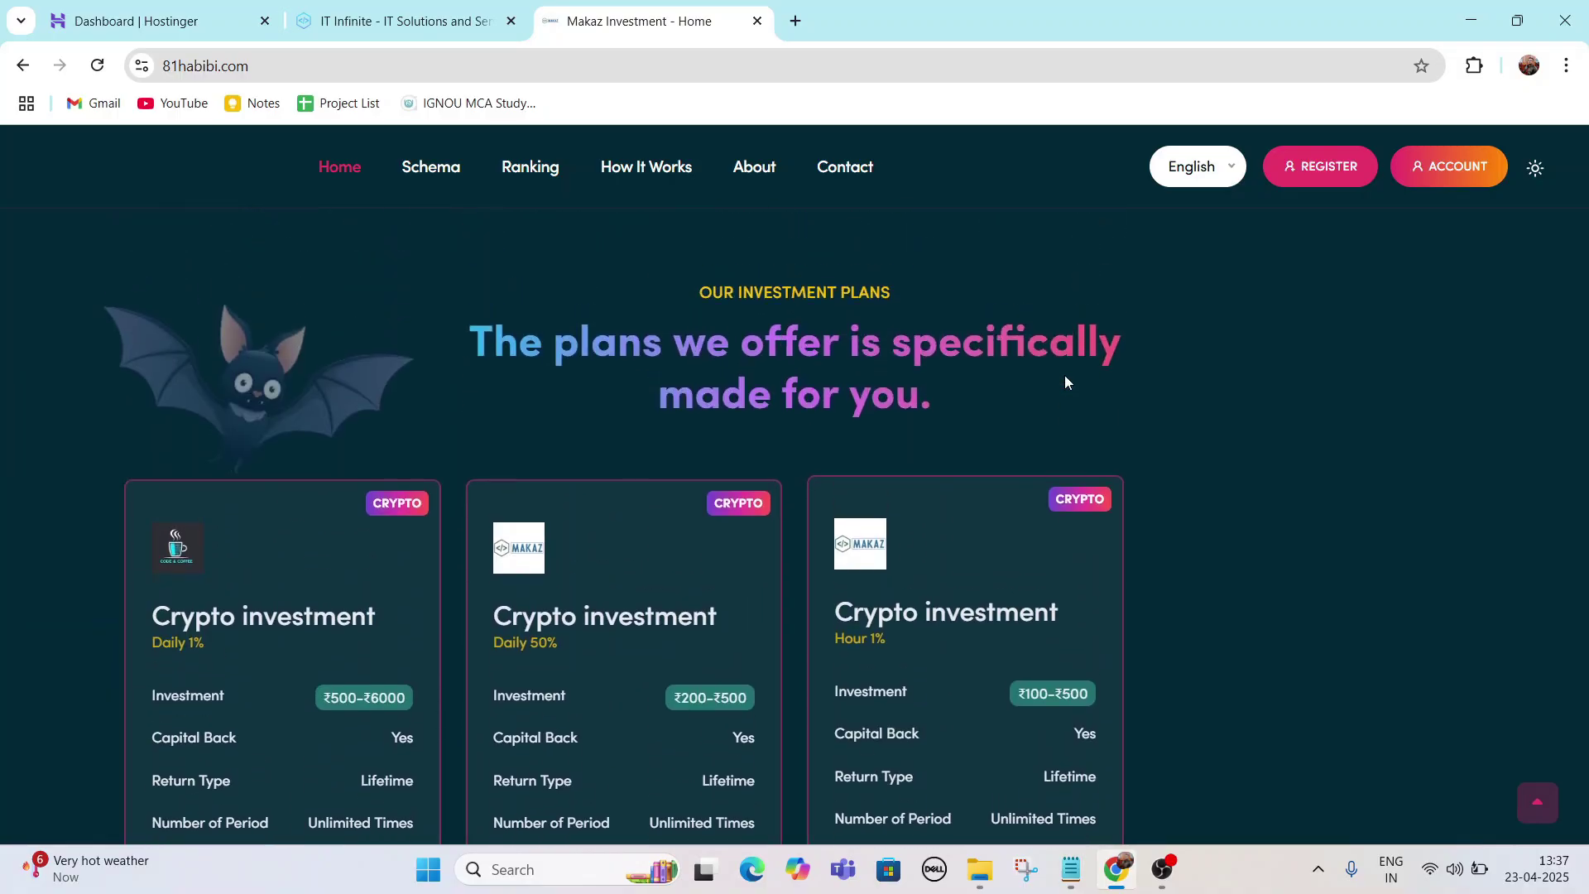
pyautogui.scroll(7, 1065, 381)
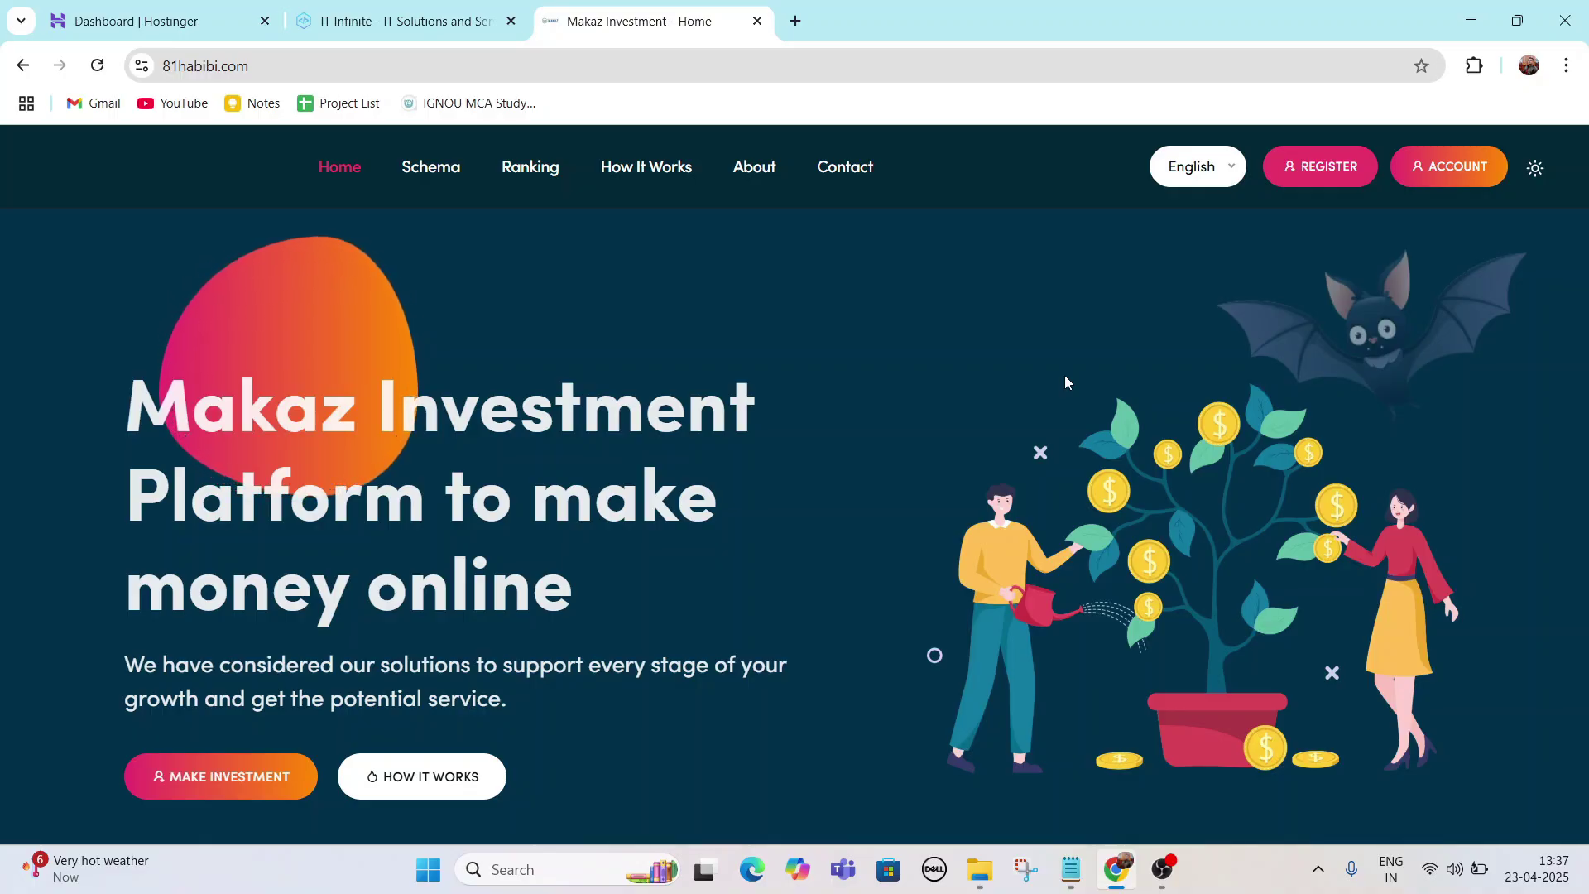
# Scroll up and down through the home page sections.
pyautogui.scroll(-5, 1066, 382)
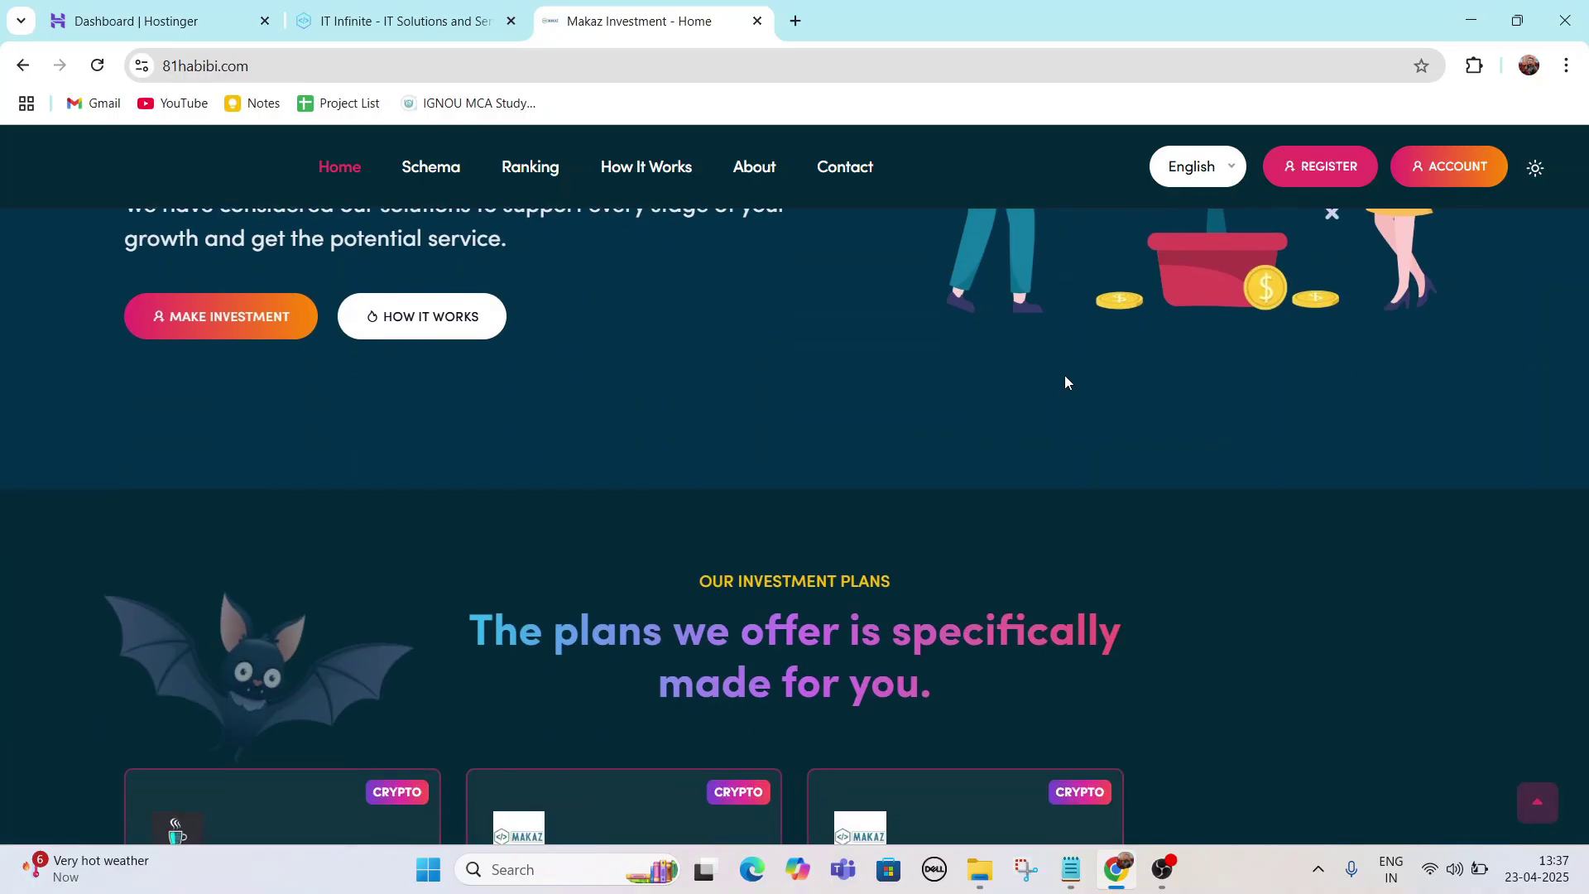
pyautogui.scroll(4, 1066, 382)
pyautogui.scroll(2, 1064, 375)
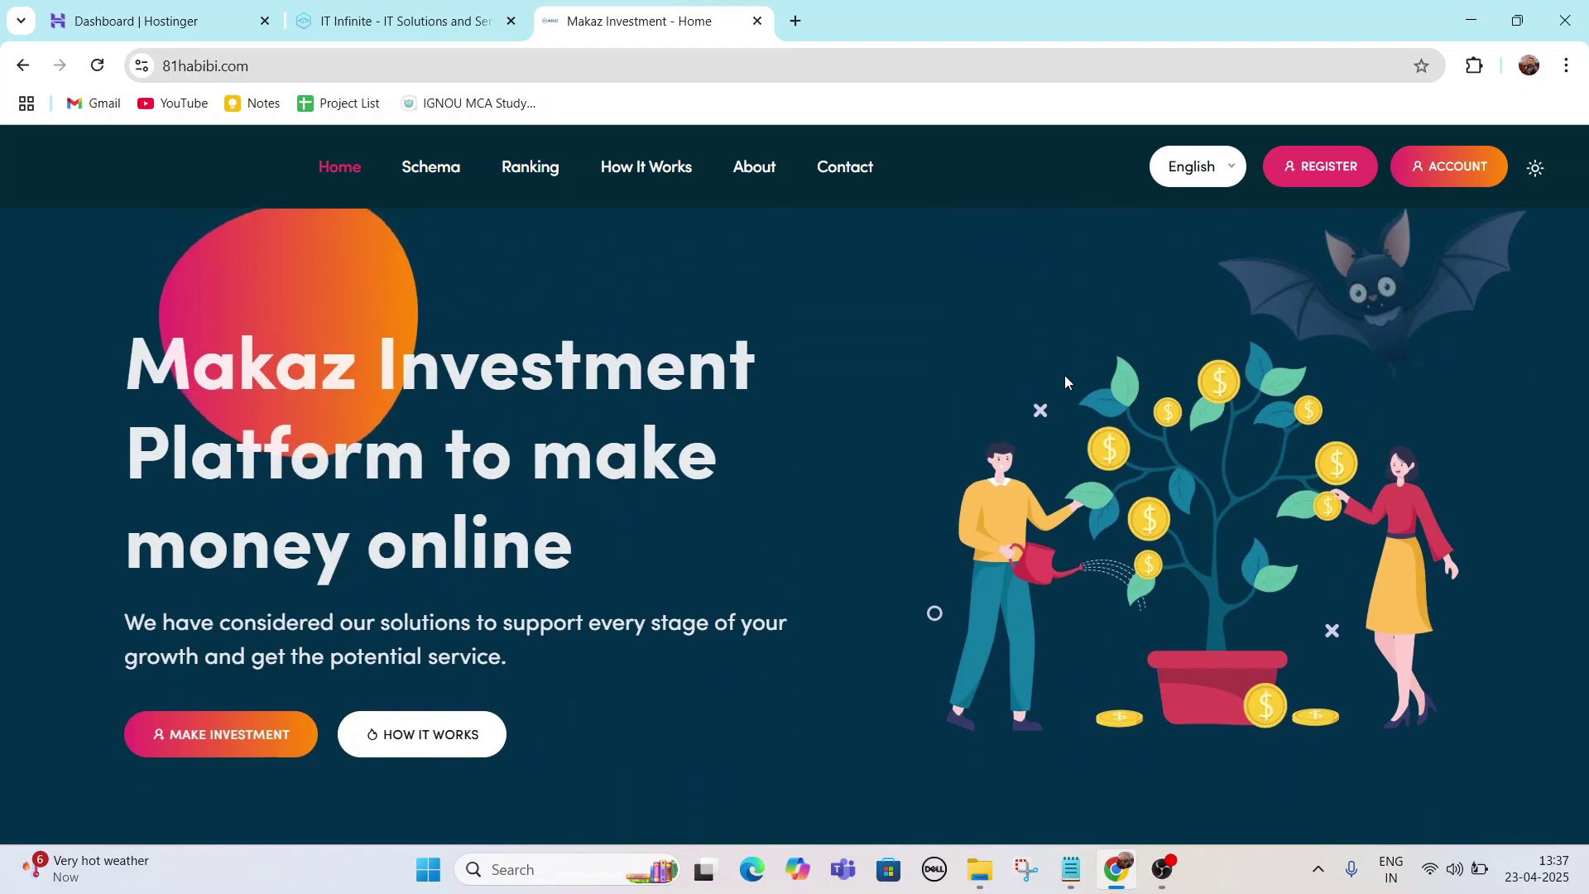
pyautogui.scroll(-7, 738, 619)
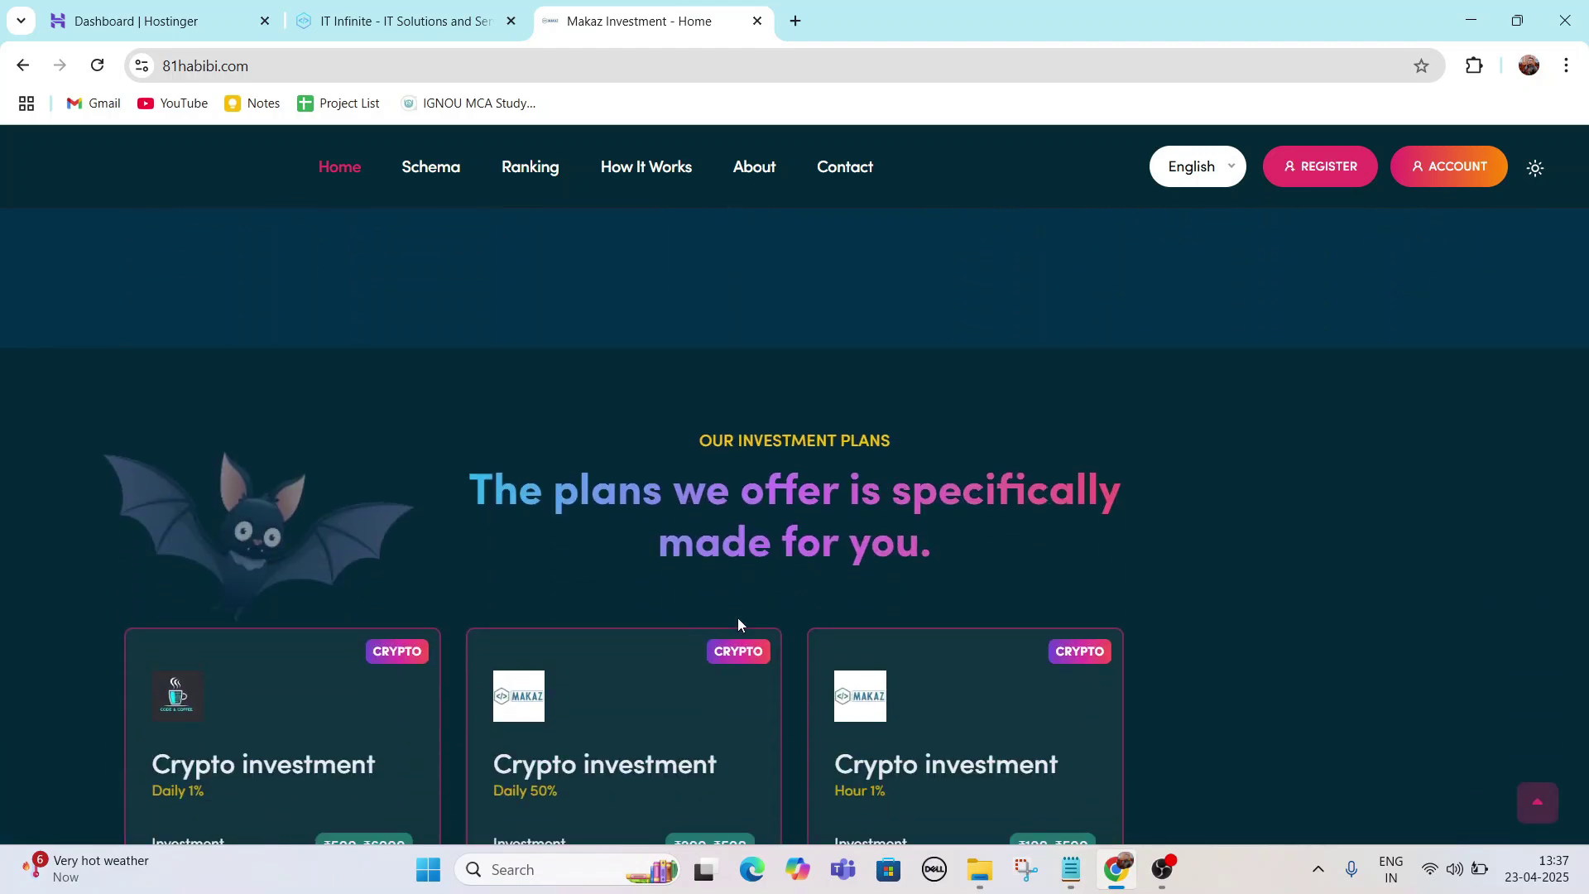
pyautogui.scroll(-5, 738, 617)
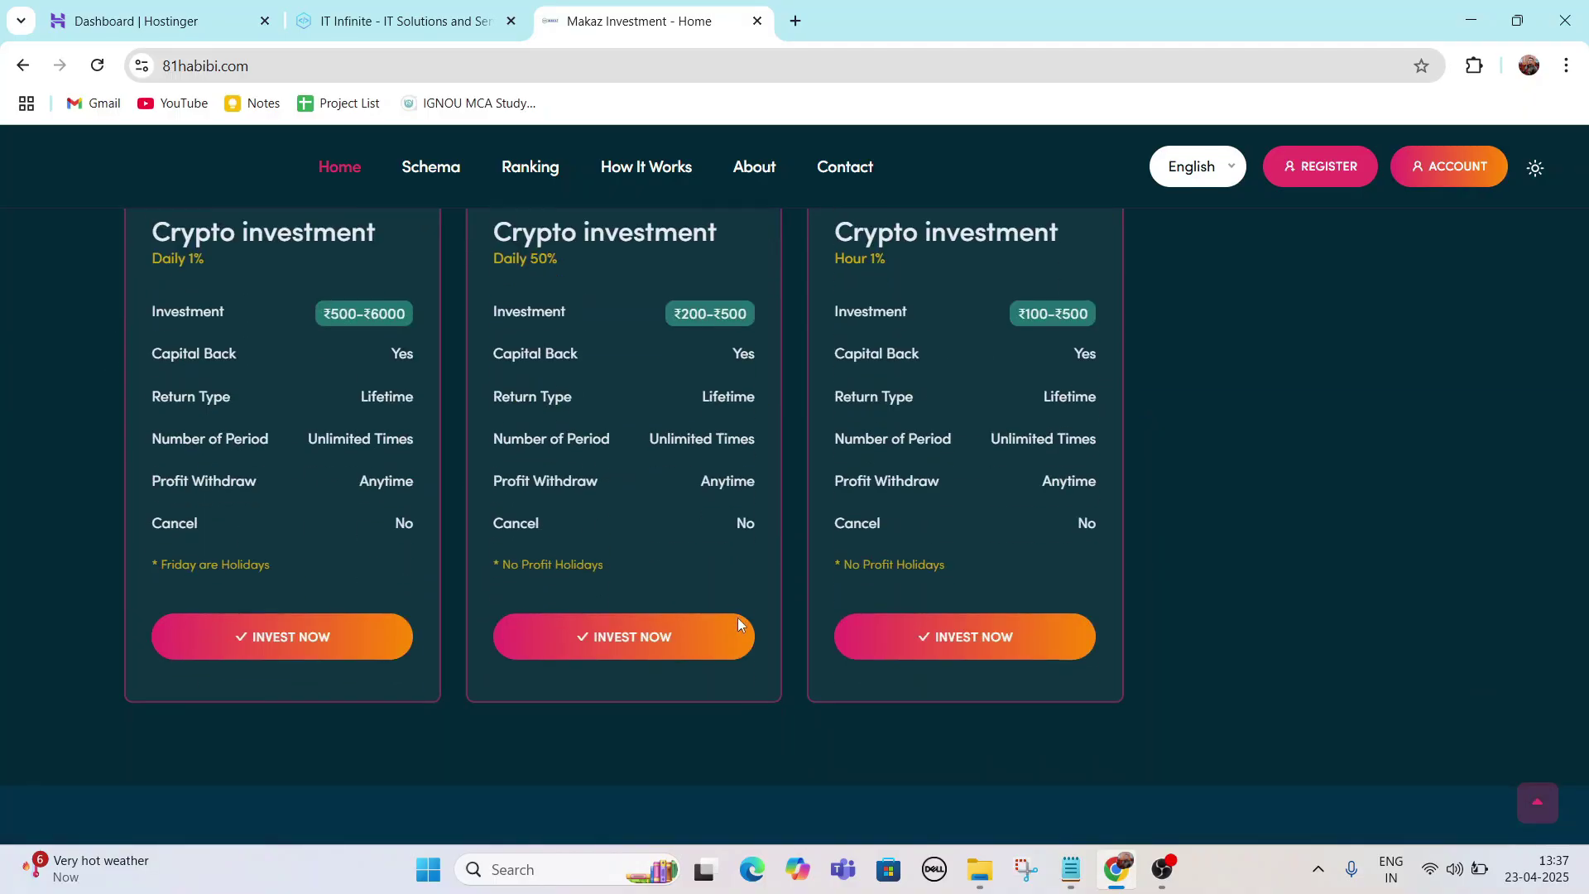
pyautogui.scroll(-5, 738, 618)
pyautogui.scroll(-12, 738, 618)
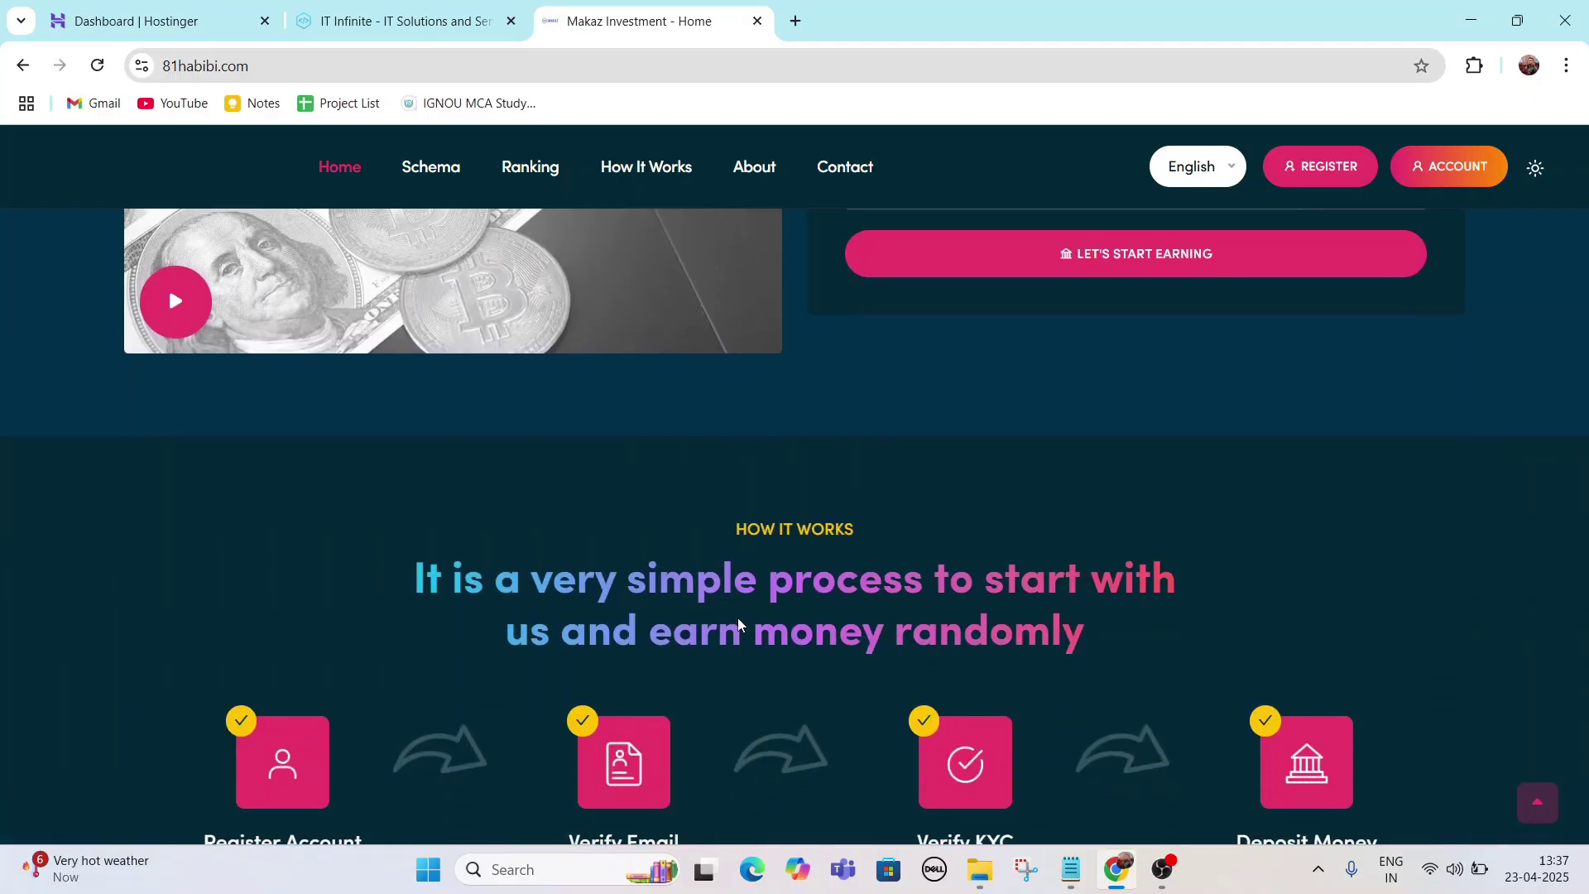
pyautogui.scroll(10, 737, 617)
pyautogui.scroll(6, 739, 618)
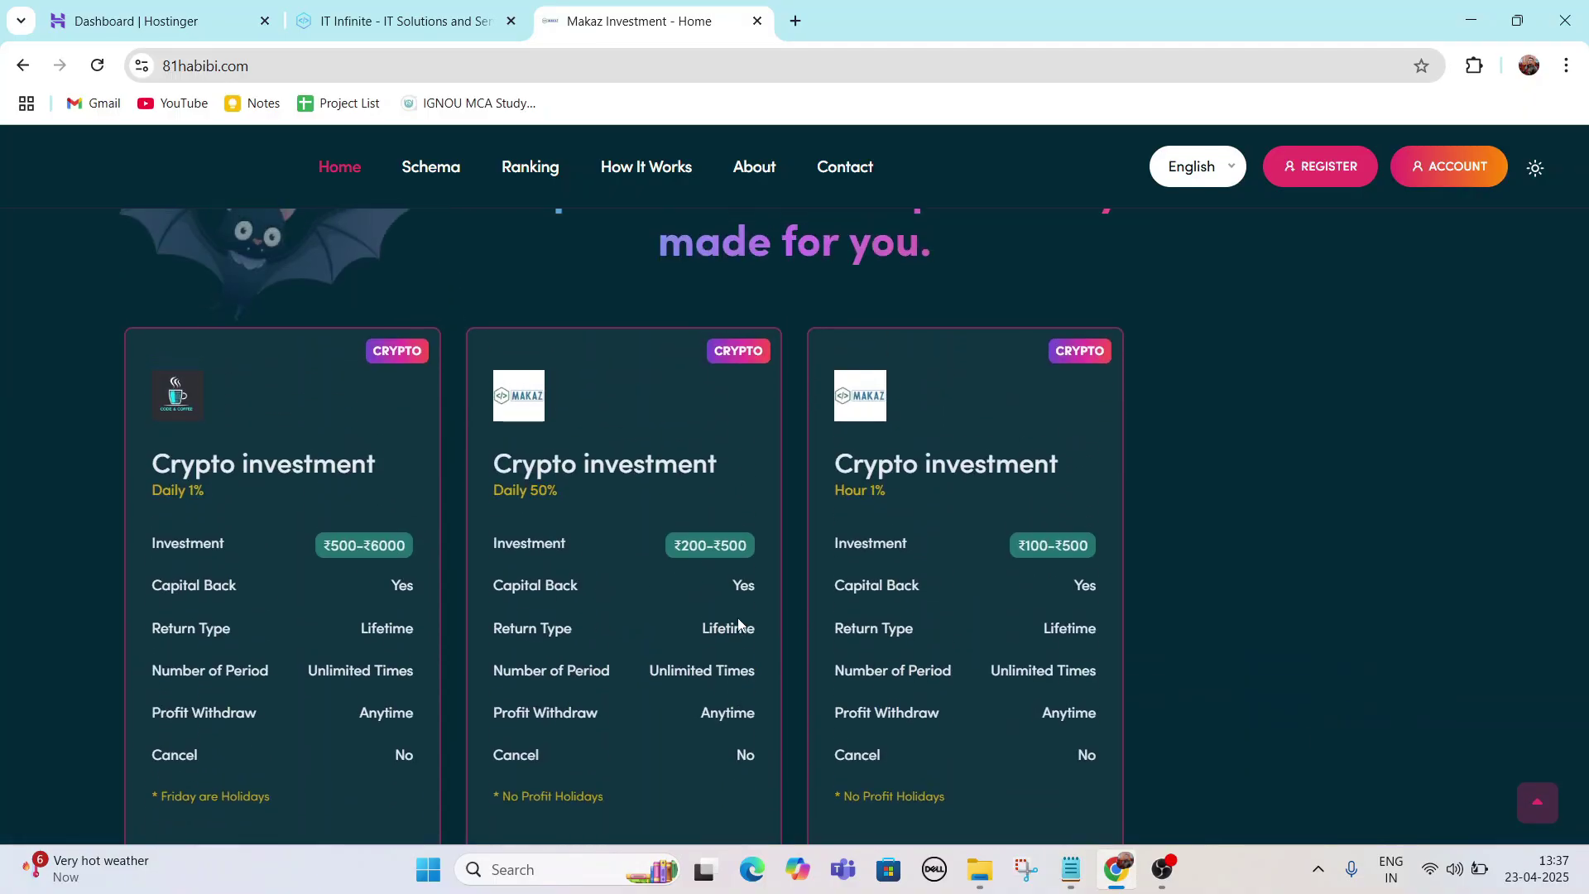
pyautogui.scroll(-1, 383, 640)
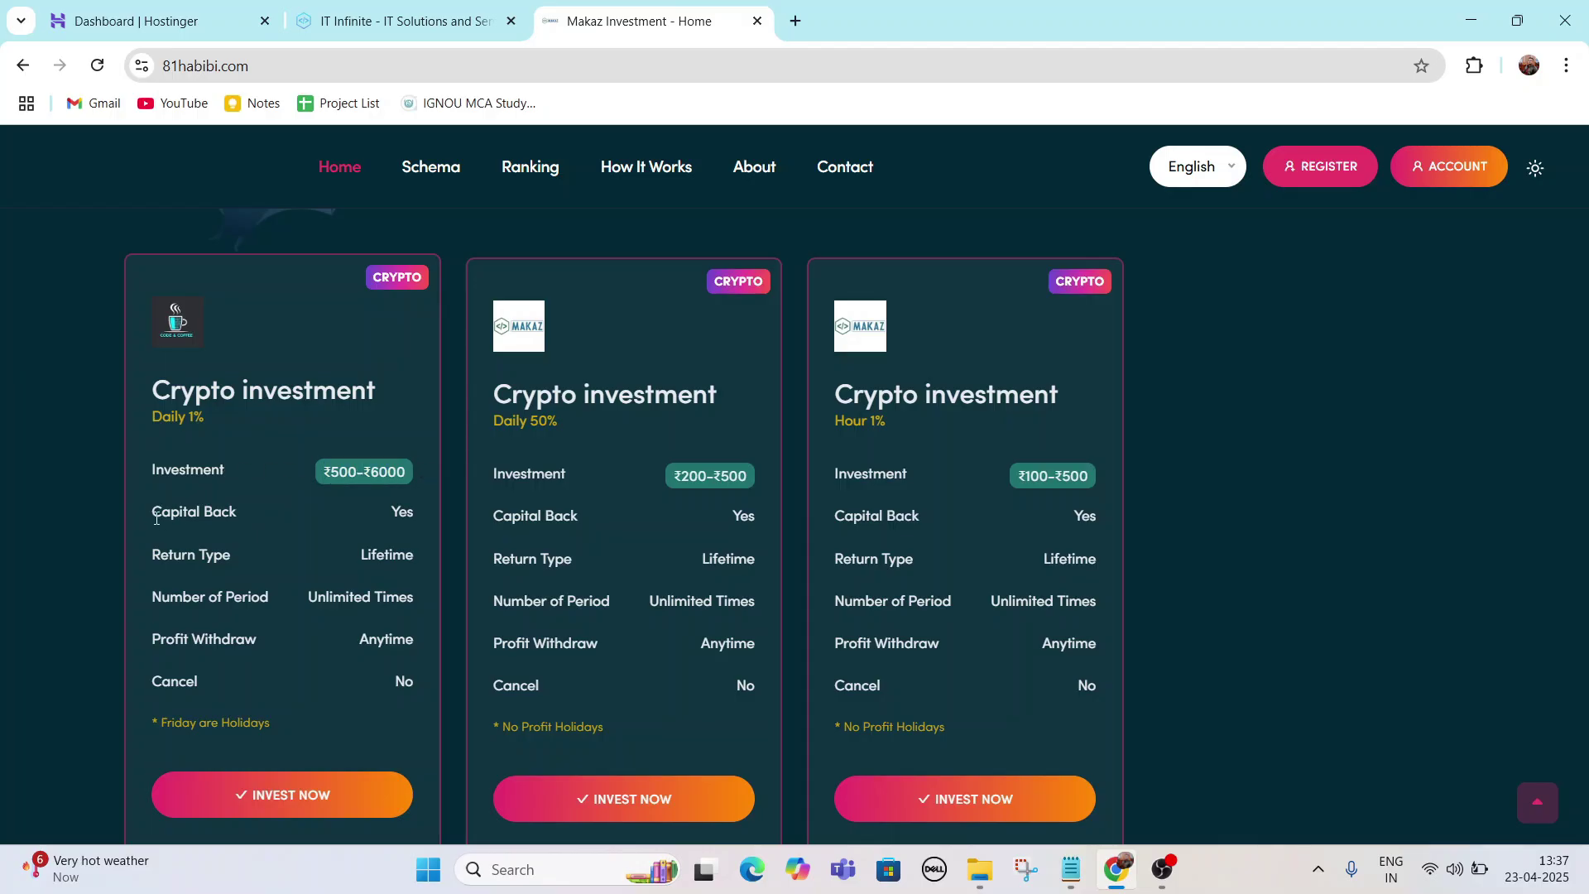
# Highlight the Capital Back label on the first plan, then clear the selection.
pyautogui.moveTo(153, 519); pyautogui.dragTo(323, 521)
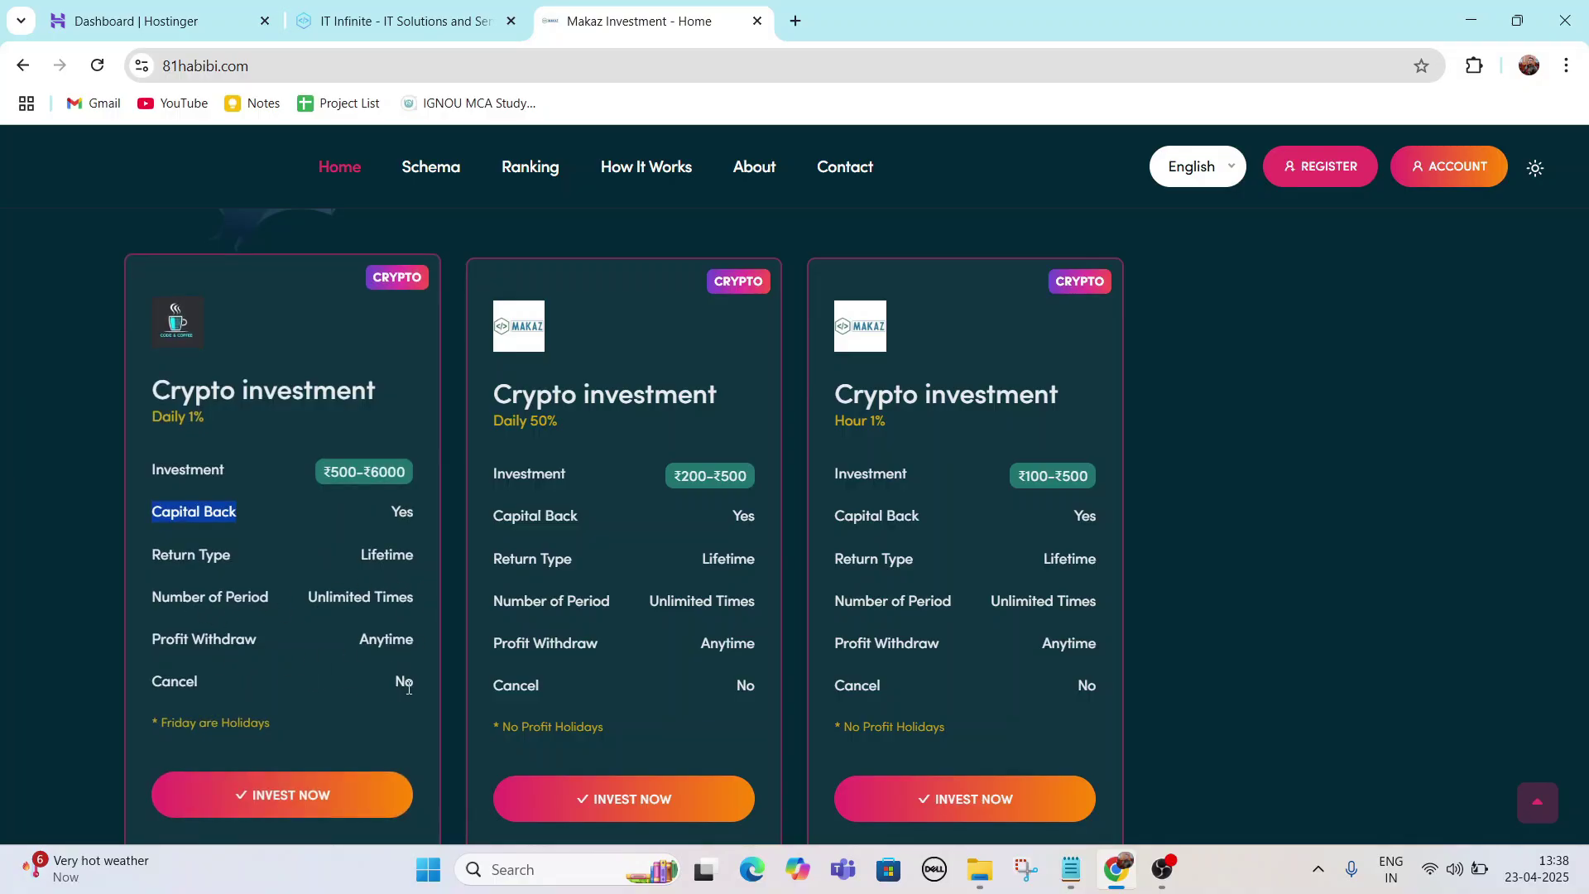
pyautogui.scroll(-1, 471, 622)
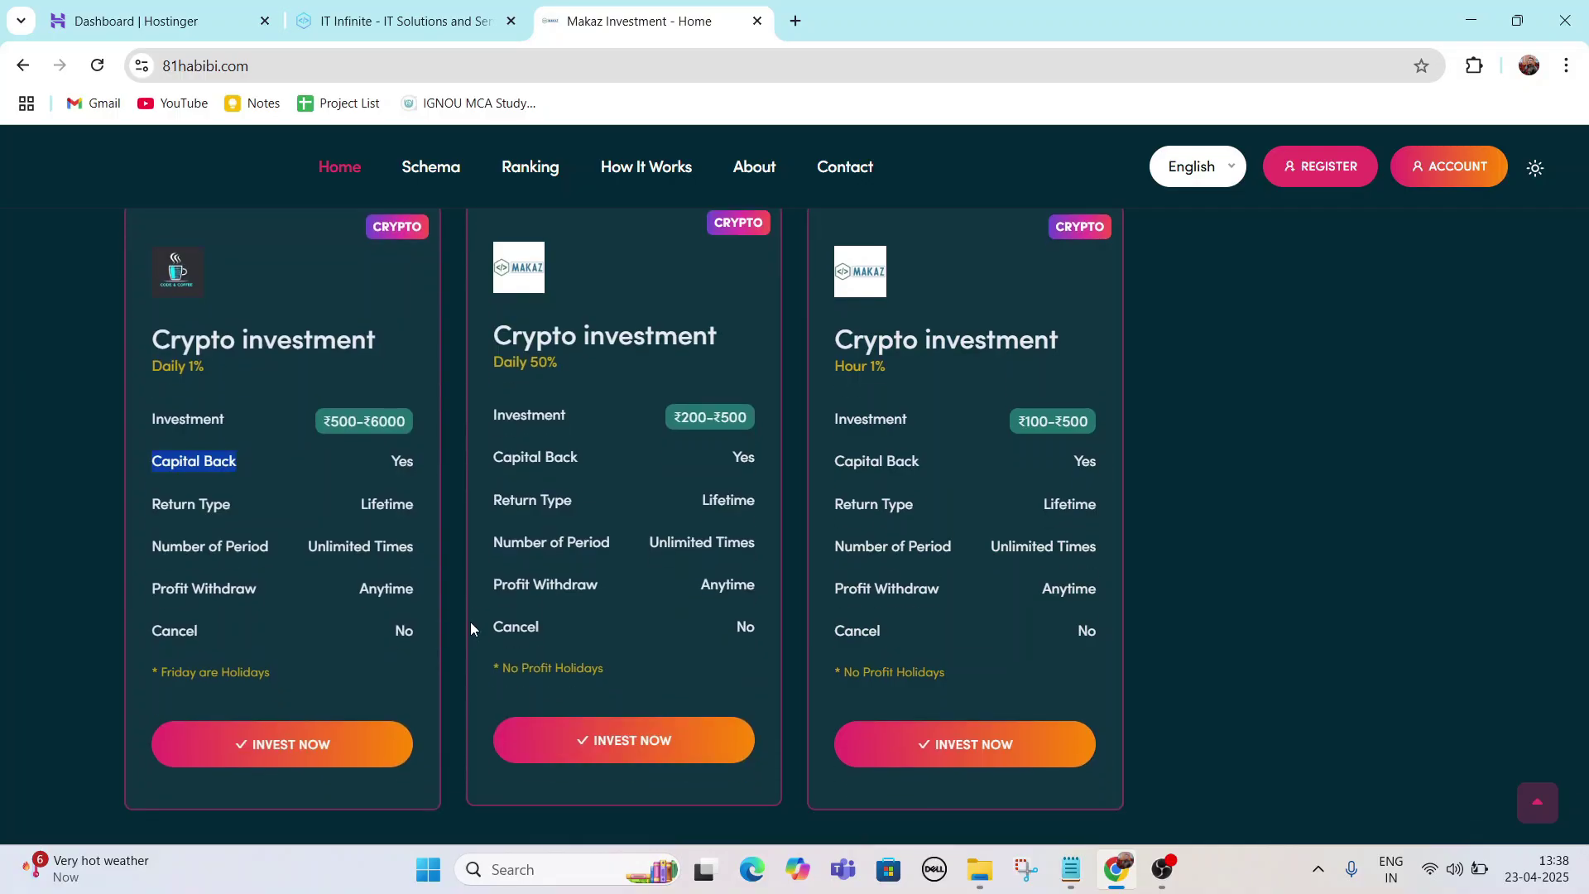
pyautogui.scroll(1, 470, 622)
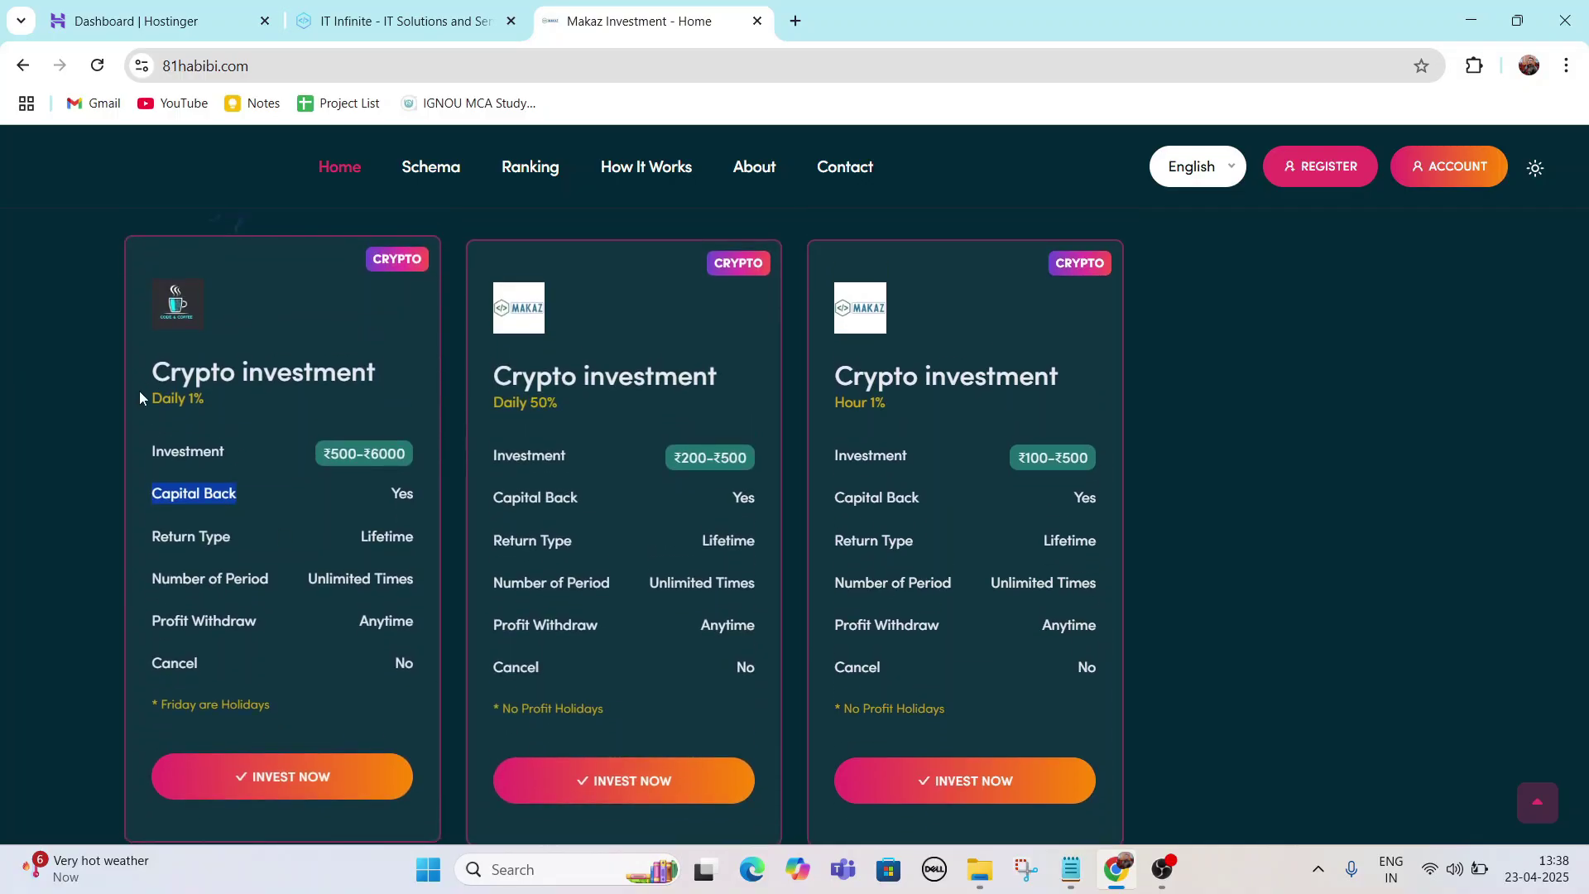
pyautogui.click(176, 396)
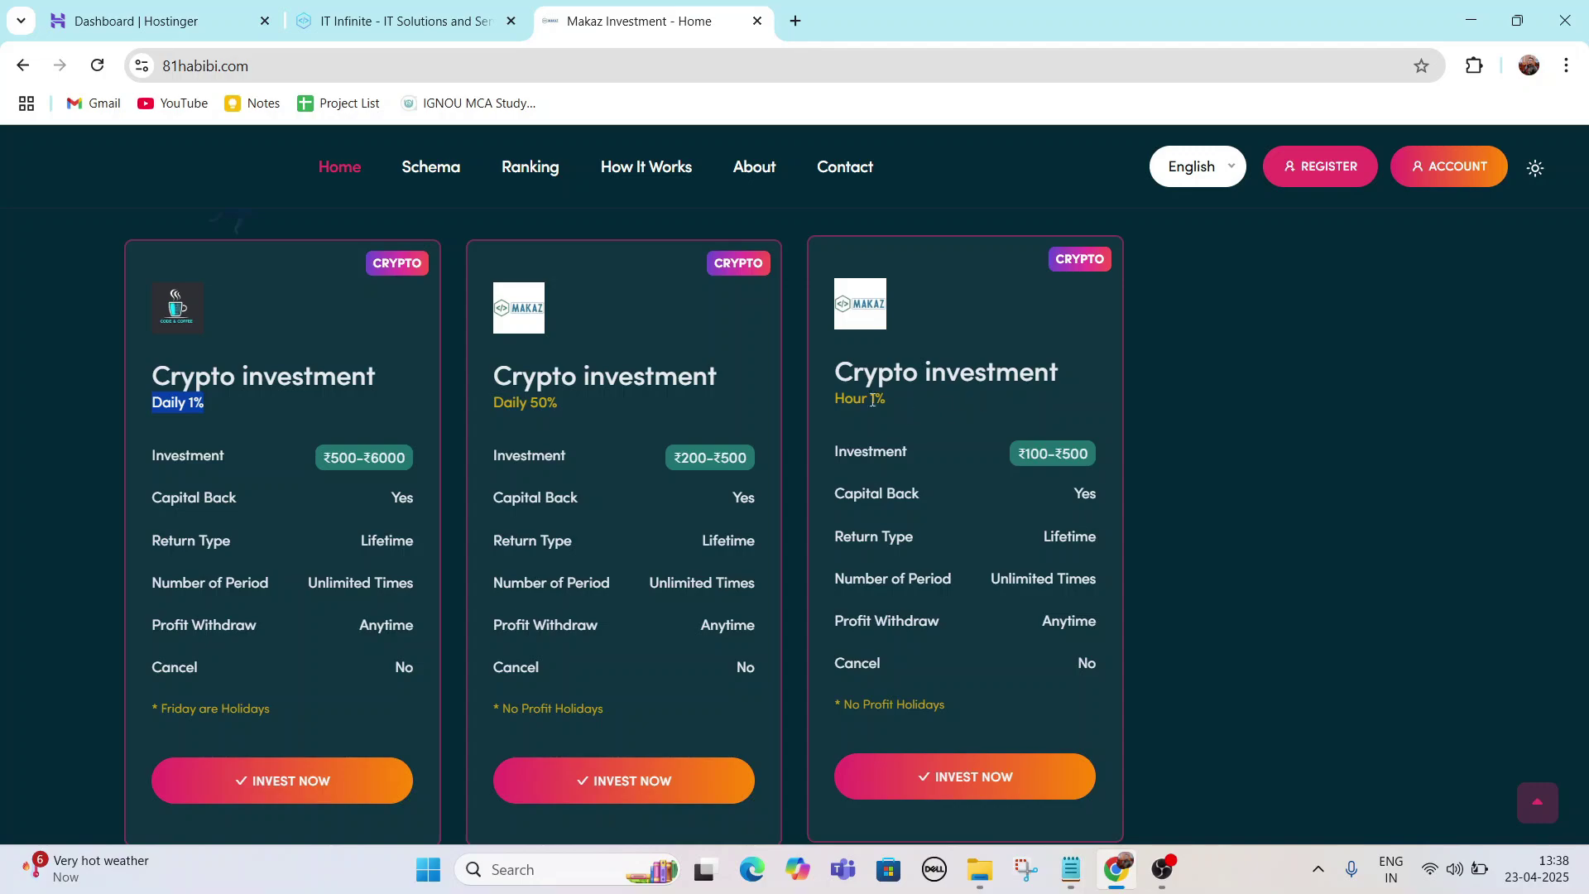
# Review the Daily 1%, Daily 50% and Hour 1% Crypto plans on the home page.
pyautogui.scroll(1, 949, 420)
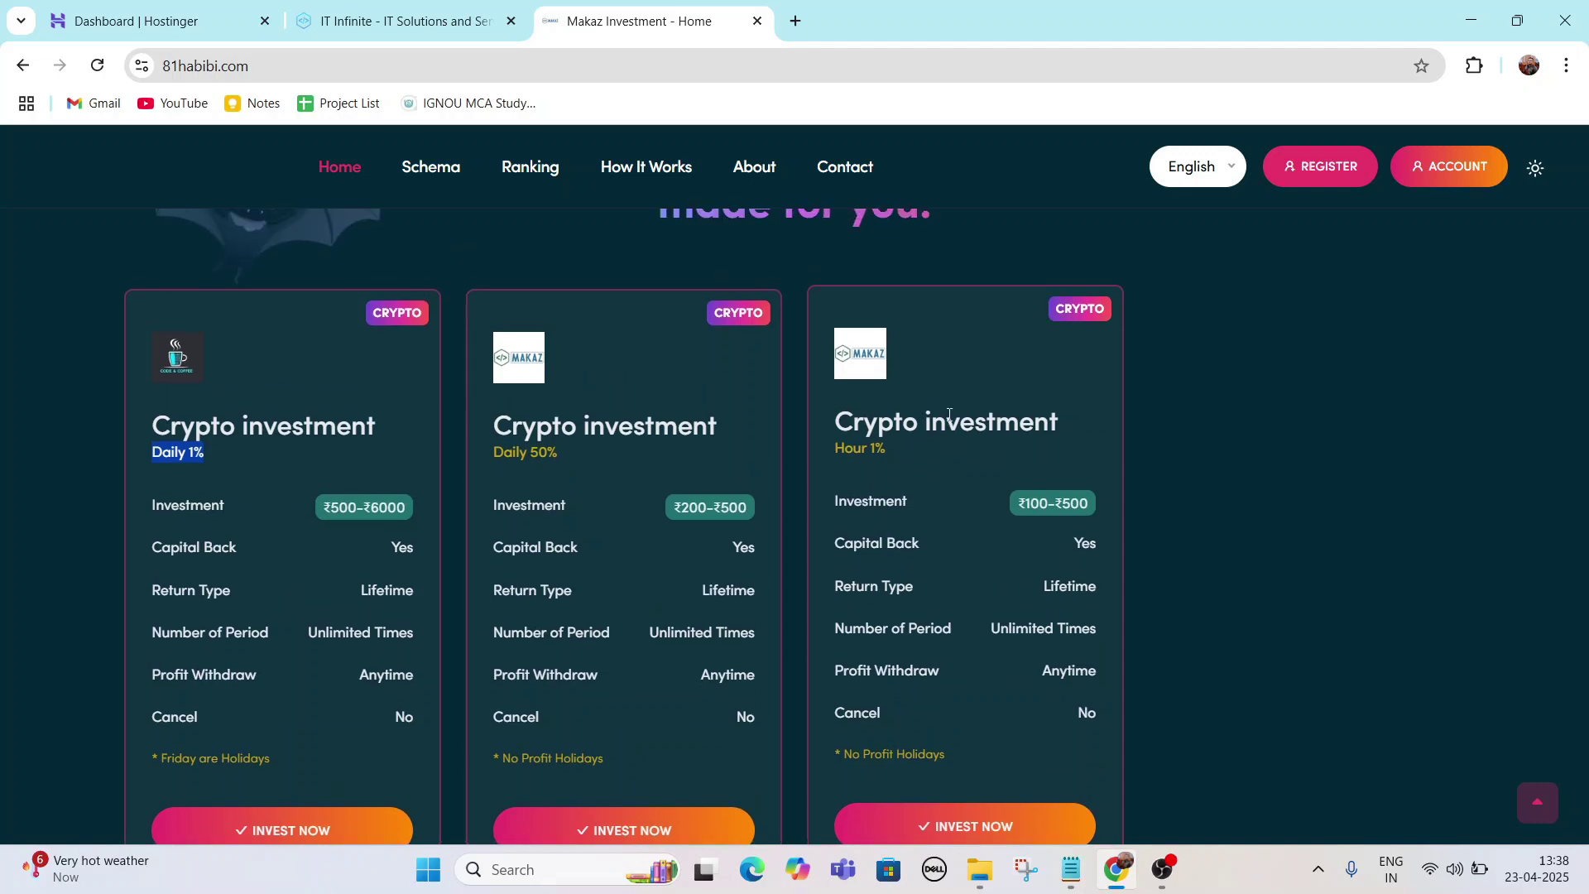
pyautogui.scroll(5, 949, 413)
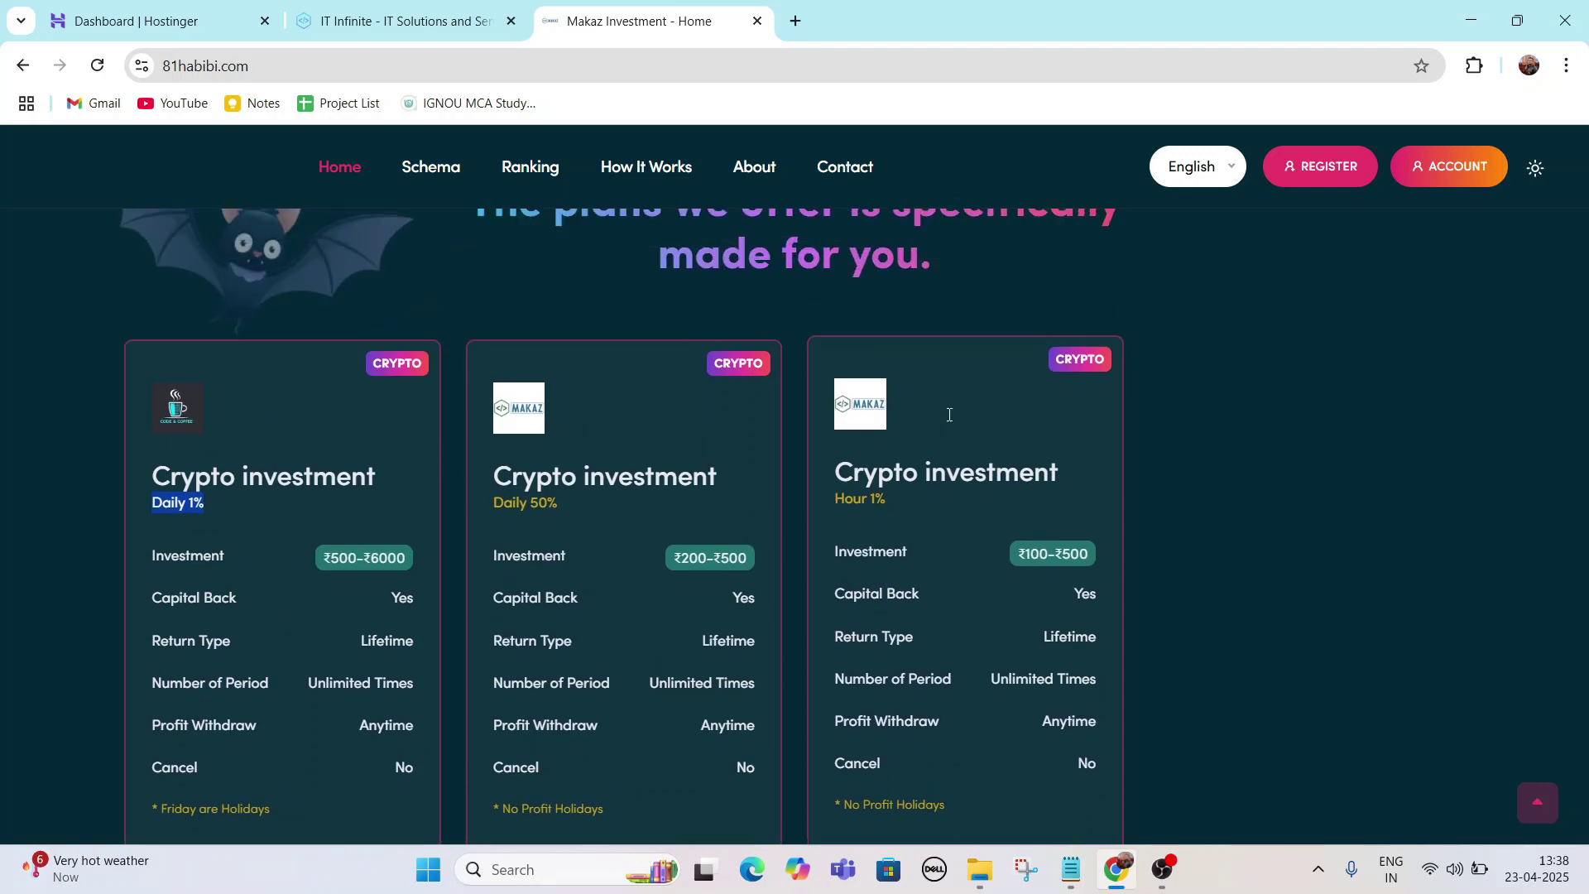
pyautogui.scroll(5, 948, 420)
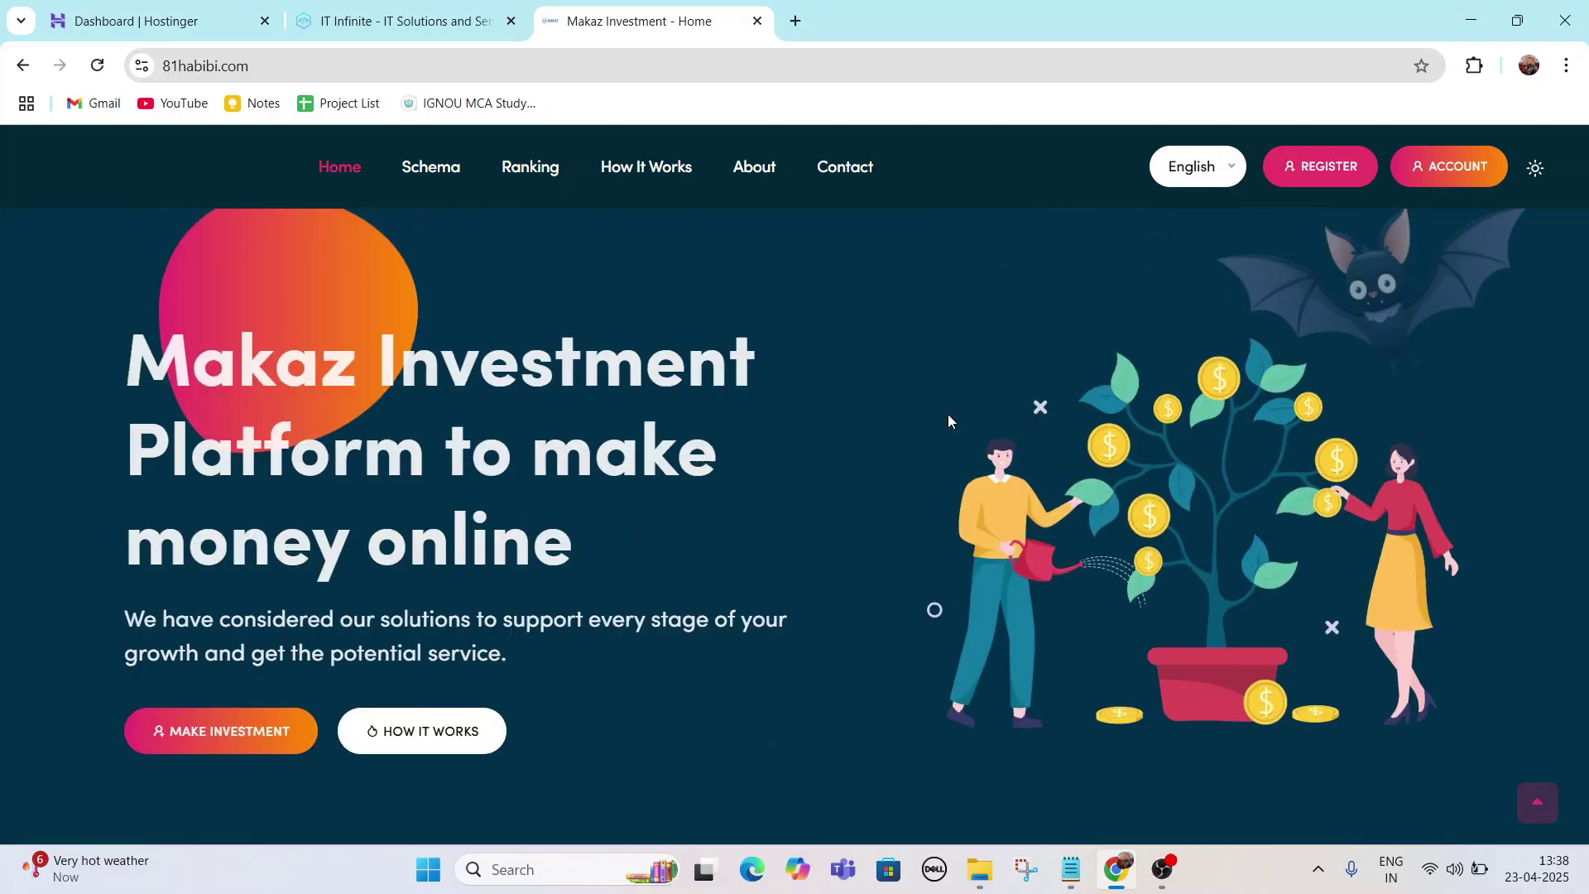
pyautogui.scroll(-15, 793, 518)
pyautogui.scroll(-20, 793, 518)
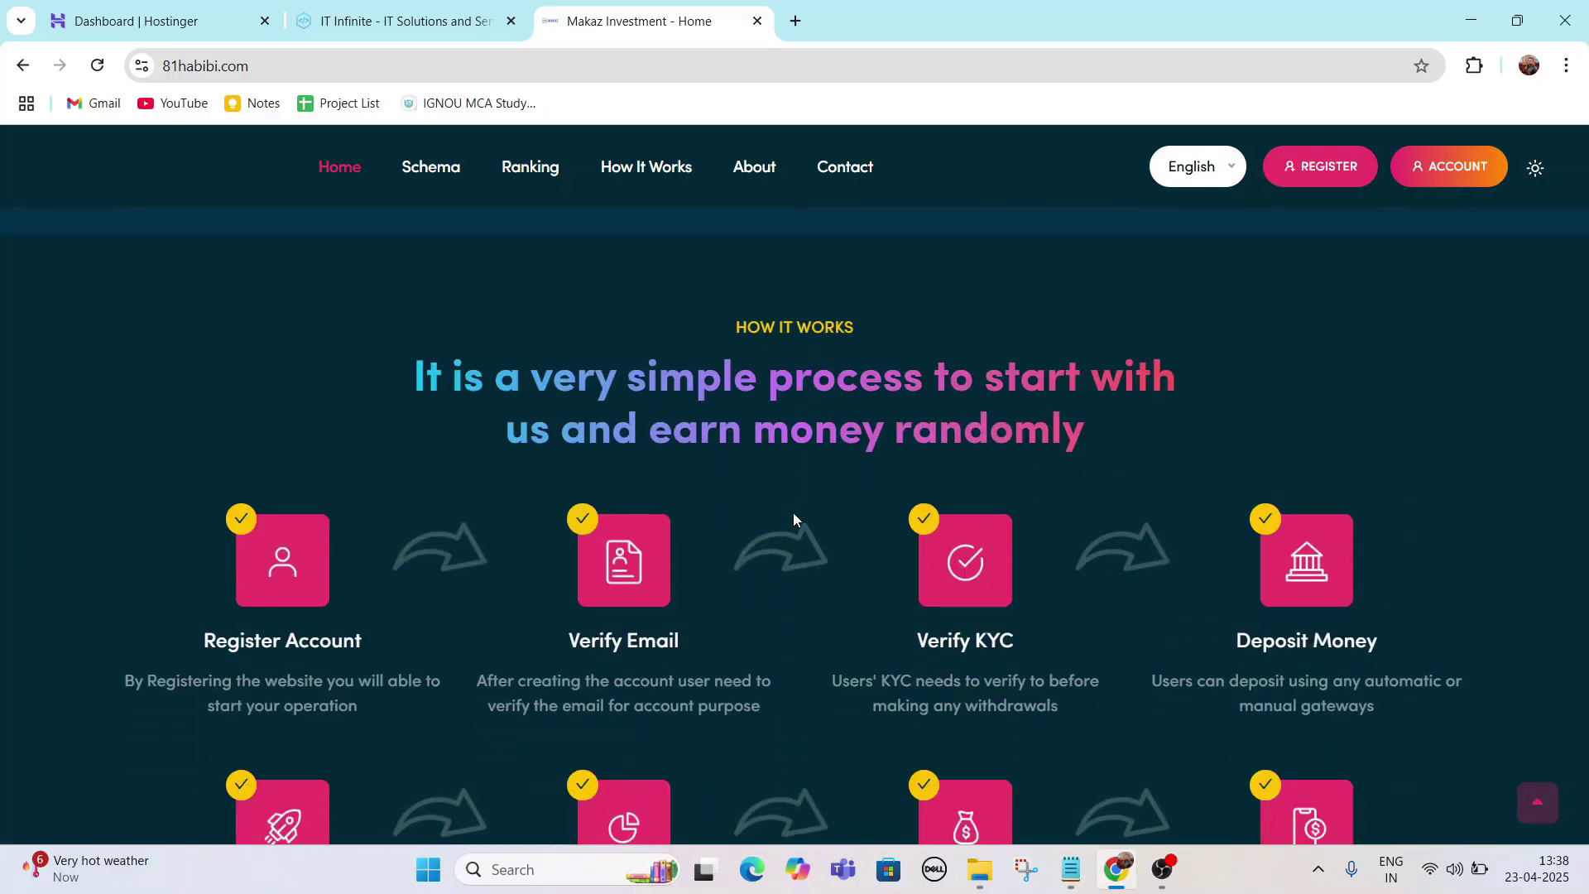
pyautogui.scroll(-5, 794, 515)
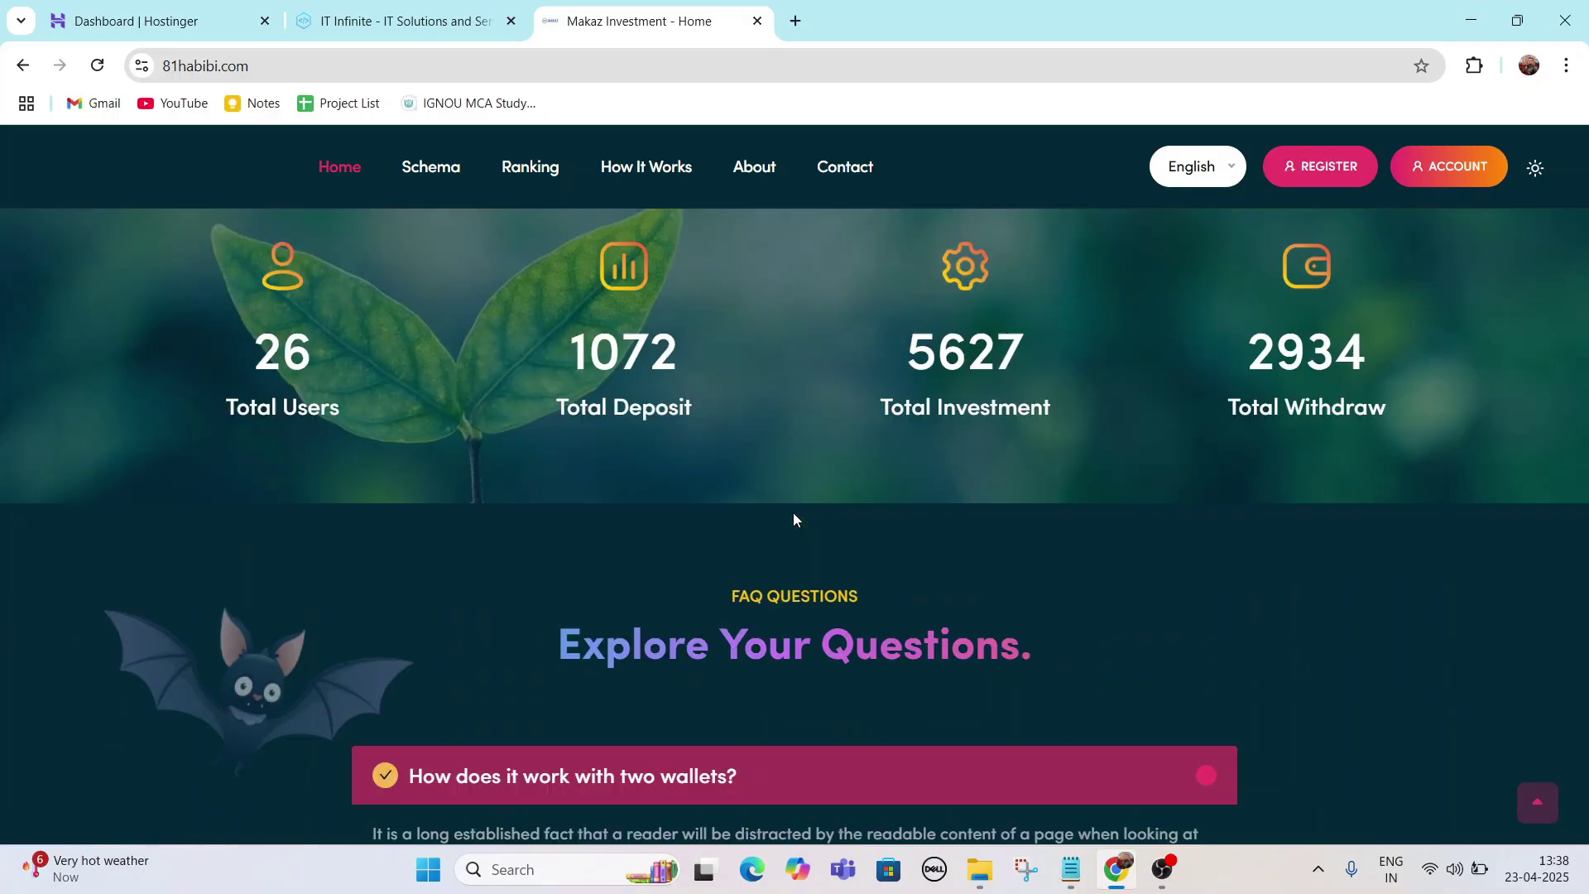
pyautogui.scroll(-5, 794, 515)
pyautogui.scroll(-10, 793, 519)
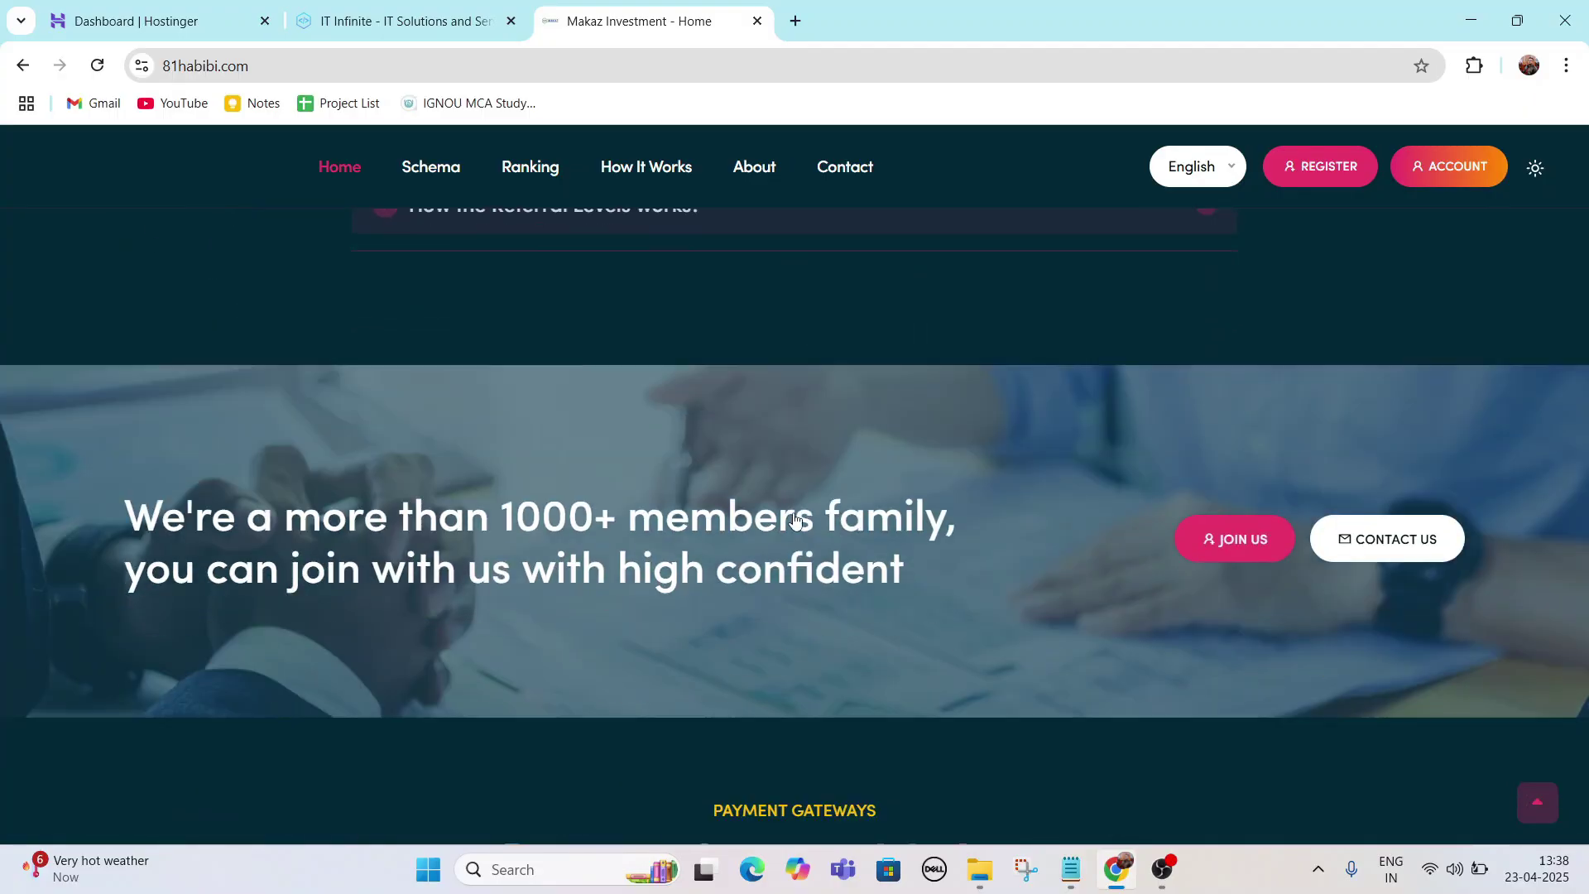
pyautogui.scroll(-3, 793, 519)
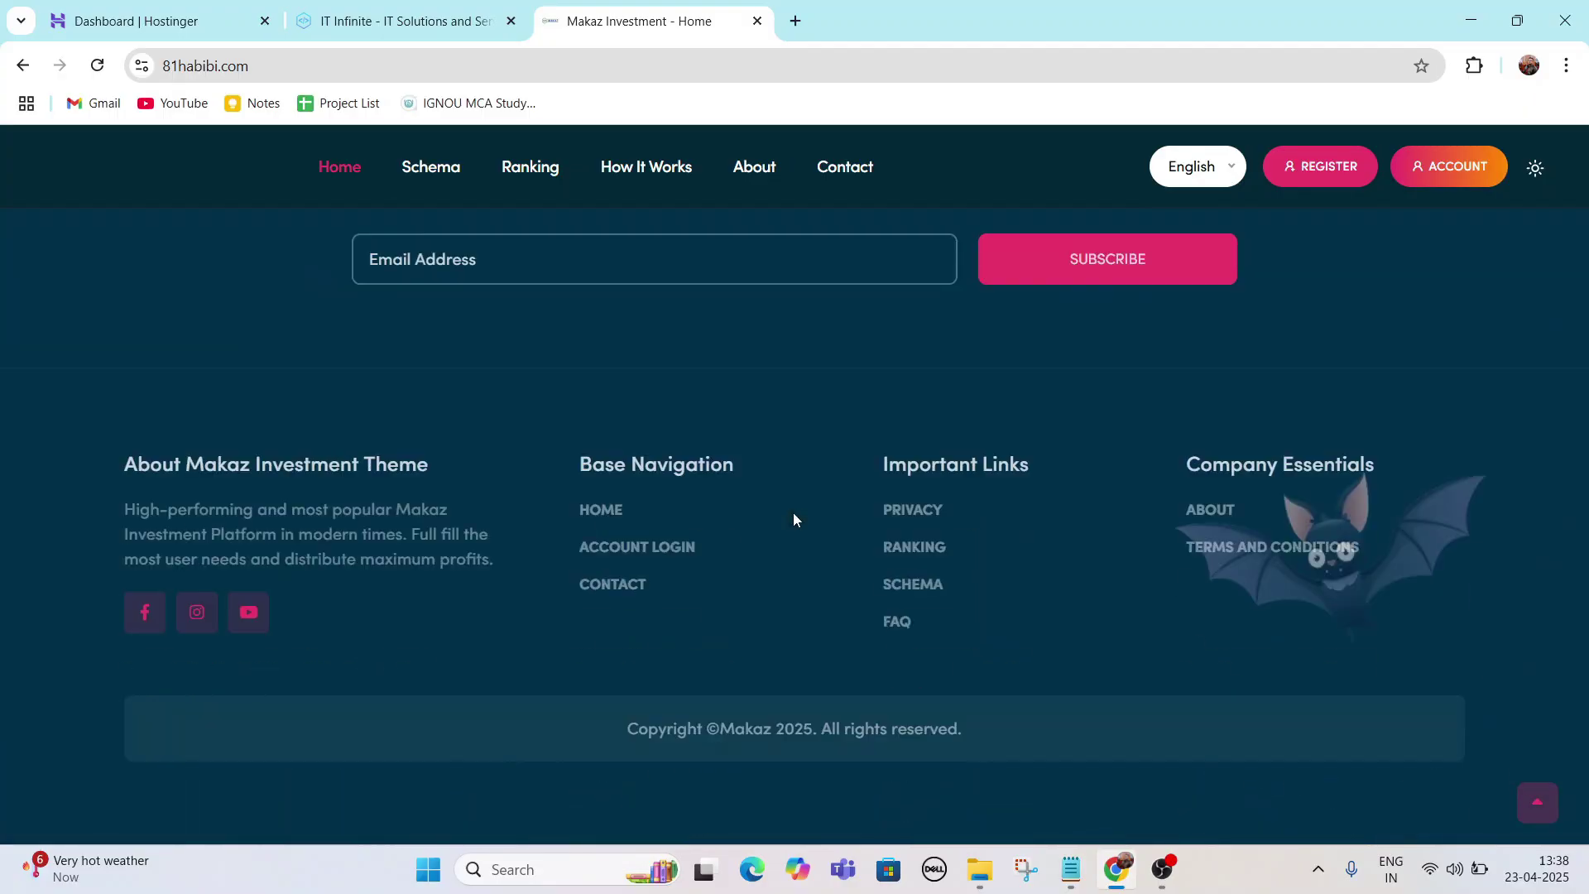
pyautogui.scroll(20, 793, 520)
pyautogui.scroll(10, 793, 514)
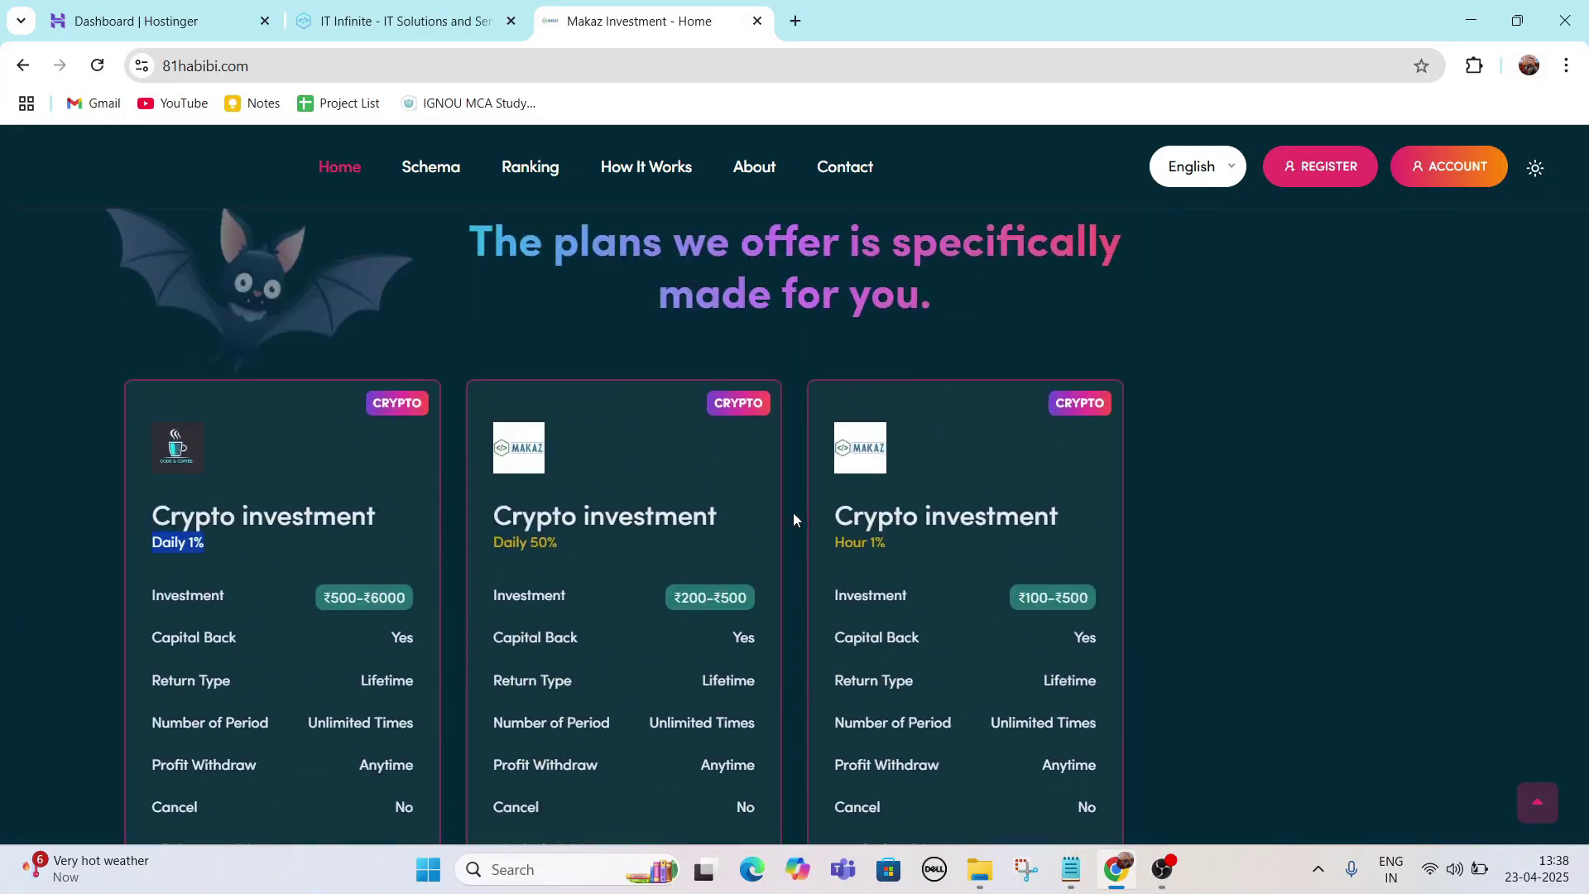
# Open the Schema page and scroll through its investment plan cards.
pyautogui.click(430, 166)
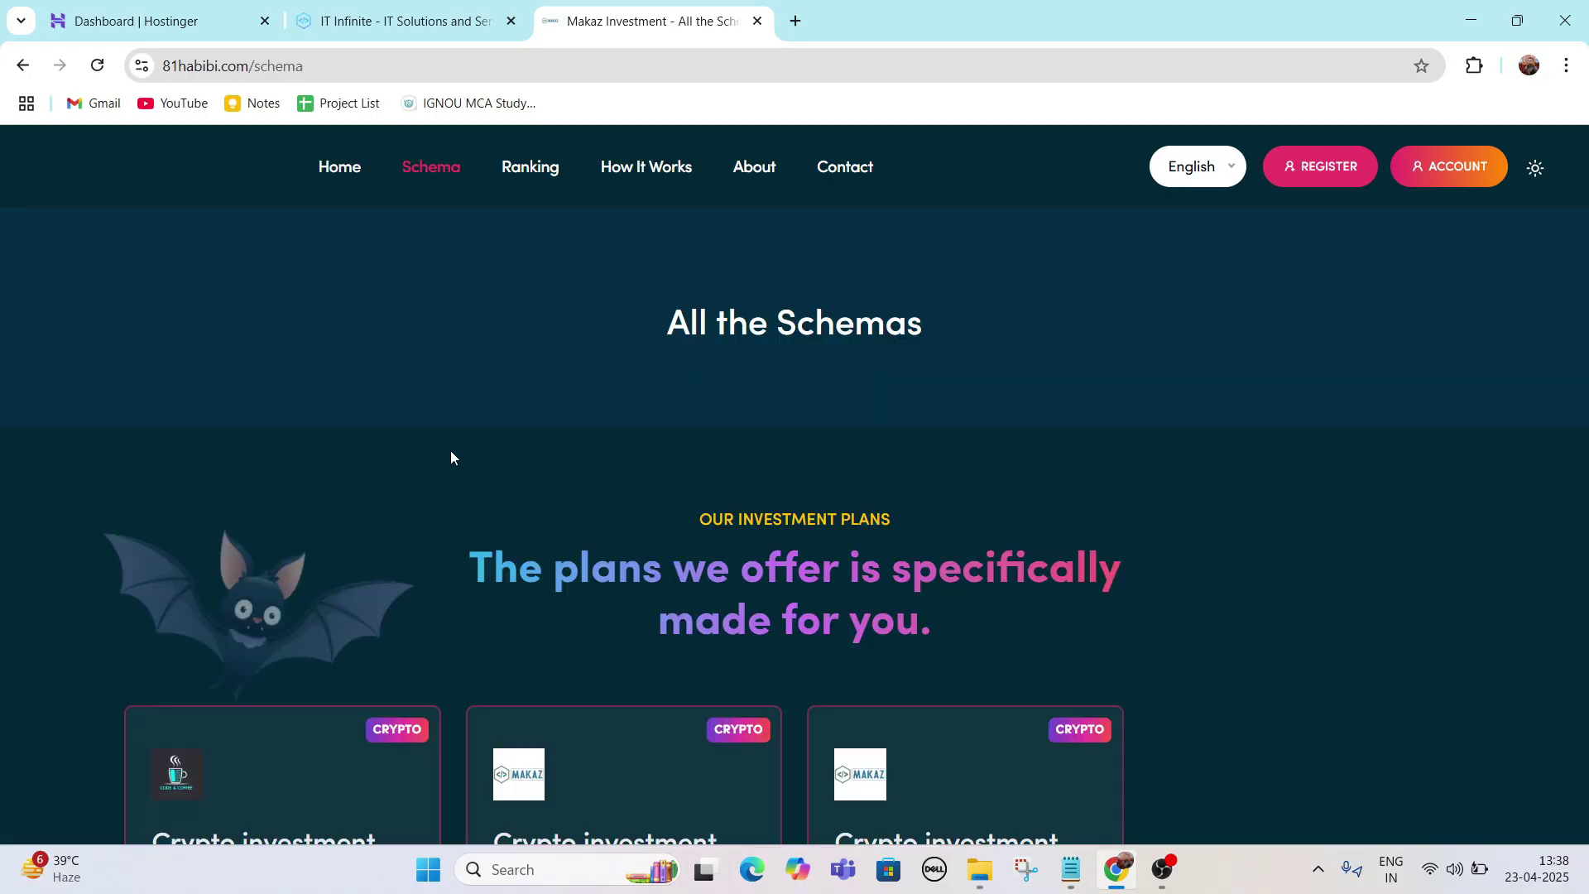
pyautogui.scroll(-8, 452, 458)
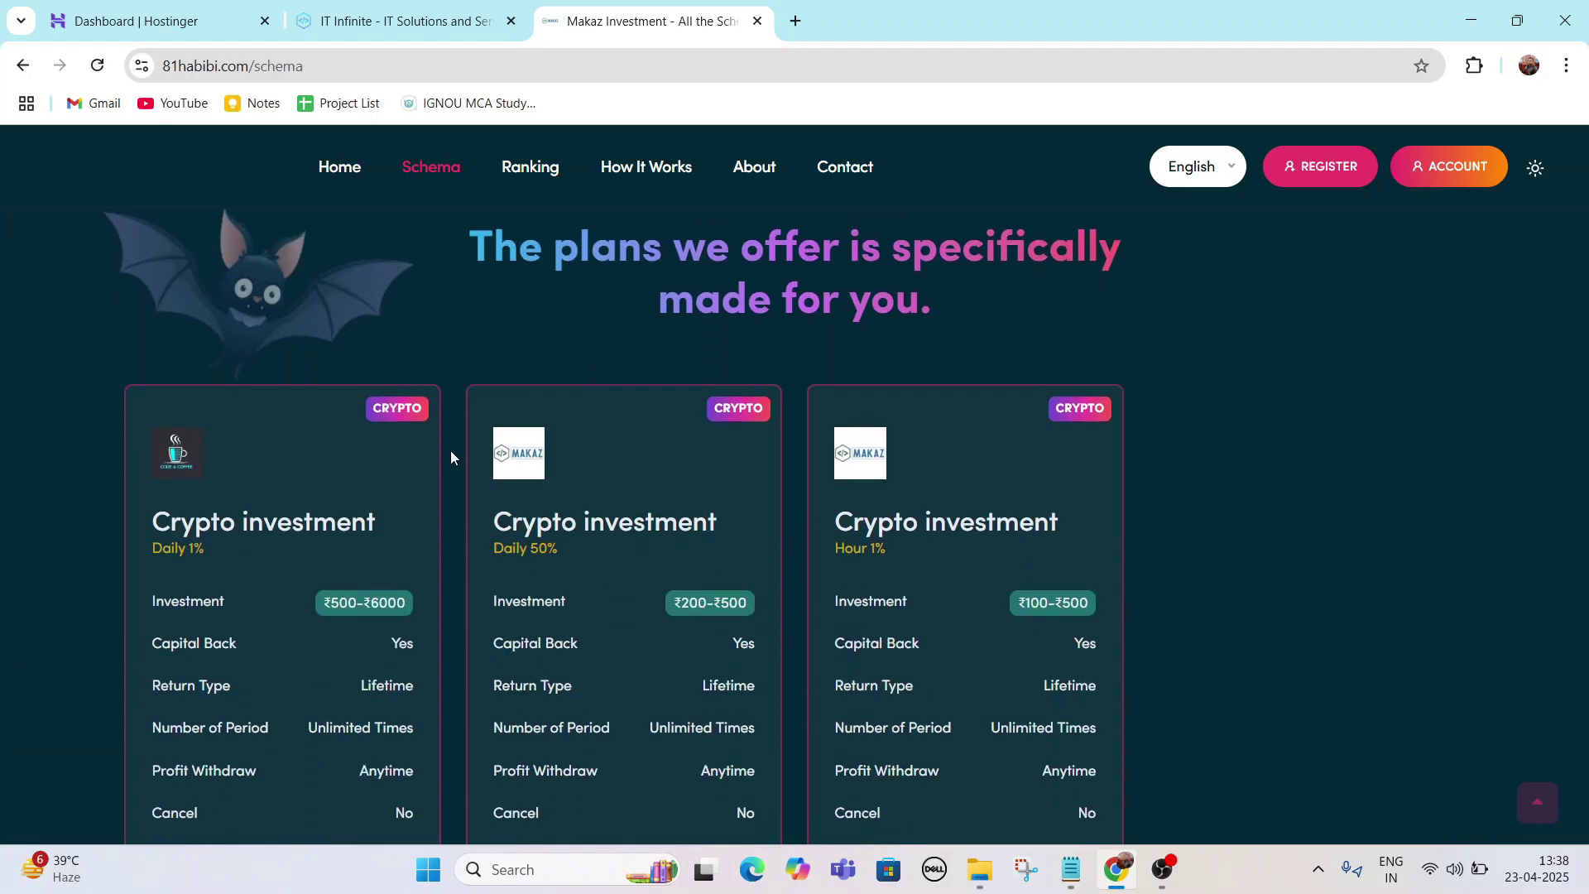
pyautogui.scroll(-2, 450, 456)
pyautogui.scroll(11, 450, 456)
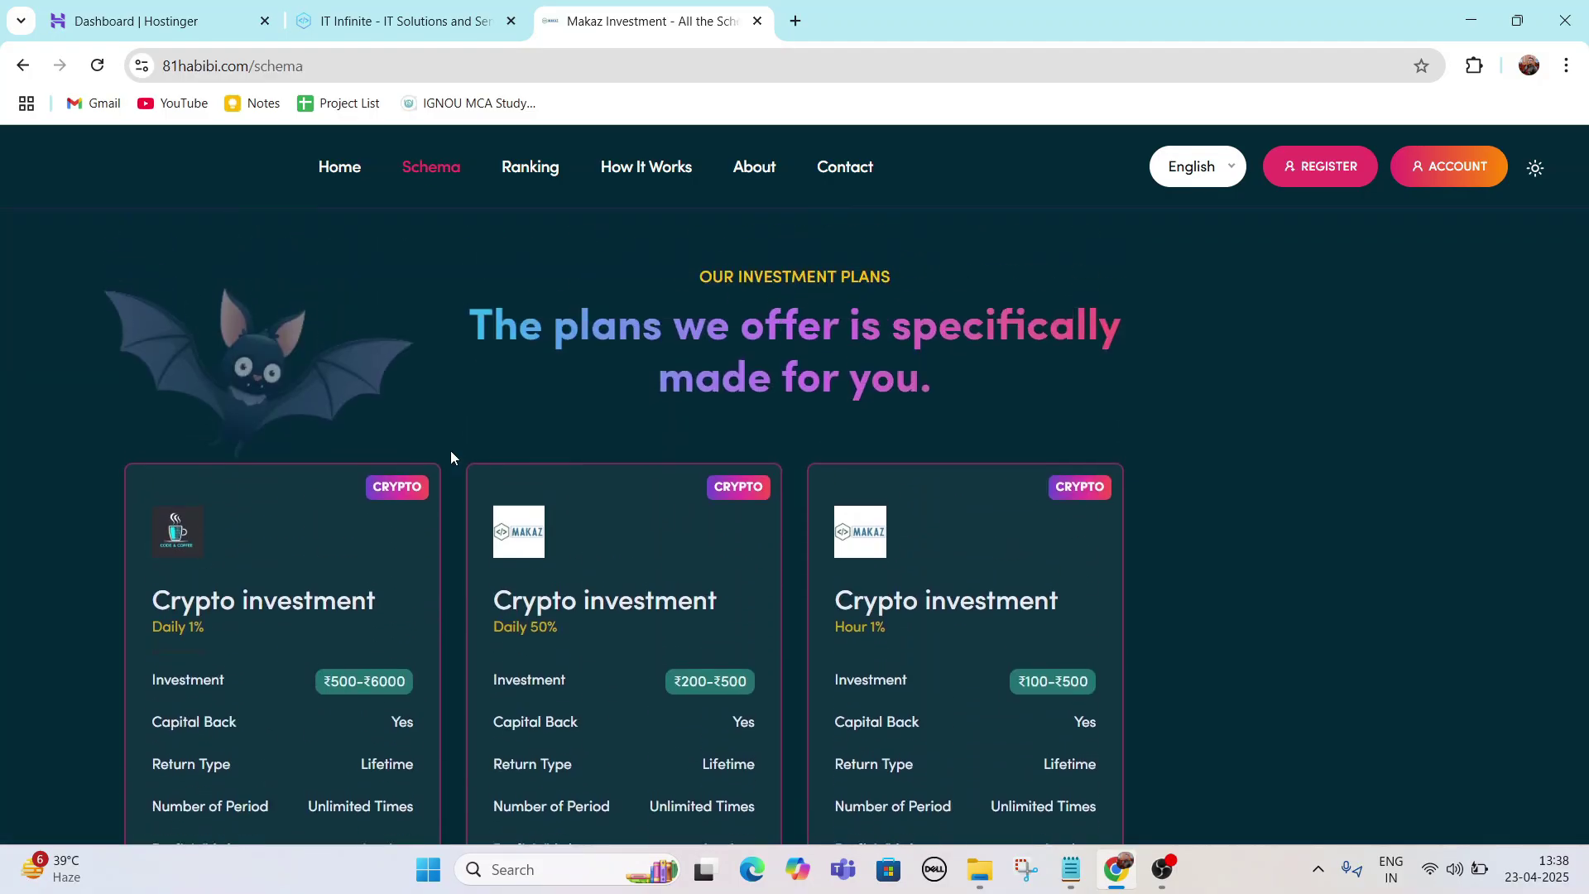
pyautogui.scroll(-5, 543, 614)
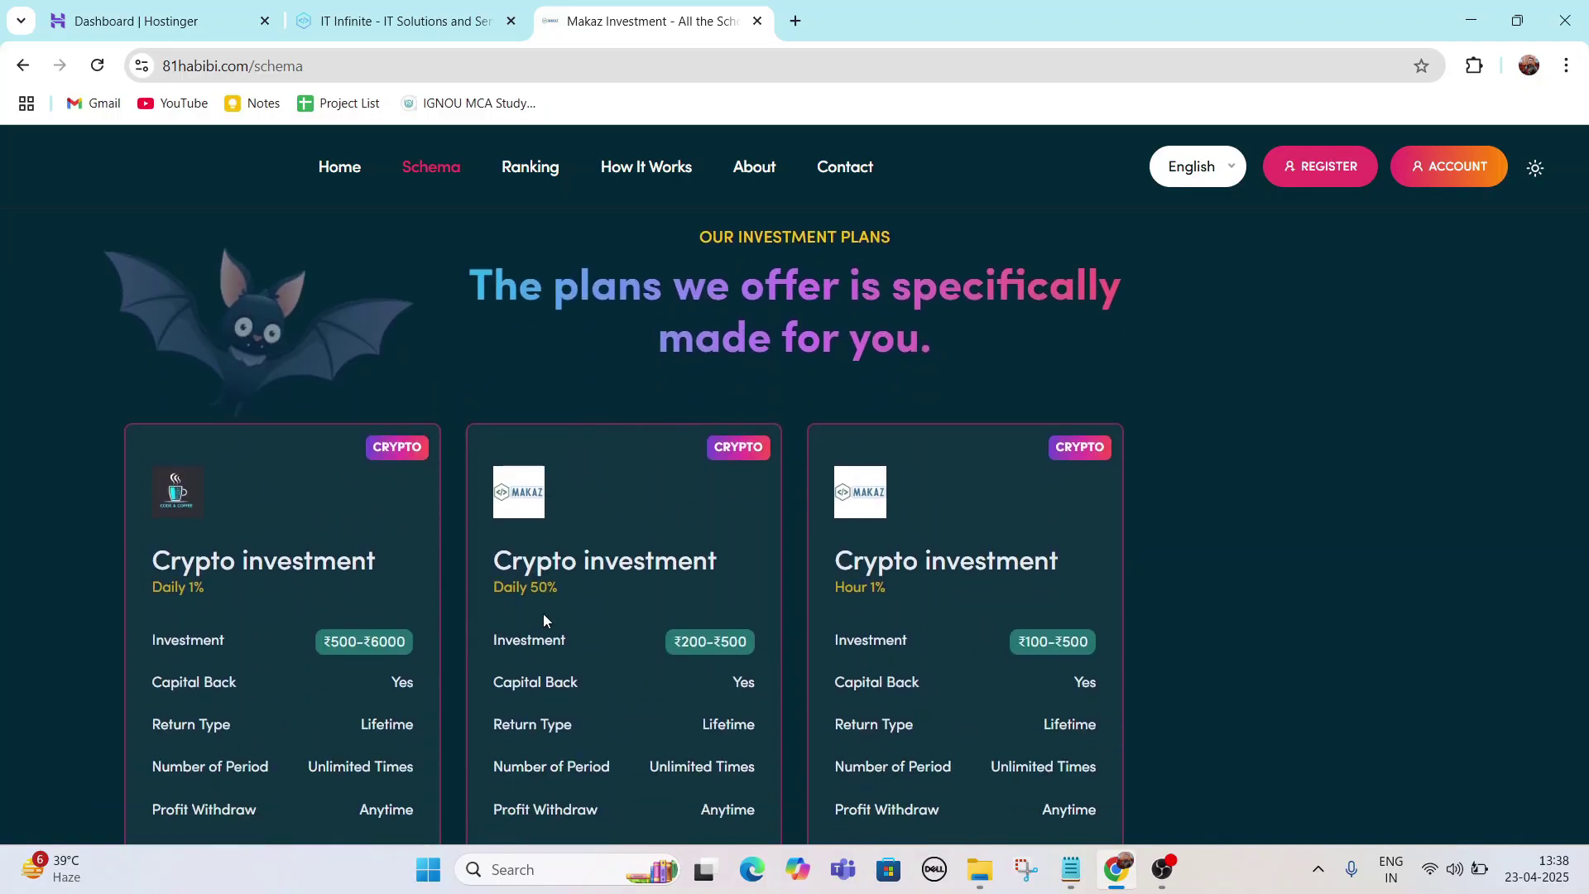
pyautogui.scroll(-3, 543, 613)
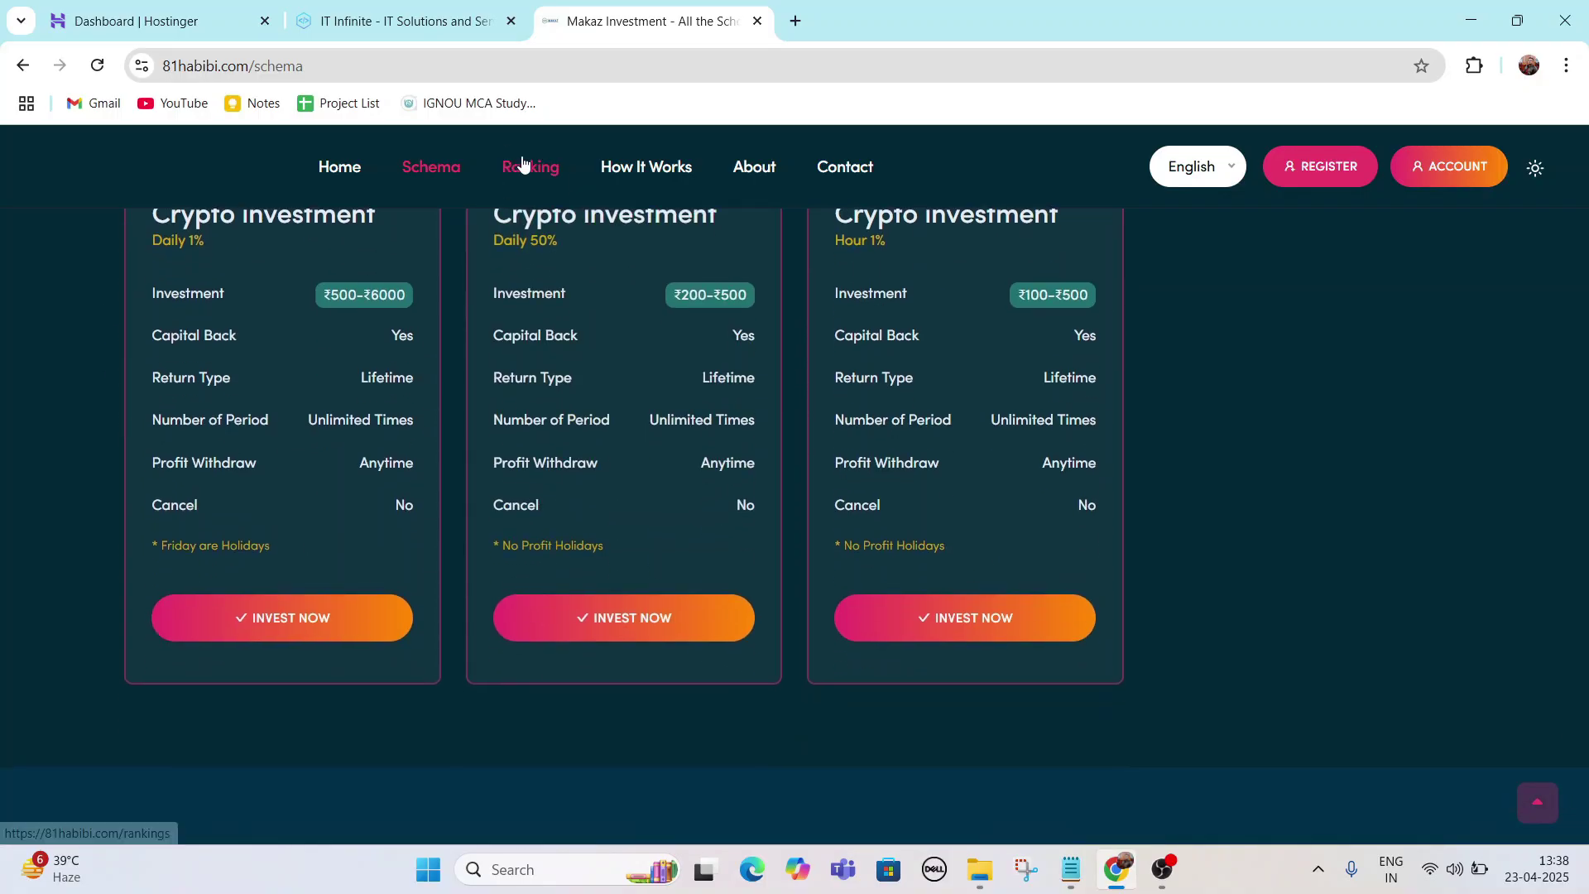
# Open the Rankings page and scroll through its four badges.
pyautogui.click(522, 163)
pyautogui.scroll(-5, 544, 741)
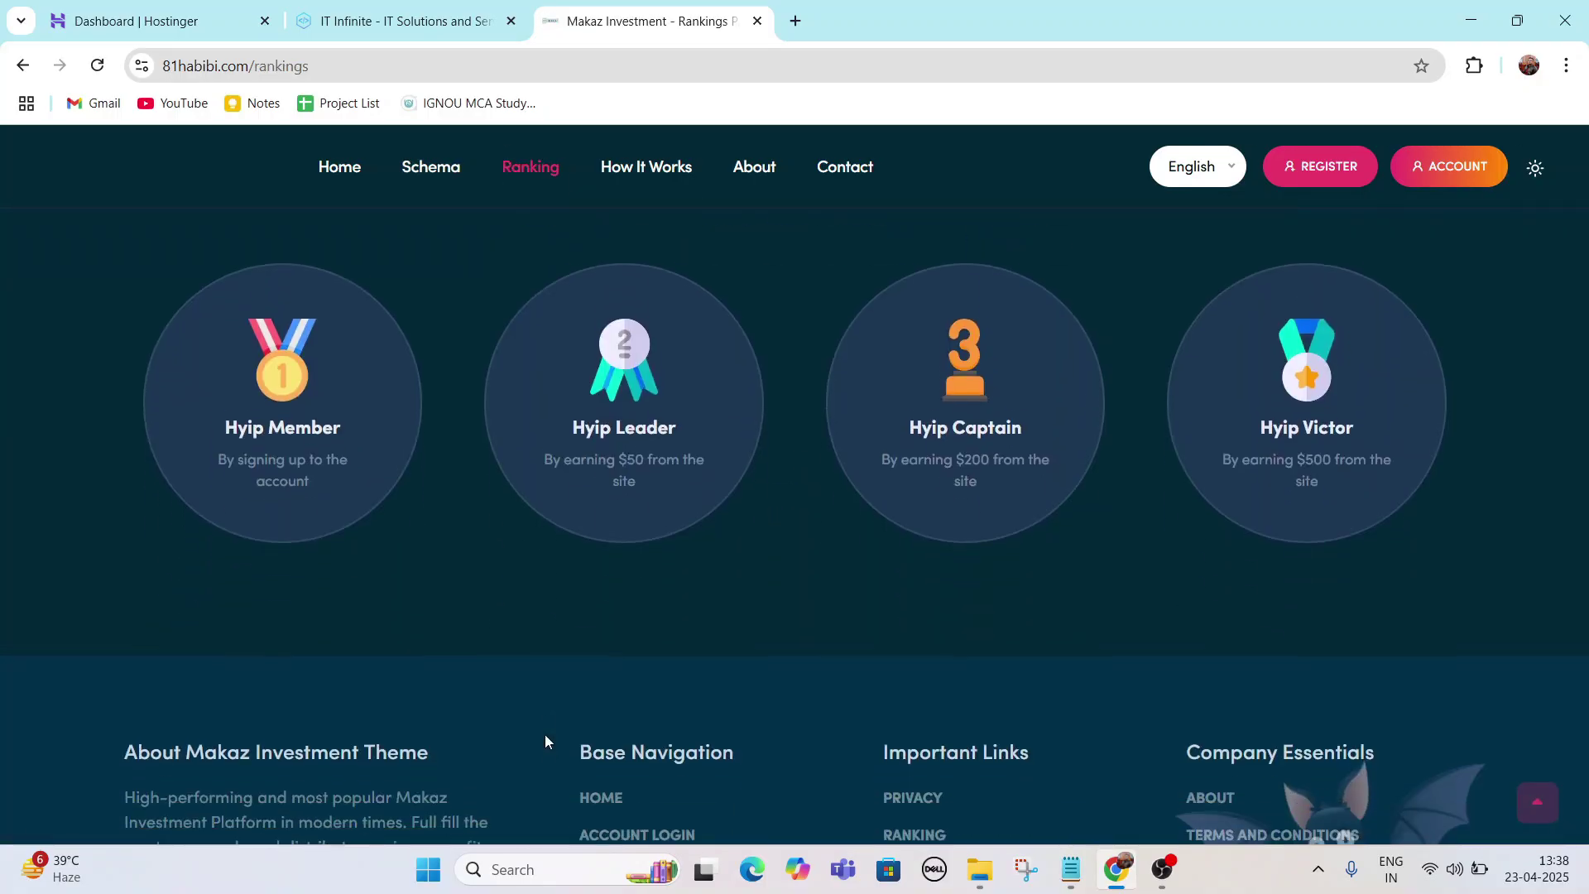
pyautogui.scroll(-2, 544, 734)
pyautogui.scroll(6, 545, 734)
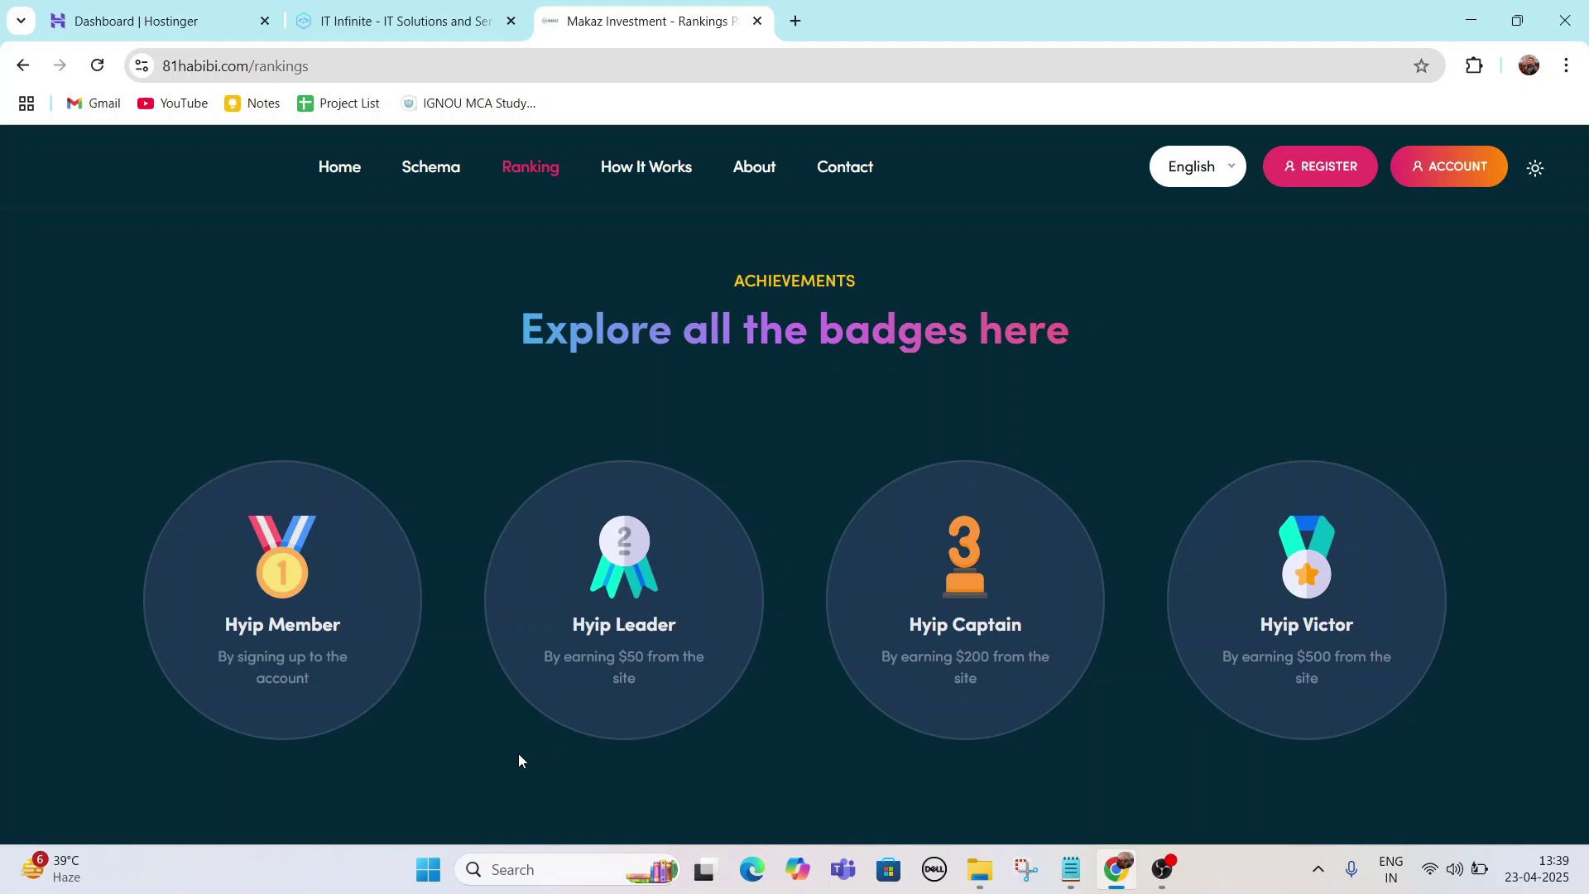
pyautogui.scroll(2, 801, 815)
pyautogui.scroll(-1, 801, 820)
pyautogui.scroll(1, 801, 821)
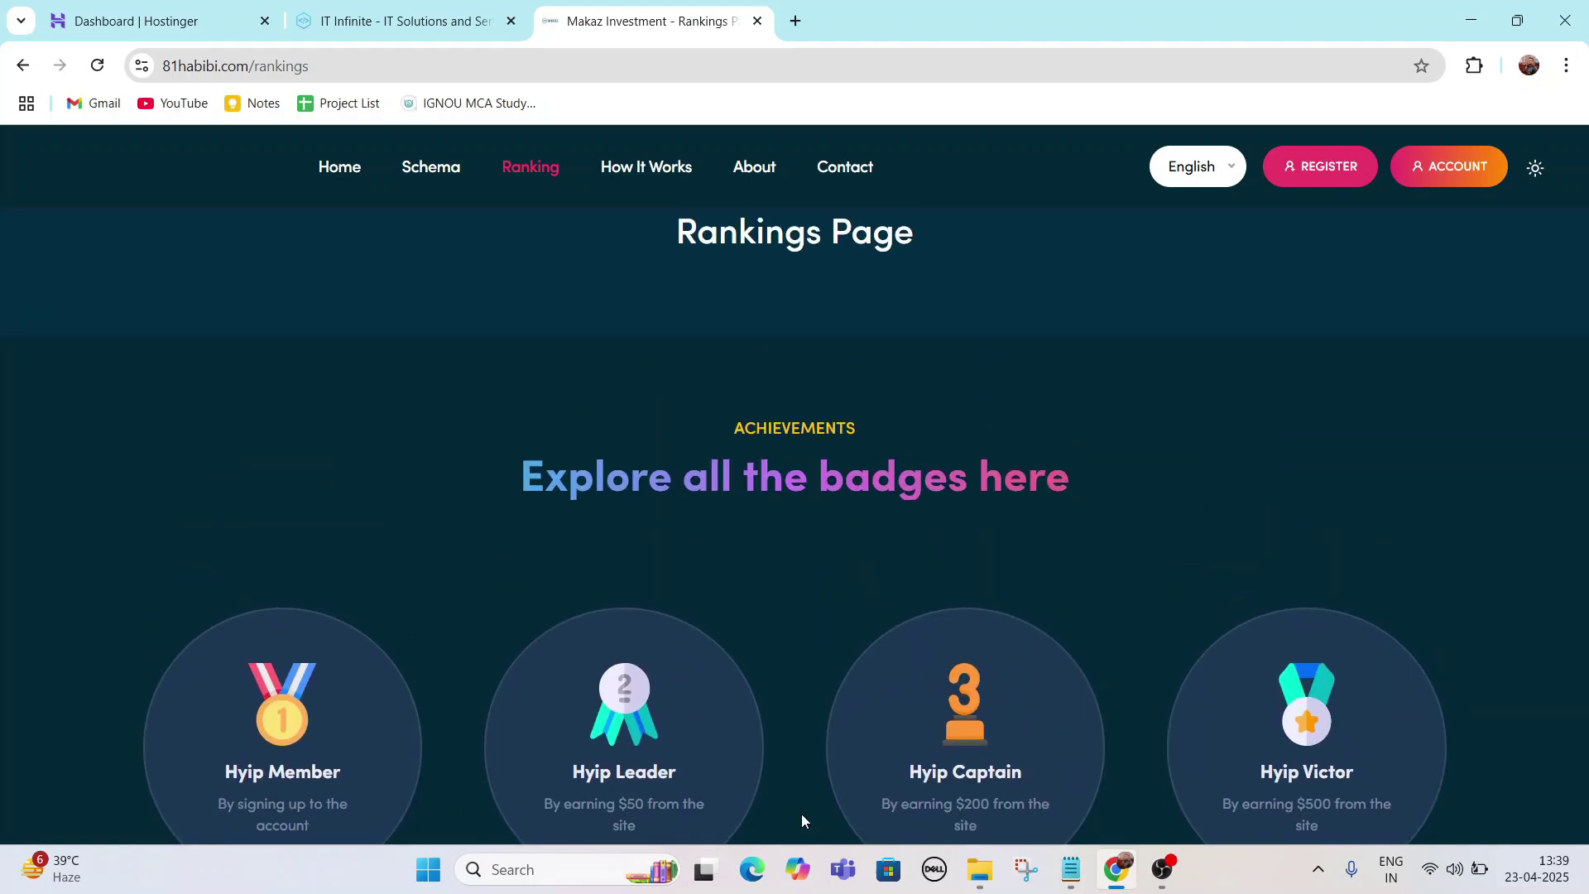
pyautogui.scroll(-1, 801, 821)
pyautogui.scroll(1, 801, 820)
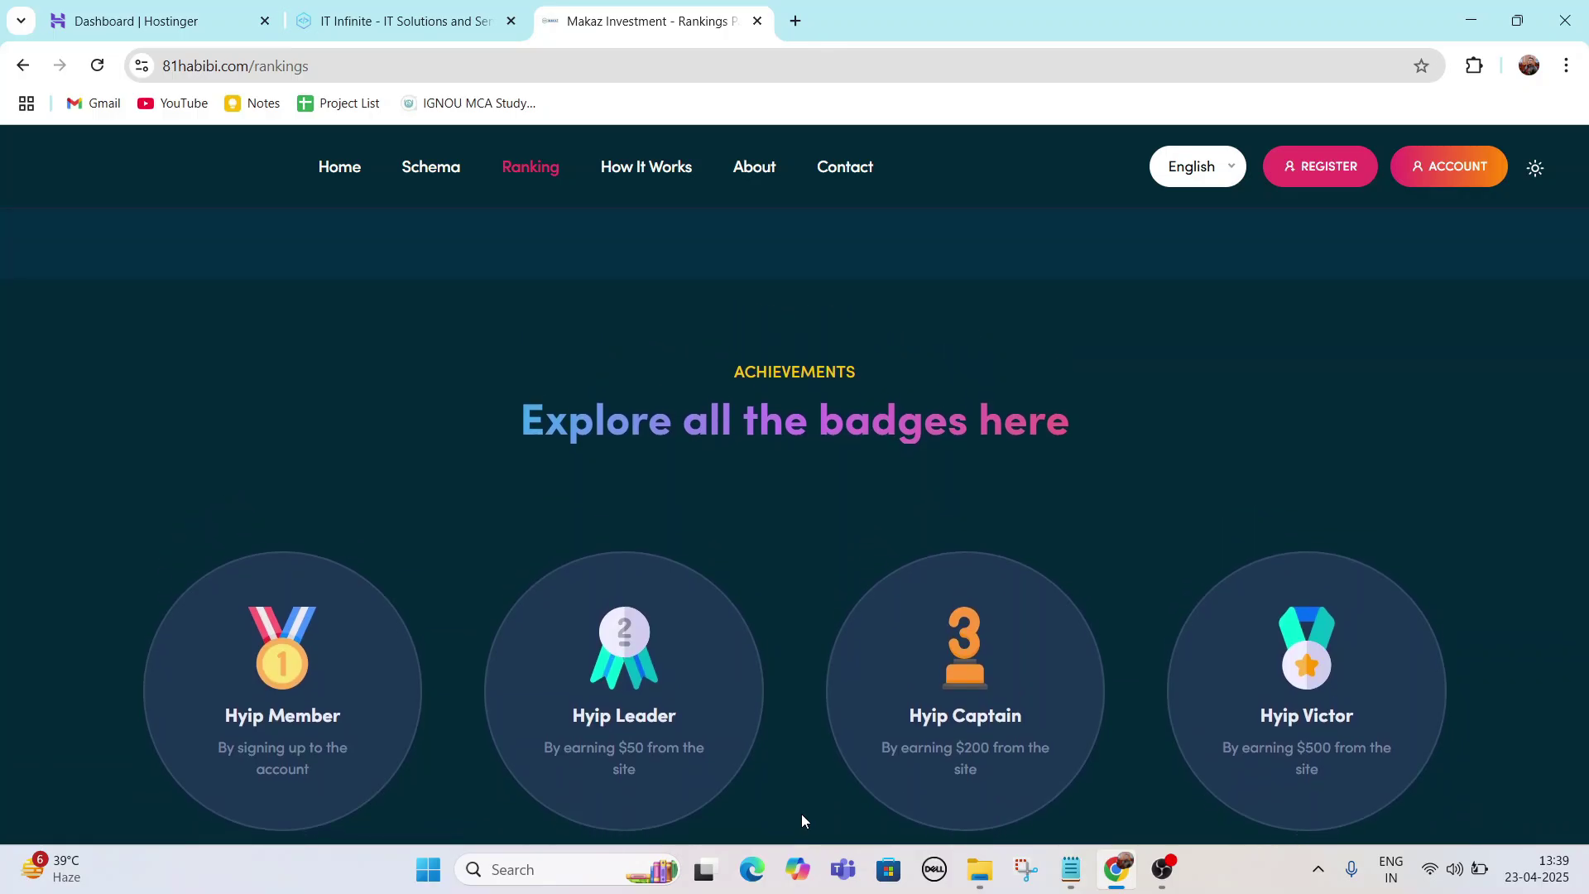
pyautogui.scroll(1, 802, 820)
# Open How it Works and scroll through its Register, Verify Email, Verify KYC and Deposit steps.
pyautogui.click(654, 180)
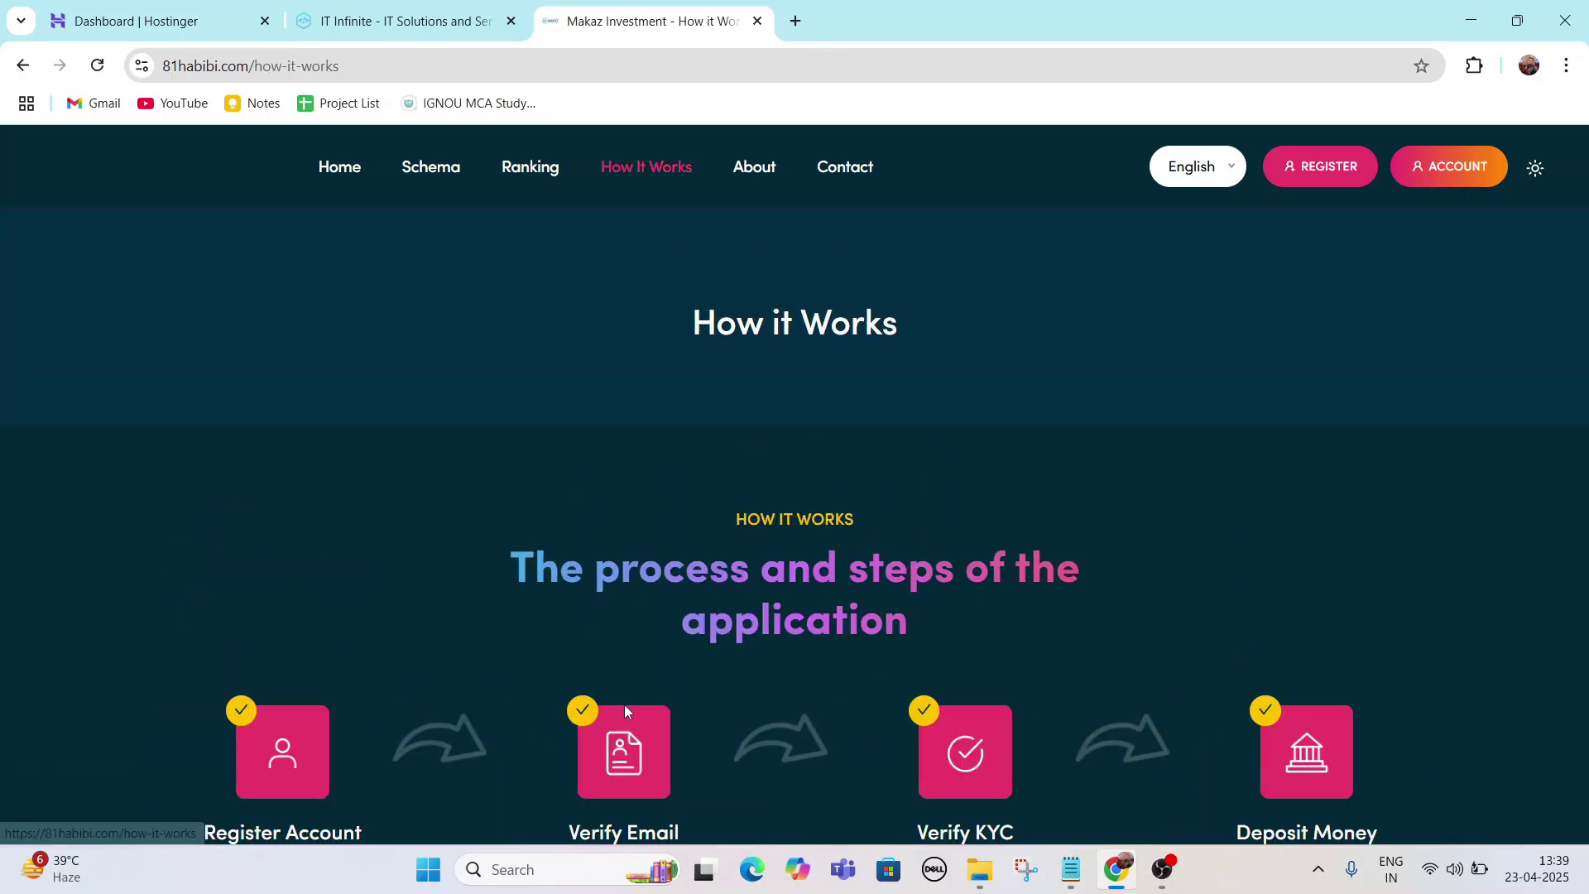
pyautogui.scroll(-3, 625, 710)
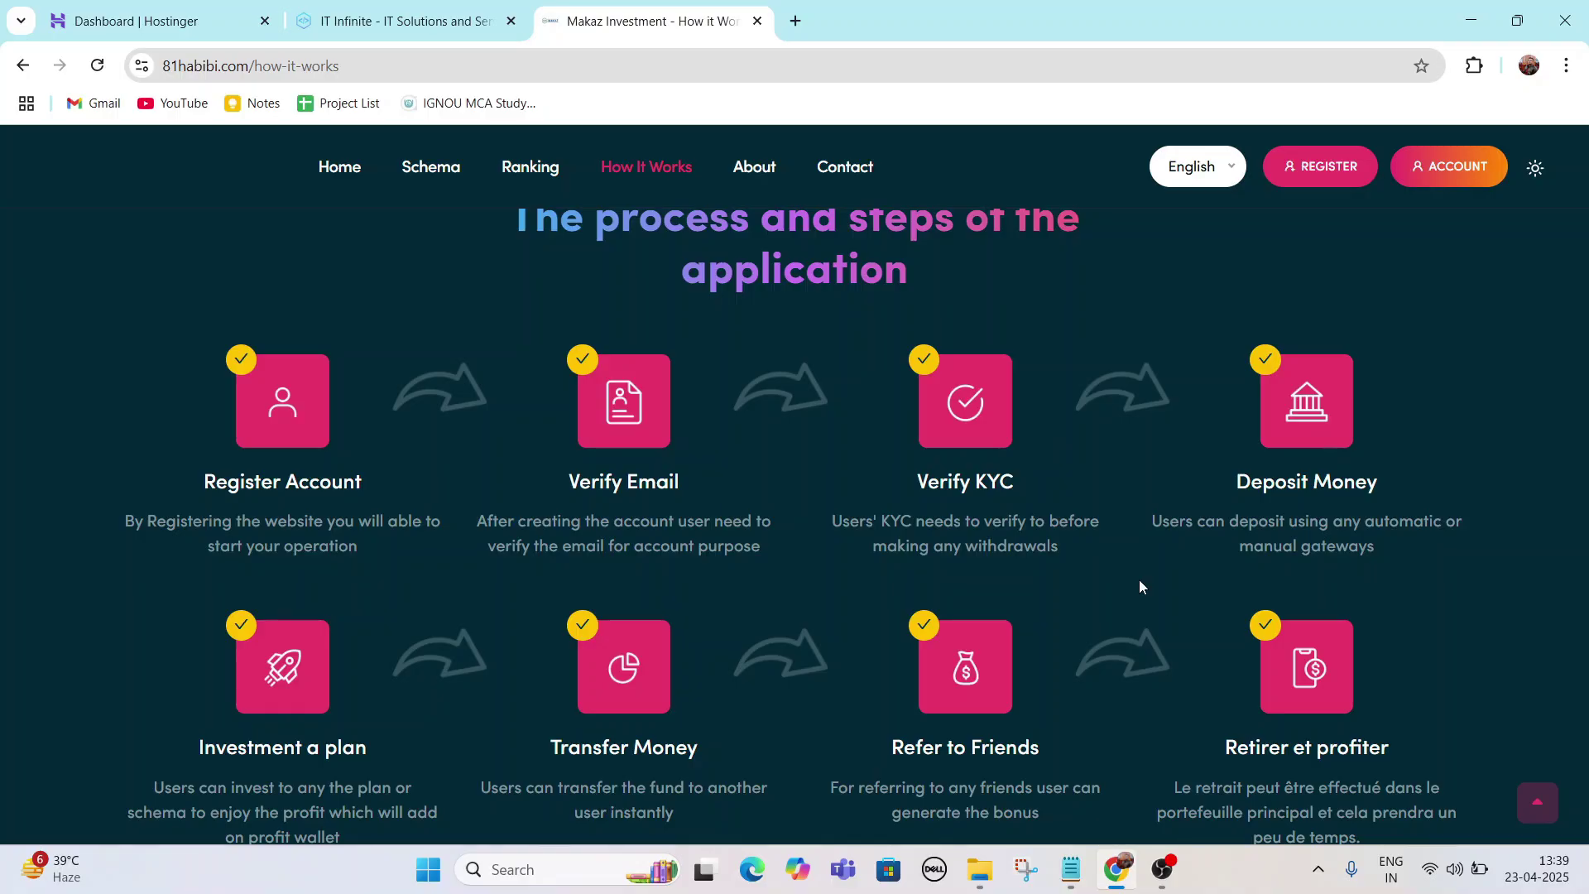
pyautogui.scroll(-1, 1140, 584)
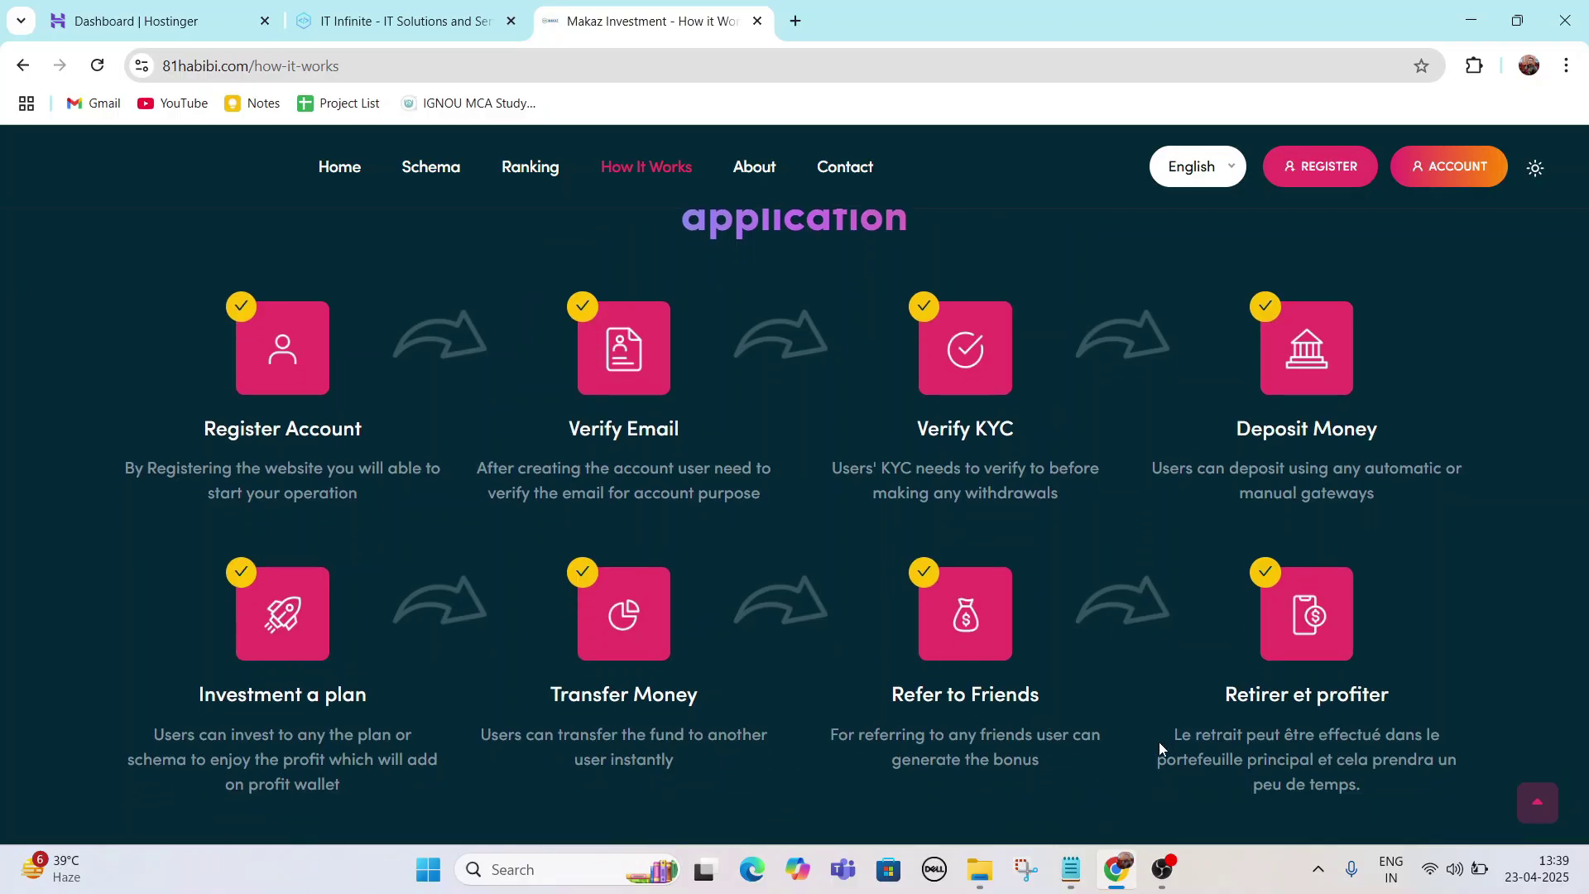
pyautogui.scroll(-9, 1160, 744)
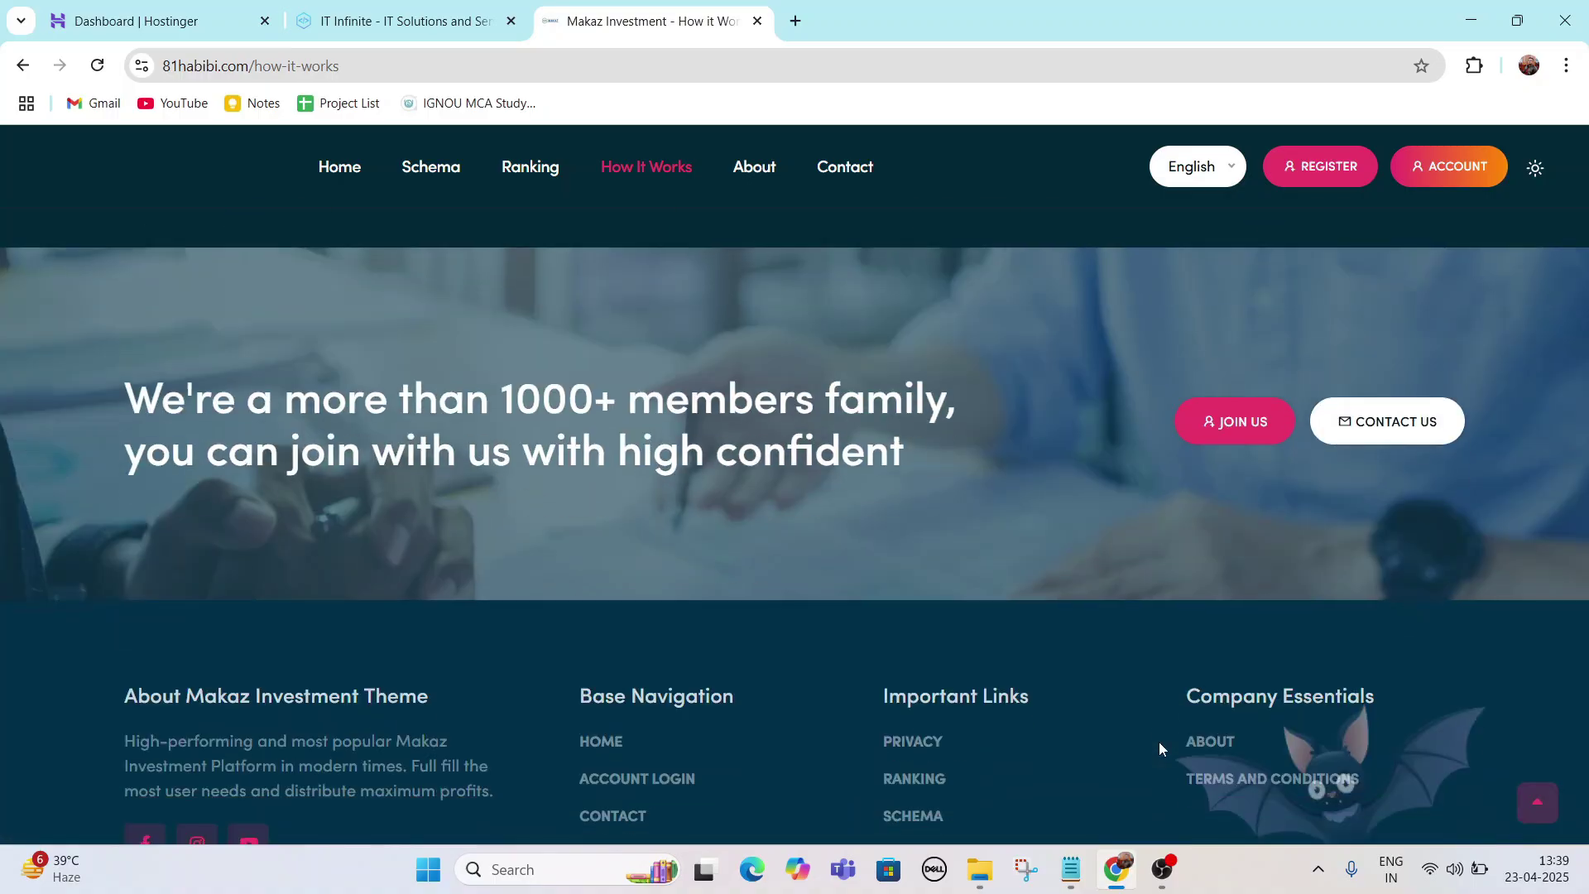
pyautogui.scroll(12, 1159, 744)
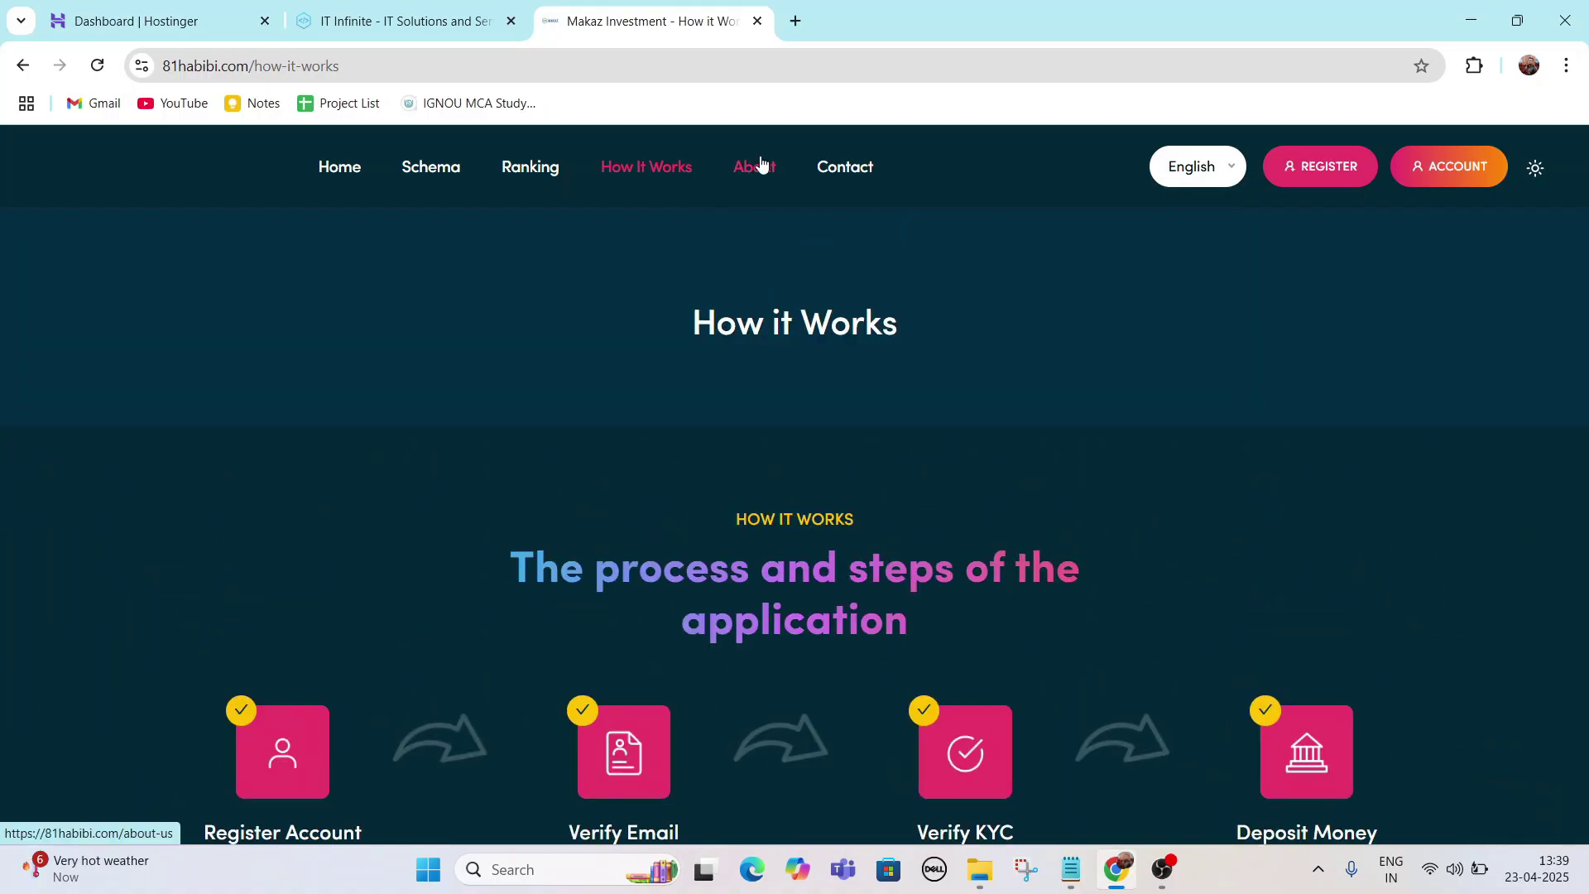
# Visit the About Us page, then the Contact Us page with its Say Hi to us form.
pyautogui.click(759, 165)
pyautogui.scroll(-12, 670, 634)
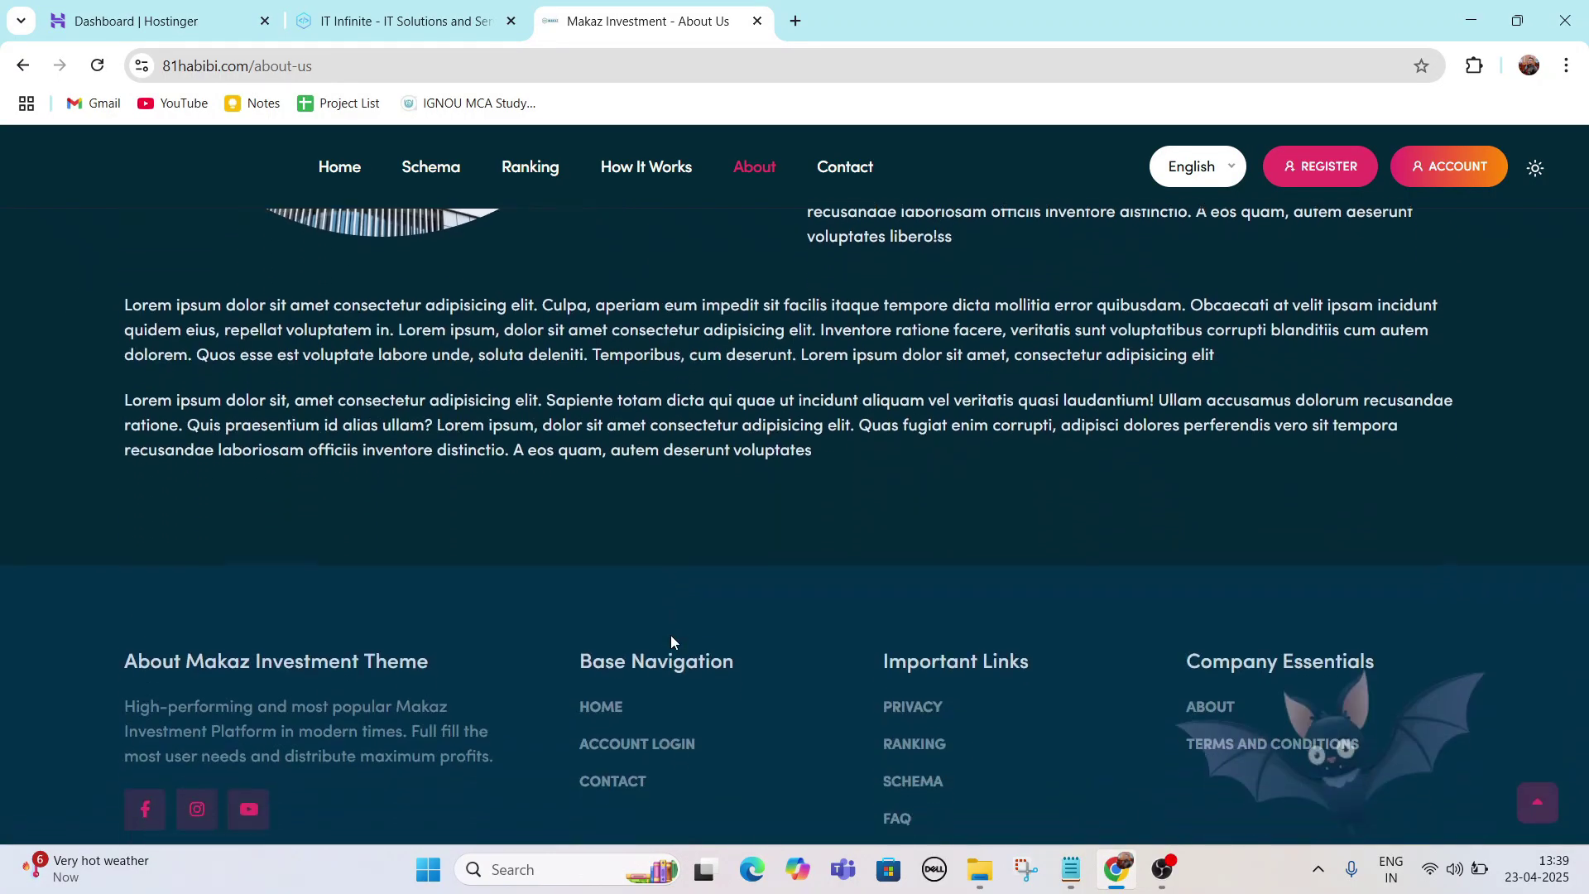
pyautogui.scroll(12, 671, 634)
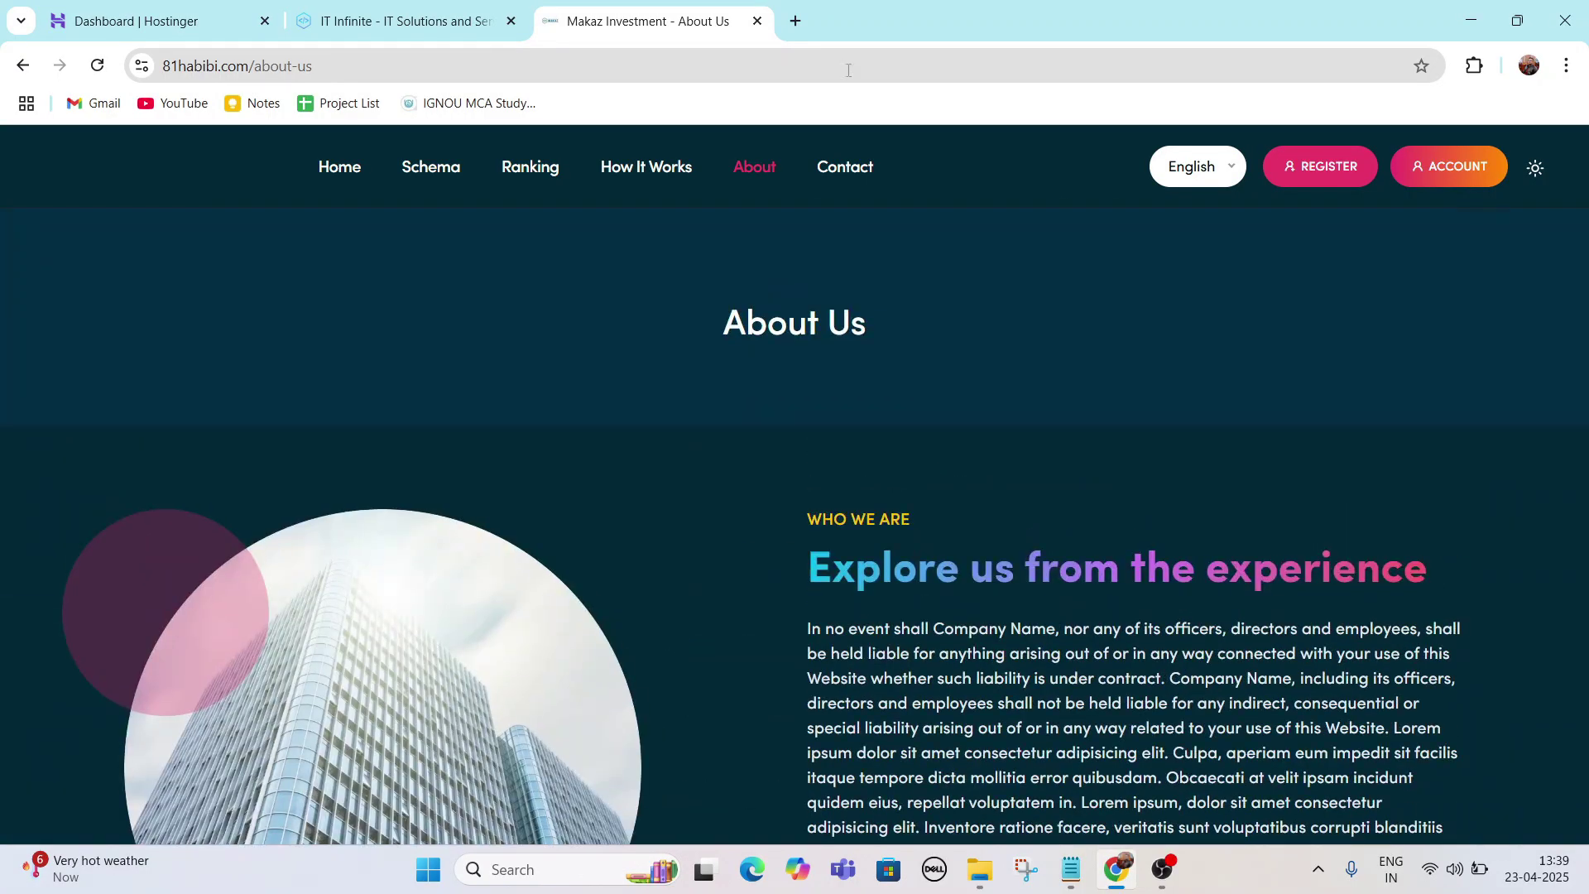
pyautogui.click(839, 178)
pyautogui.scroll(-5, 688, 574)
pyautogui.scroll(5, 688, 574)
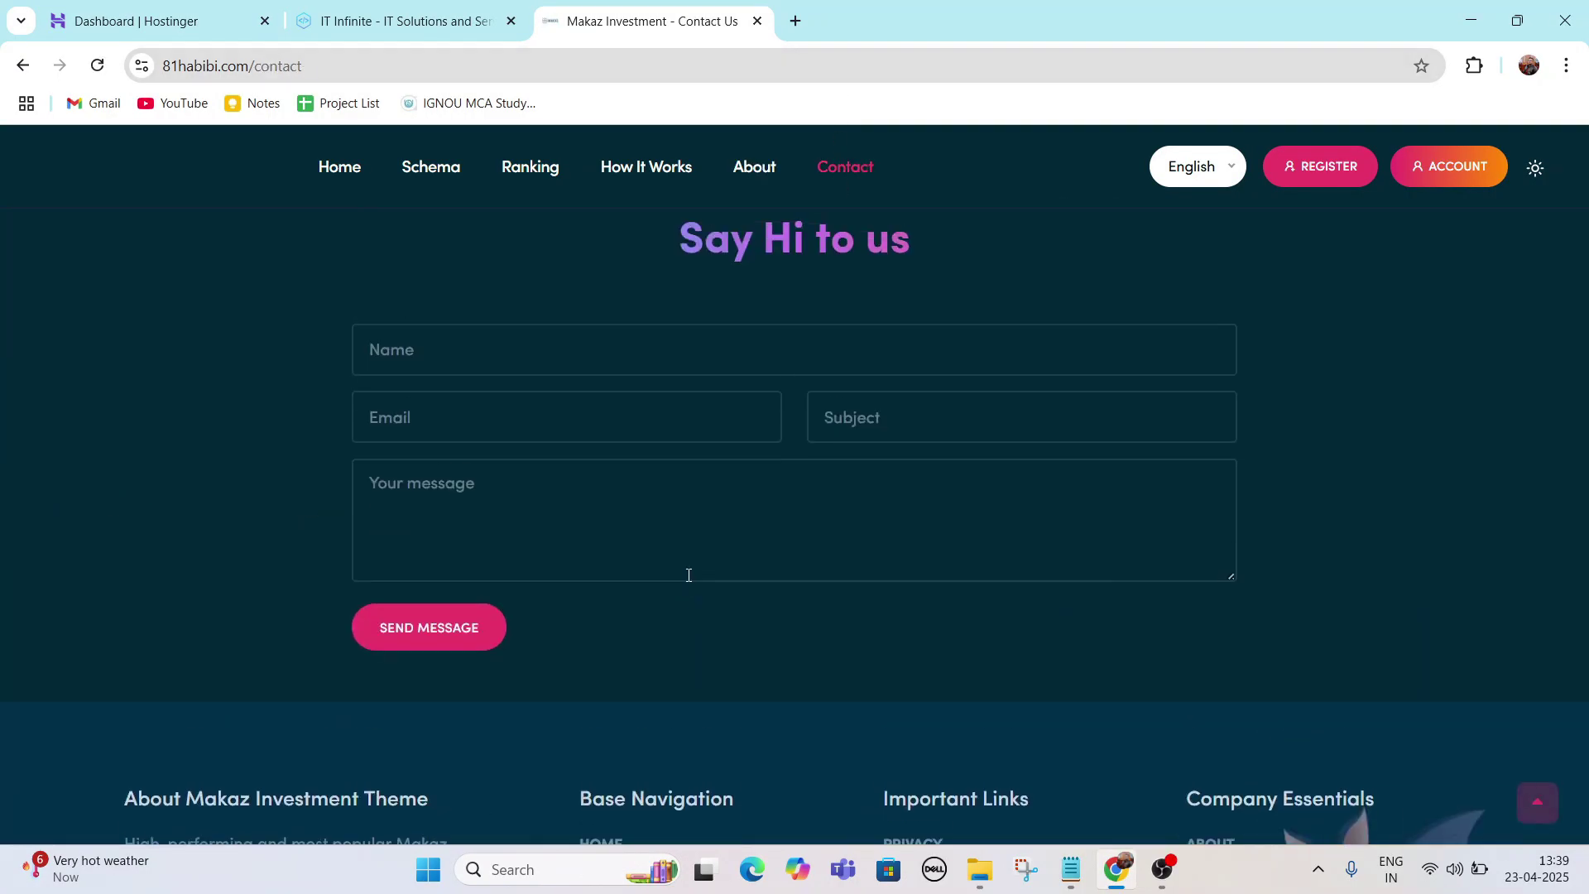
pyautogui.scroll(-3, 807, 544)
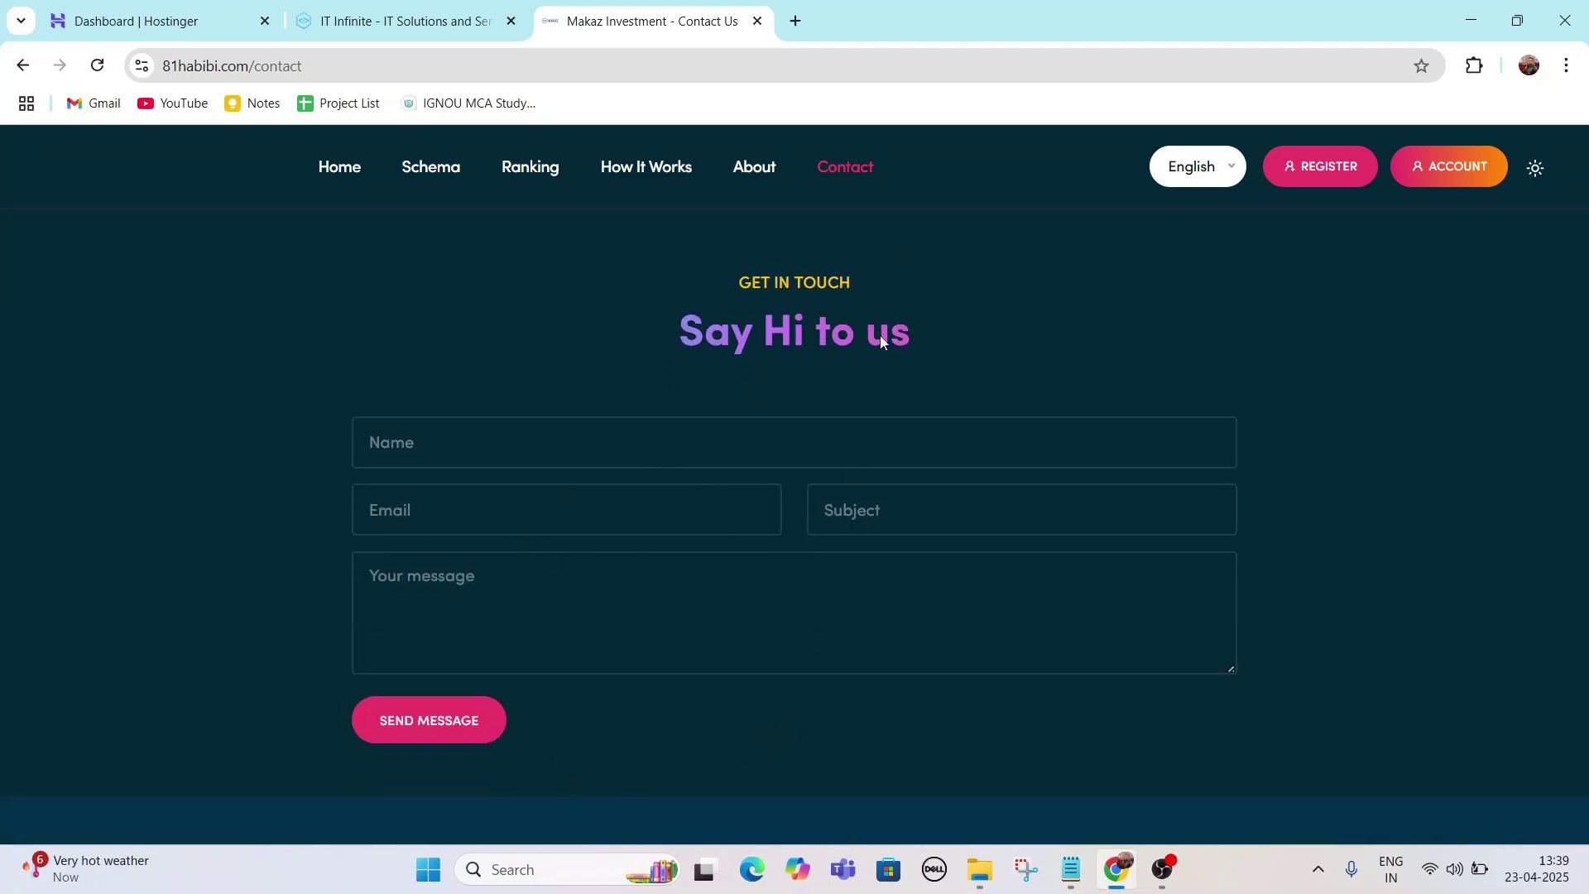
pyautogui.scroll(3, 902, 250)
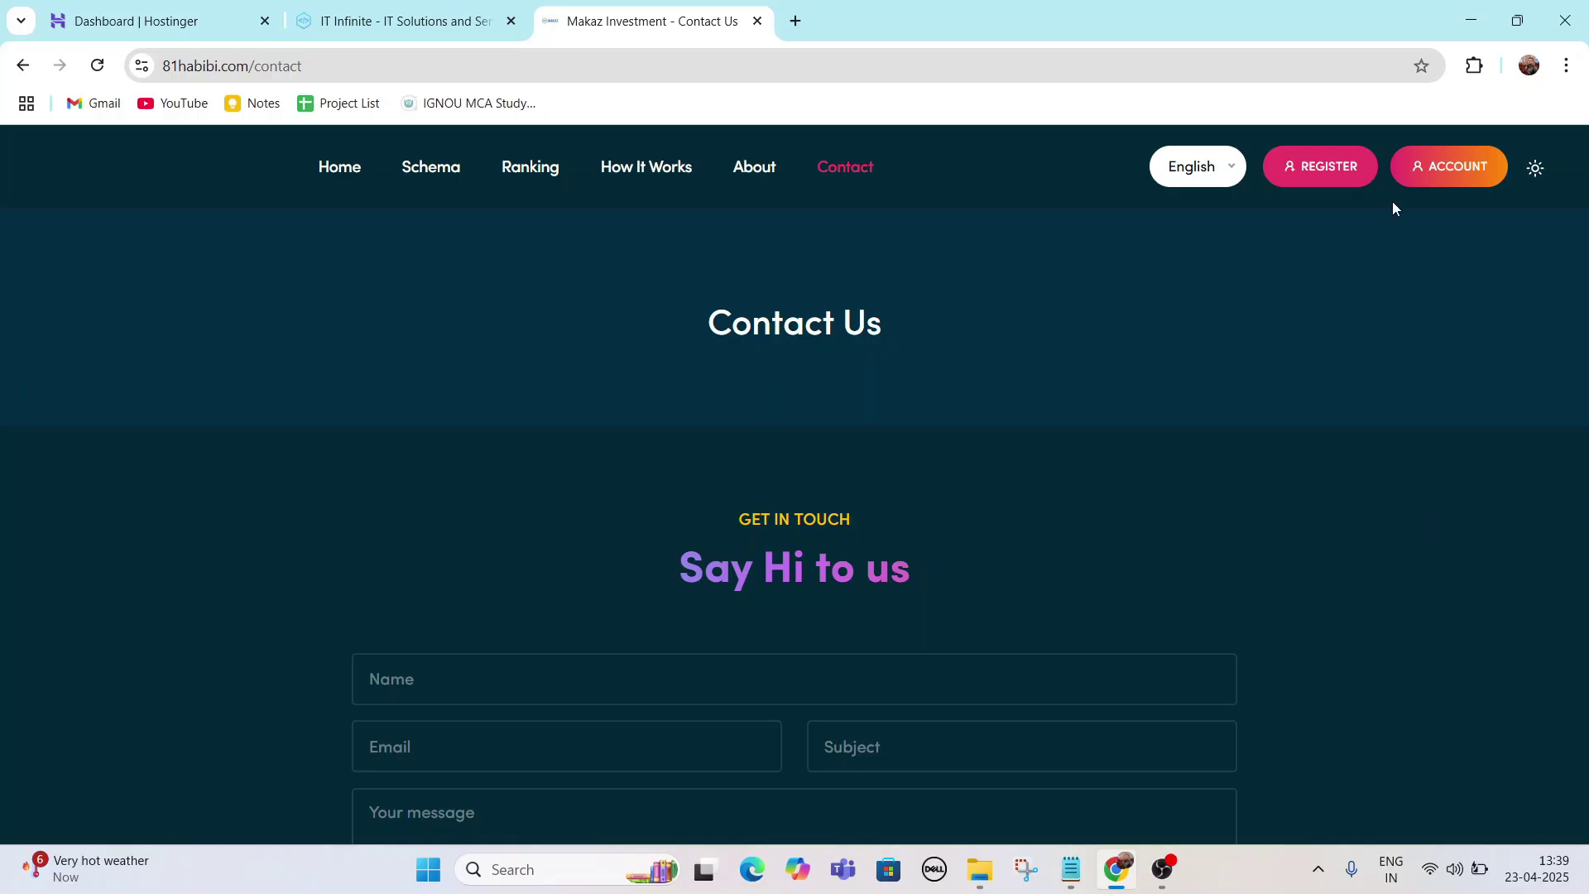
# On the login page, fill in the saved test account email and the account password.
pyautogui.click(1434, 166)
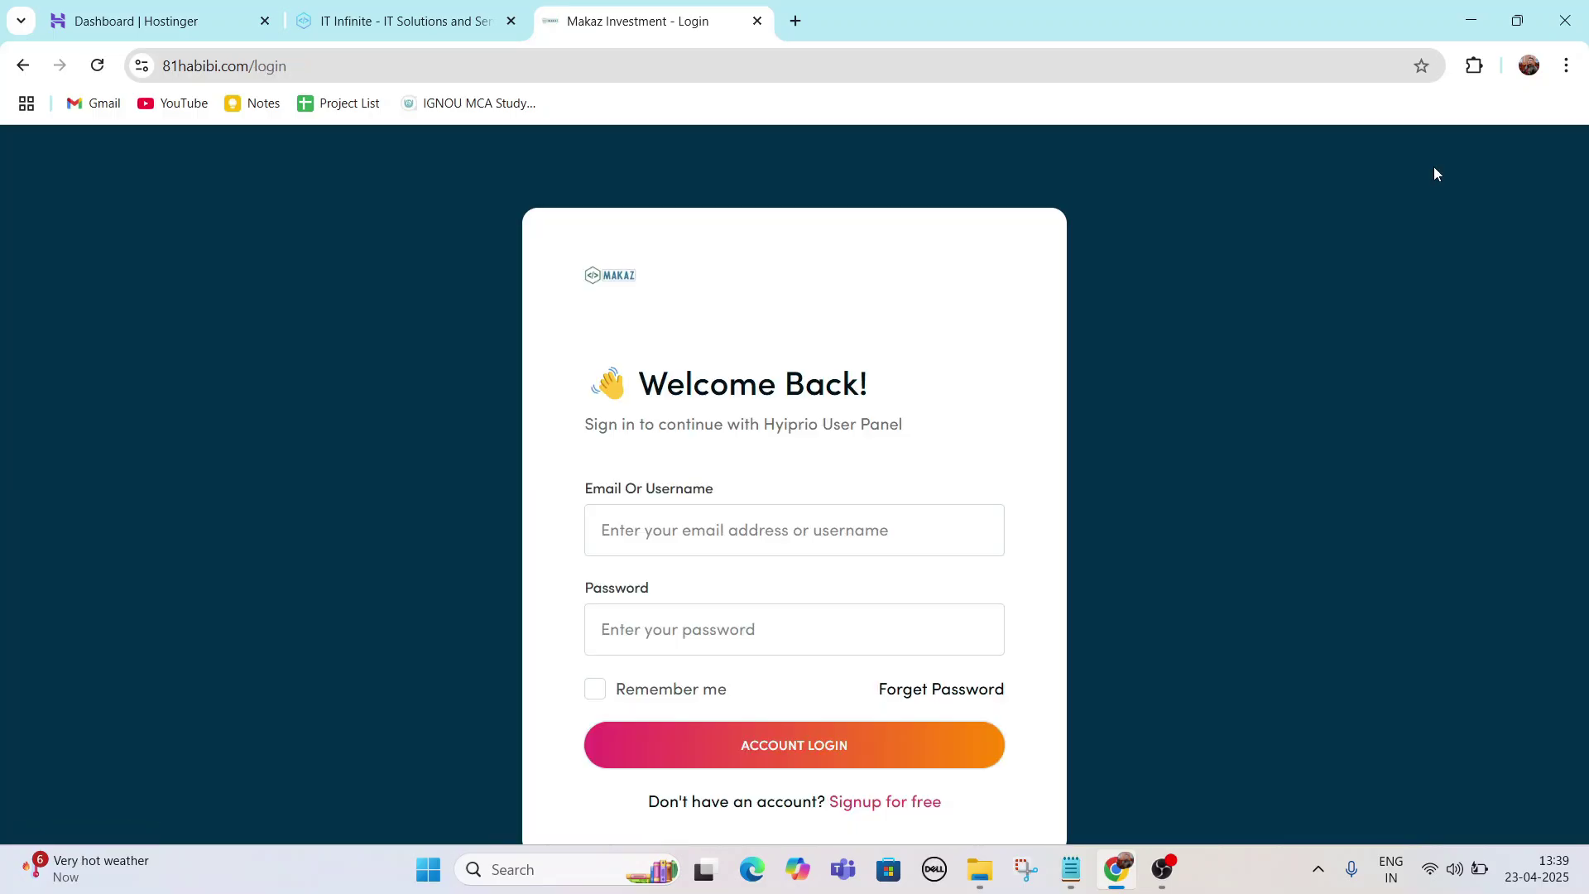
pyautogui.scroll(-2, 877, 358)
pyautogui.click(736, 414)
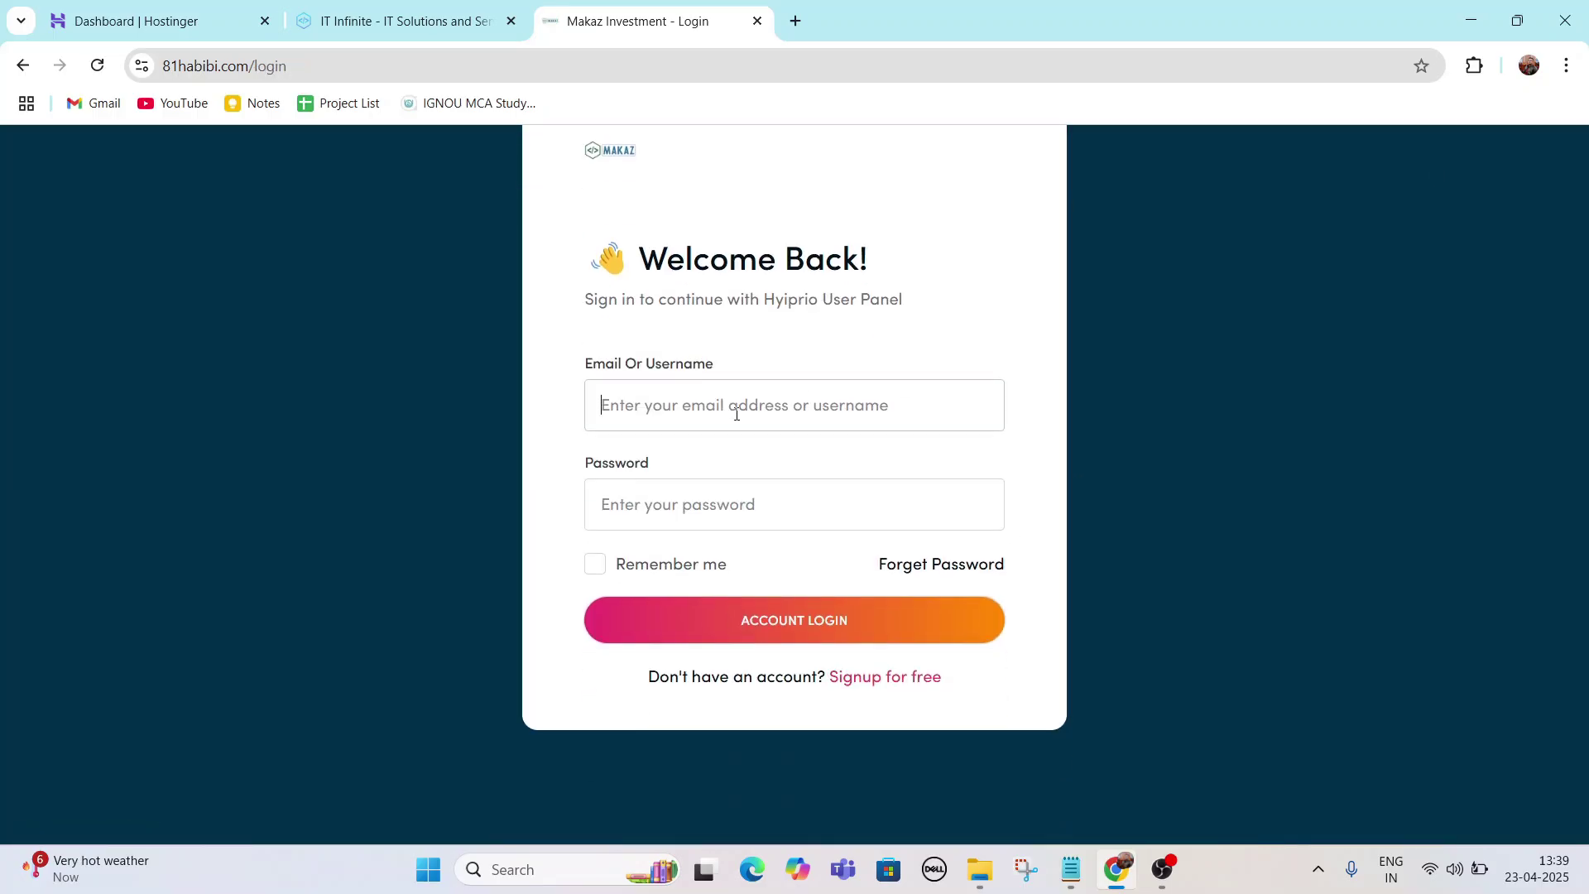
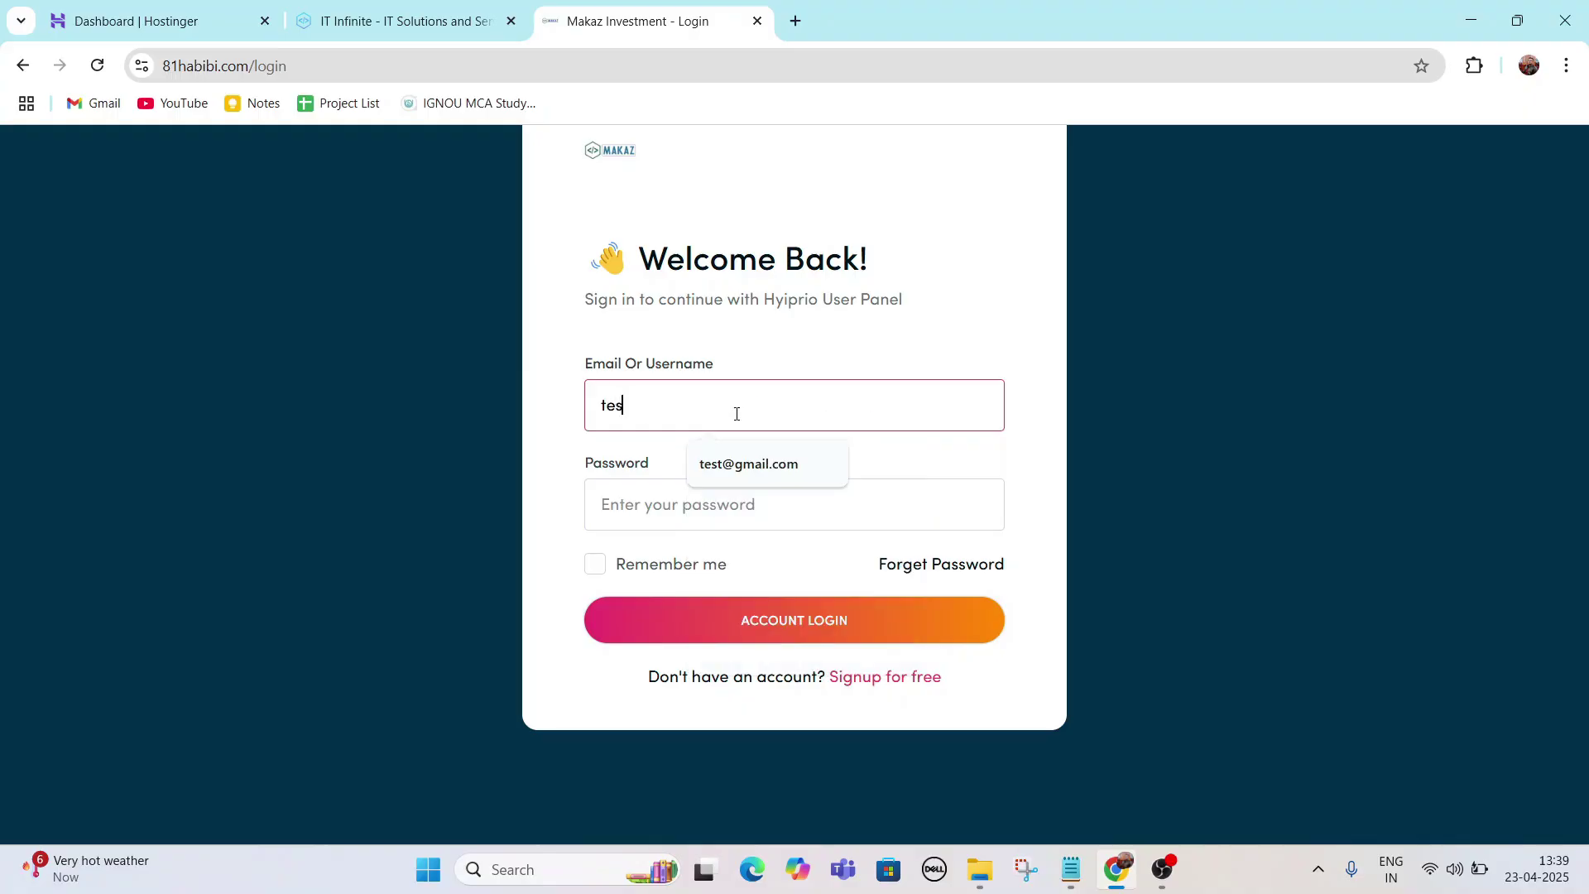
pyautogui.press('Down')
pyautogui.press('Return')
pyautogui.press('Tab')
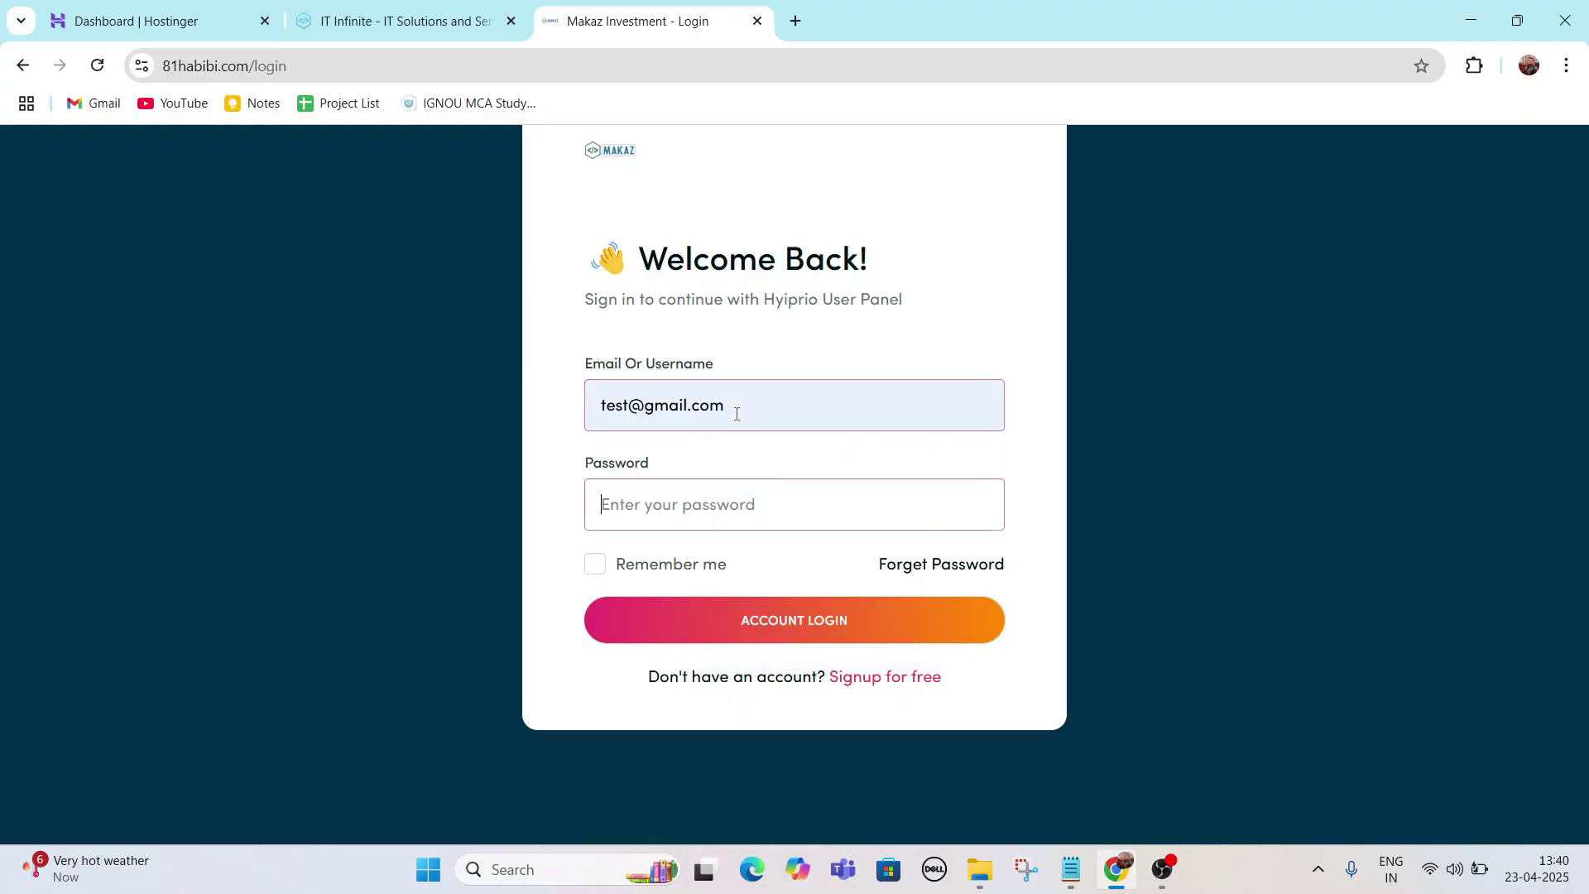
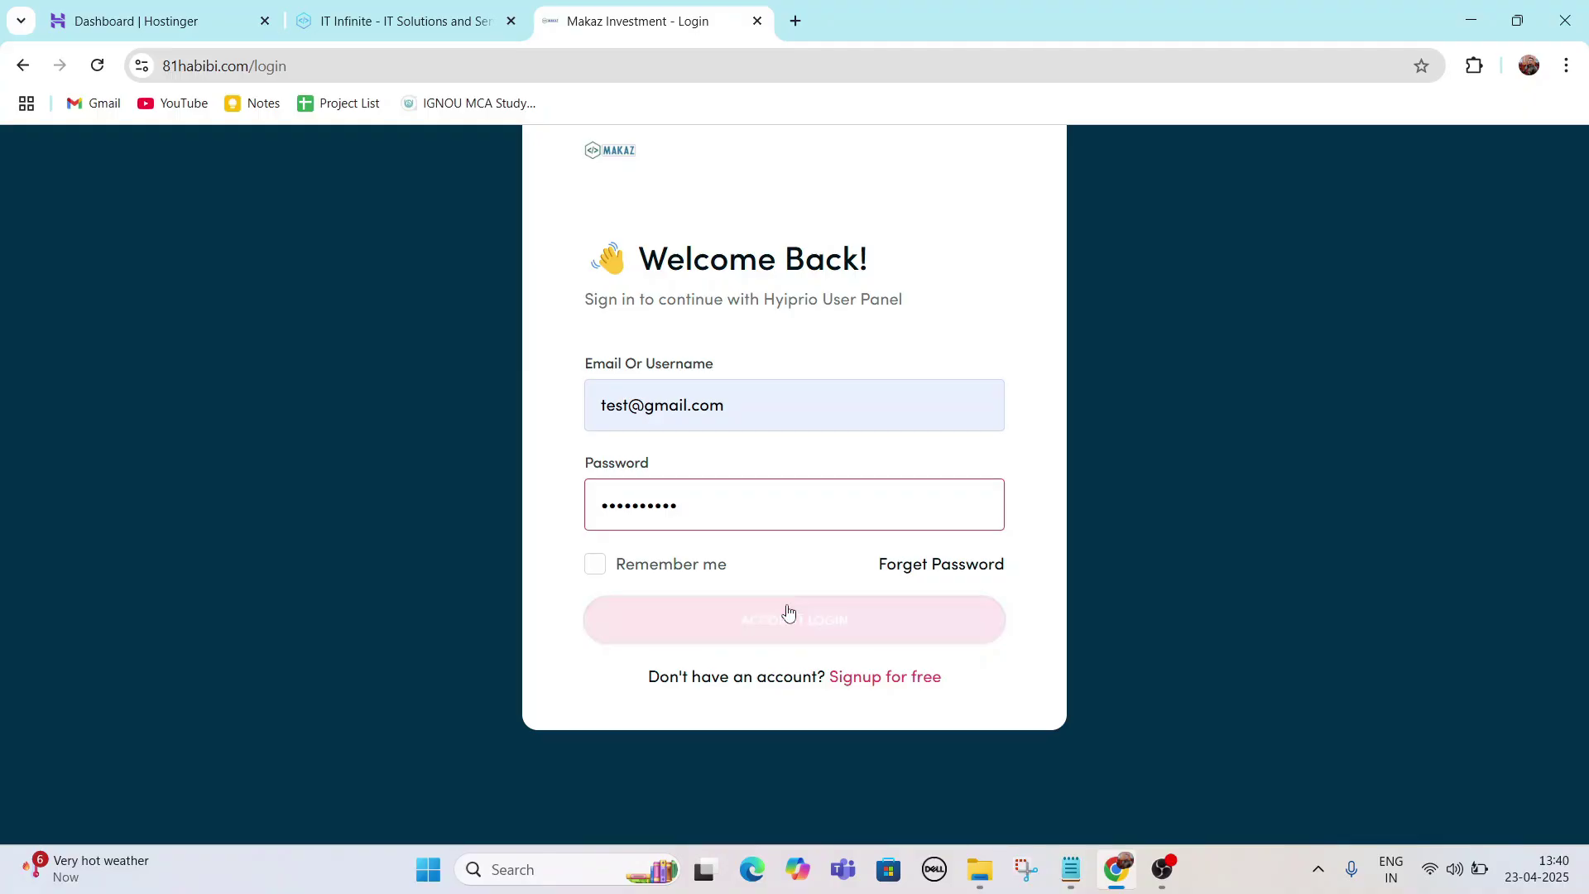
# Sign in to the user dashboard and dismiss the browser's password warning.
pyautogui.click(764, 629)
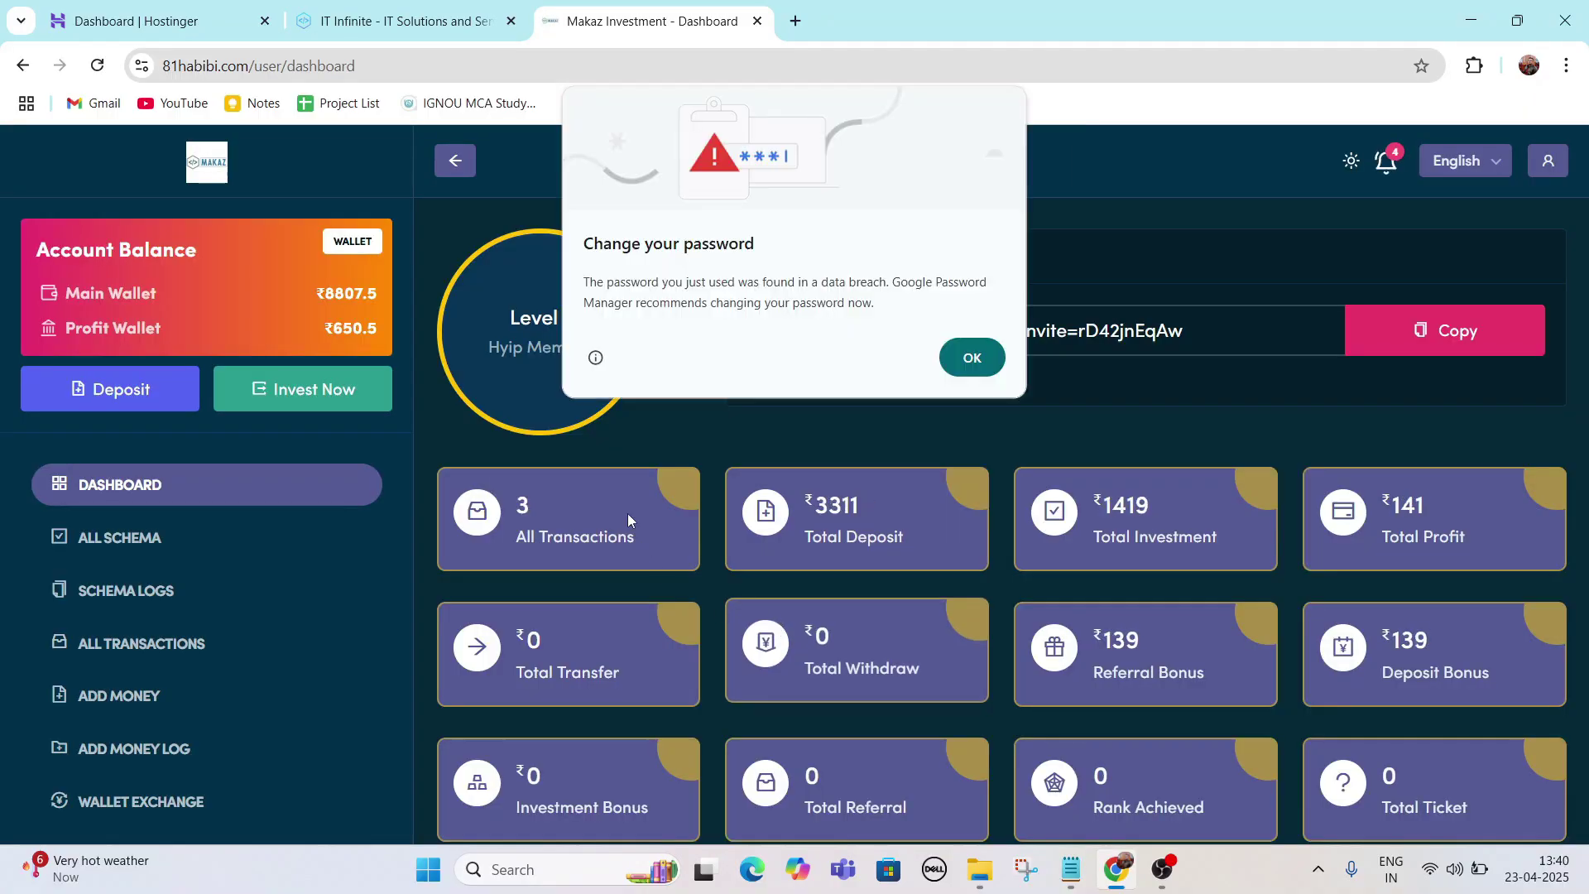
pyautogui.click(970, 358)
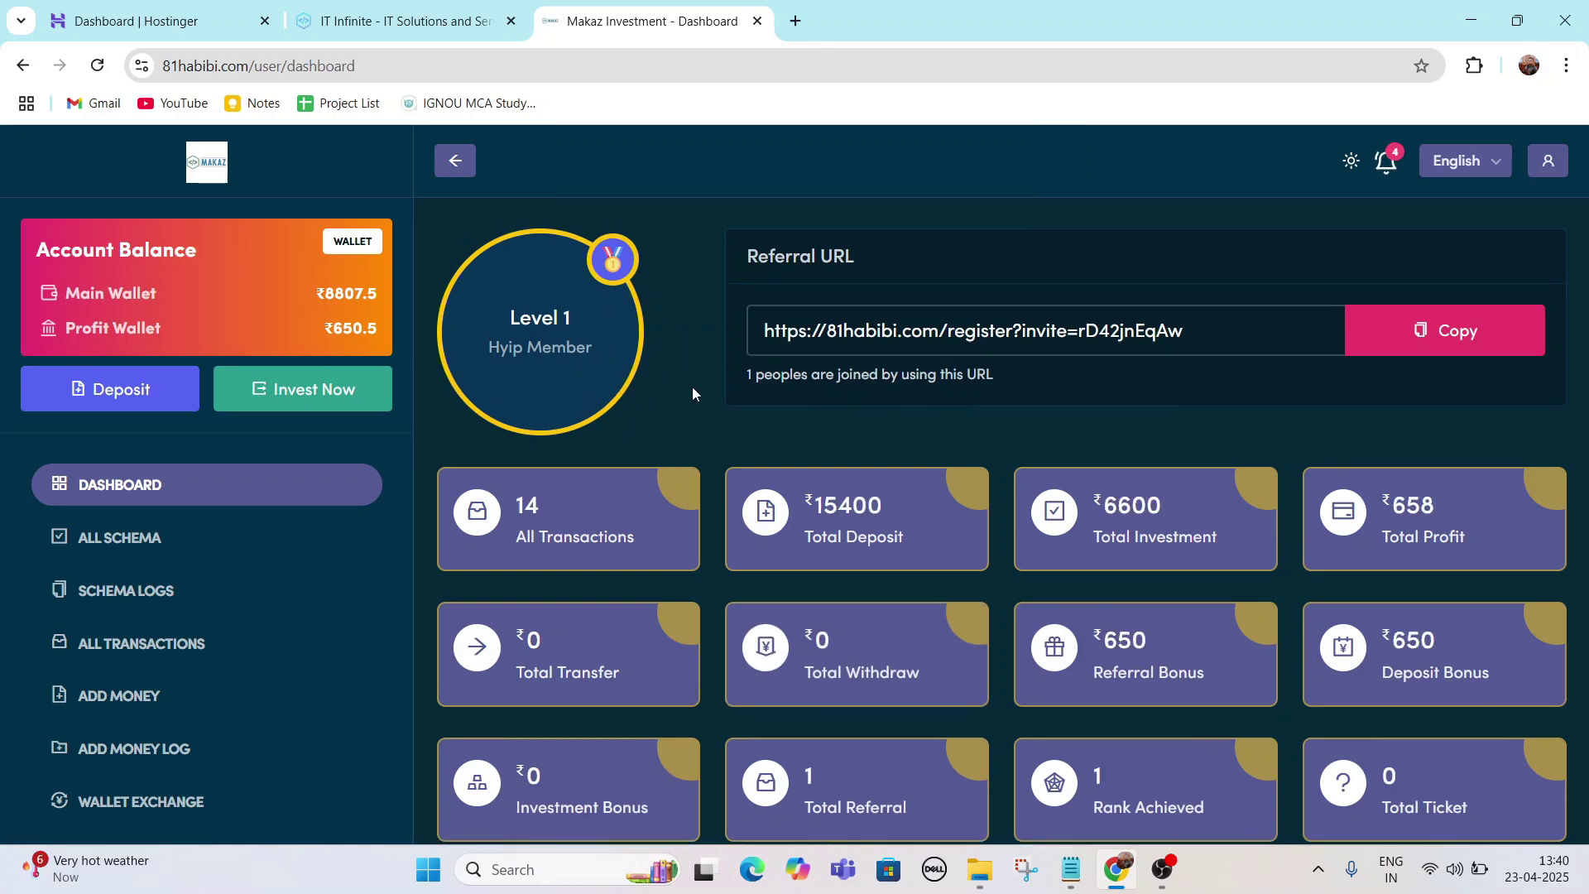
pyautogui.scroll(-2, 692, 385)
pyautogui.scroll(2, 692, 386)
# Highlight the Main Wallet and Profit Wallet labels and the ₹650.5 profit amount.
pyautogui.moveTo(61, 293); pyautogui.dragTo(161, 287)
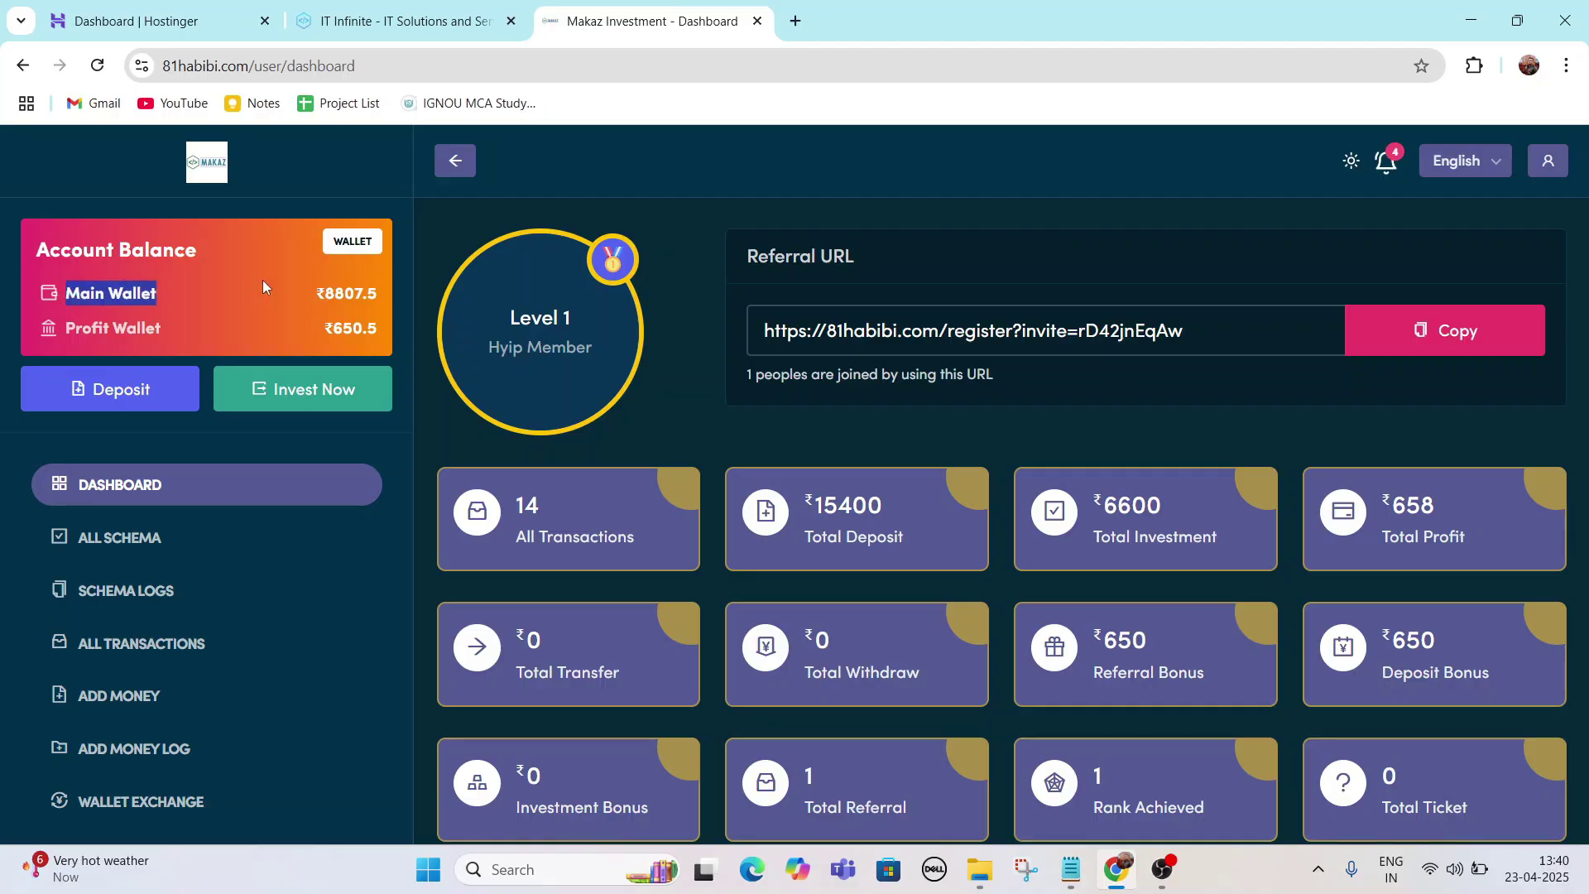
pyautogui.click(88, 303)
pyautogui.moveTo(83, 292); pyautogui.dragTo(210, 303)
pyautogui.moveTo(71, 332); pyautogui.dragTo(171, 331)
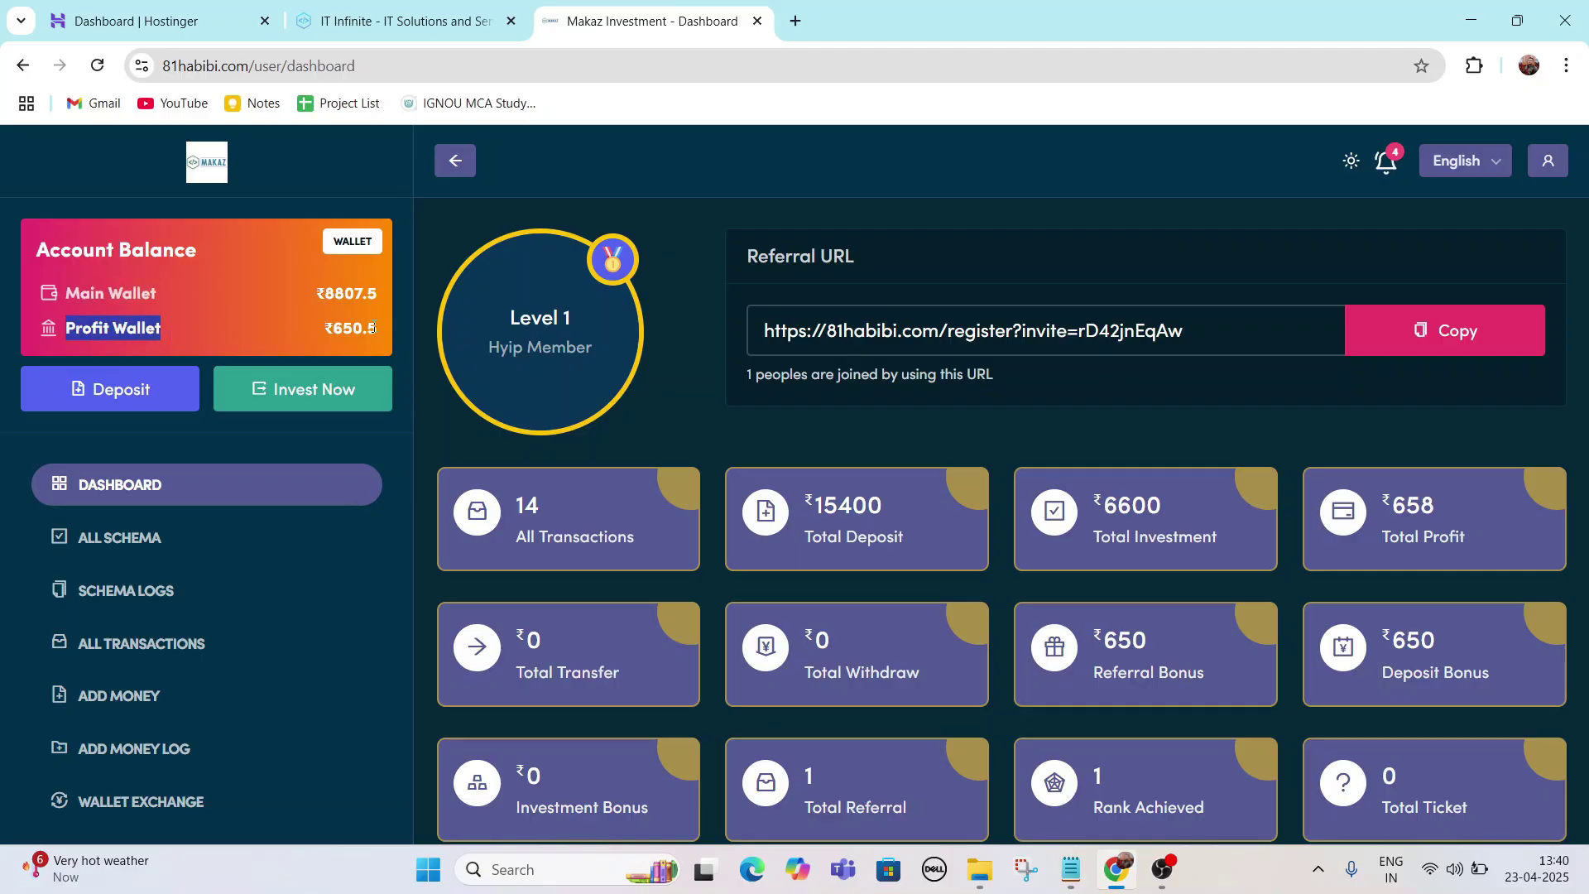
pyautogui.moveTo(303, 328); pyautogui.dragTo(358, 329)
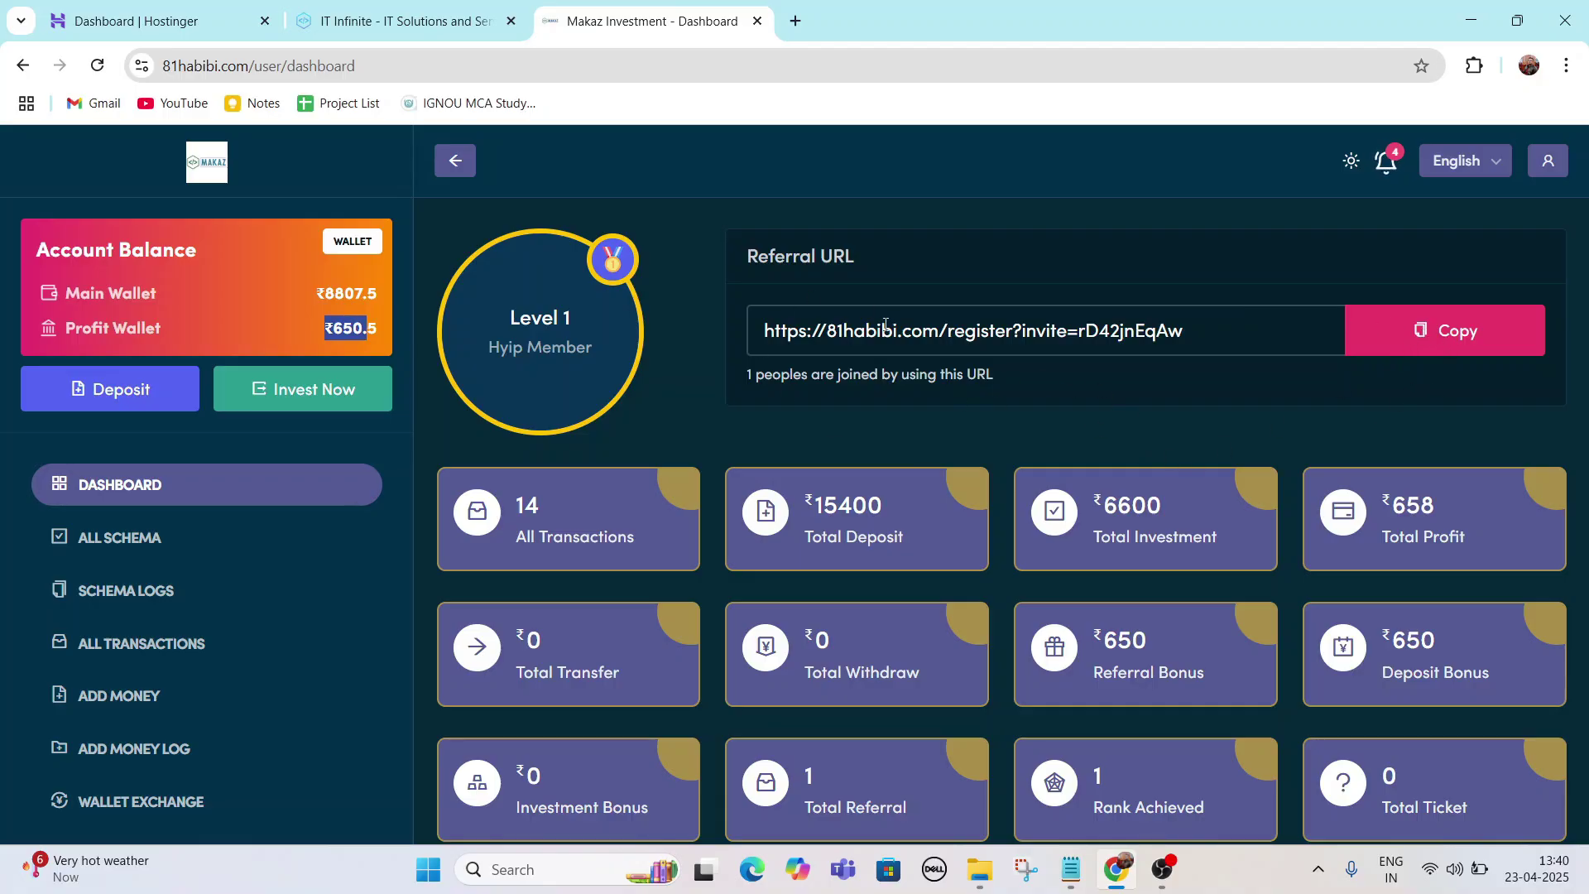
pyautogui.click(537, 529)
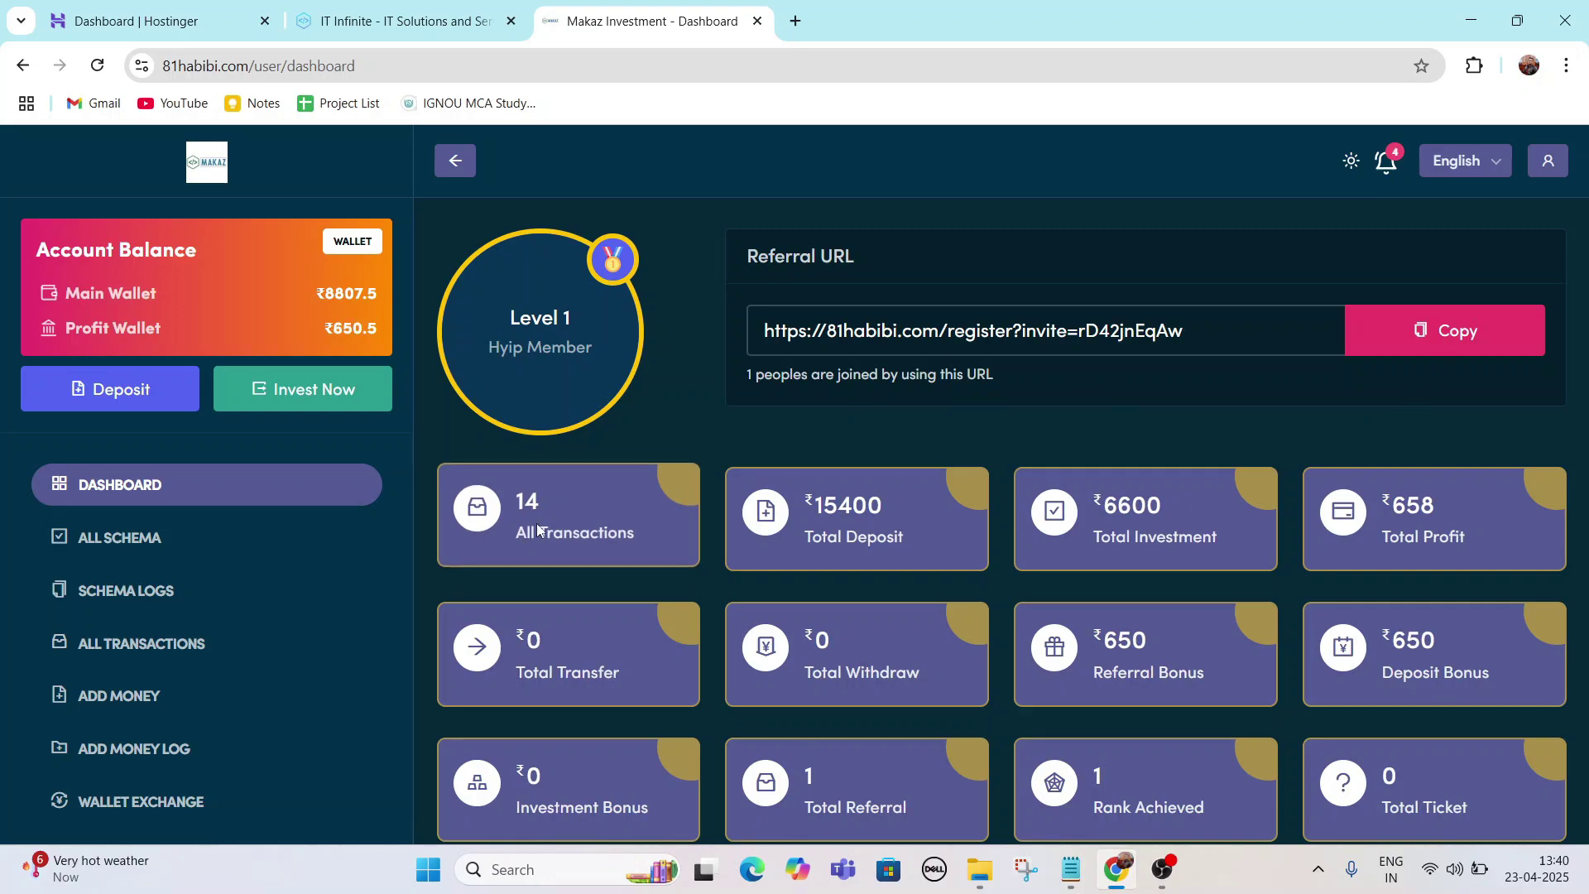
pyautogui.scroll(-1, 638, 543)
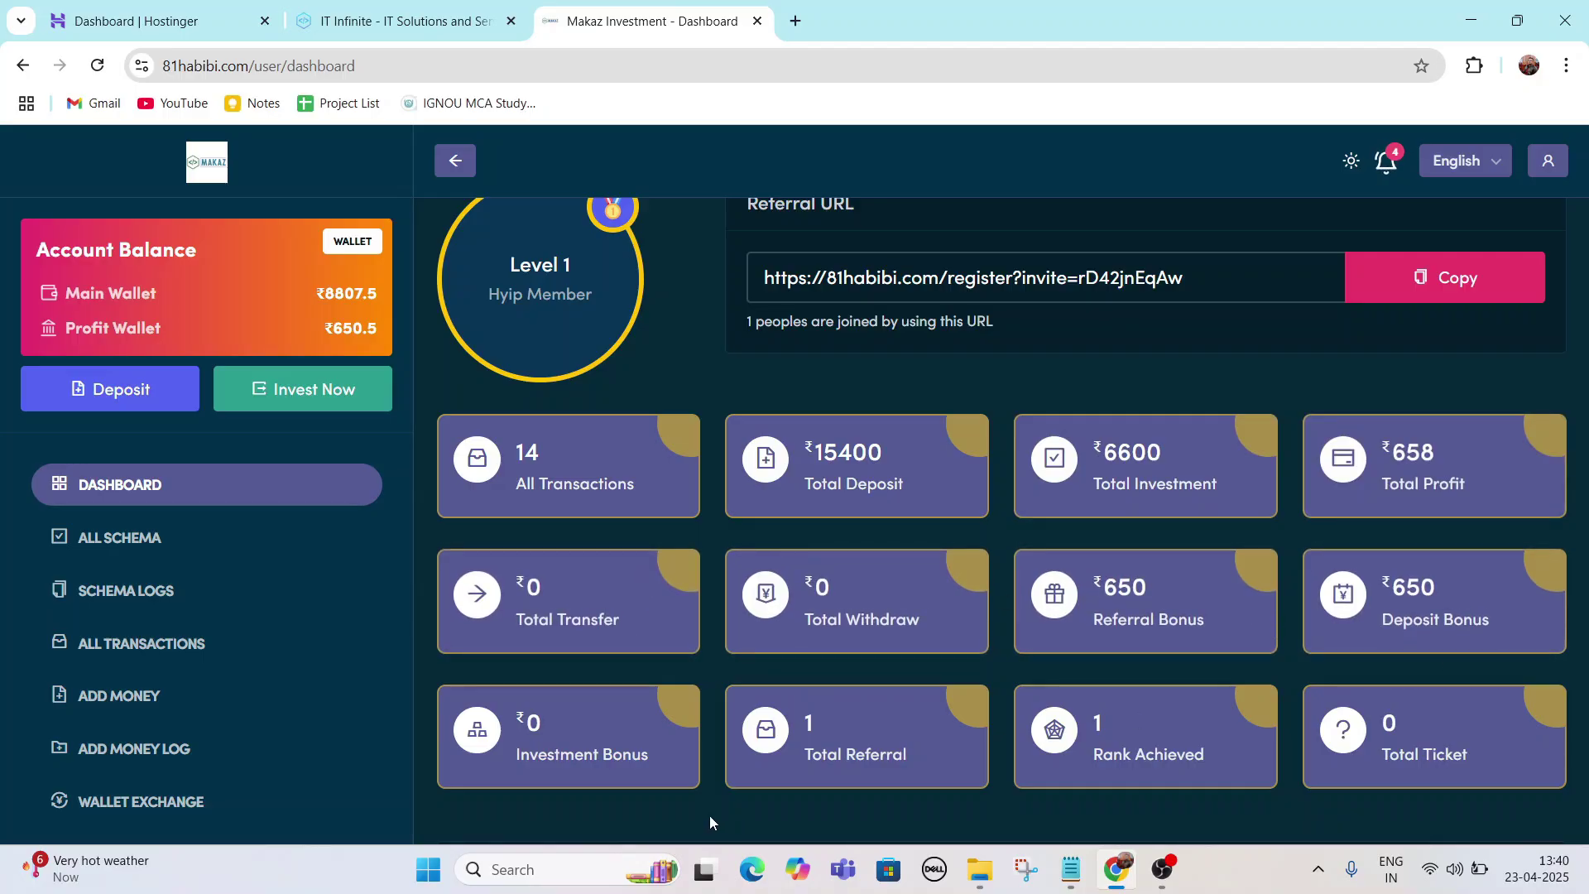
pyautogui.scroll(-1, 734, 624)
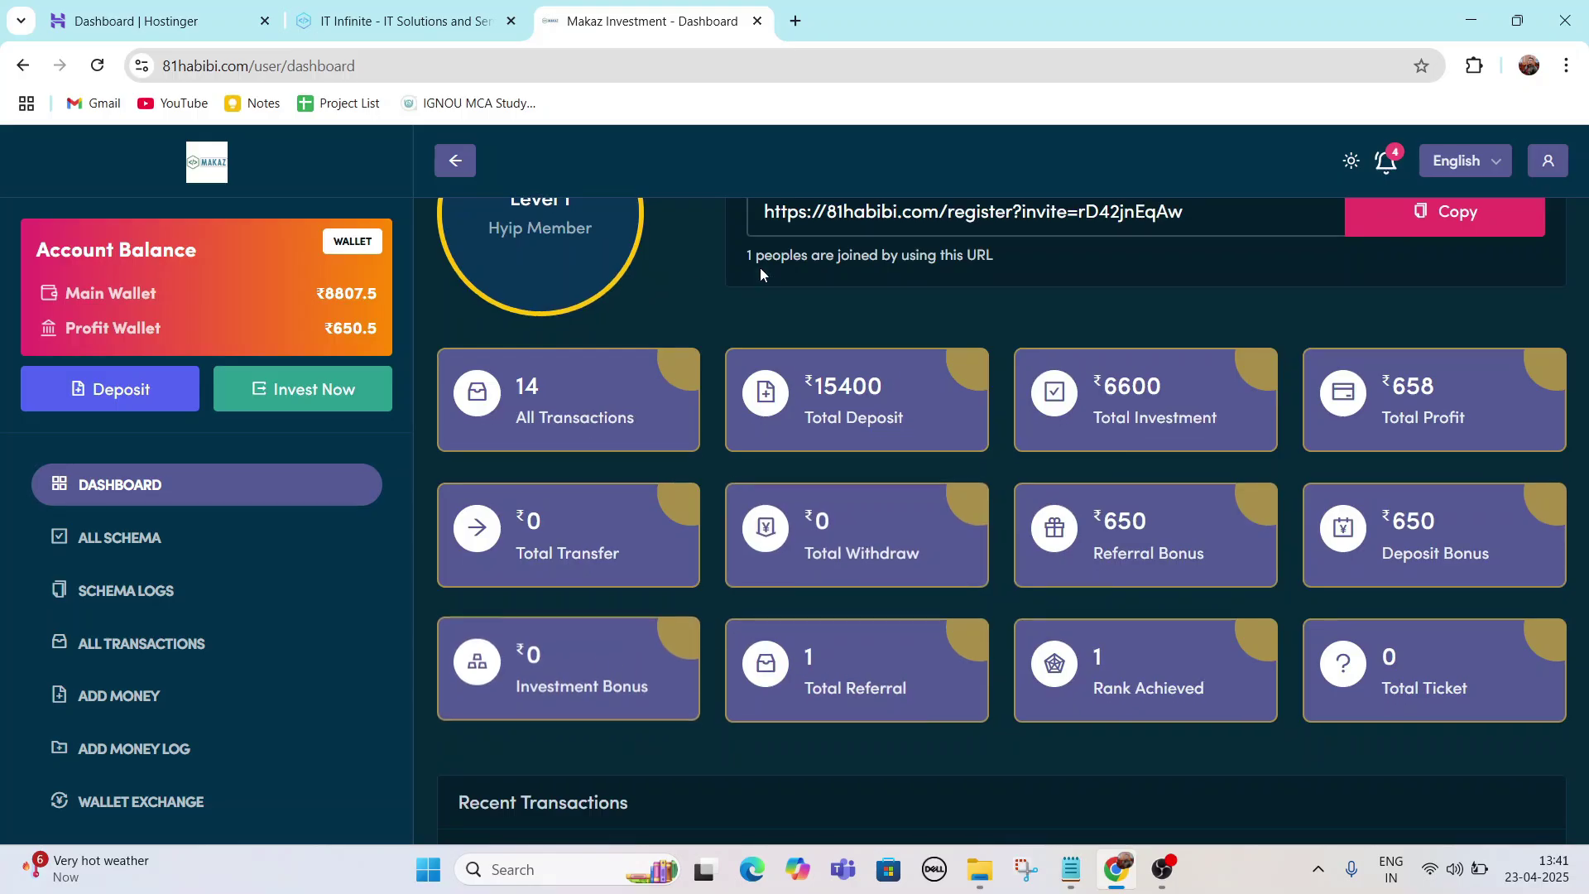
pyautogui.scroll(-1, 852, 425)
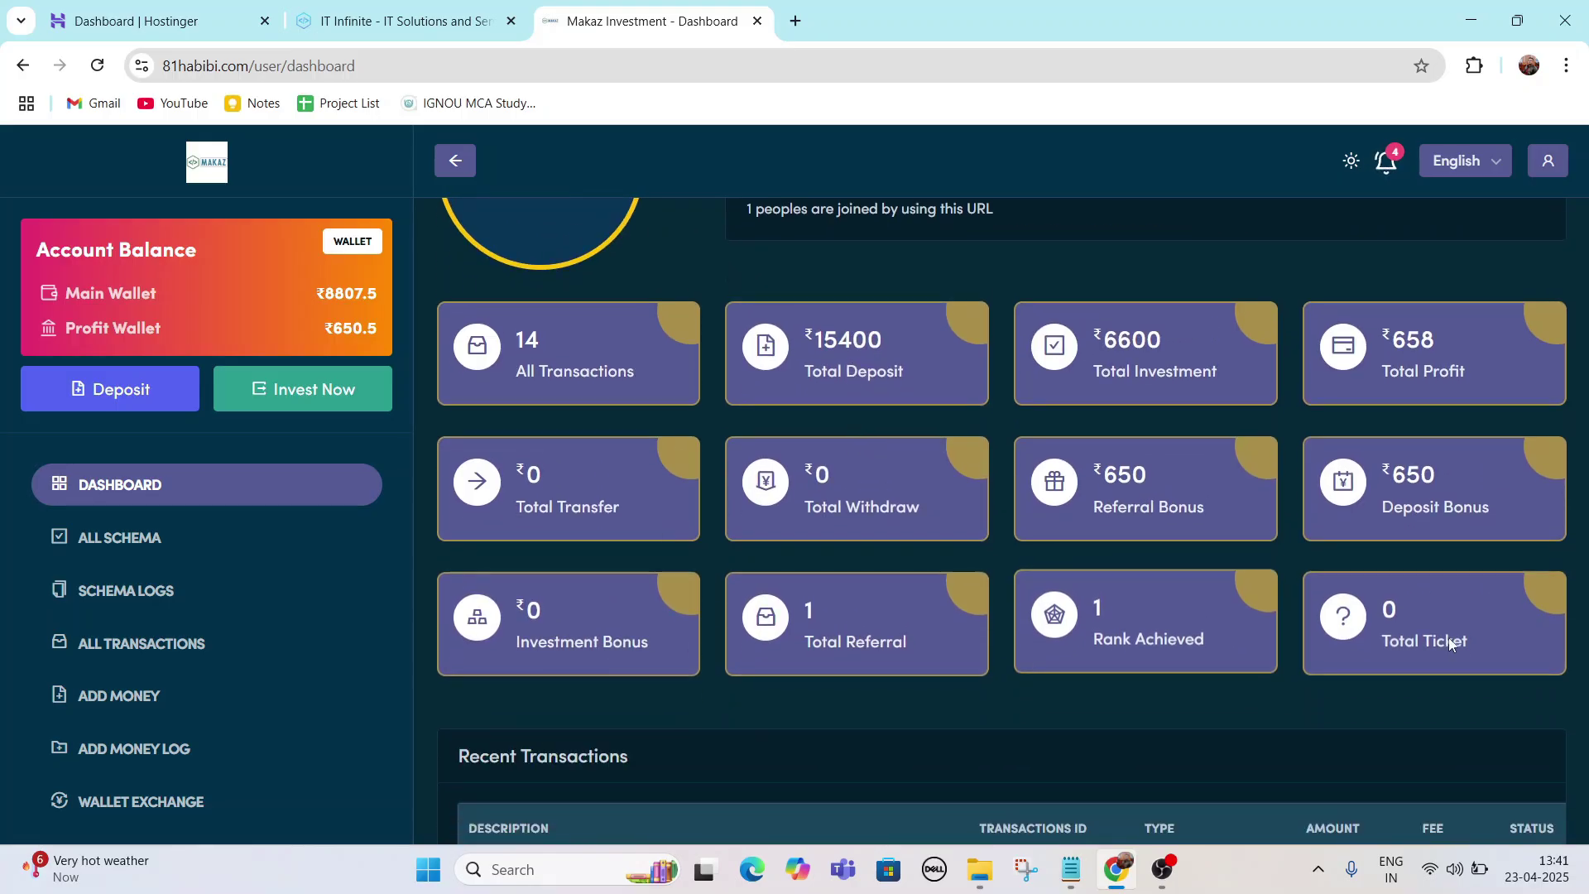
pyautogui.scroll(-1, 1477, 644)
pyautogui.scroll(-2, 1477, 644)
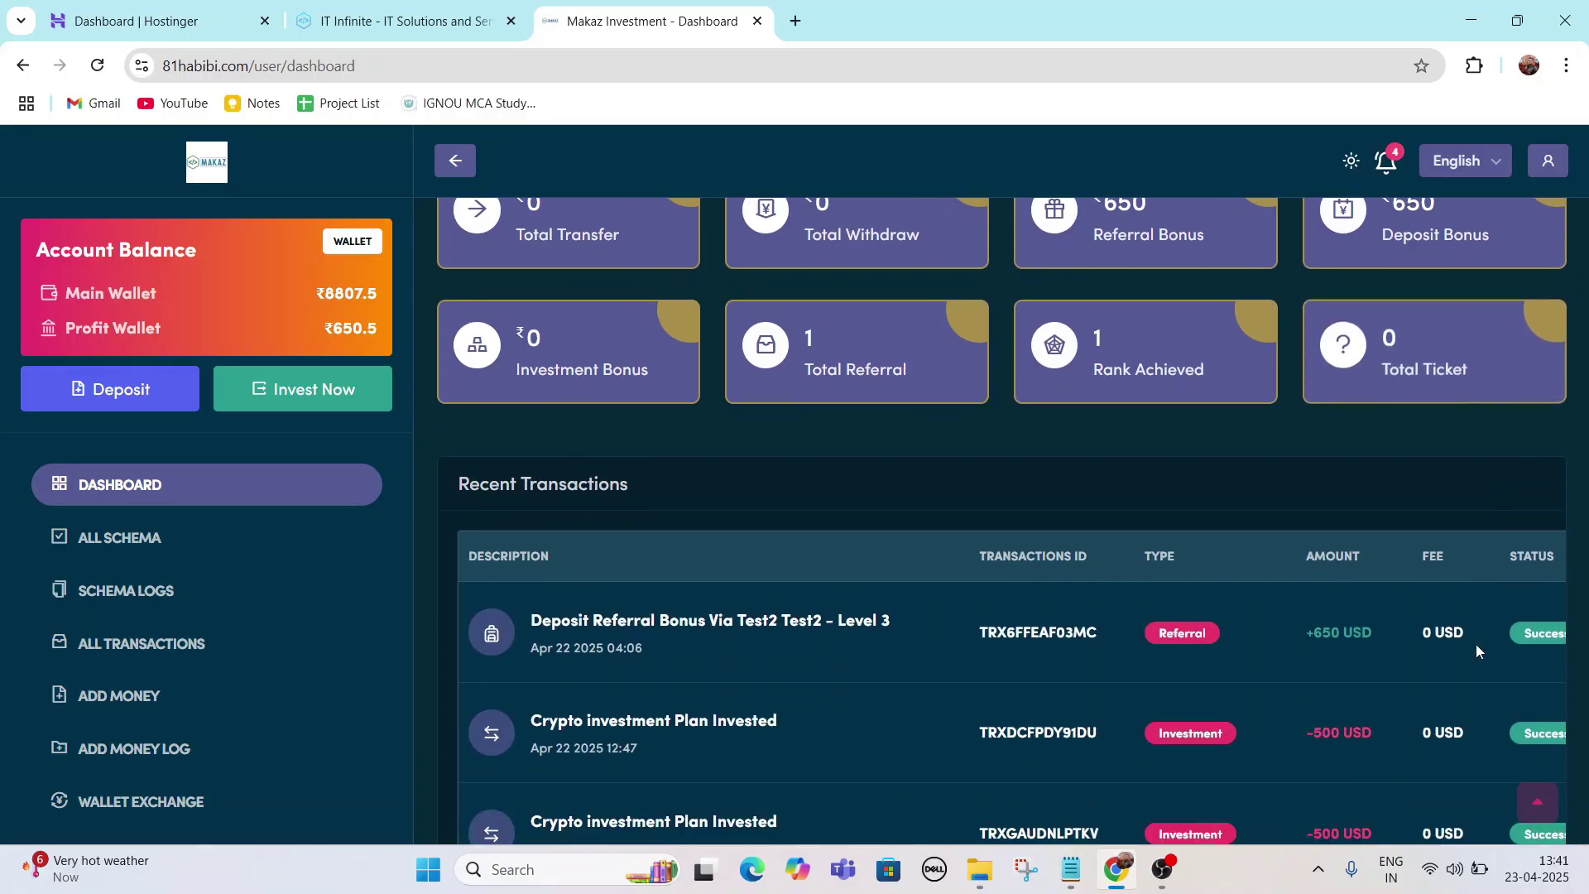
pyautogui.scroll(-1, 1371, 701)
pyautogui.scroll(1, 1031, 556)
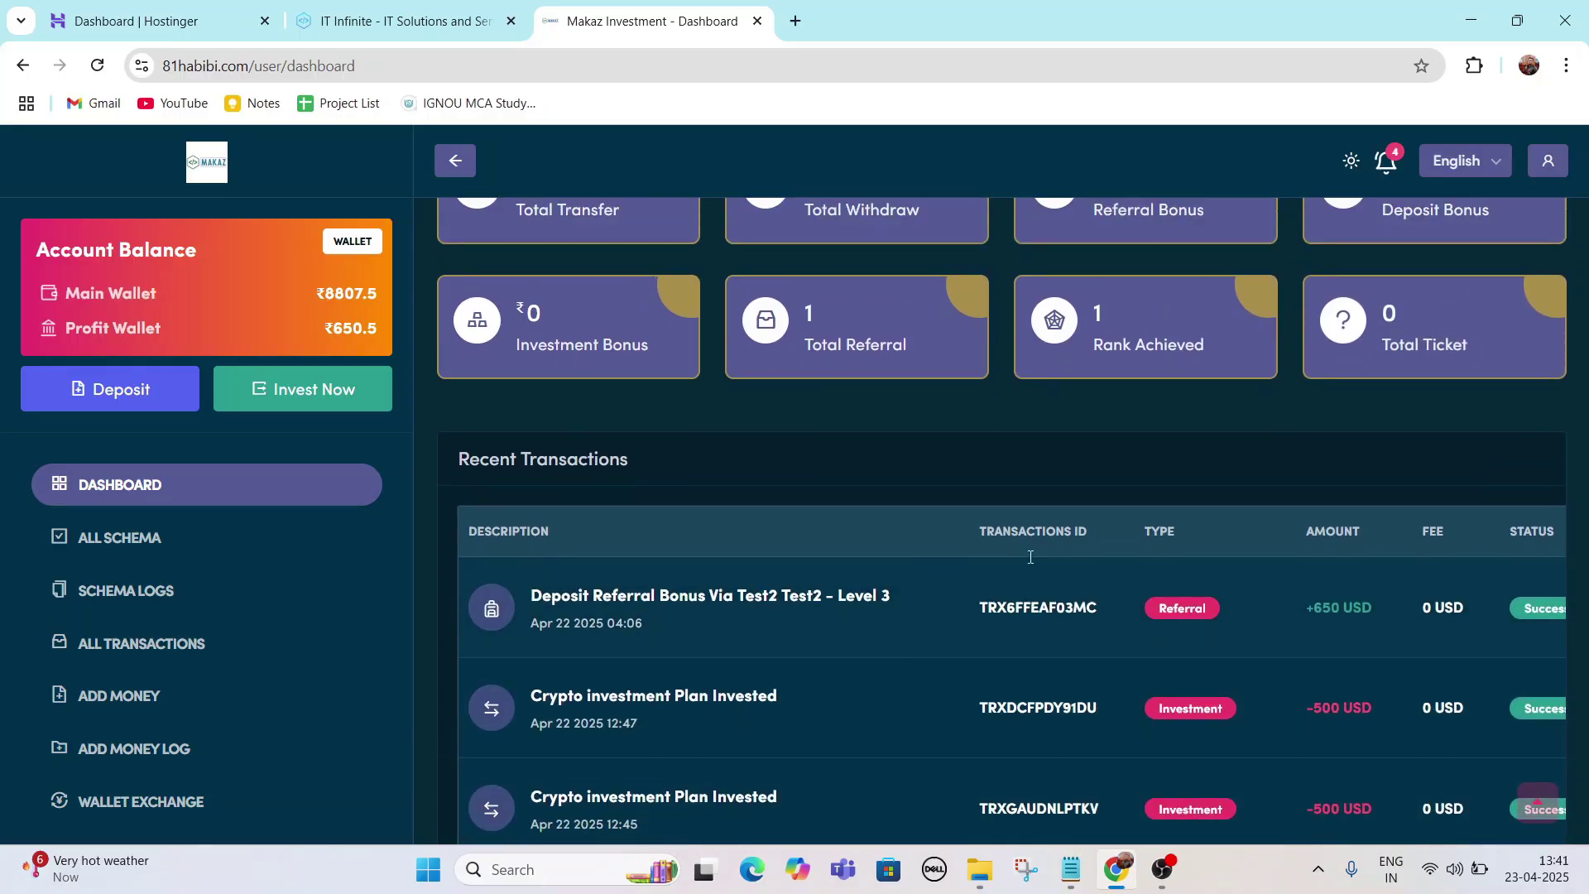
pyautogui.scroll(-2, 1030, 556)
pyautogui.hscroll(2, 917, 817)
pyautogui.hscroll(-2, 1156, 780)
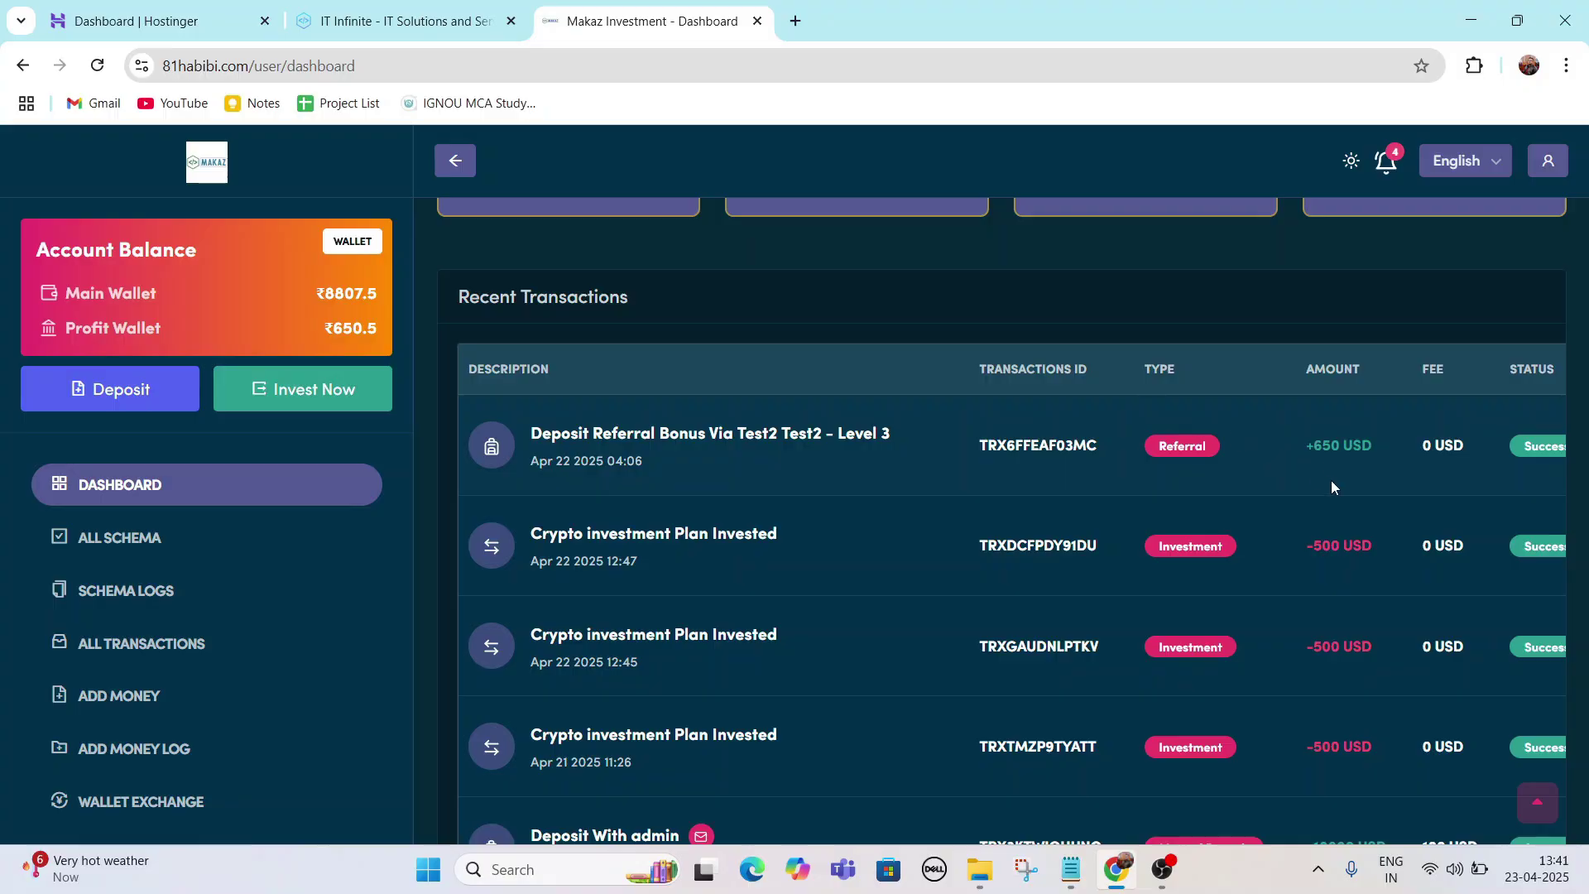
pyautogui.hscroll(2, 1331, 487)
pyautogui.hscroll(-2, 935, 563)
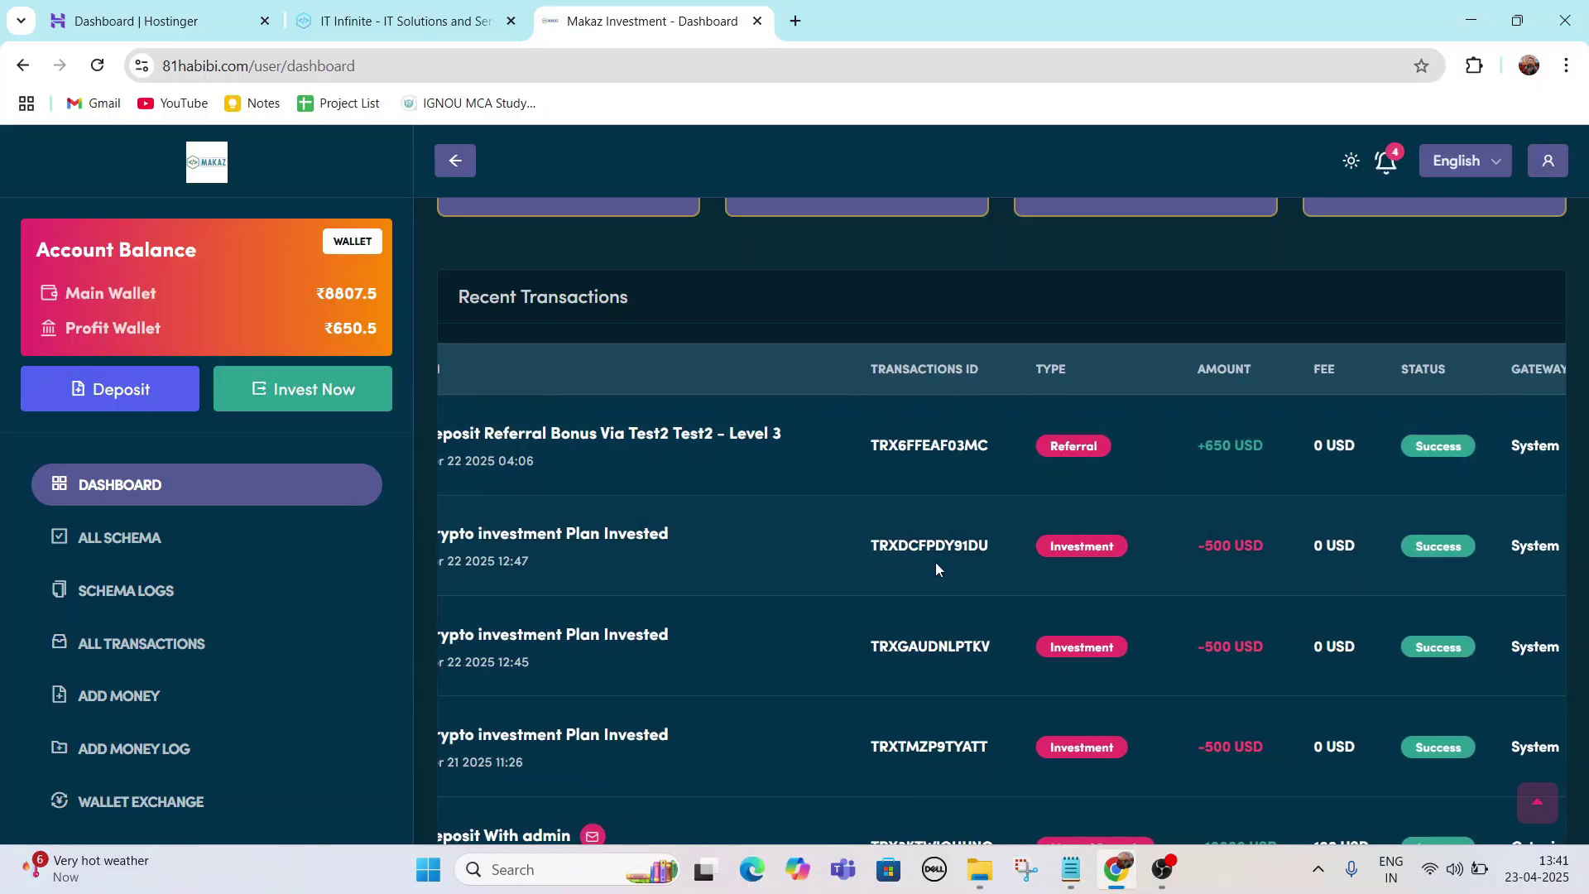
pyautogui.scroll(-2, 936, 563)
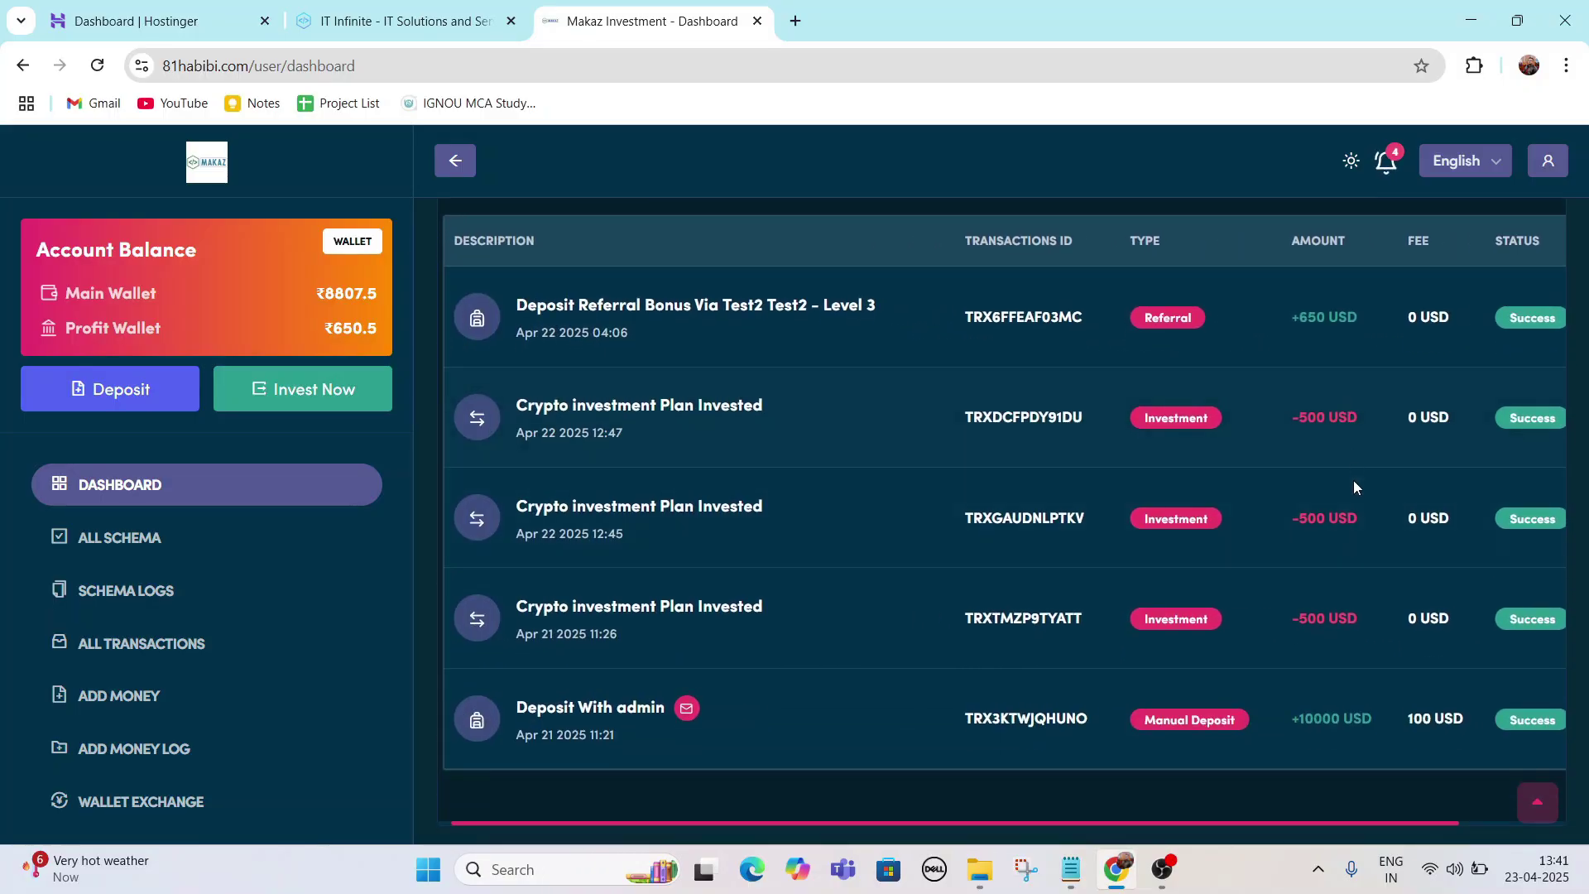
pyautogui.scroll(-1, 1330, 726)
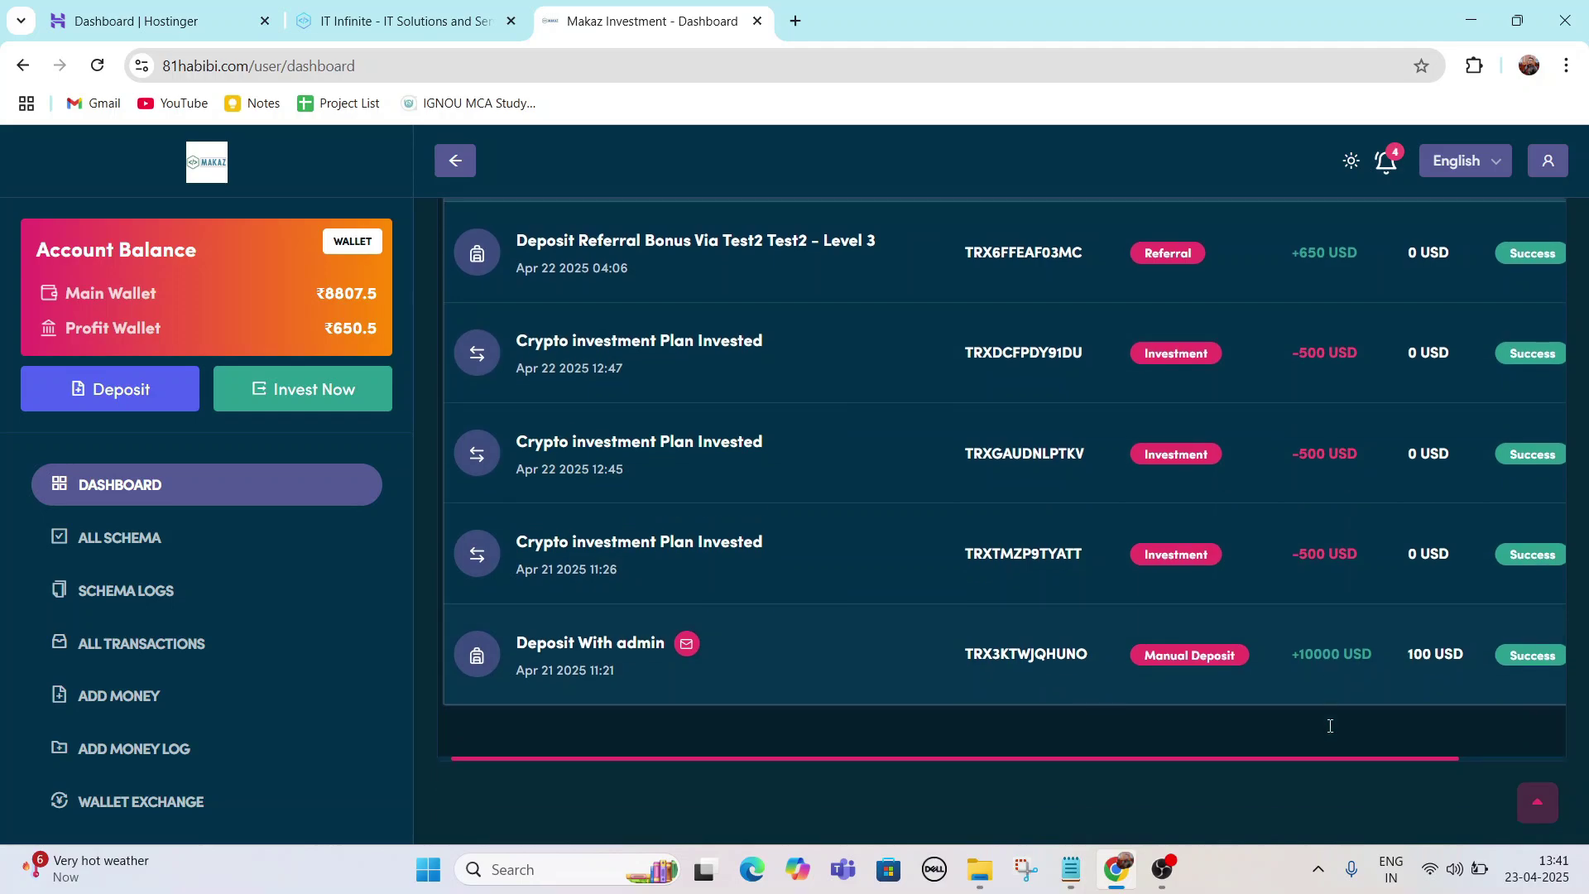
pyautogui.scroll(3, 1324, 724)
pyautogui.scroll(6, 1005, 533)
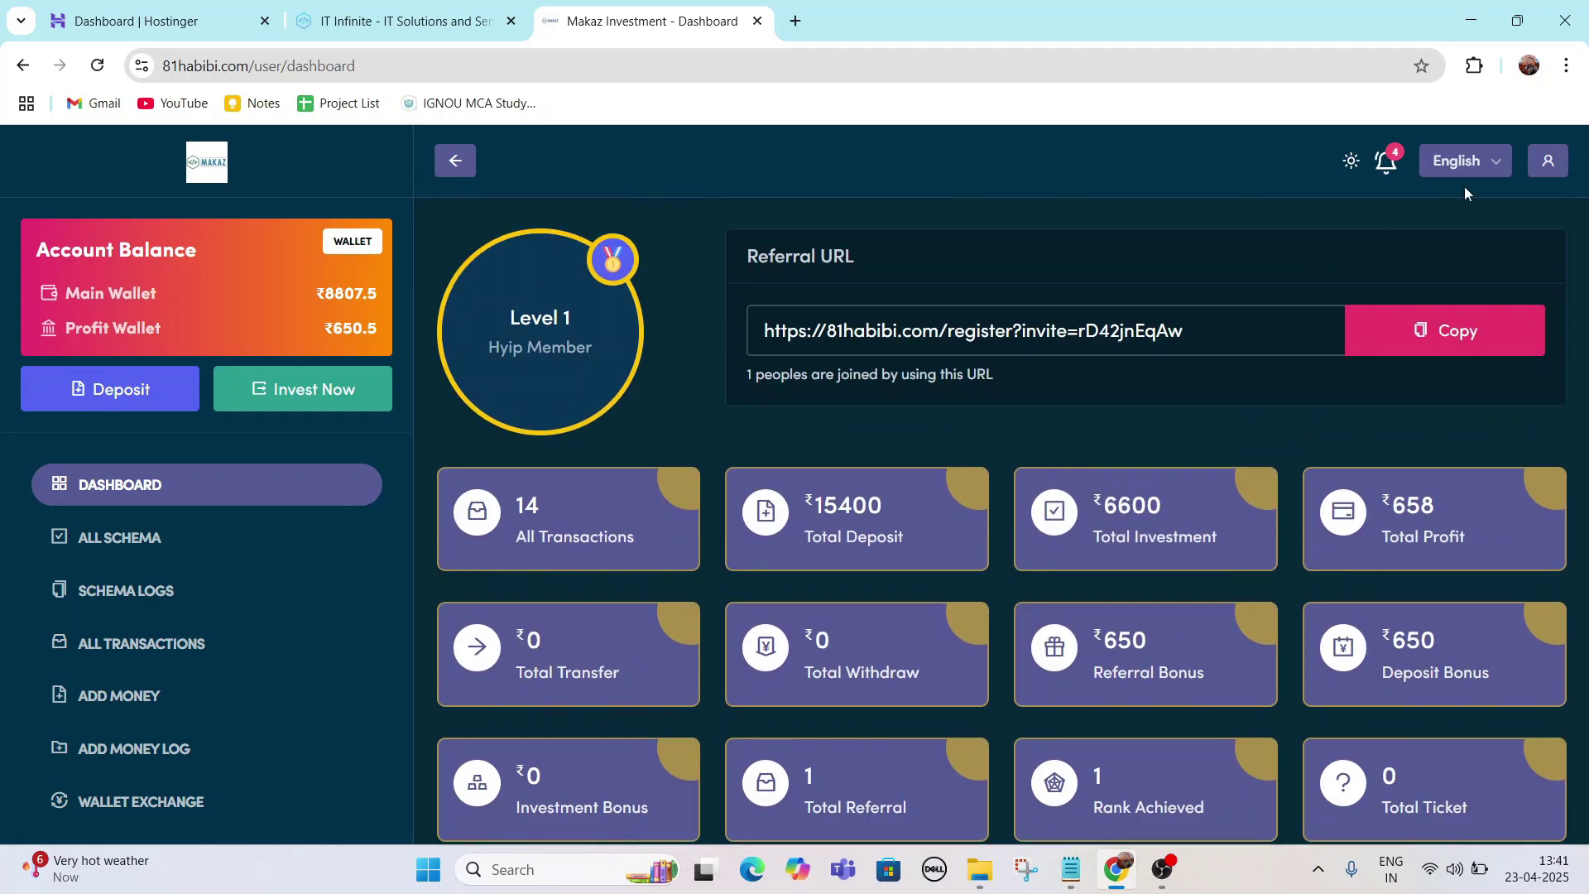
pyautogui.click(1394, 167)
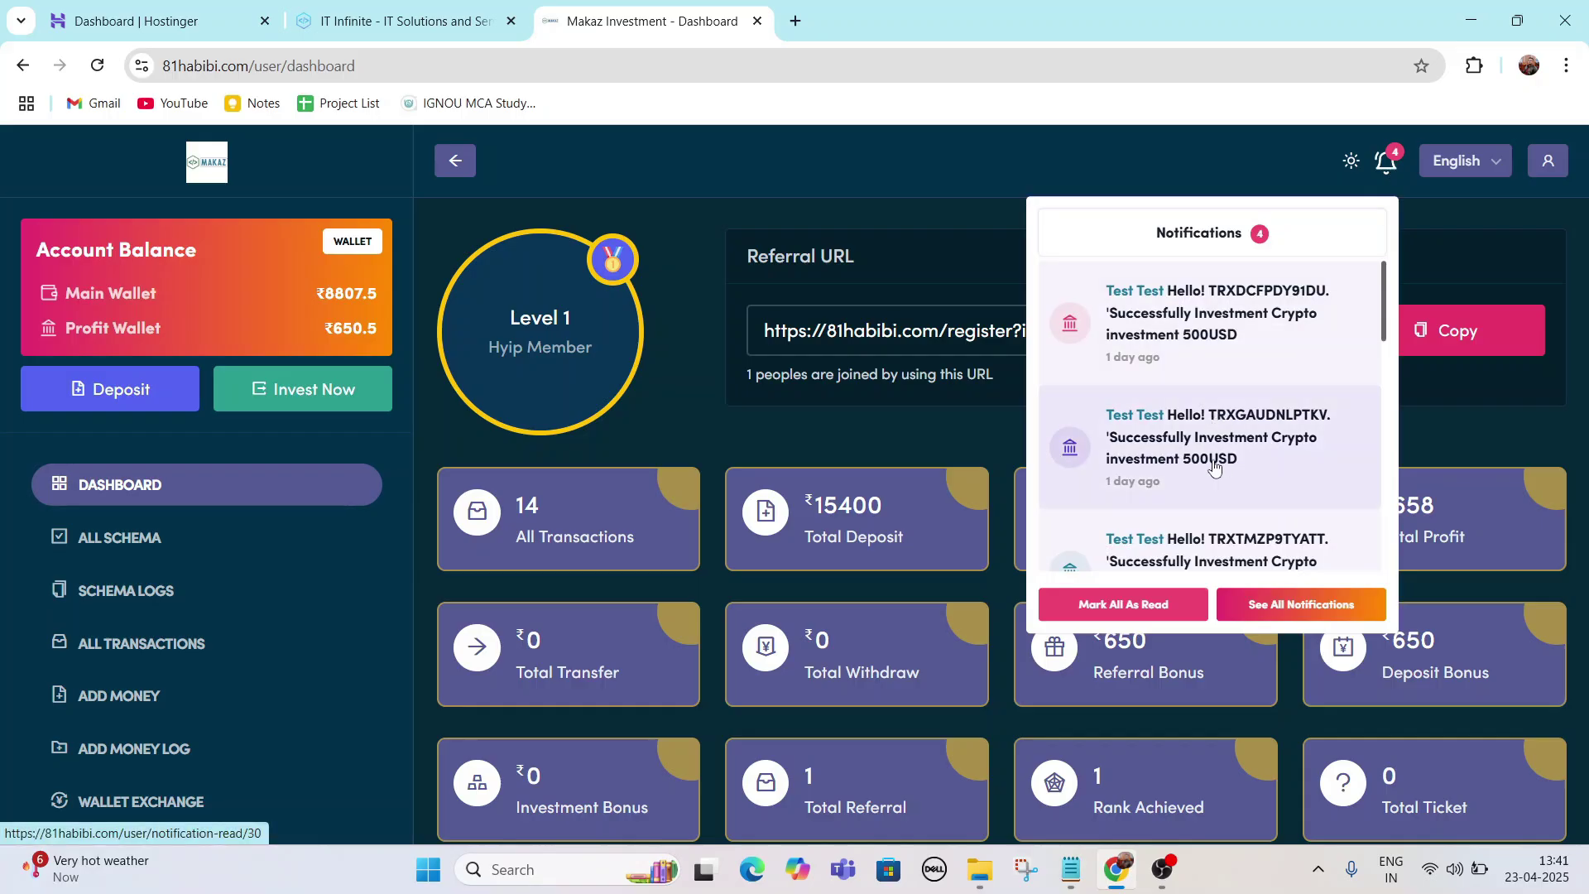
pyautogui.scroll(-1, 1214, 468)
pyautogui.scroll(-5, 1215, 469)
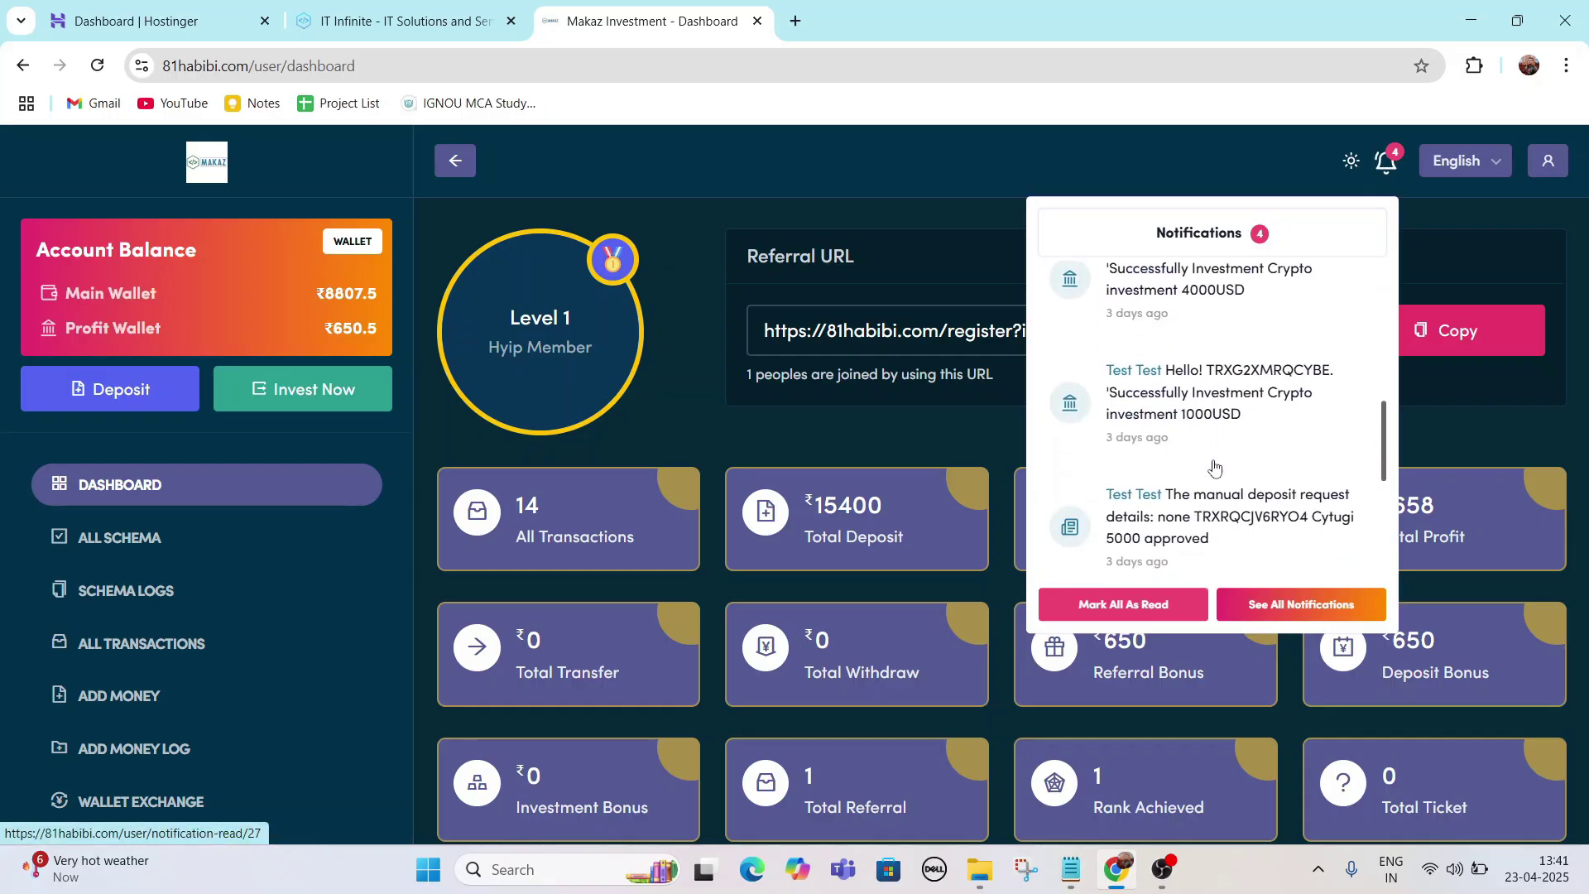
pyautogui.scroll(5, 1214, 468)
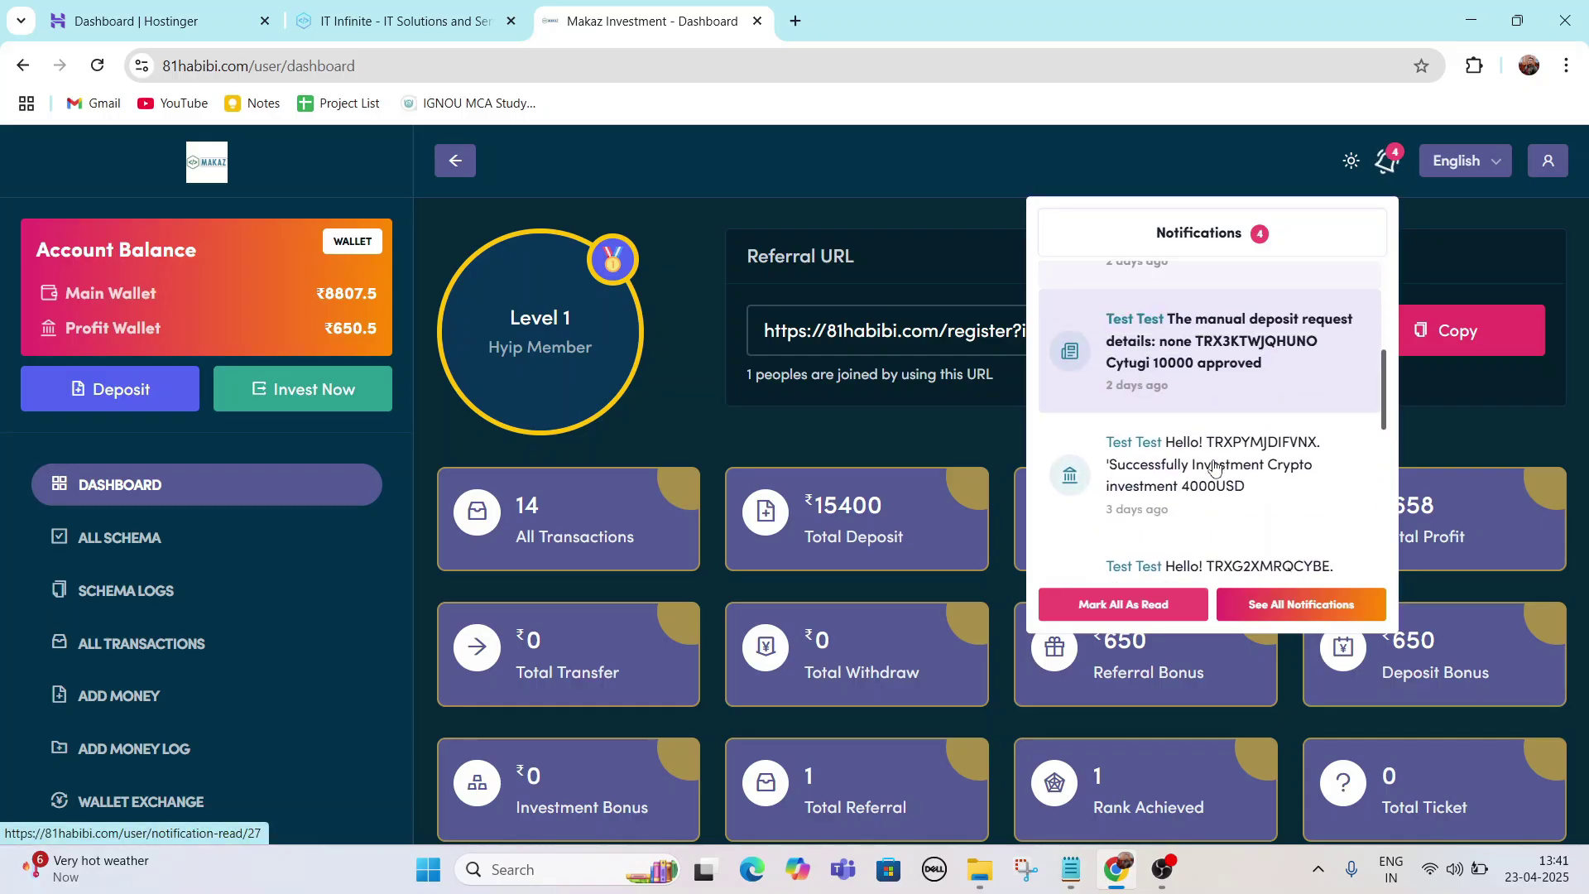
pyautogui.click(1483, 221)
pyautogui.click(1548, 161)
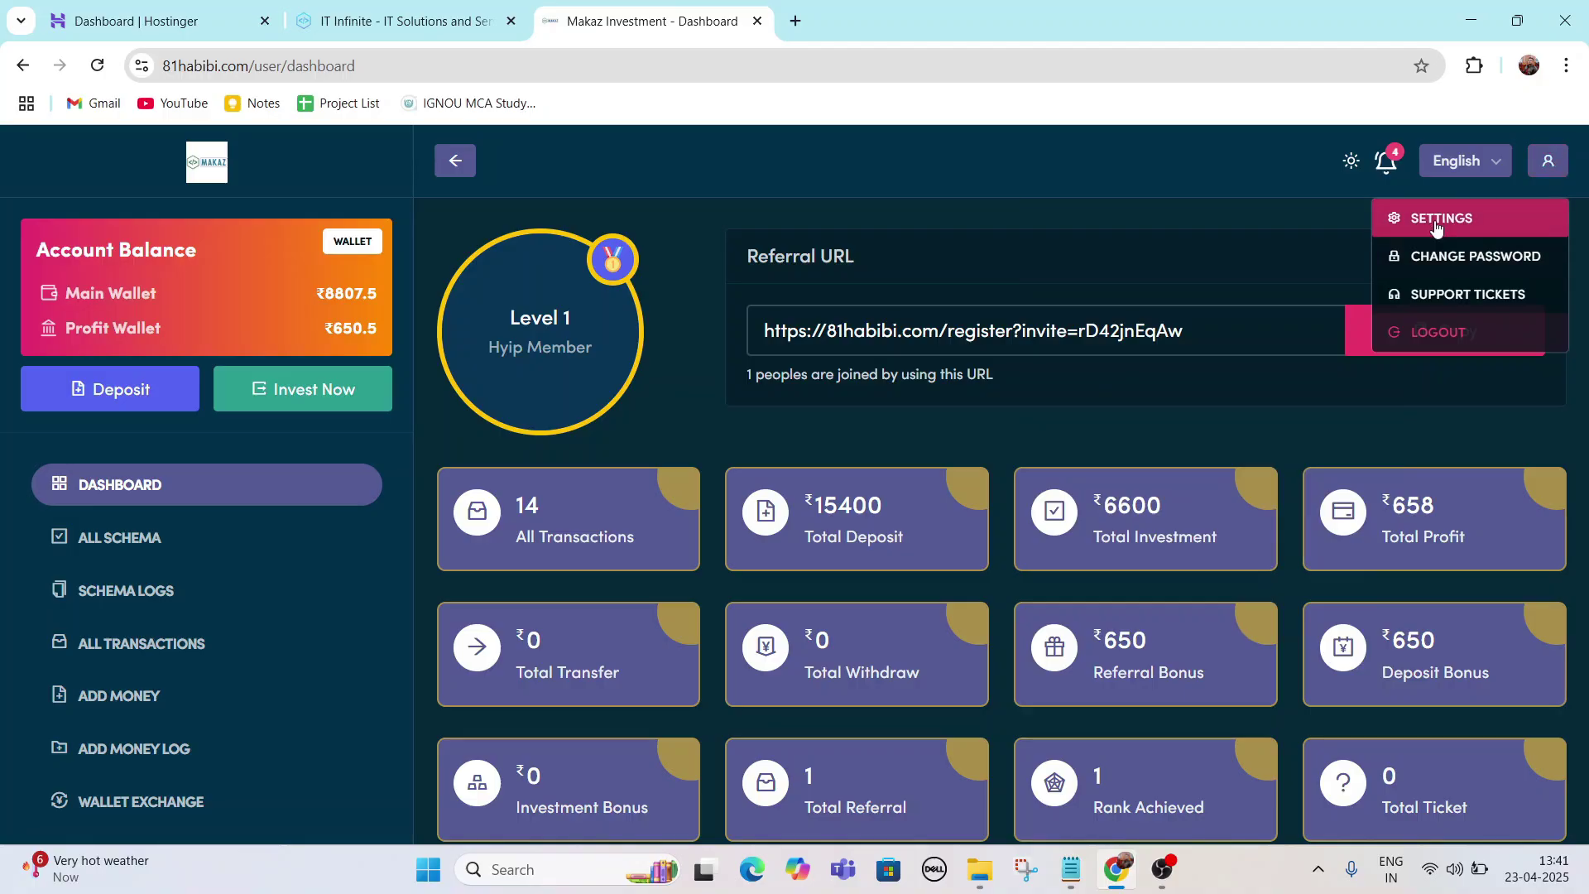
pyautogui.click(1451, 294)
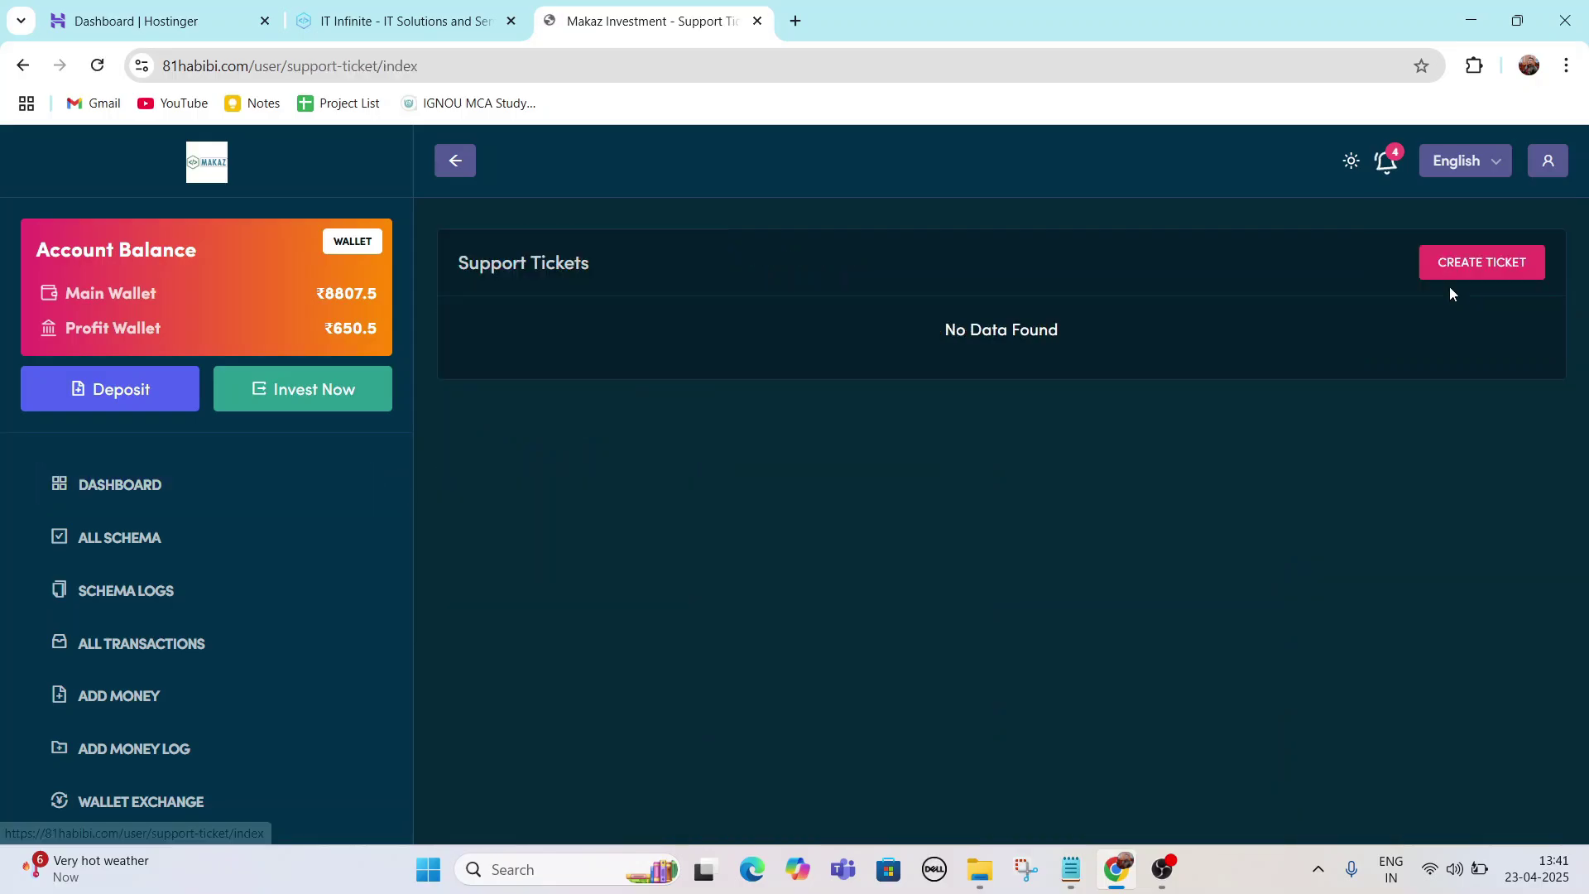
pyautogui.click(1458, 262)
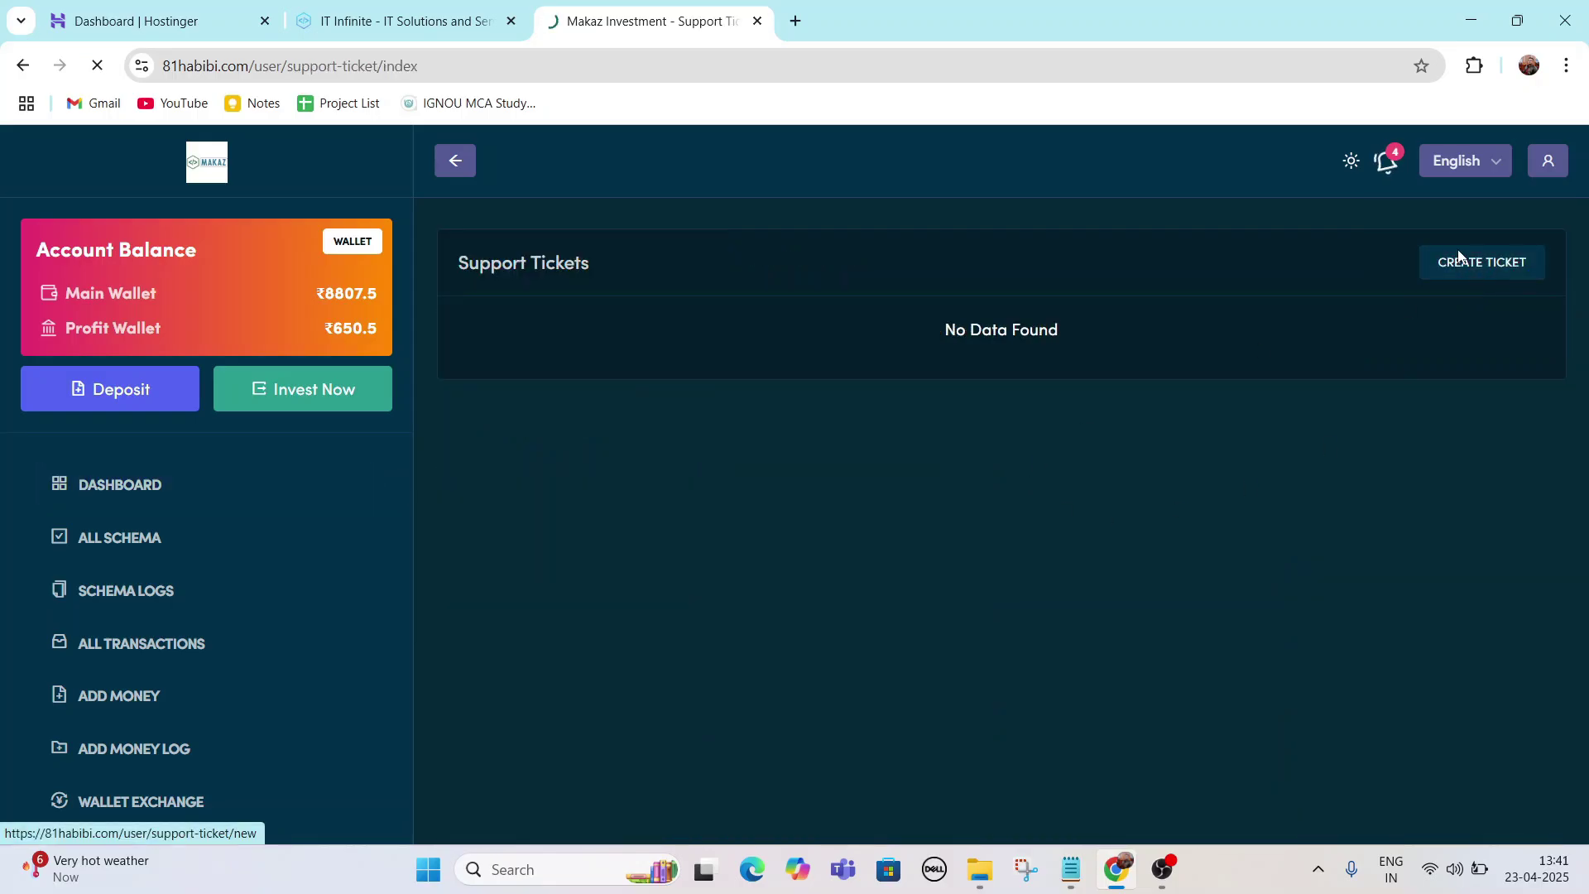
pyautogui.scroll(-1, 777, 468)
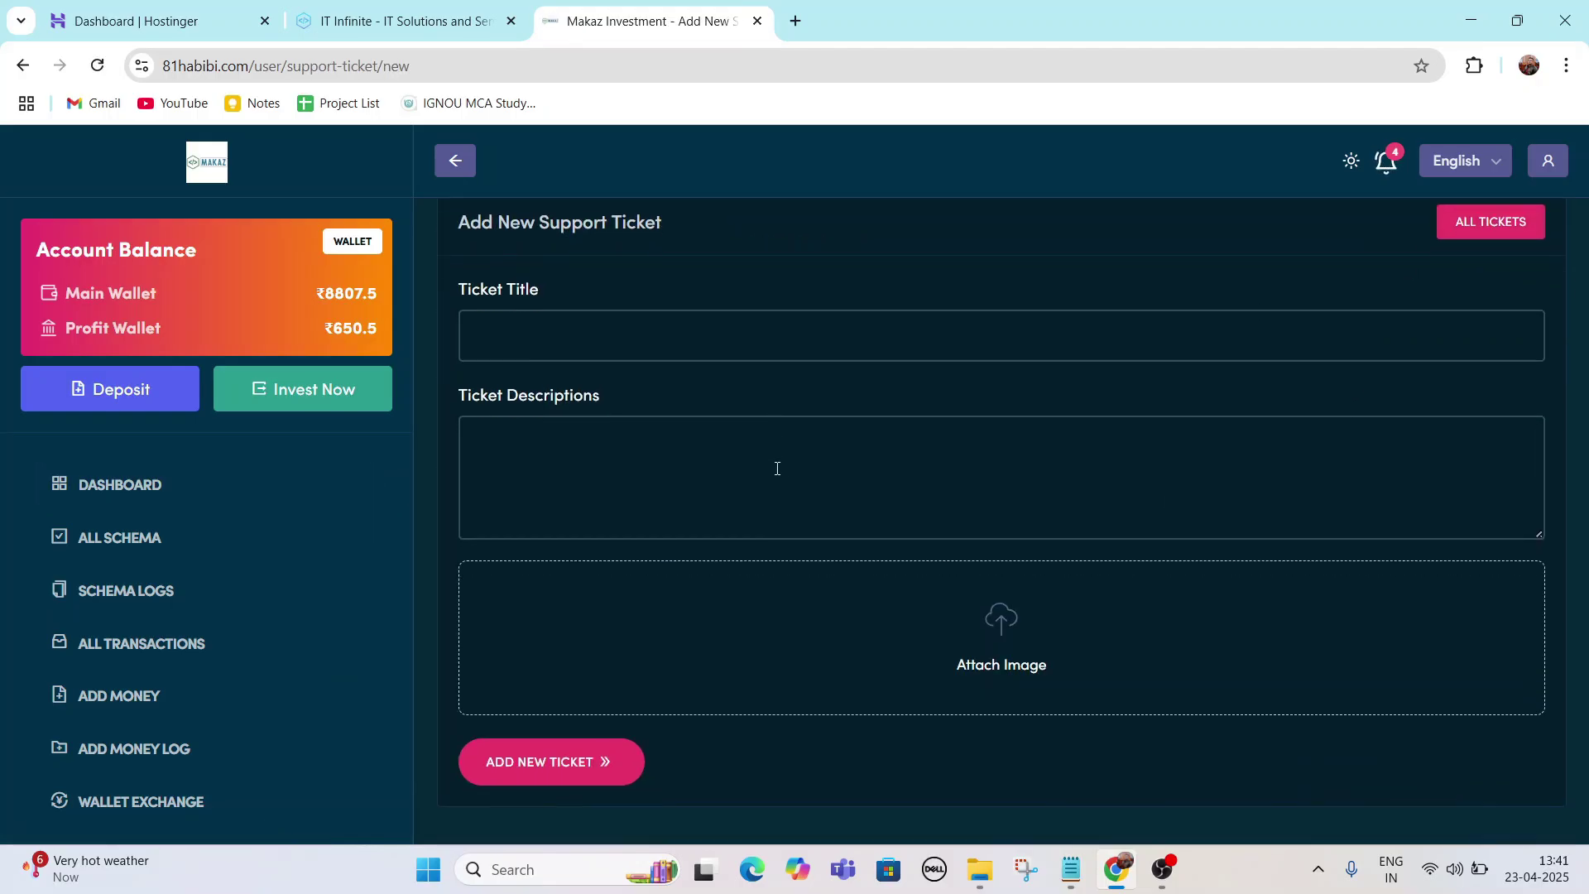
pyautogui.scroll(1, 777, 468)
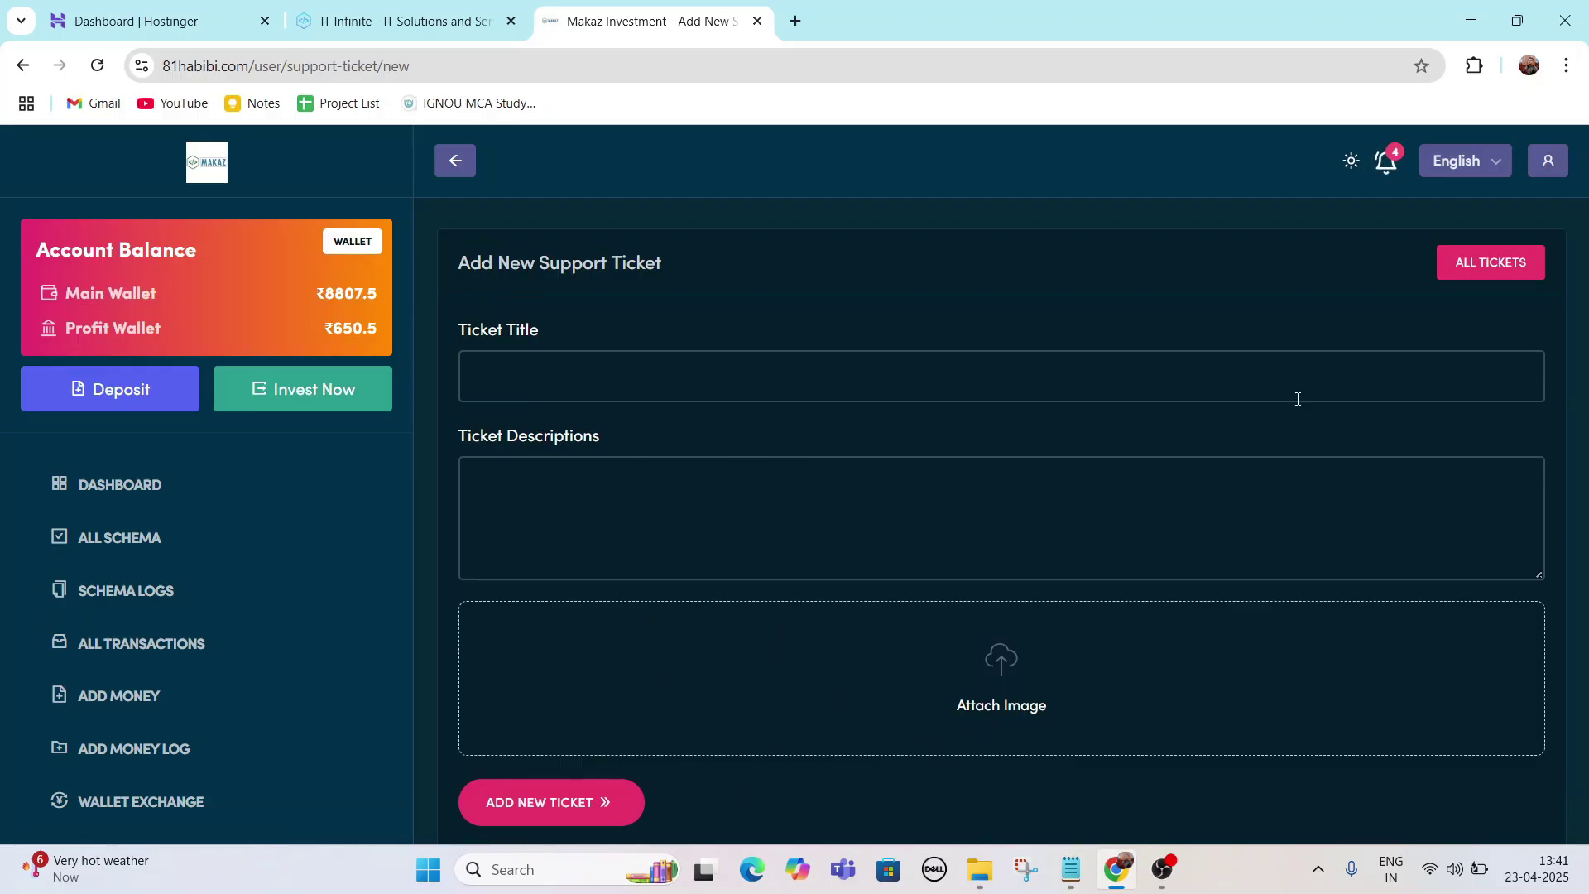
# Return to the user dashboard and scroll through the invested schema entries.
pyautogui.click(116, 482)
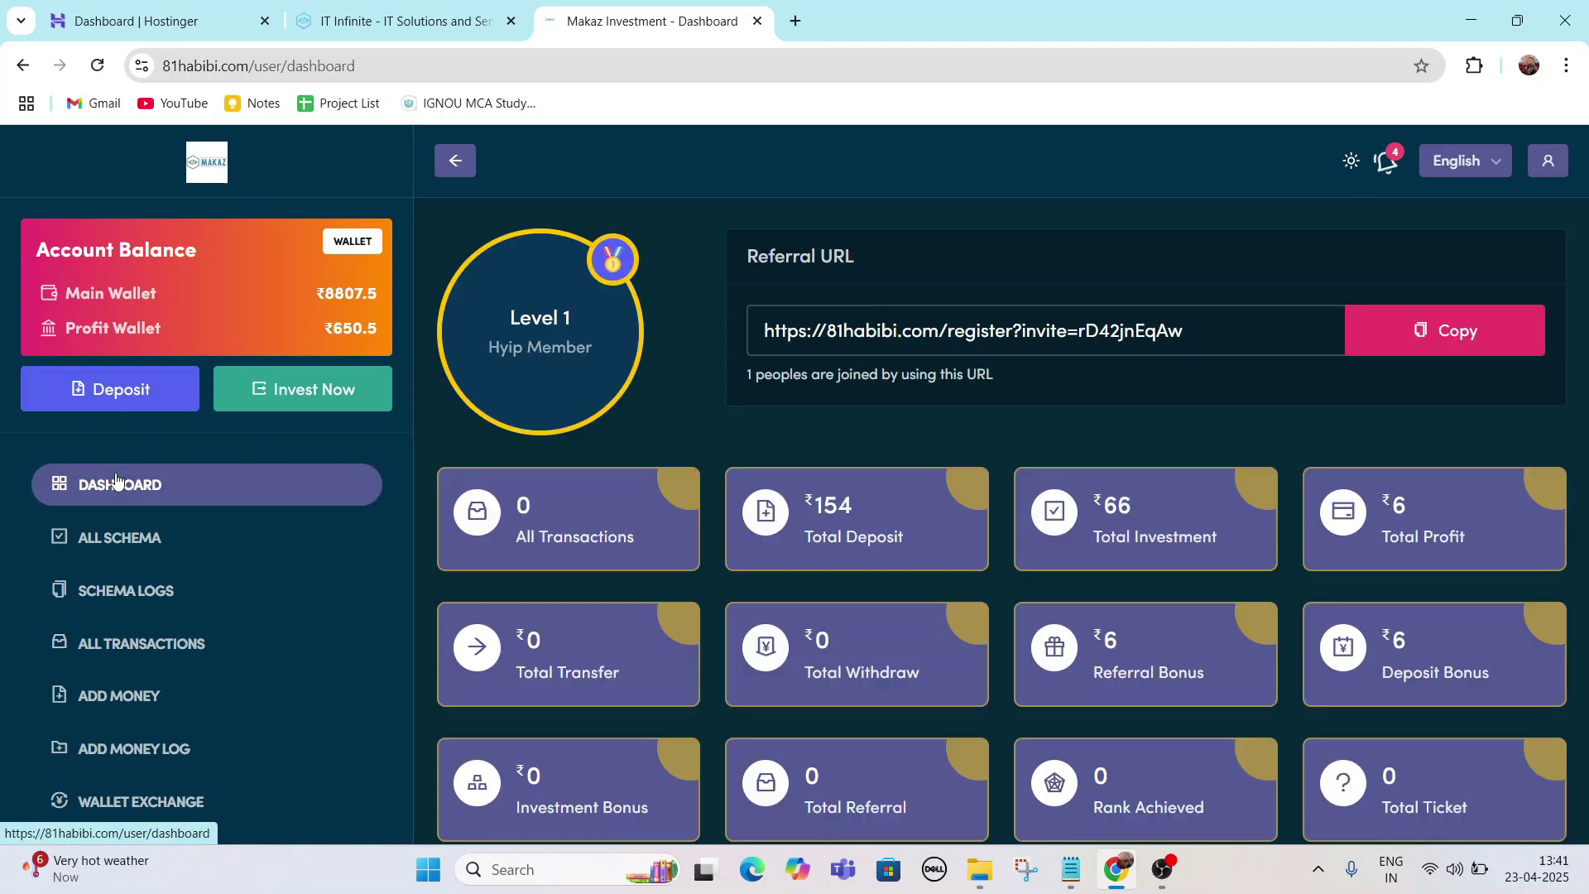
pyautogui.scroll(-10, 735, 583)
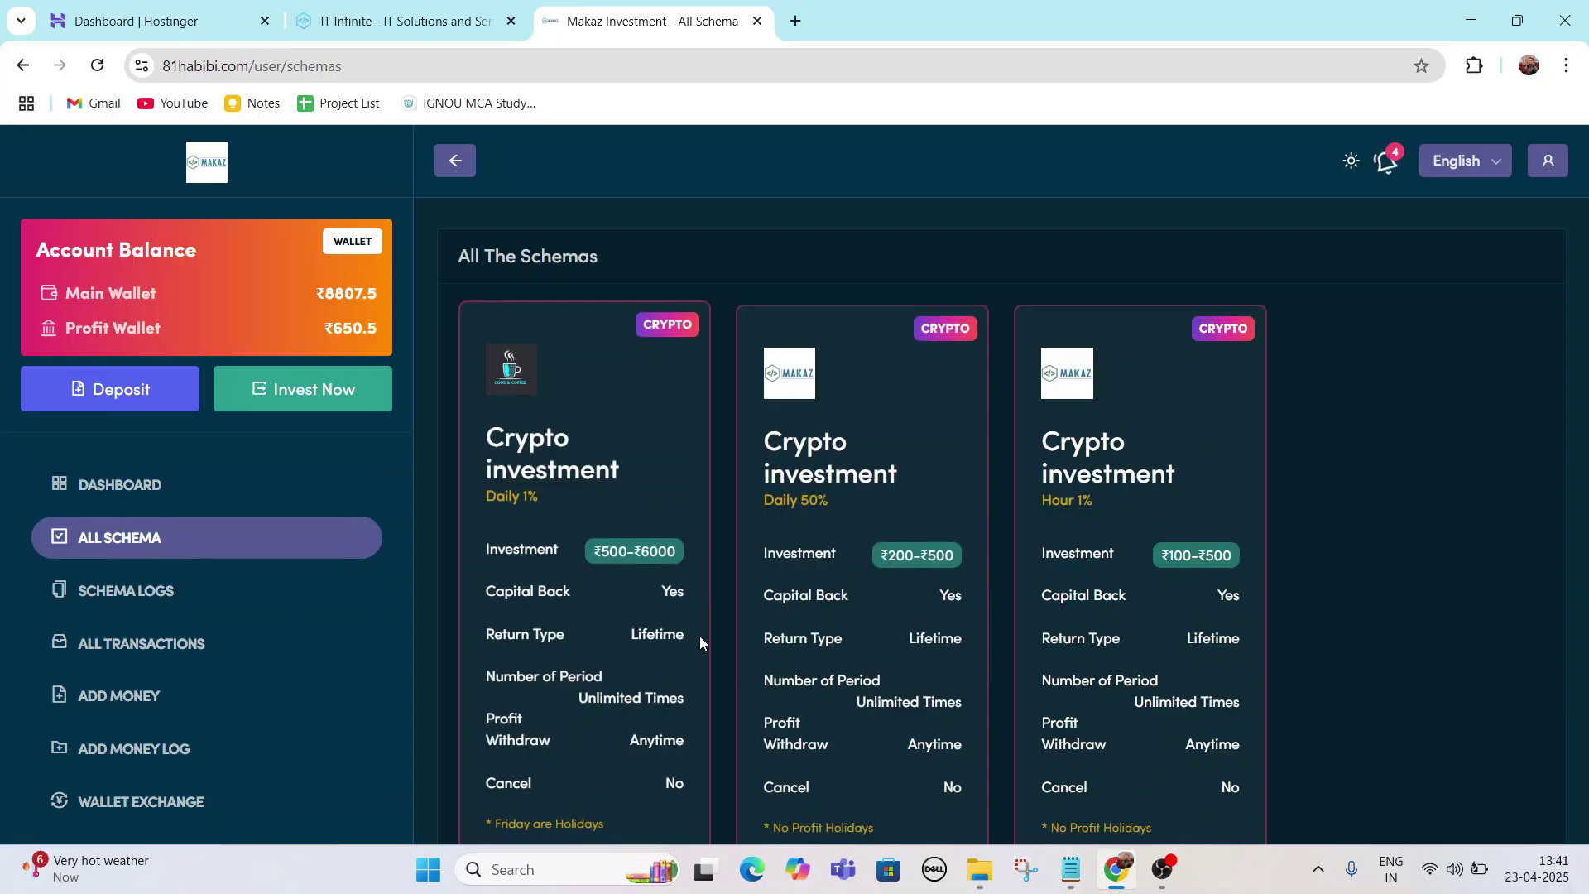
pyautogui.scroll(-3, 699, 641)
pyautogui.scroll(3, 699, 641)
pyautogui.scroll(-2, 699, 636)
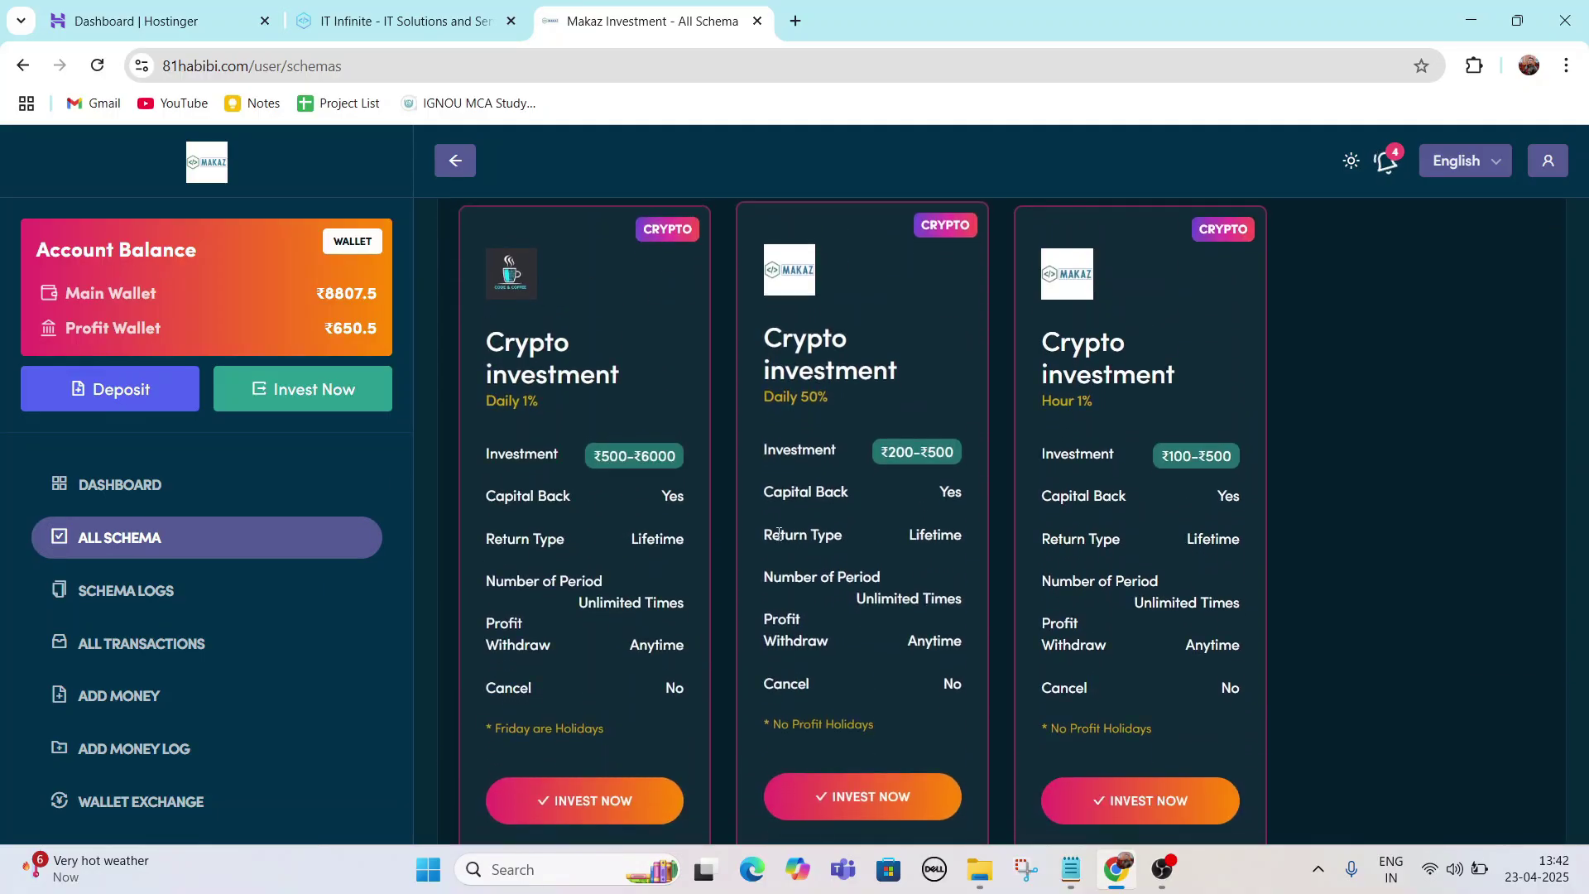
pyautogui.scroll(2, 766, 534)
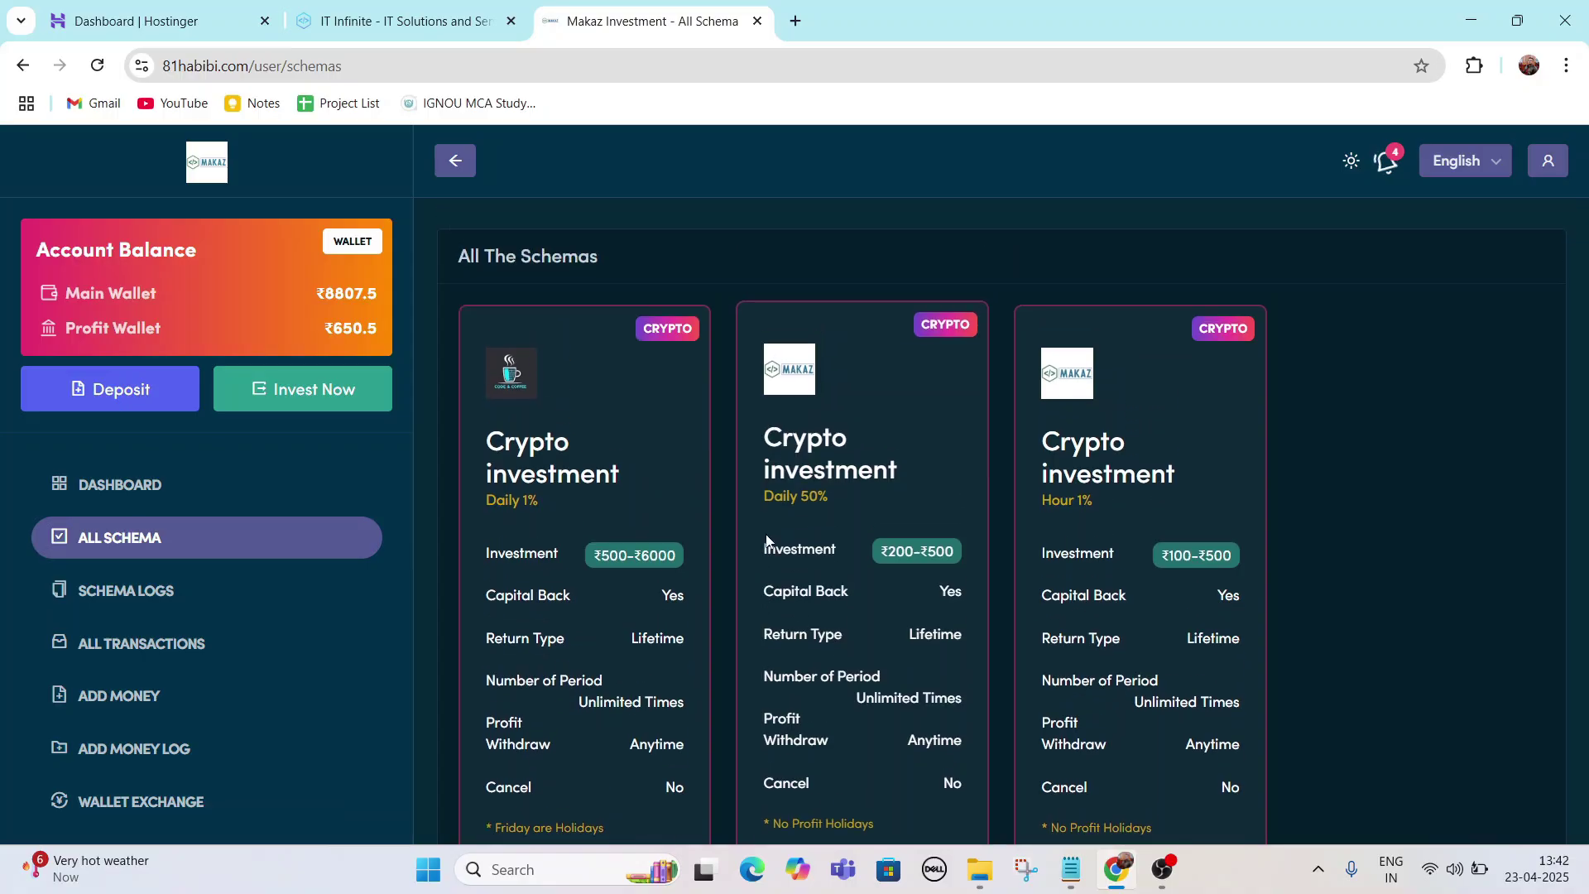
pyautogui.scroll(-5, 767, 538)
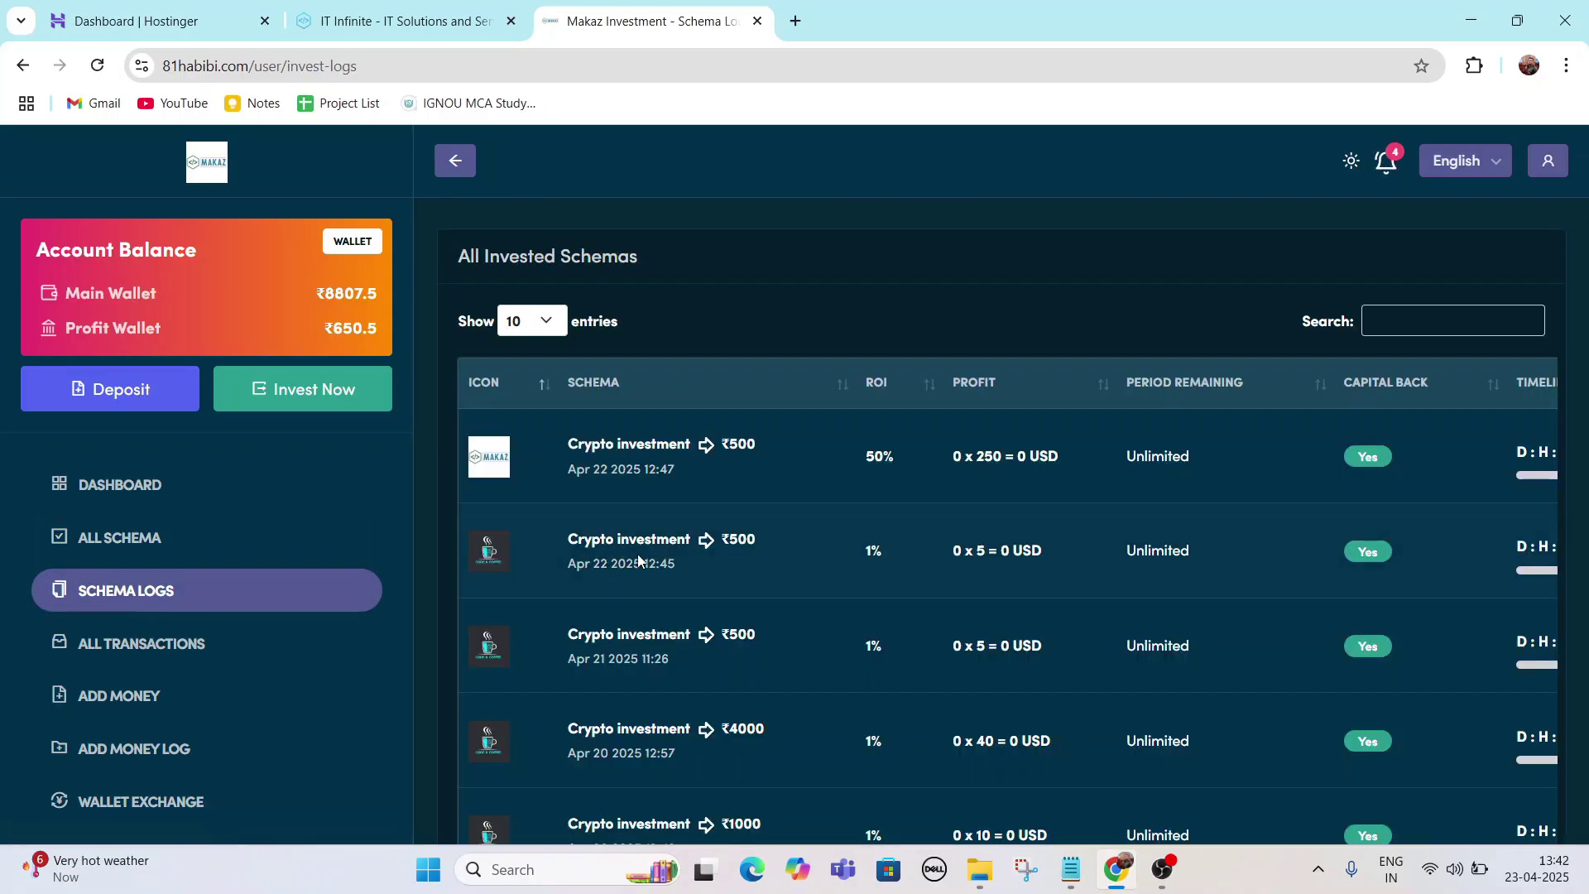
# Open All Transactions and review the referral bonus, investments and admin deposits.
pyautogui.scroll(-1, 642, 559)
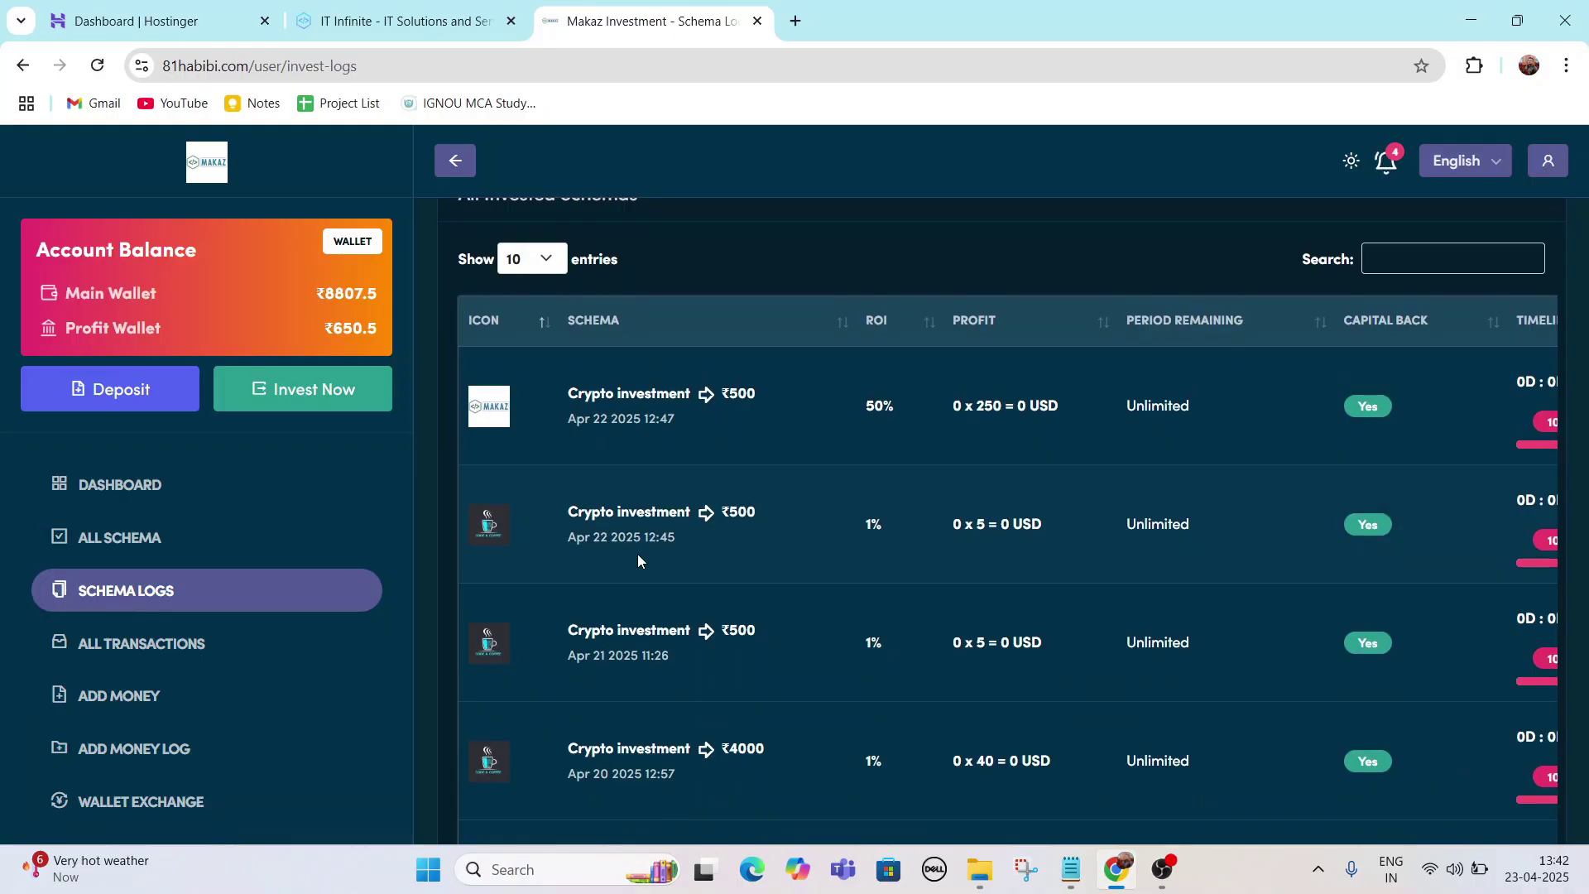
pyautogui.scroll(-4, 860, 720)
pyautogui.scroll(5, 859, 720)
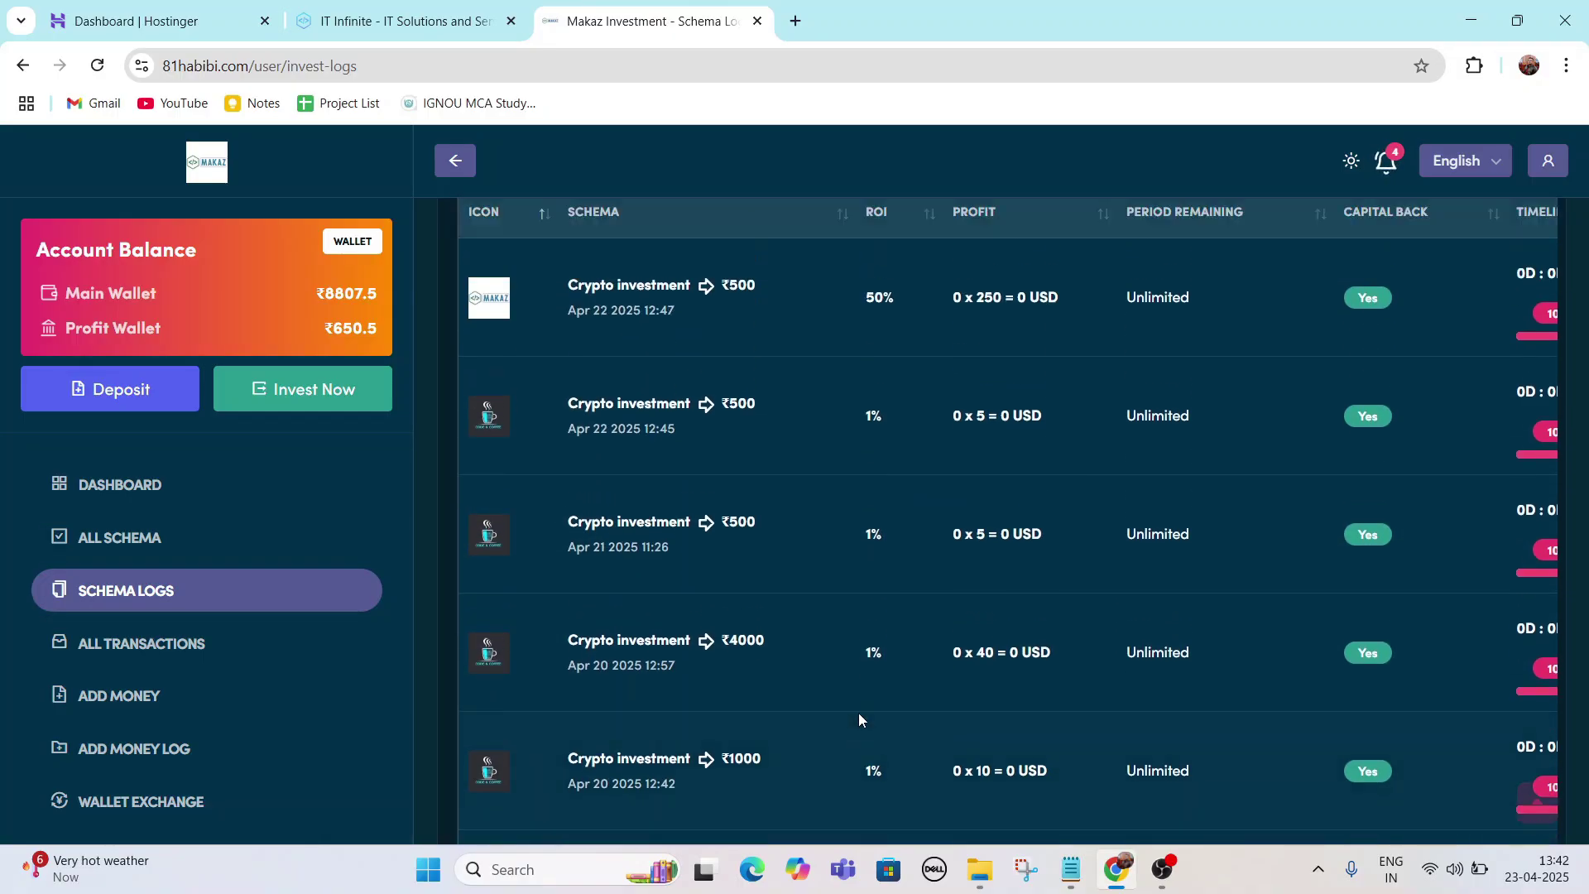
pyautogui.click(199, 654)
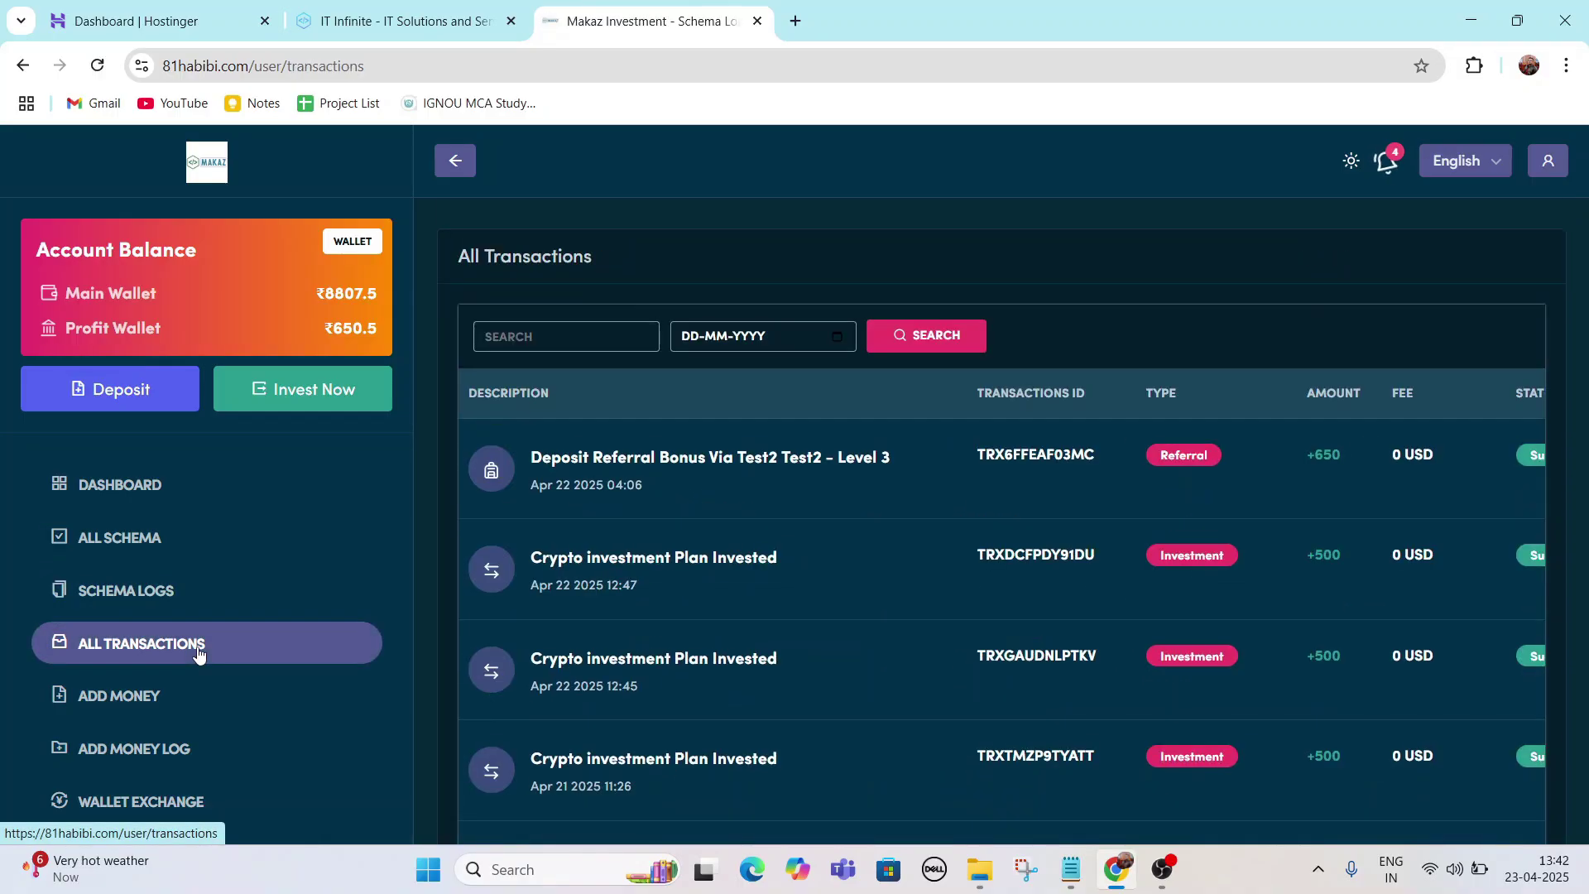
pyautogui.scroll(-5, 838, 693)
pyautogui.scroll(-4, 839, 693)
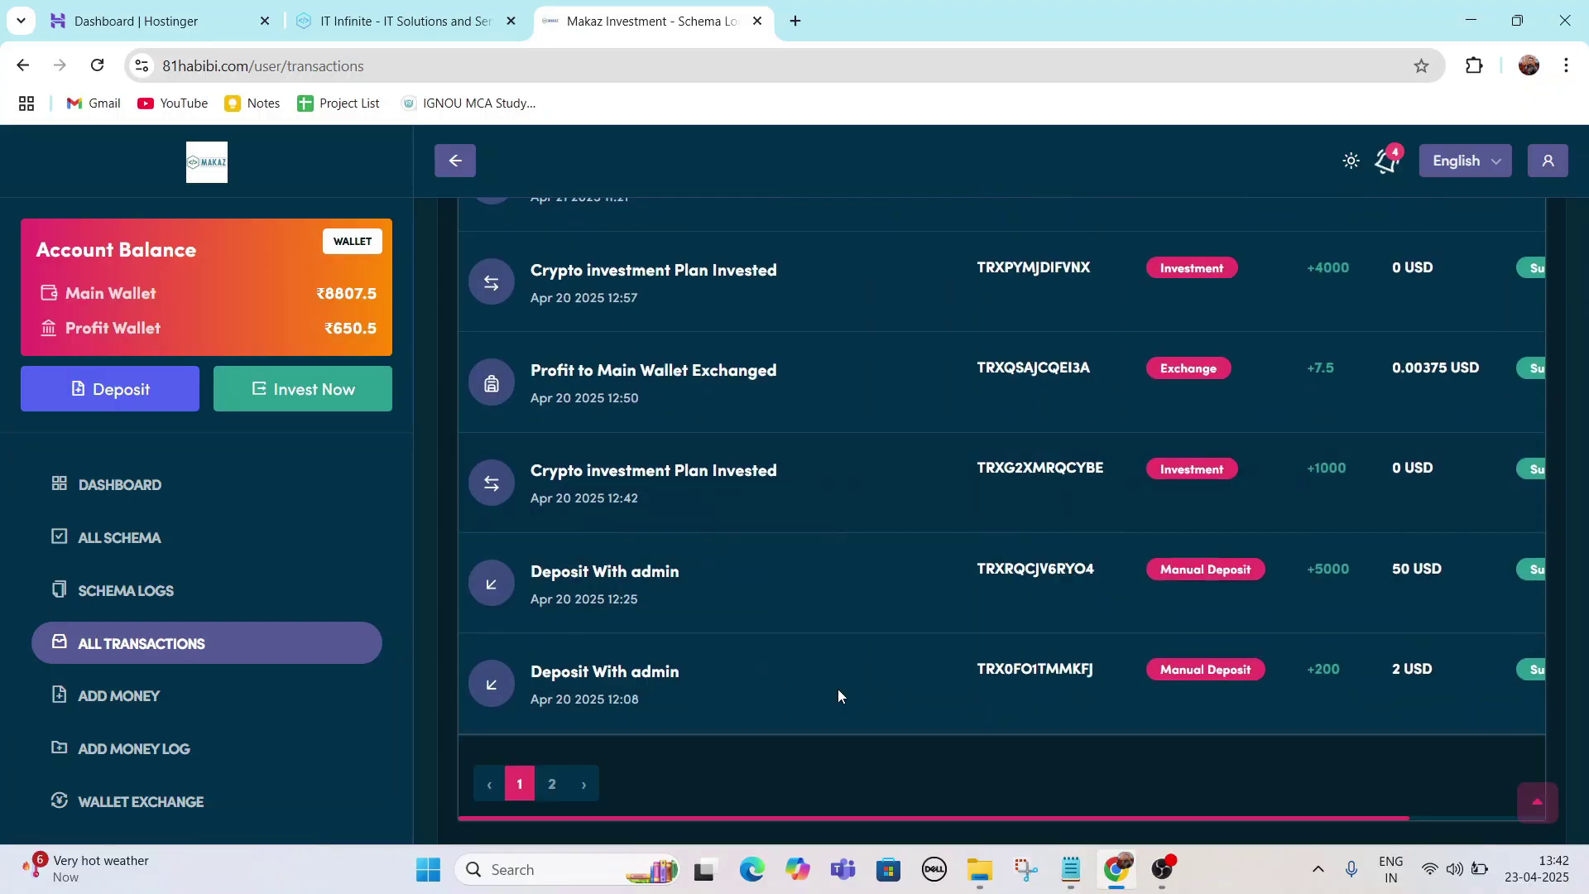
pyautogui.scroll(3, 839, 694)
pyautogui.scroll(5, 839, 693)
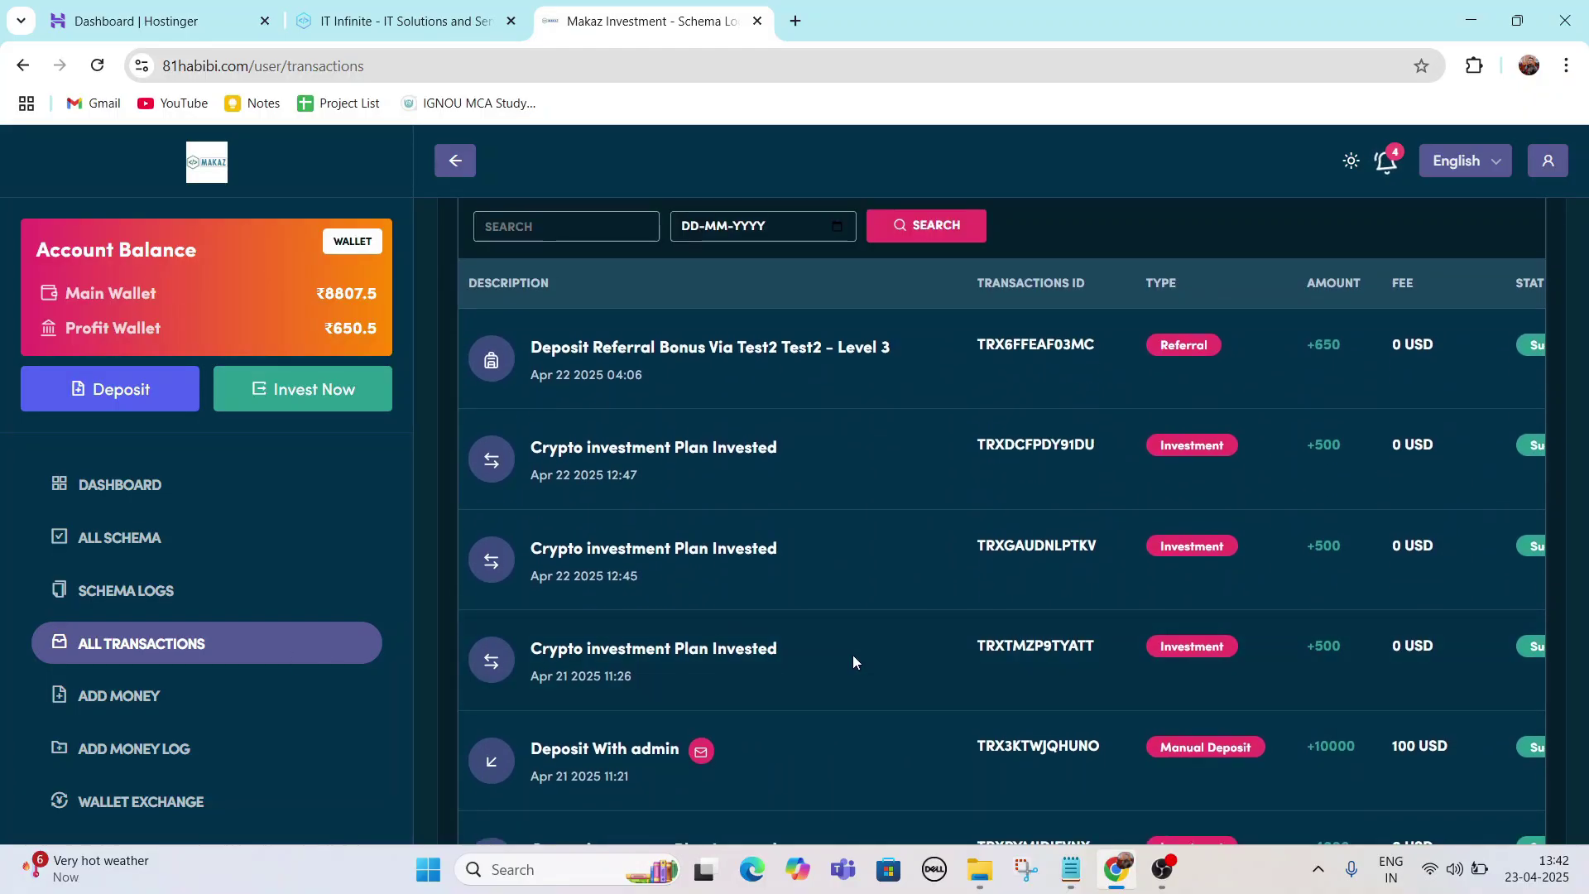
pyautogui.scroll(-5, 853, 654)
# On the Add Money page, choose admin as payment method, showing the 1% charge.
pyautogui.click(183, 703)
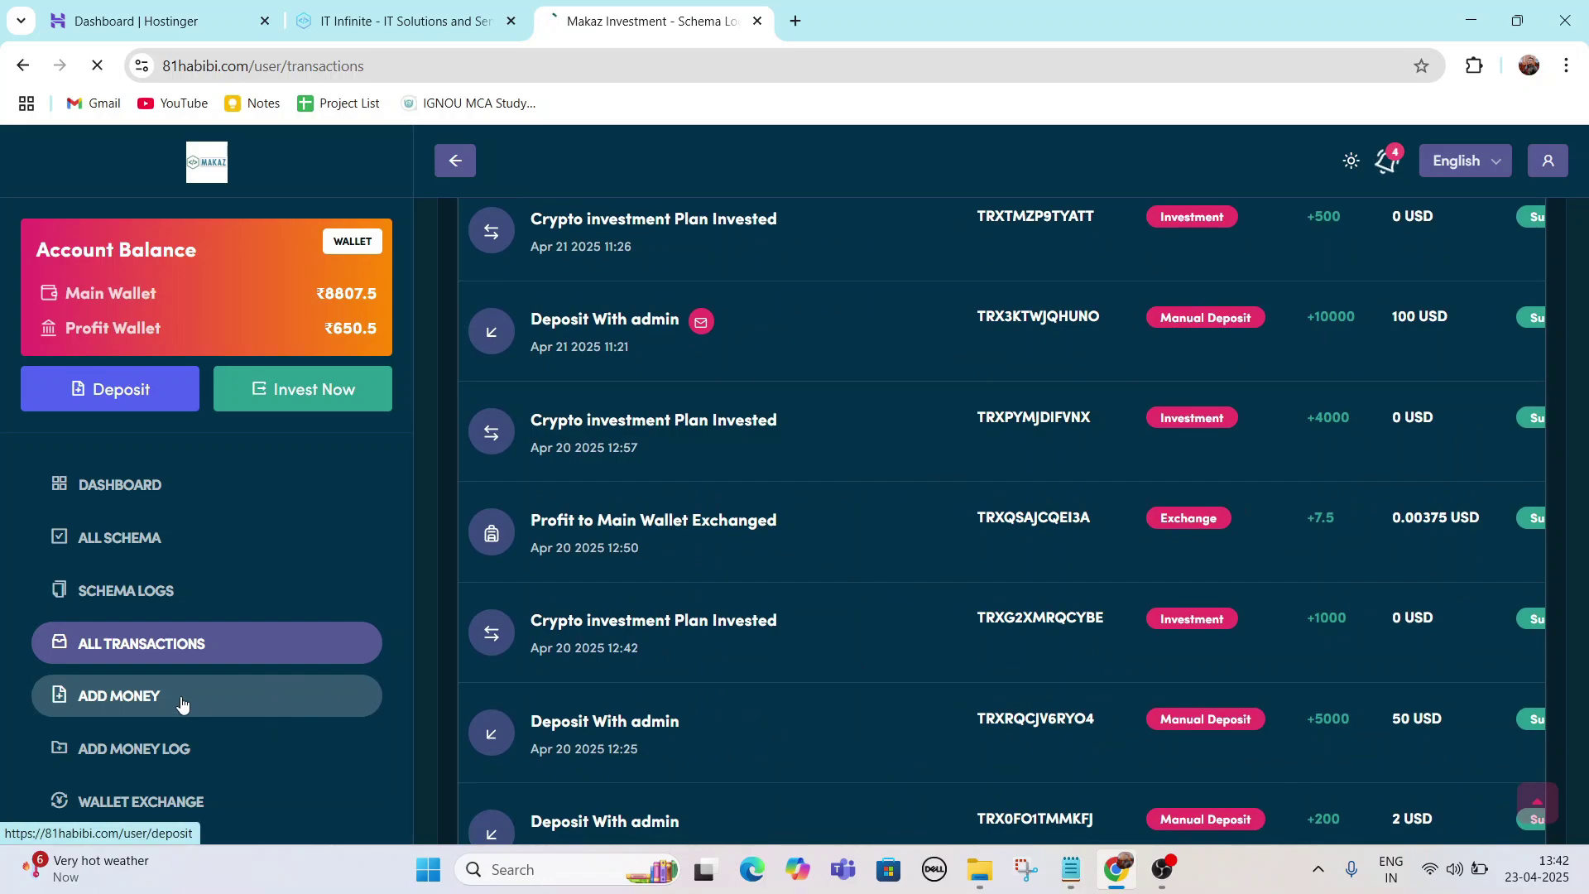
pyautogui.scroll(-2, 777, 555)
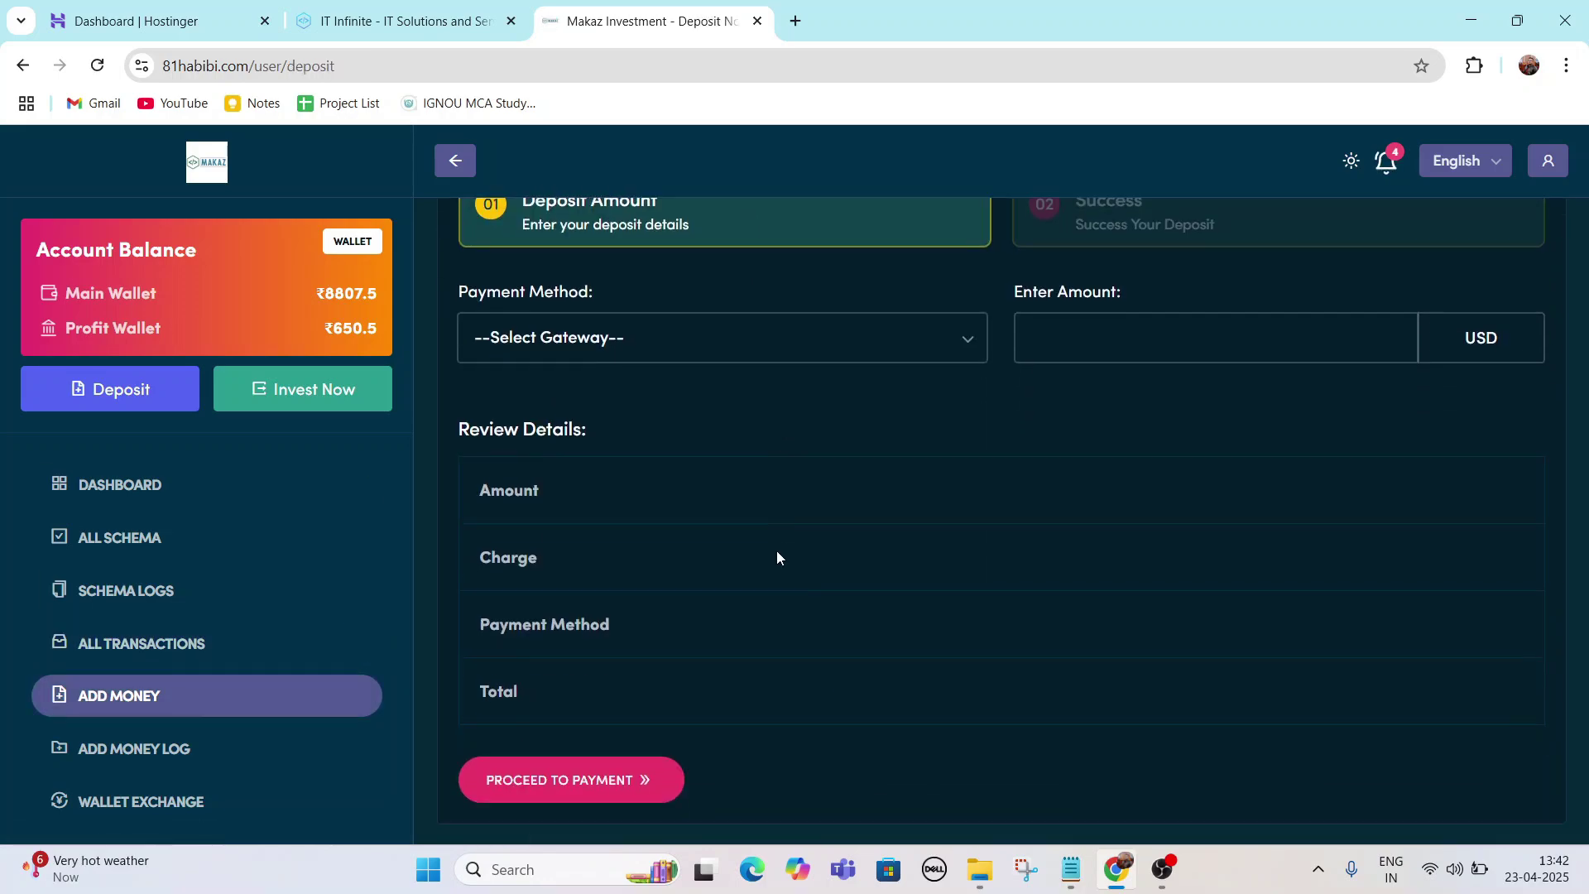
pyautogui.scroll(2, 777, 556)
pyautogui.click(877, 486)
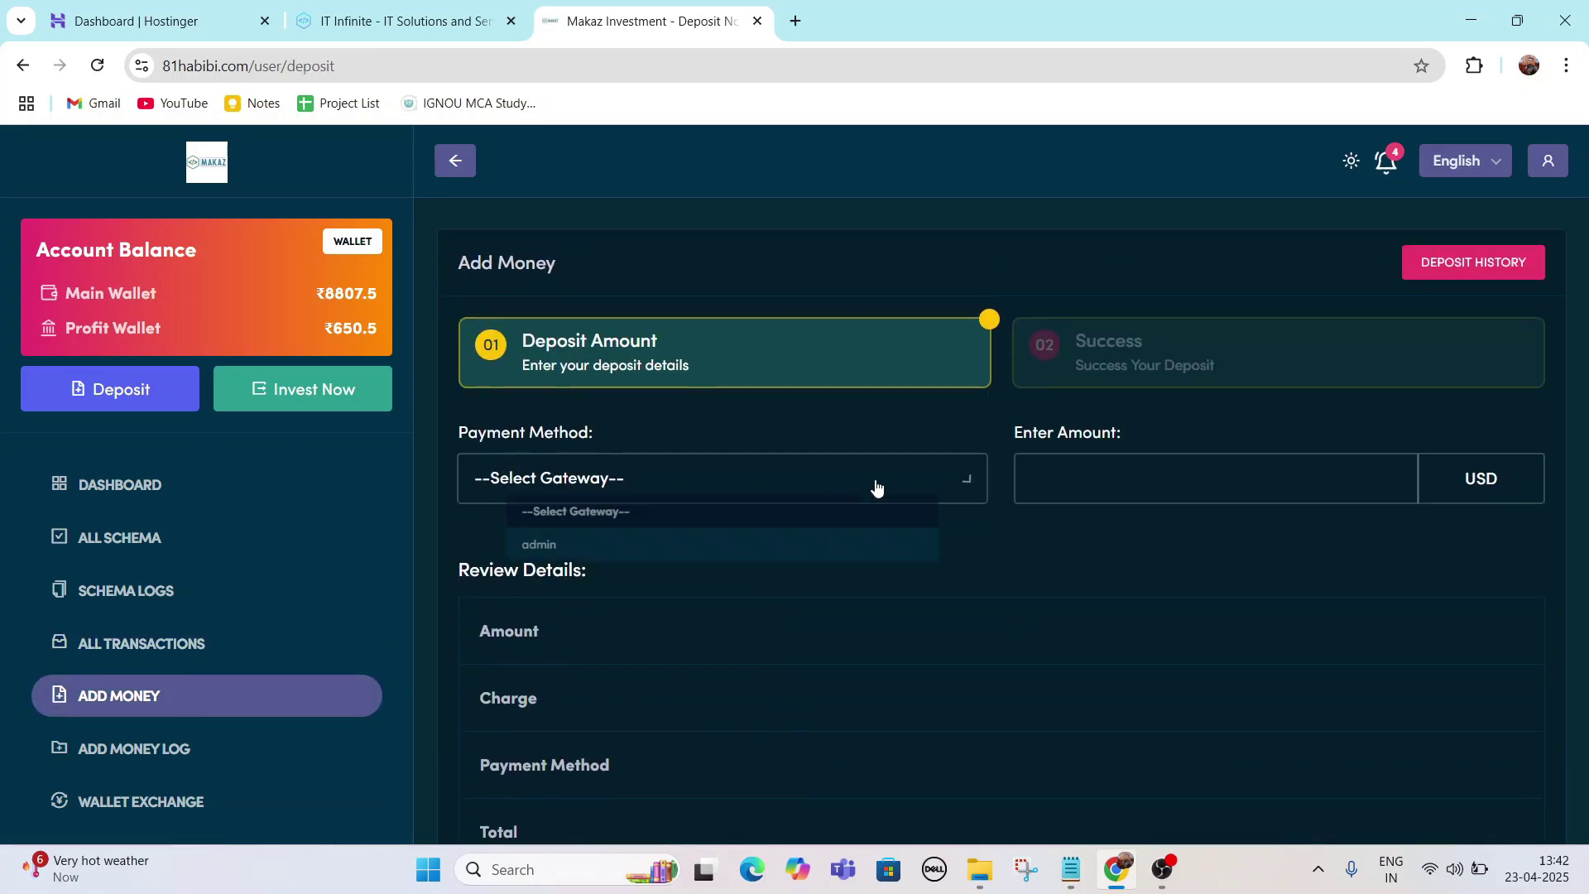
pyautogui.click(601, 579)
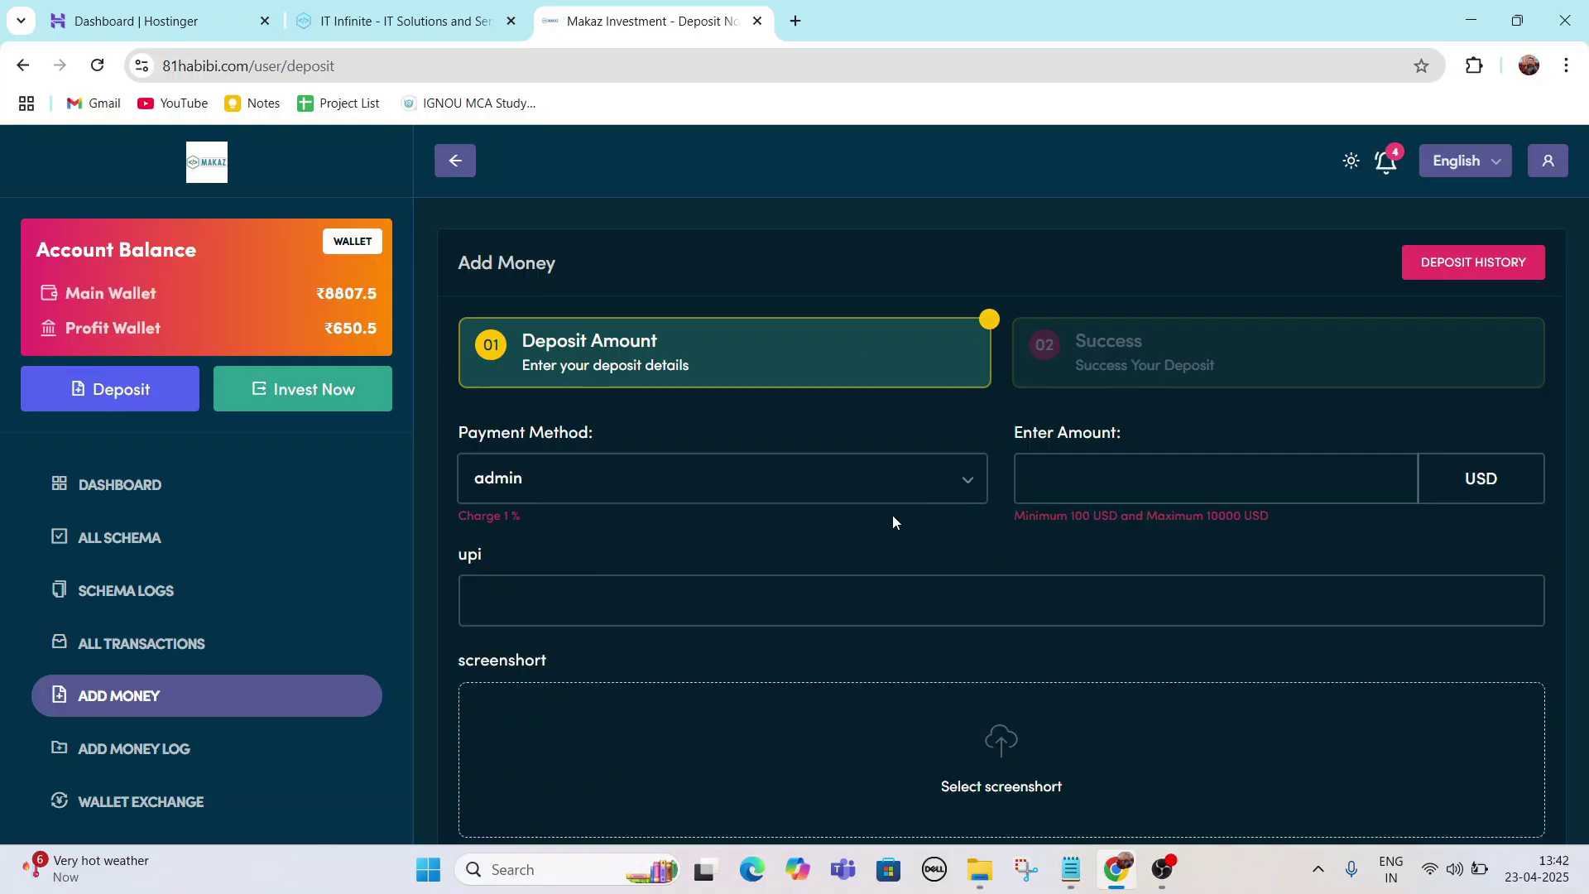
pyautogui.click(833, 495)
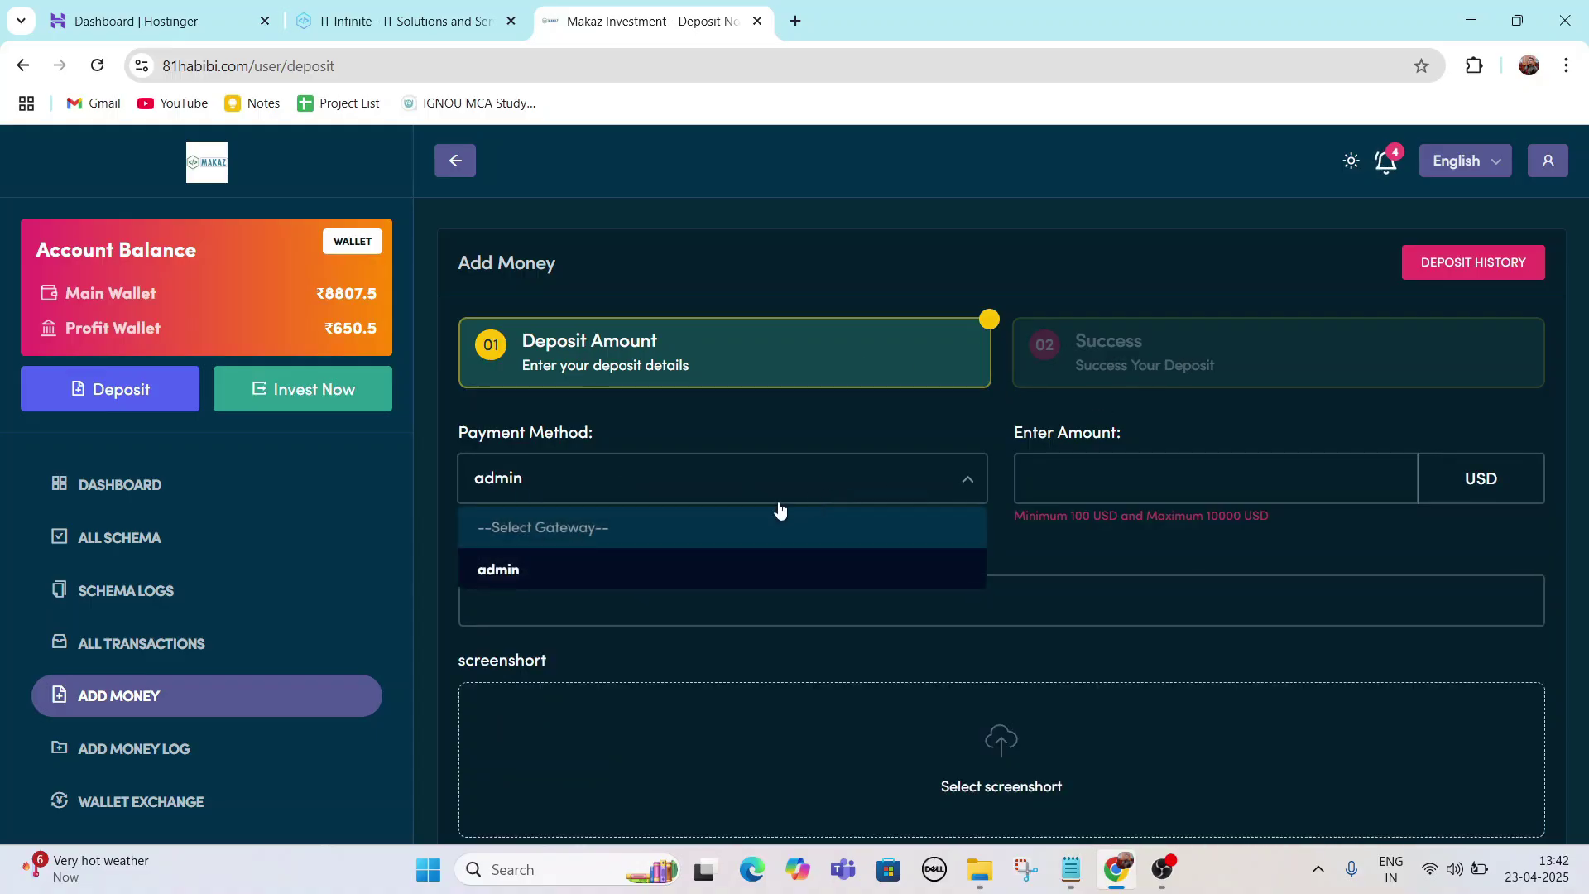
pyautogui.click(616, 567)
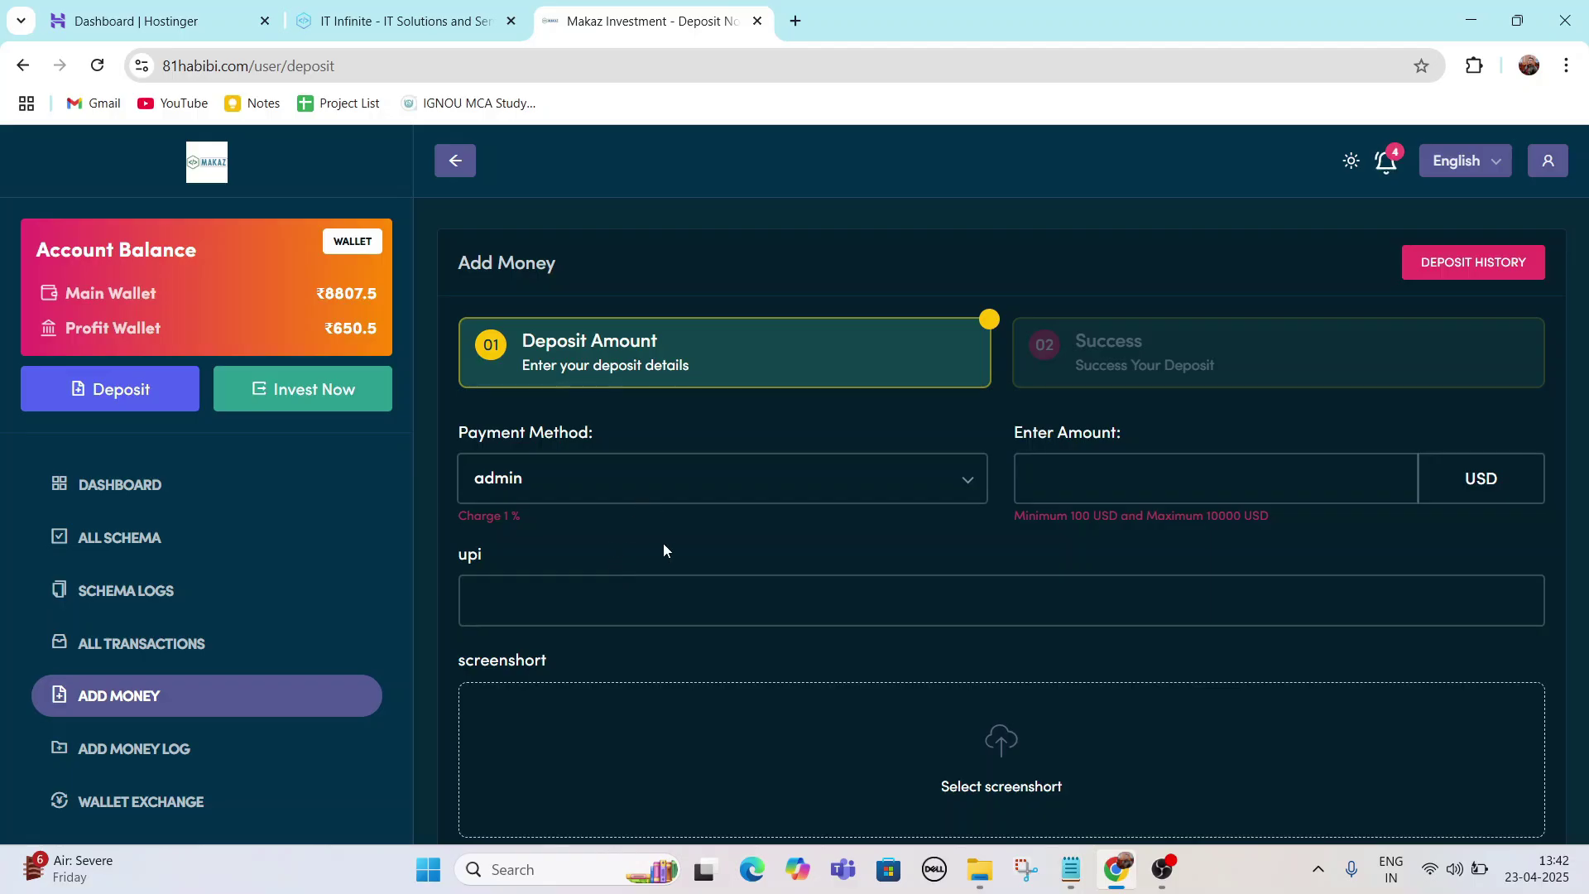
pyautogui.scroll(-2, 662, 549)
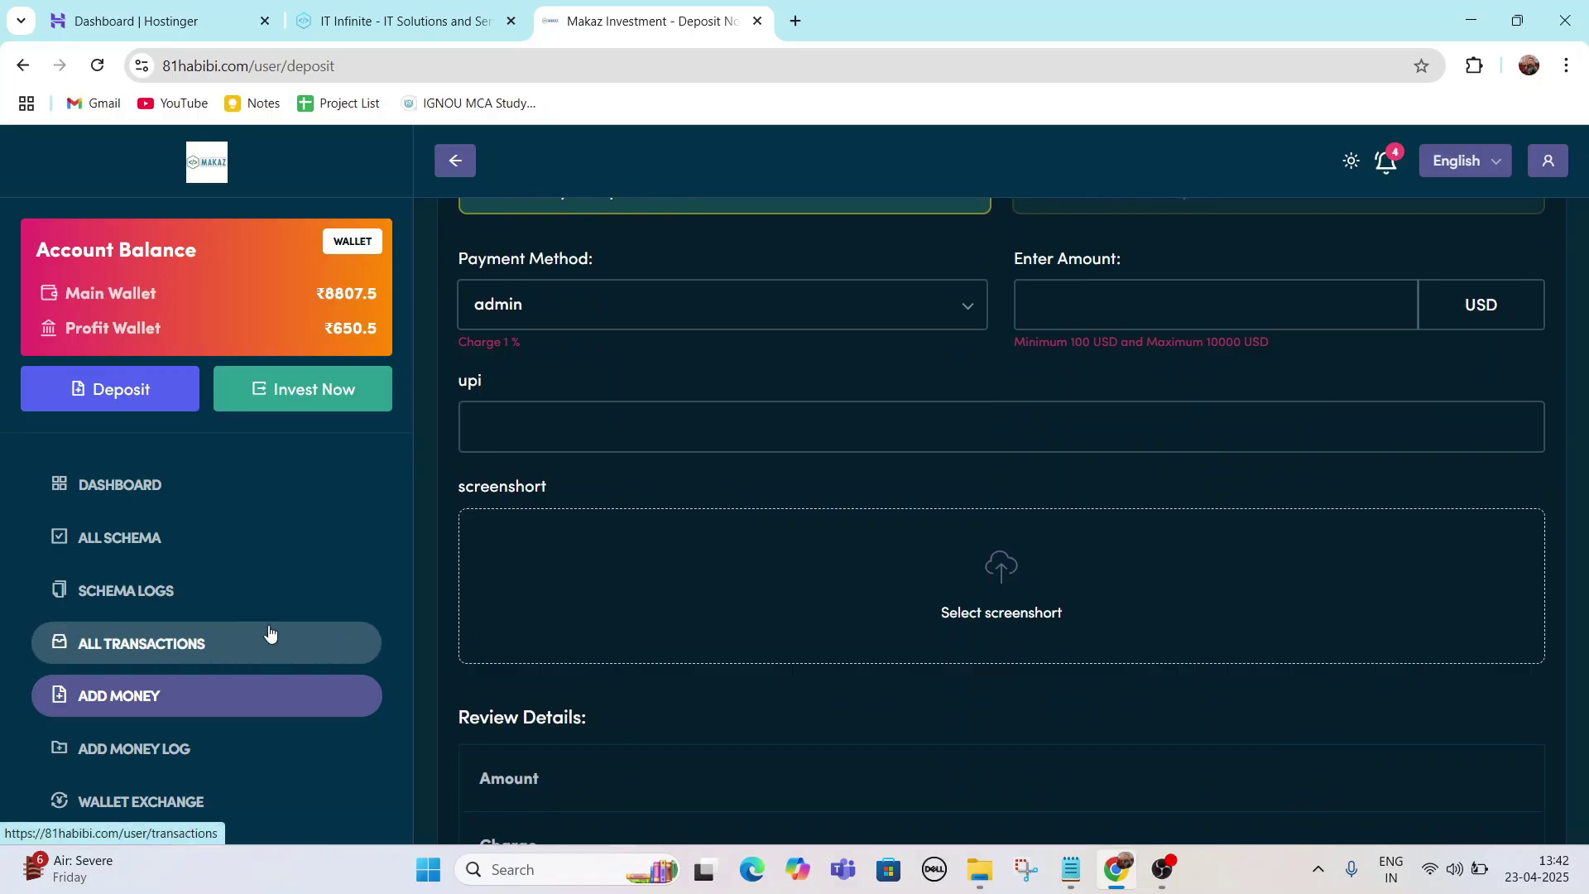
pyautogui.scroll(-3, 269, 634)
# Open the Add Money Log and review the past admin deposits.
pyautogui.click(248, 530)
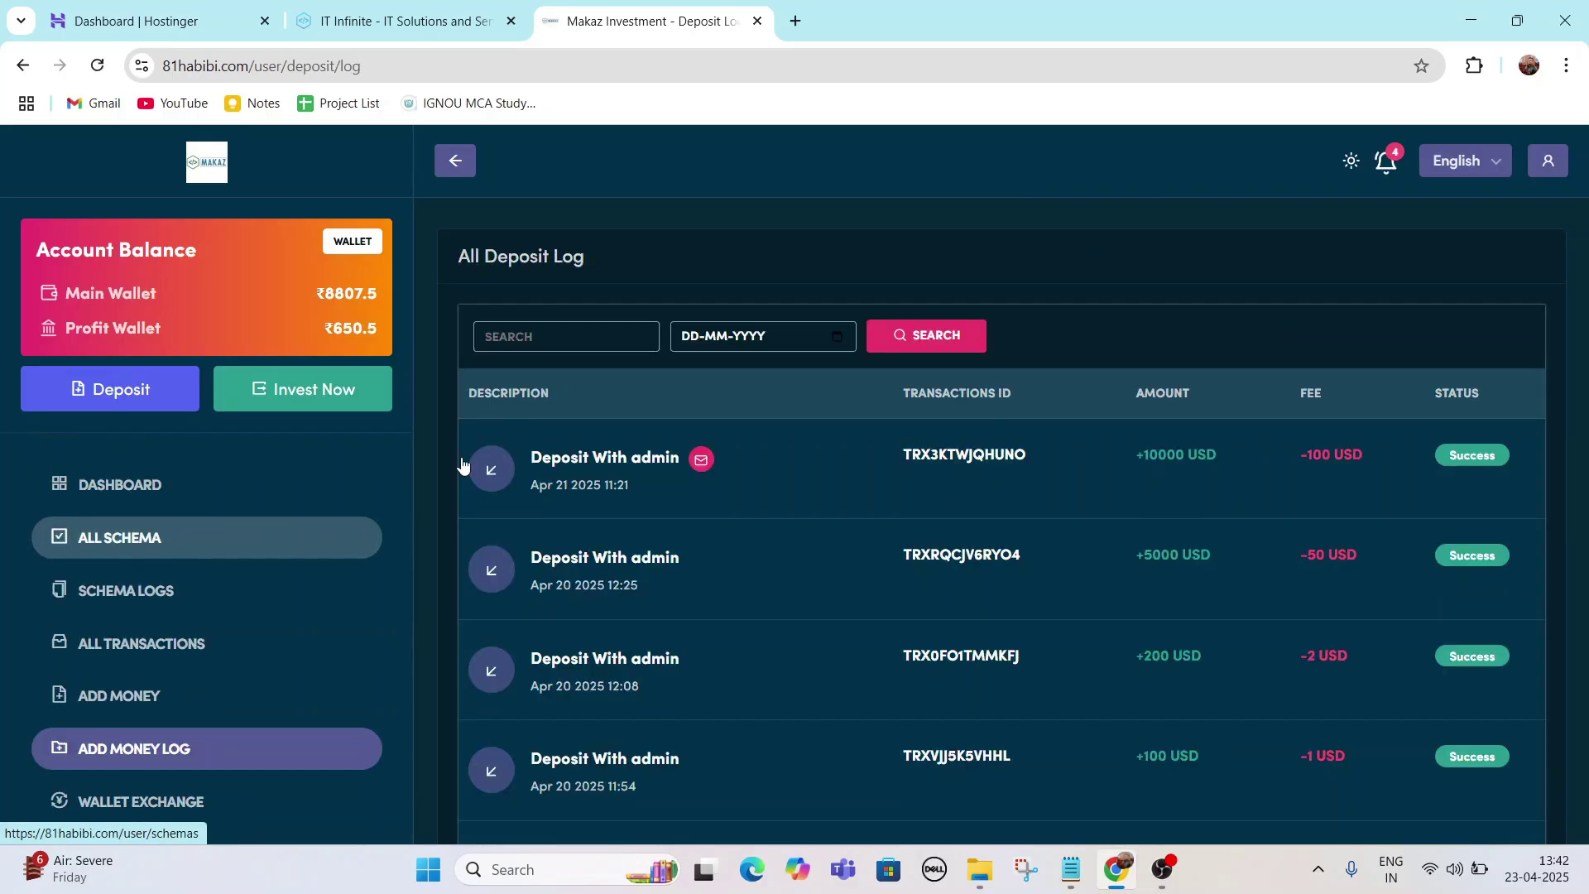
pyautogui.scroll(-3, 742, 733)
pyautogui.scroll(2, 742, 733)
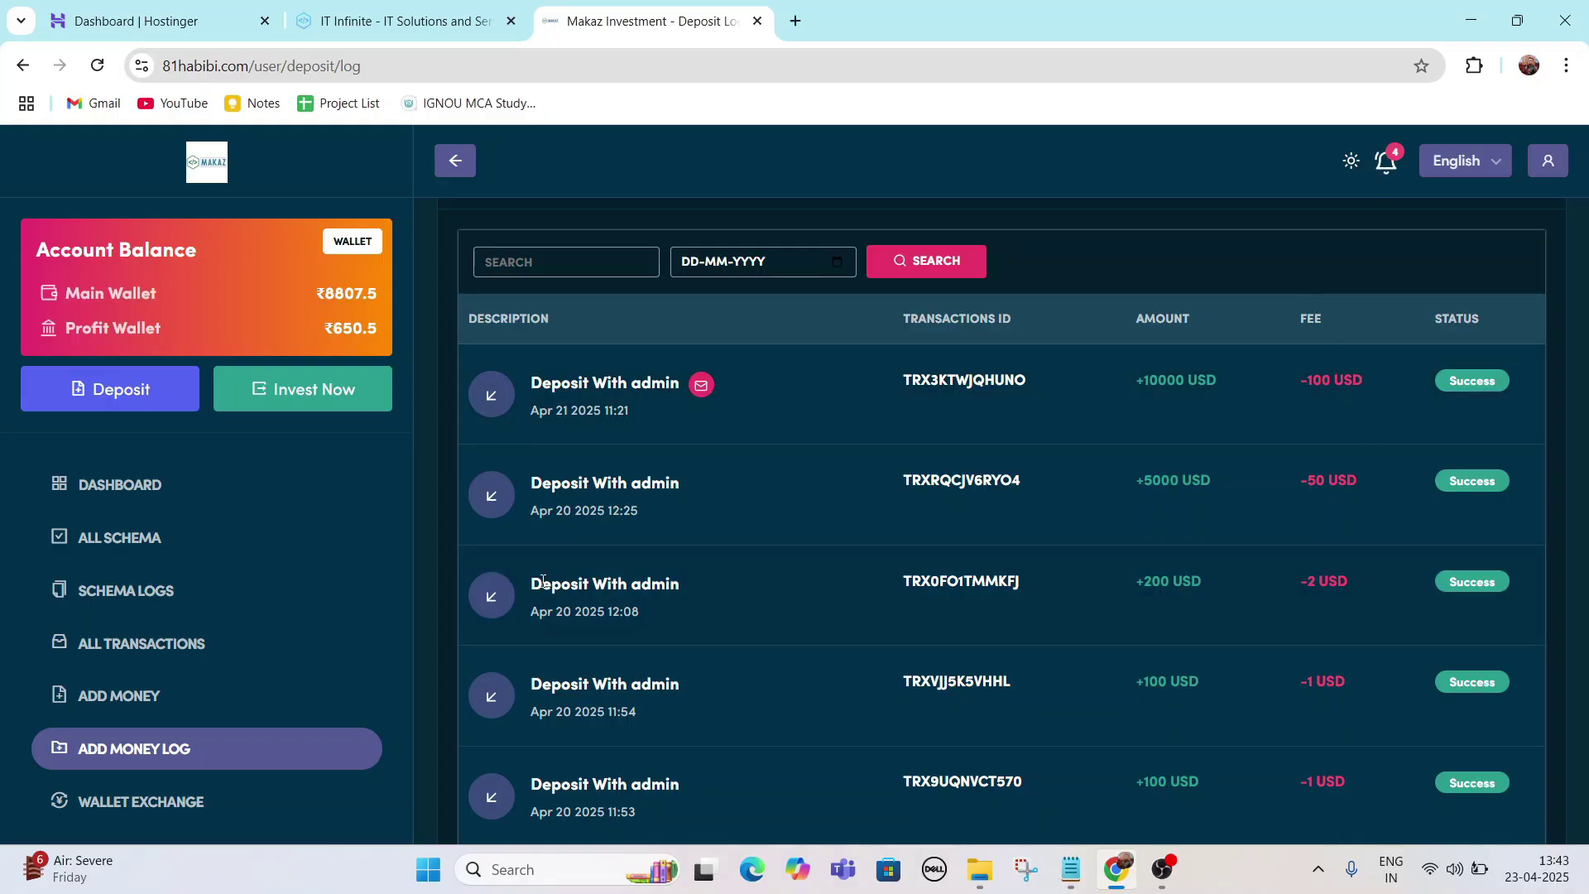
pyautogui.scroll(-3, 227, 618)
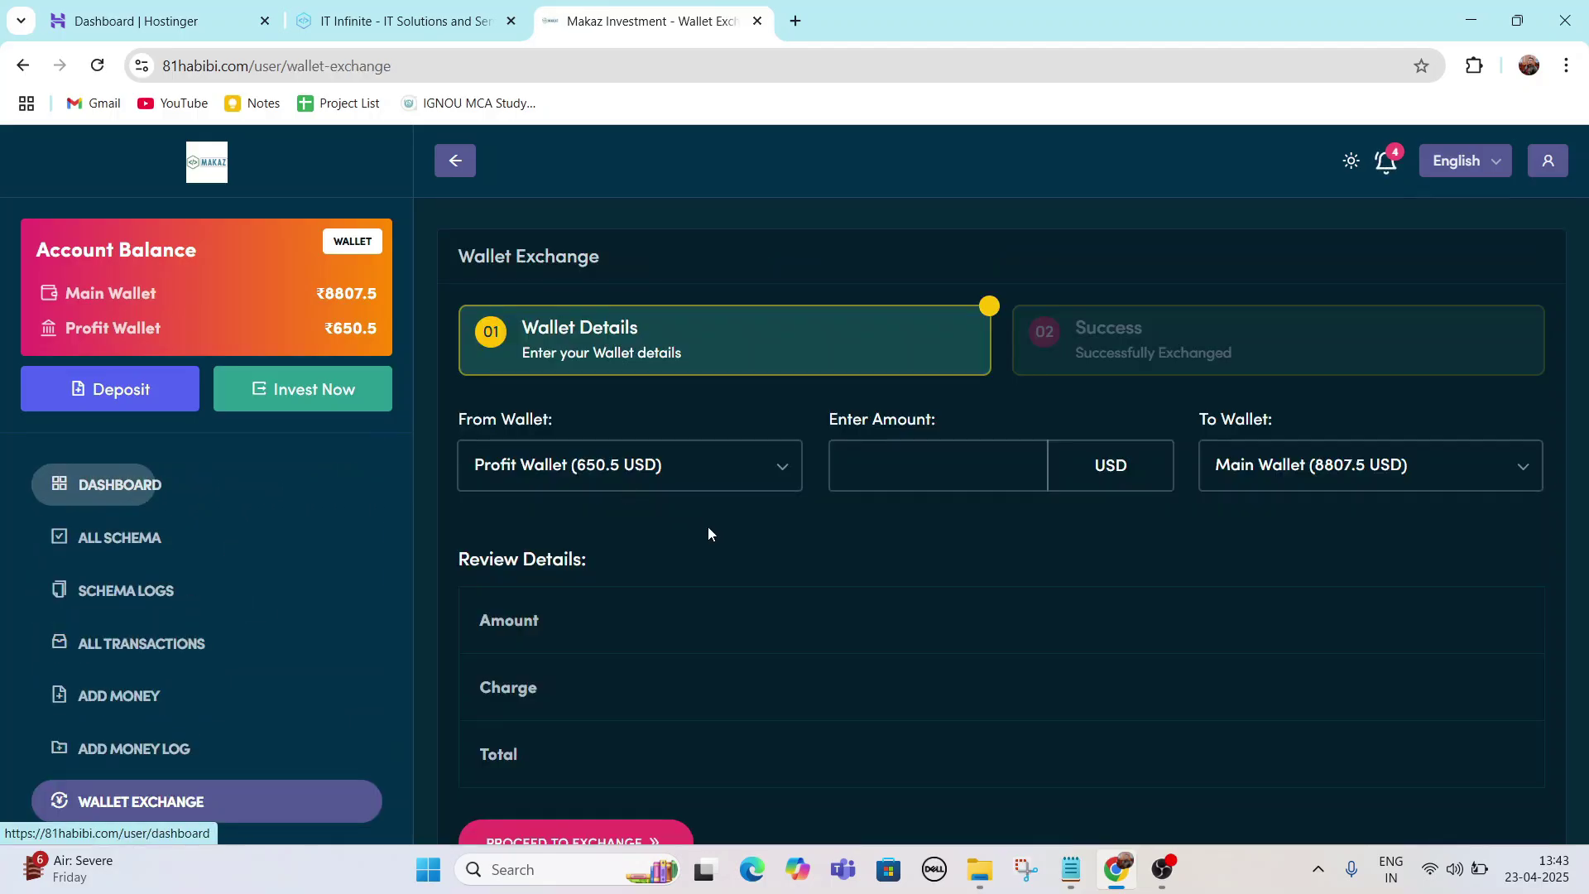
pyautogui.scroll(-1, 682, 535)
pyautogui.scroll(1, 682, 538)
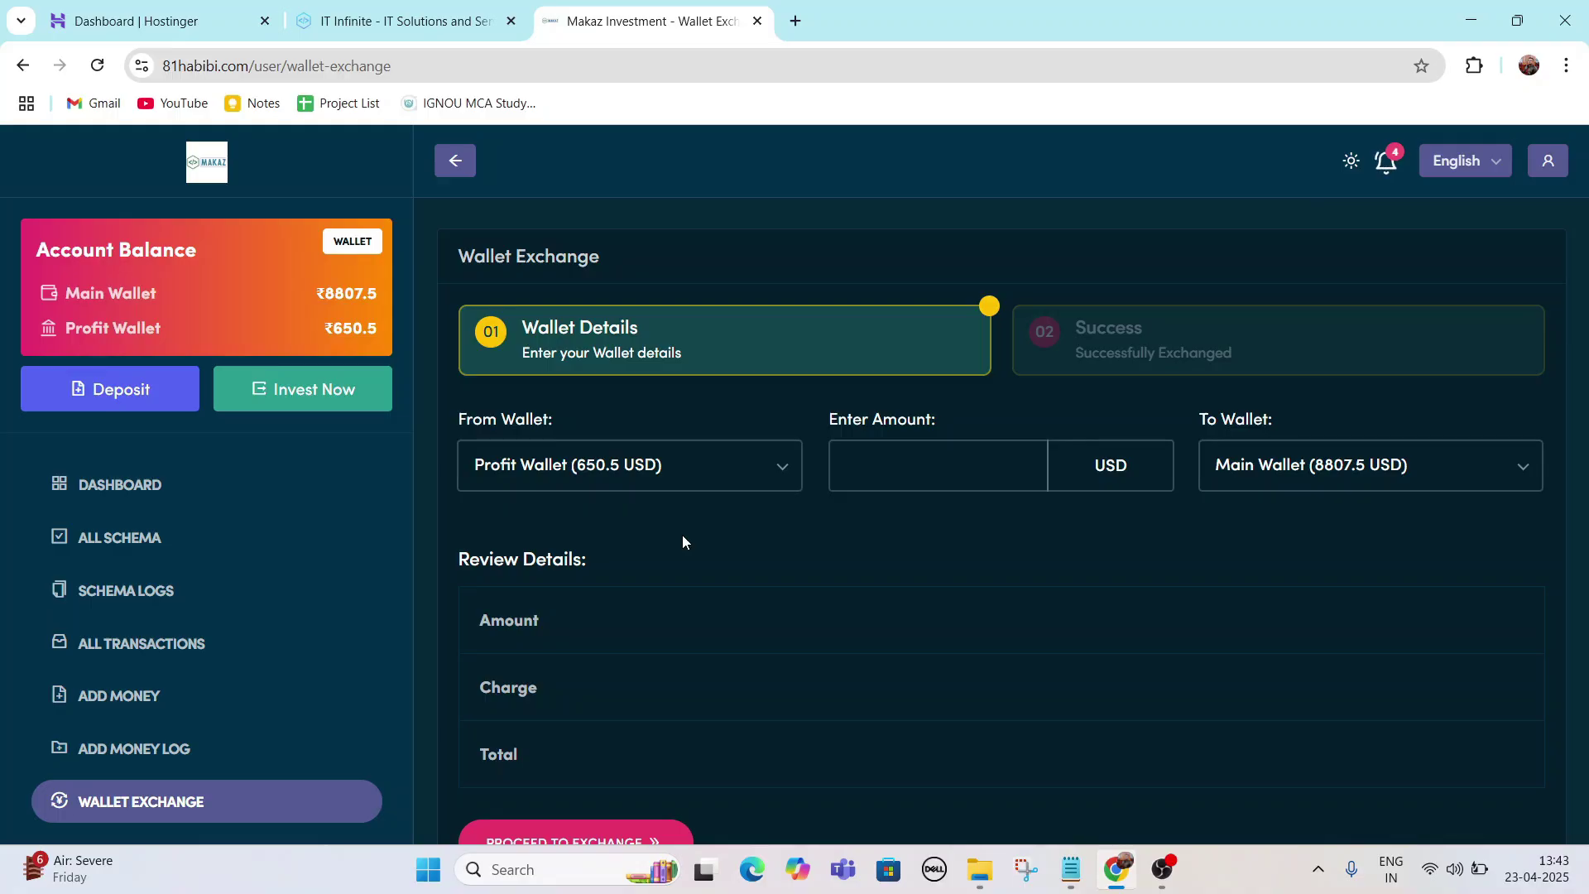
pyautogui.scroll(-2, 679, 580)
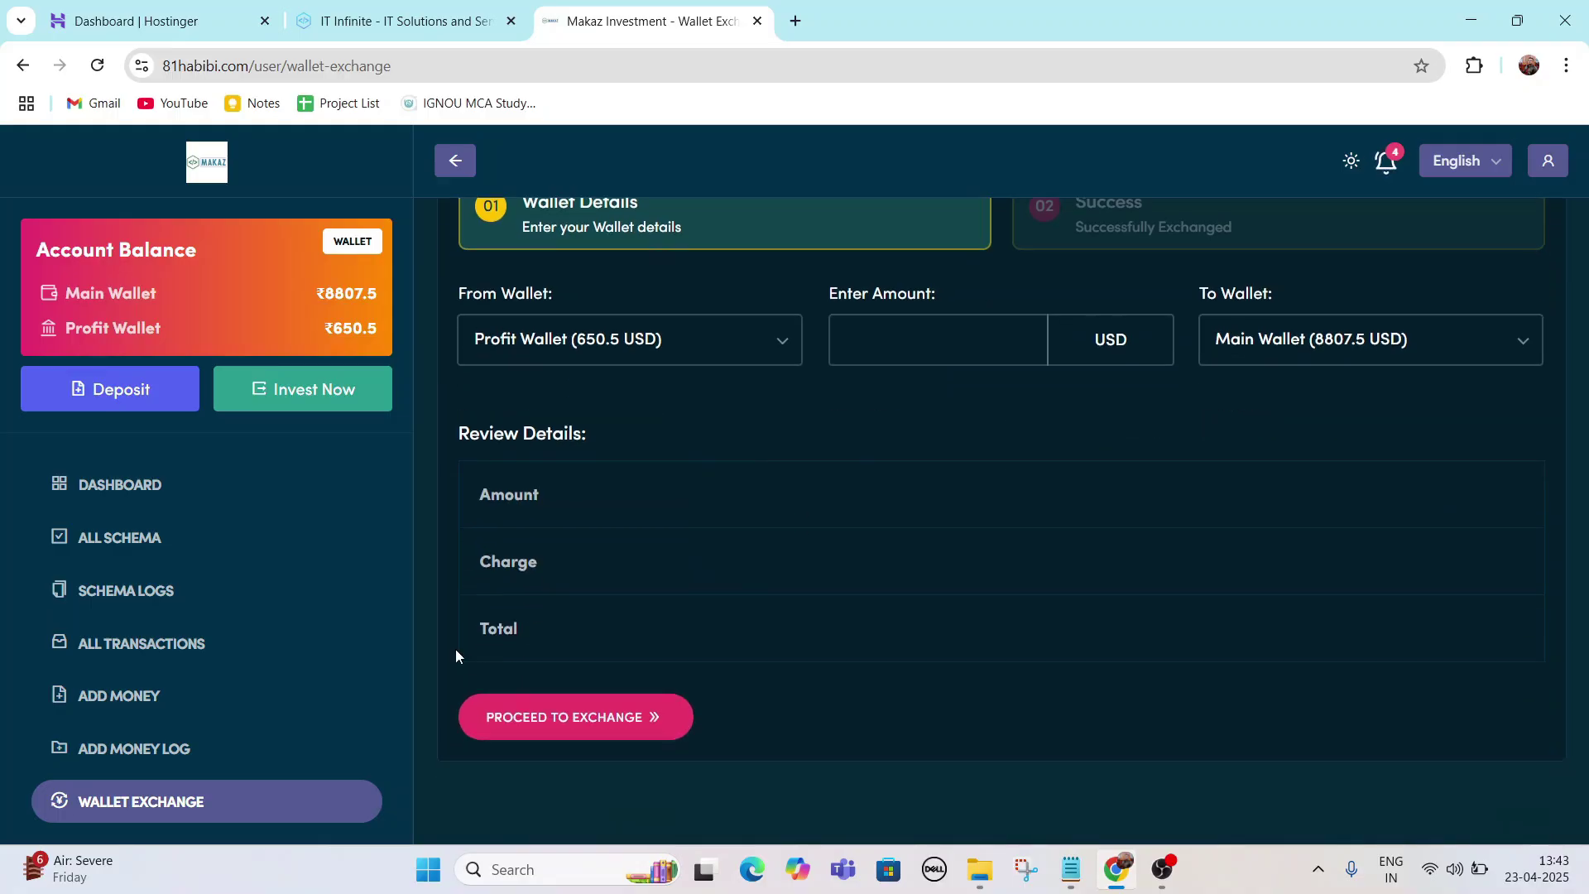
pyautogui.scroll(-3, 300, 606)
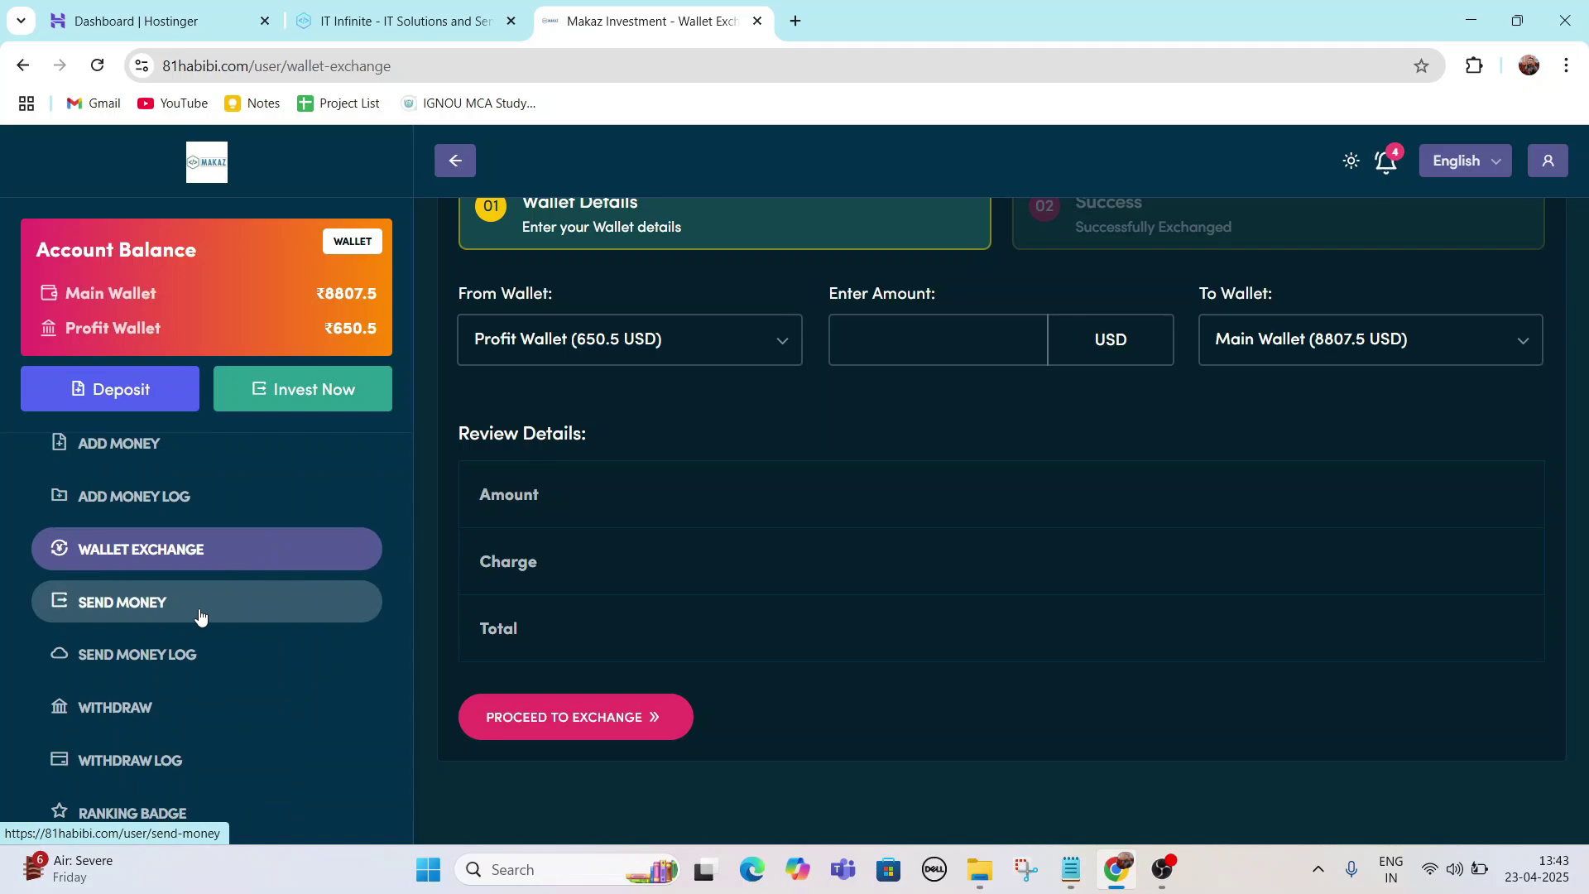
# Scroll through the Send Money form, then go to the Withdraw page.
pyautogui.click(199, 613)
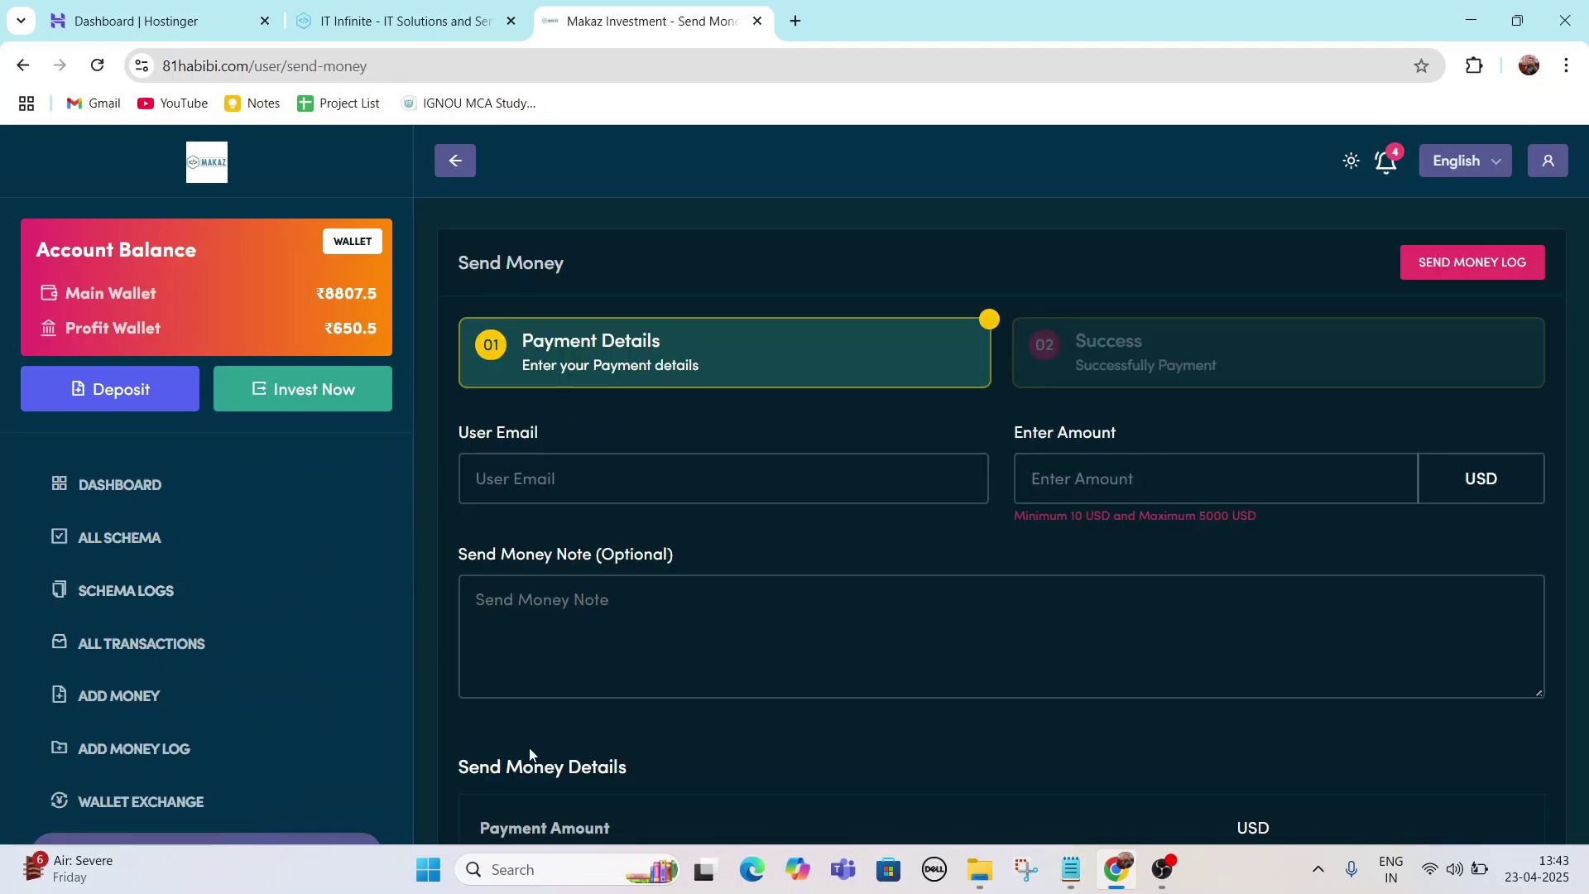
pyautogui.scroll(-3, 529, 748)
pyautogui.scroll(-3, 198, 720)
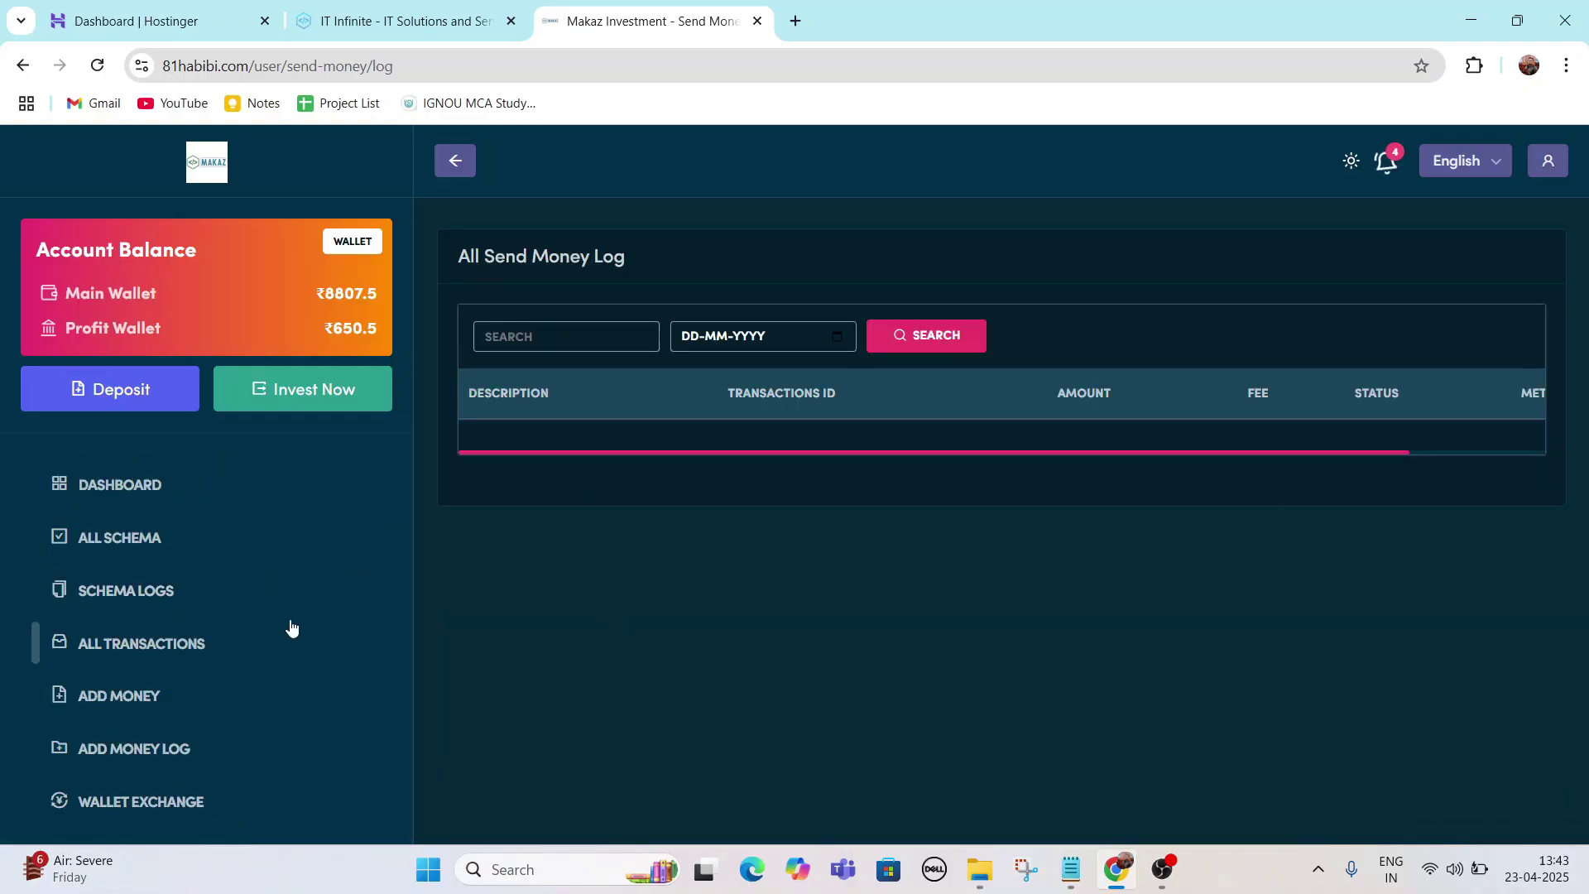
pyautogui.scroll(-2, 203, 679)
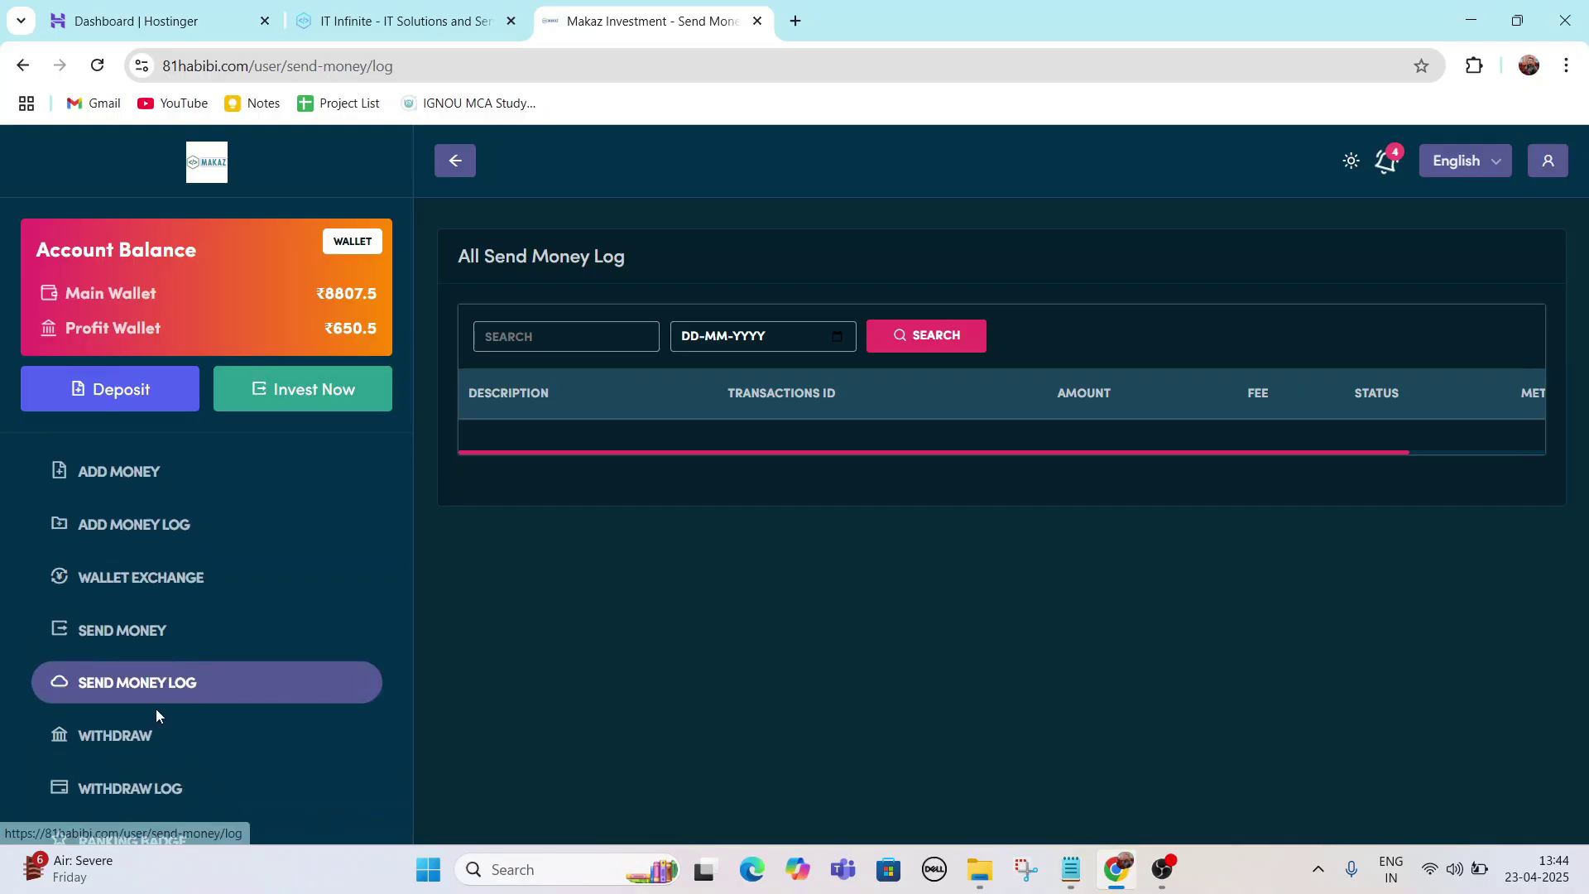
pyautogui.click(135, 738)
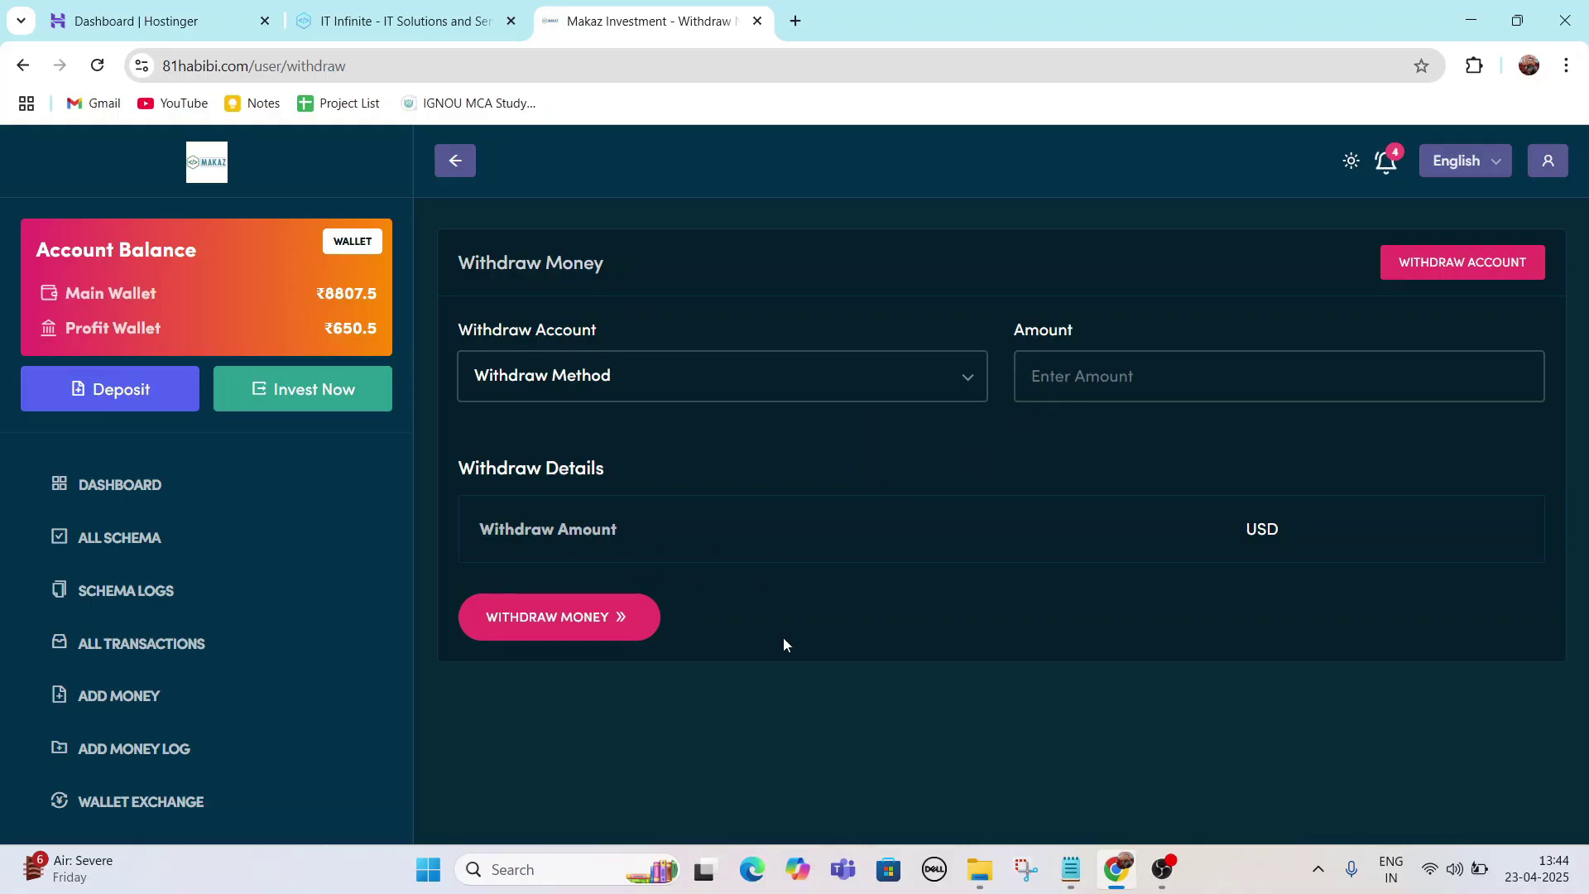
pyautogui.scroll(-3, 273, 592)
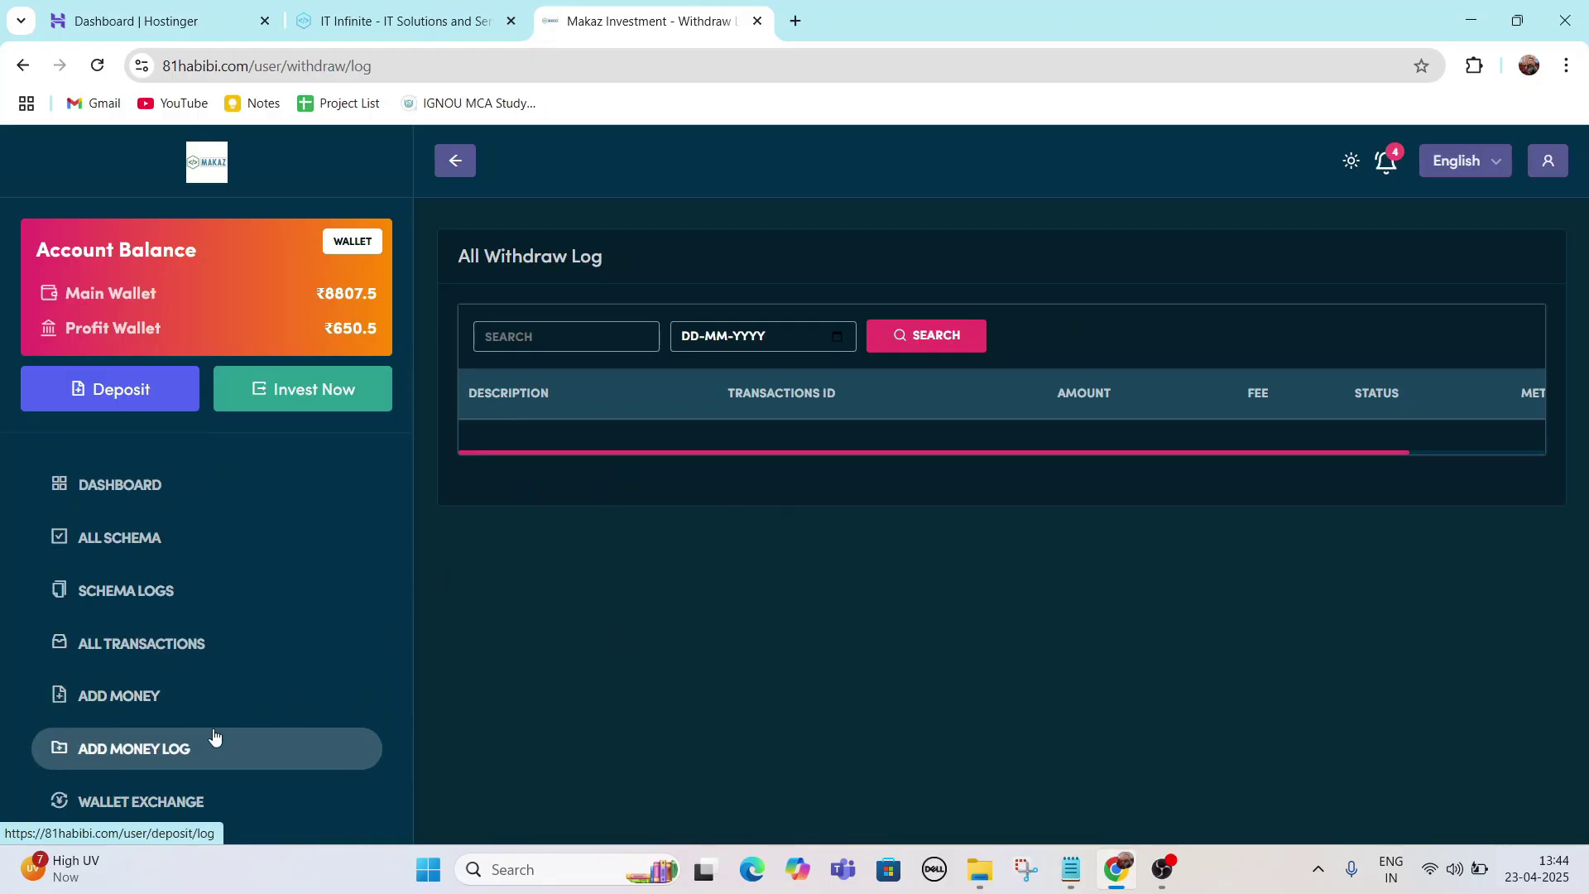
# Check Wallet Exchange, then view Ranking Badge: Hyip Member earned, Leader, Captain, Victor locked.
pyautogui.click(186, 598)
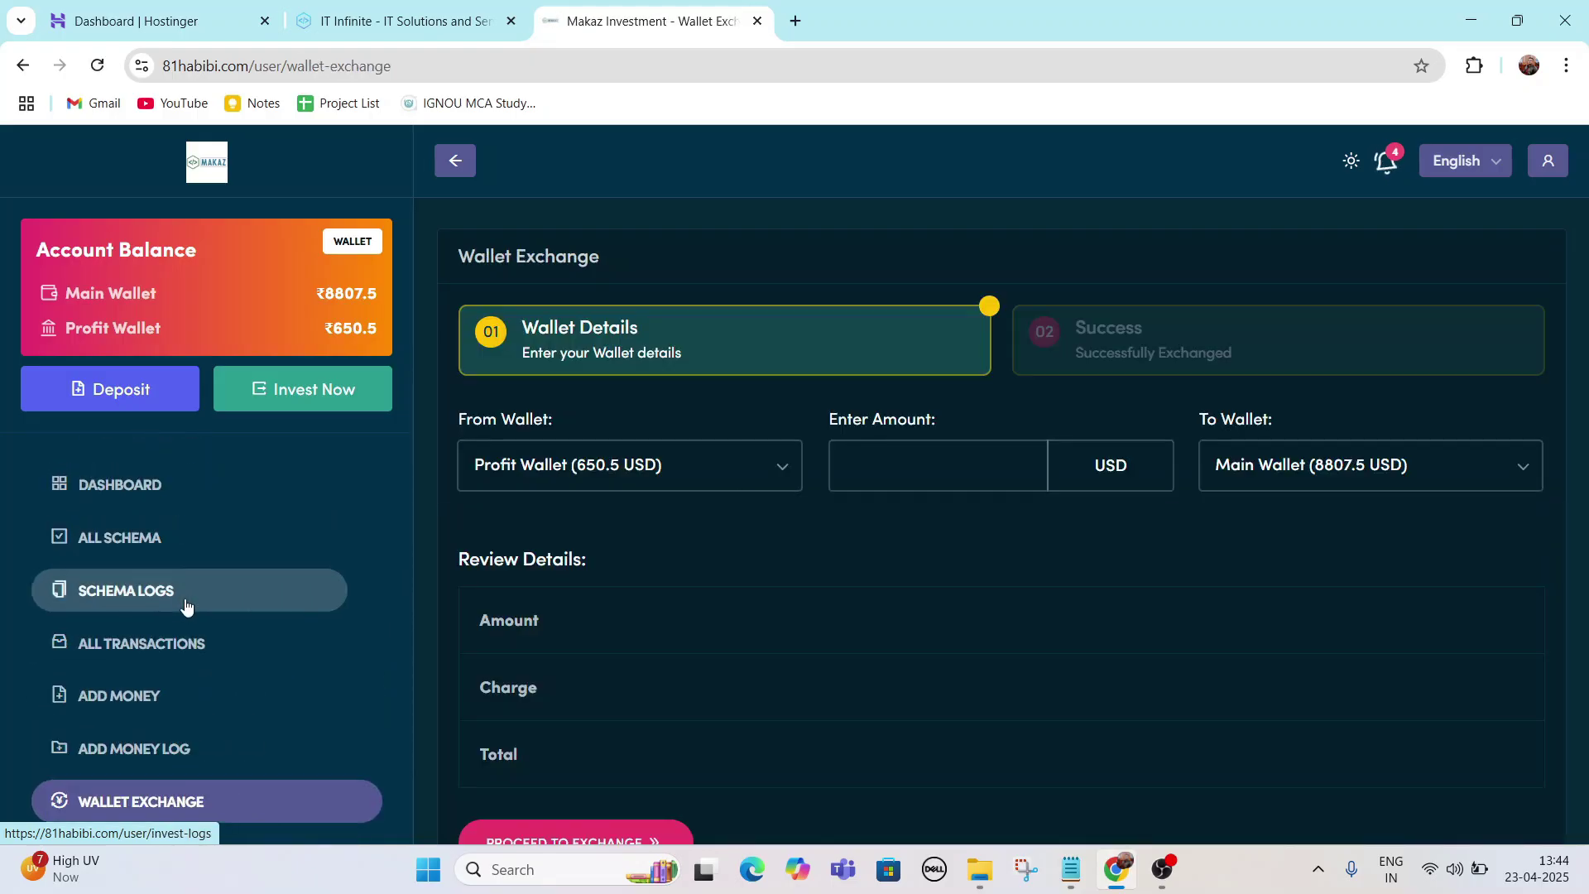
pyautogui.scroll(-2, 697, 681)
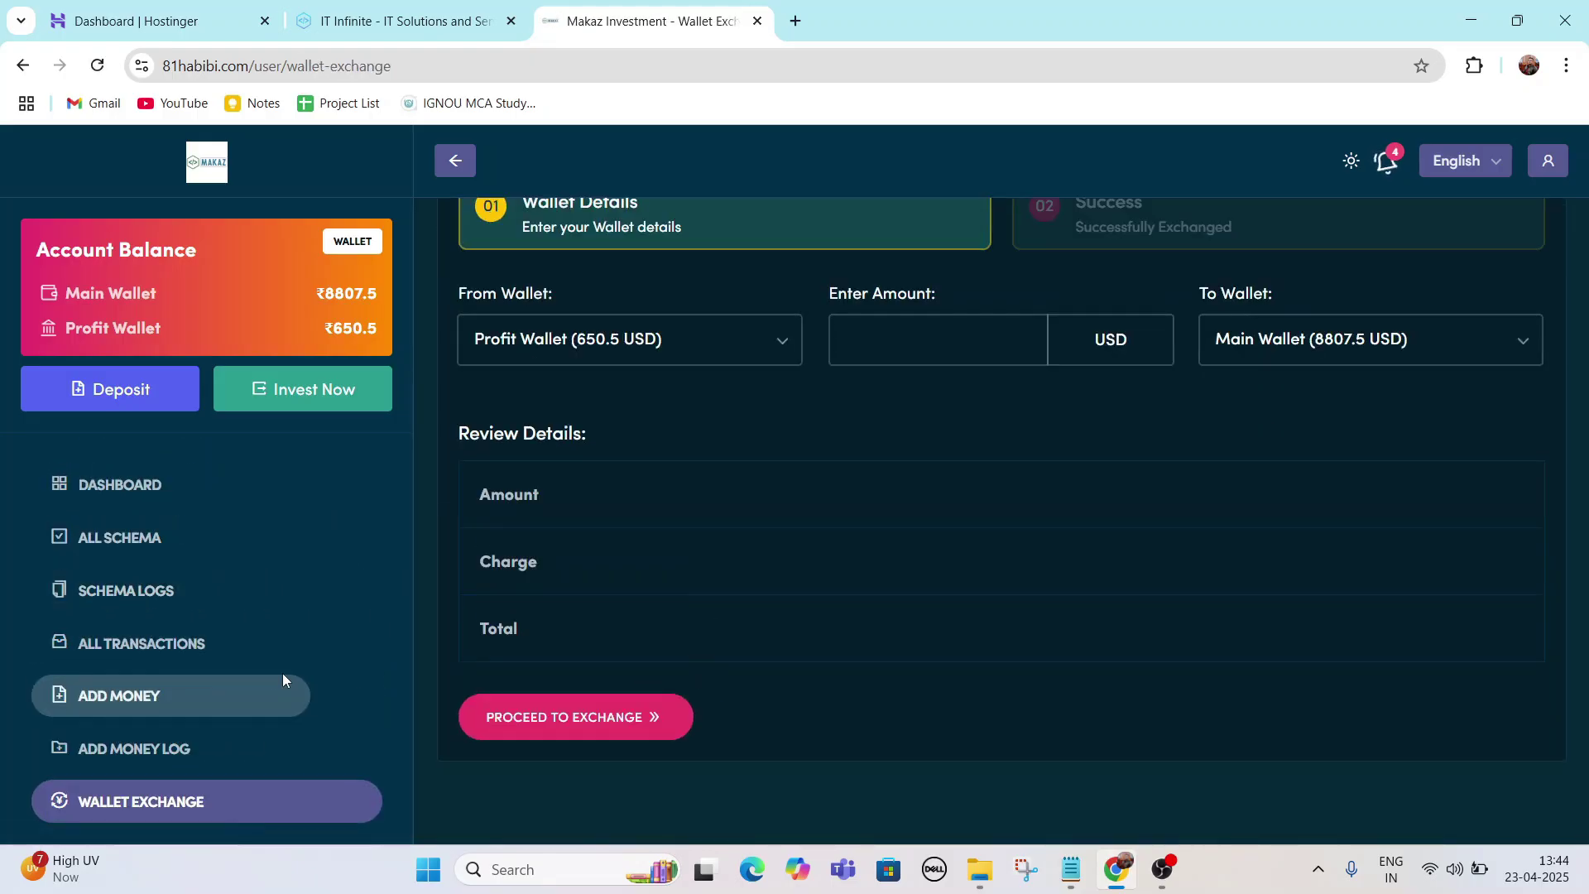
pyautogui.scroll(-5, 282, 673)
pyautogui.click(131, 769)
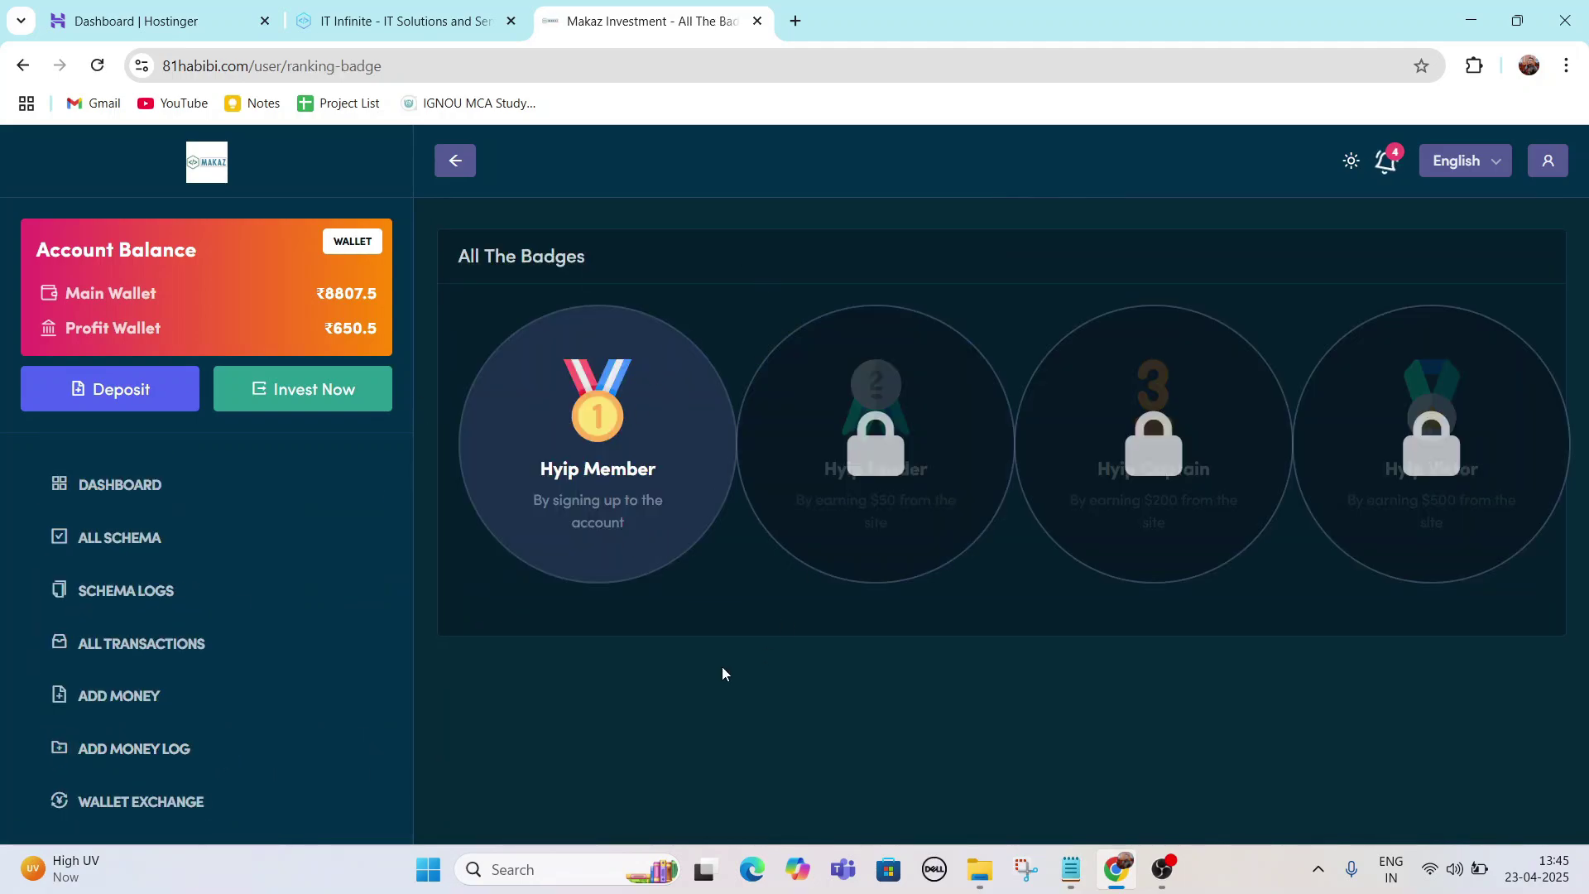
pyautogui.moveTo(585, 472); pyautogui.dragTo(679, 478)
pyautogui.scroll(-4, 231, 593)
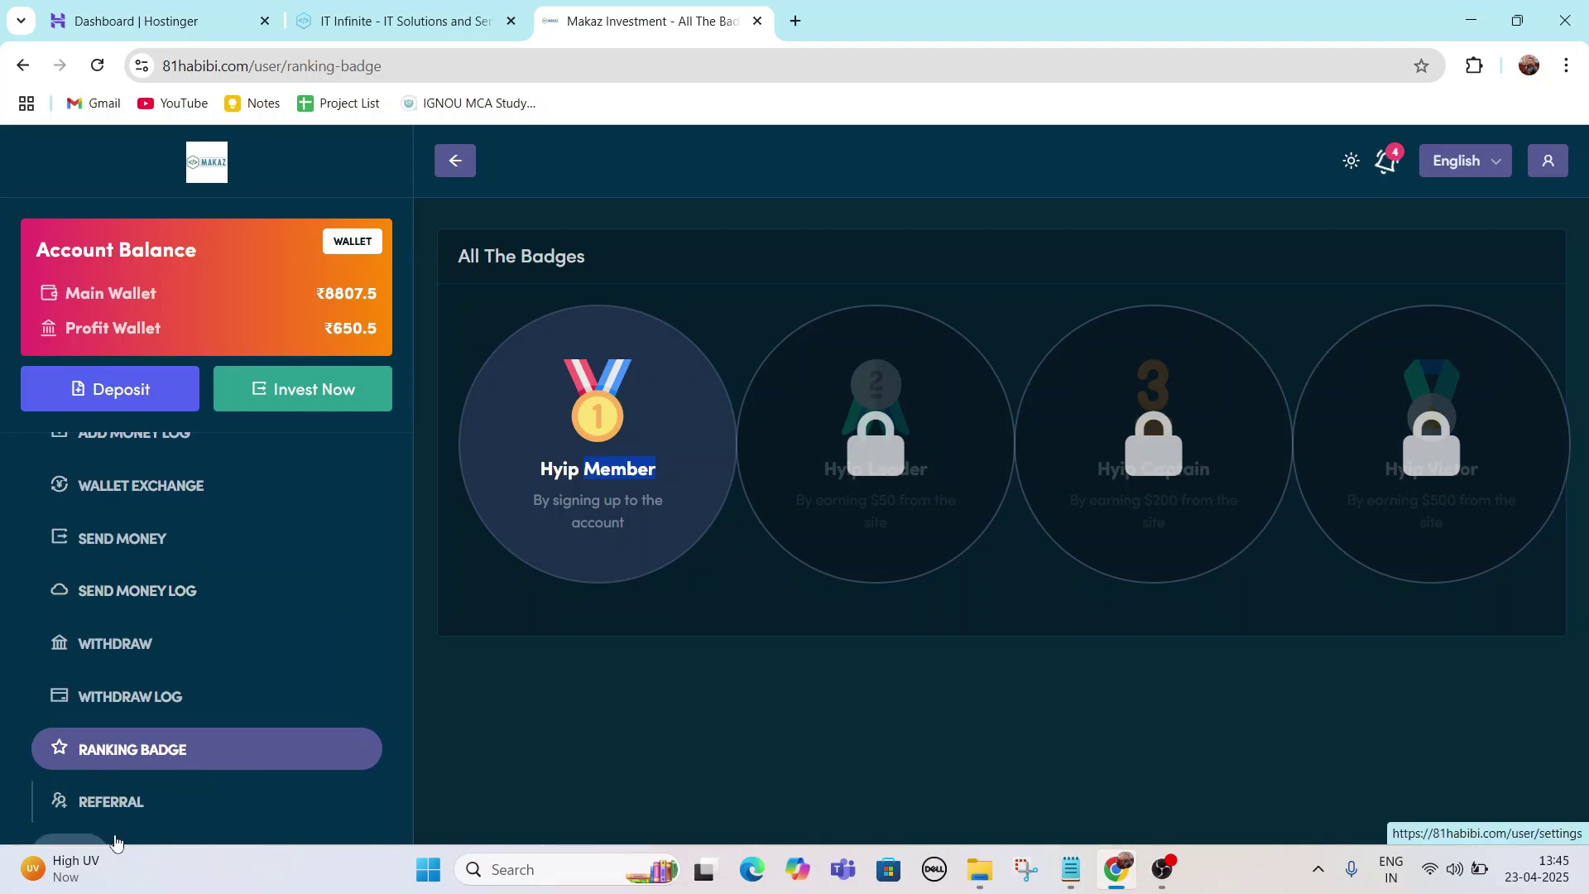
# Open the Referral page and inspect the It's Me and Test1 nodes in the tree.
pyautogui.click(124, 803)
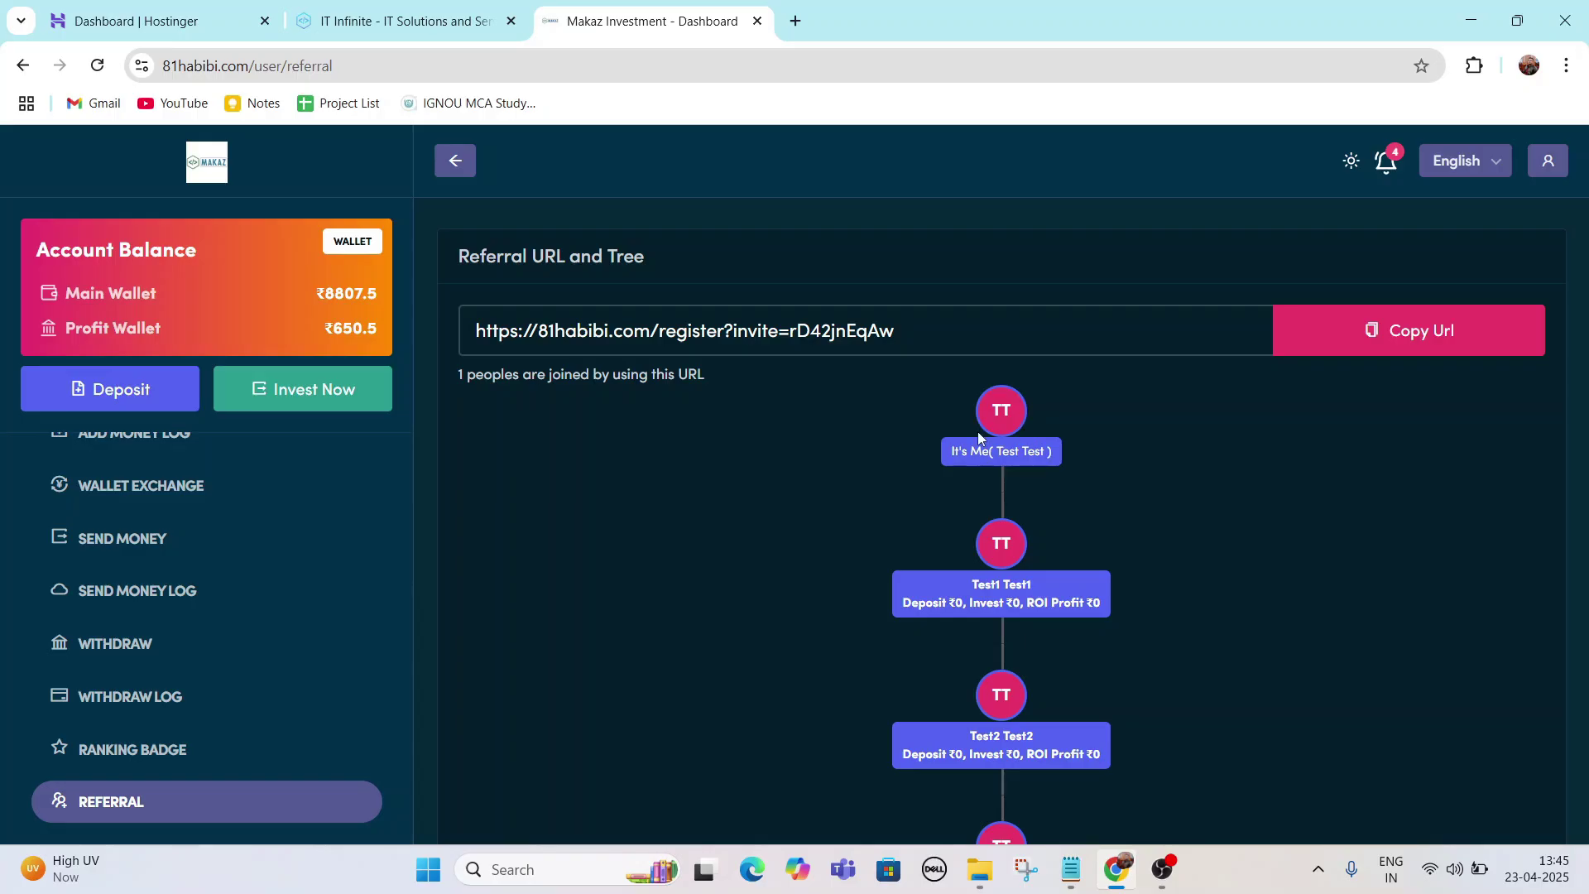
pyautogui.moveTo(950, 455); pyautogui.dragTo(1037, 445)
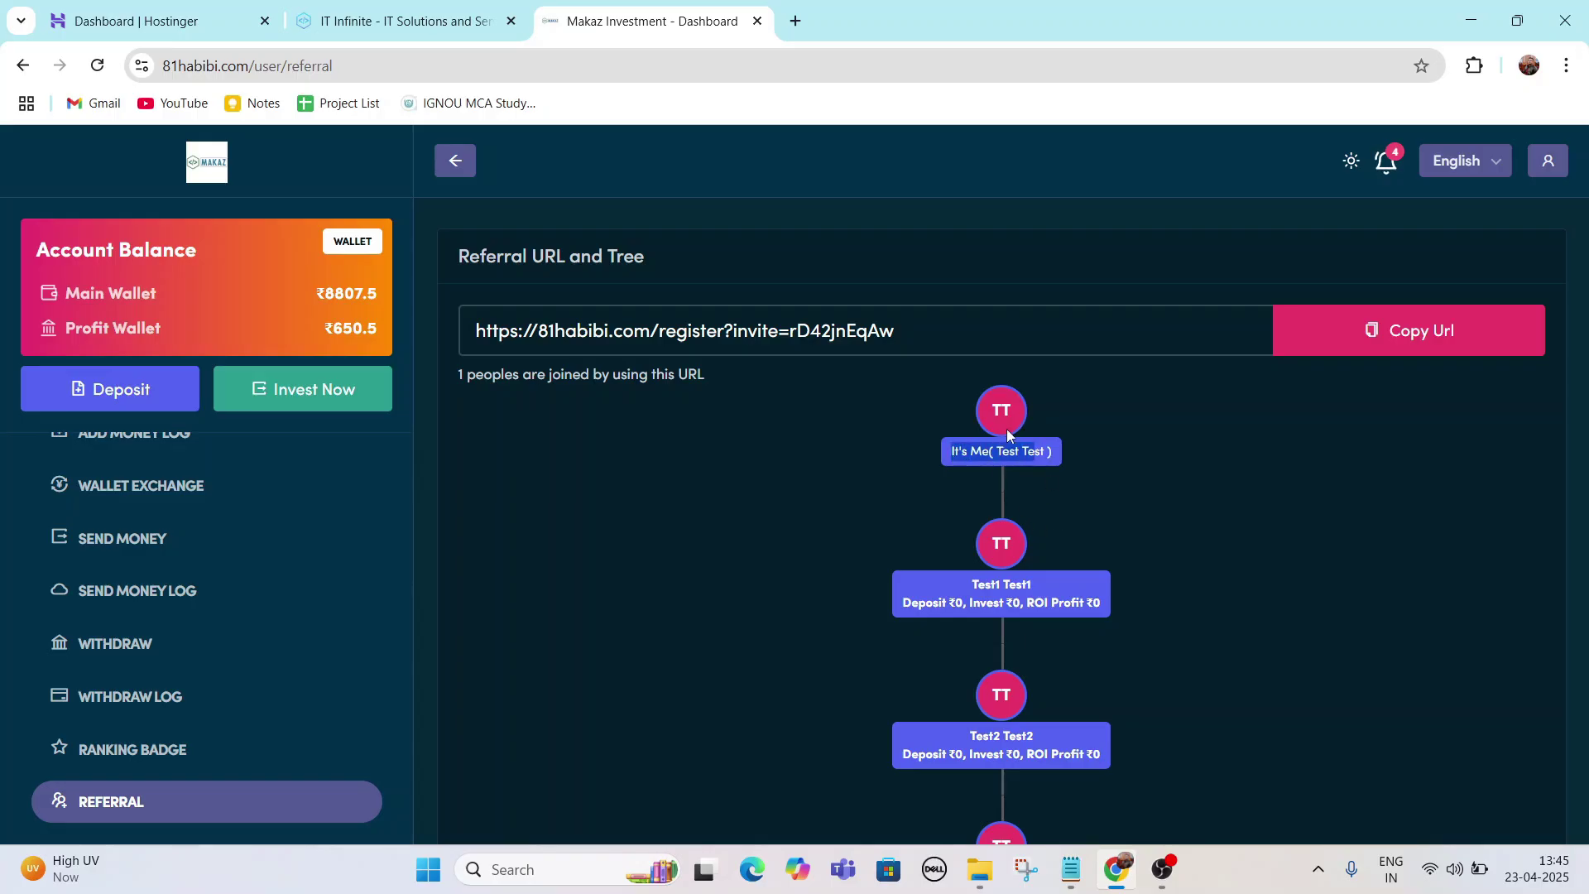
pyautogui.scroll(-1, 1011, 550)
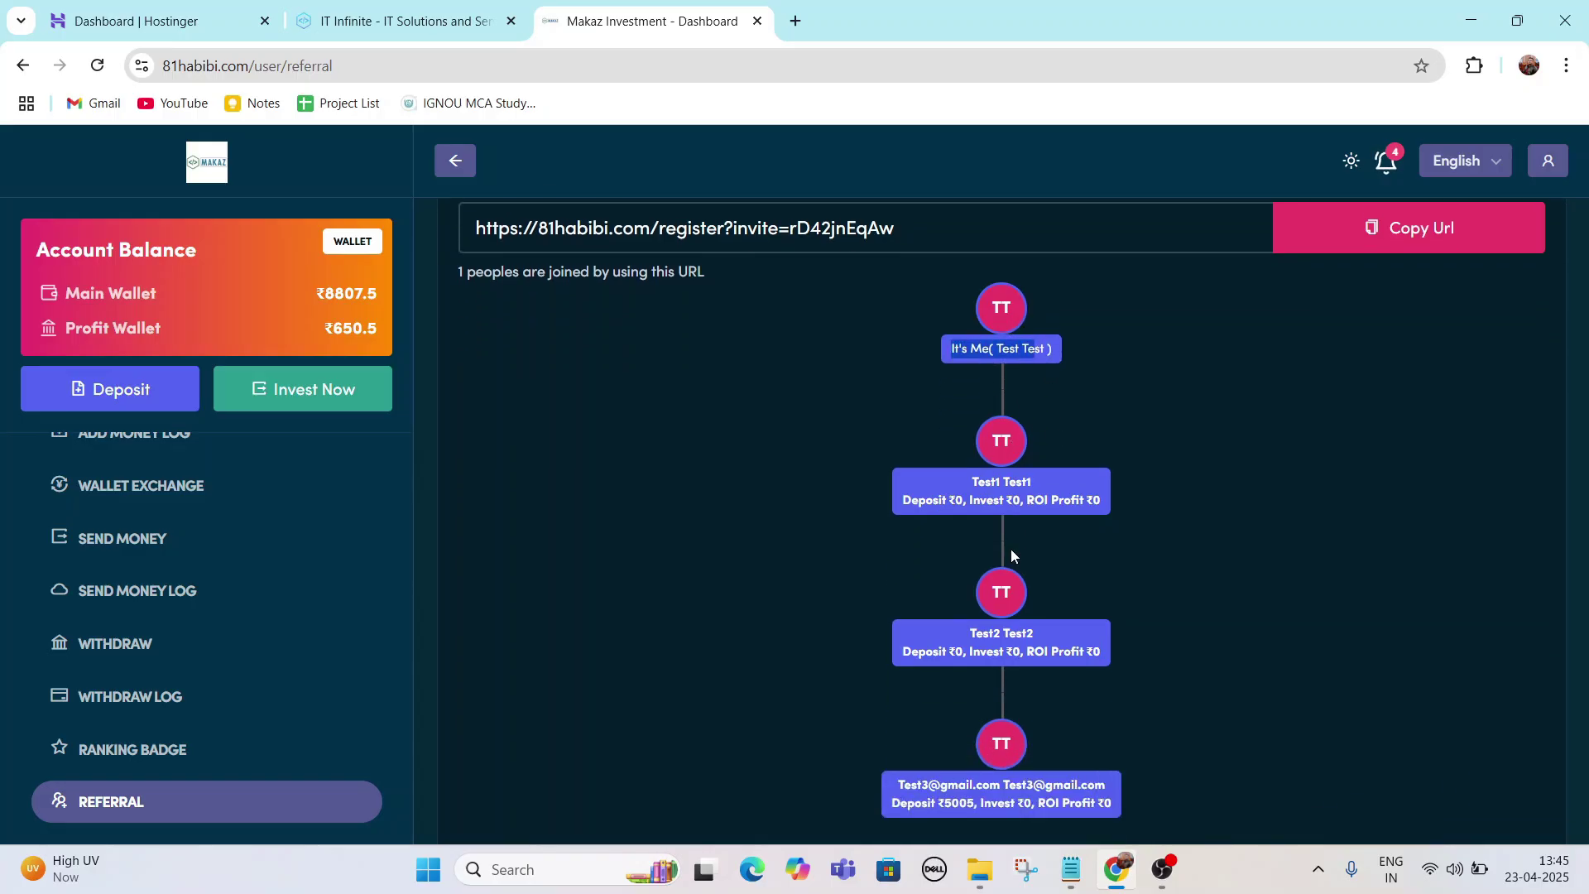
pyautogui.moveTo(902, 501); pyautogui.dragTo(1016, 502)
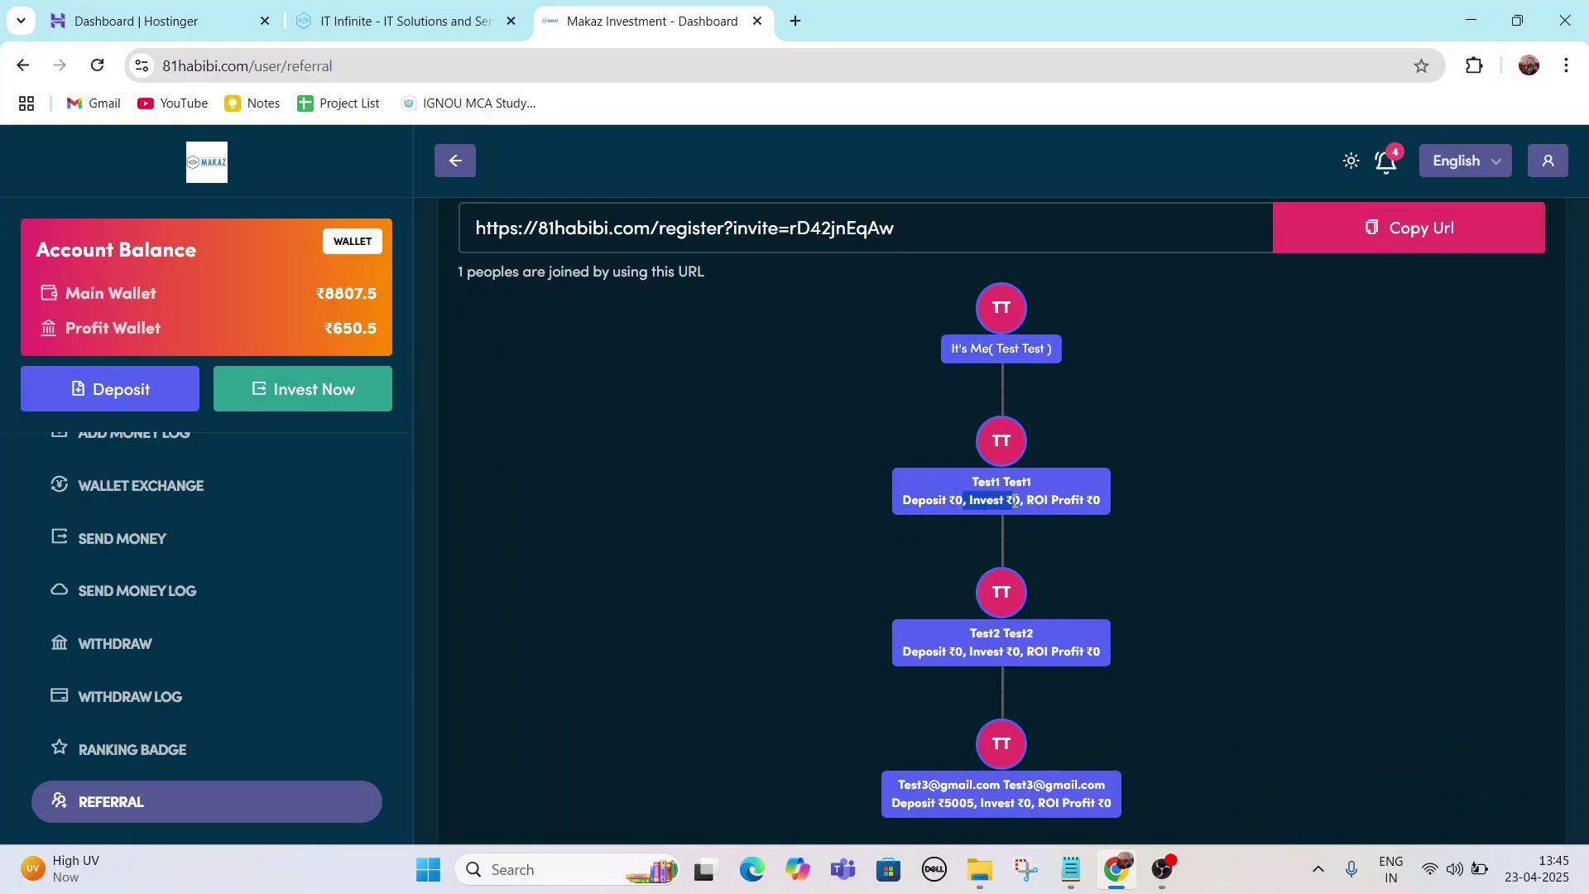
pyautogui.click(1049, 497)
# Scroll down the three-level referral tree to the bottom node, then back to the top.
pyautogui.scroll(-1, 1085, 498)
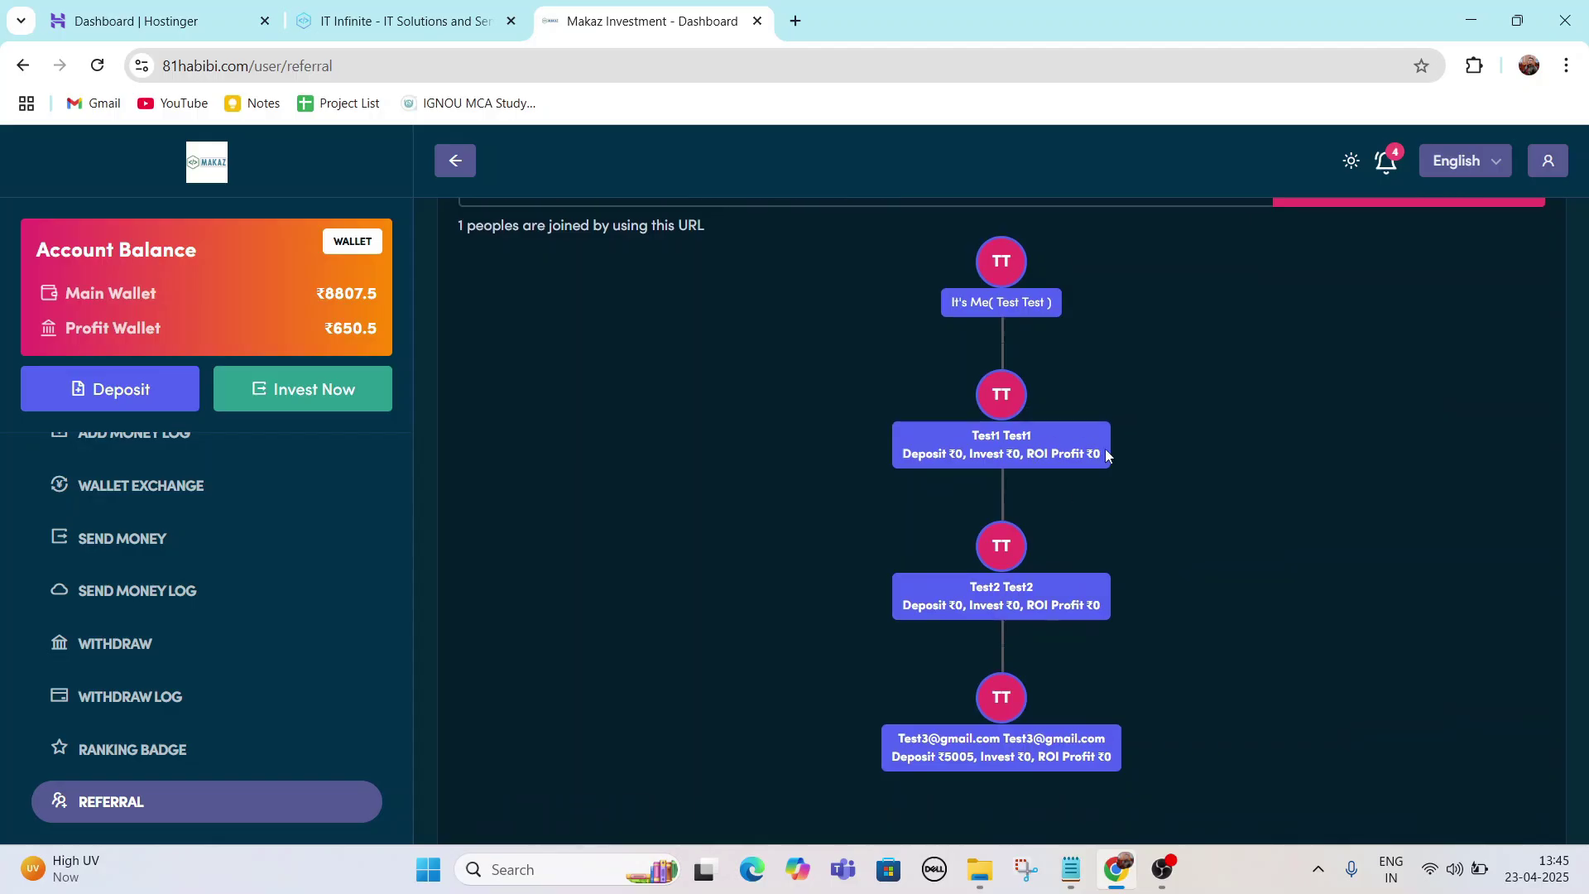
pyautogui.scroll(-2, 1112, 457)
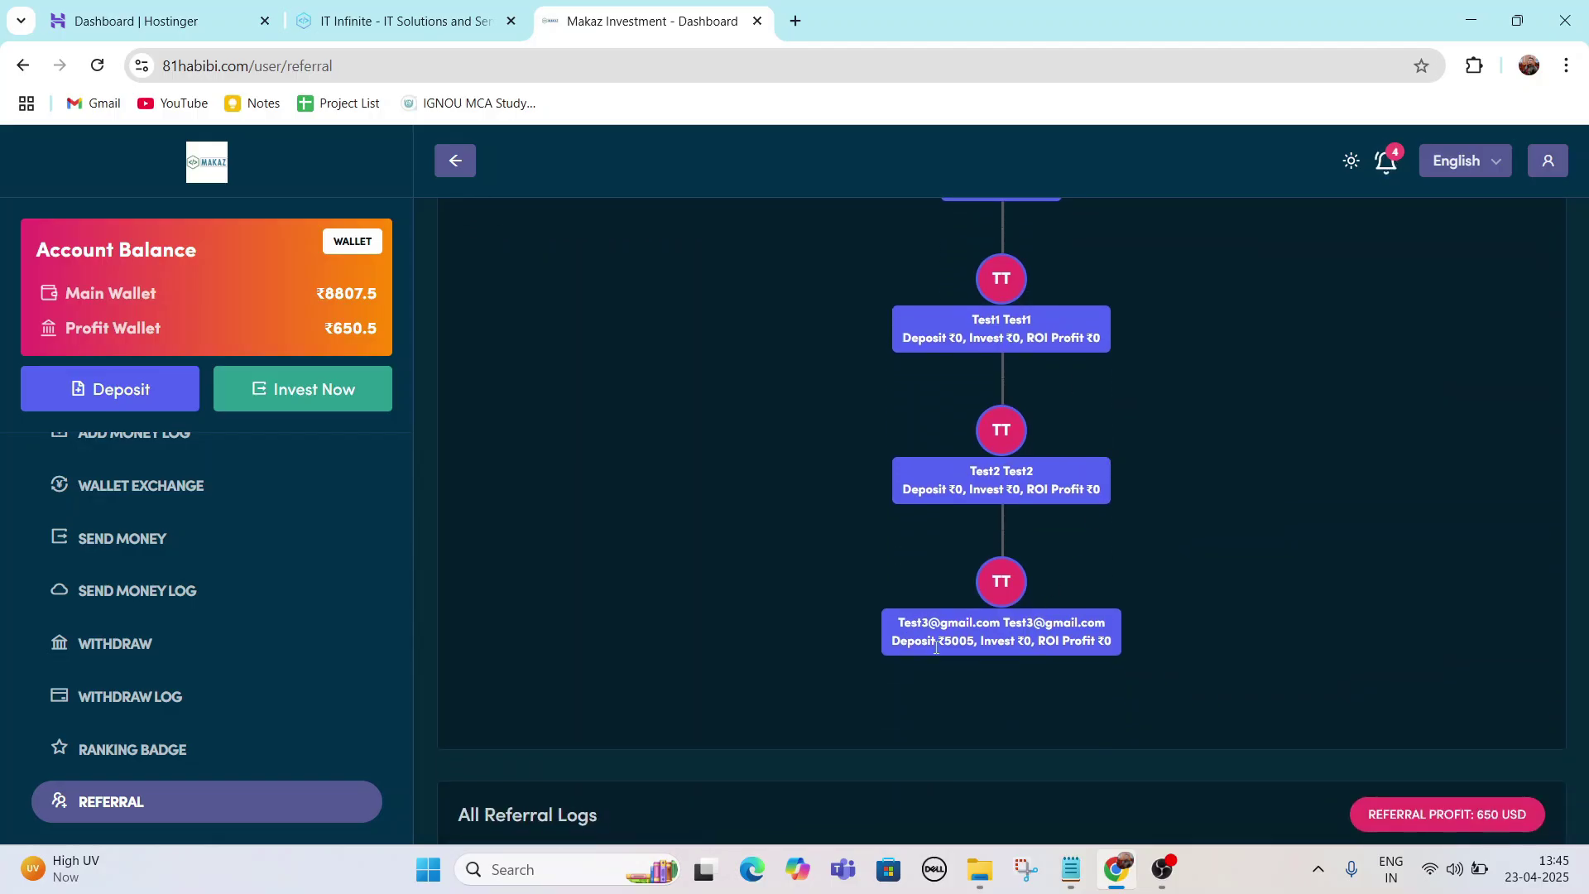
pyautogui.moveTo(1096, 602); pyautogui.dragTo(1093, 639)
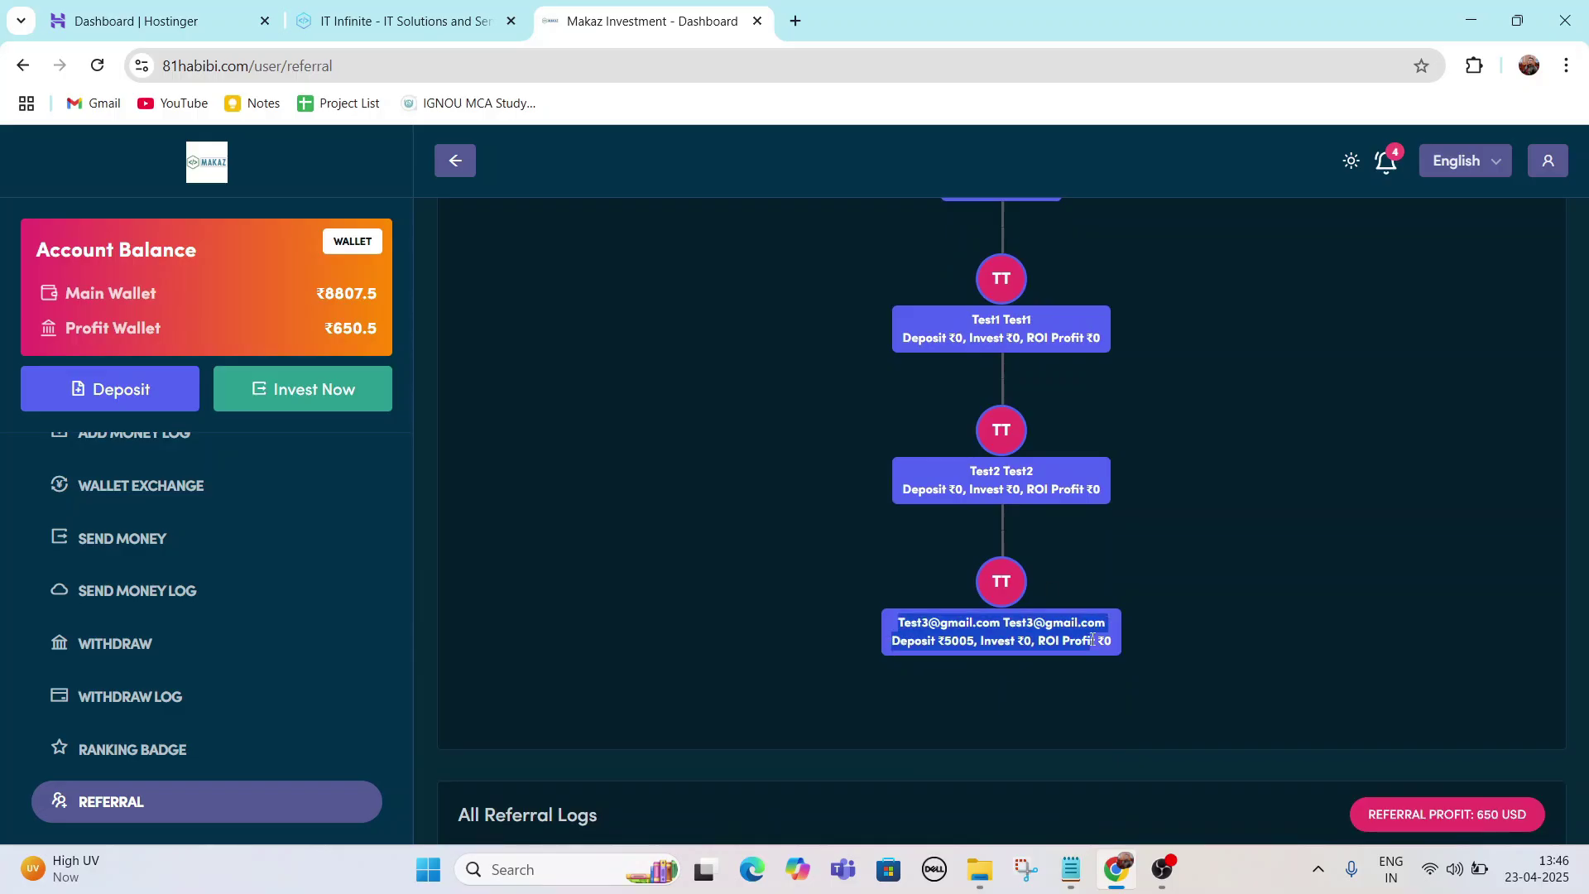
pyautogui.moveTo(919, 638)
pyautogui.mouseDown()
pyautogui.moveTo(895, 596)
pyautogui.moveTo(894, 657)
pyautogui.mouseUp()
pyautogui.click(894, 658)
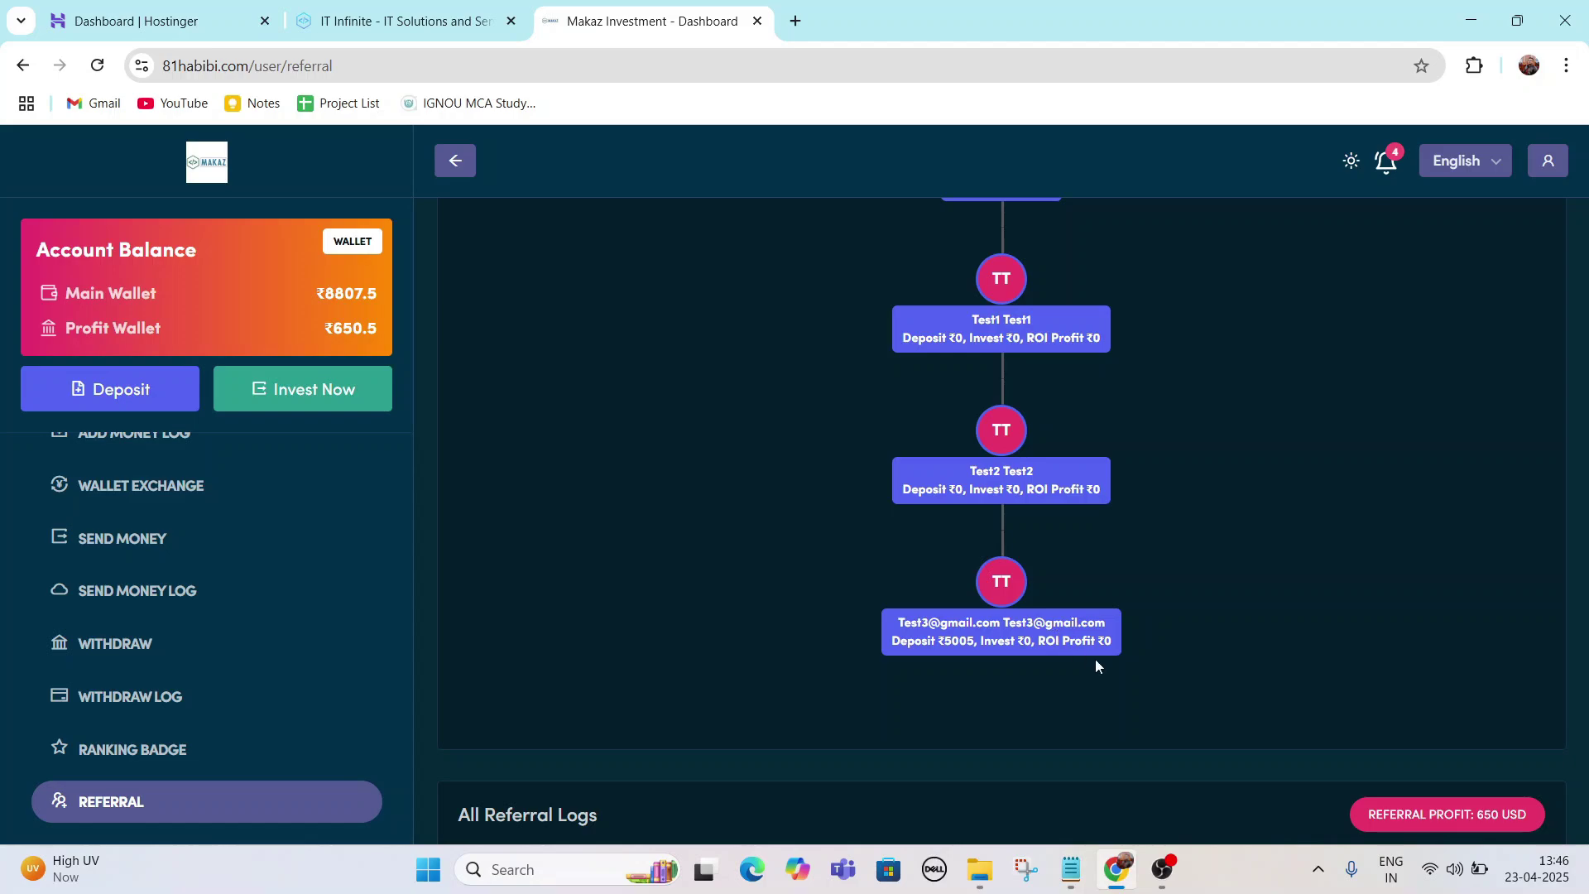
pyautogui.scroll(3, 1109, 638)
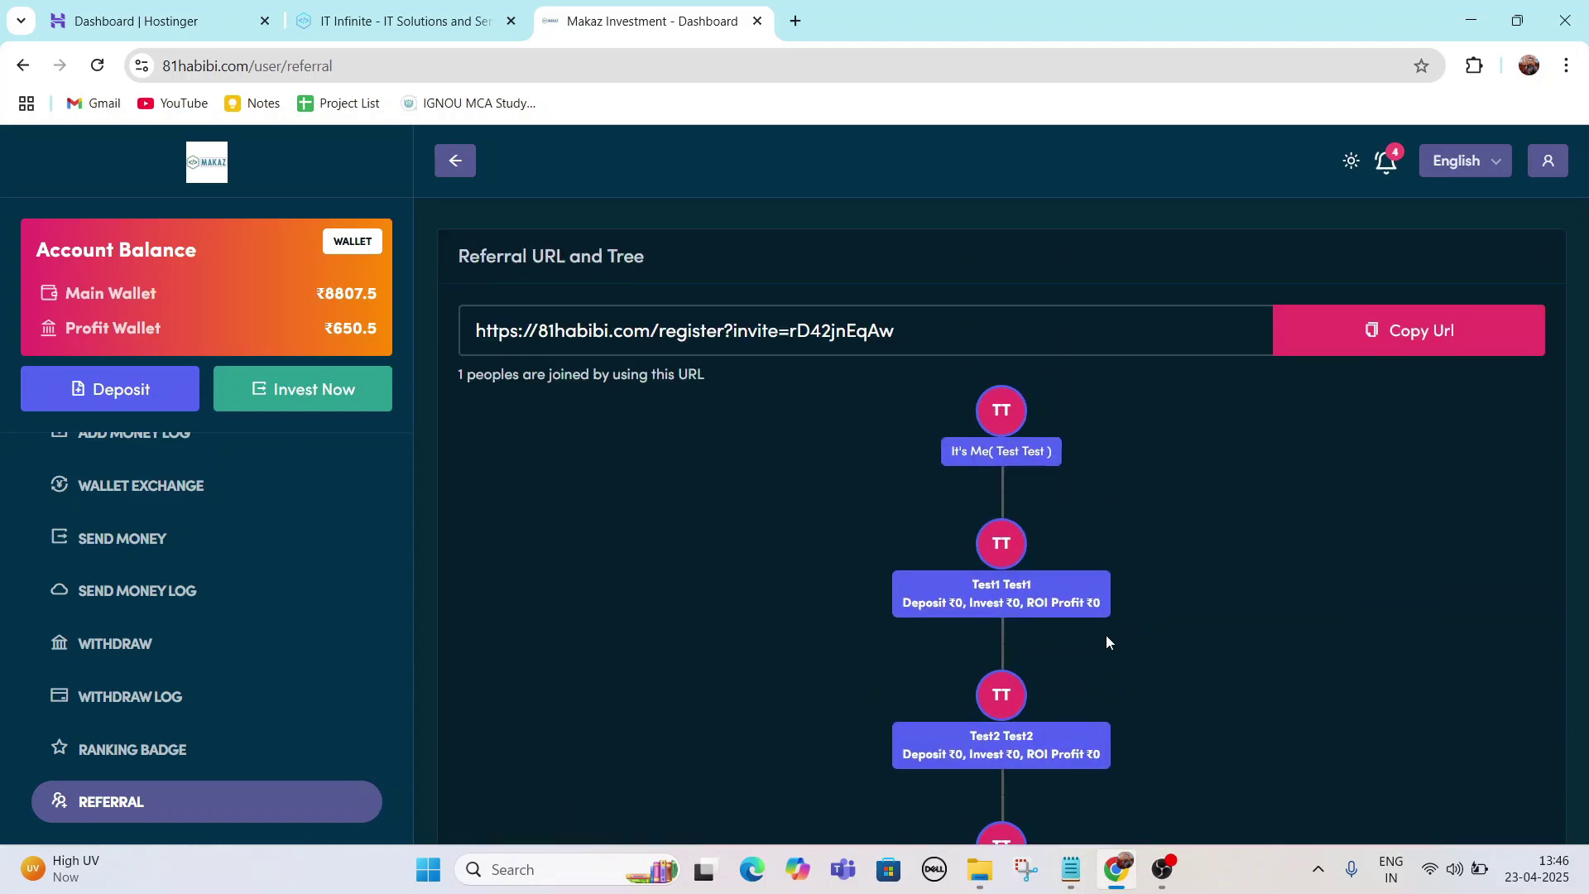
pyautogui.scroll(-1, 1106, 635)
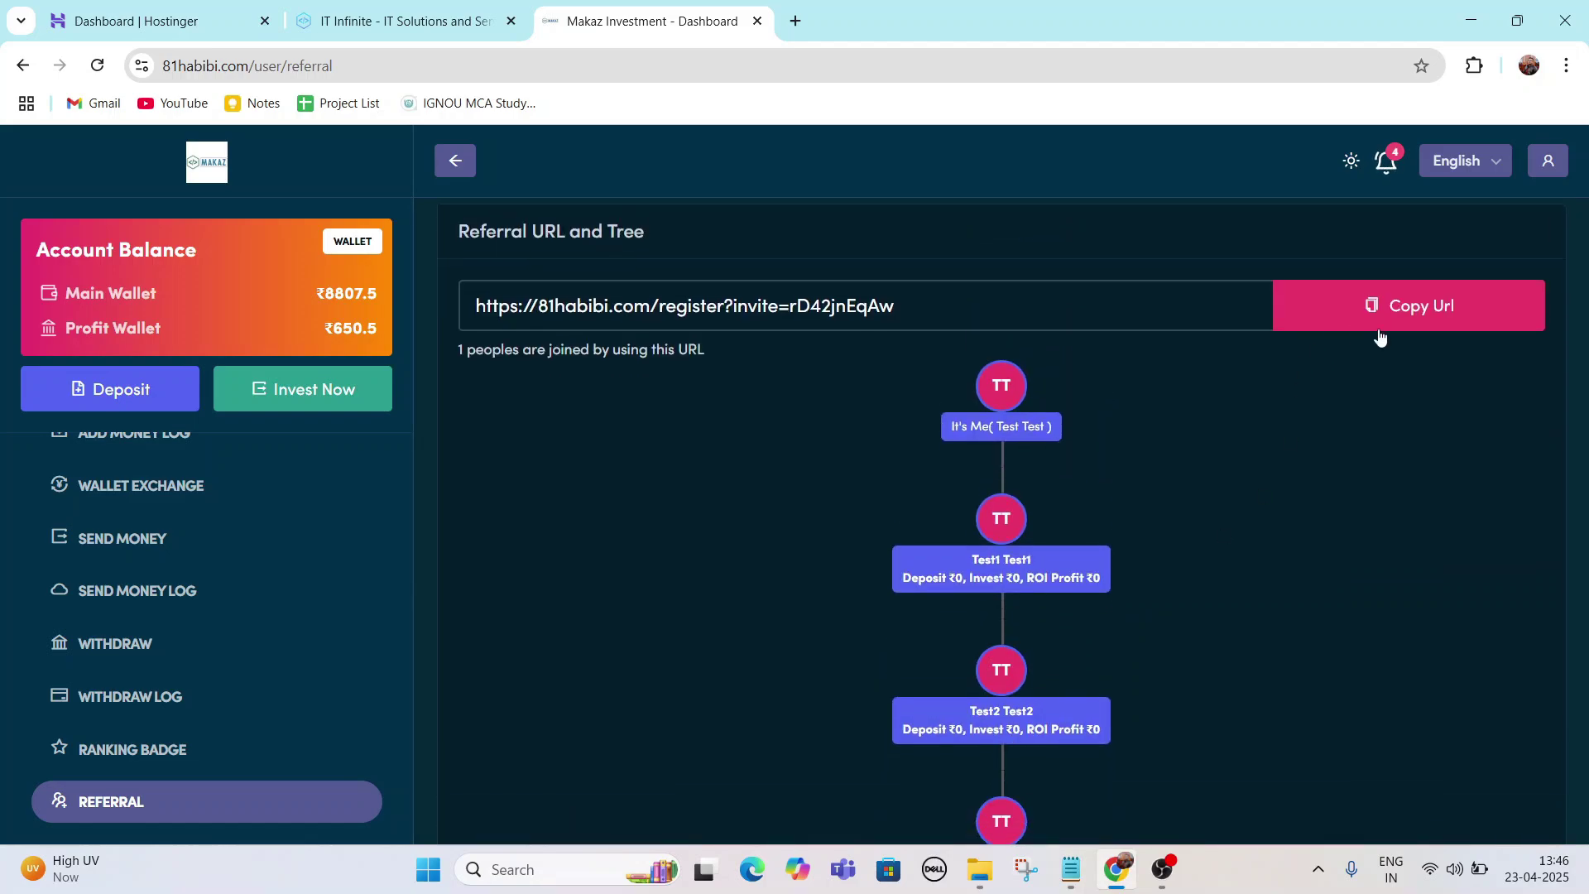
pyautogui.scroll(1, 964, 483)
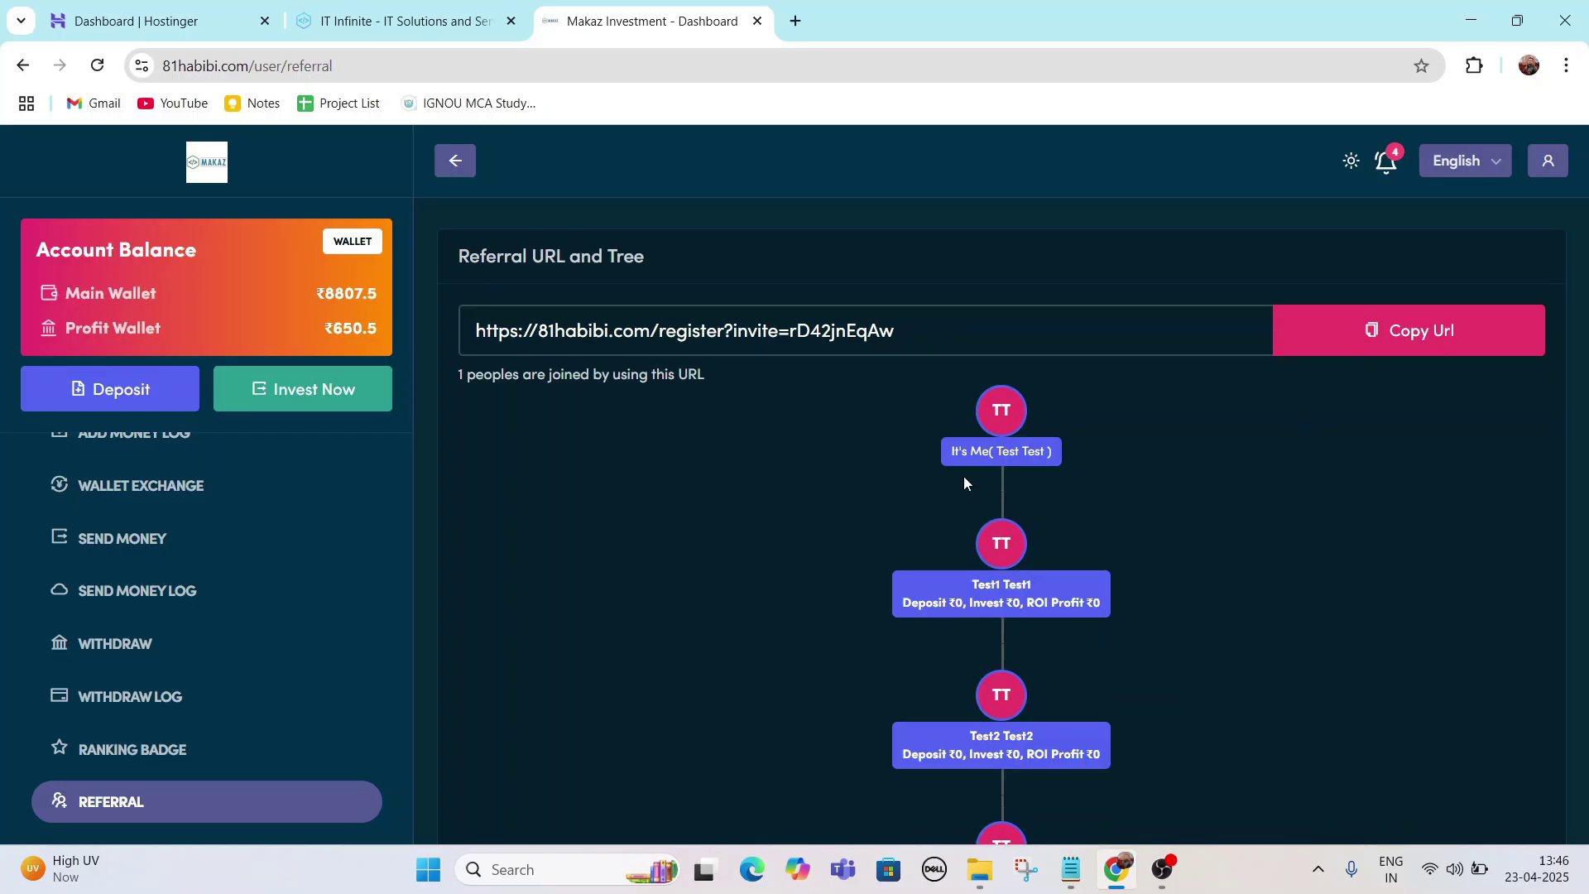
pyautogui.scroll(-2, 963, 484)
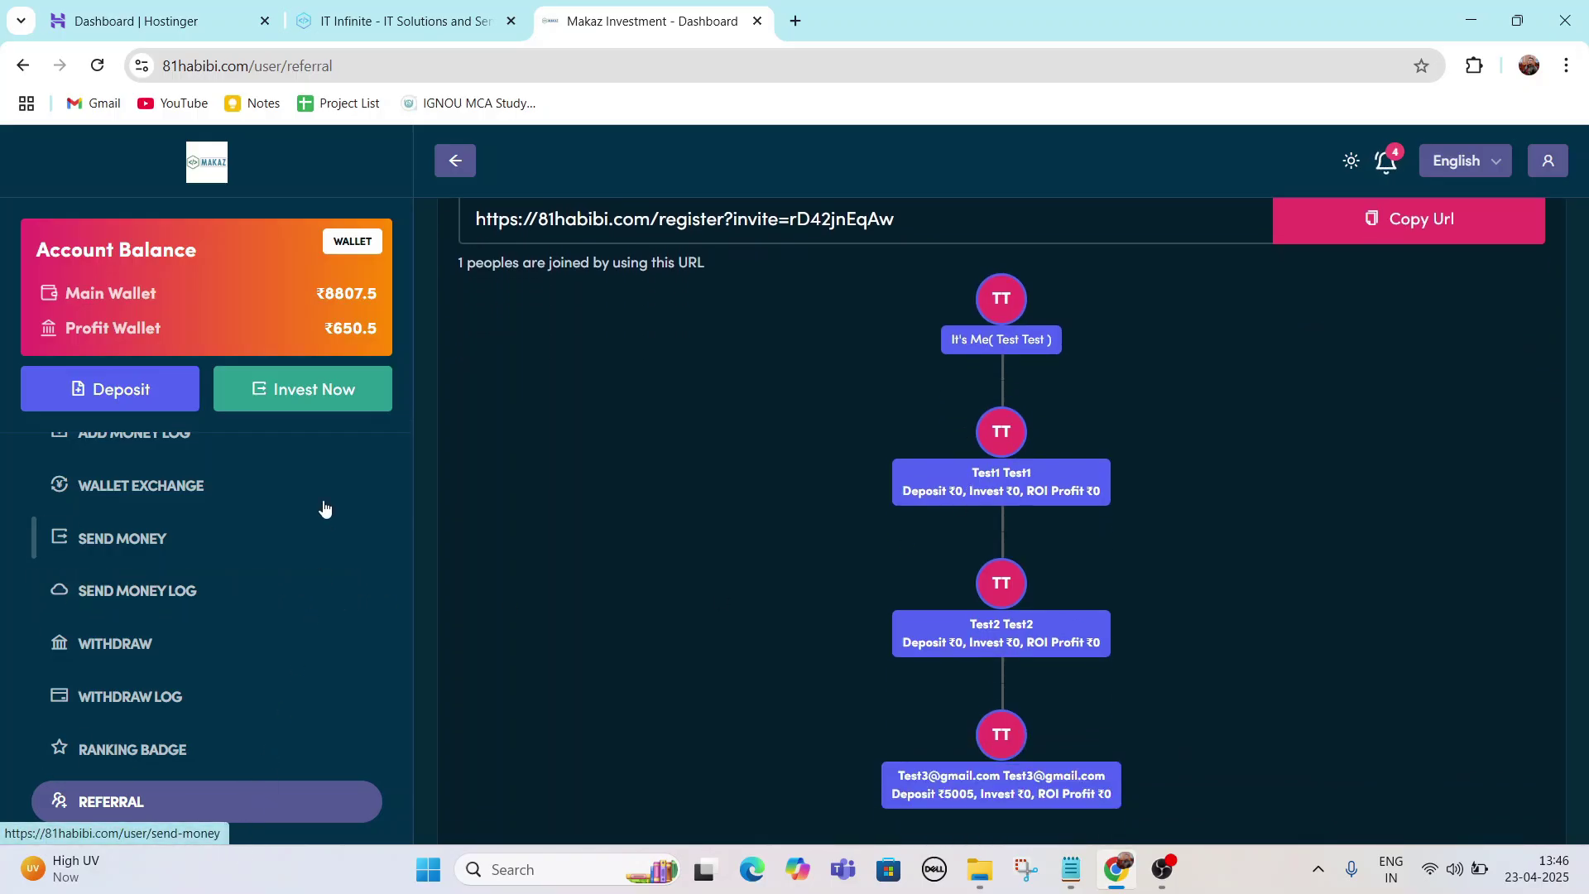
pyautogui.scroll(4, 324, 508)
pyautogui.scroll(1, 324, 508)
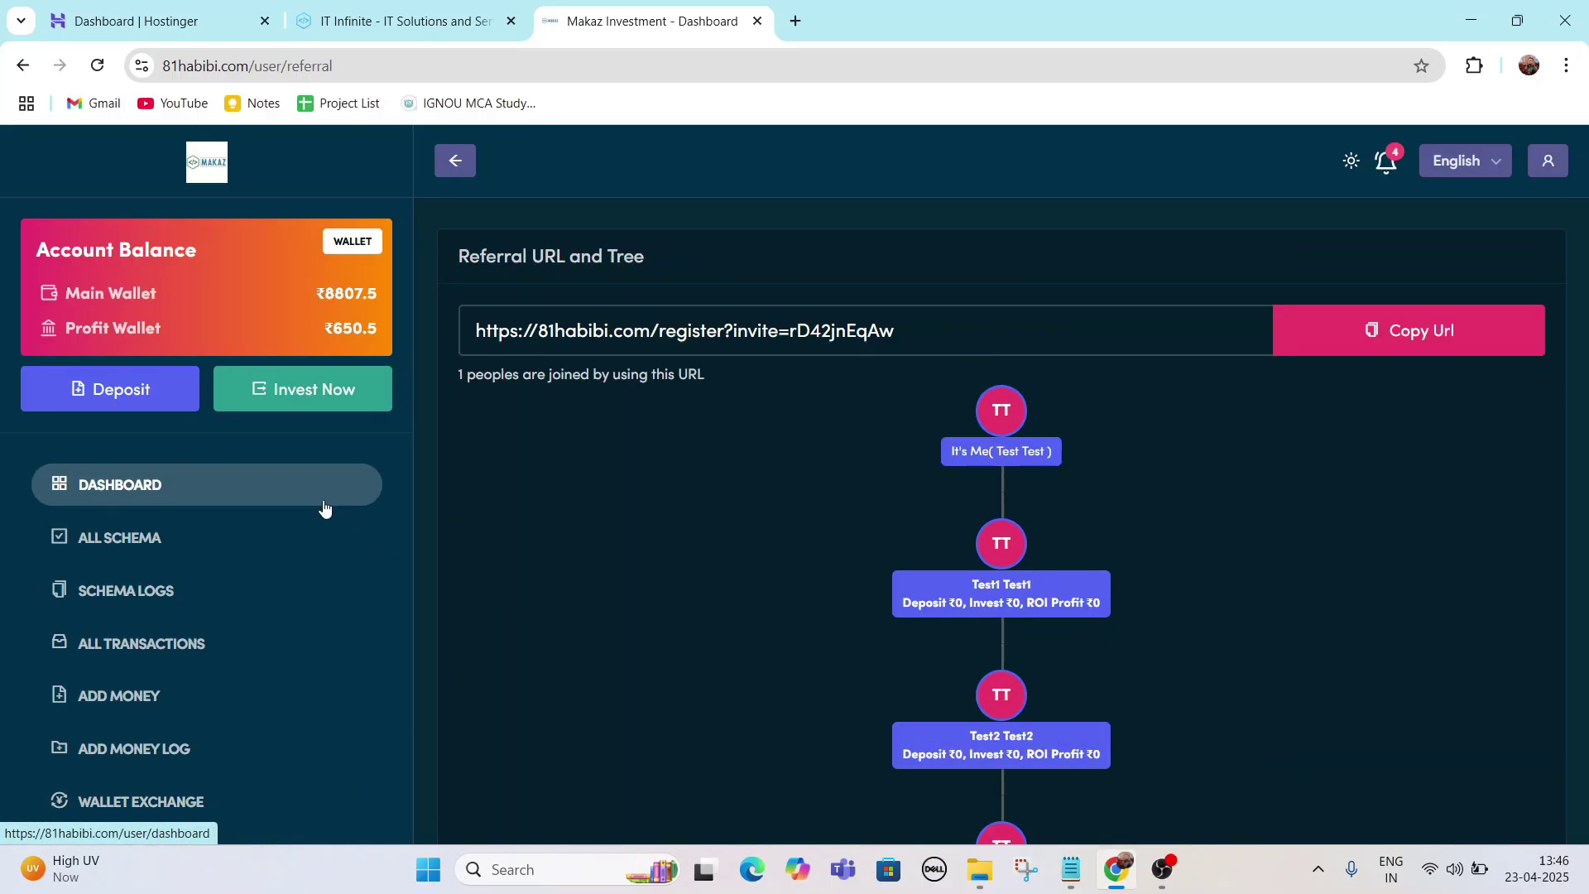
# Visit the dashboard and public home page, then log out of the user account.
pyautogui.click(222, 483)
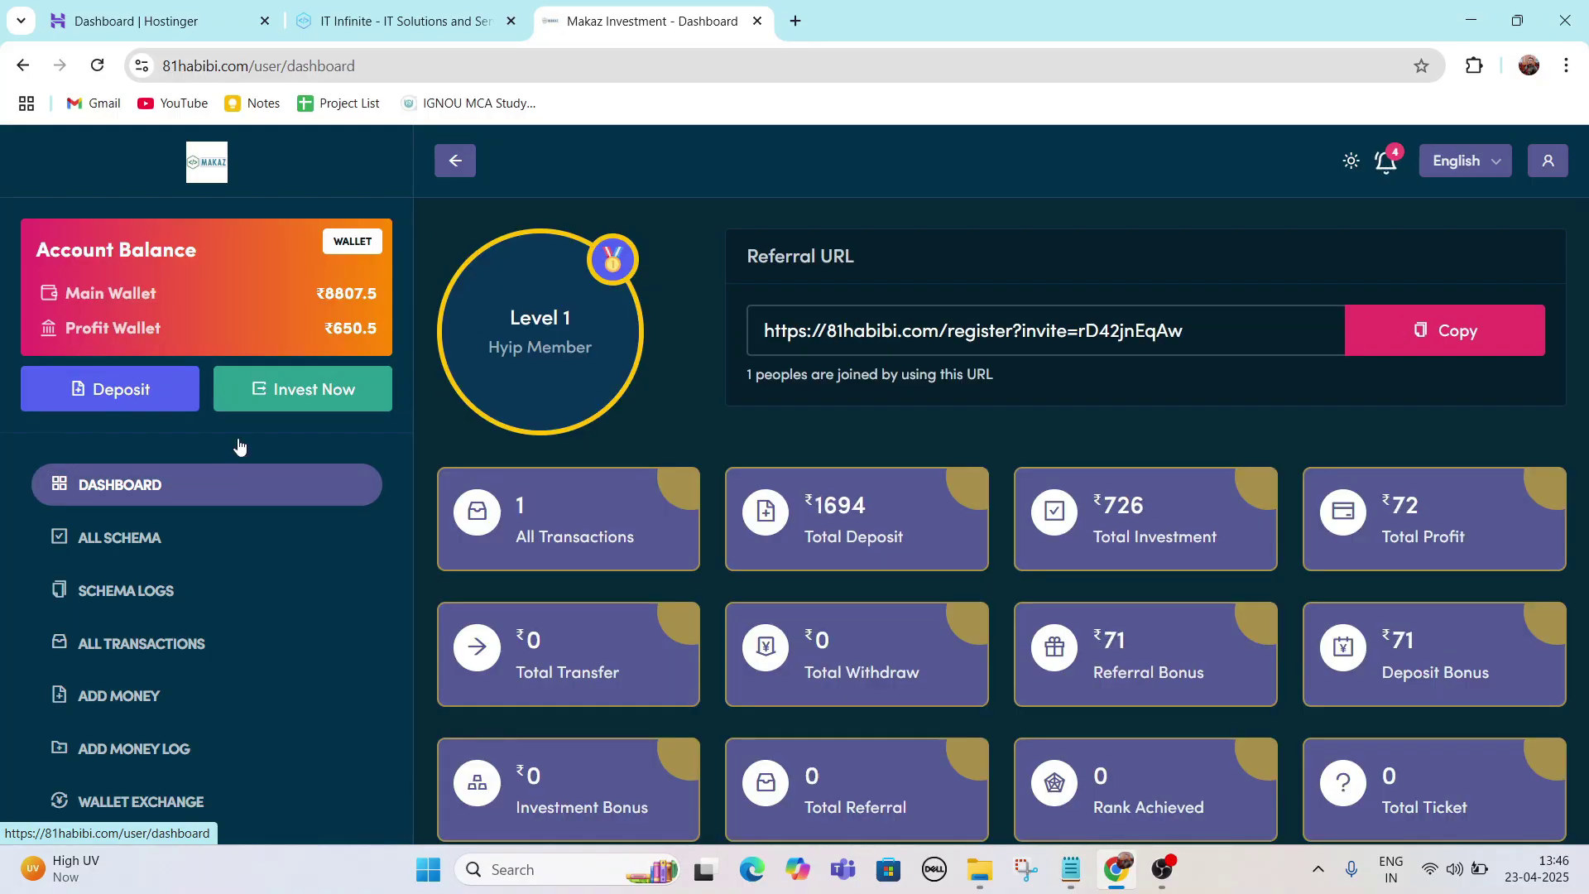
pyautogui.click(230, 163)
pyautogui.scroll(-15, 599, 618)
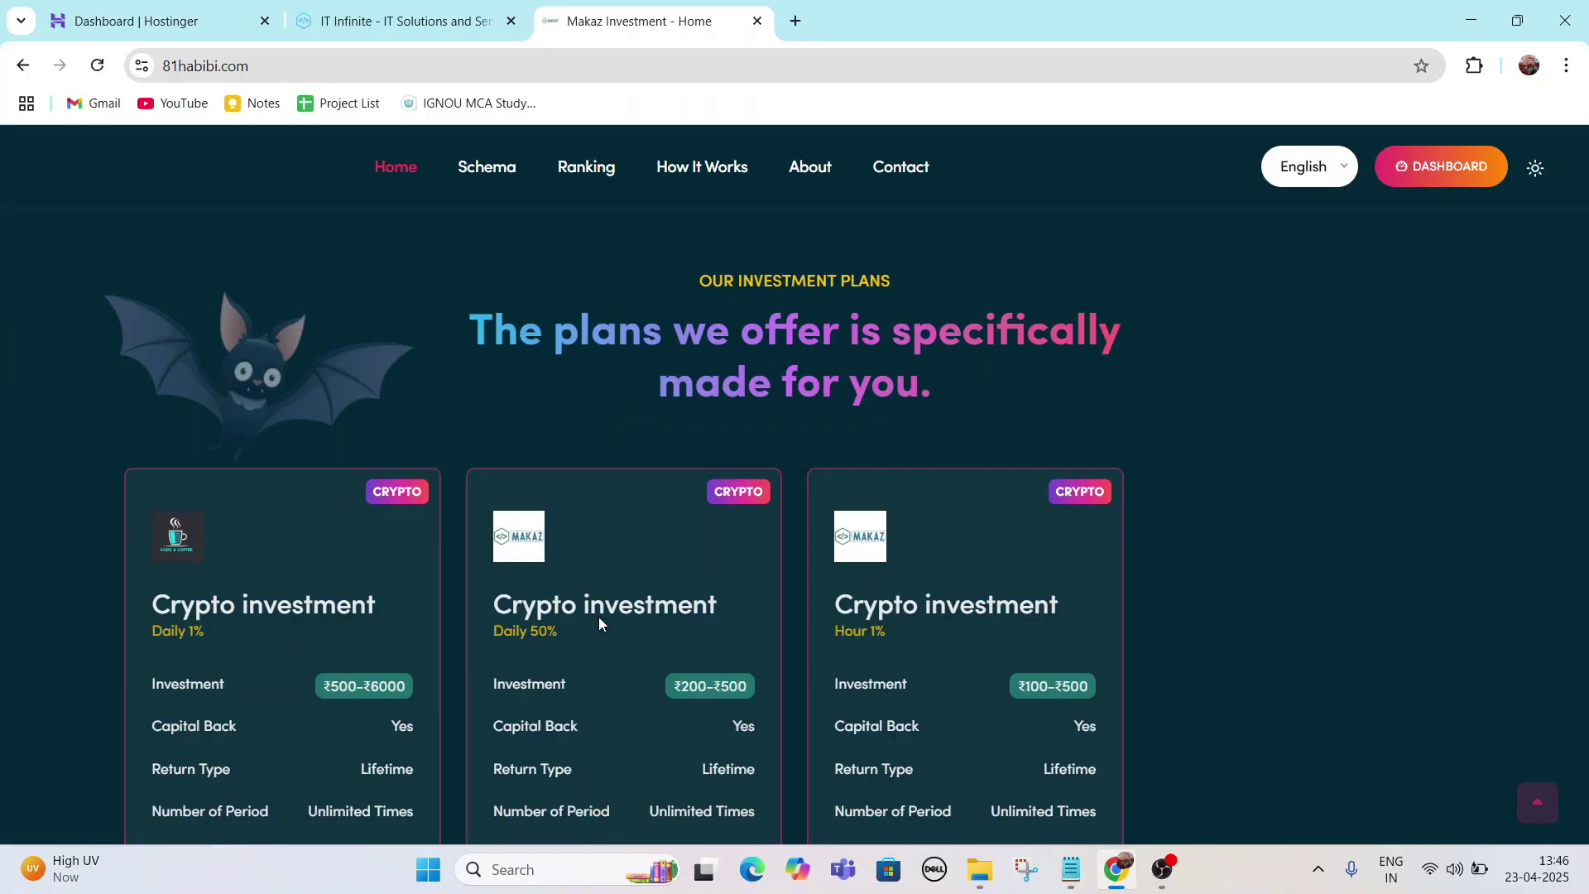
pyautogui.scroll(15, 600, 617)
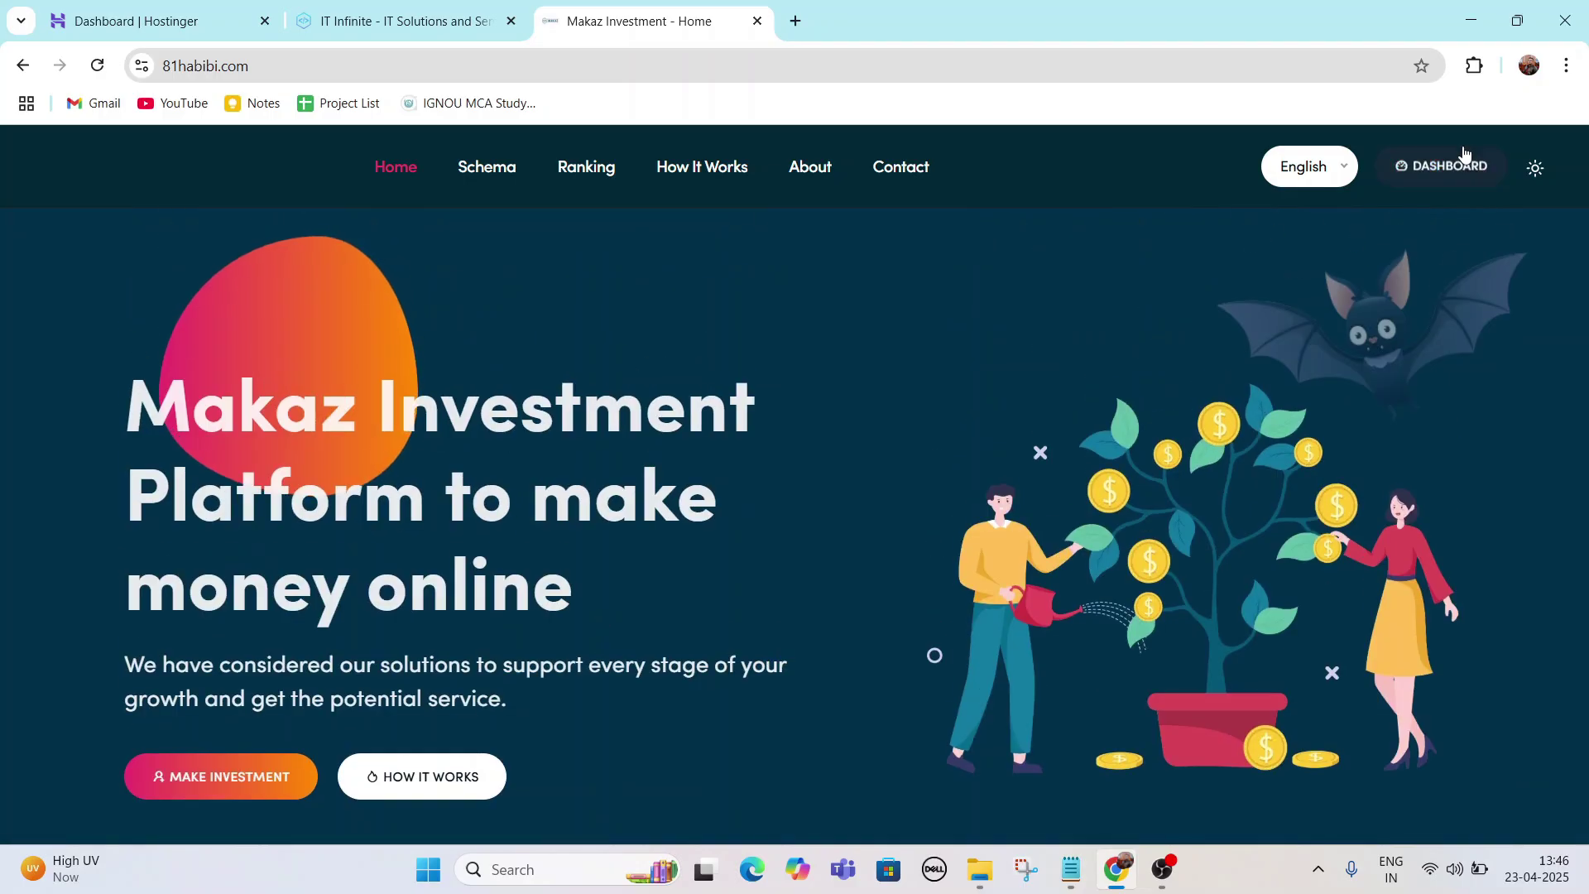
pyautogui.click(1445, 157)
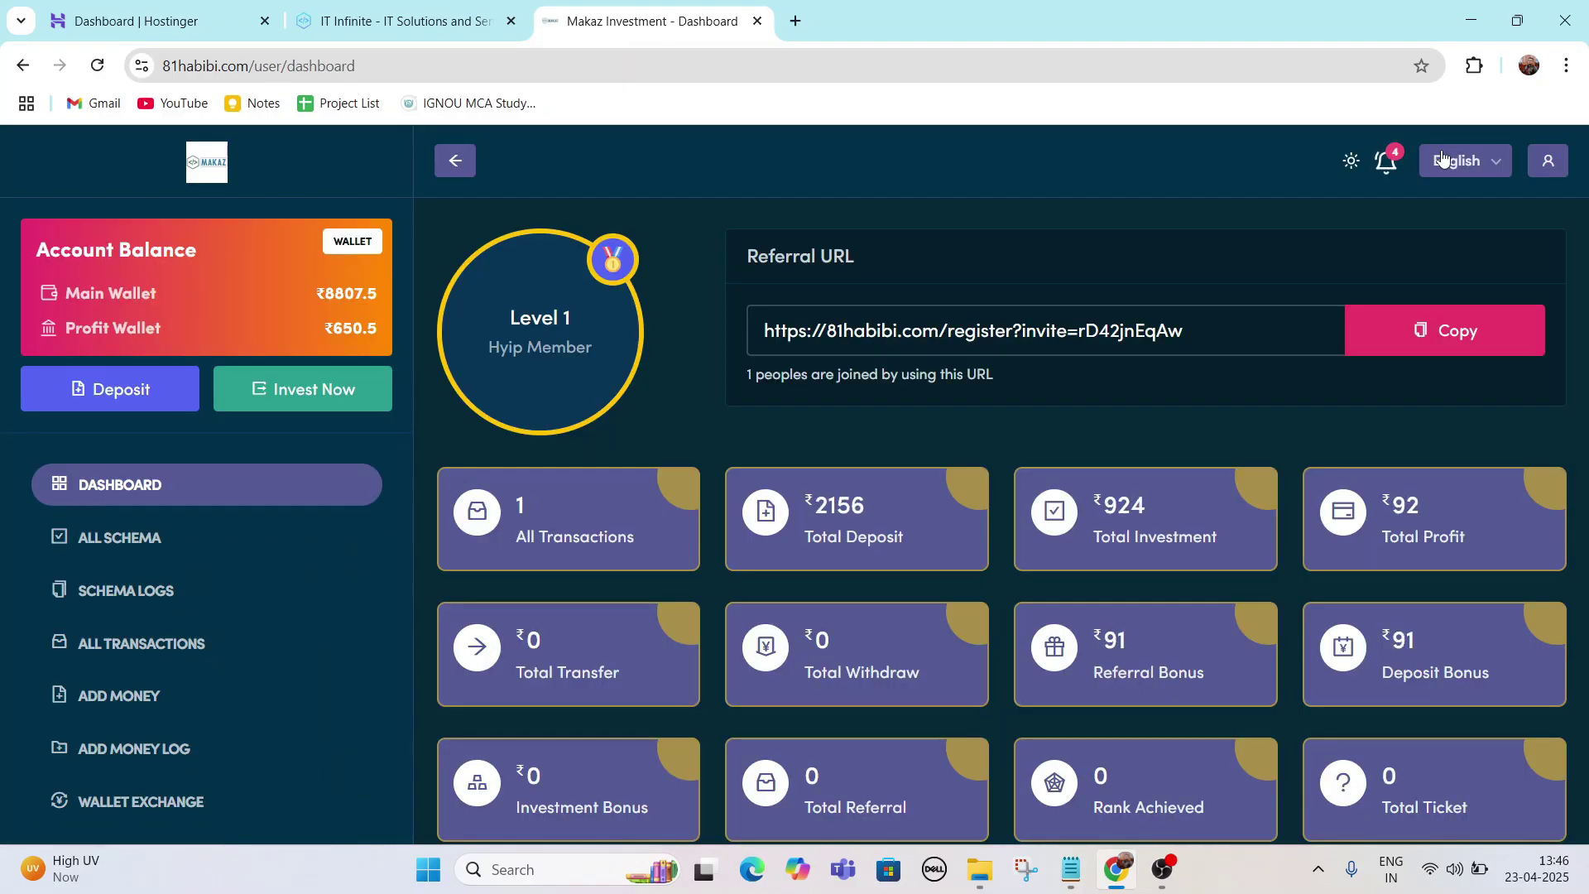
pyautogui.click(1546, 161)
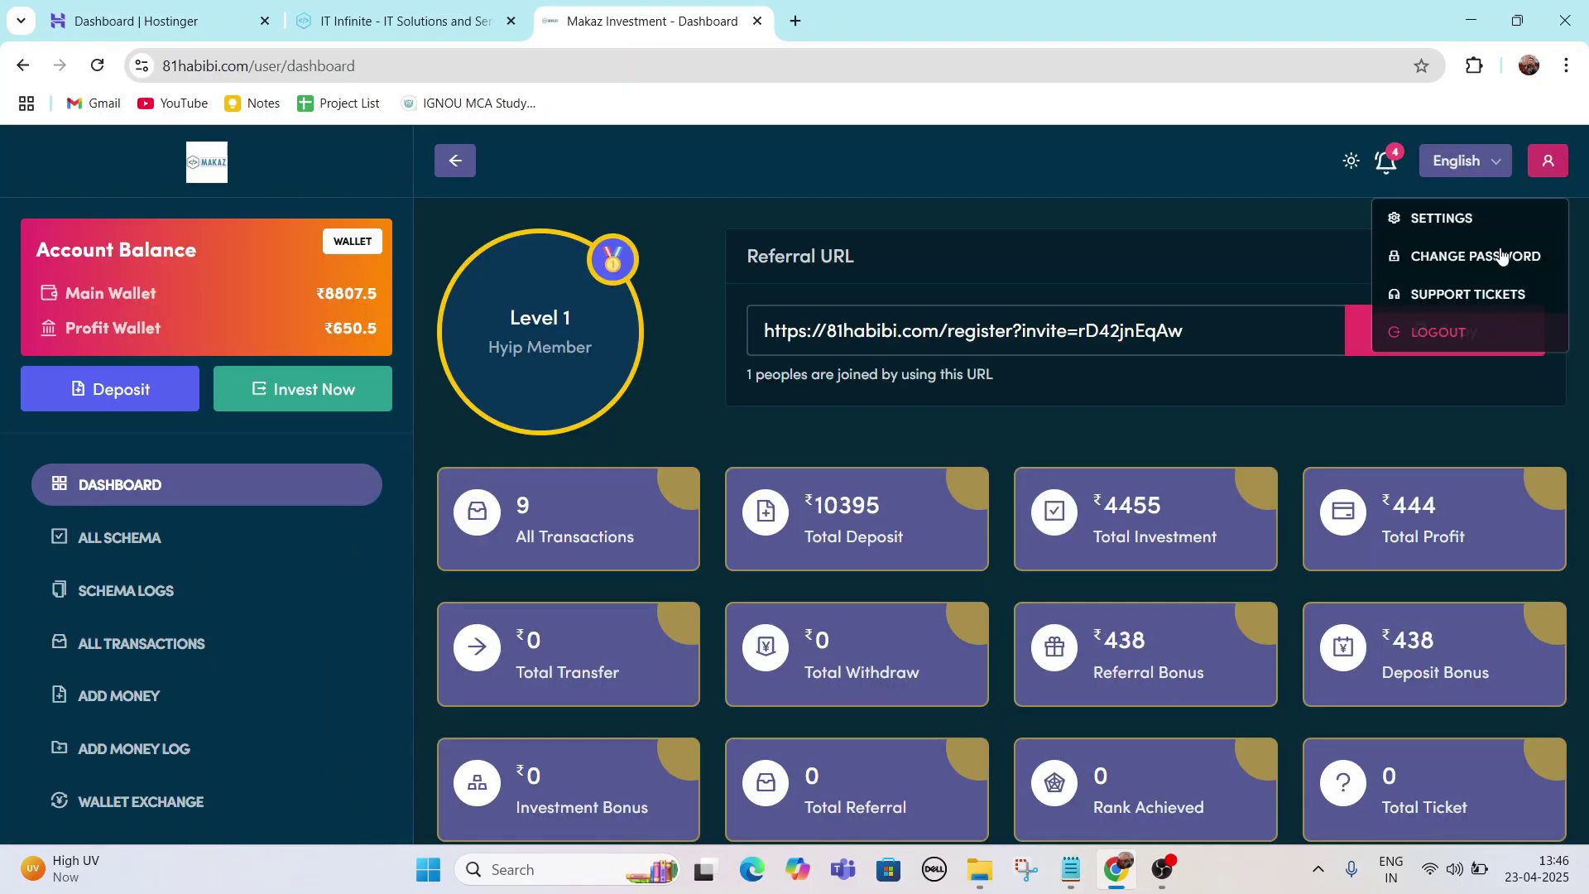
pyautogui.click(1428, 331)
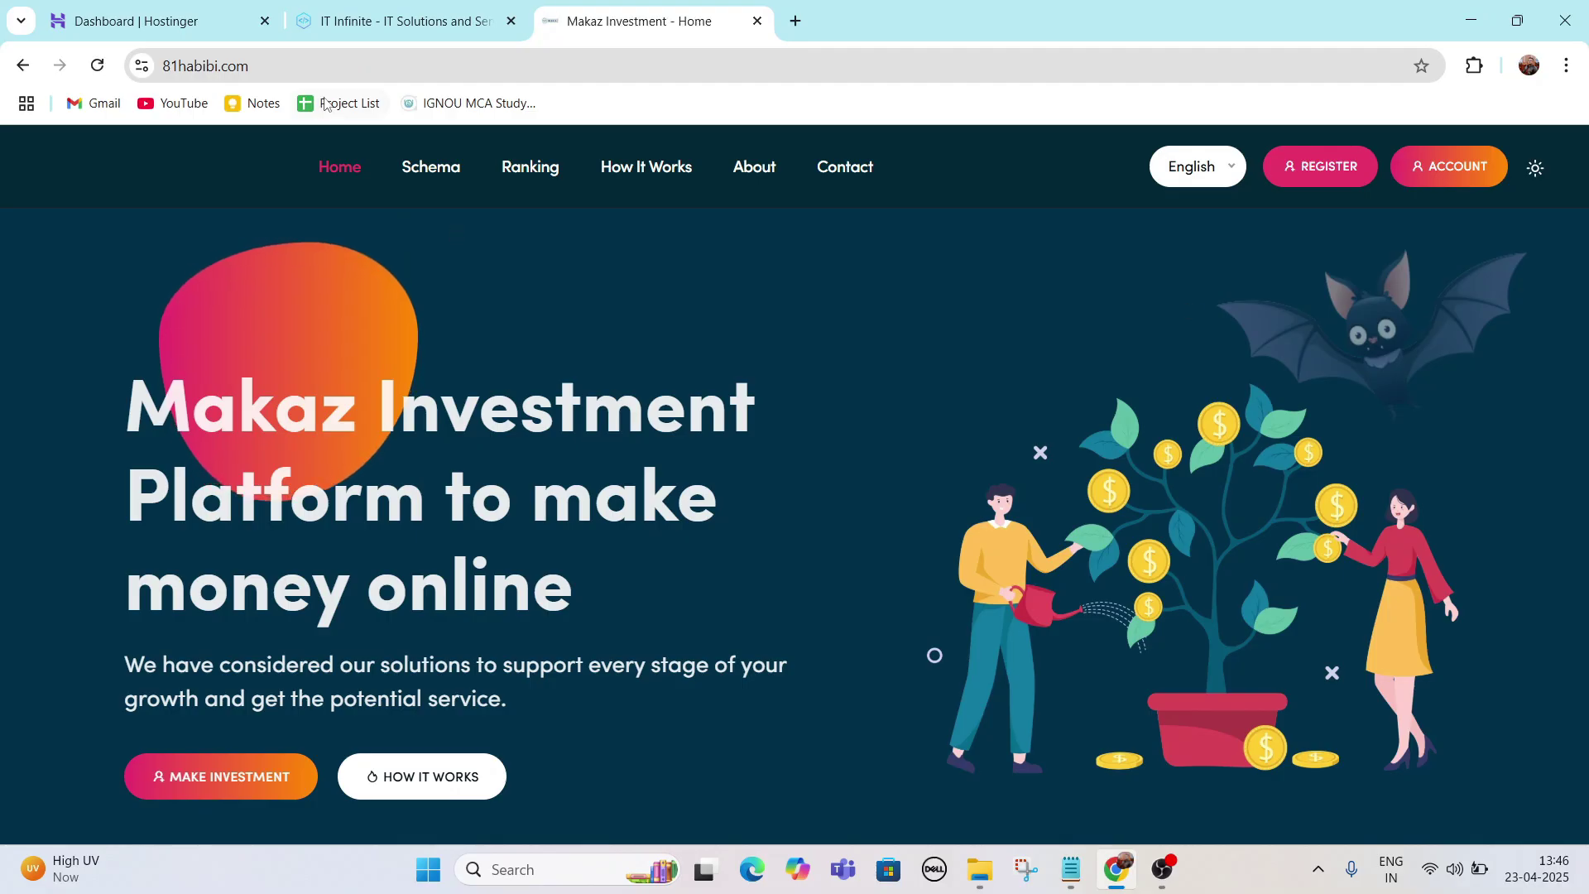
# Append admin/ to the site address to load the admin login page.
pyautogui.click(309, 67)
pyautogui.click(309, 66)
pyautogui.write('ad')
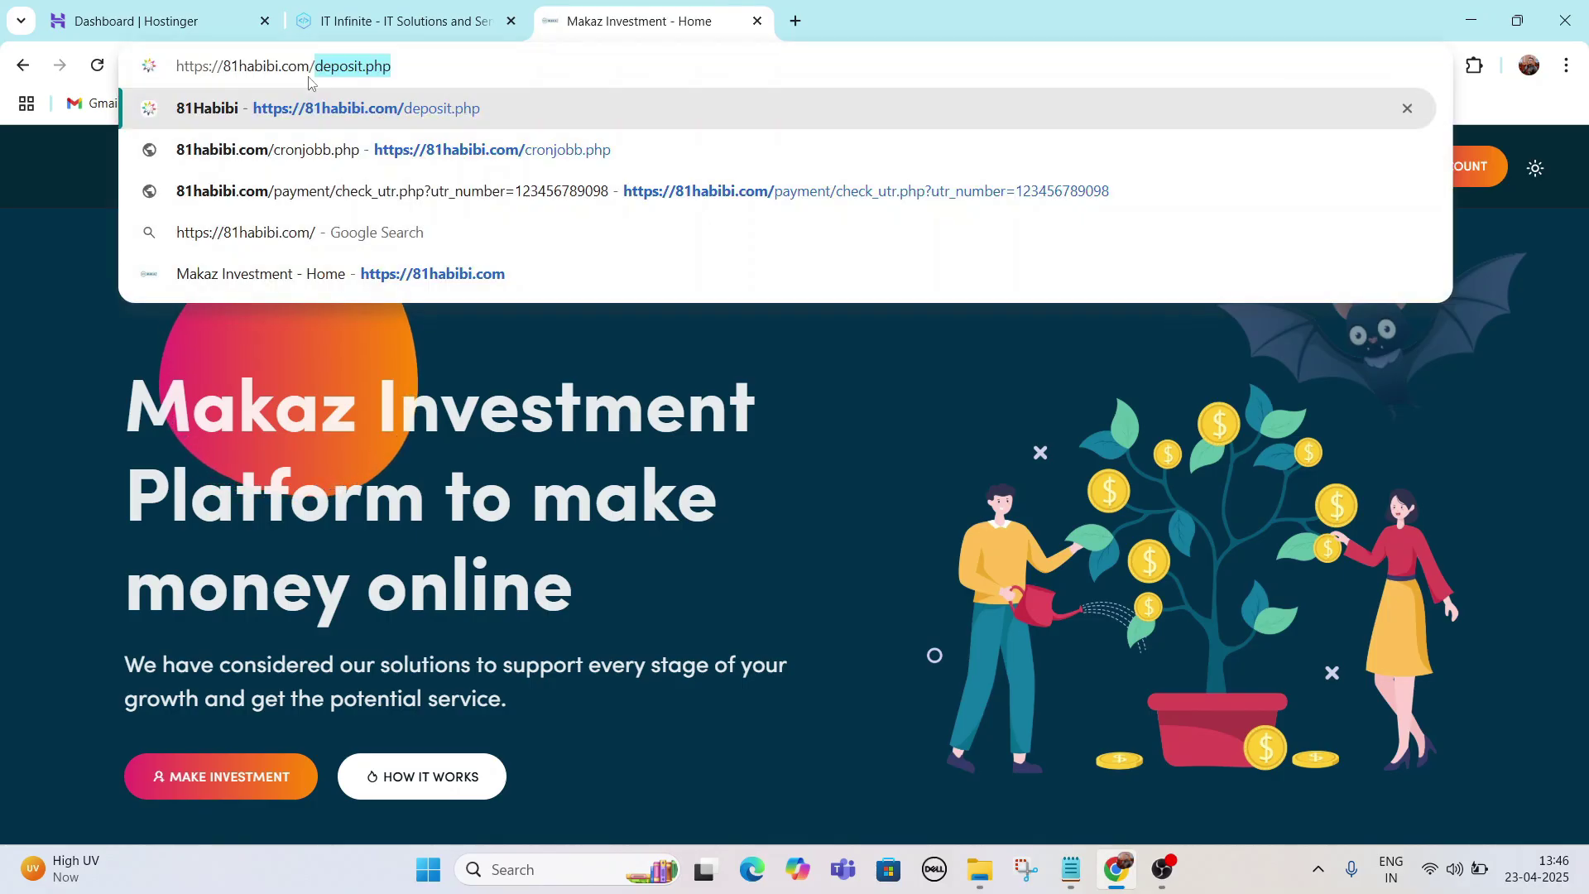
pyautogui.write('min/')
pyautogui.press('Return')
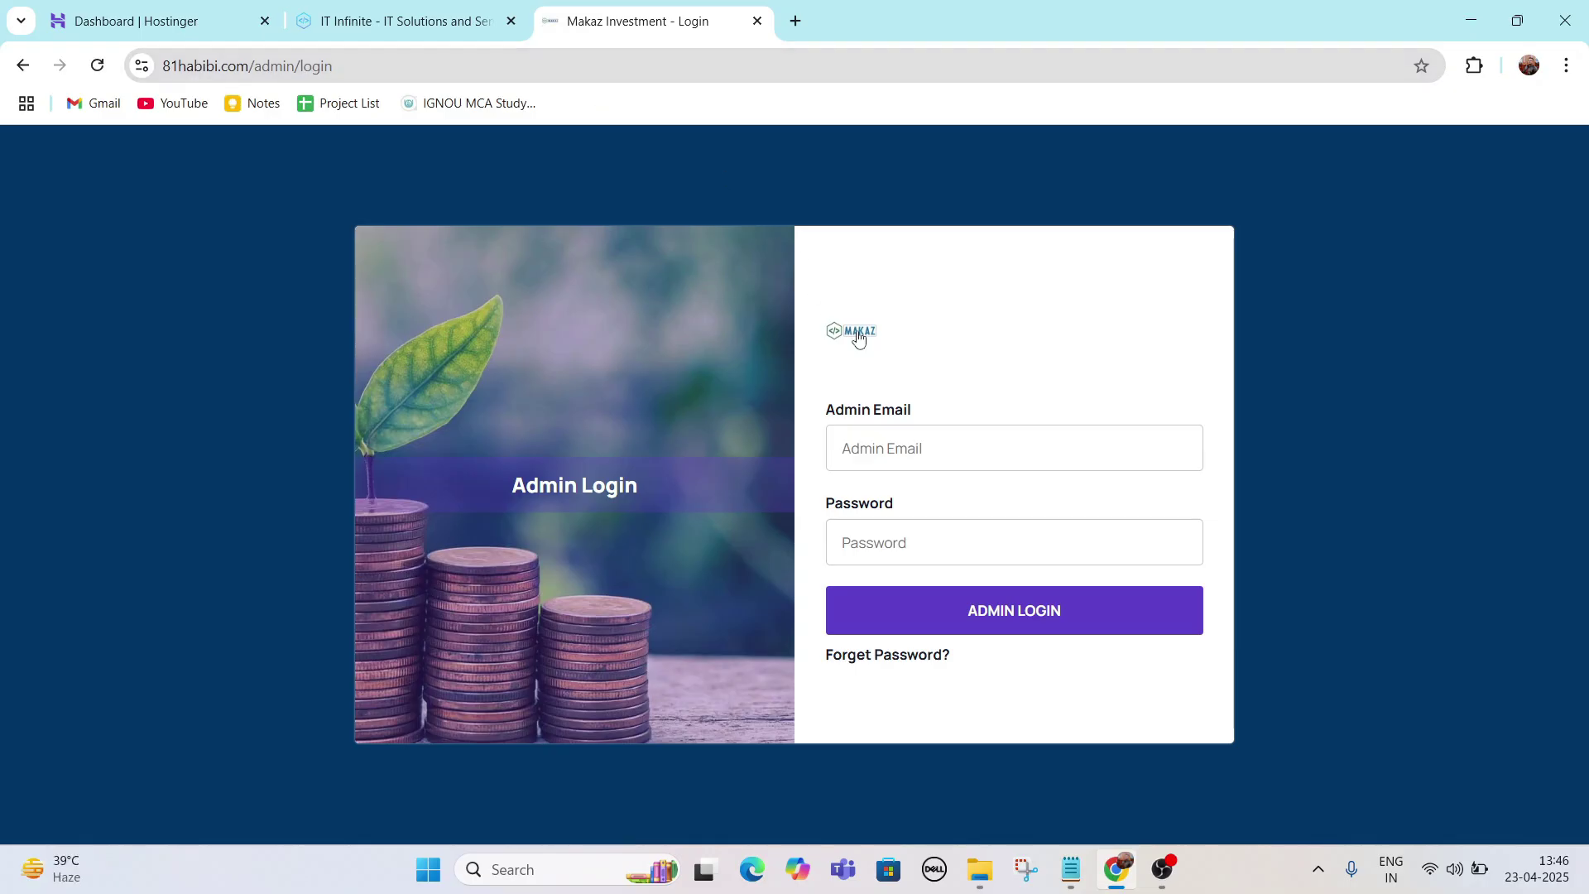
pyautogui.click(914, 447)
pyautogui.write('test@gmail.com')
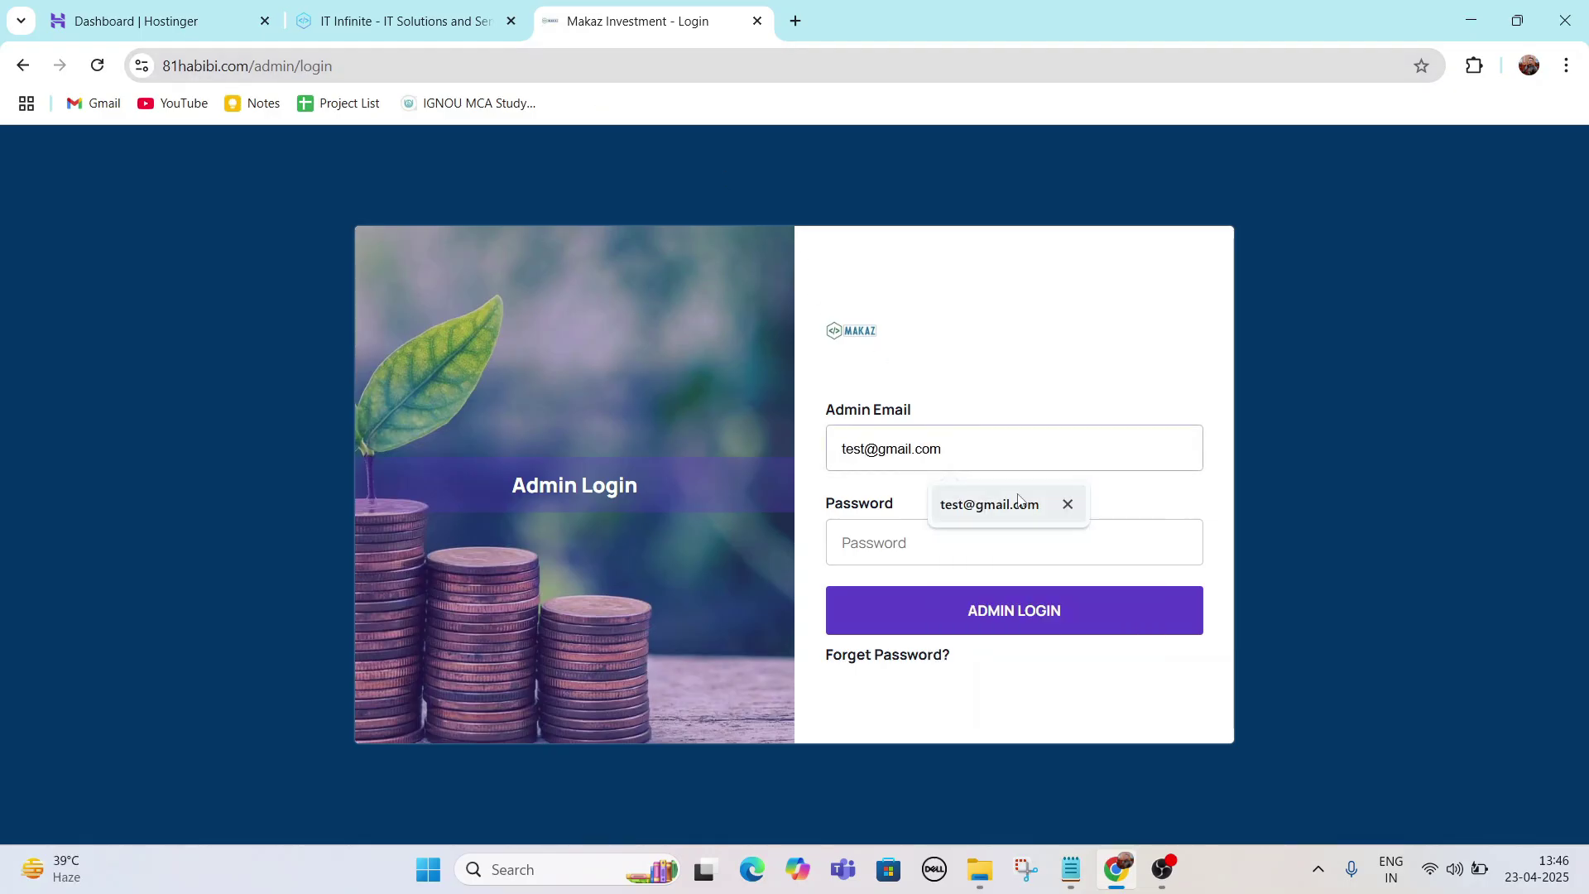
pyautogui.click(1006, 505)
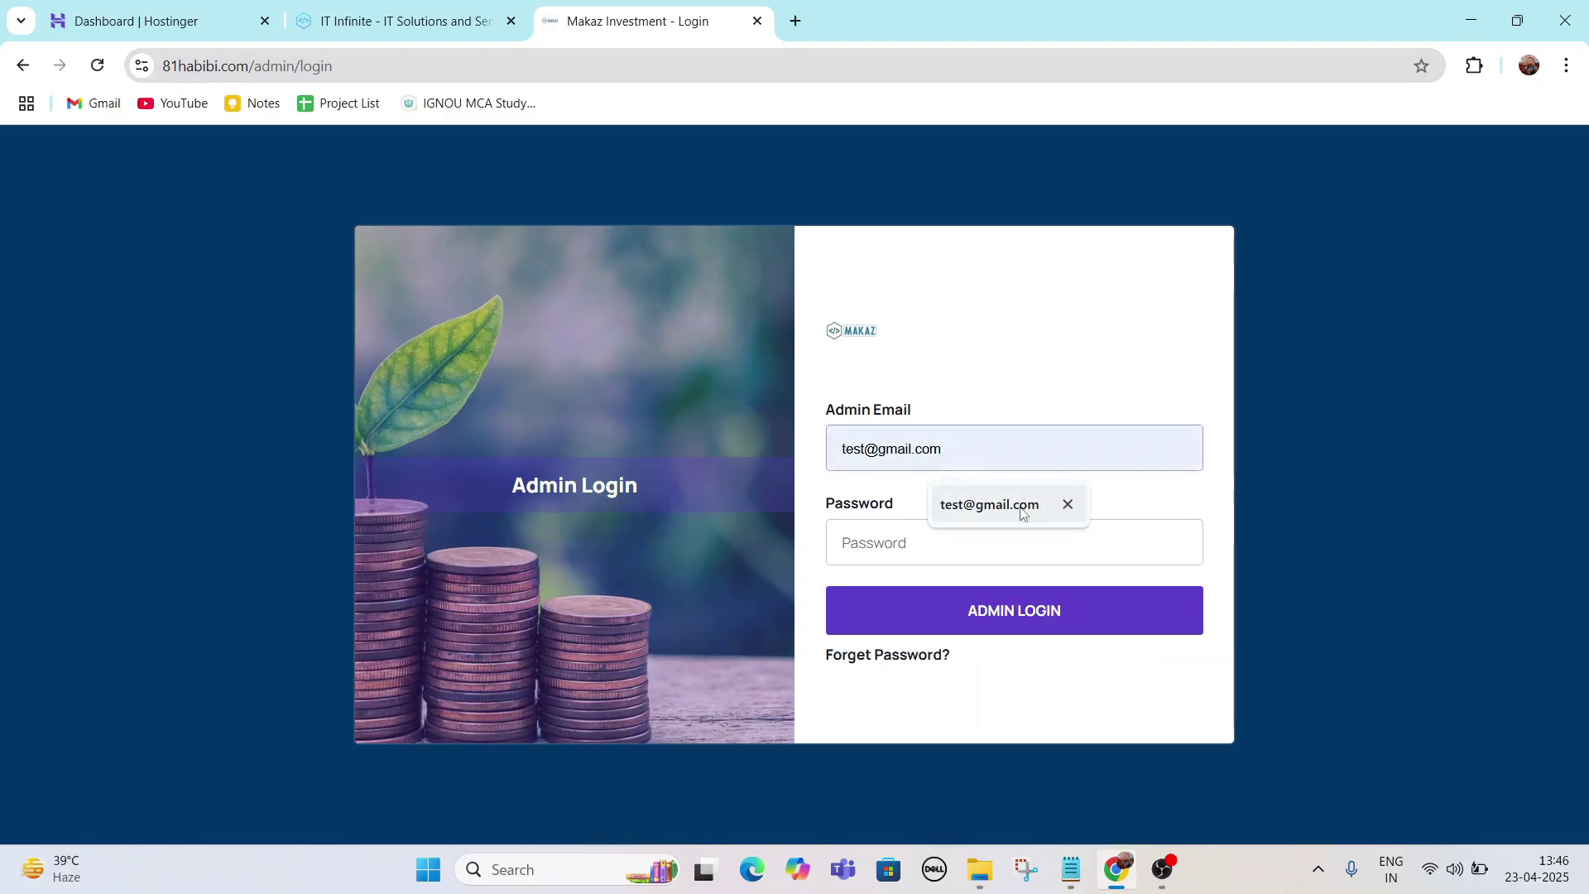
pyautogui.click(973, 543)
pyautogui.write('•')
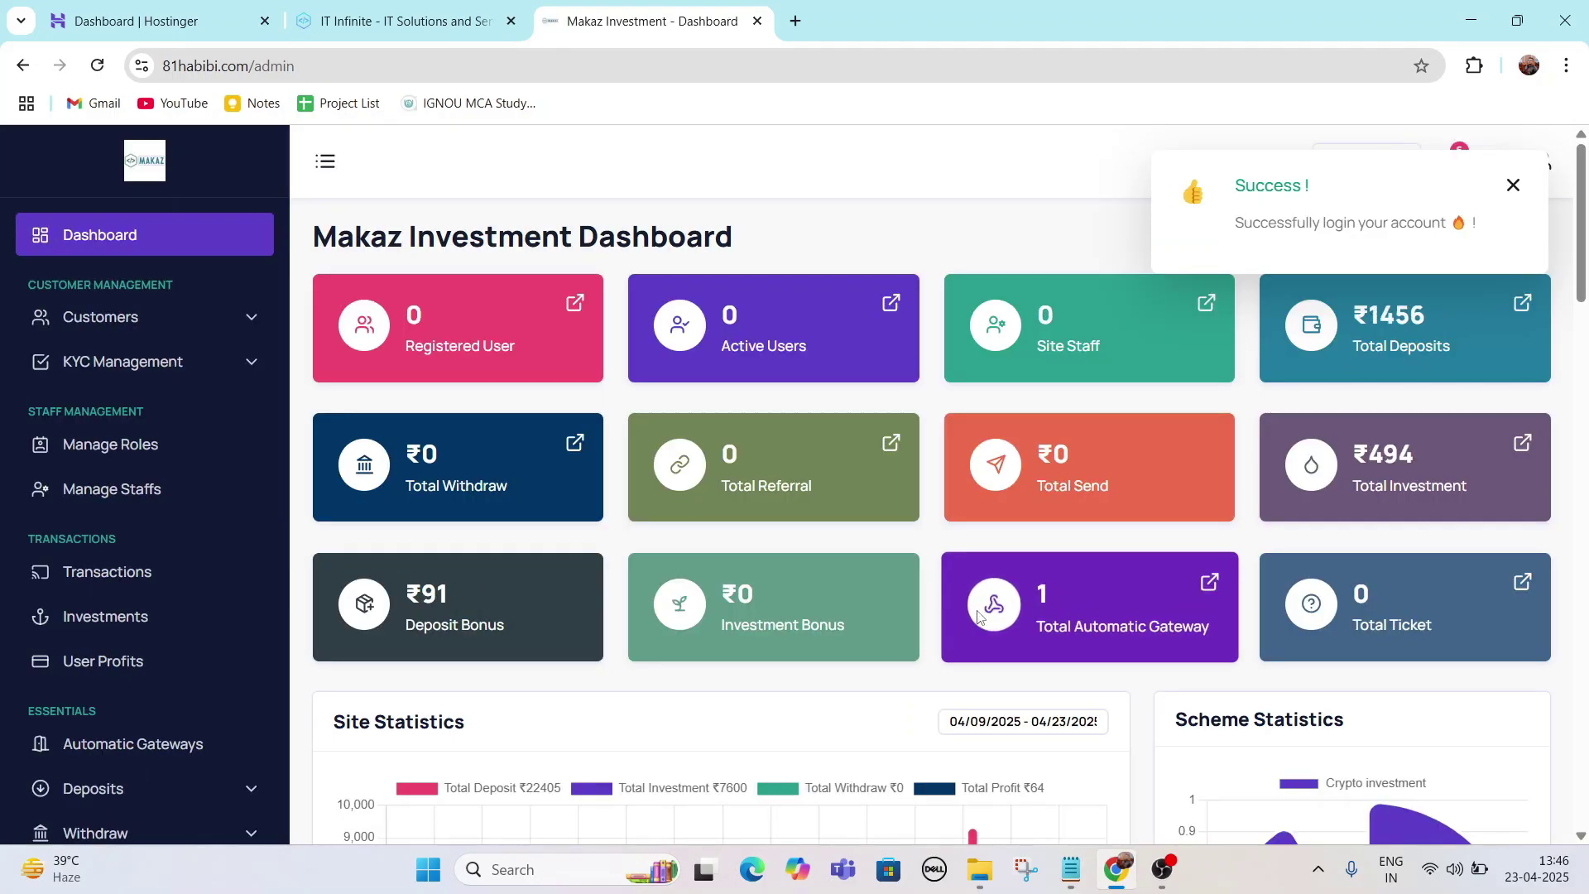
pyautogui.click(960, 361)
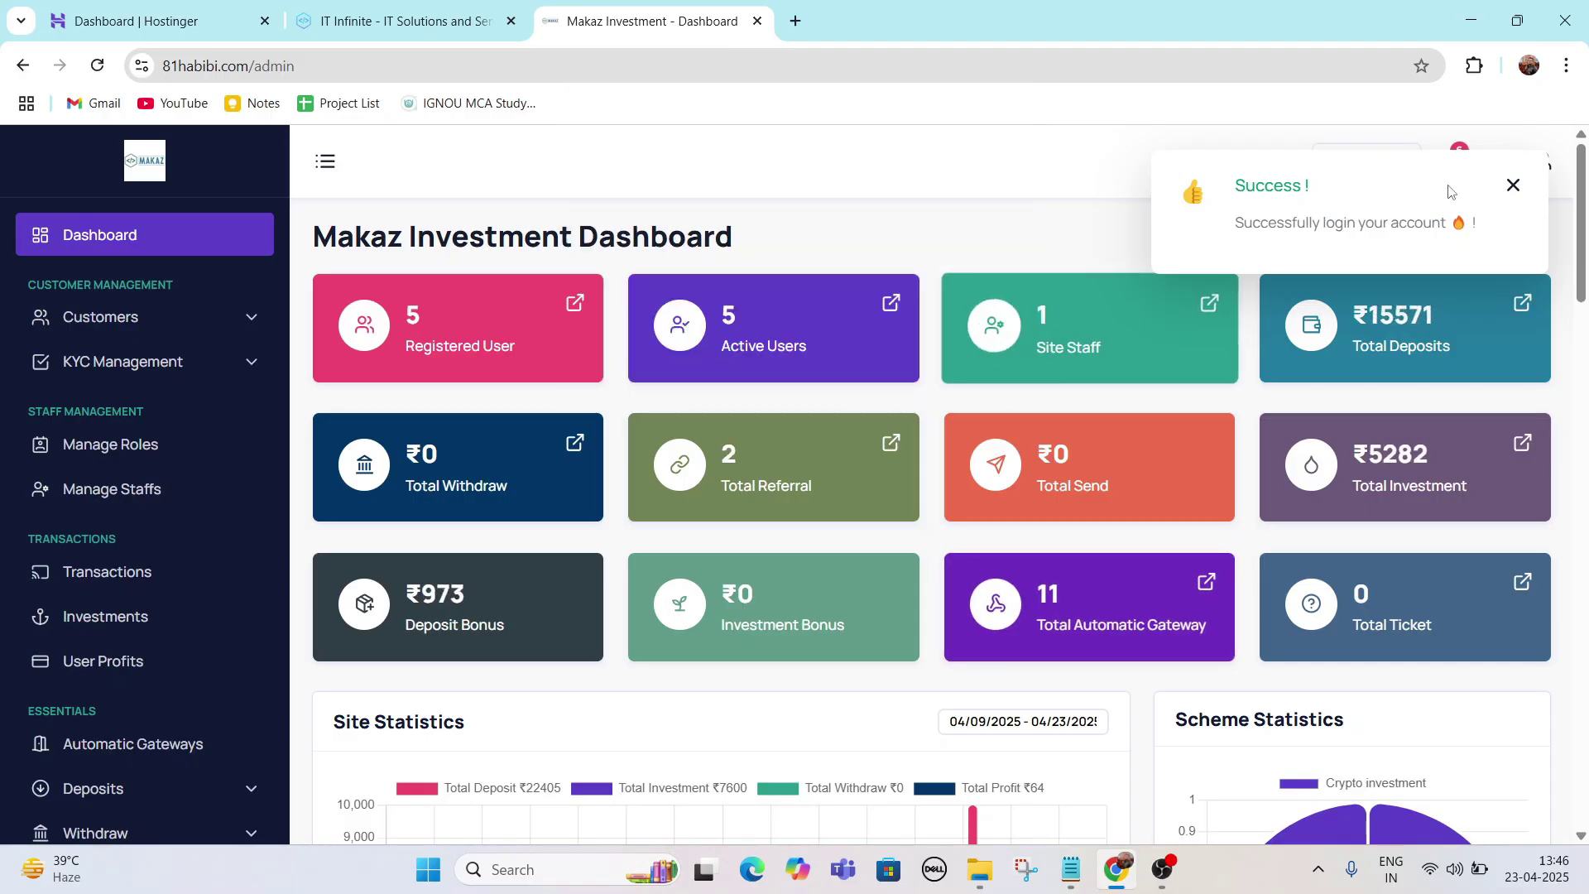
pyautogui.click(1515, 185)
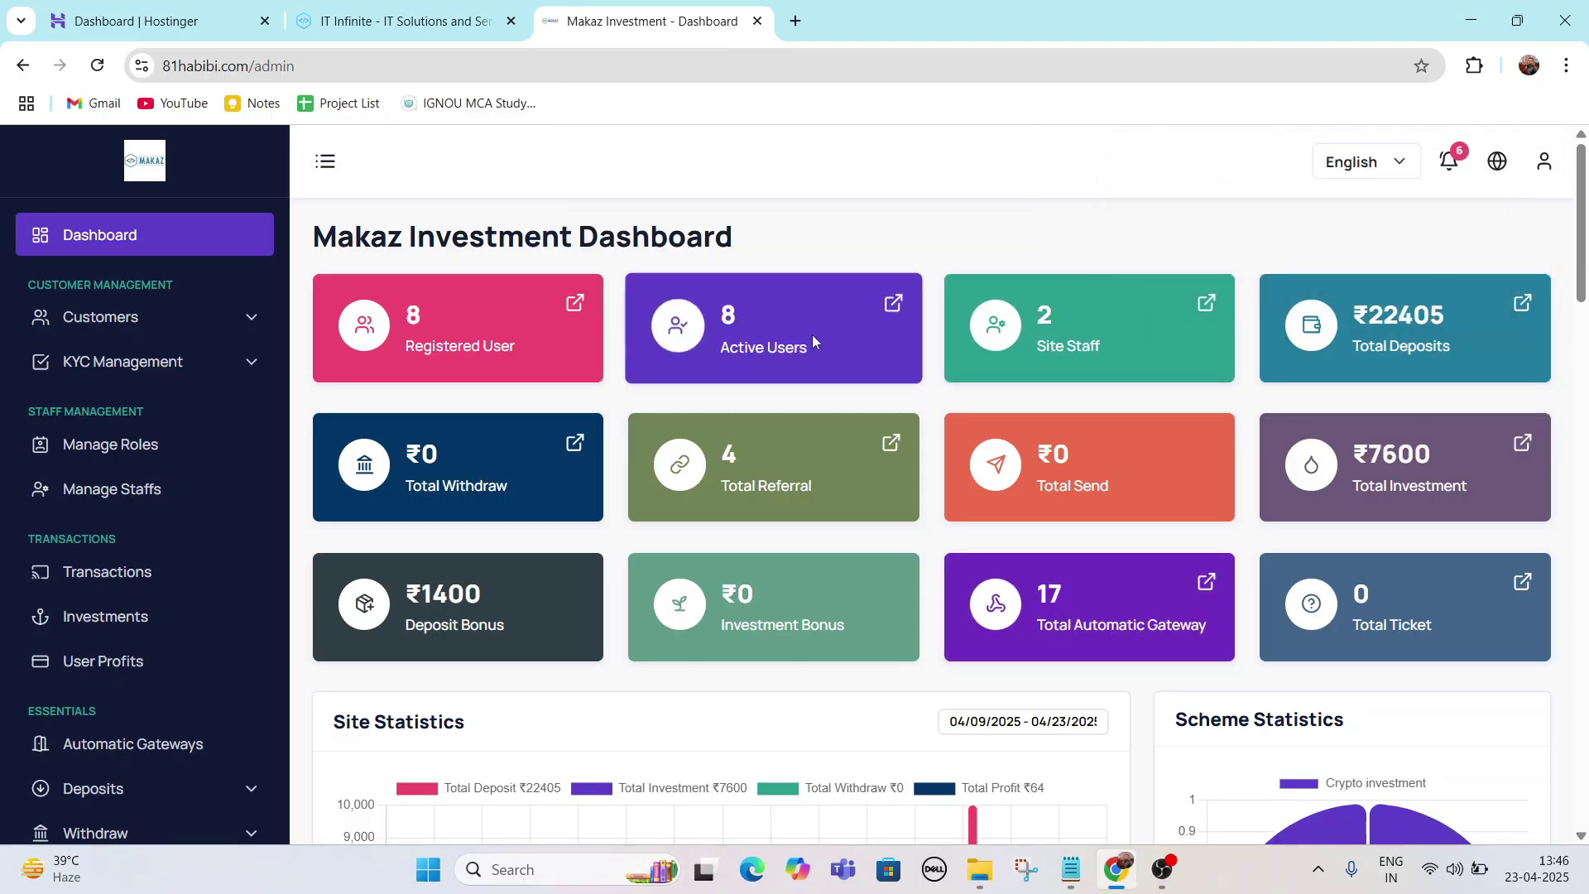
pyautogui.scroll(-3, 812, 335)
pyautogui.scroll(3, 812, 338)
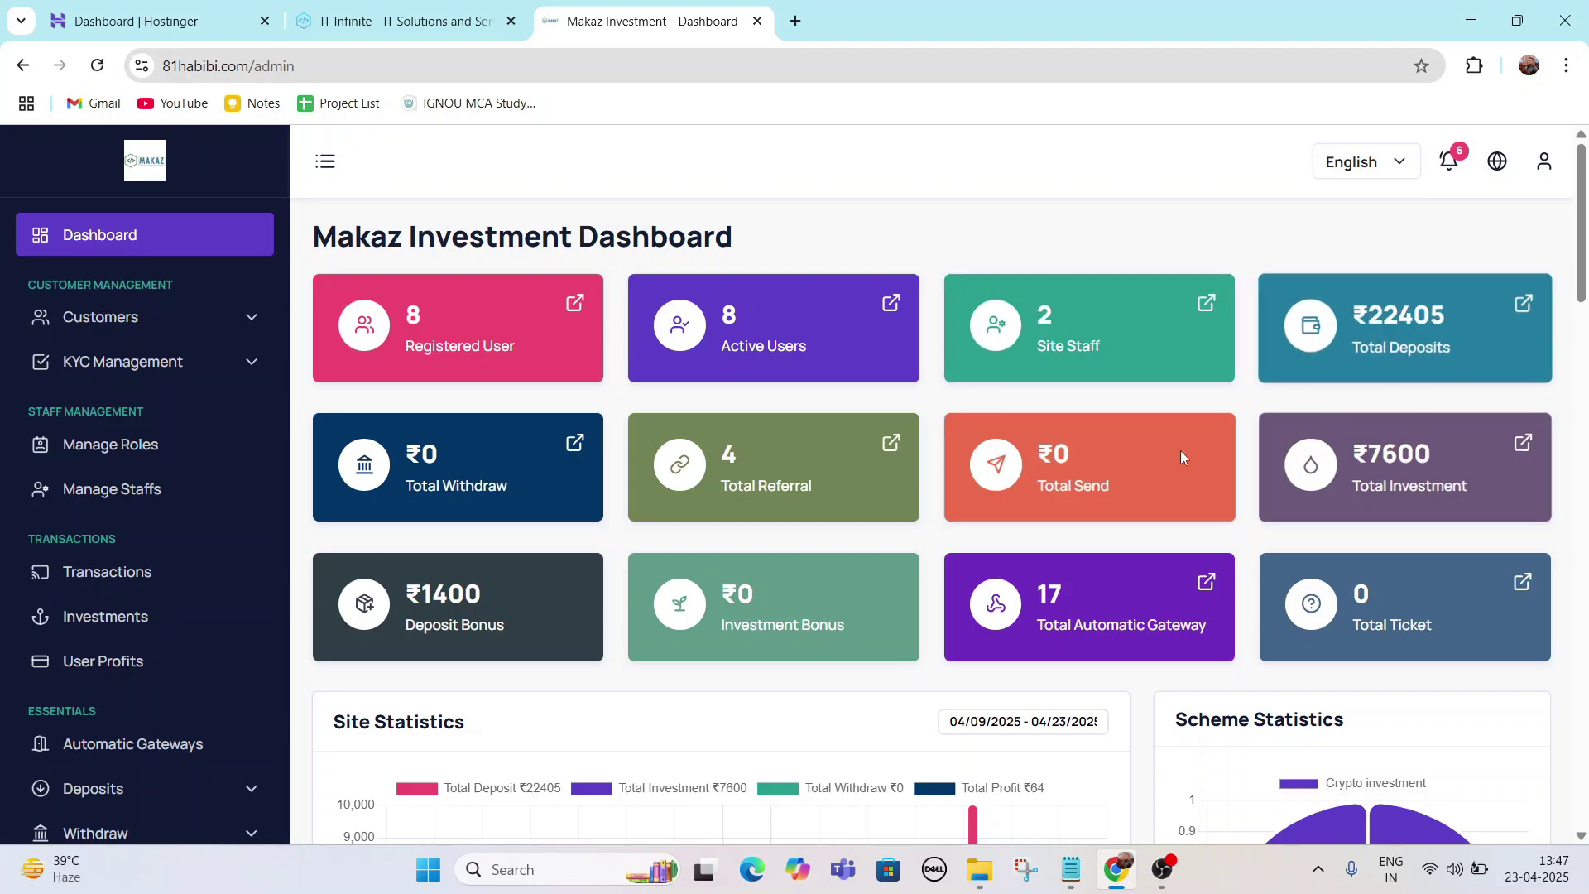
pyautogui.scroll(-2, 1060, 500)
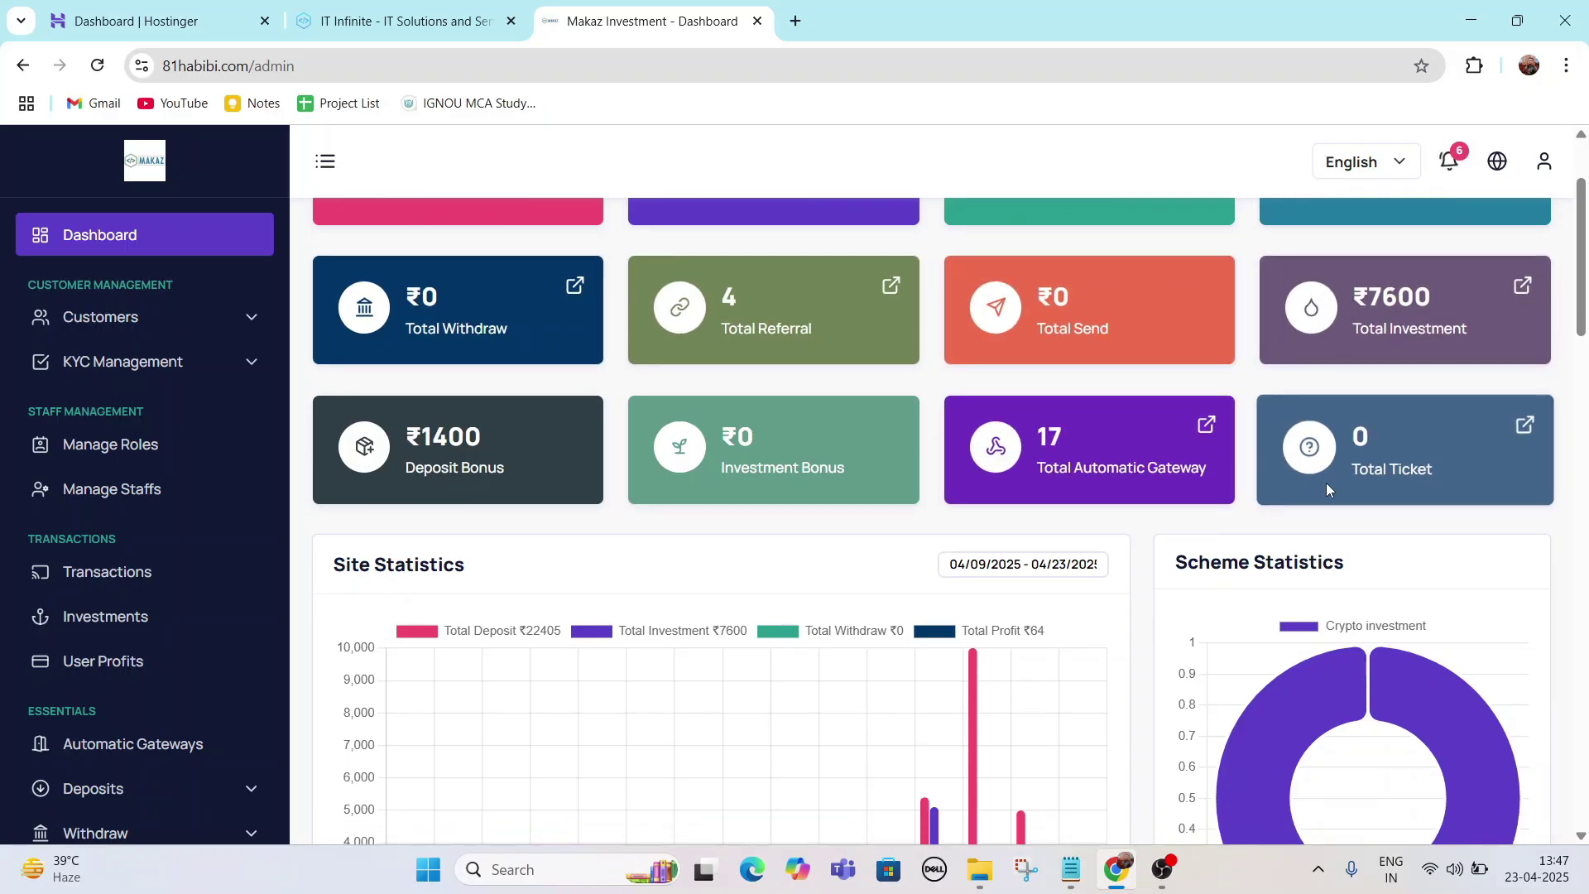
pyautogui.scroll(-3, 1327, 489)
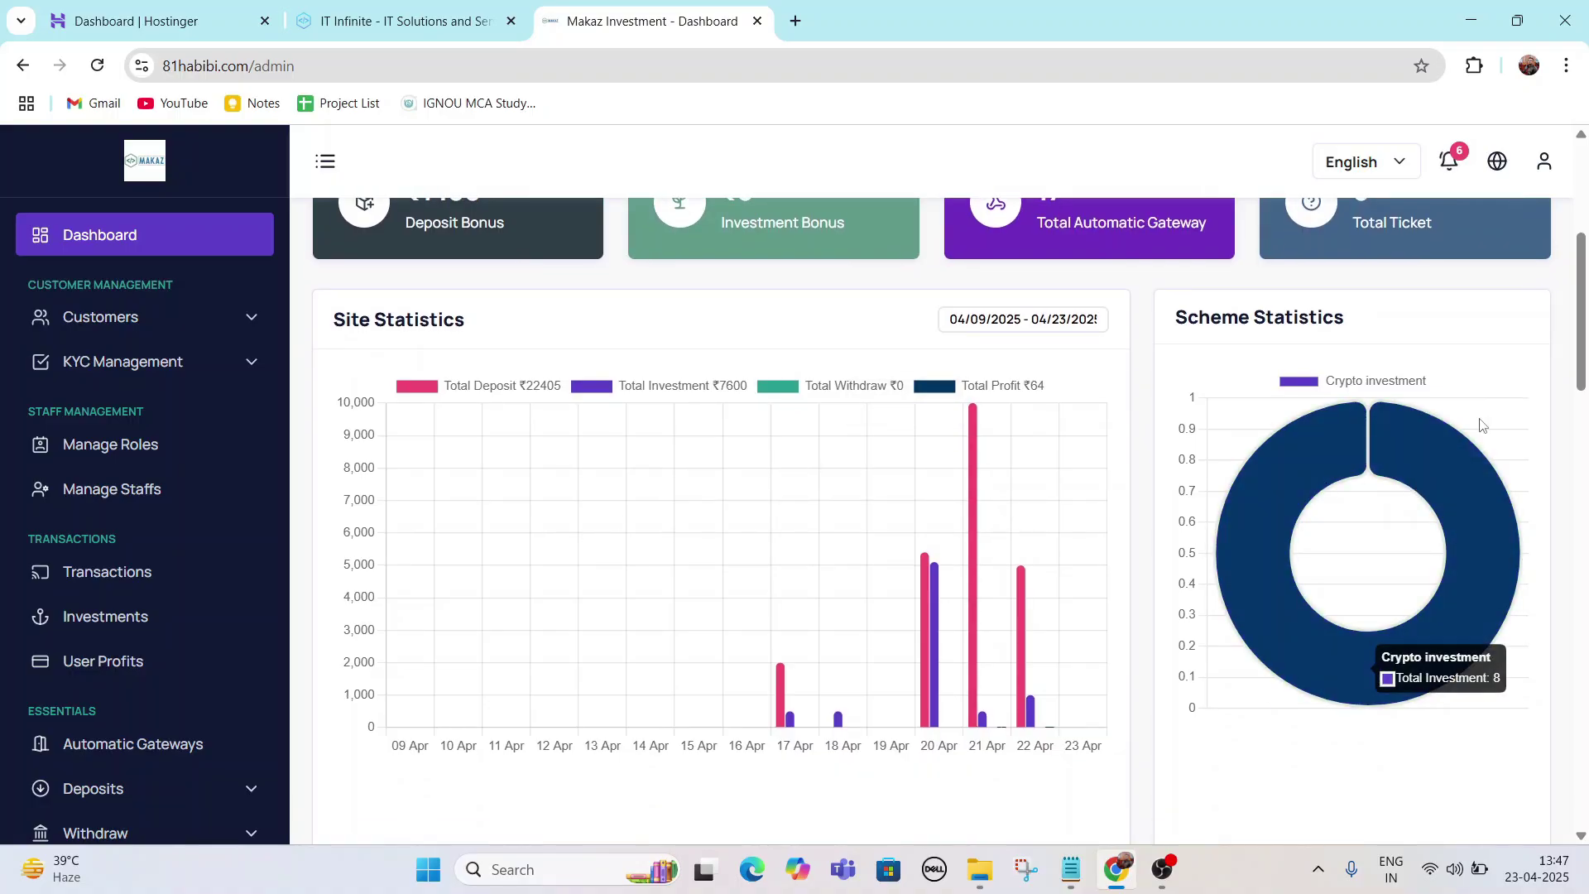
pyautogui.scroll(5, 379, 501)
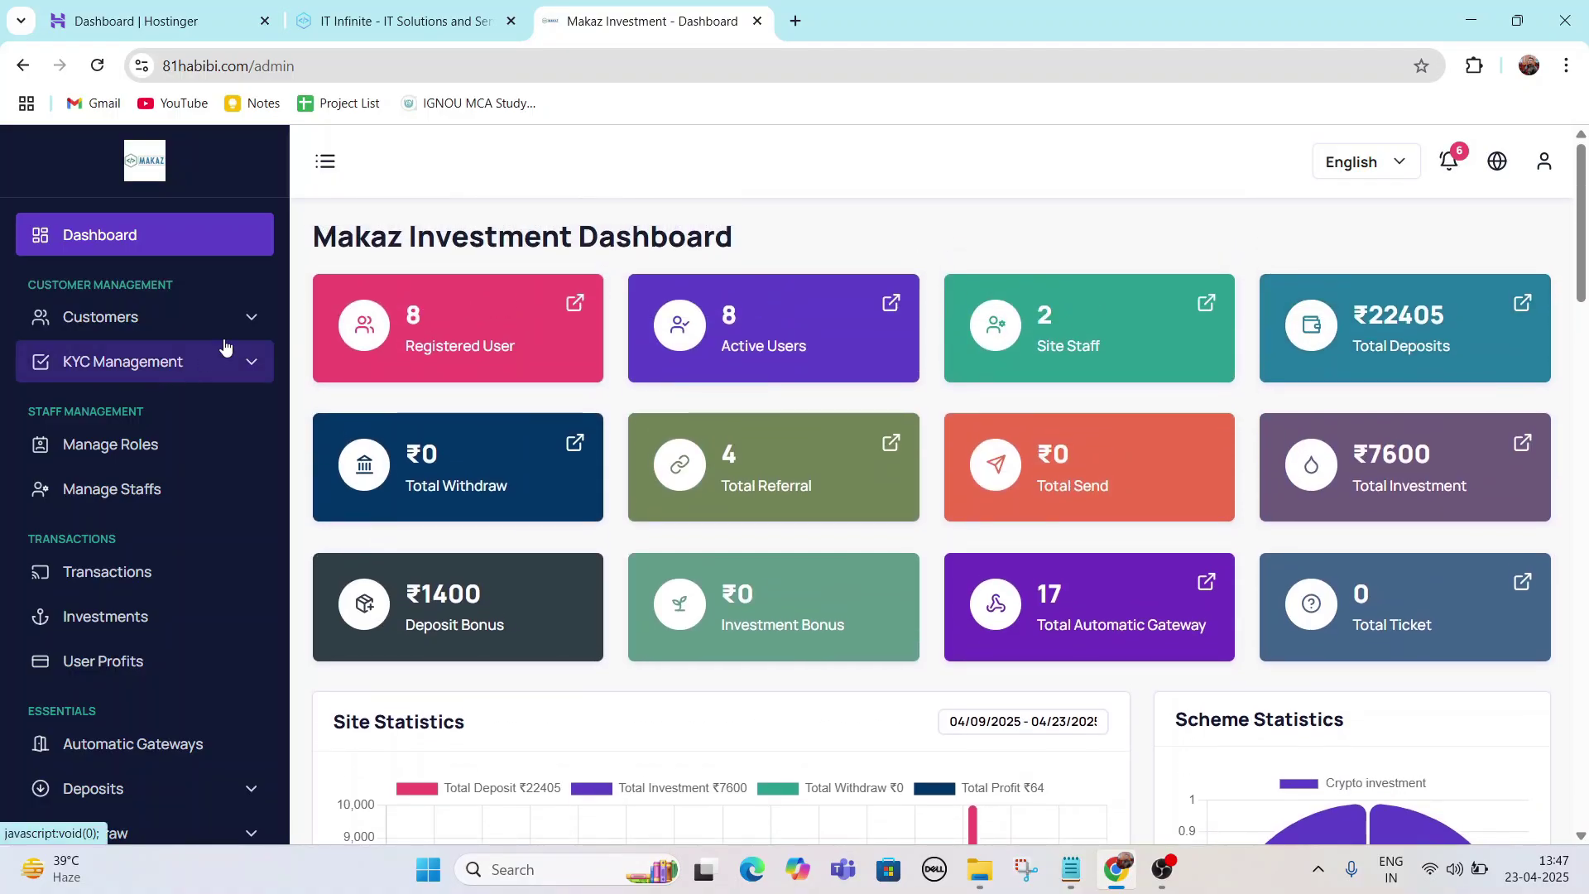
# Browse the All Customers, Active Customers and Disabled Customers lists.
pyautogui.click(252, 319)
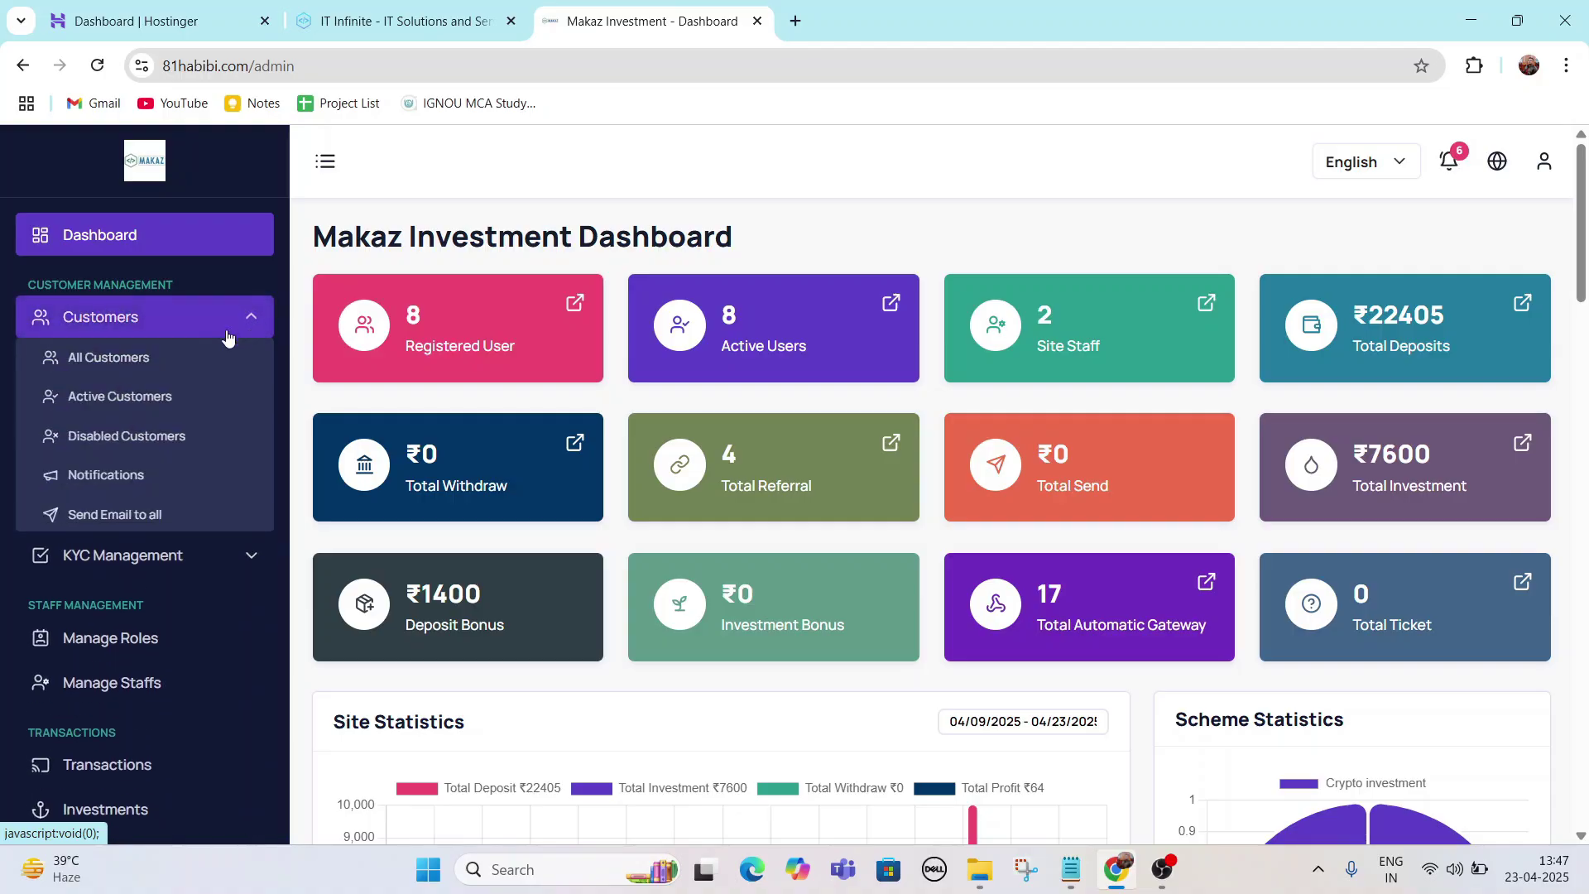
pyautogui.click(146, 359)
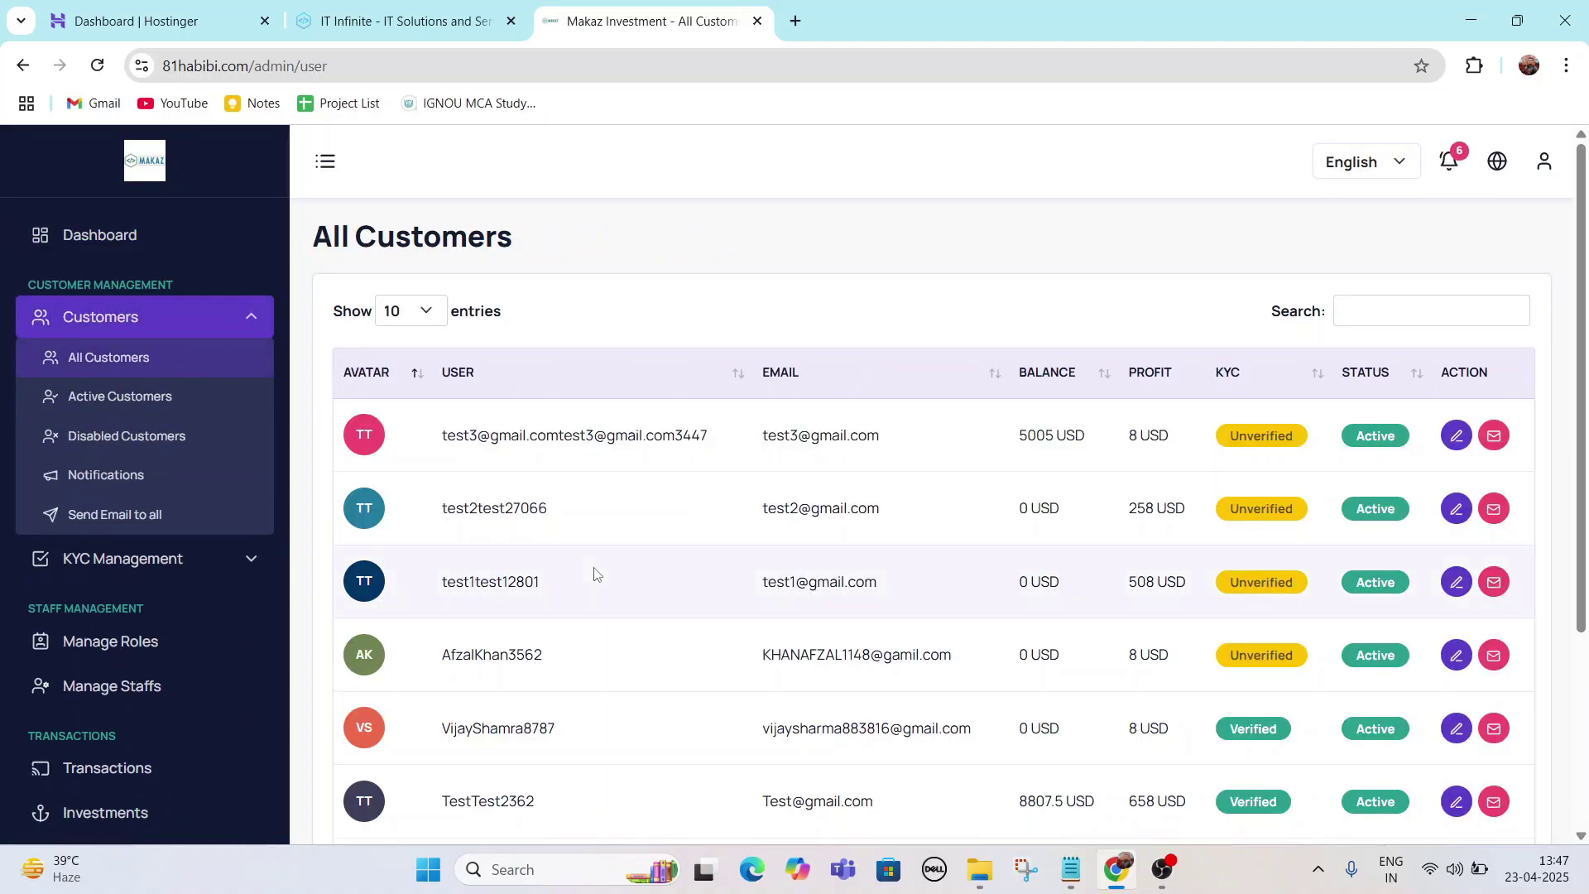
pyautogui.scroll(-3, 596, 573)
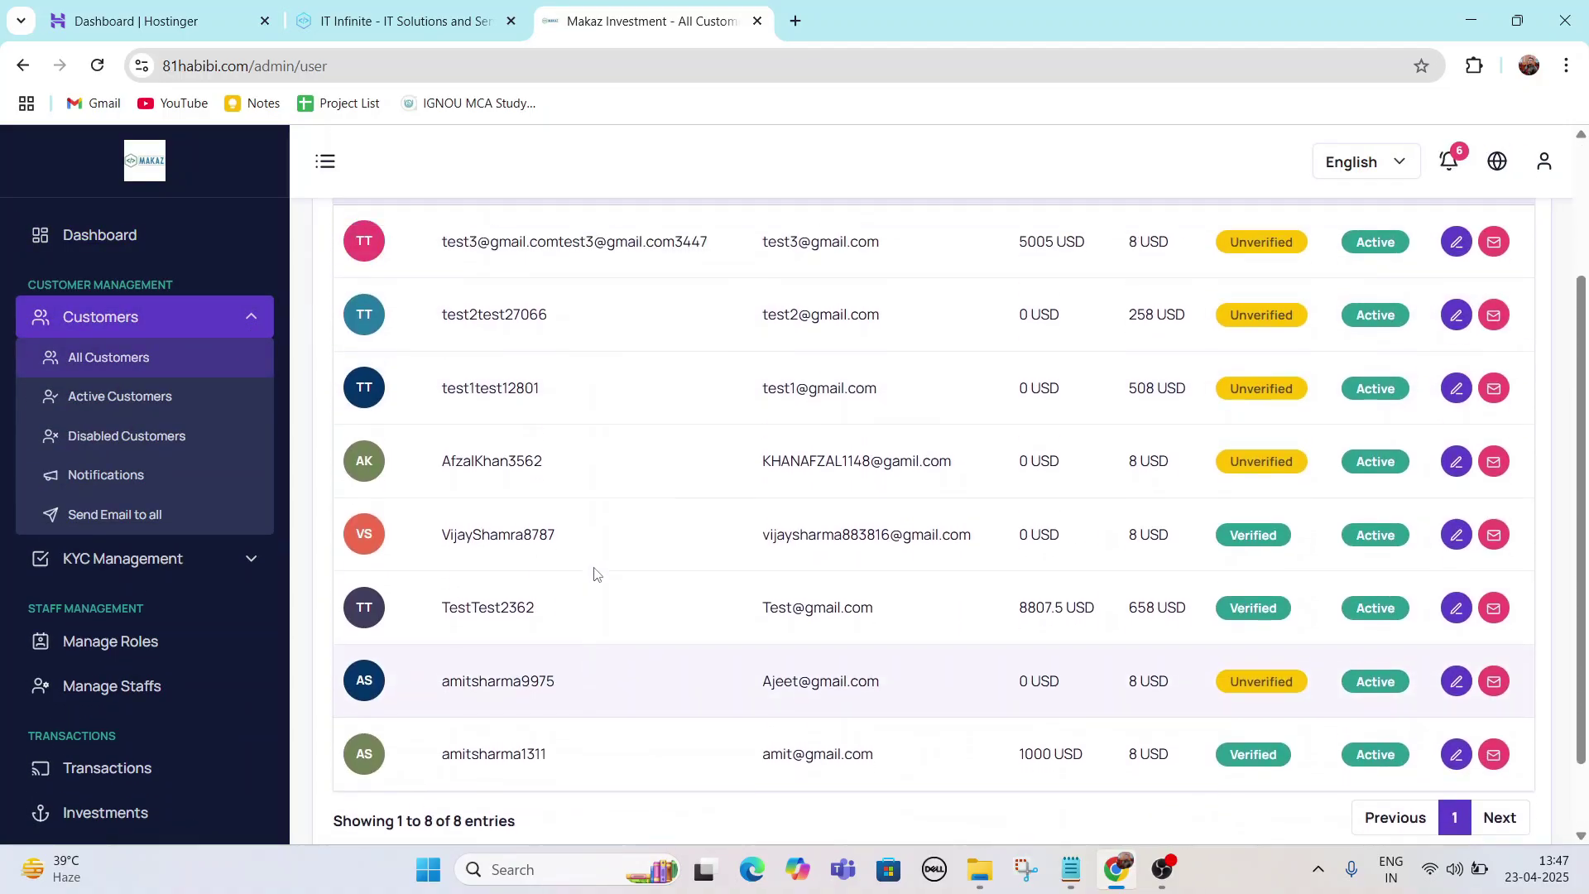
pyautogui.scroll(3, 596, 574)
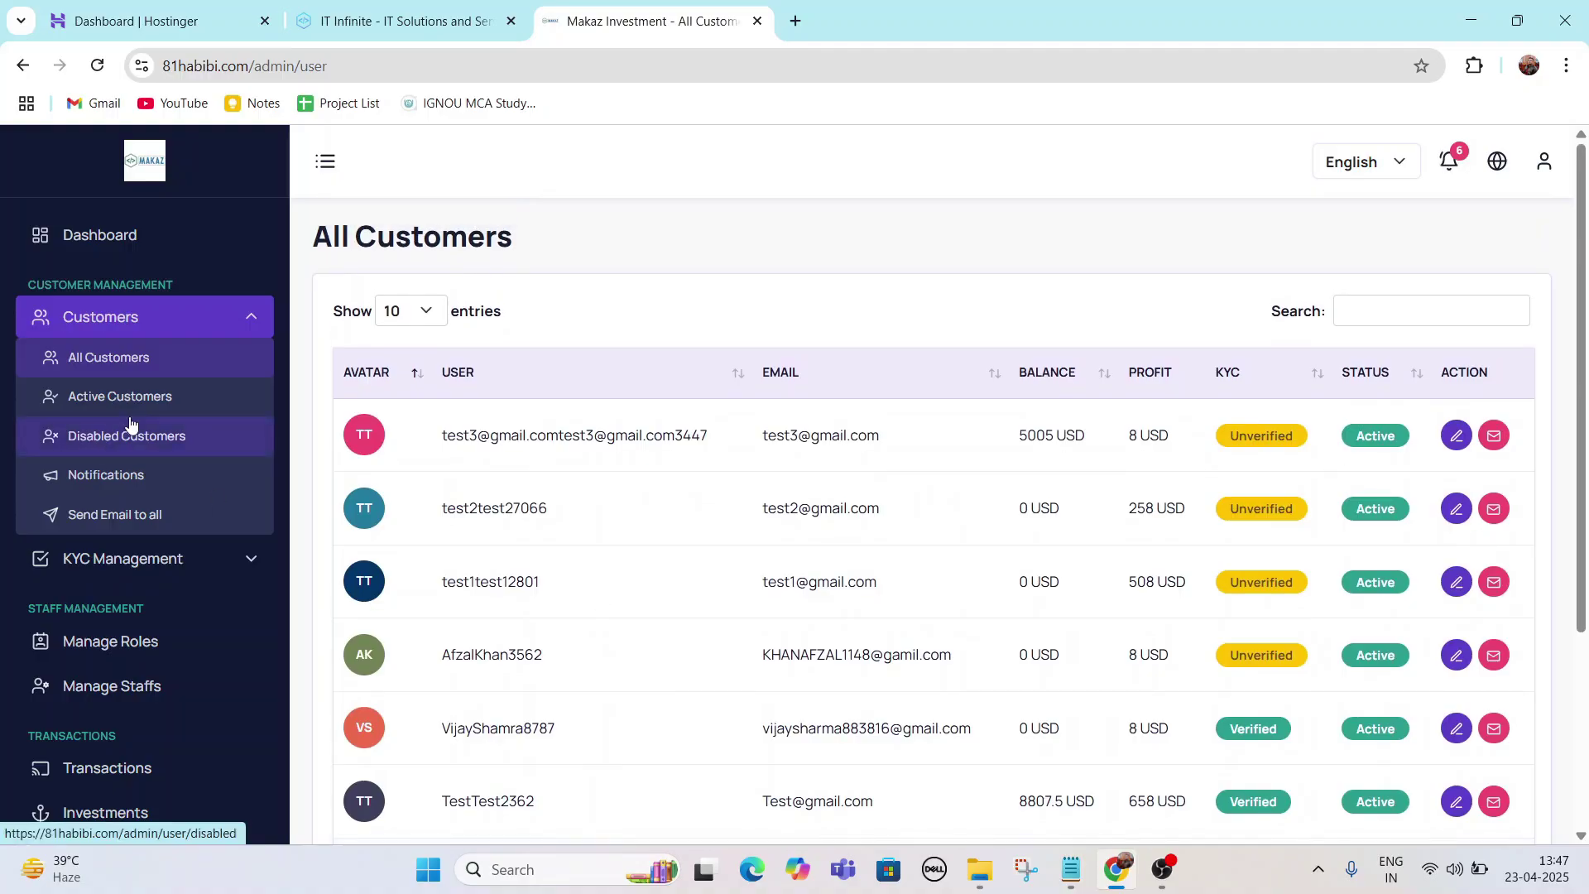
pyautogui.click(134, 405)
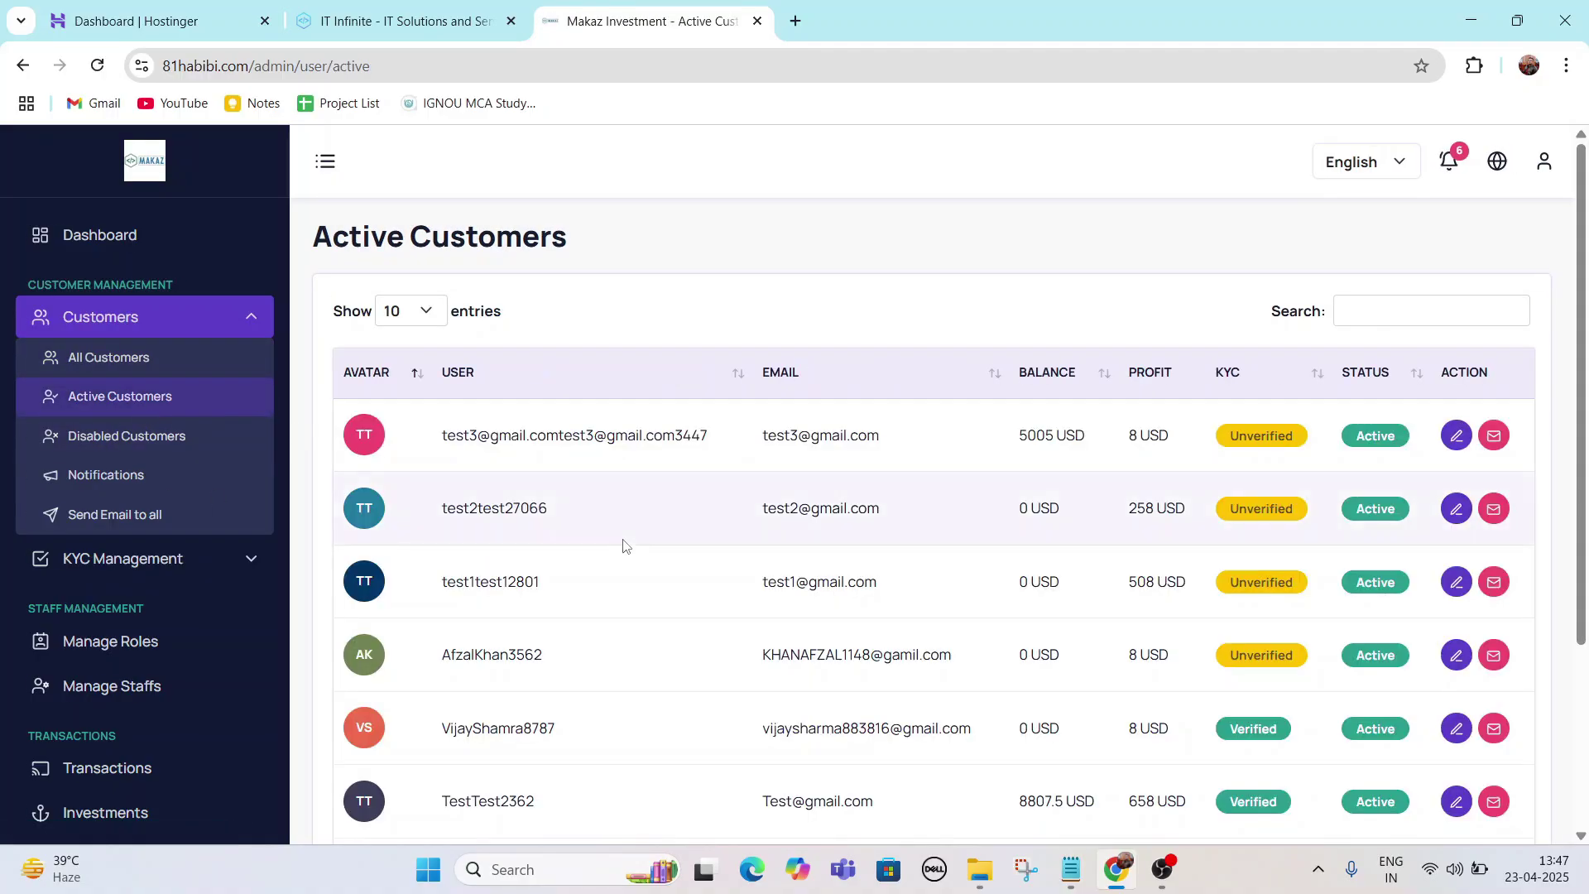
pyautogui.scroll(-2, 625, 546)
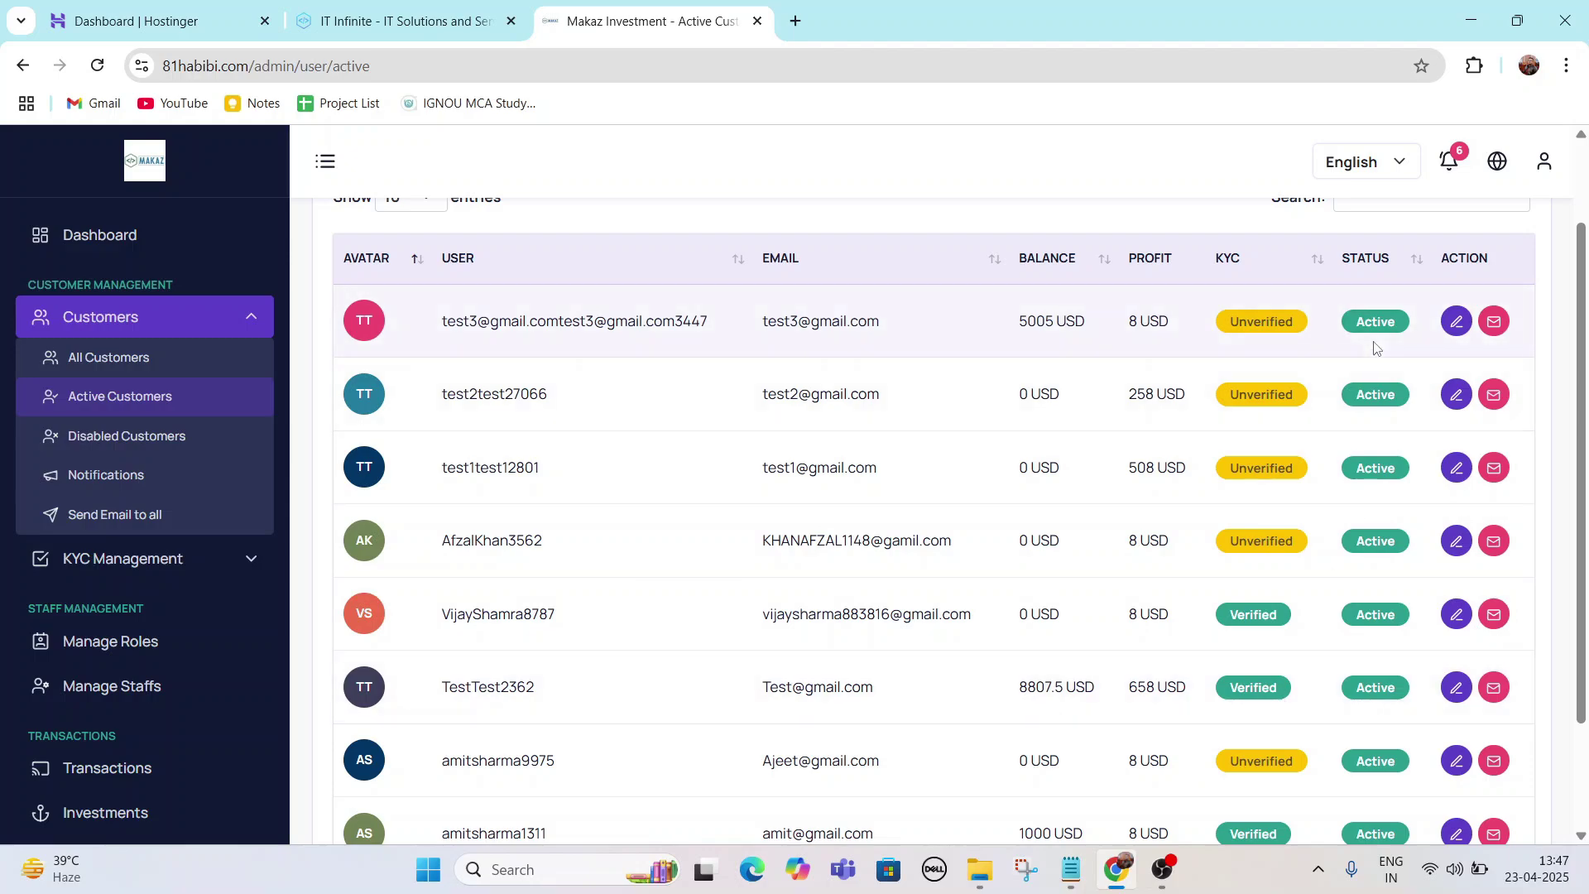
pyautogui.click(161, 443)
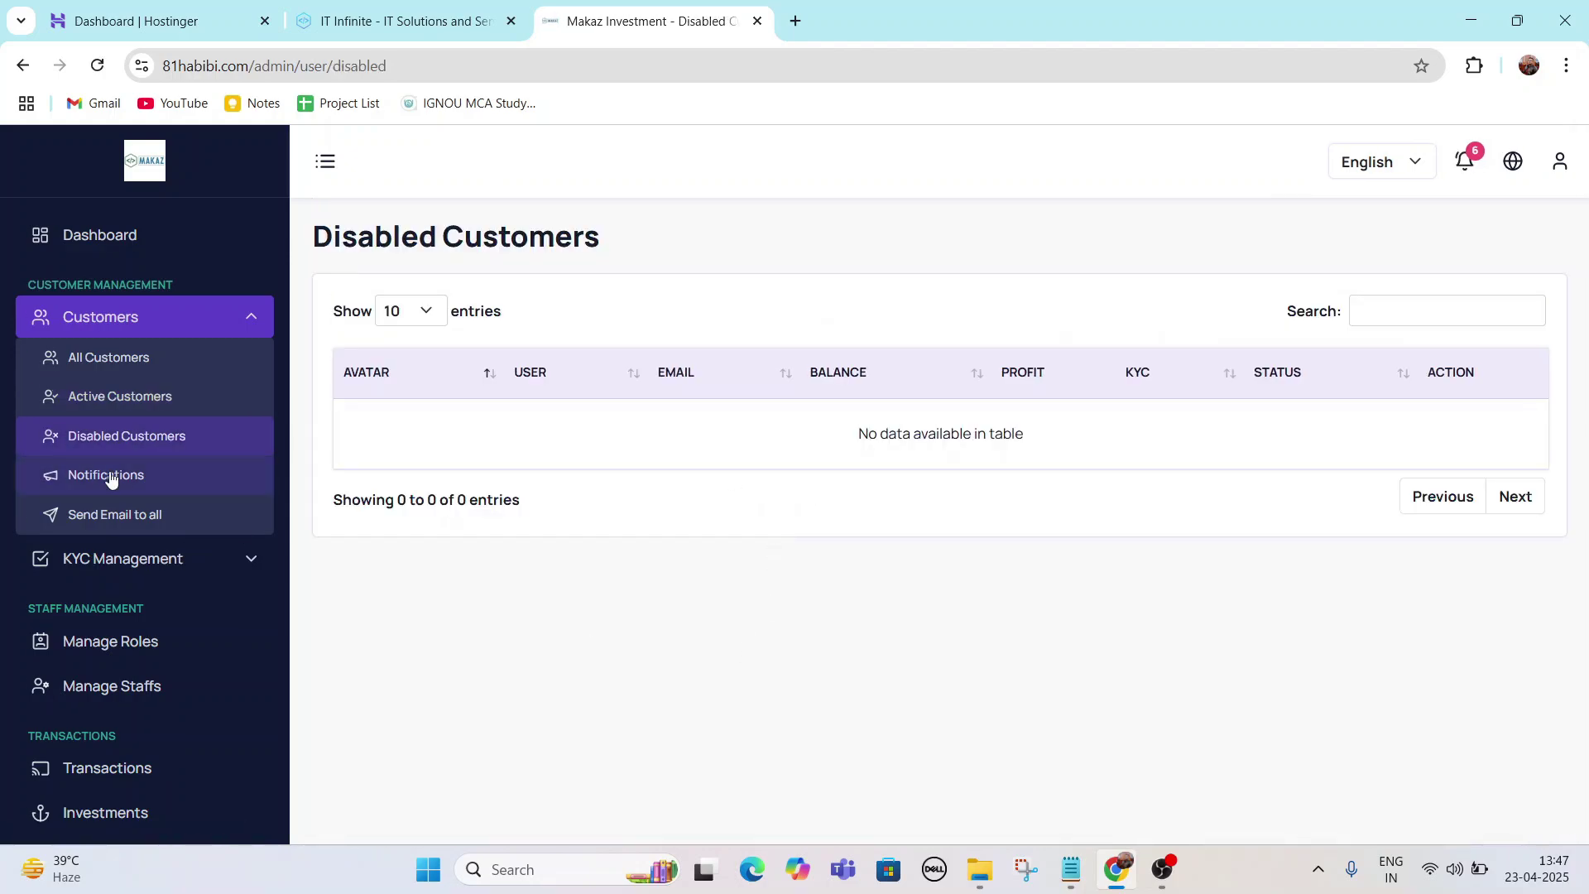
# Review the admin notifications of new sign-ups and 5000/10000 manual deposit requests.
pyautogui.click(125, 476)
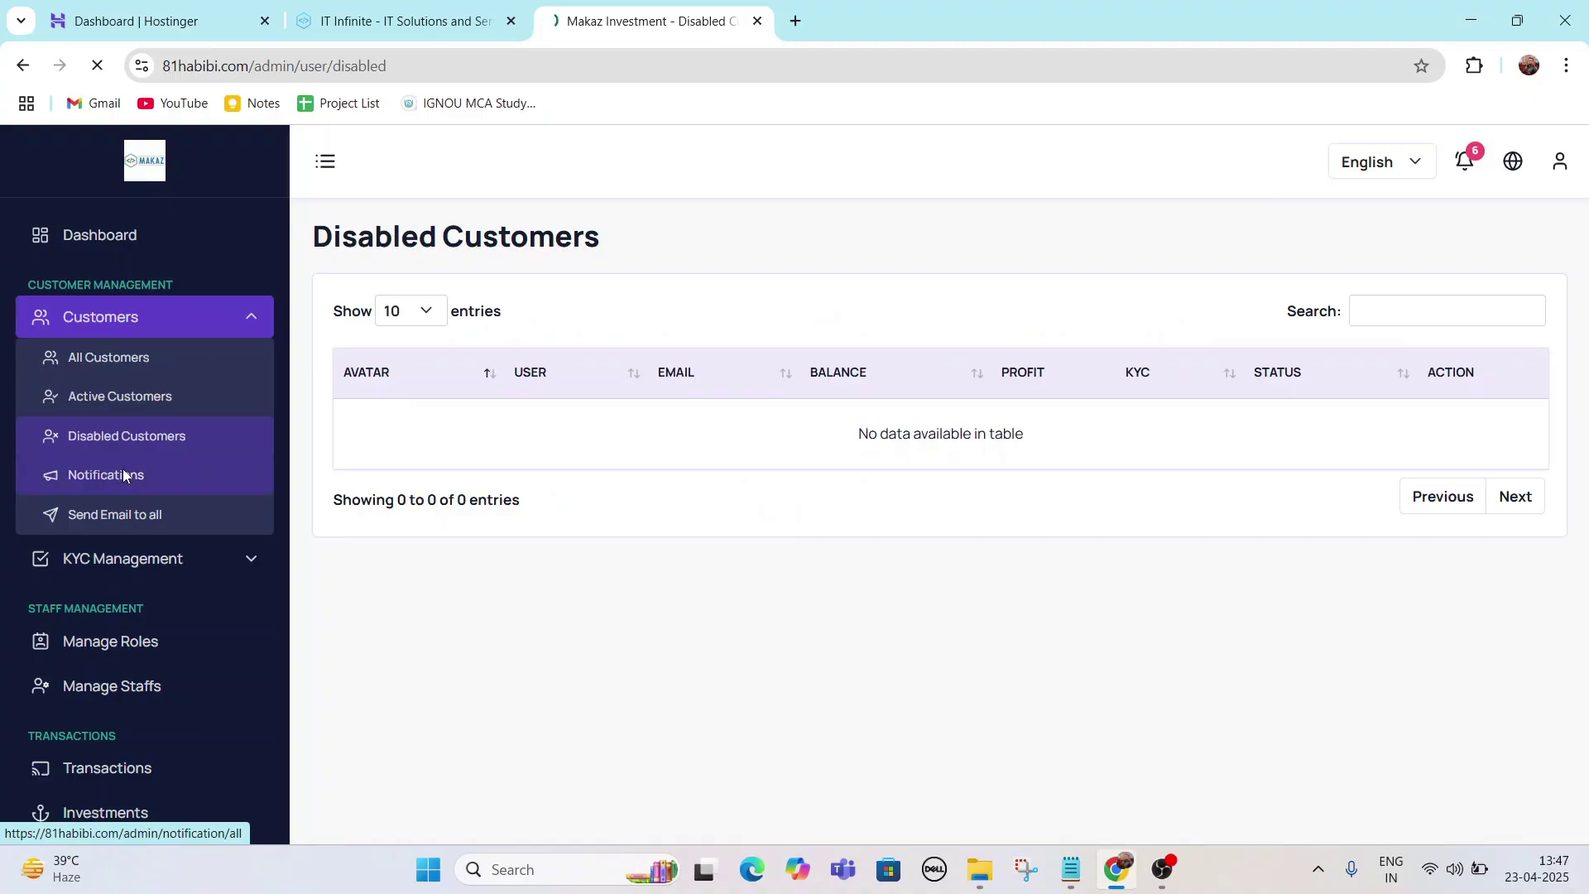
pyautogui.scroll(-1, 1047, 454)
pyautogui.scroll(1, 1047, 454)
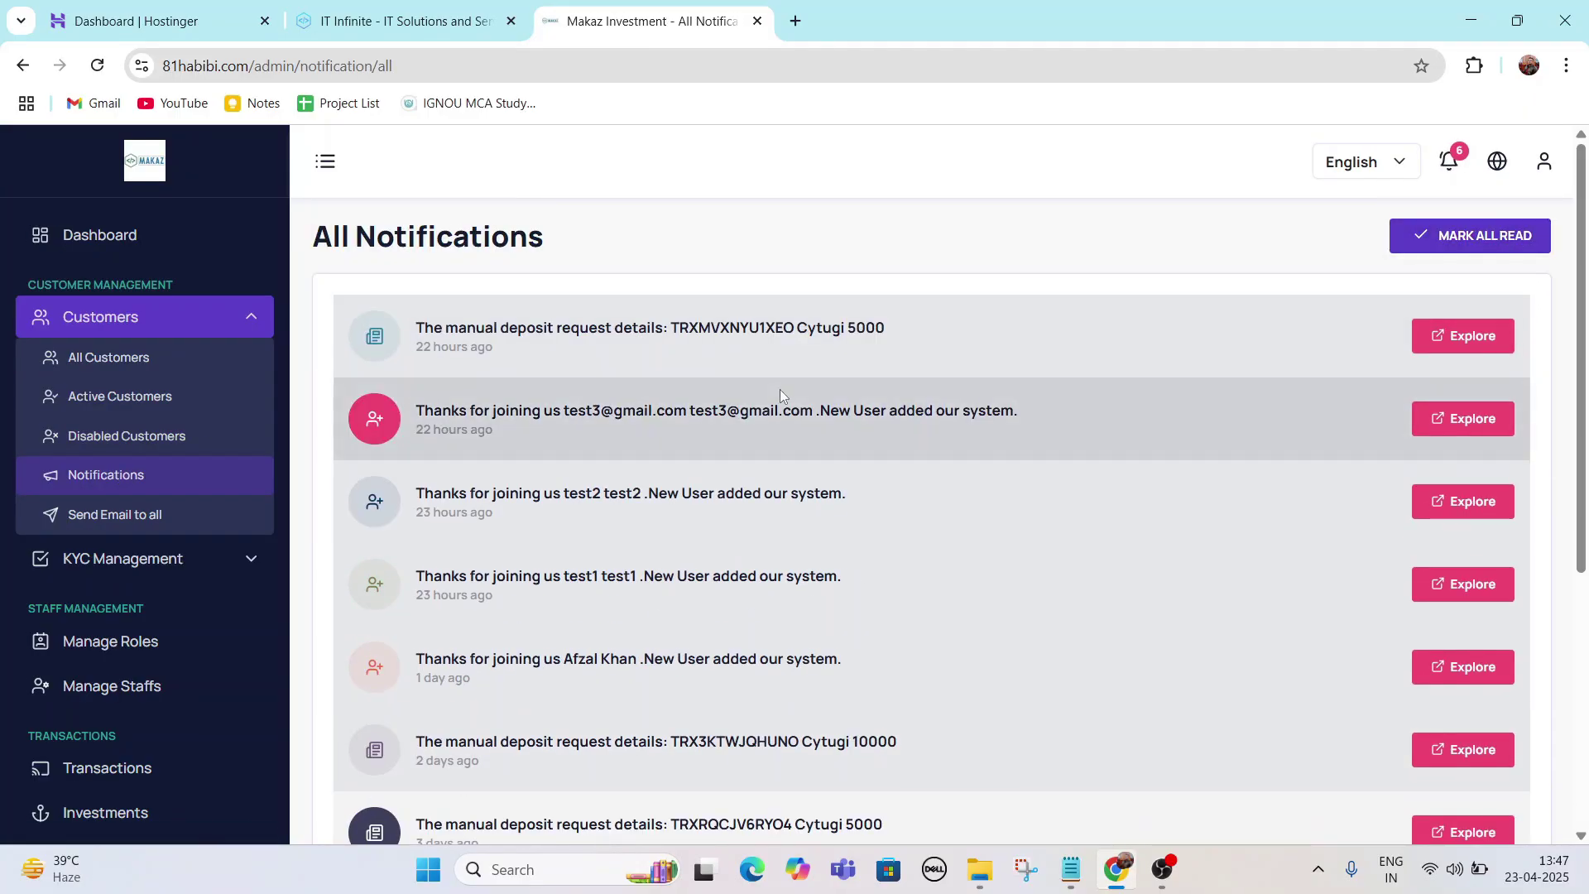
pyautogui.scroll(-1, 779, 391)
# Review the Pending KYC, Rejected KYC and All KYC Logs pages under KYC Management.
pyautogui.click(155, 557)
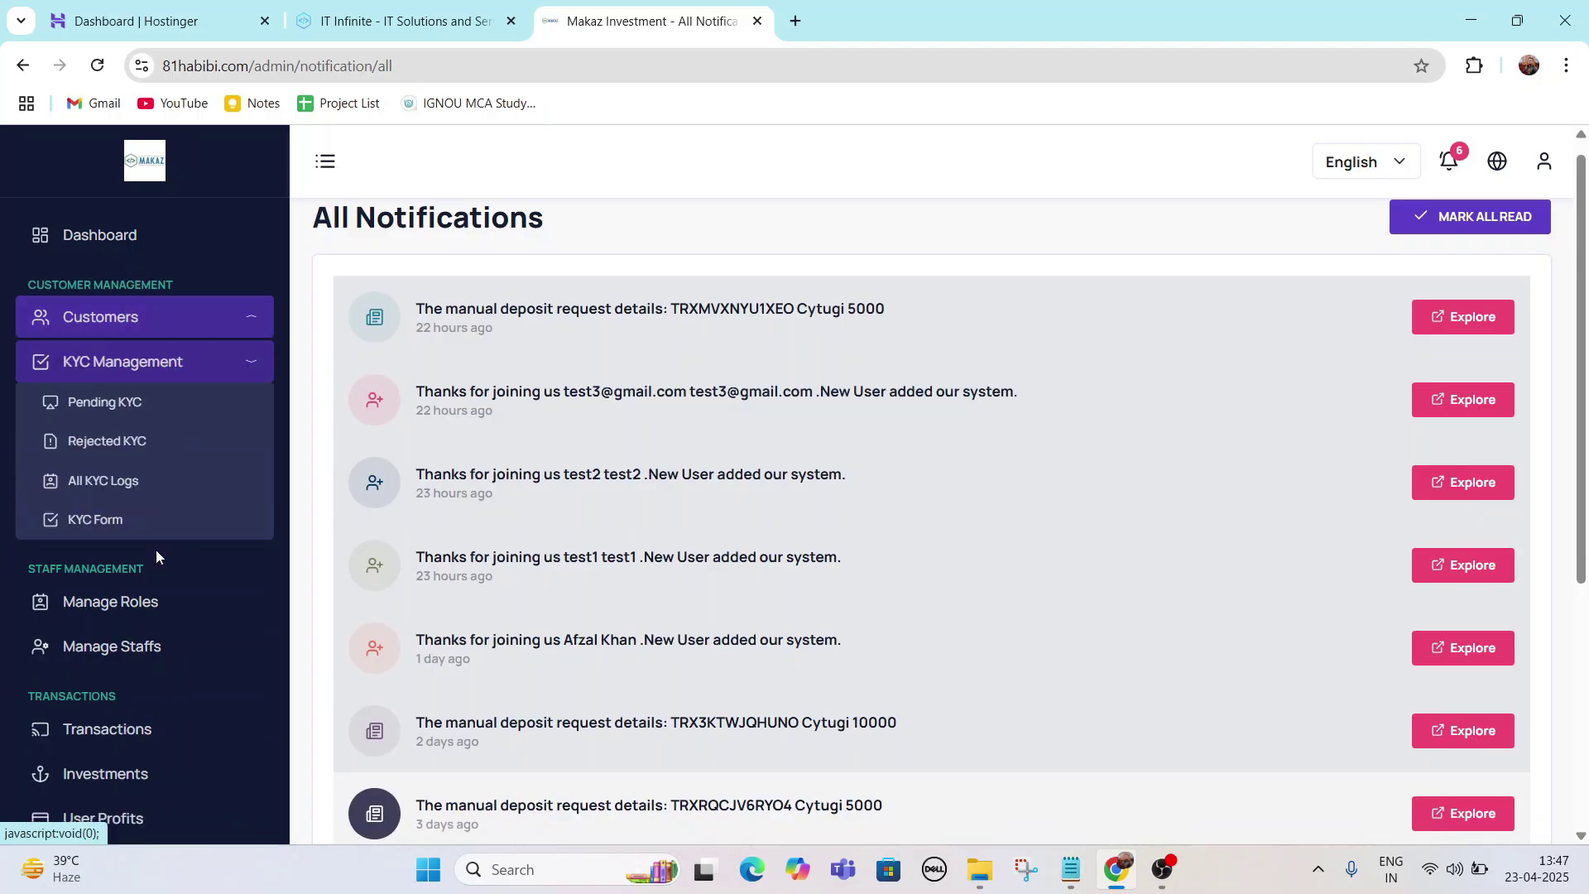
pyautogui.click(107, 414)
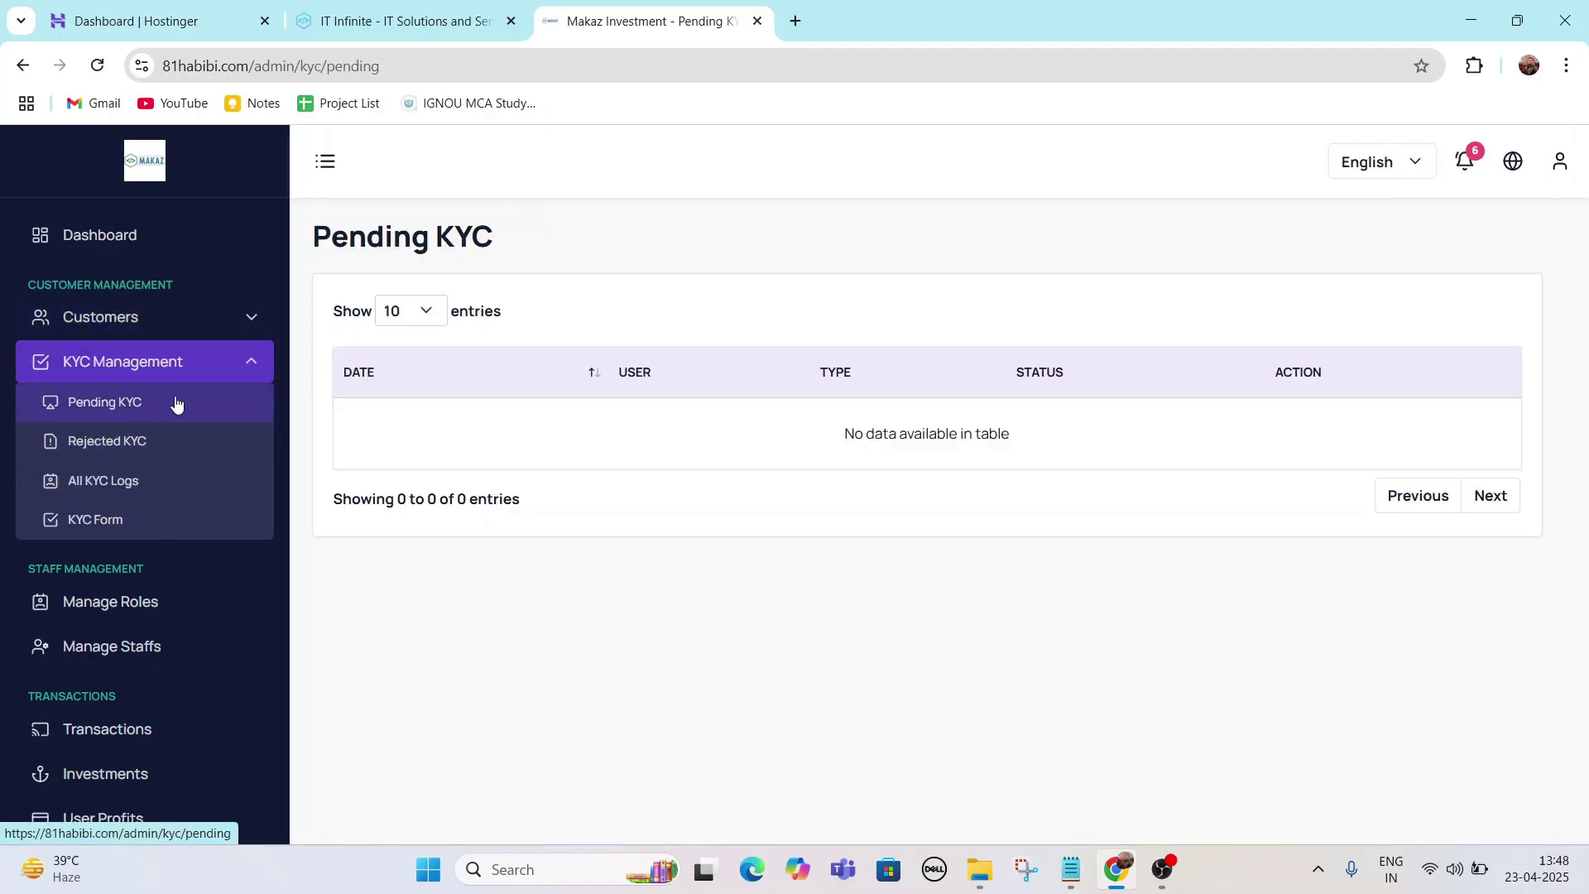
pyautogui.click(141, 447)
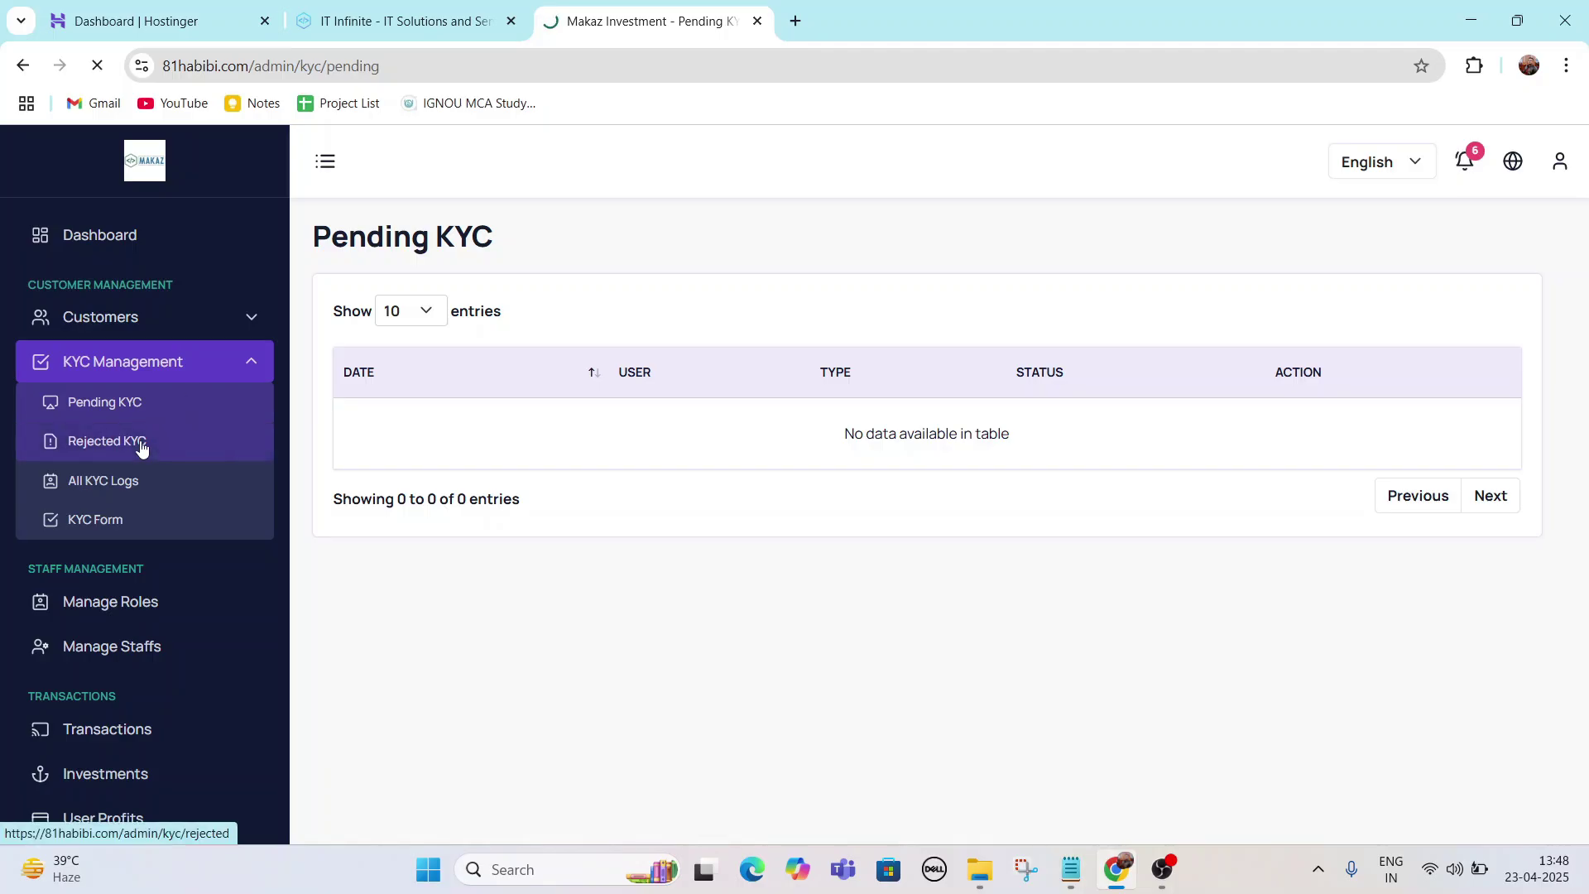
pyautogui.click(116, 497)
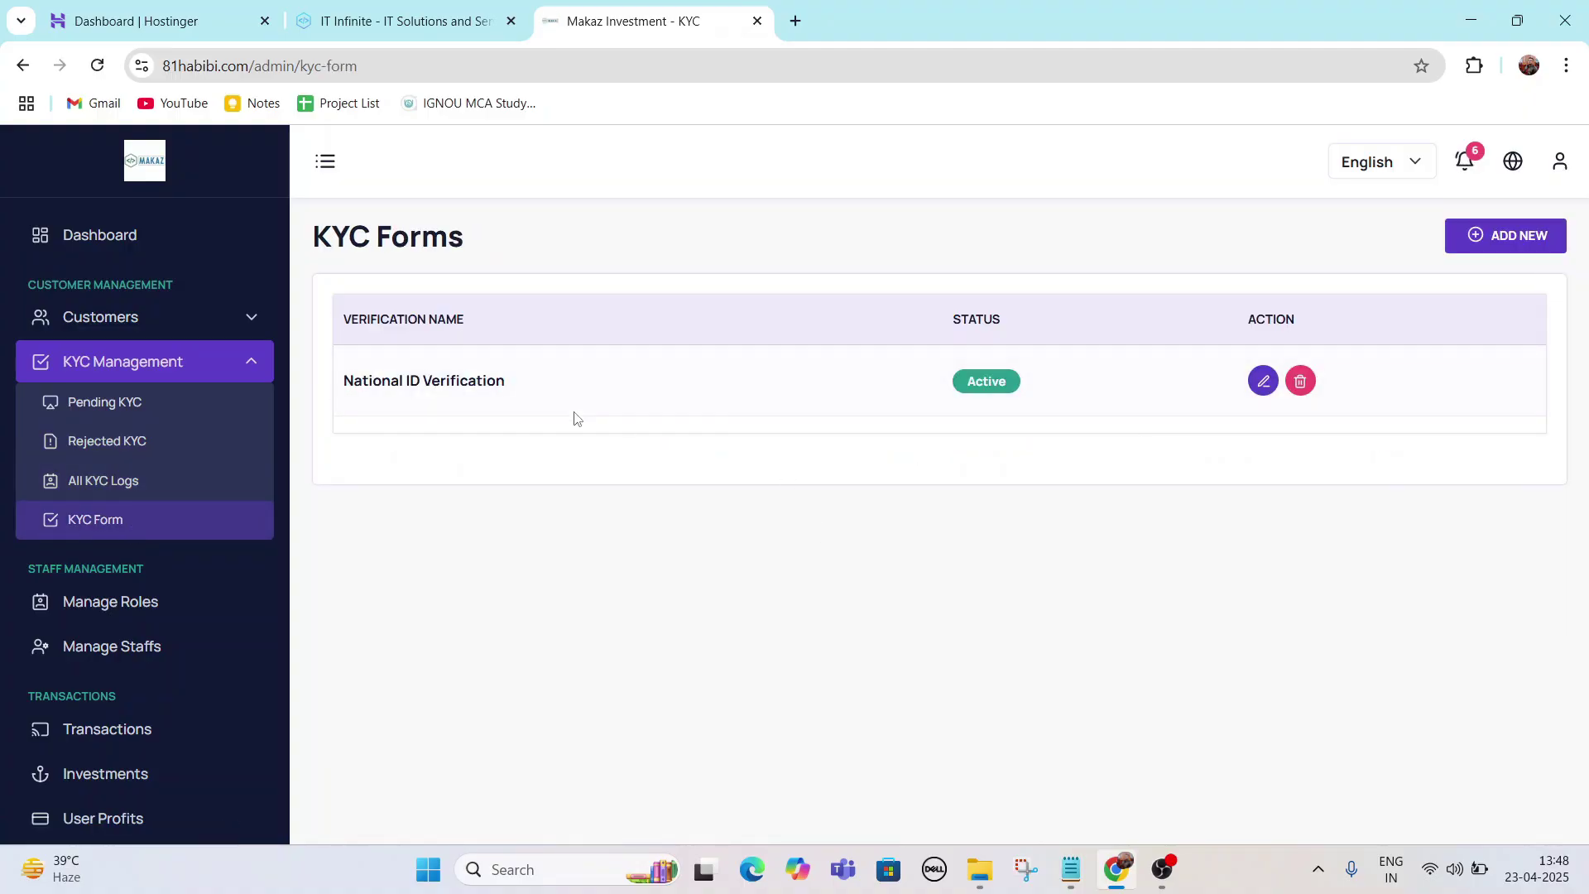
pyautogui.scroll(-2, 71, 627)
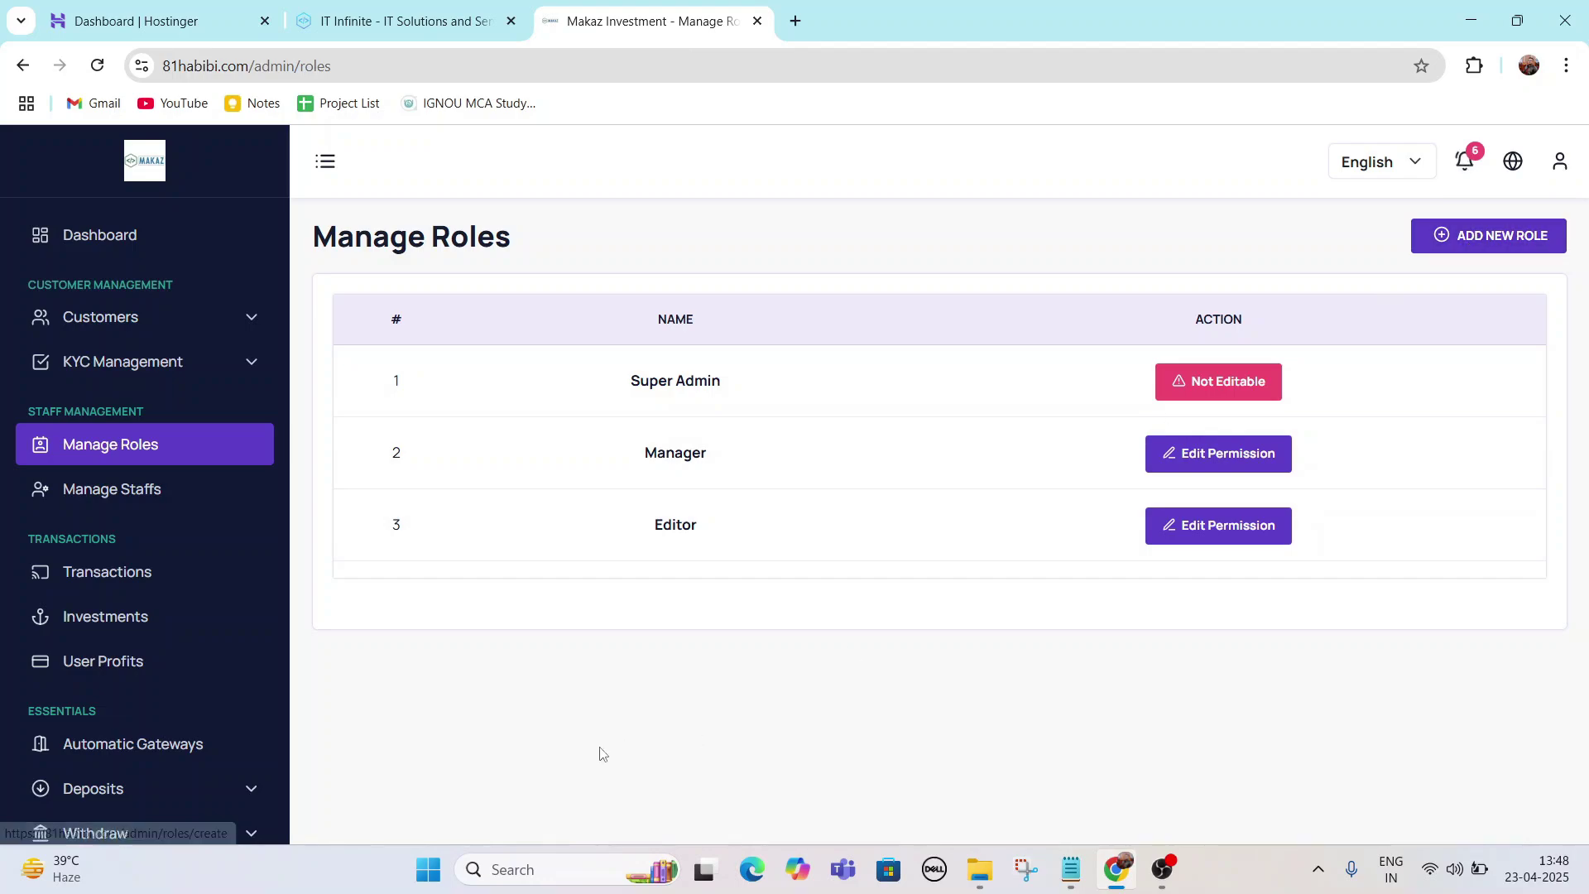
# Review the Manage Staffs list of admin and editor accounts, then open All Transactions.
pyautogui.scroll(-1, 149, 605)
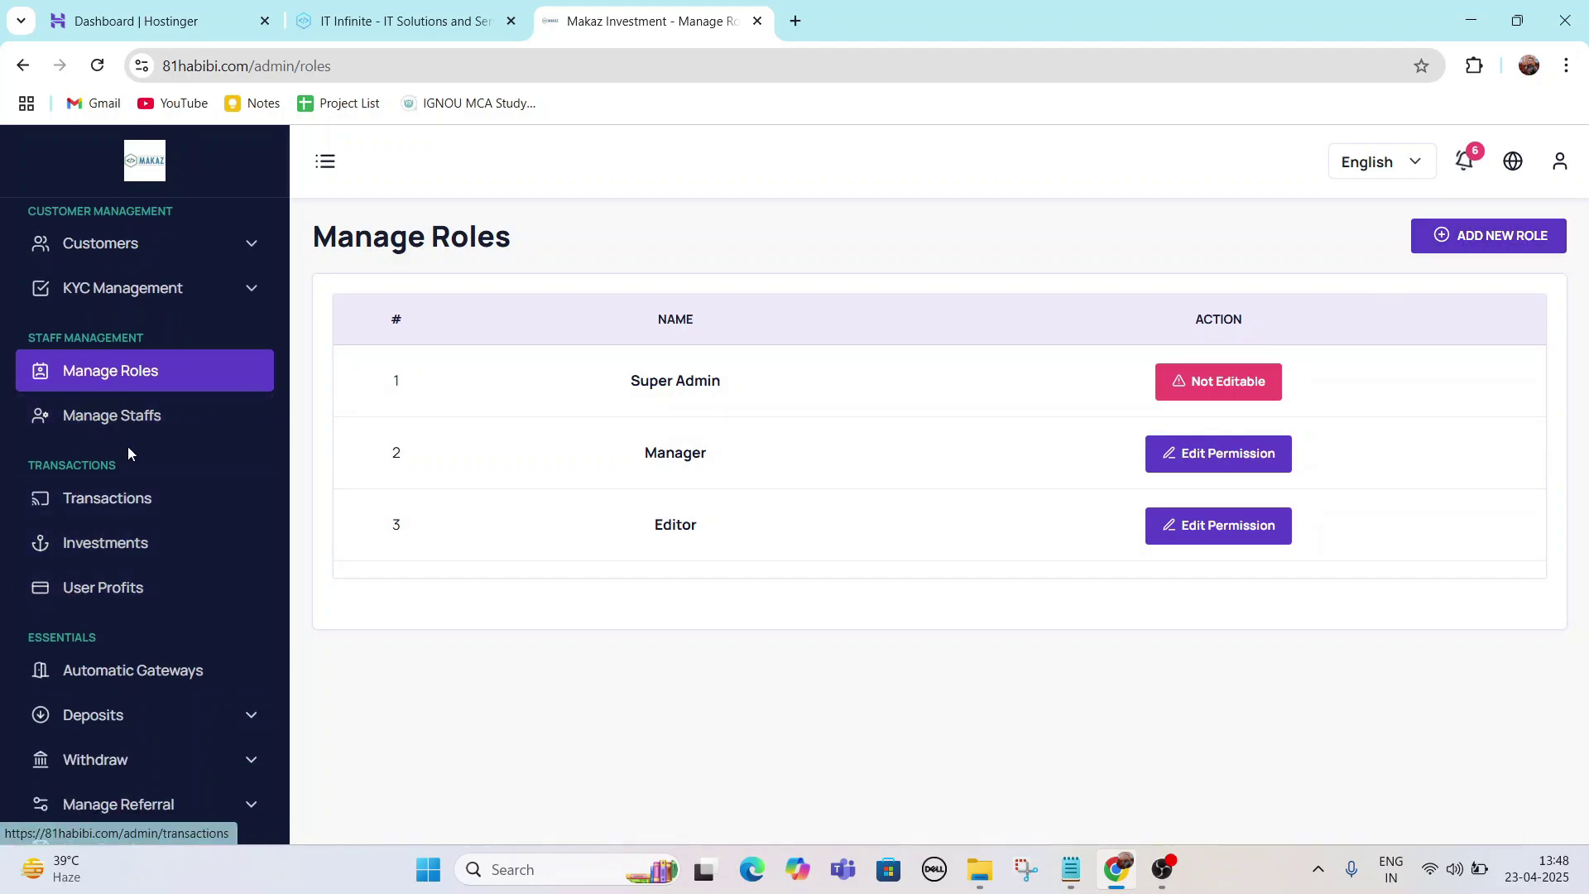
pyautogui.click(160, 413)
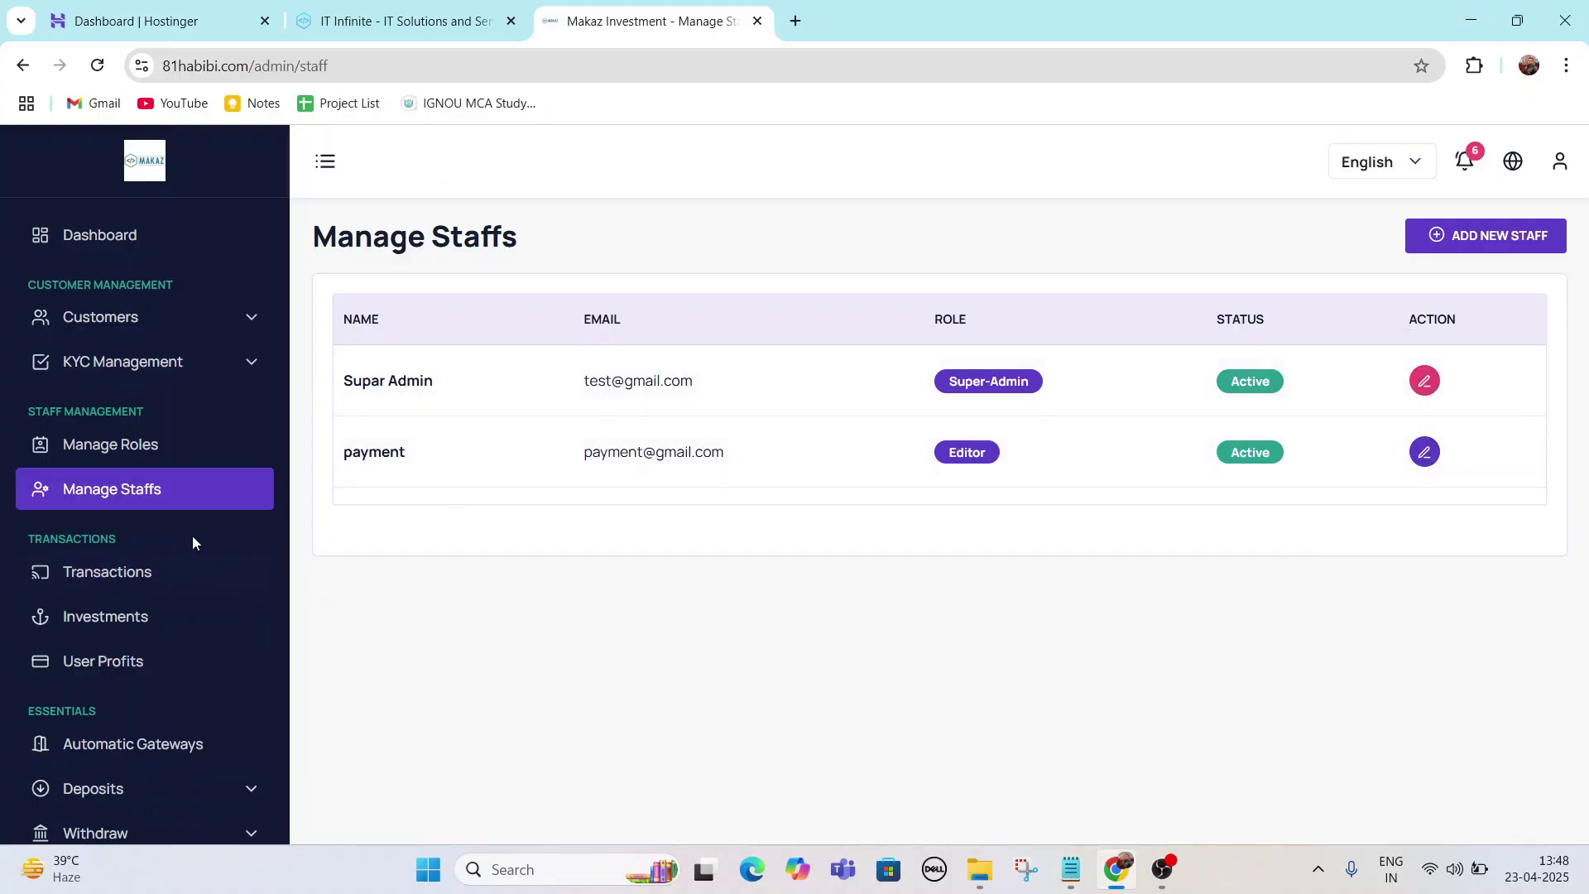
pyautogui.scroll(-1, 191, 539)
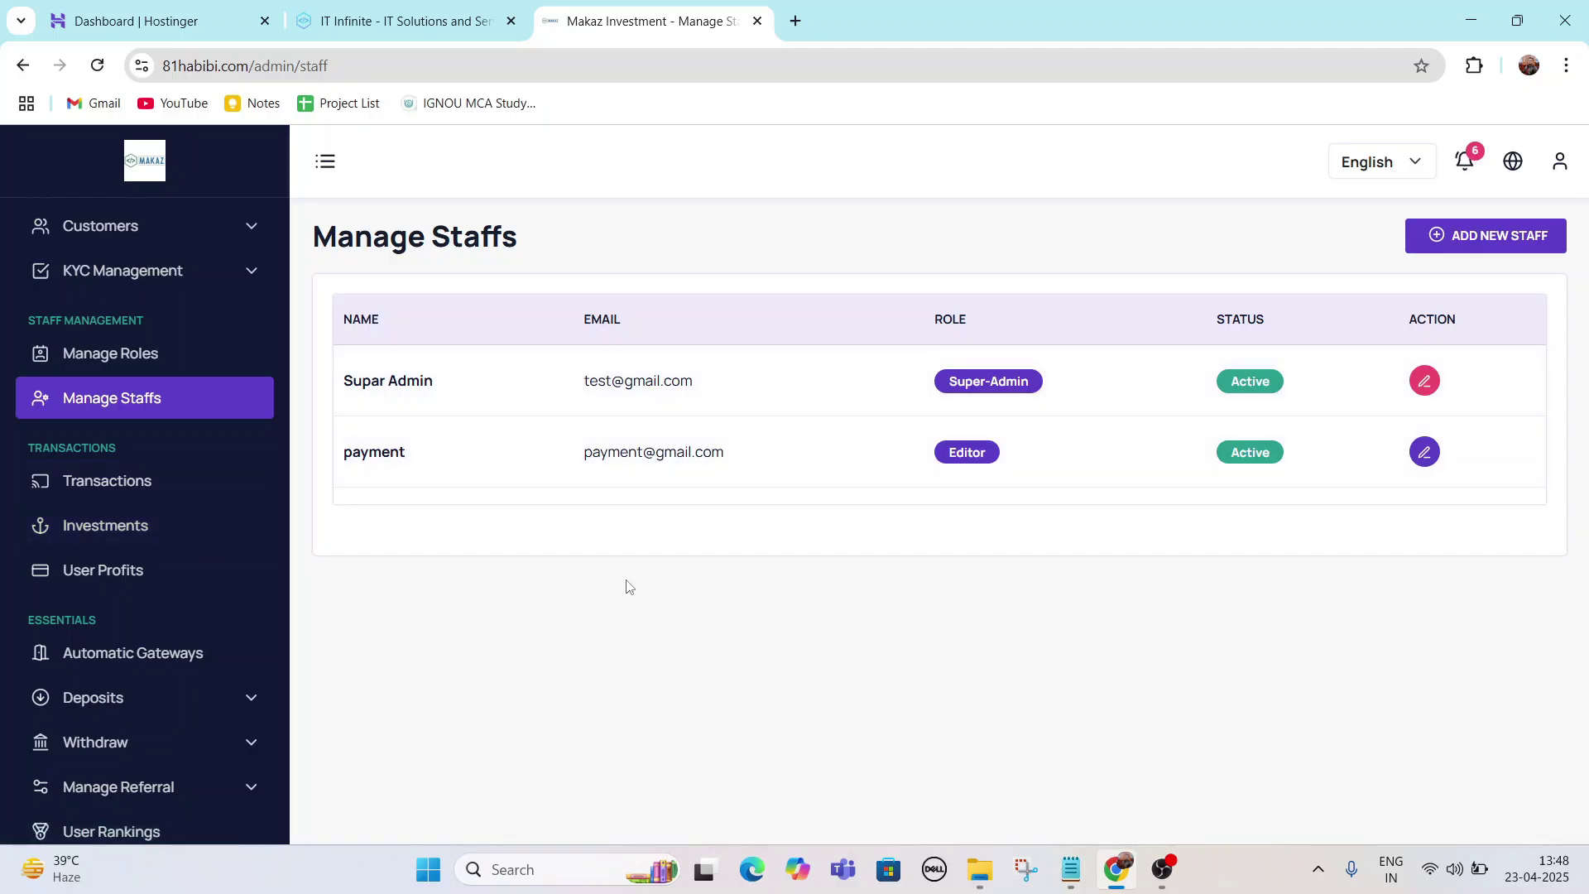
pyautogui.click(128, 481)
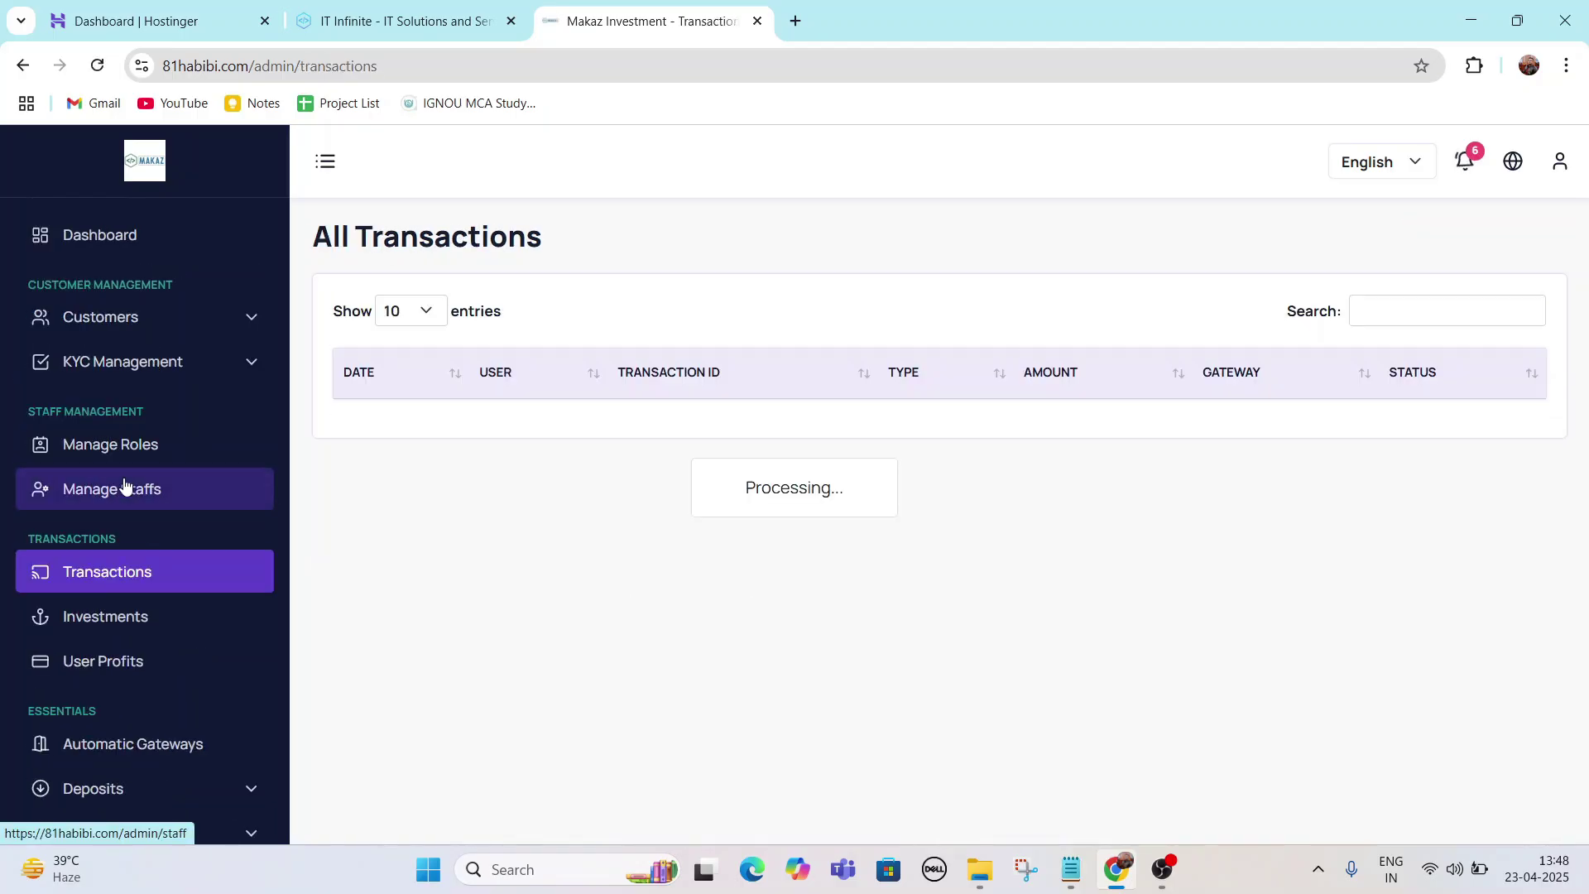
# Scroll through All Transactions, then browse the All Investments list.
pyautogui.scroll(-5, 760, 658)
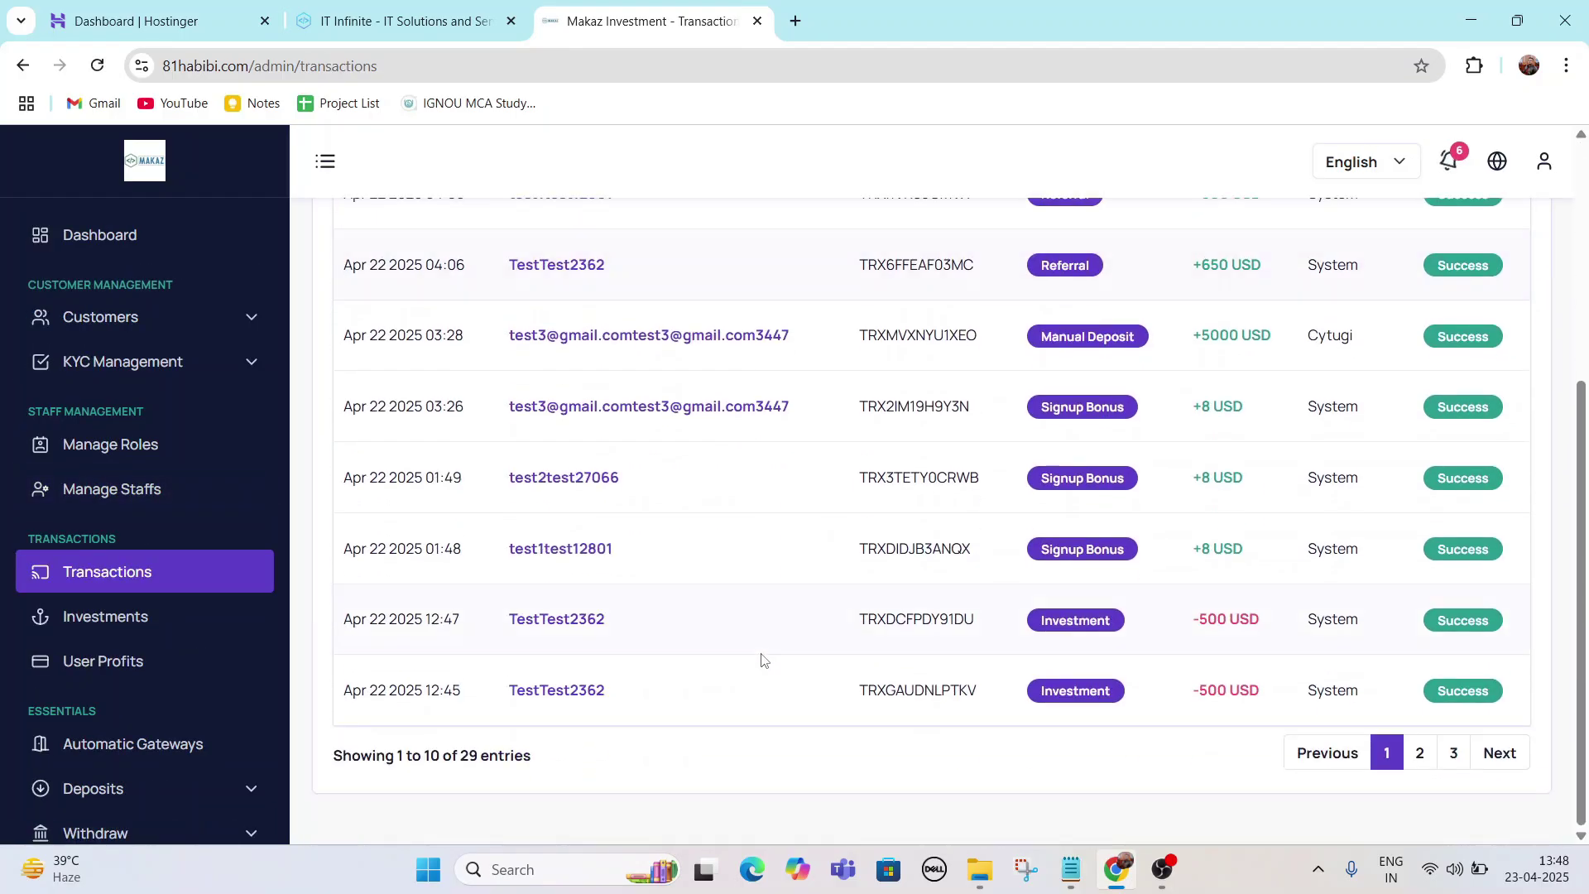
pyautogui.scroll(1, 762, 658)
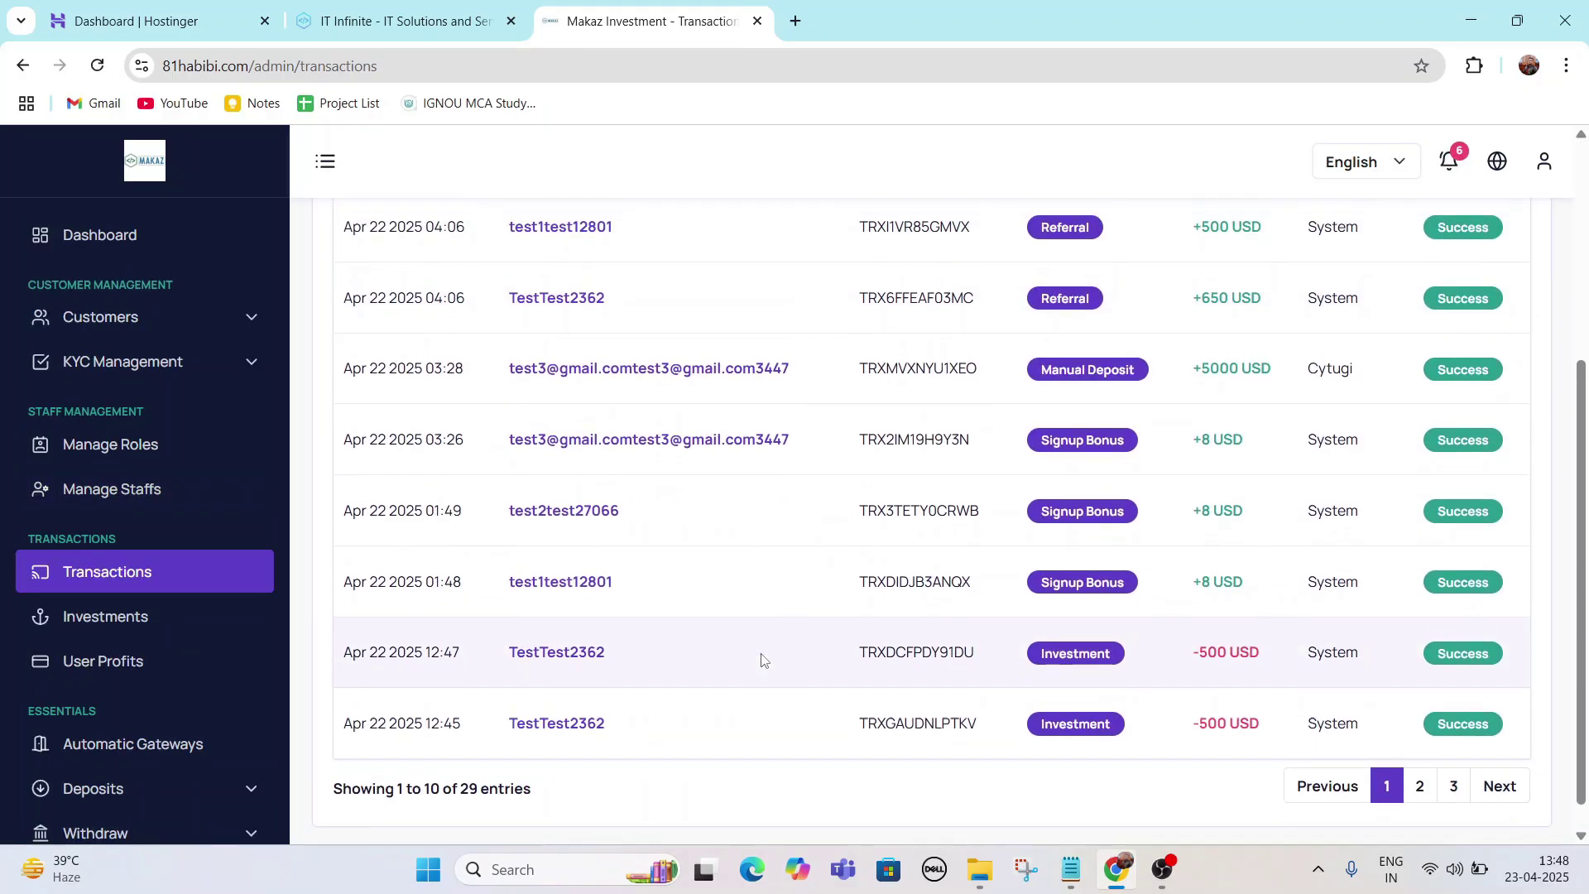
pyautogui.click(154, 621)
pyautogui.scroll(-1, 572, 519)
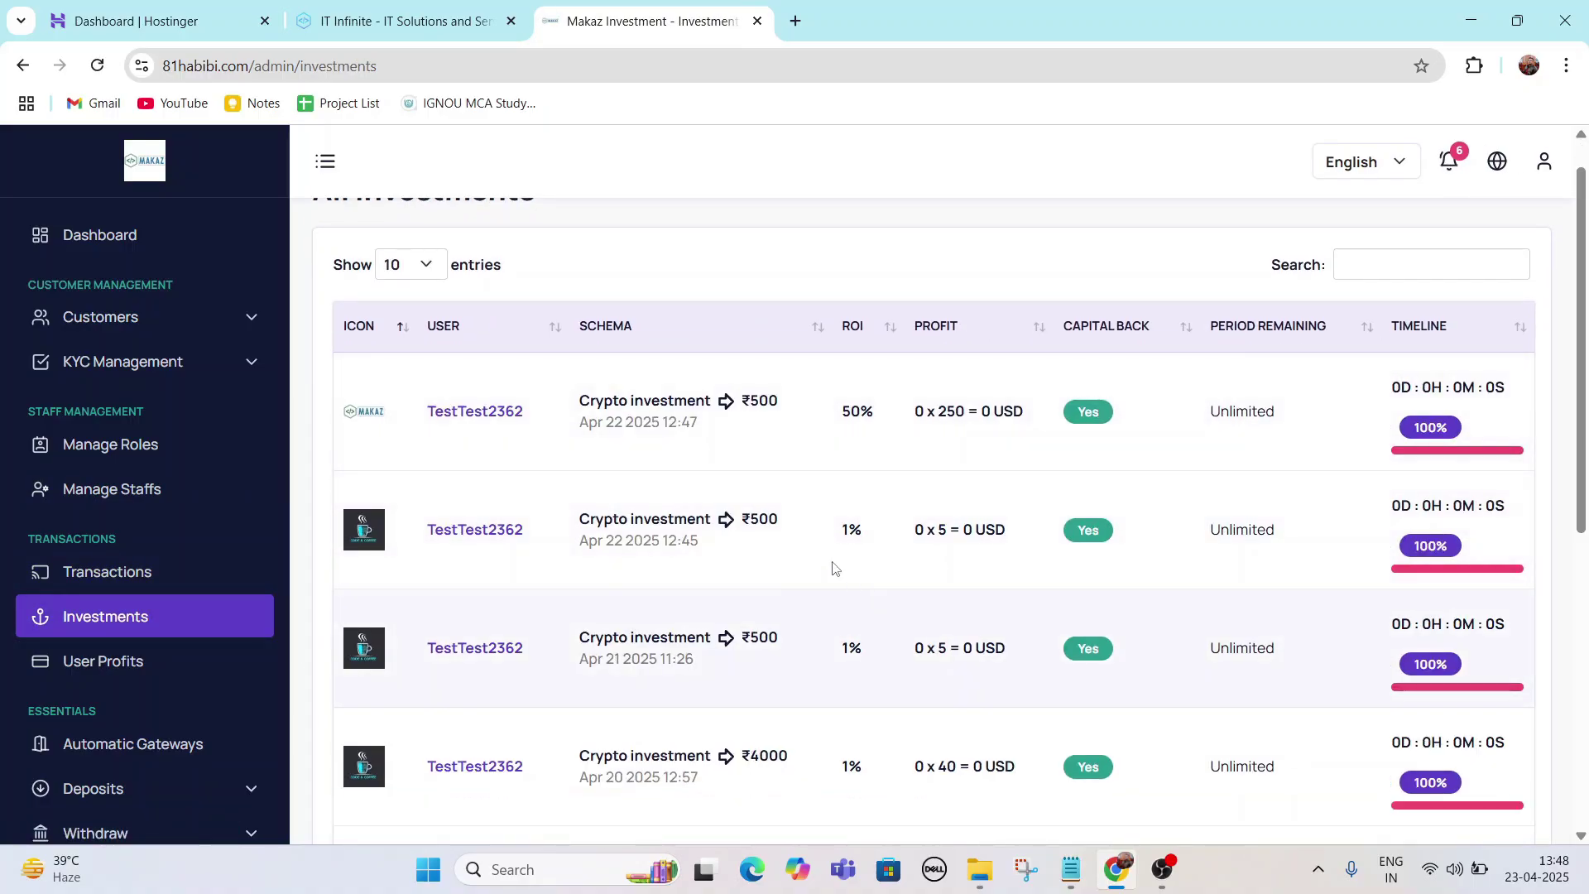
pyautogui.scroll(-4, 812, 675)
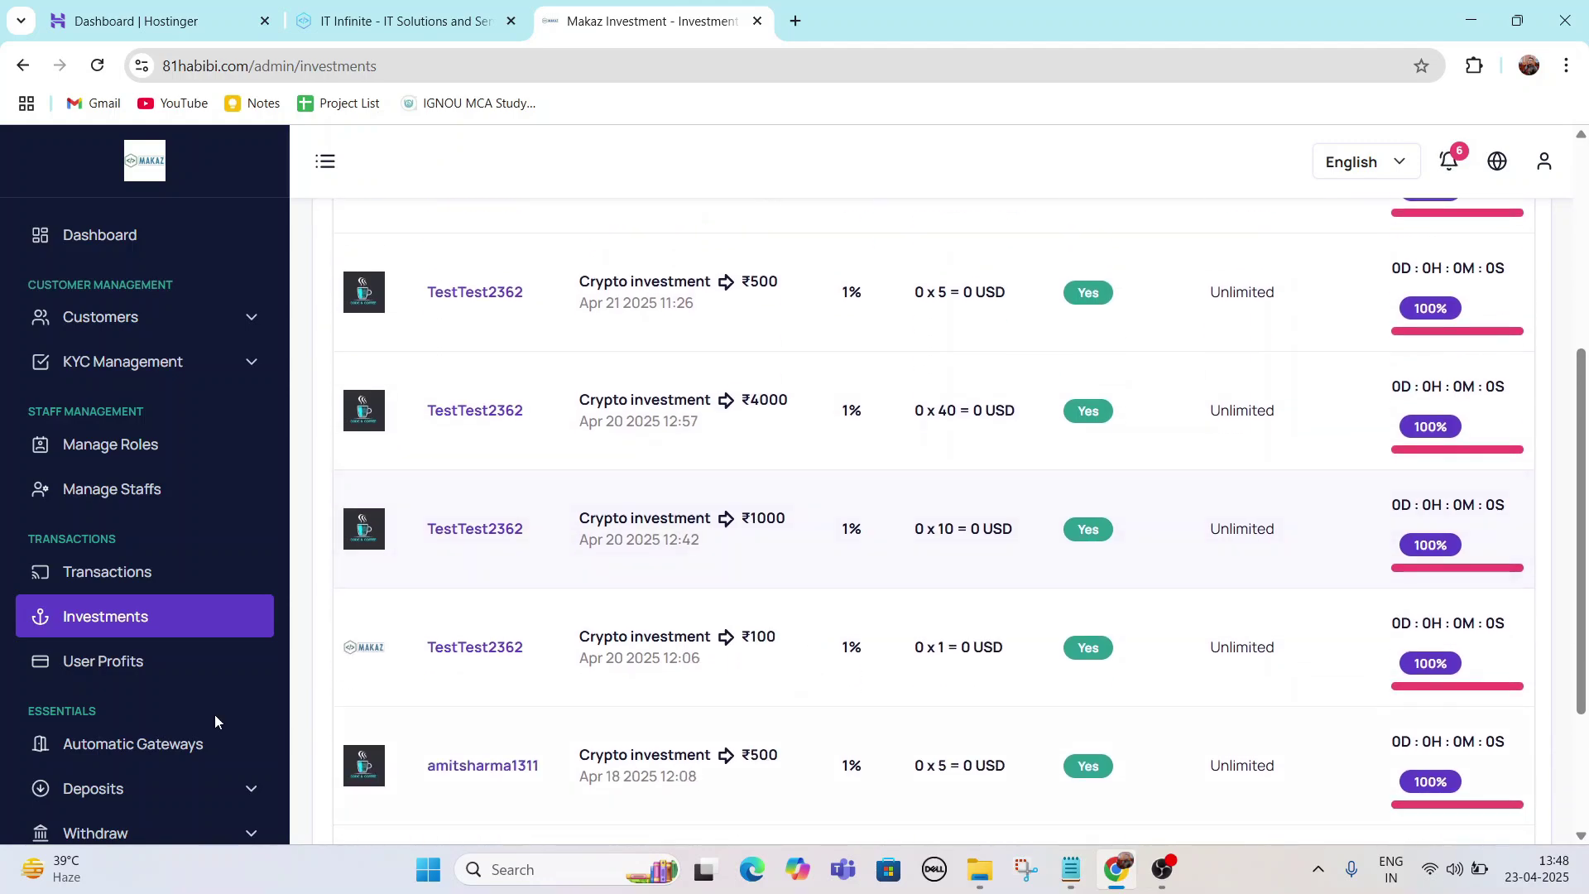
# Review the User Profits records, then open the Automatic Gateways list.
pyautogui.click(145, 669)
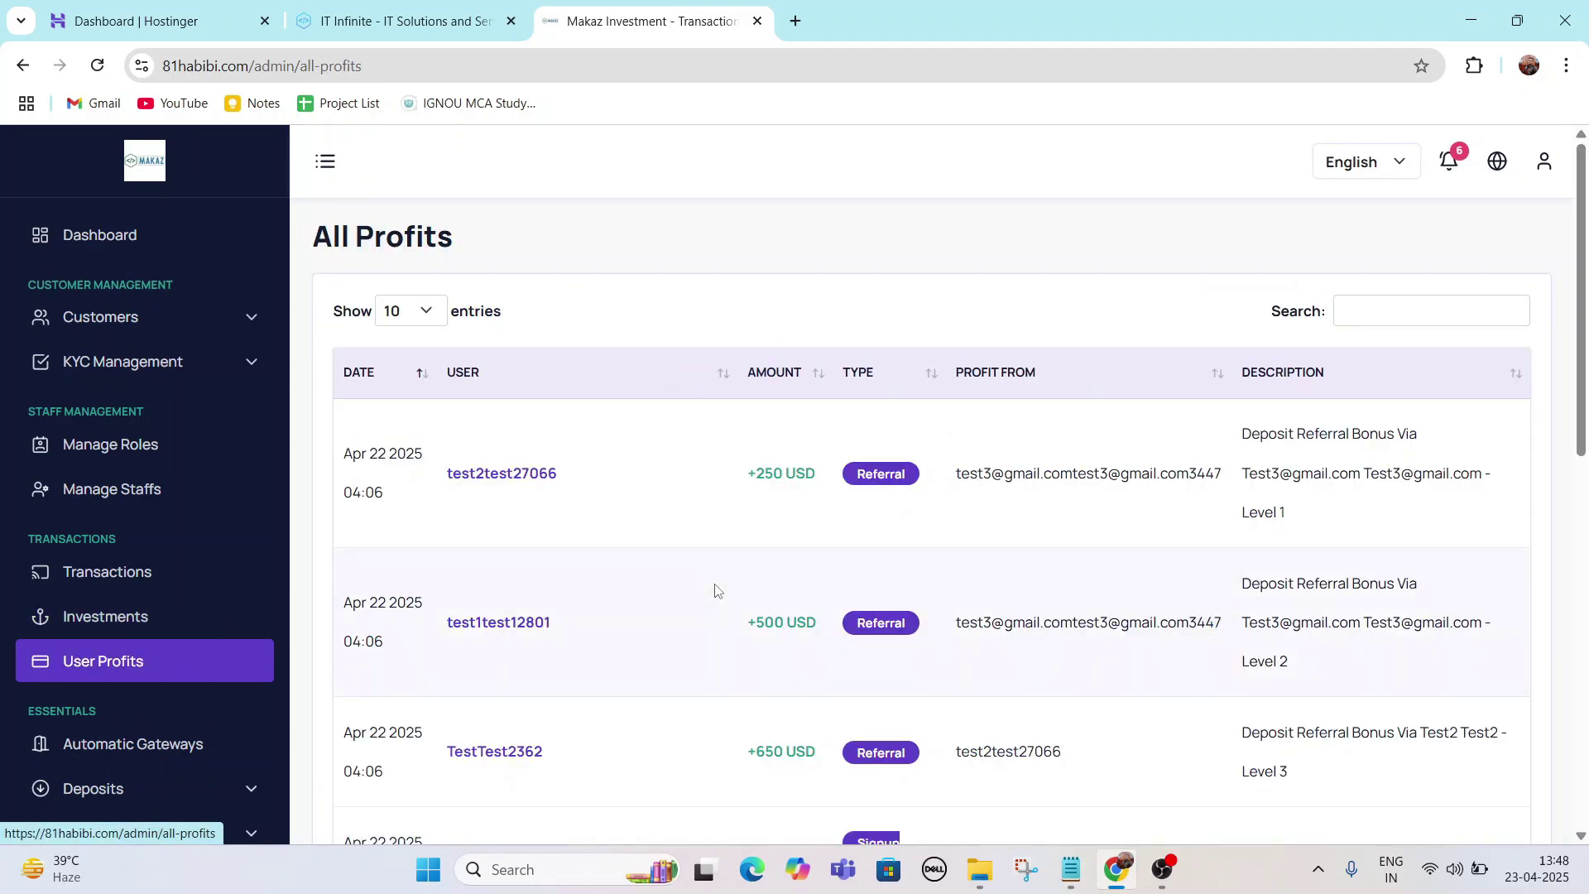
pyautogui.scroll(-2, 714, 593)
pyautogui.scroll(2, 717, 591)
pyautogui.scroll(1, 717, 590)
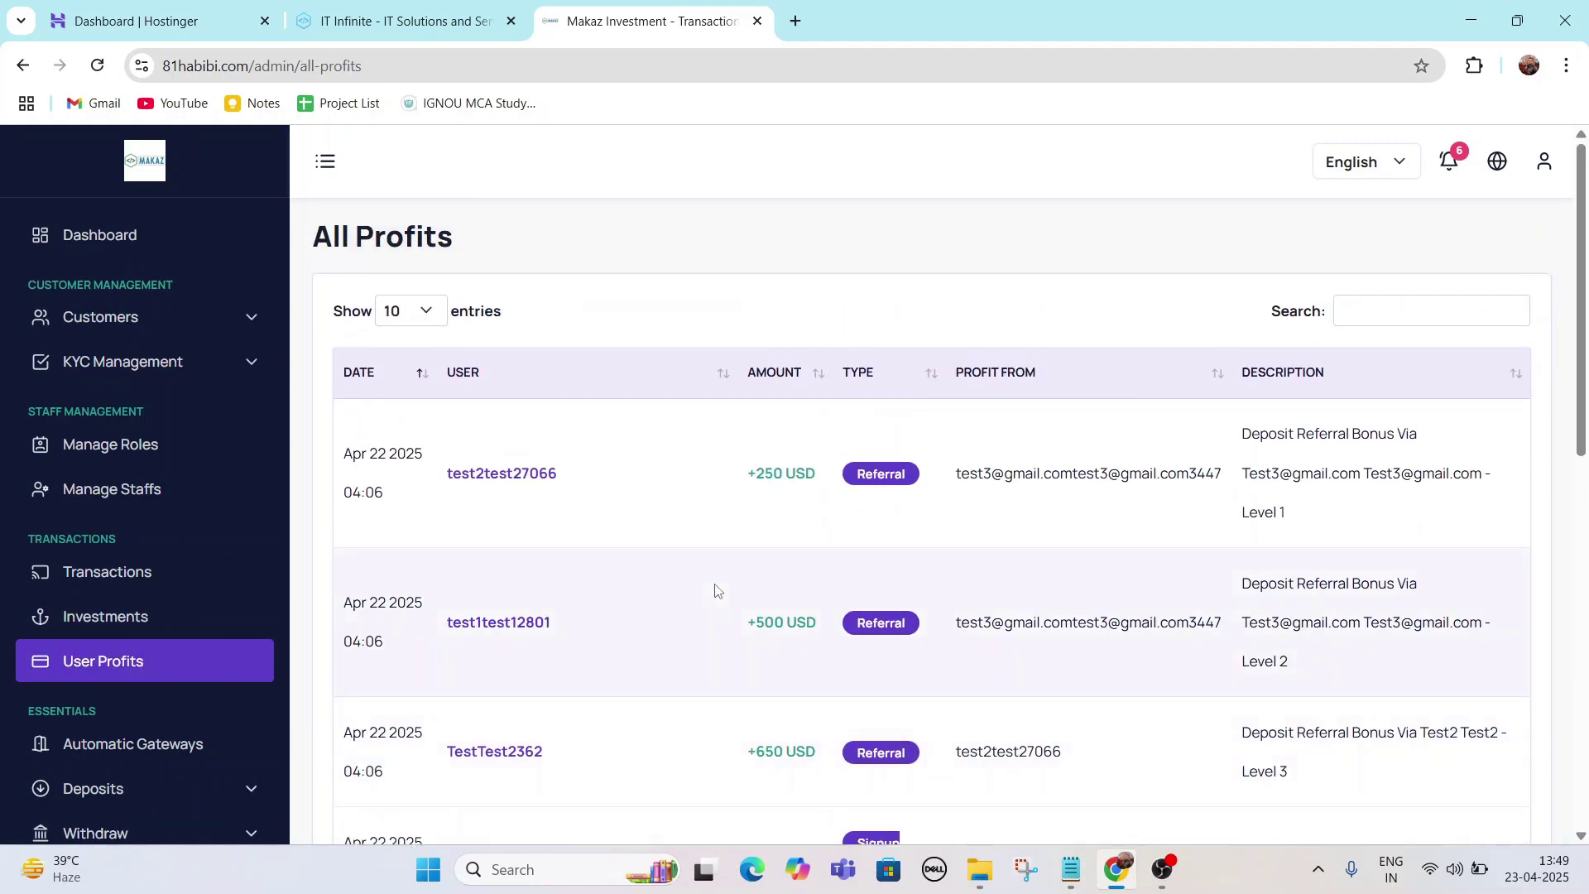
pyautogui.scroll(-5, 633, 546)
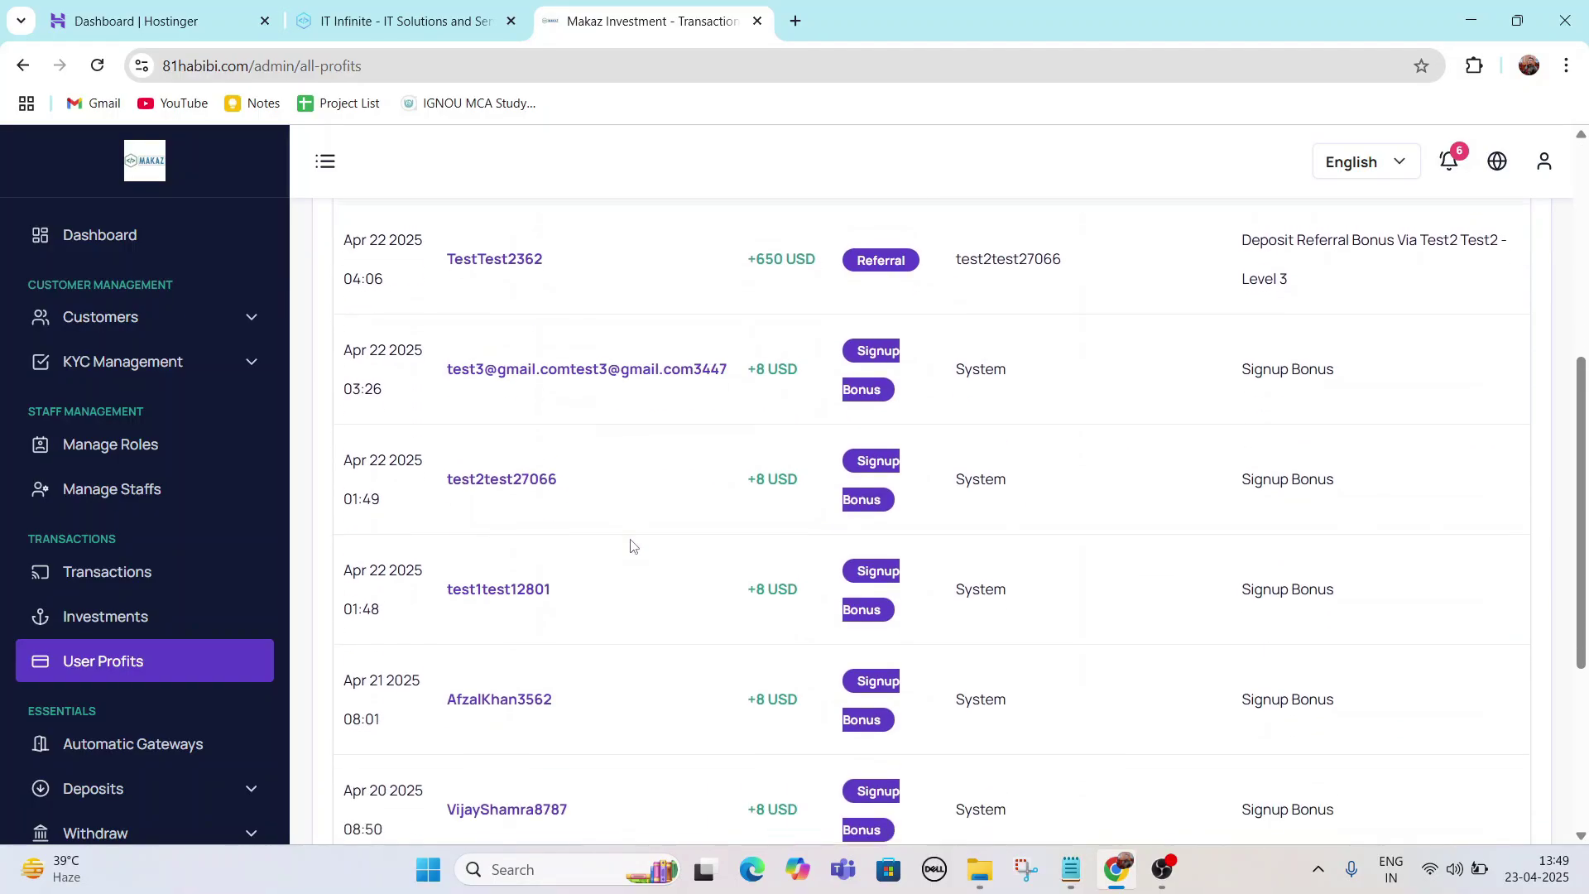
pyautogui.scroll(-1, 133, 629)
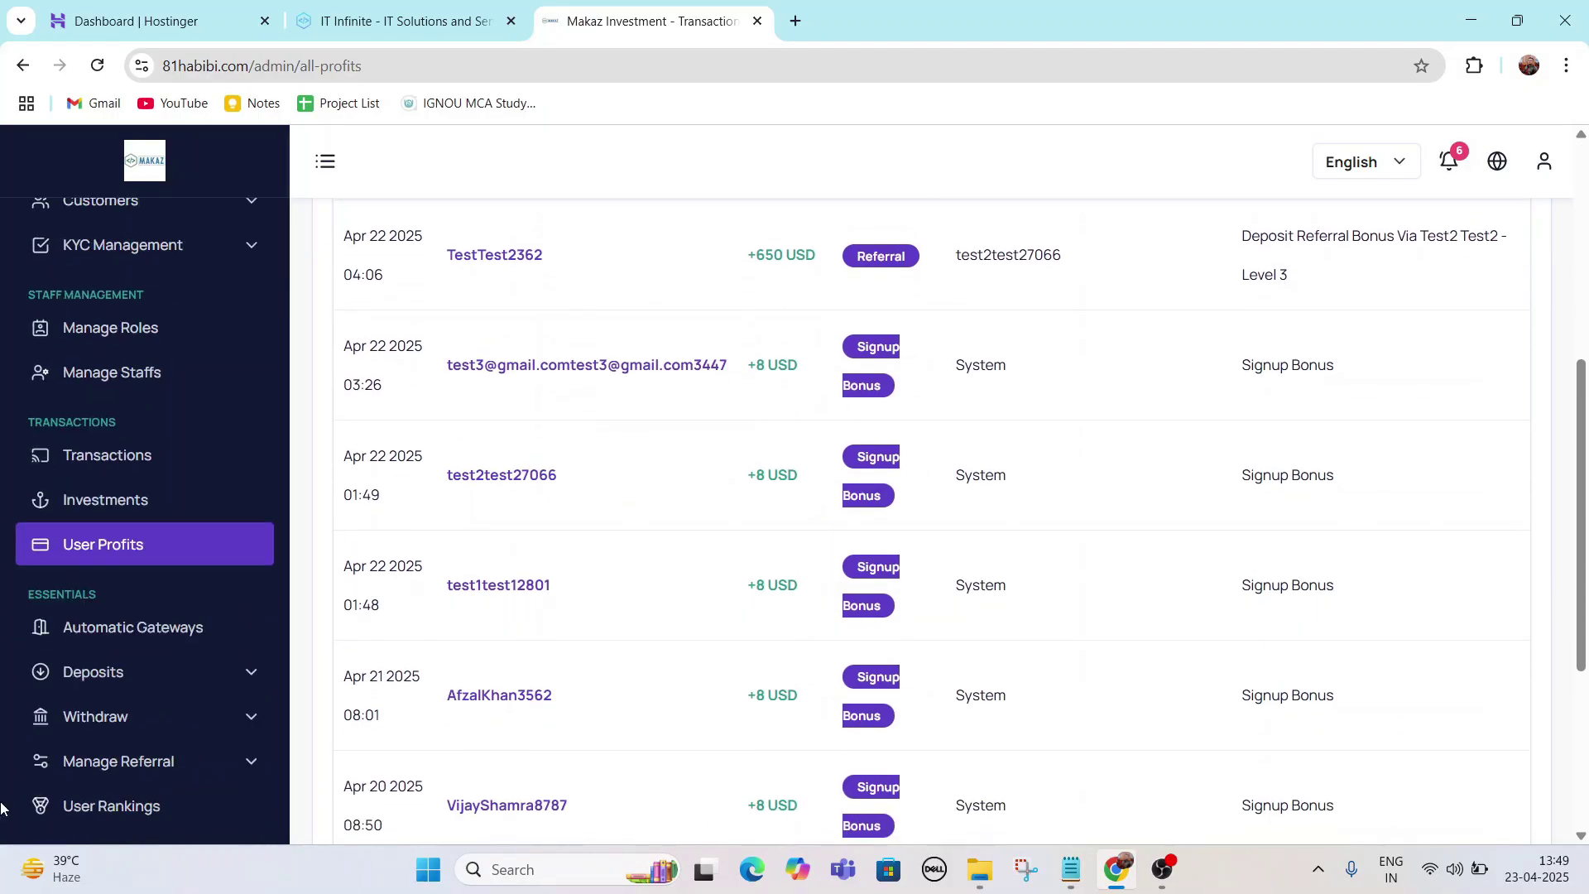
pyautogui.click(133, 629)
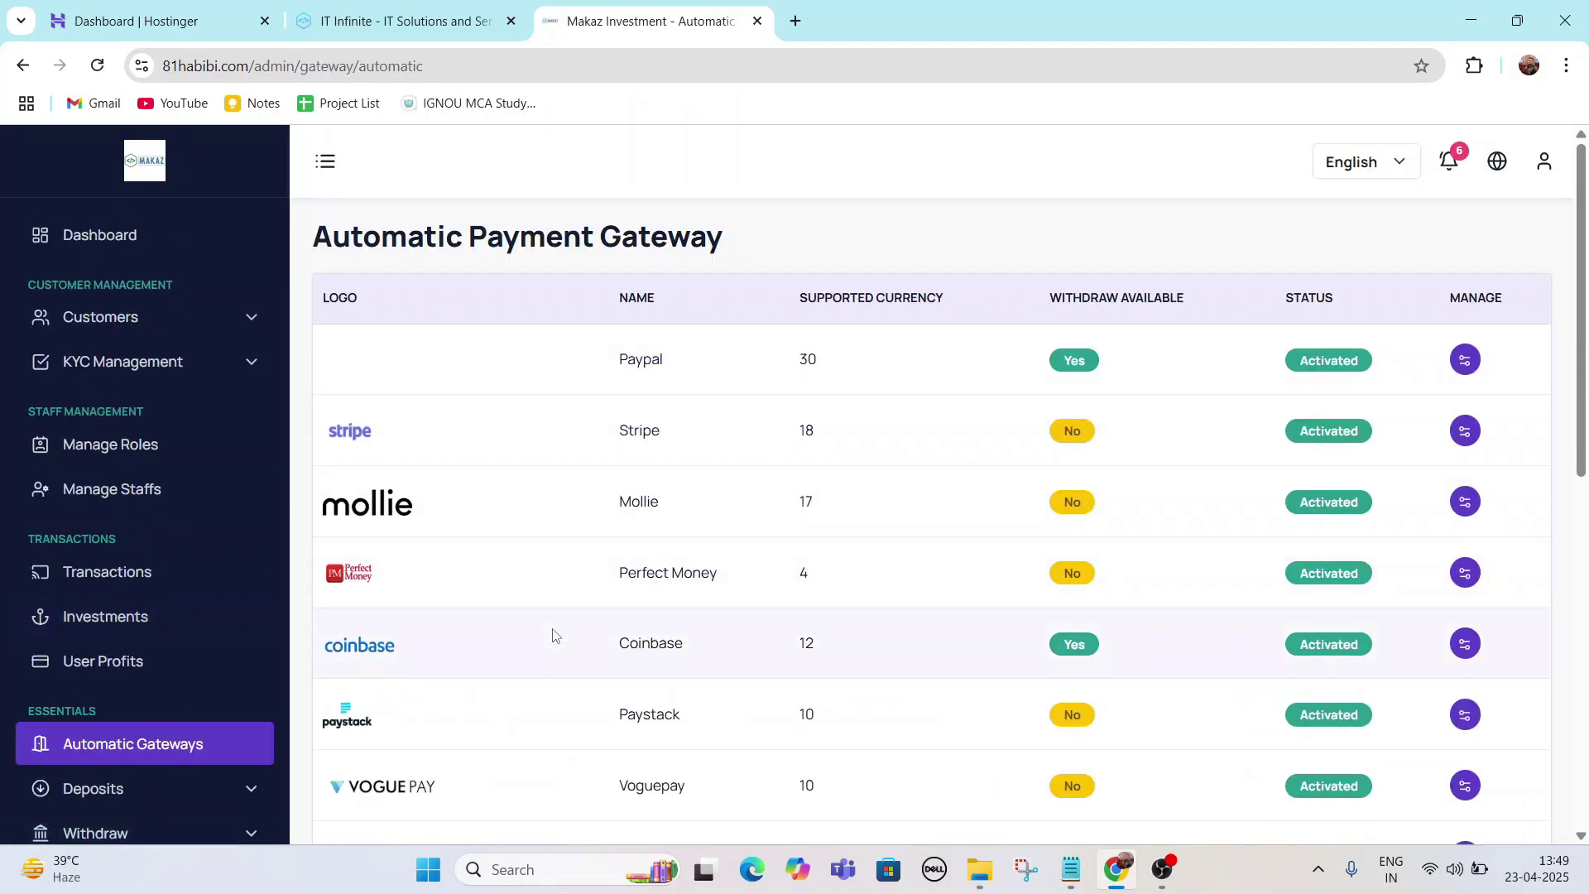
# Expand the Deposit menu and view the automatic deposit methods.
pyautogui.scroll(-1, 226, 677)
pyautogui.click(226, 677)
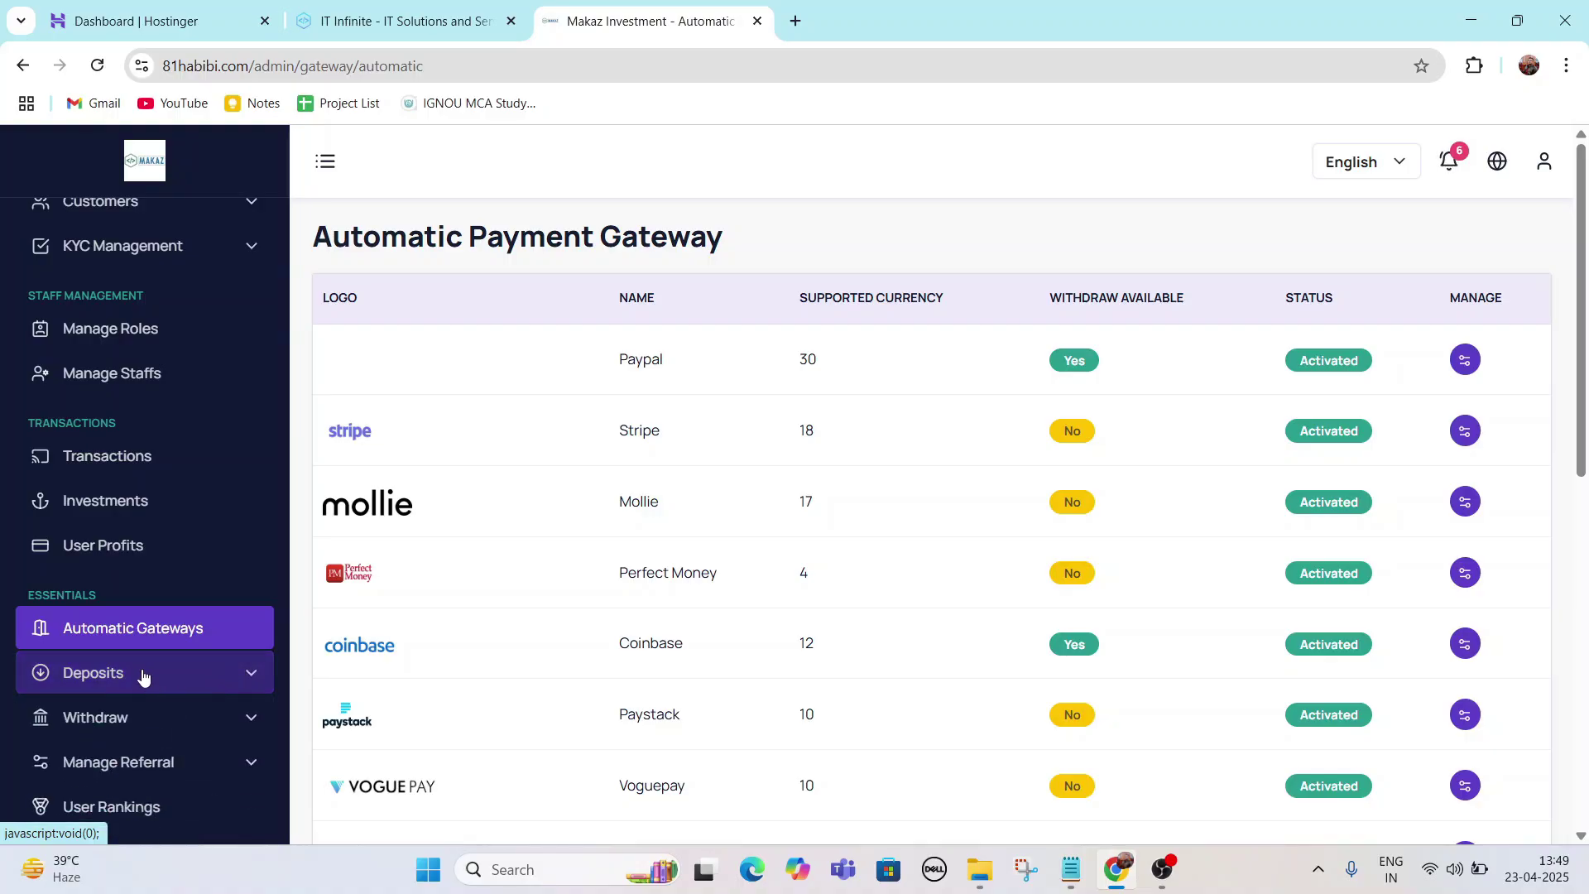
pyautogui.click(186, 680)
pyautogui.click(122, 721)
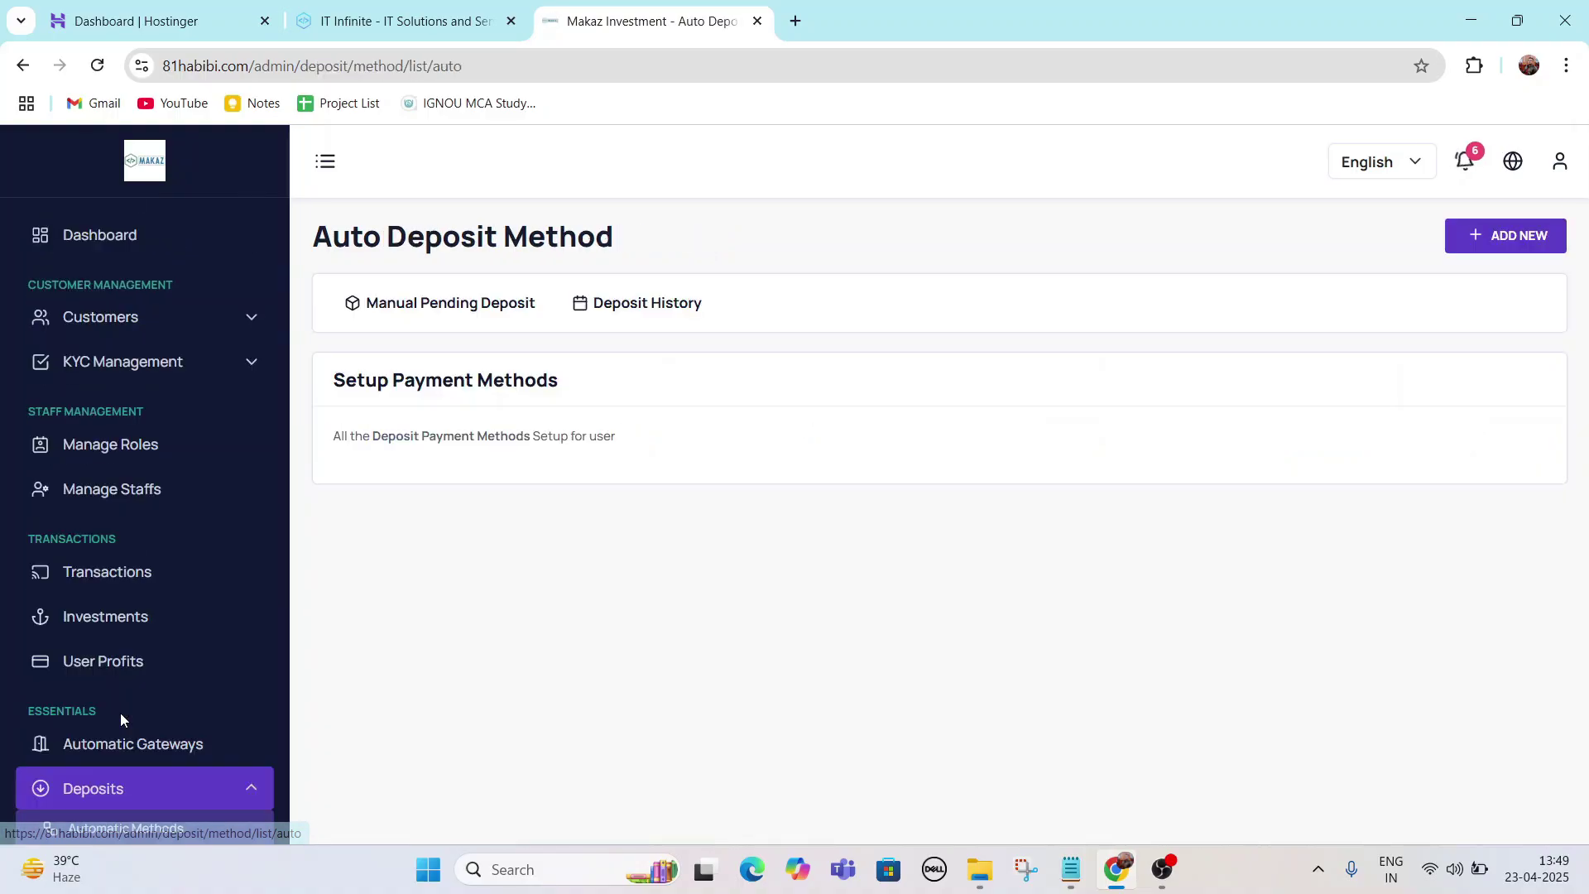
pyautogui.scroll(-1, 8, 760)
pyautogui.scroll(-1, 8, 760)
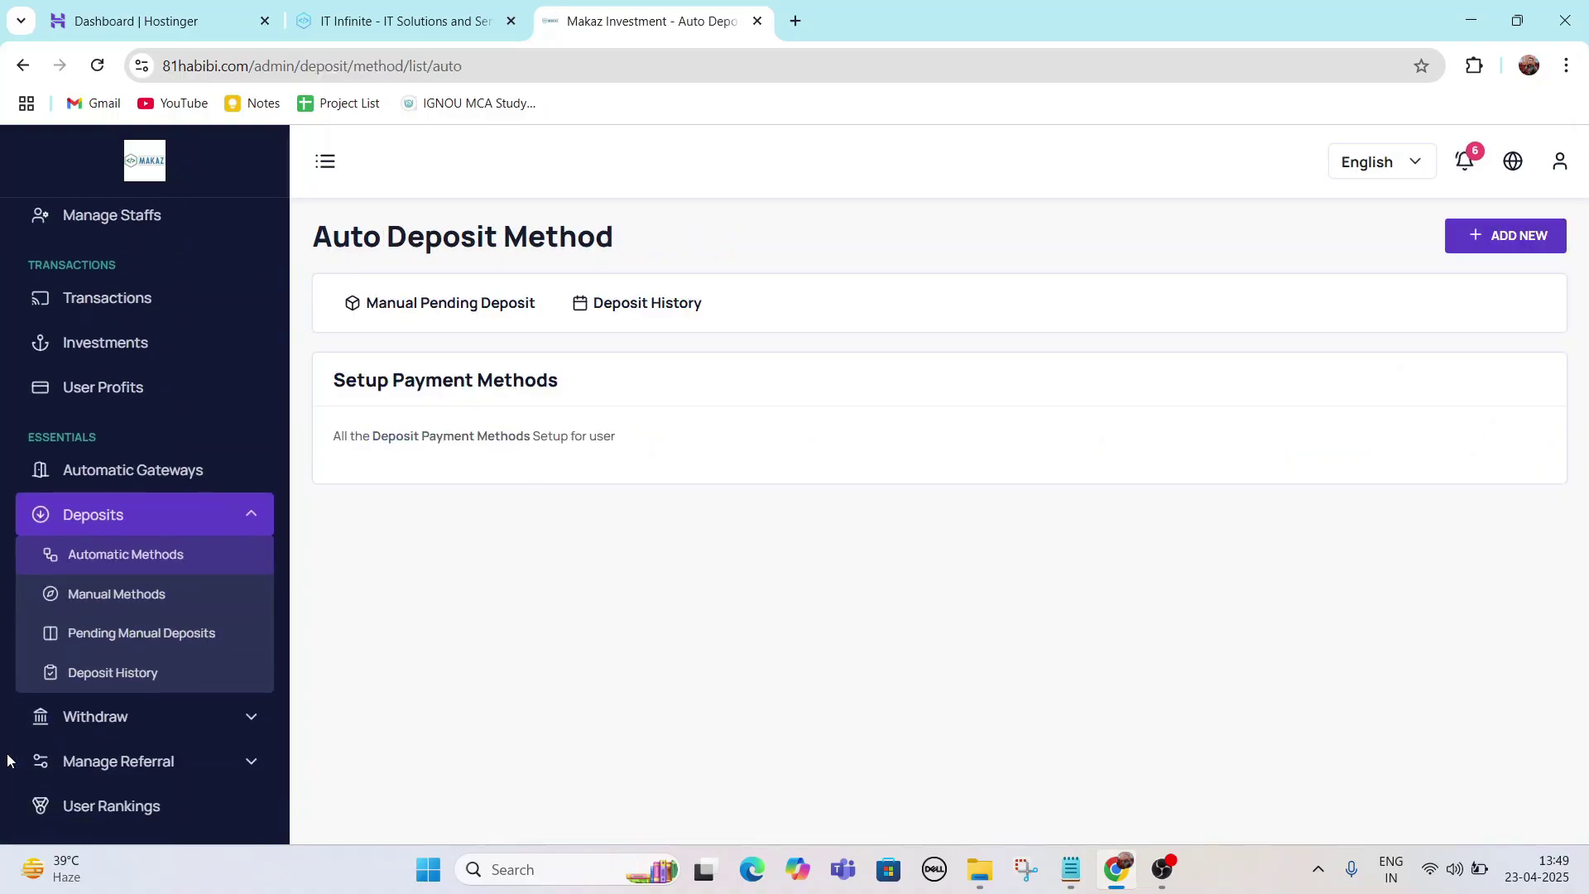
# Browse Pending Withdraws, Withdraw Schedule and Withdraw History, then open Multi Level Referral.
pyautogui.click(169, 726)
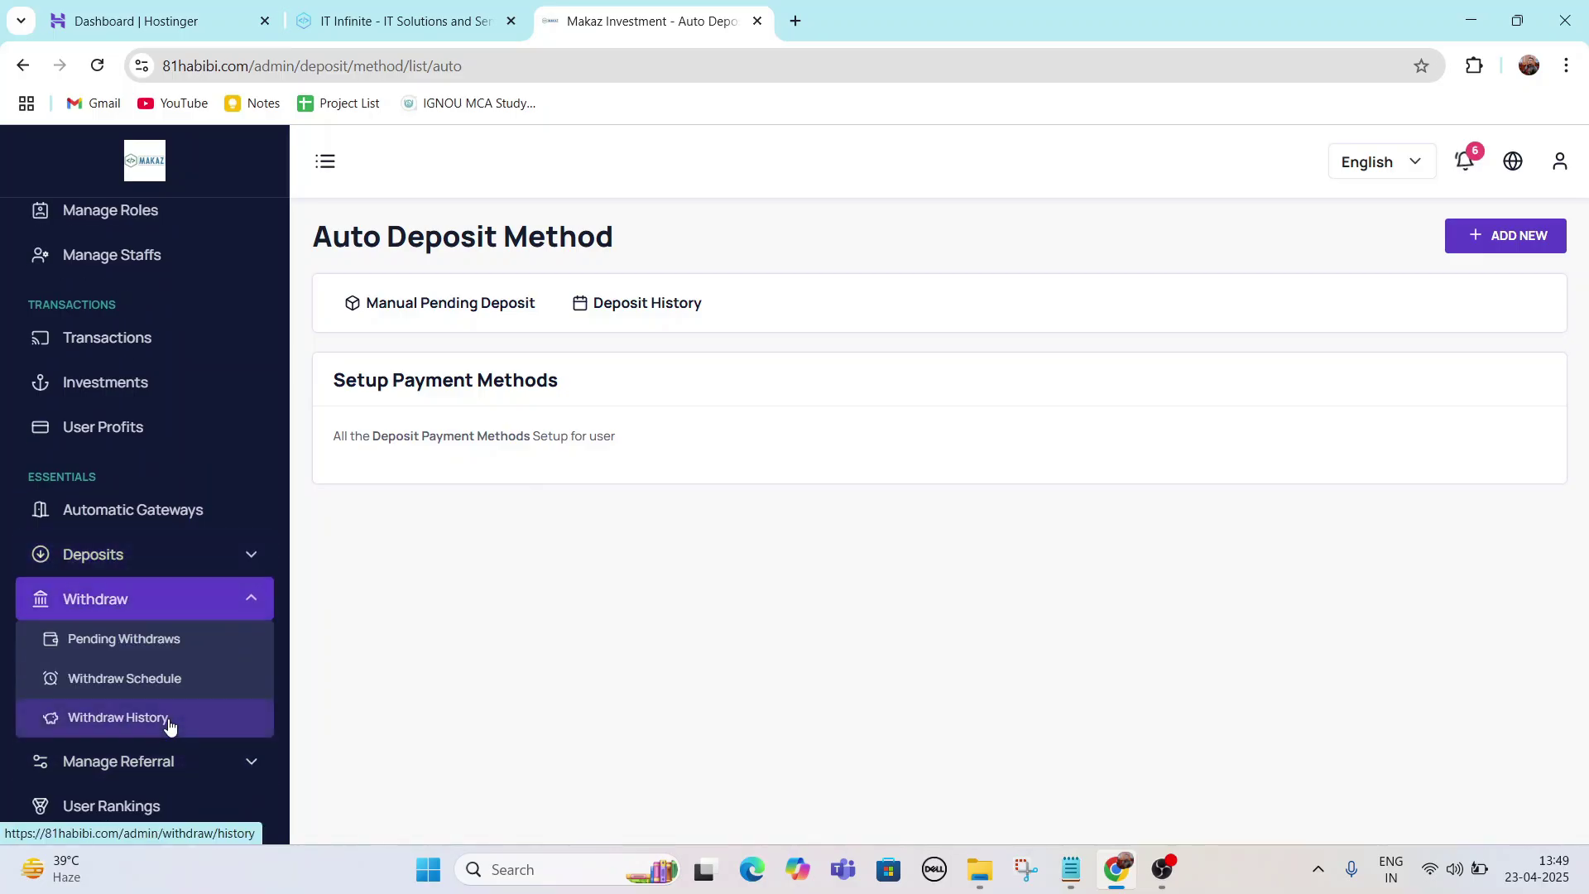
pyautogui.click(157, 654)
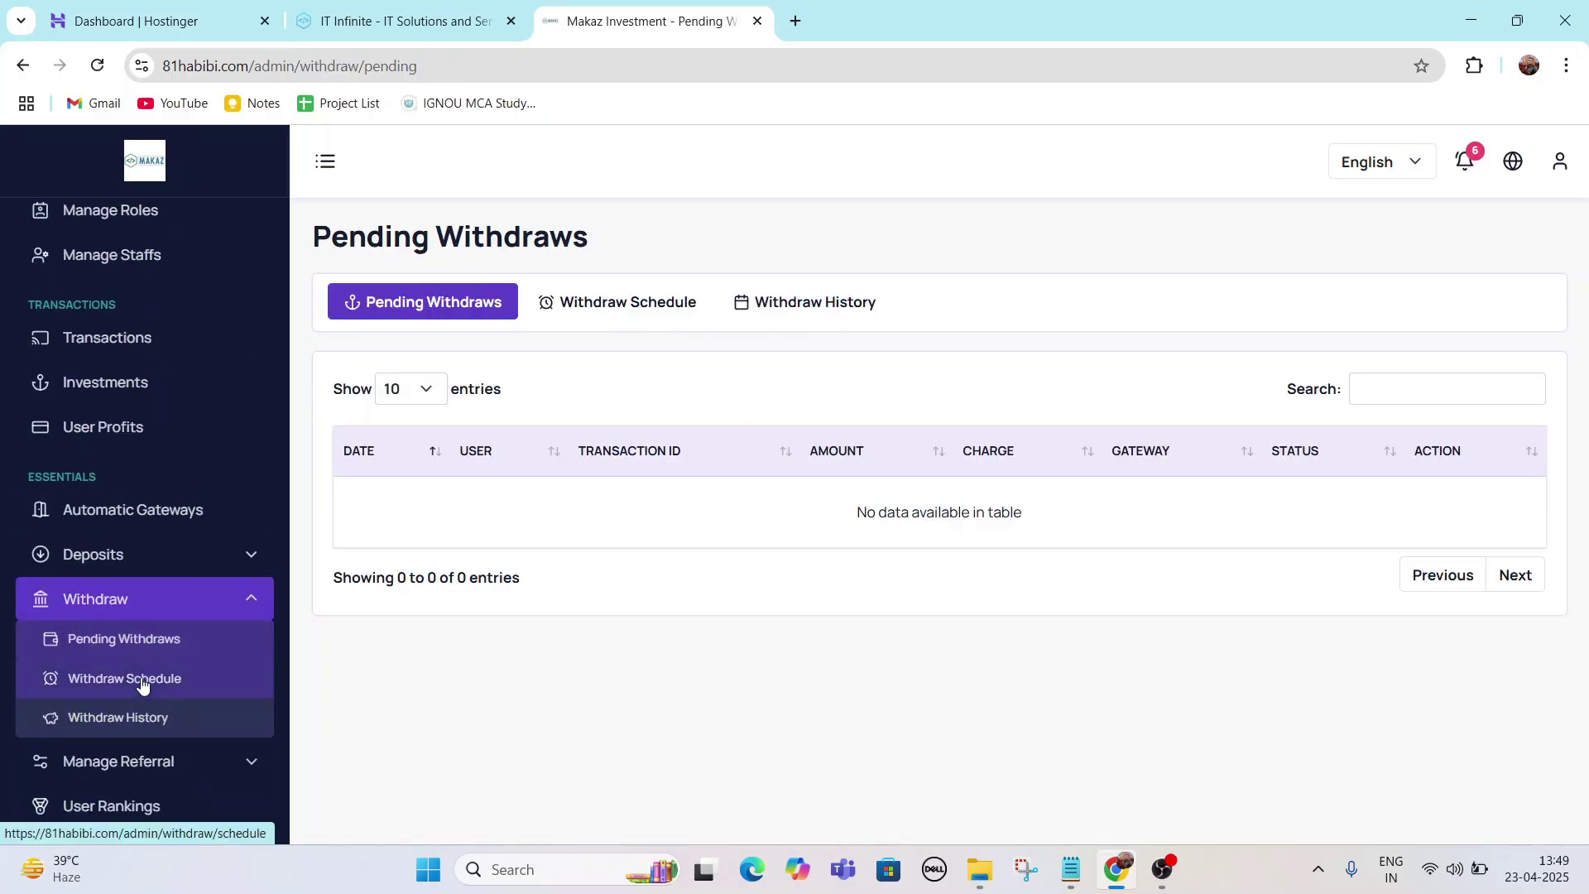
pyautogui.click(142, 681)
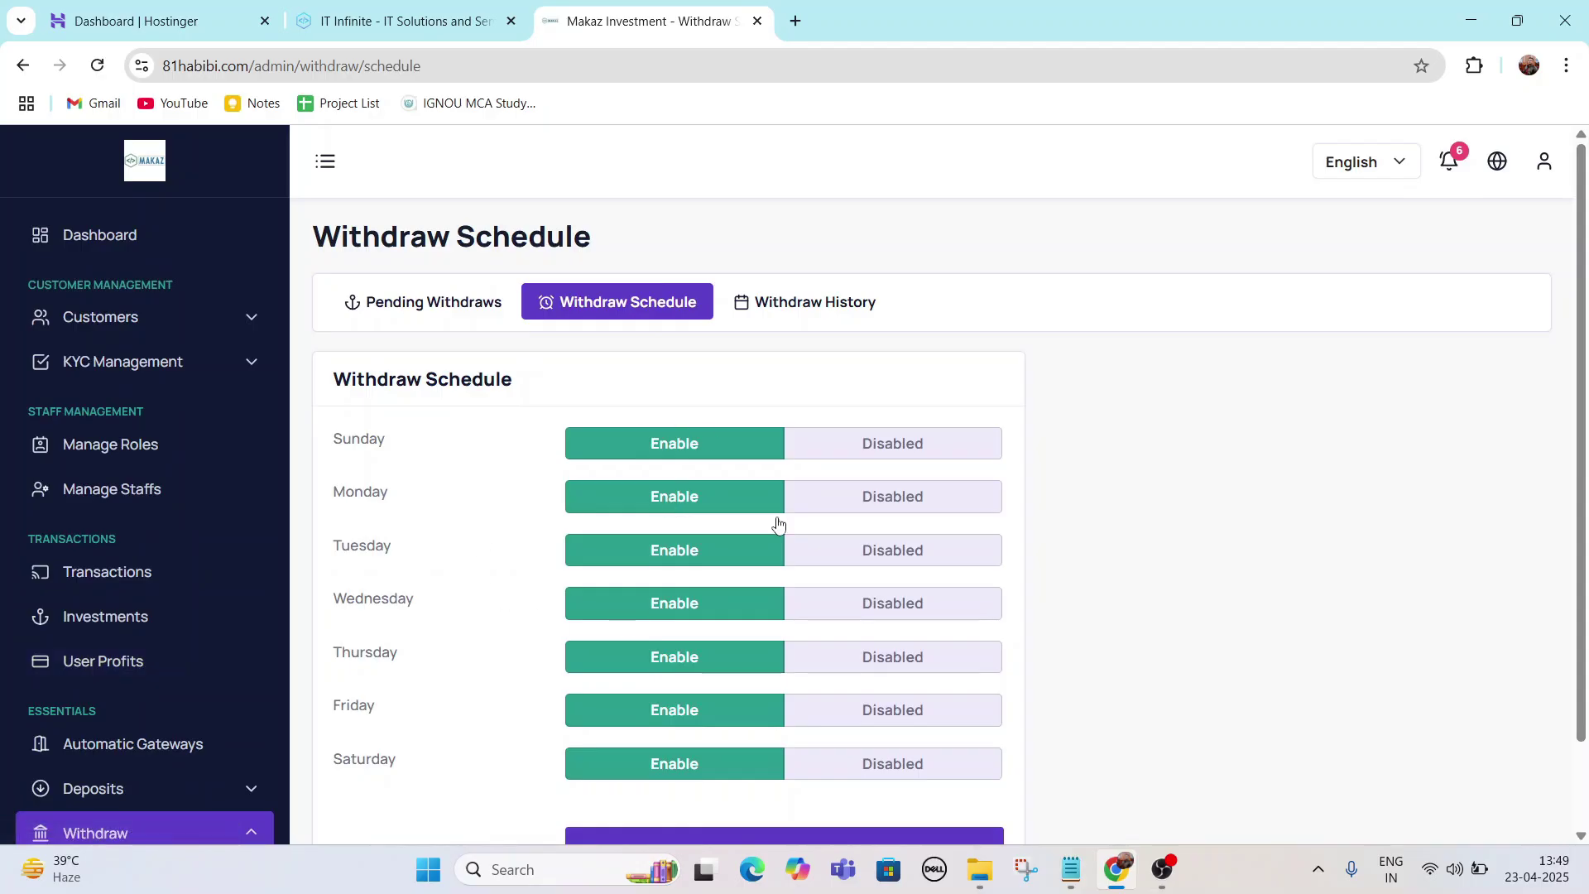
pyautogui.scroll(-2, 731, 712)
pyautogui.scroll(-3, 171, 757)
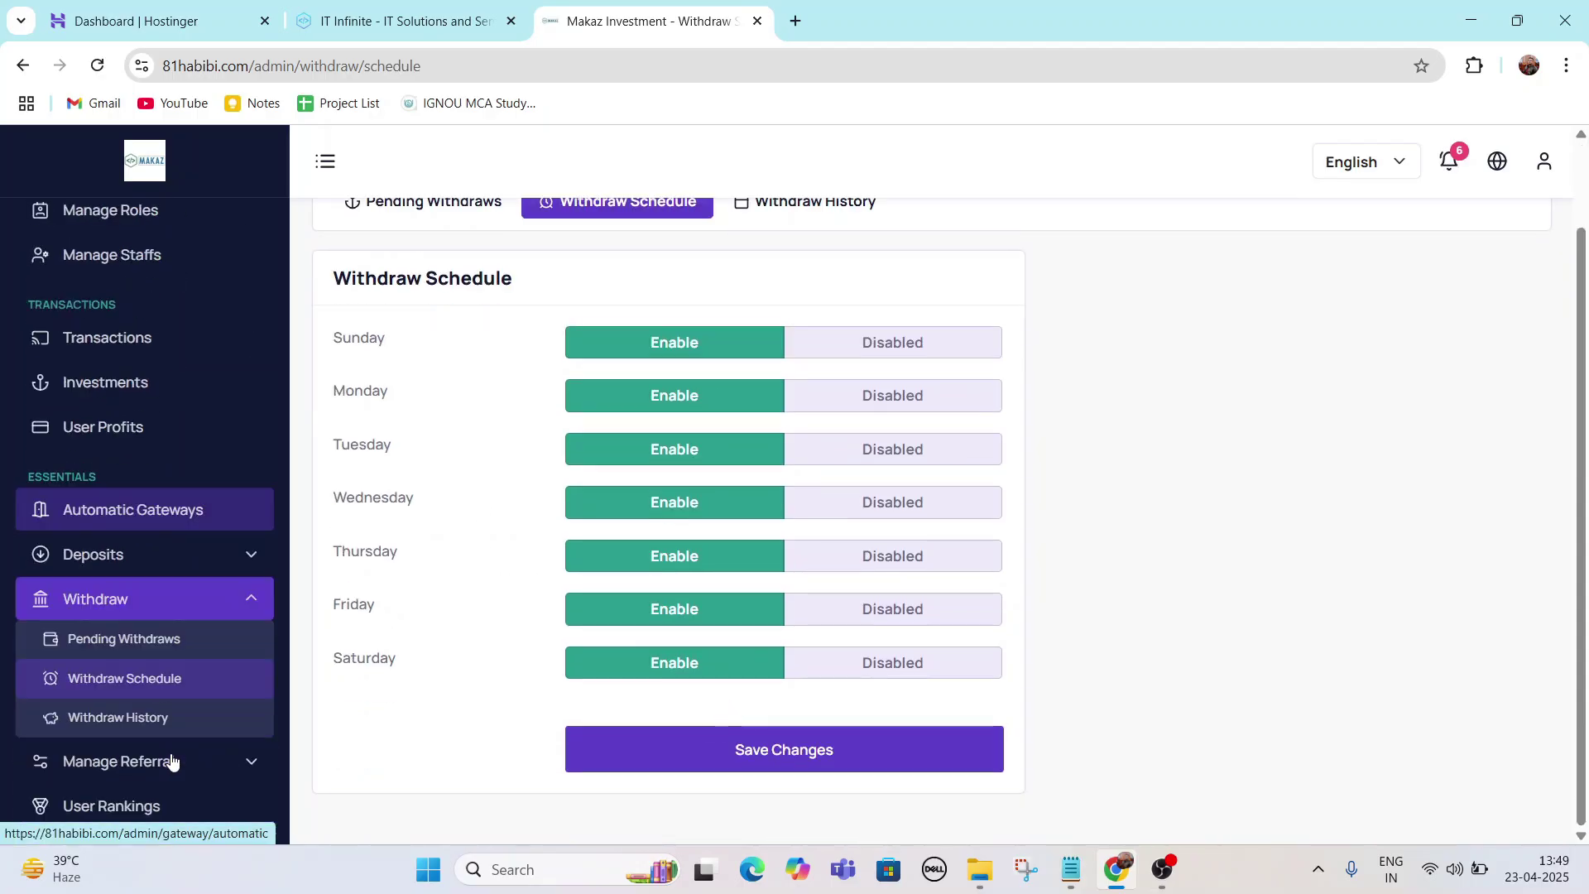
pyautogui.click(114, 719)
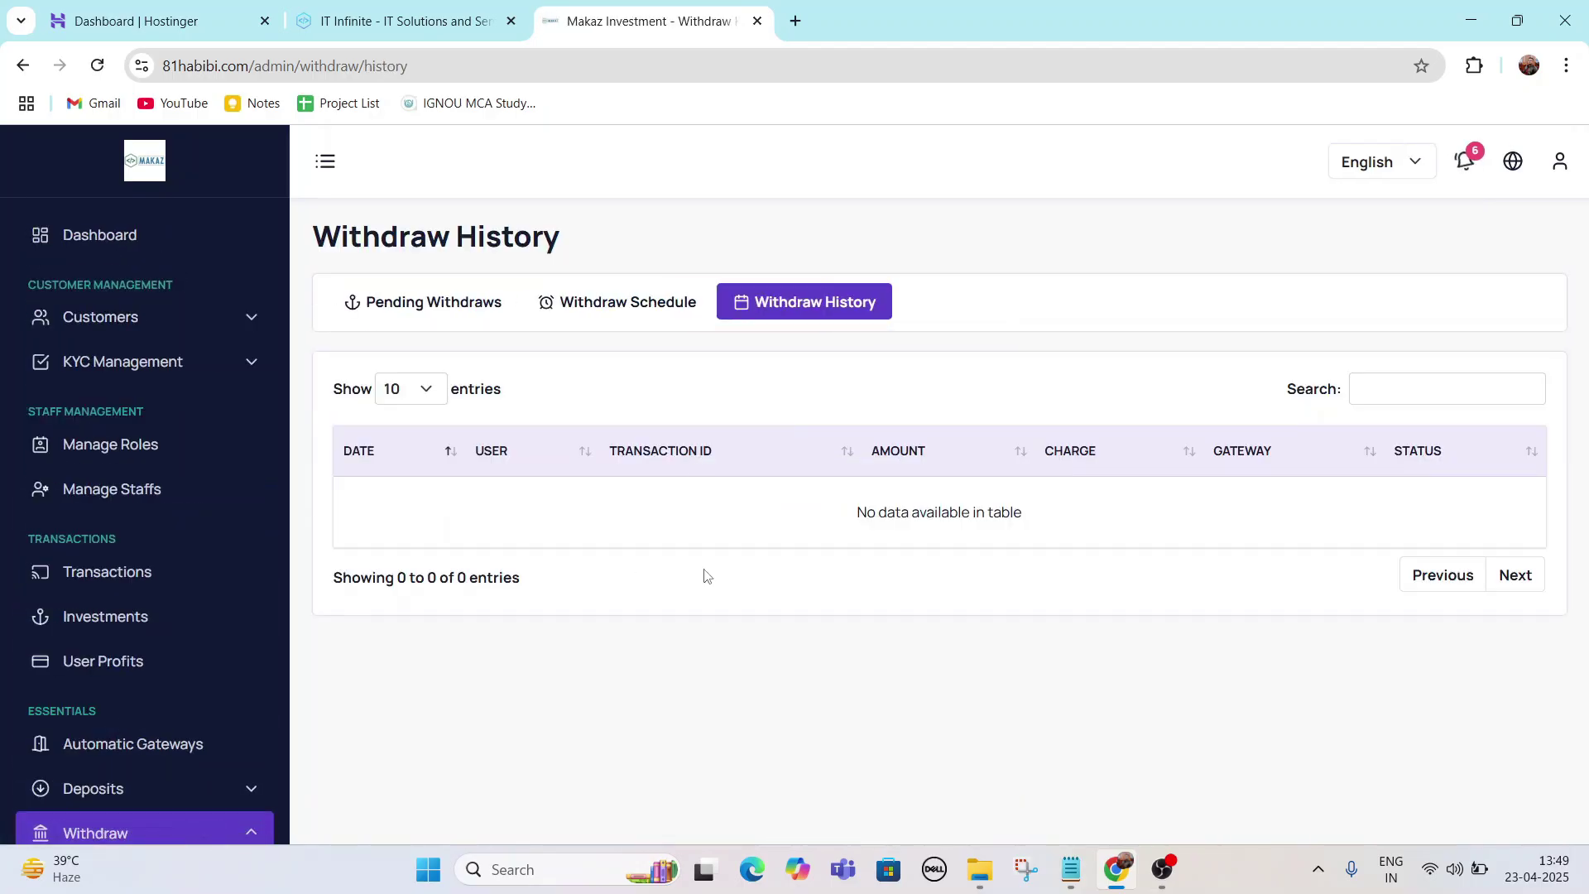
pyautogui.scroll(-3, 135, 747)
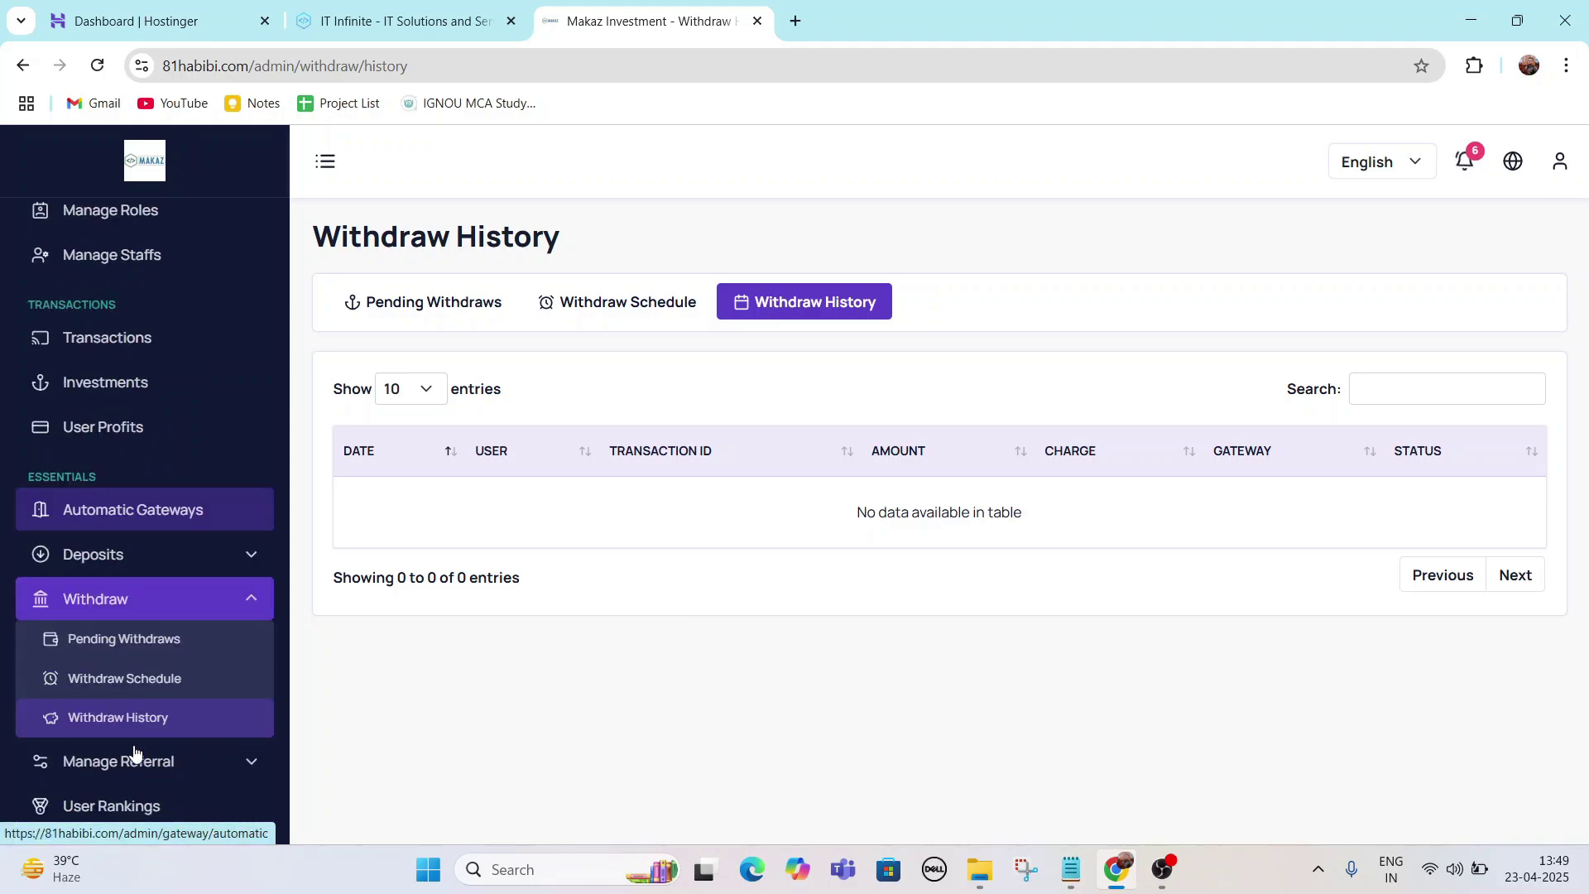
pyautogui.click(157, 768)
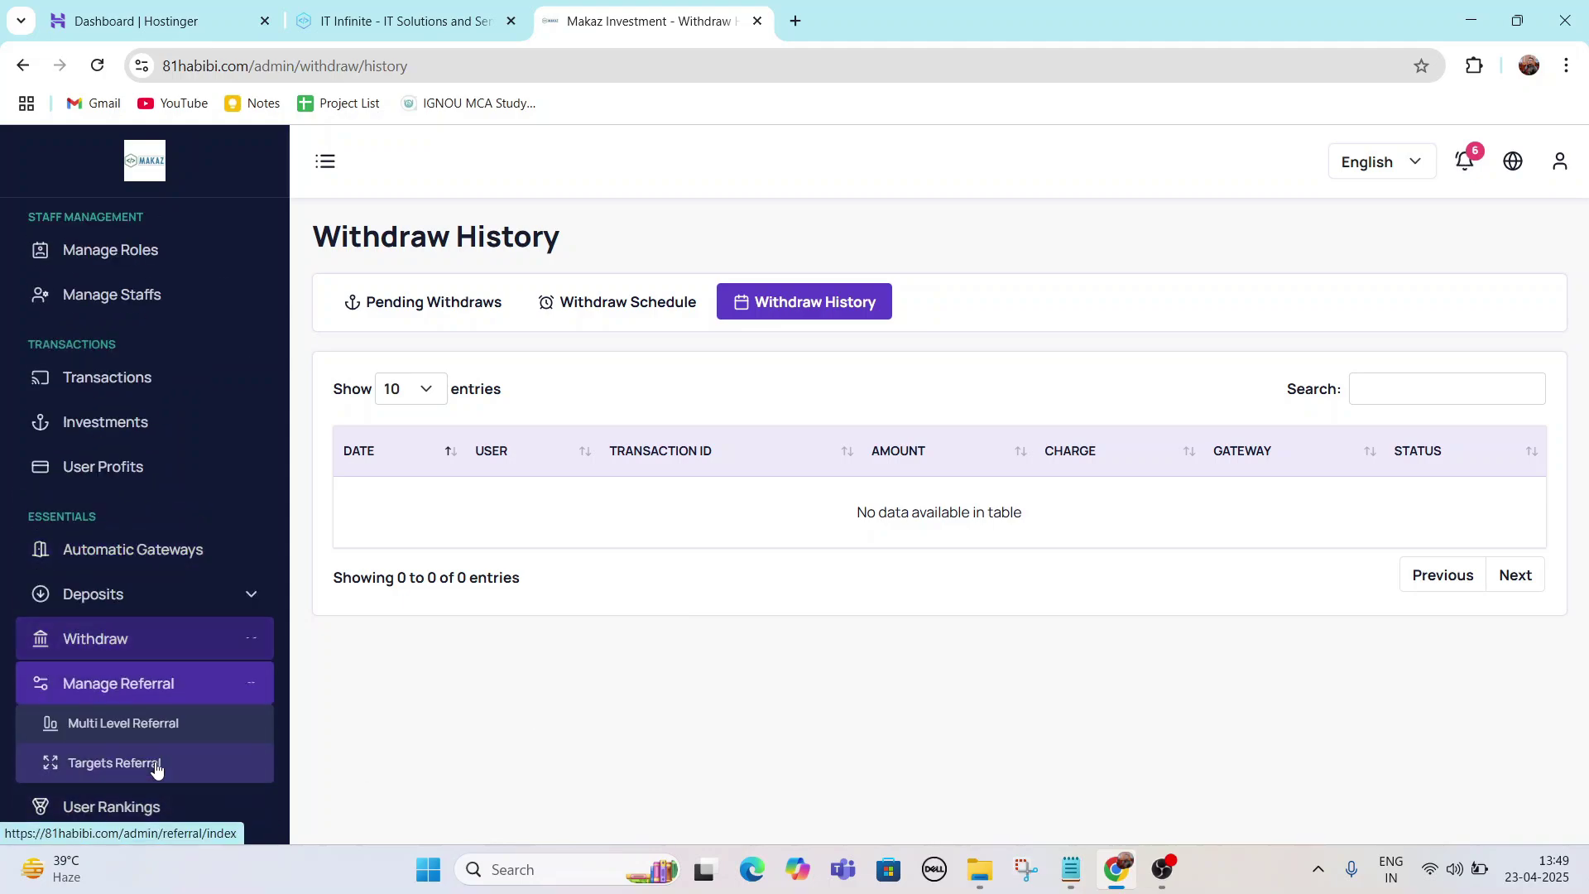
pyautogui.click(128, 723)
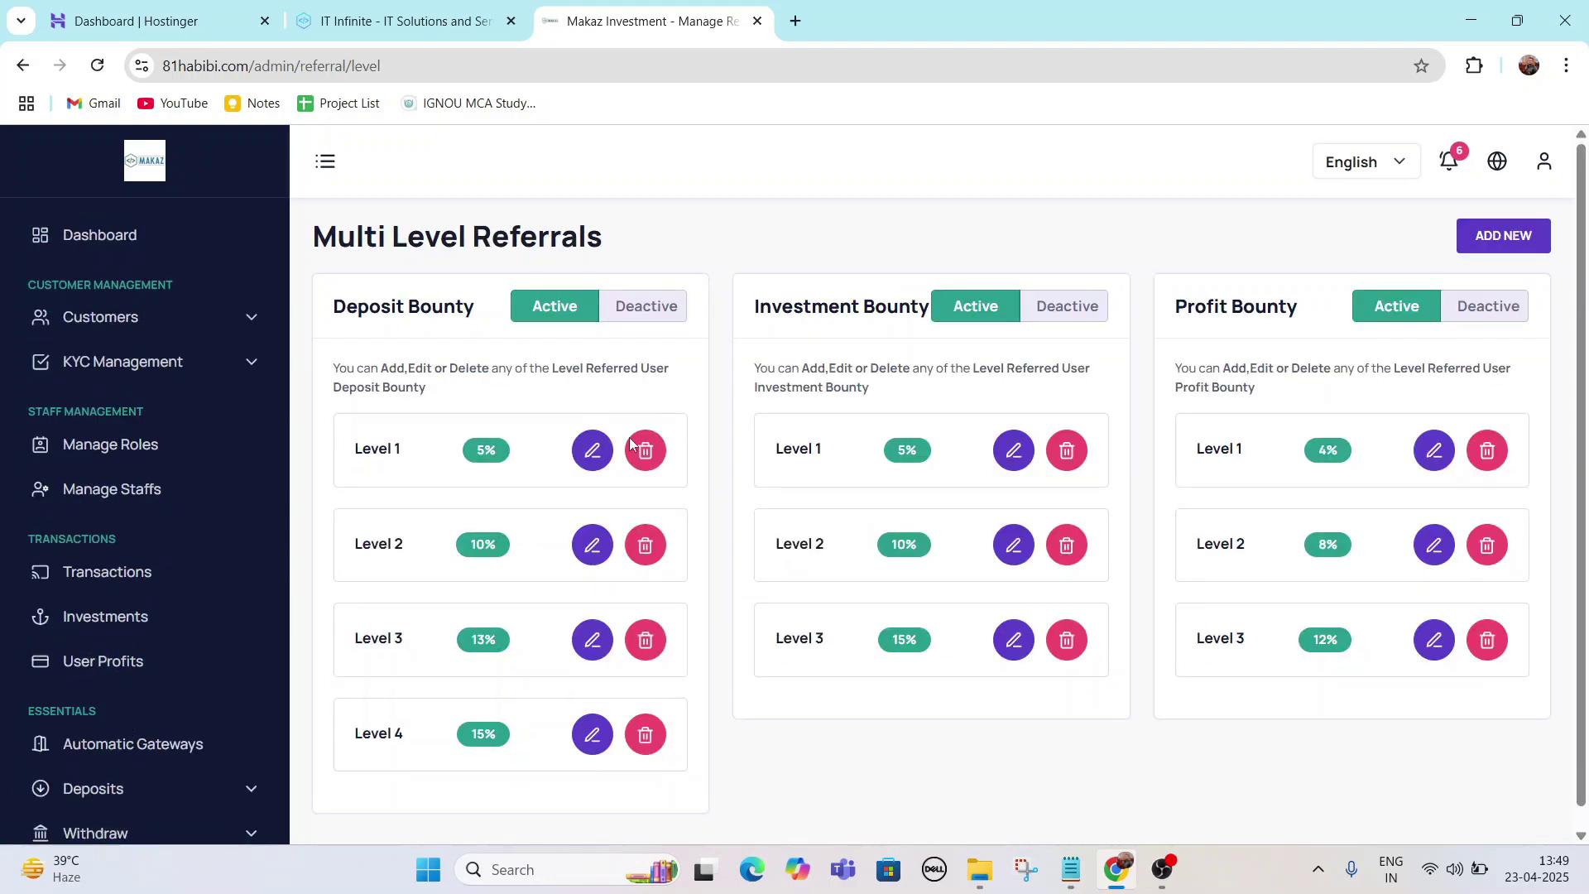
pyautogui.scroll(-3, 107, 663)
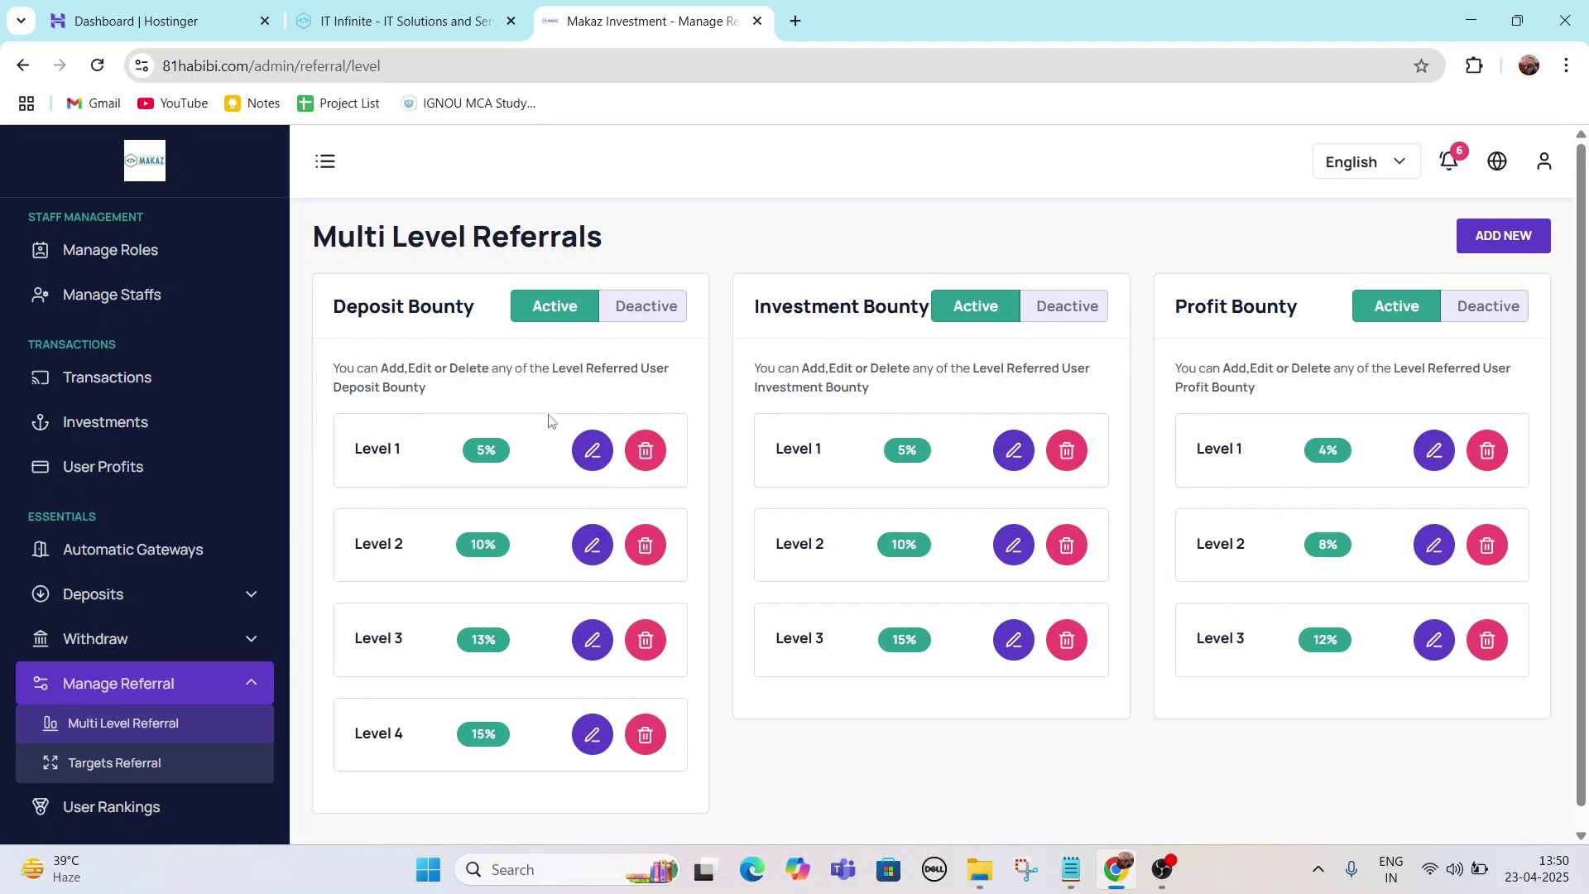
# Add a new Deposit referral level with a 20% bounty, creating Level 5.
pyautogui.click(1501, 240)
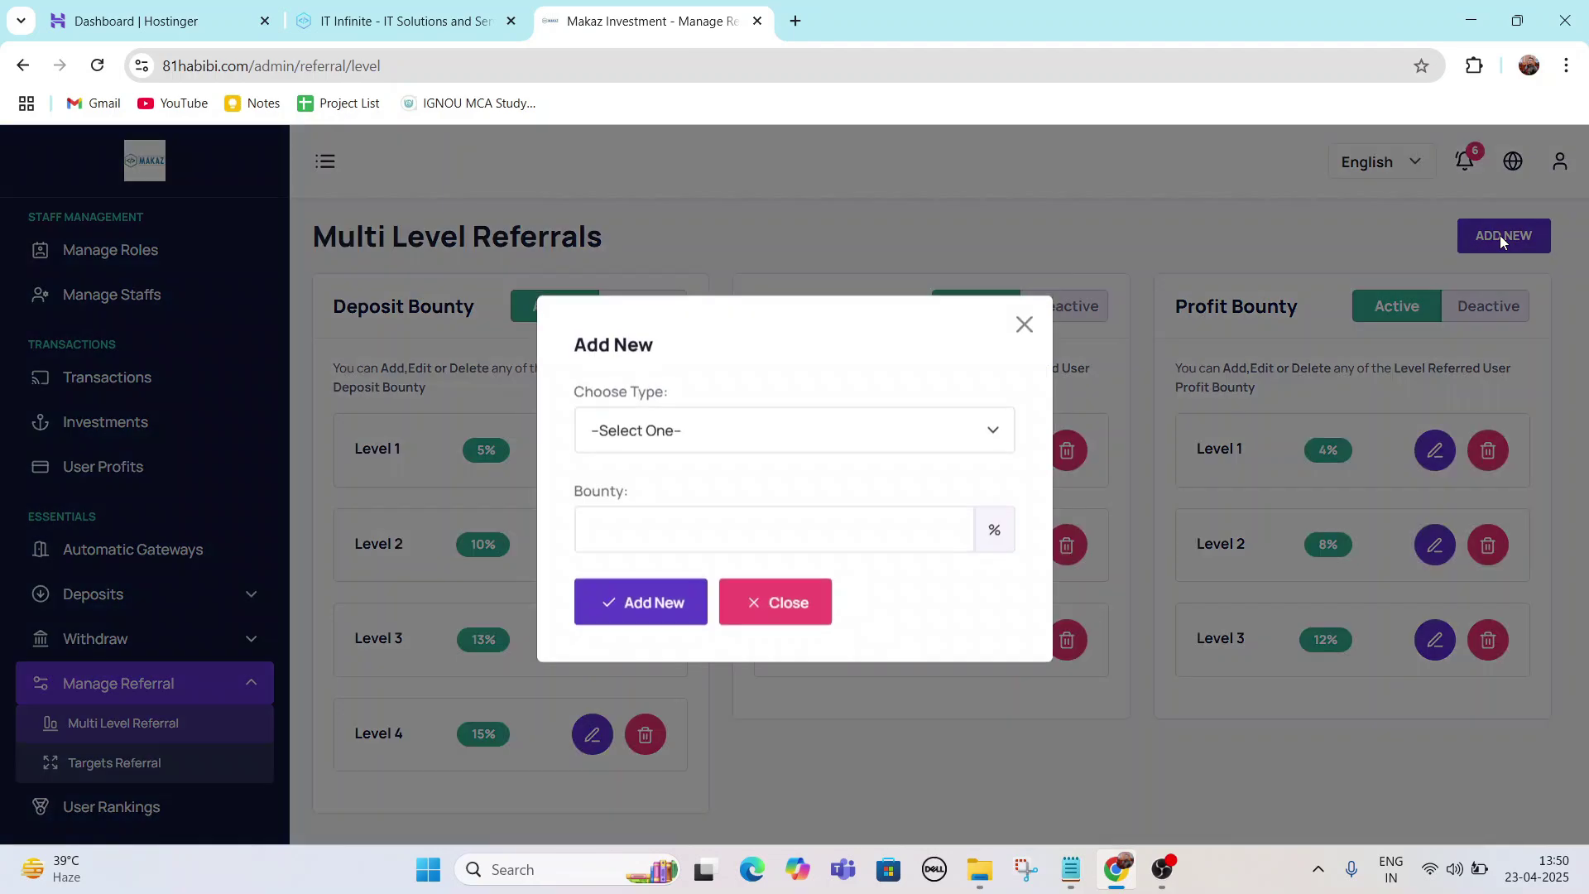
pyautogui.click(839, 448)
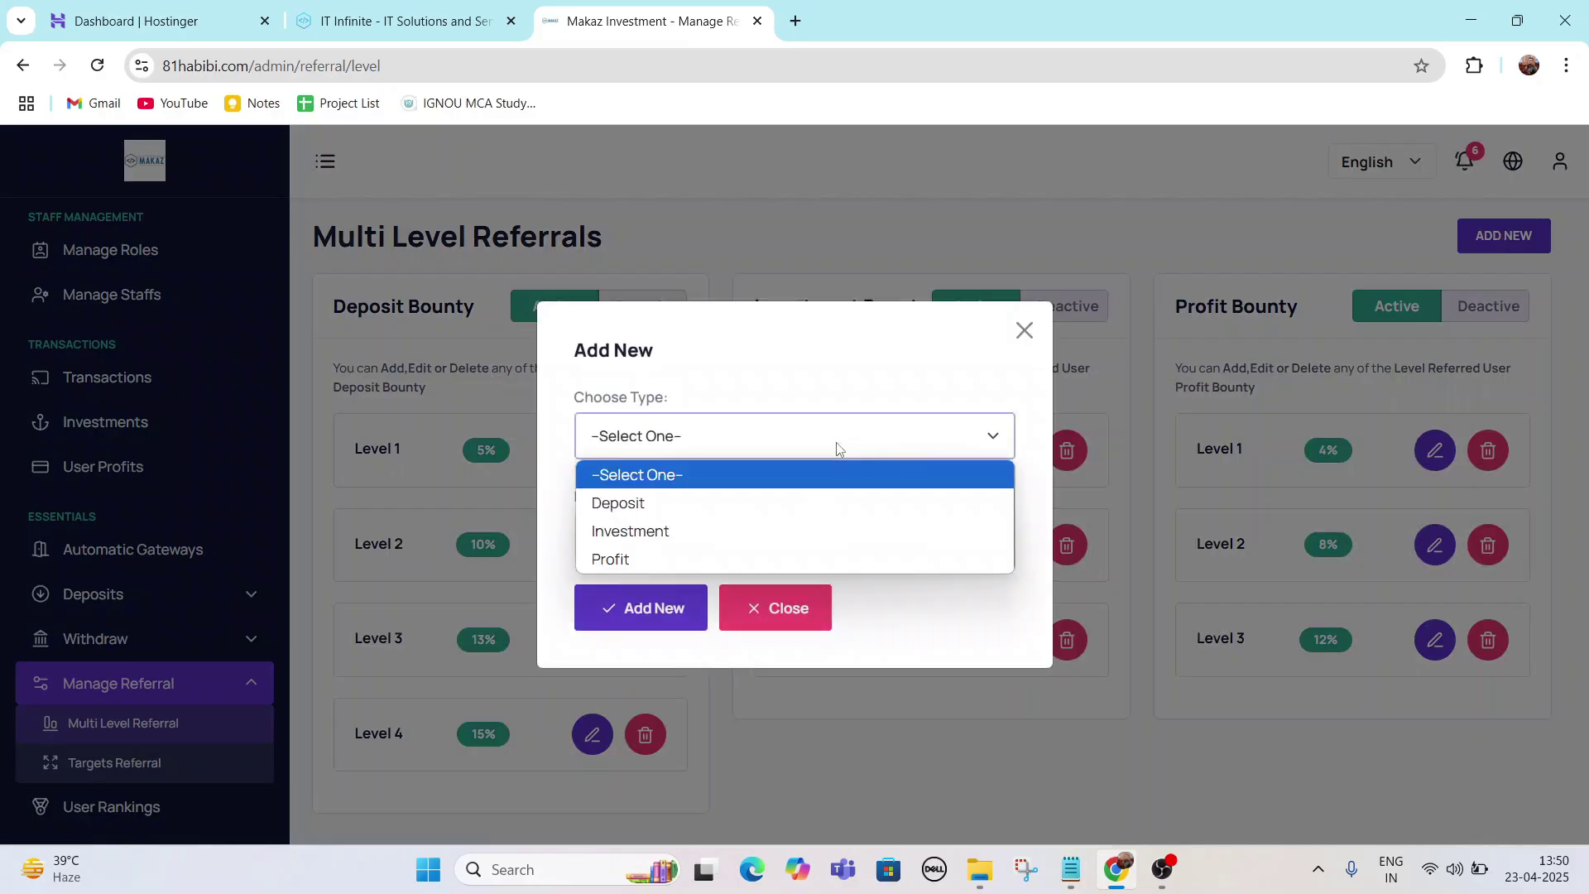
pyautogui.click(676, 504)
pyautogui.click(674, 538)
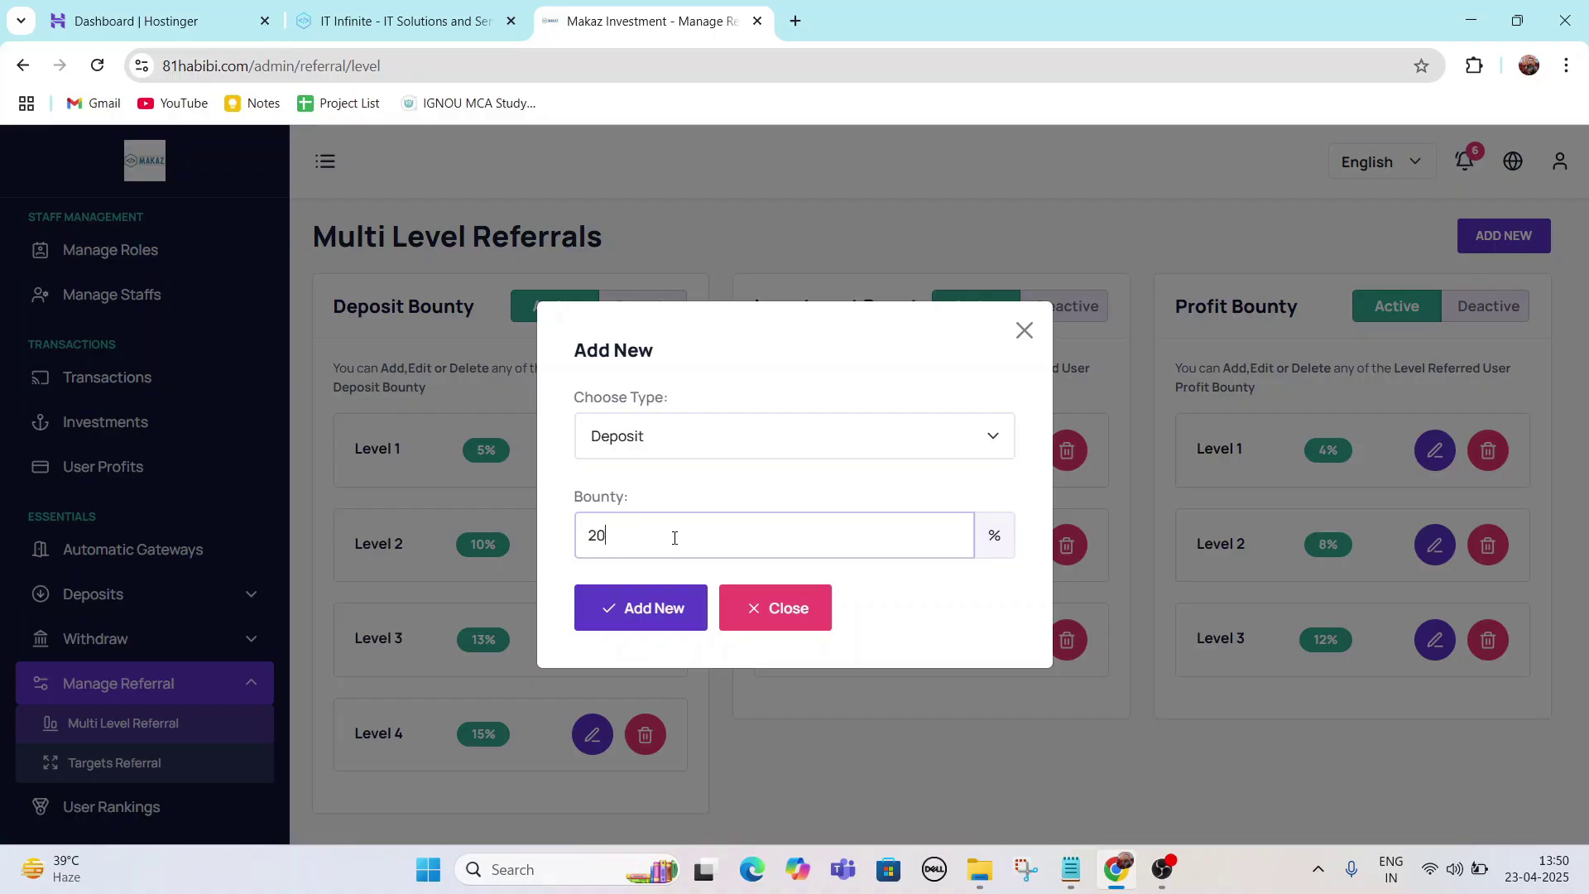
pyautogui.click(638, 611)
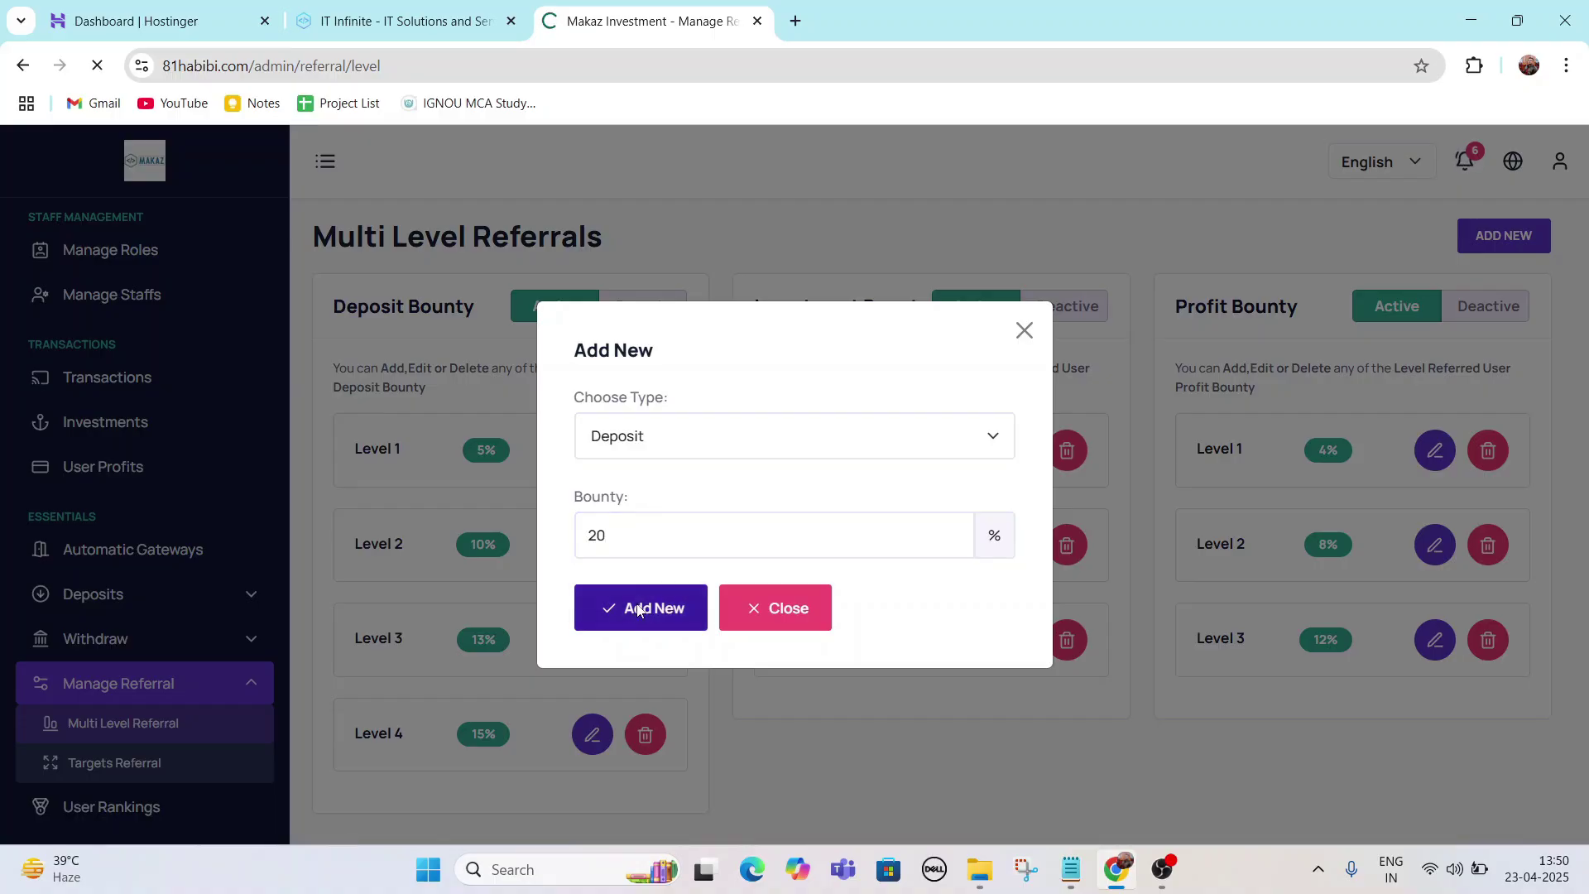
pyautogui.scroll(-1, 516, 685)
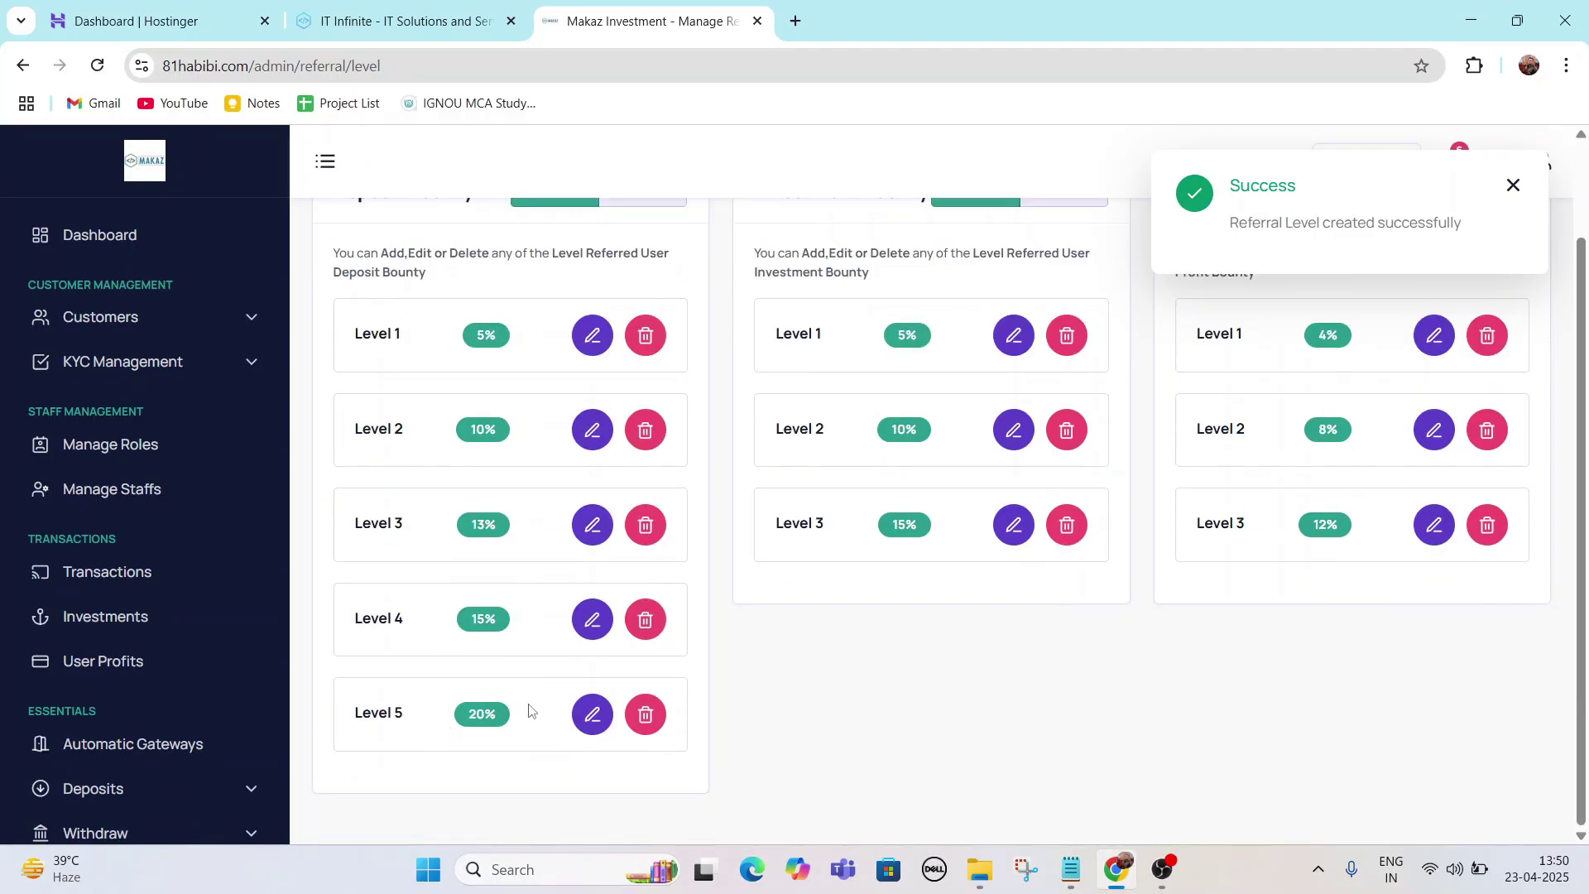
pyautogui.scroll(1, 489, 497)
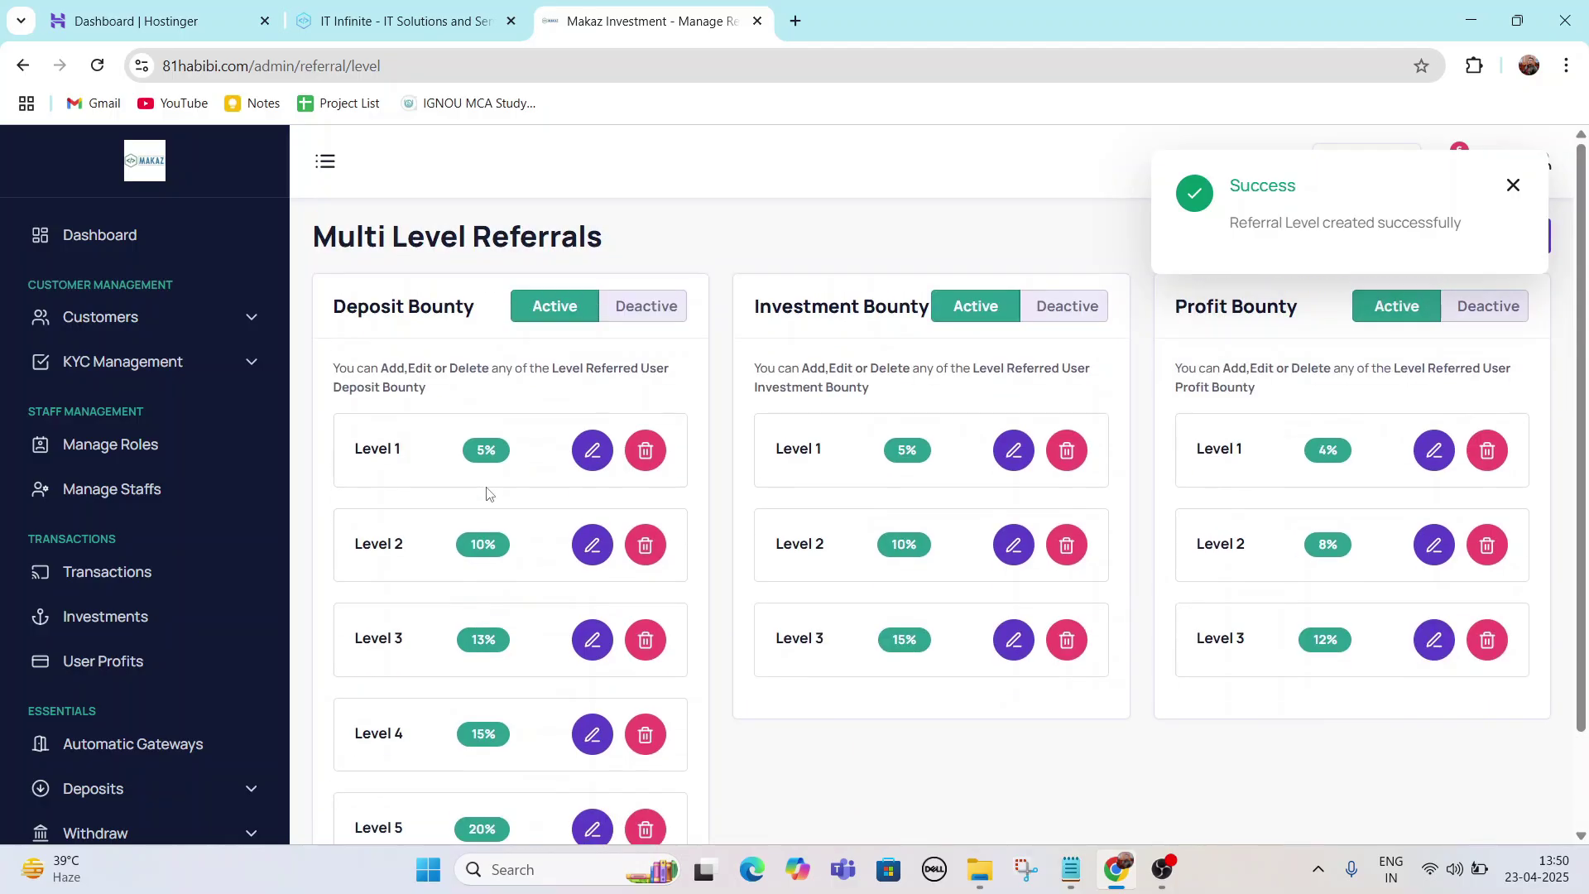
pyautogui.scroll(-1, 488, 496)
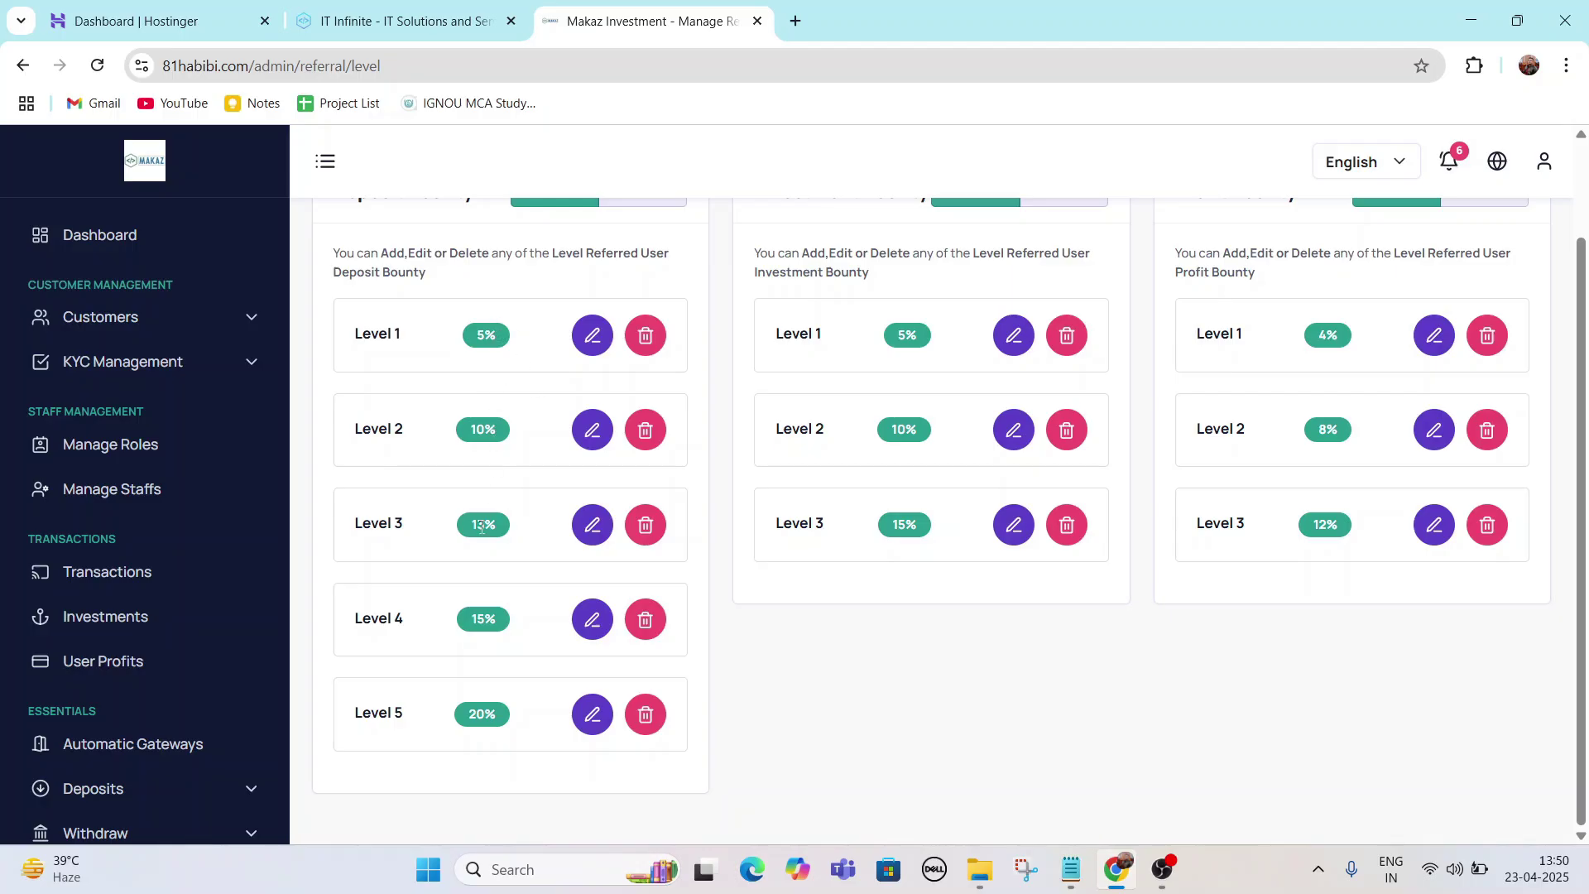
pyautogui.scroll(2, 500, 578)
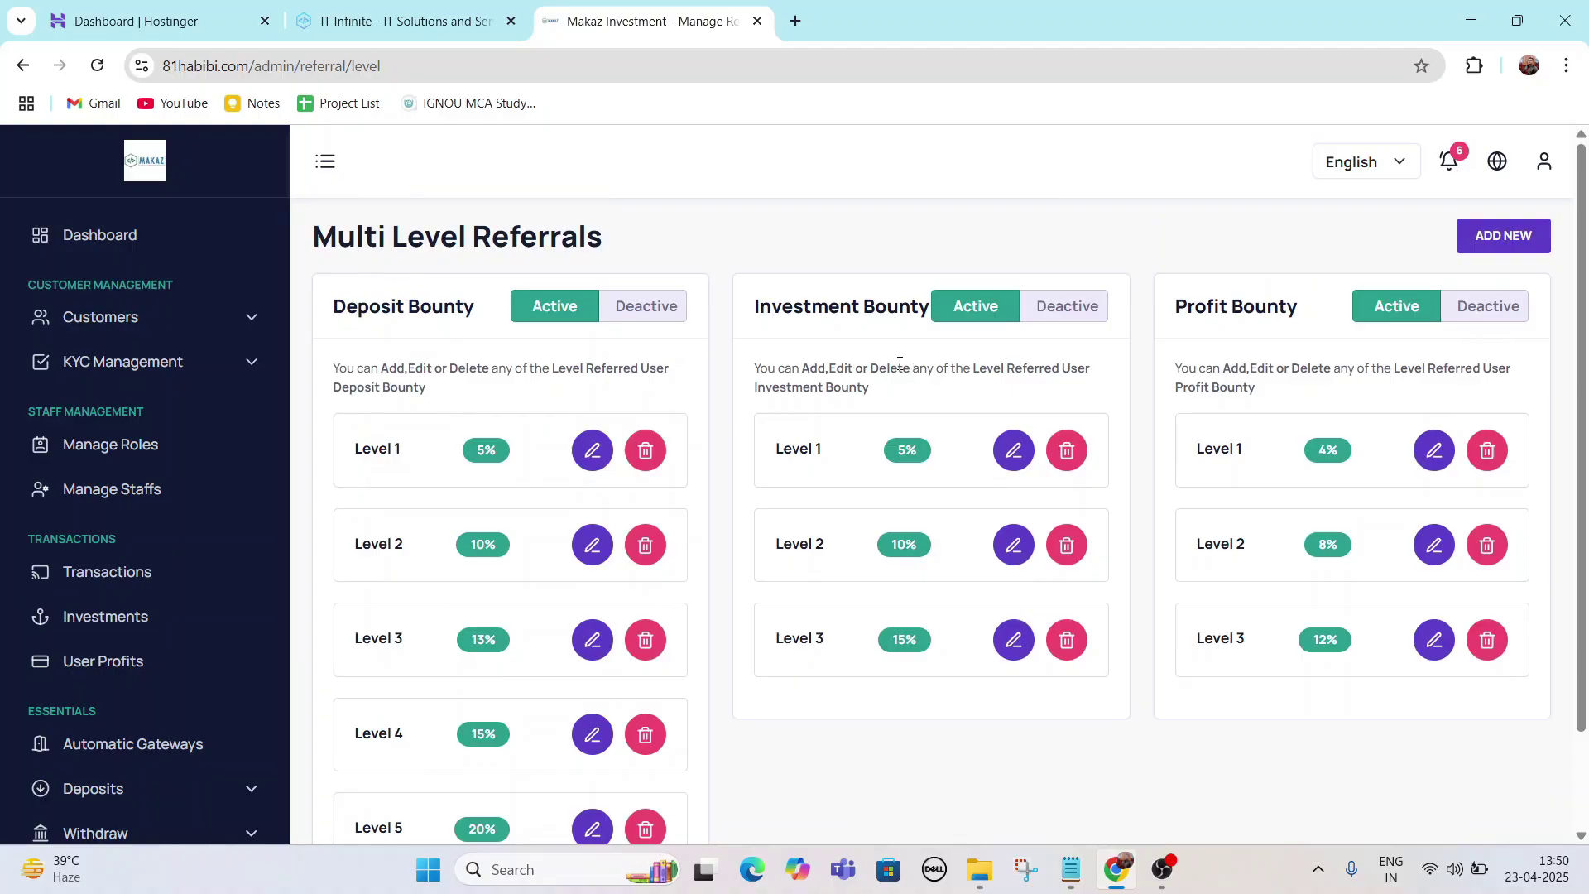
pyautogui.moveTo(747, 307); pyautogui.dragTo(941, 298)
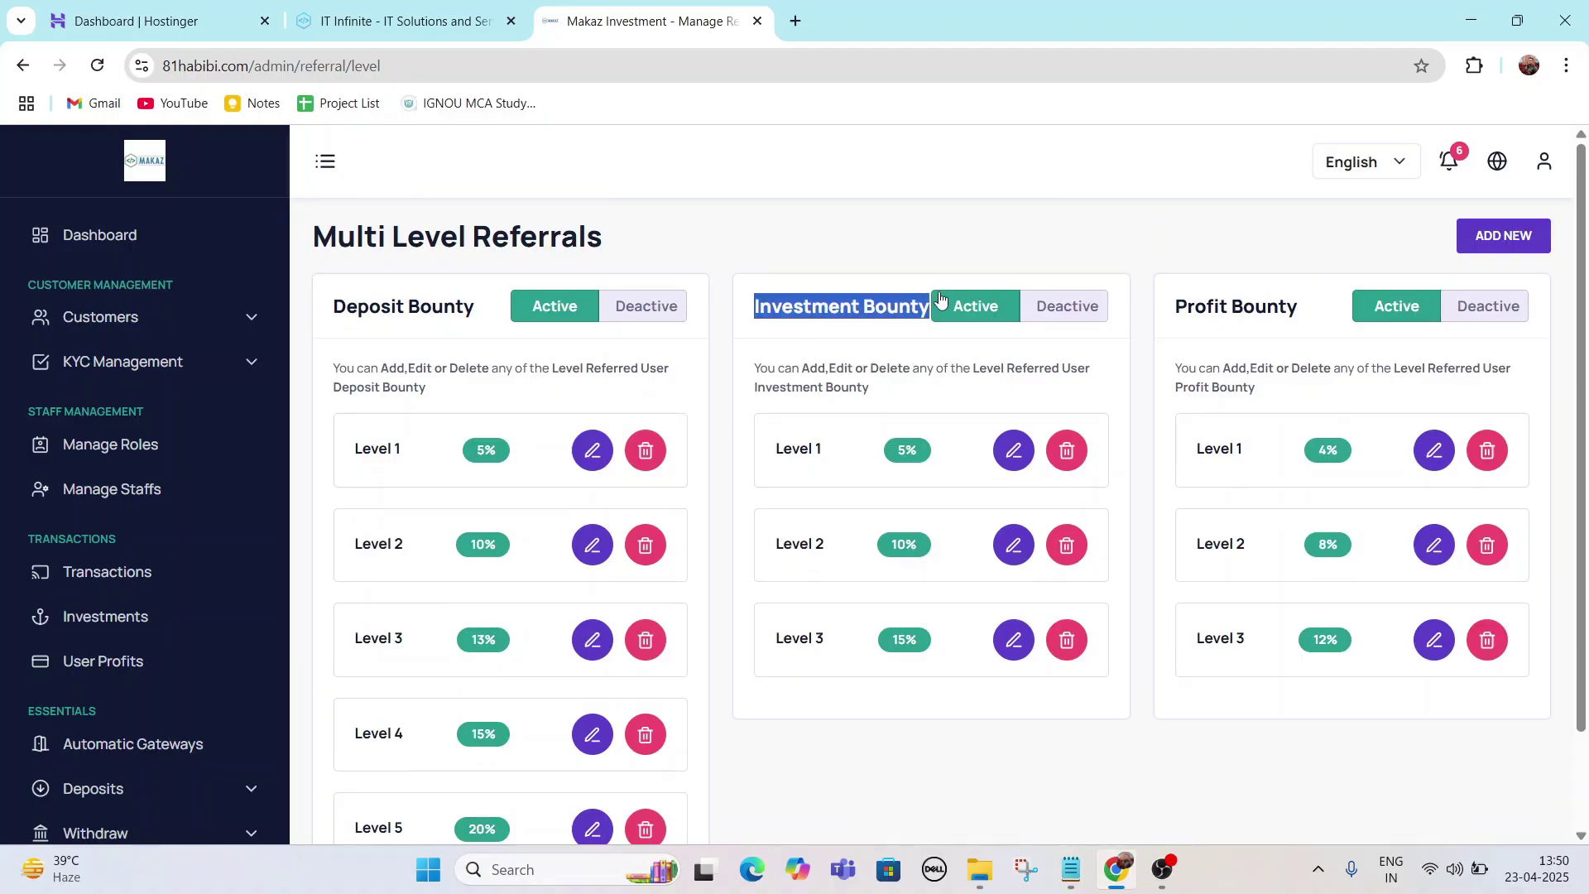
pyautogui.click(873, 378)
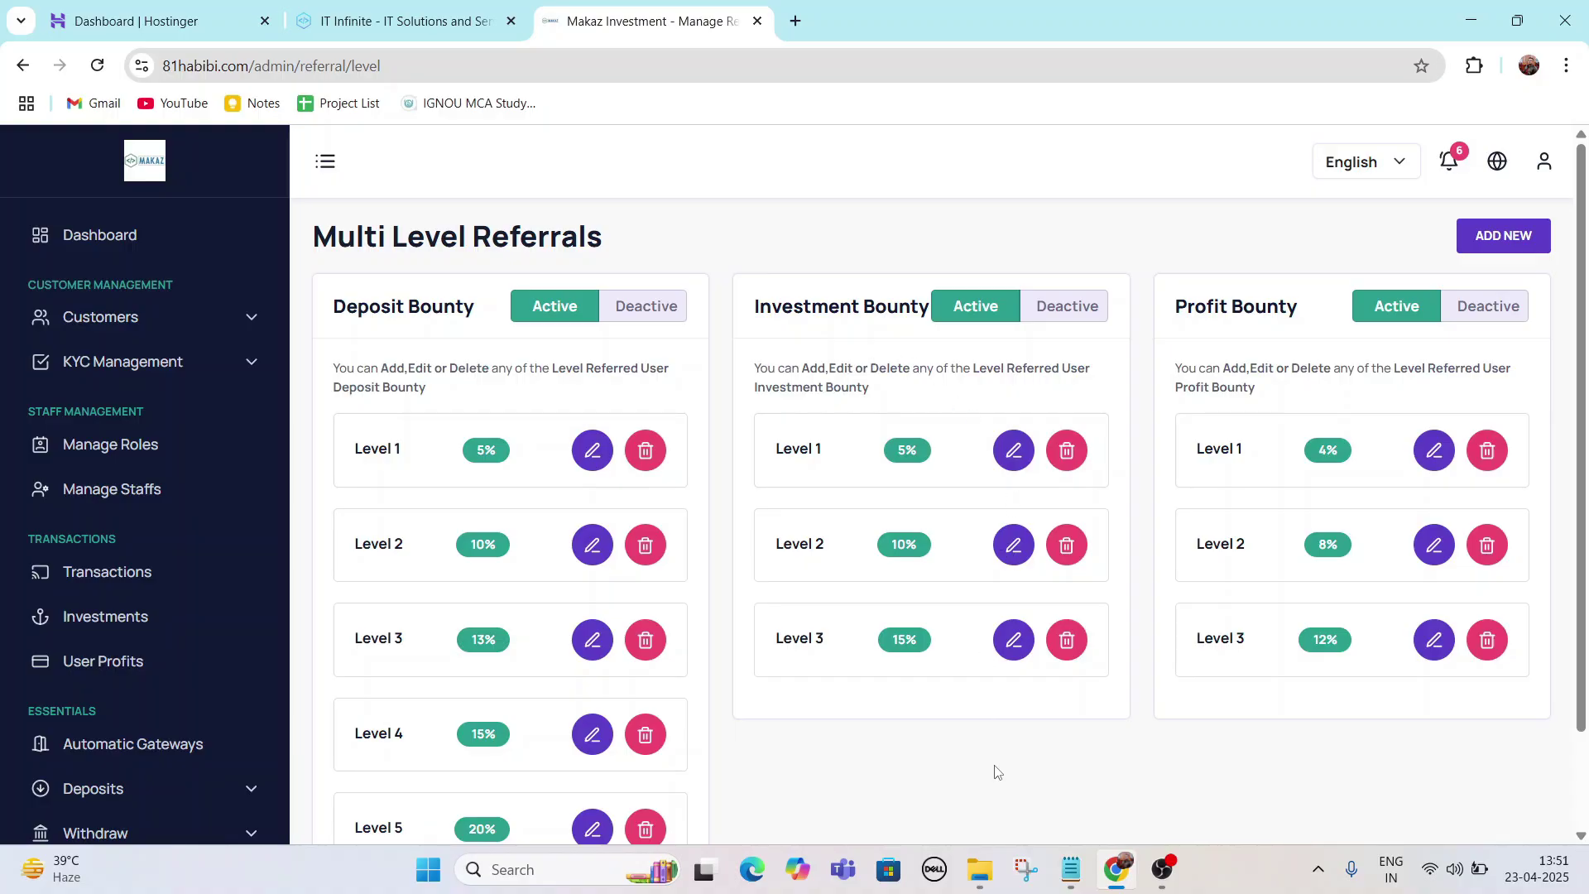
pyautogui.moveTo(1171, 300); pyautogui.dragTo(1300, 269)
pyautogui.click(1312, 352)
pyautogui.scroll(-1, 1312, 386)
pyautogui.scroll(1, 1312, 385)
pyautogui.scroll(-1, 782, 633)
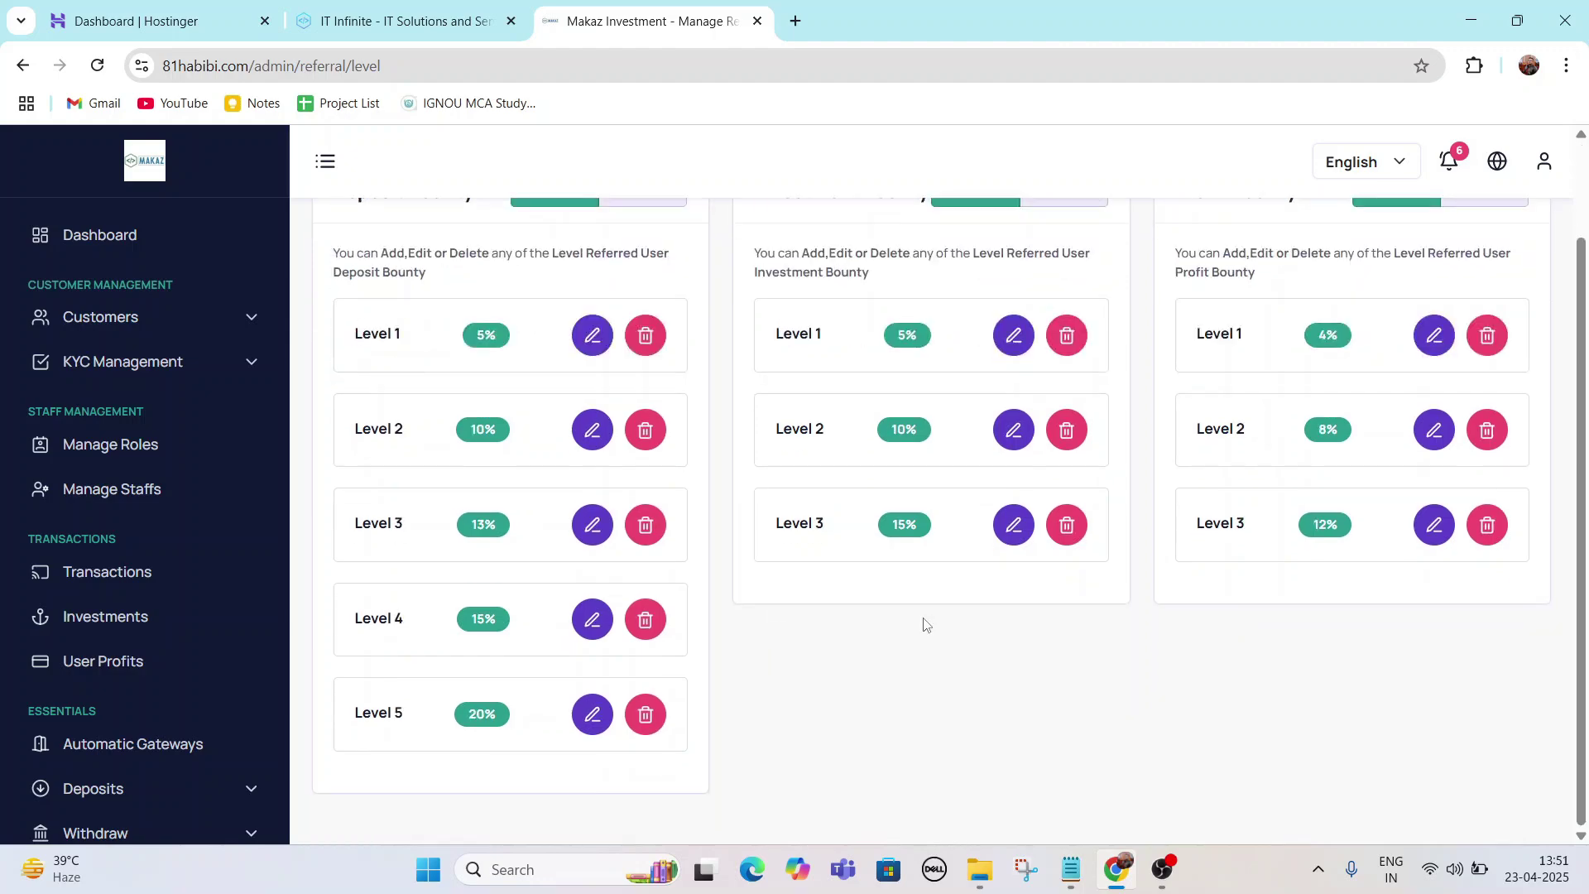
pyautogui.scroll(1, 925, 625)
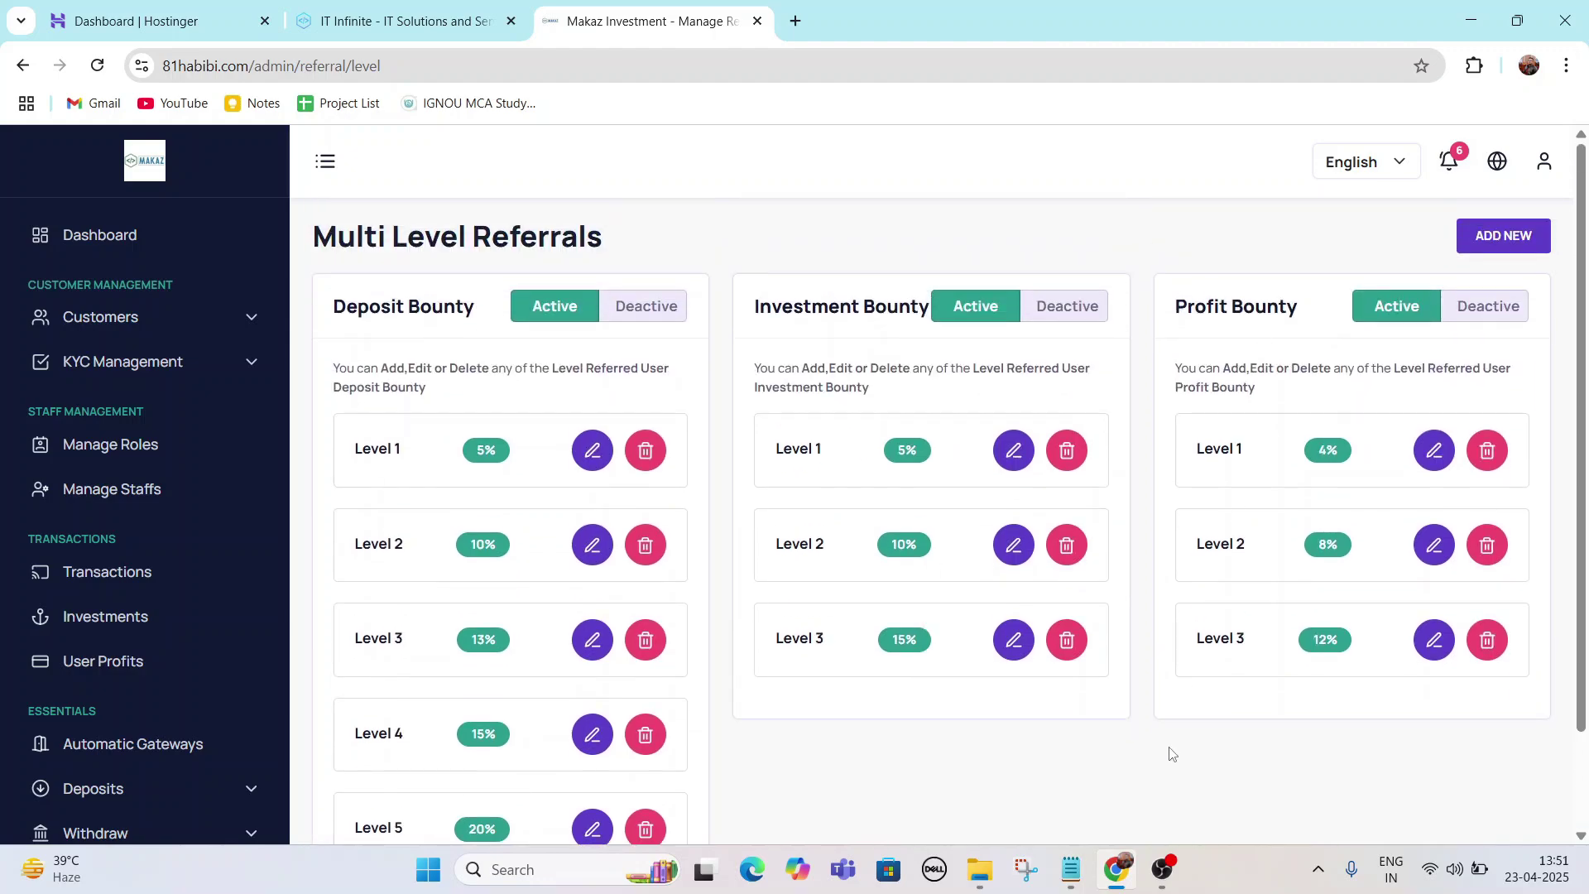
pyautogui.scroll(-1, 519, 425)
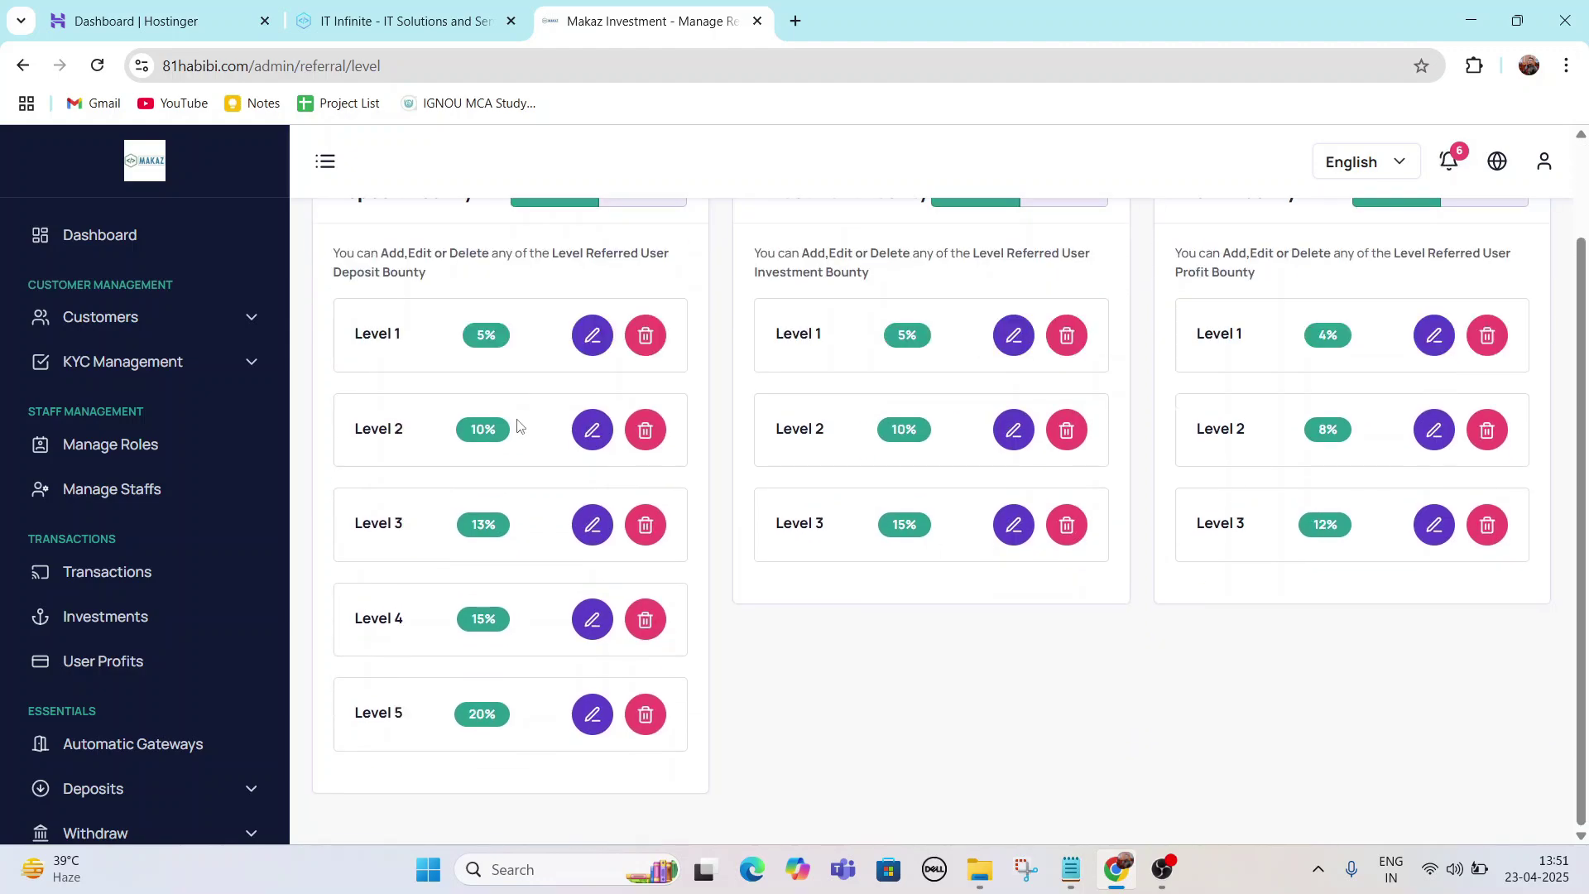
pyautogui.scroll(-2, 277, 665)
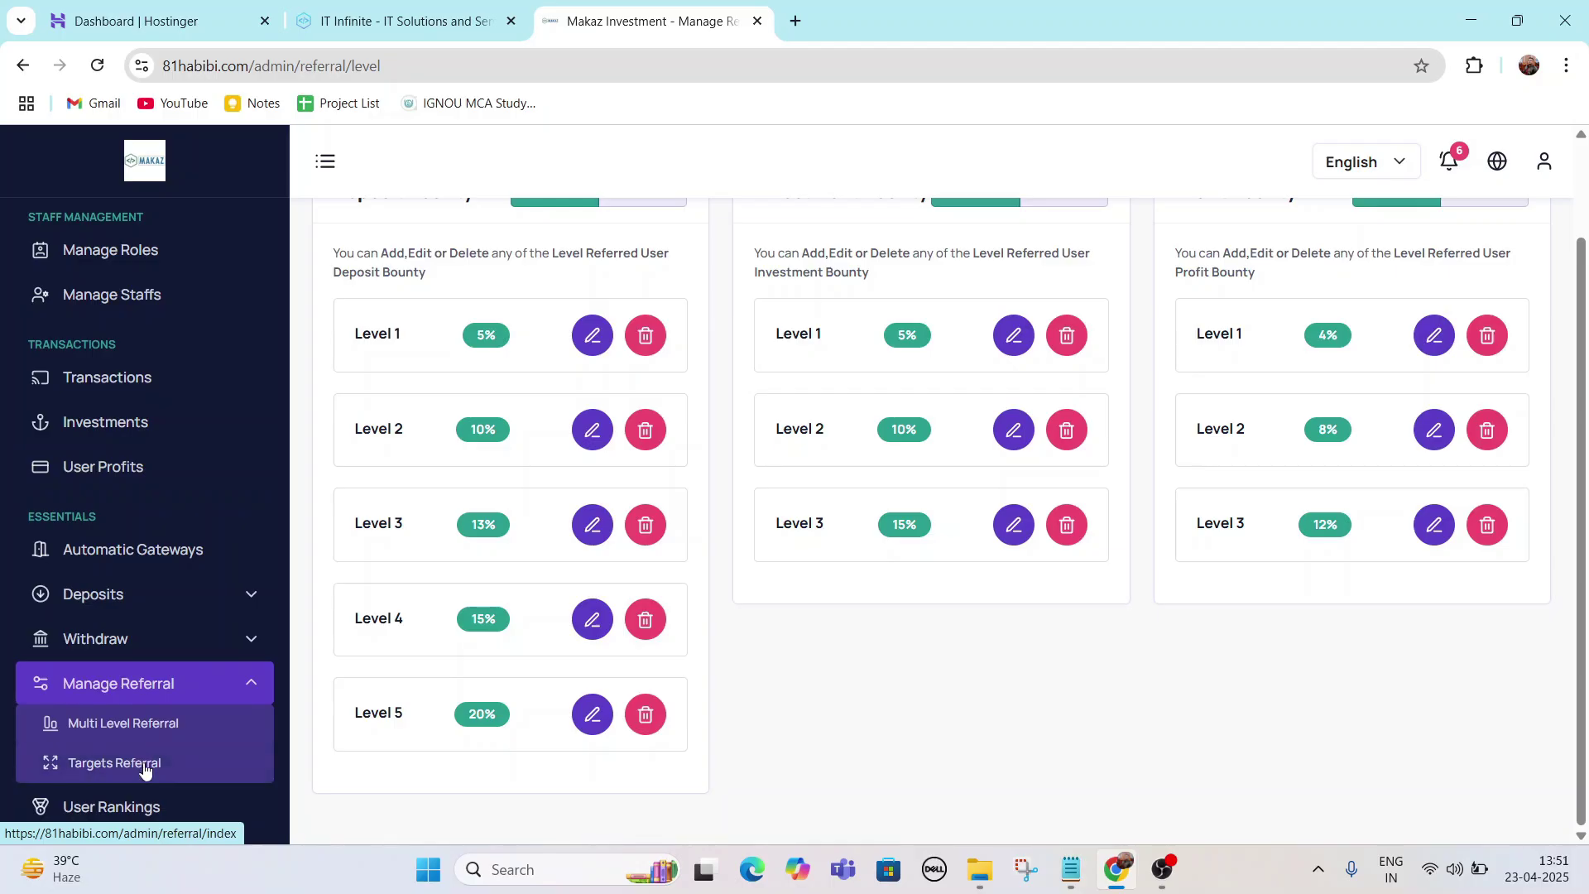
# View the Targets Referral bonuses, then the User Rankings list from Hyip Member to Hyip Victor.
pyautogui.click(144, 766)
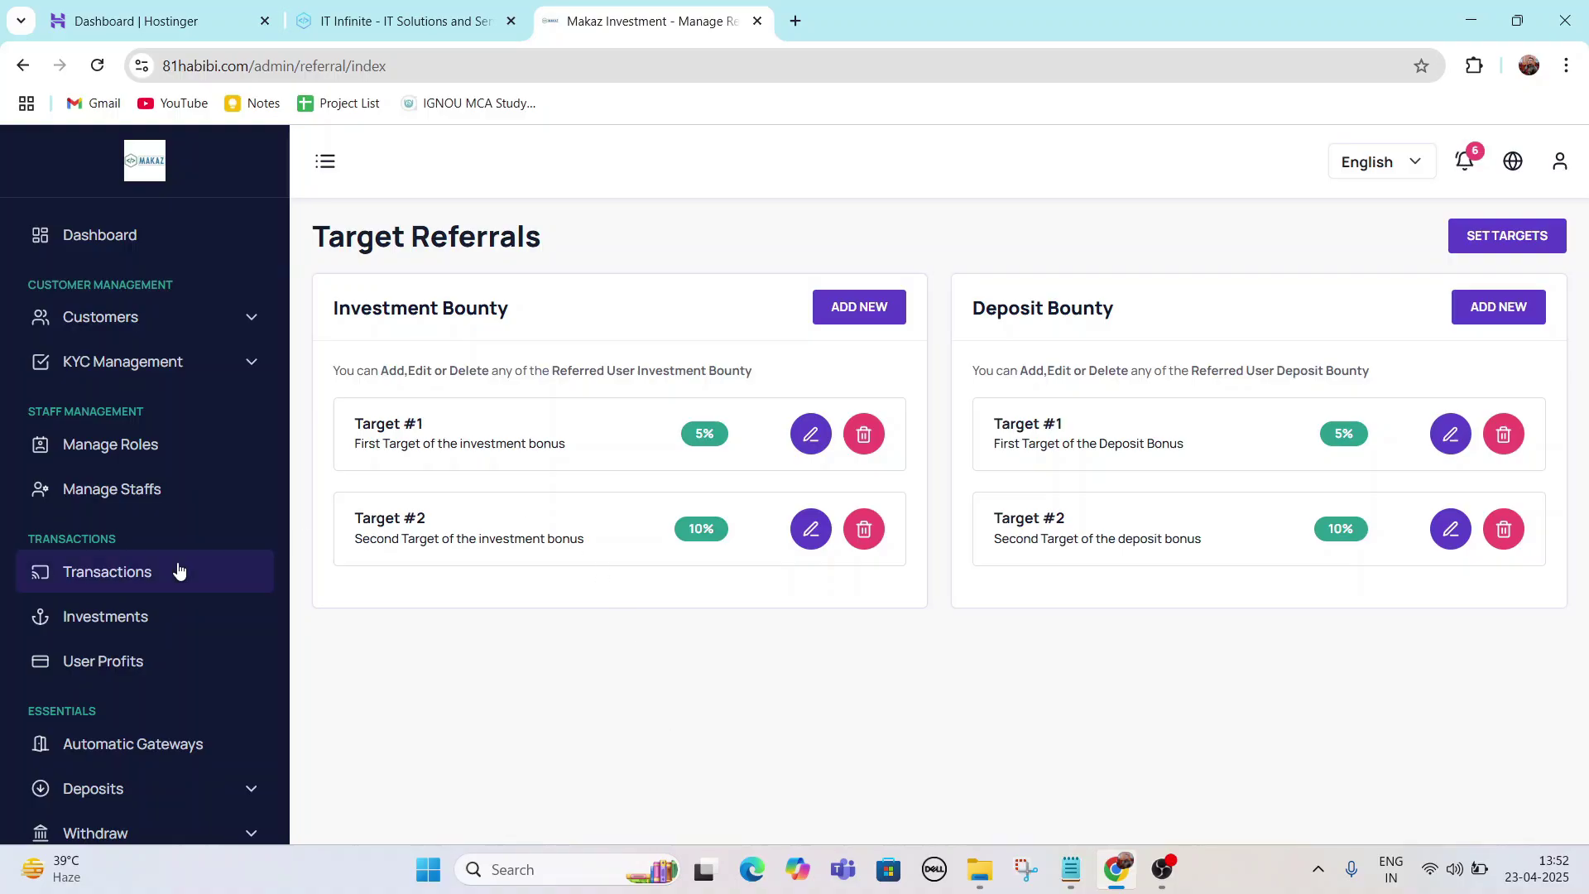
pyautogui.scroll(-2, 177, 568)
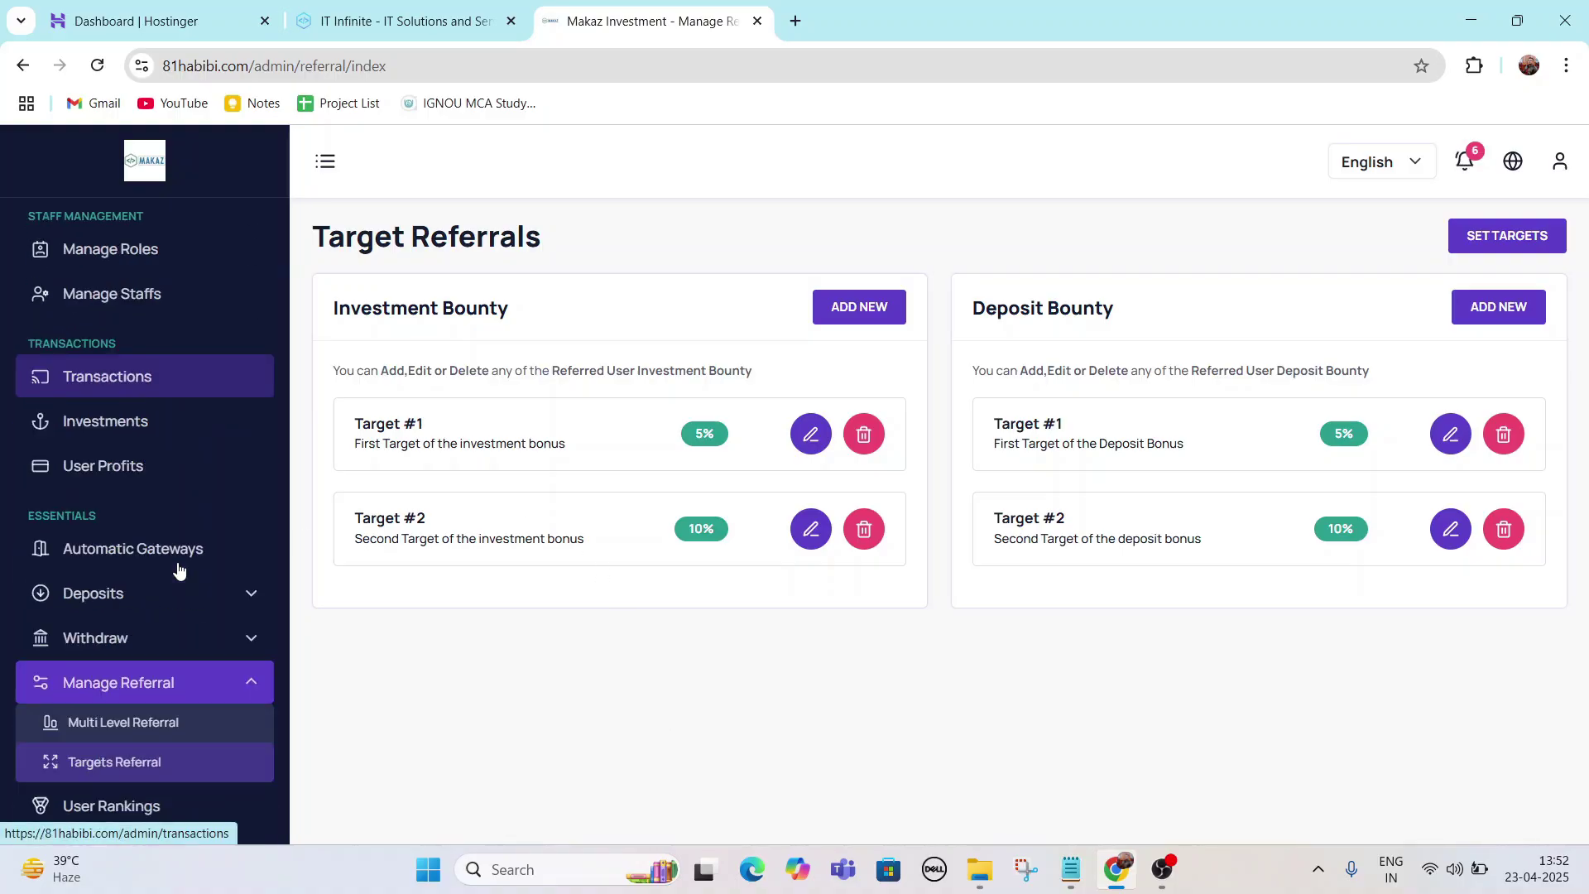
pyautogui.click(116, 808)
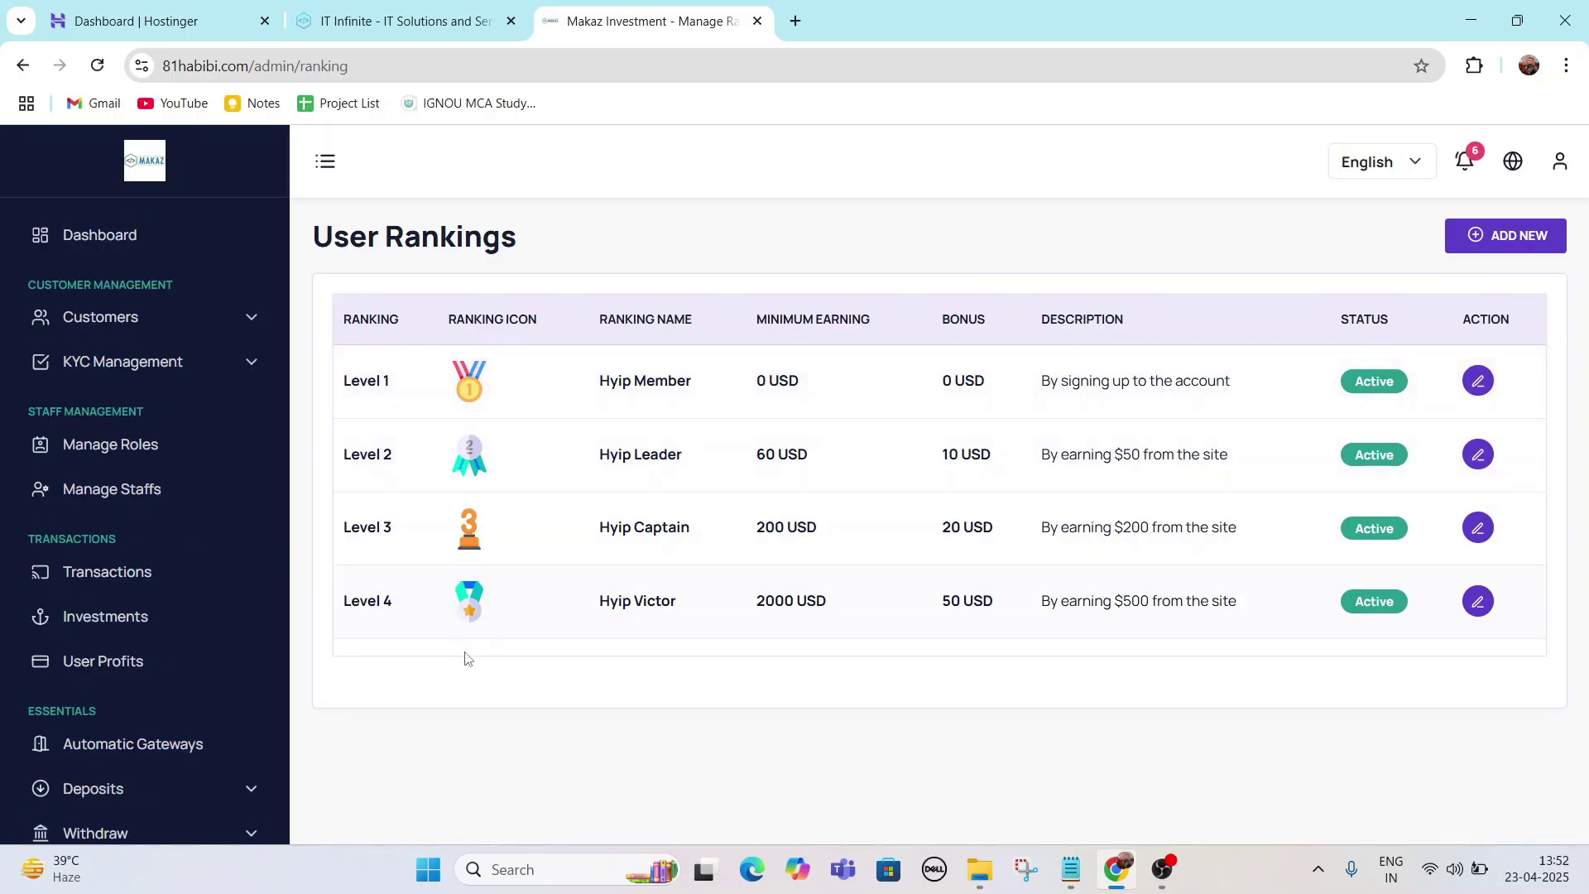
# Open the Add New Ranking form and close it without saving.
pyautogui.click(1479, 240)
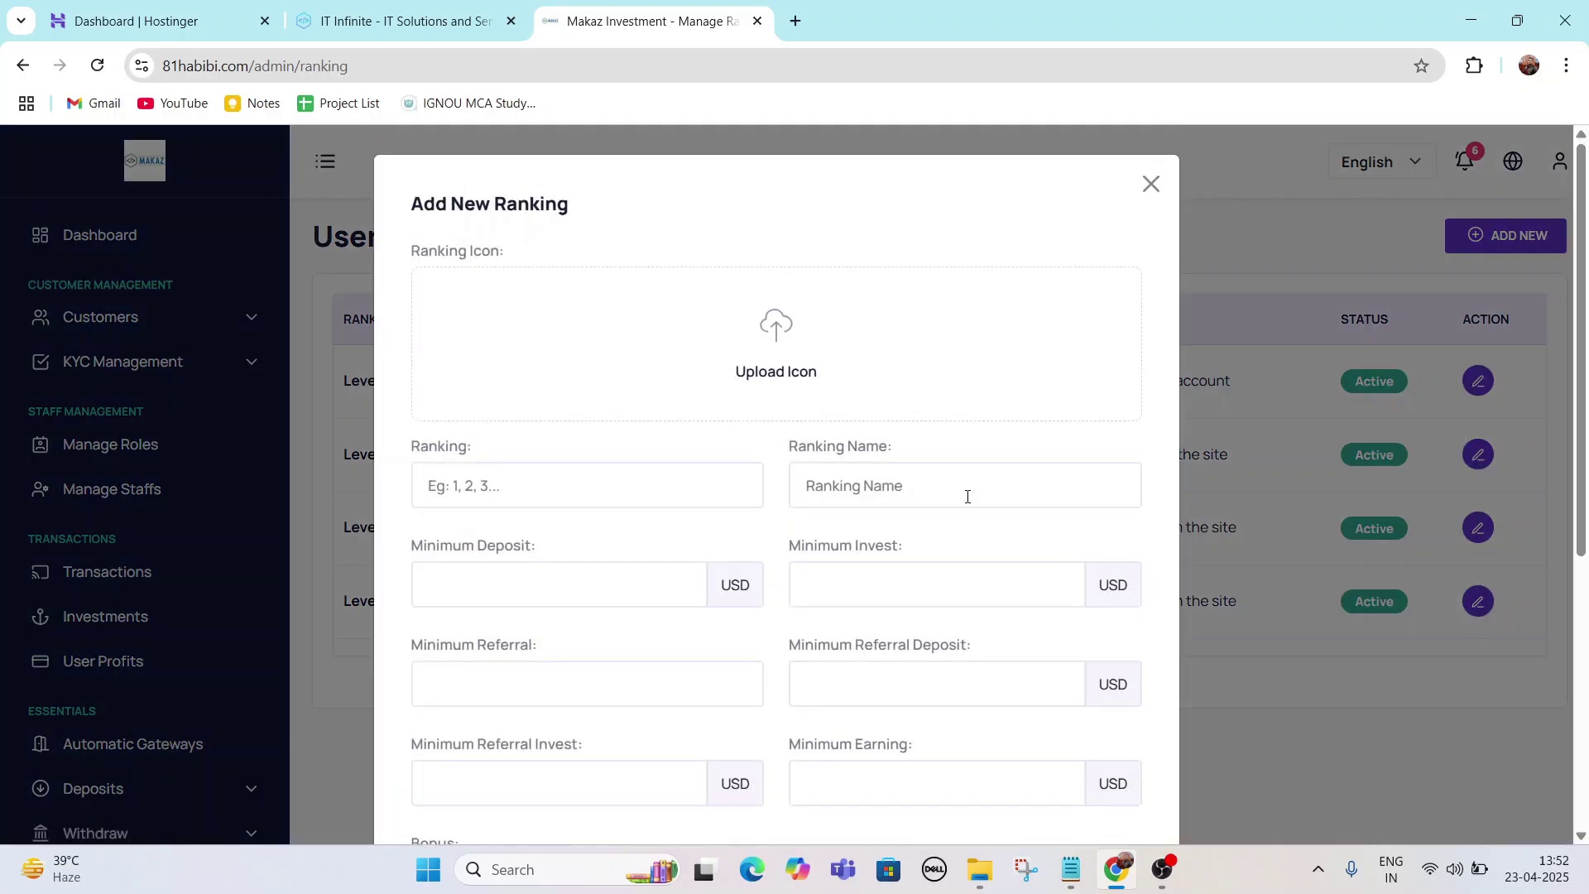
pyautogui.scroll(-5, 792, 632)
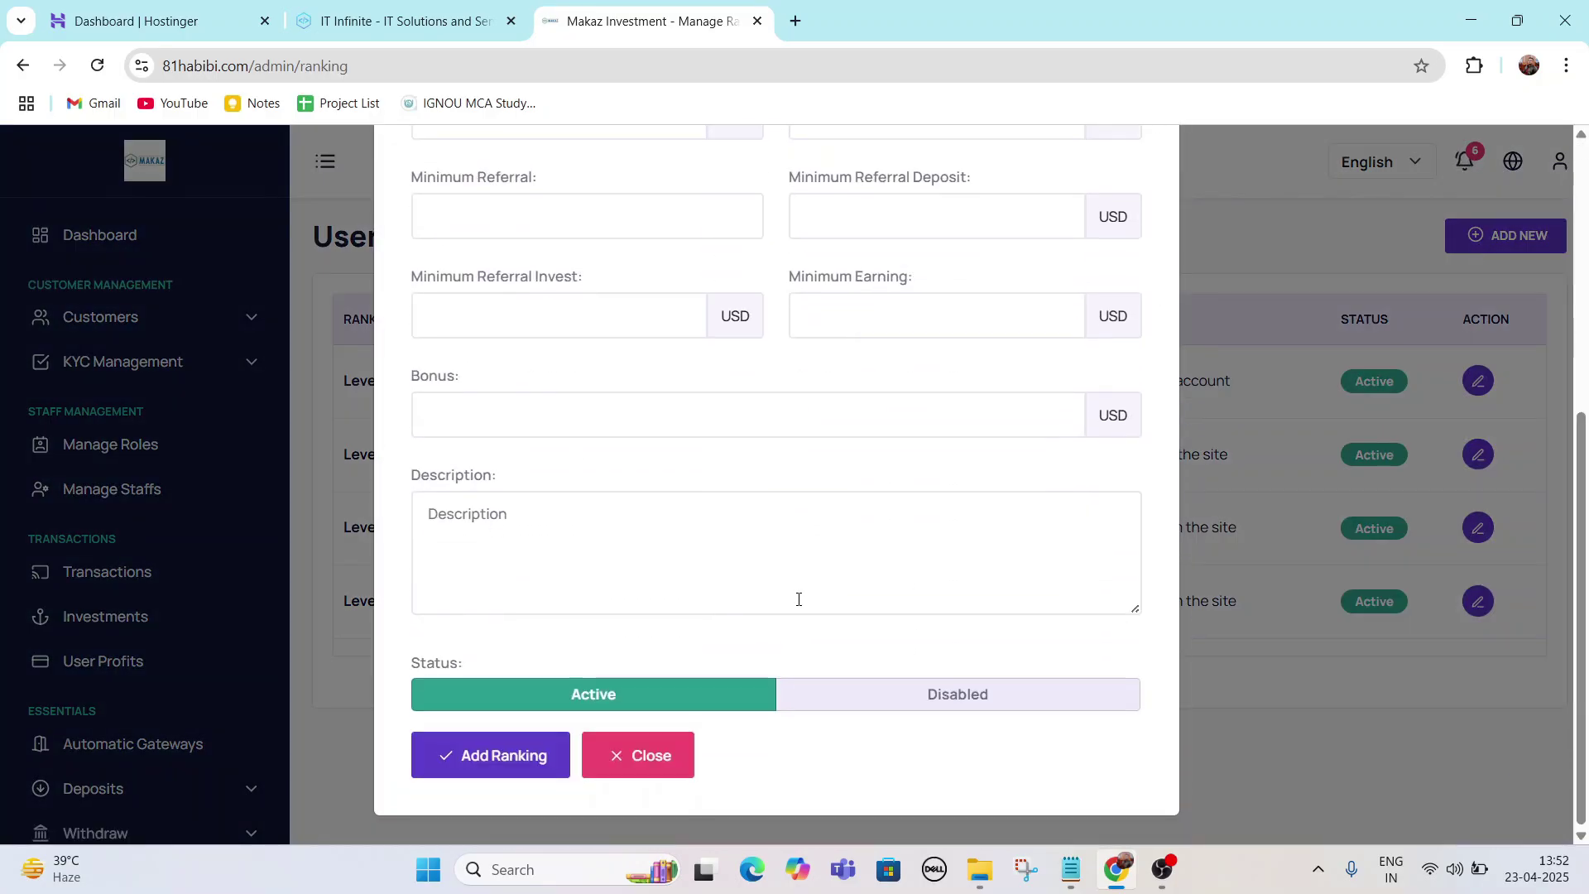
pyautogui.click(624, 771)
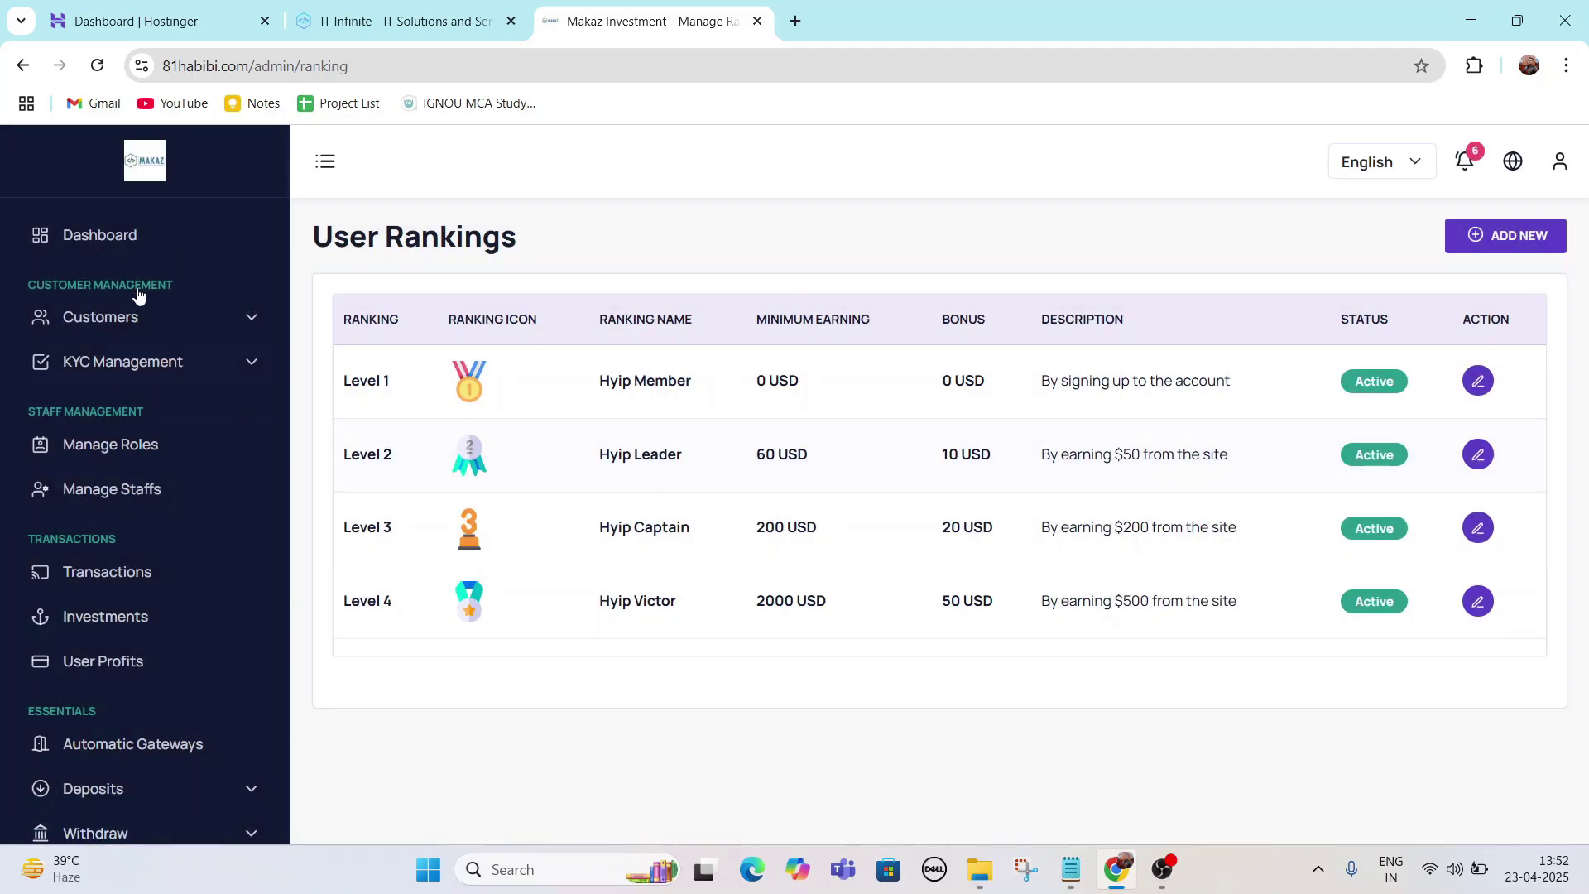
# Remove /admin/ranking from the address to load the 81habibi.com home page.
pyautogui.moveTo(249, 65); pyautogui.dragTo(433, 61)
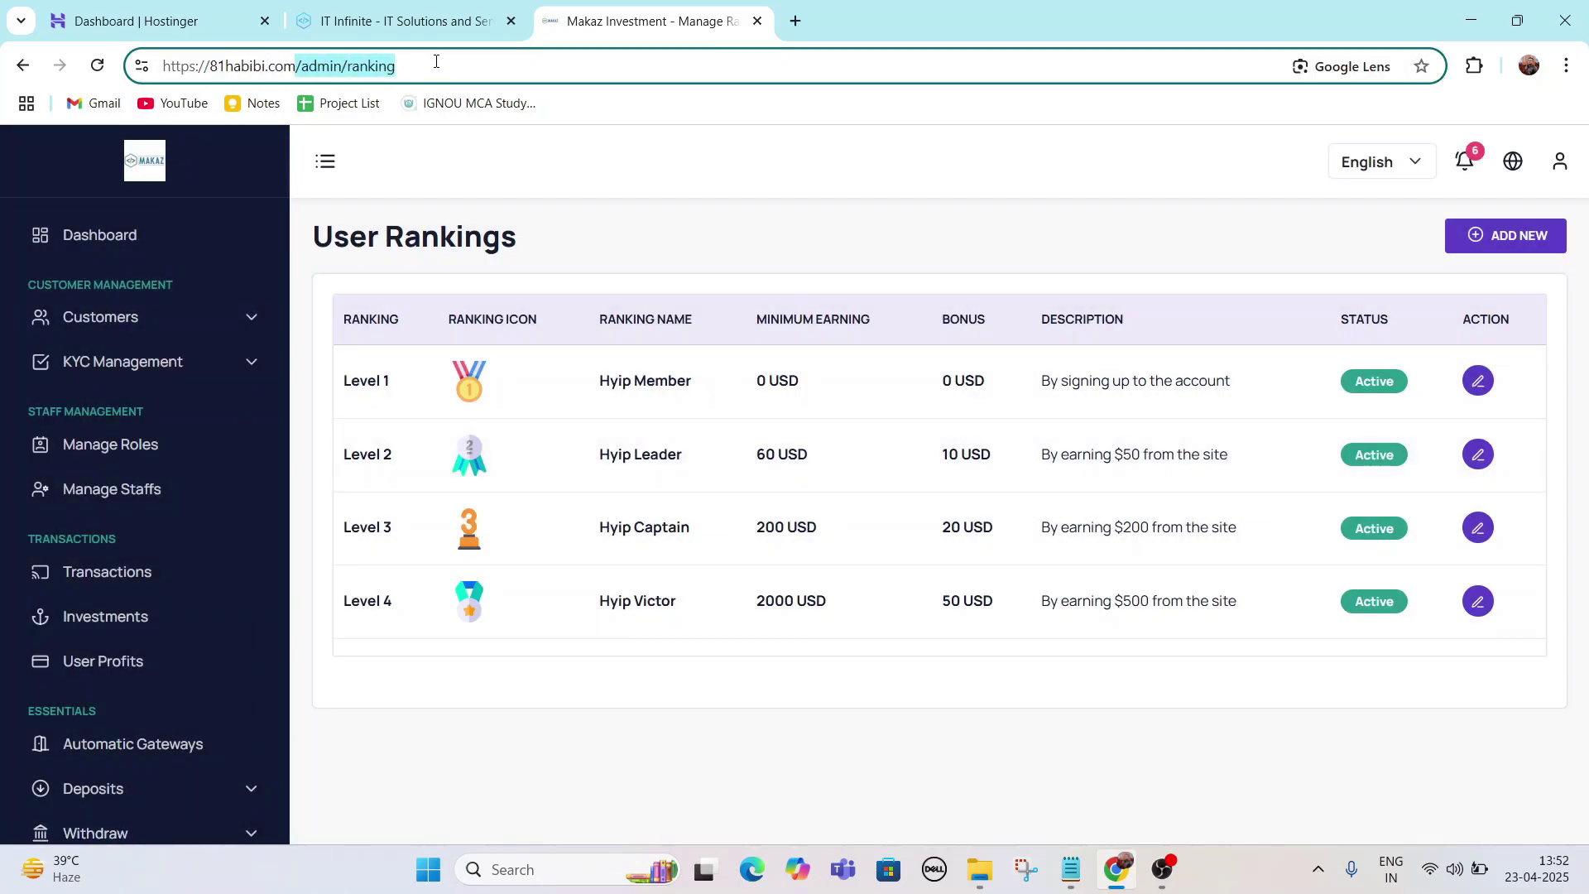
pyautogui.press('BackSpace')
pyautogui.press('Return')
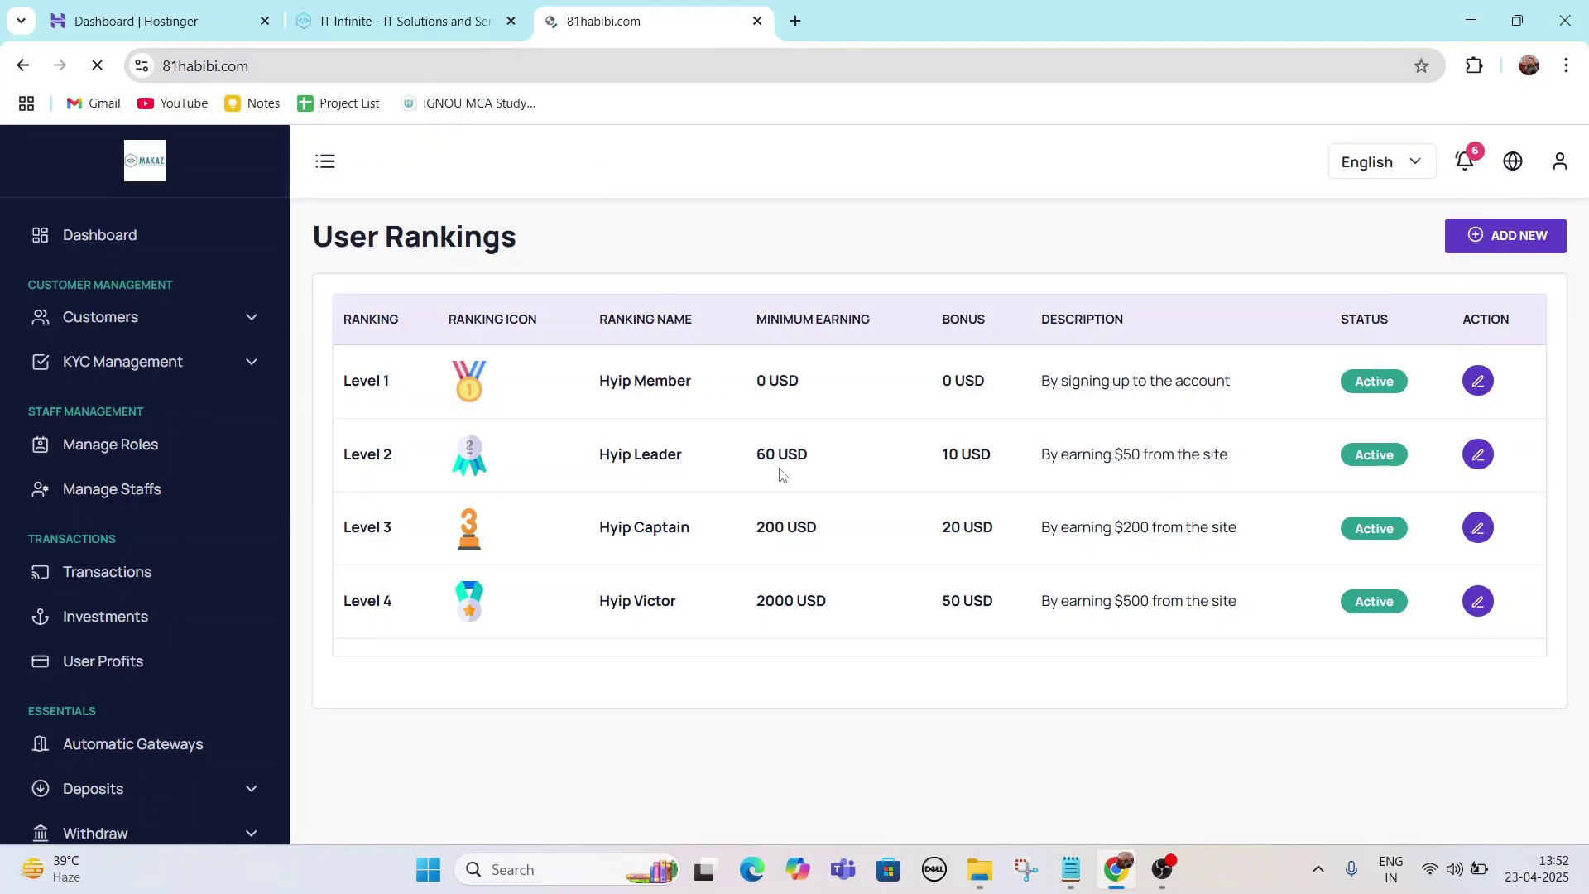
pyautogui.scroll(-6, 790, 550)
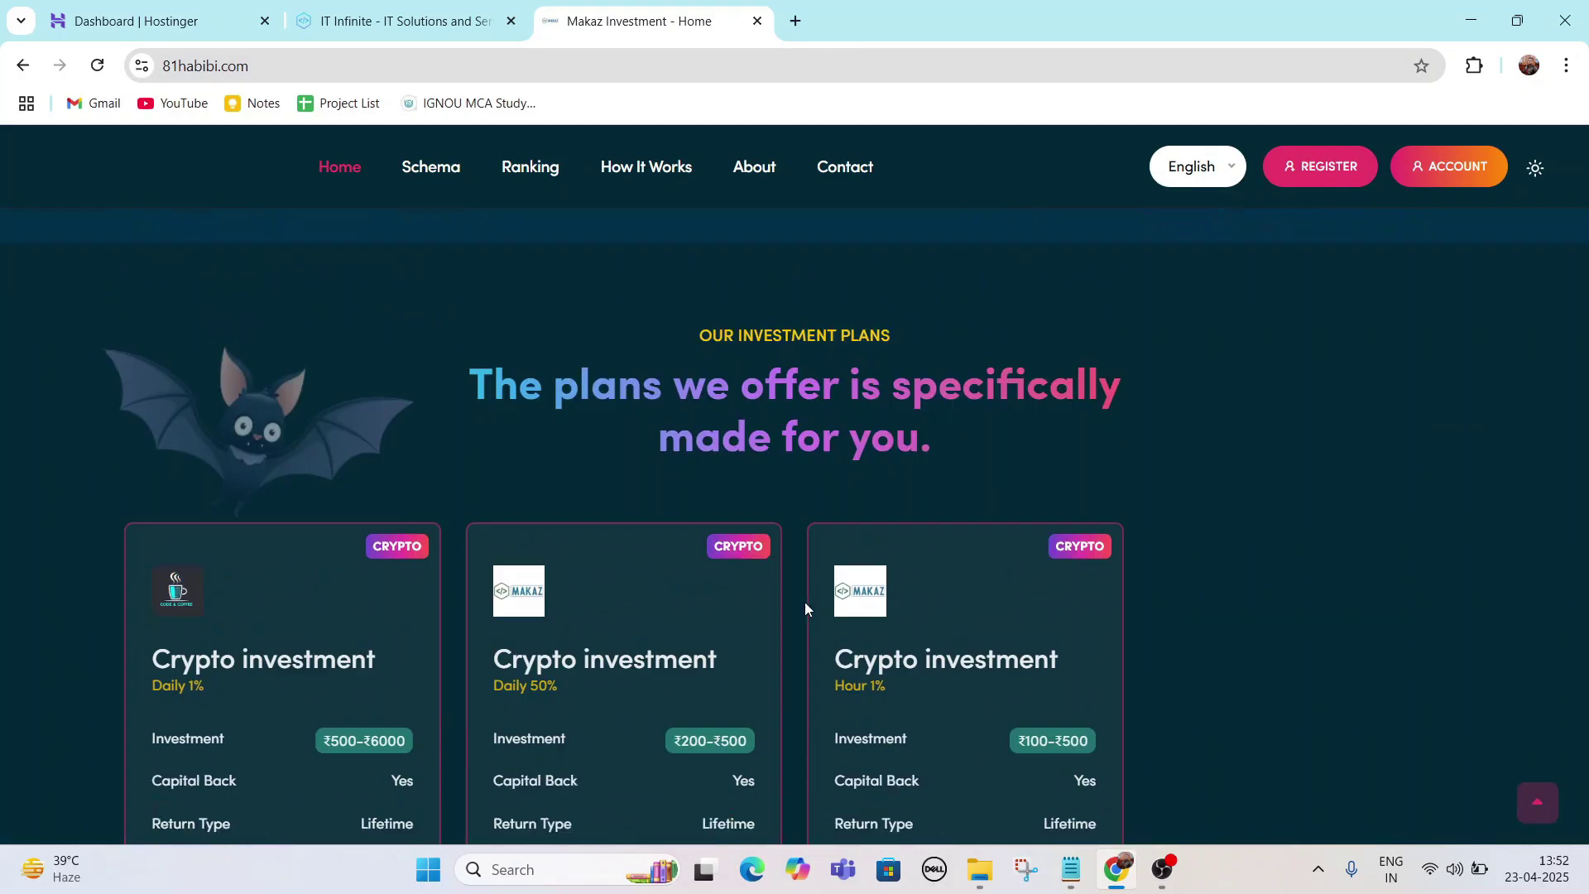
pyautogui.scroll(9, 804, 602)
pyautogui.scroll(-1, 609, 438)
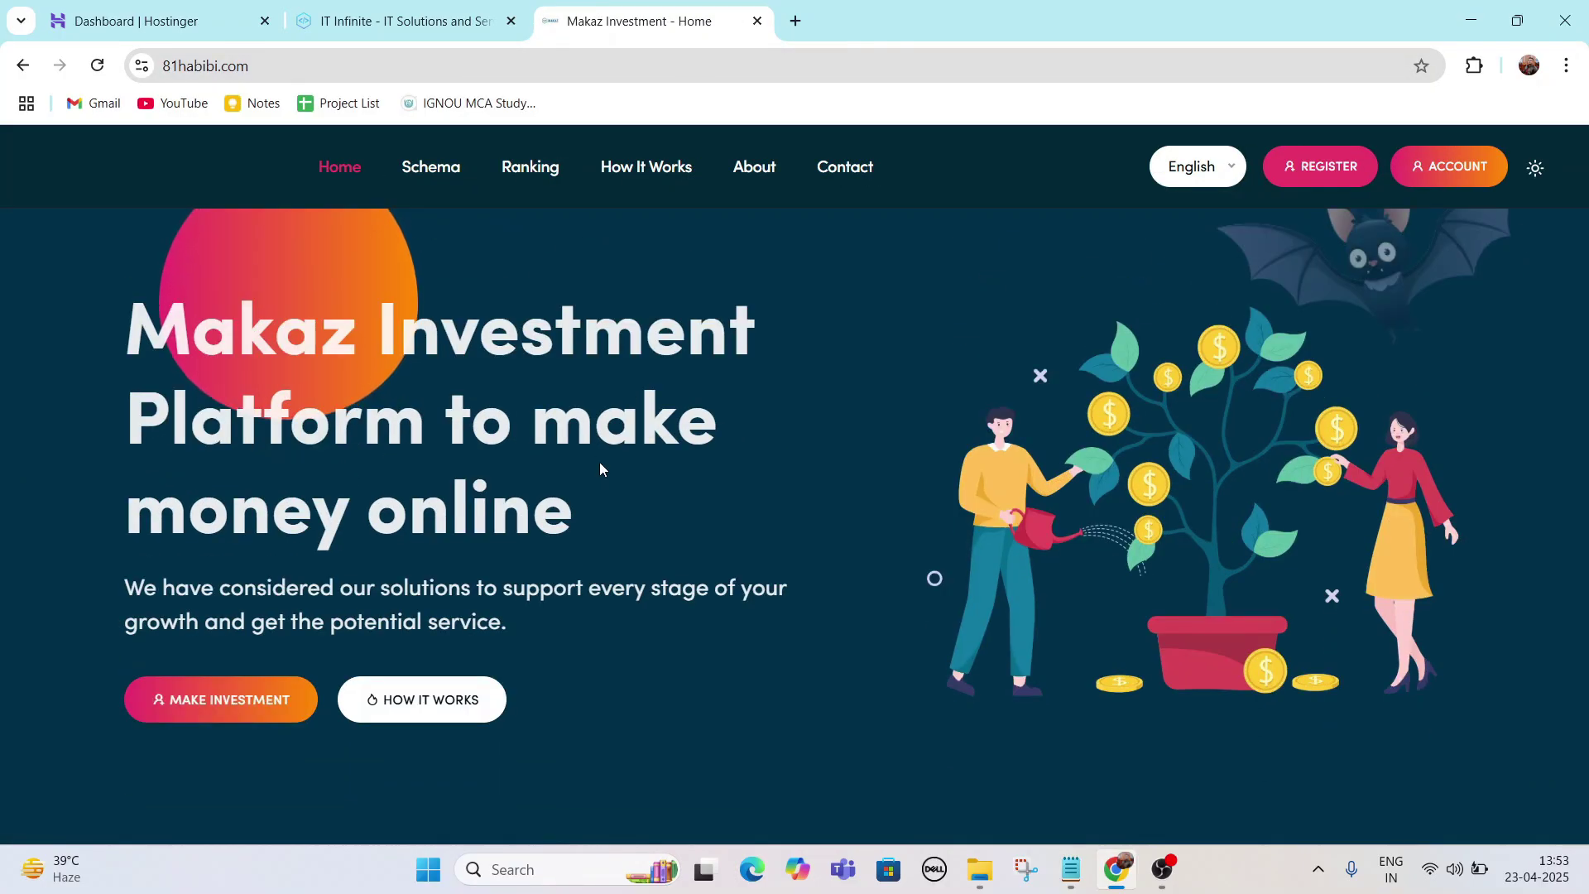
pyautogui.click(429, 24)
pyautogui.scroll(-10, 489, 501)
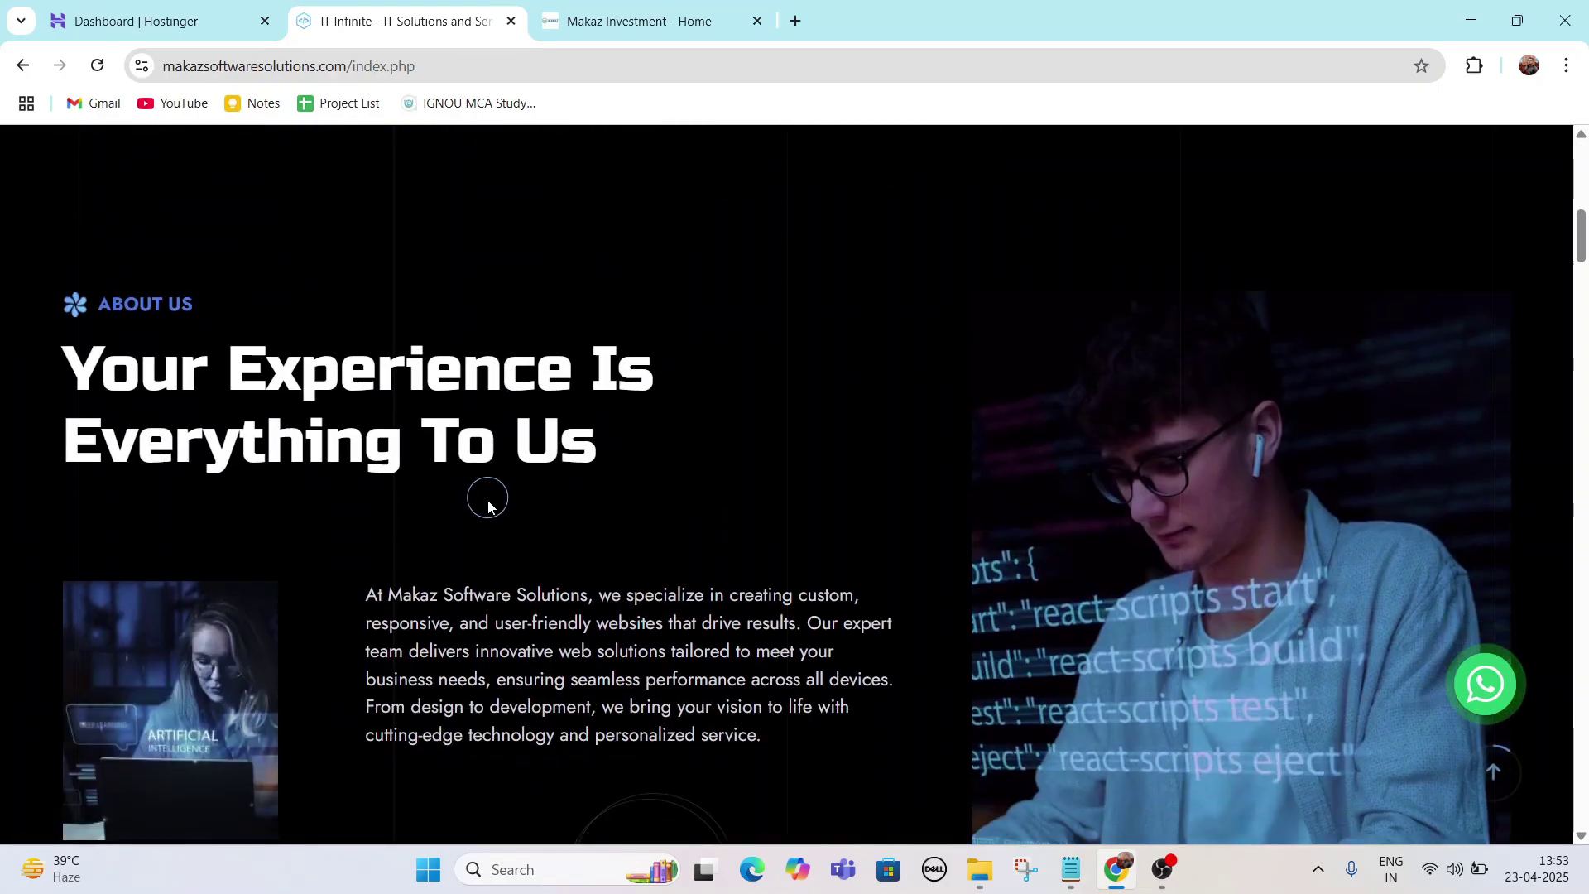
pyautogui.scroll(-12, 489, 506)
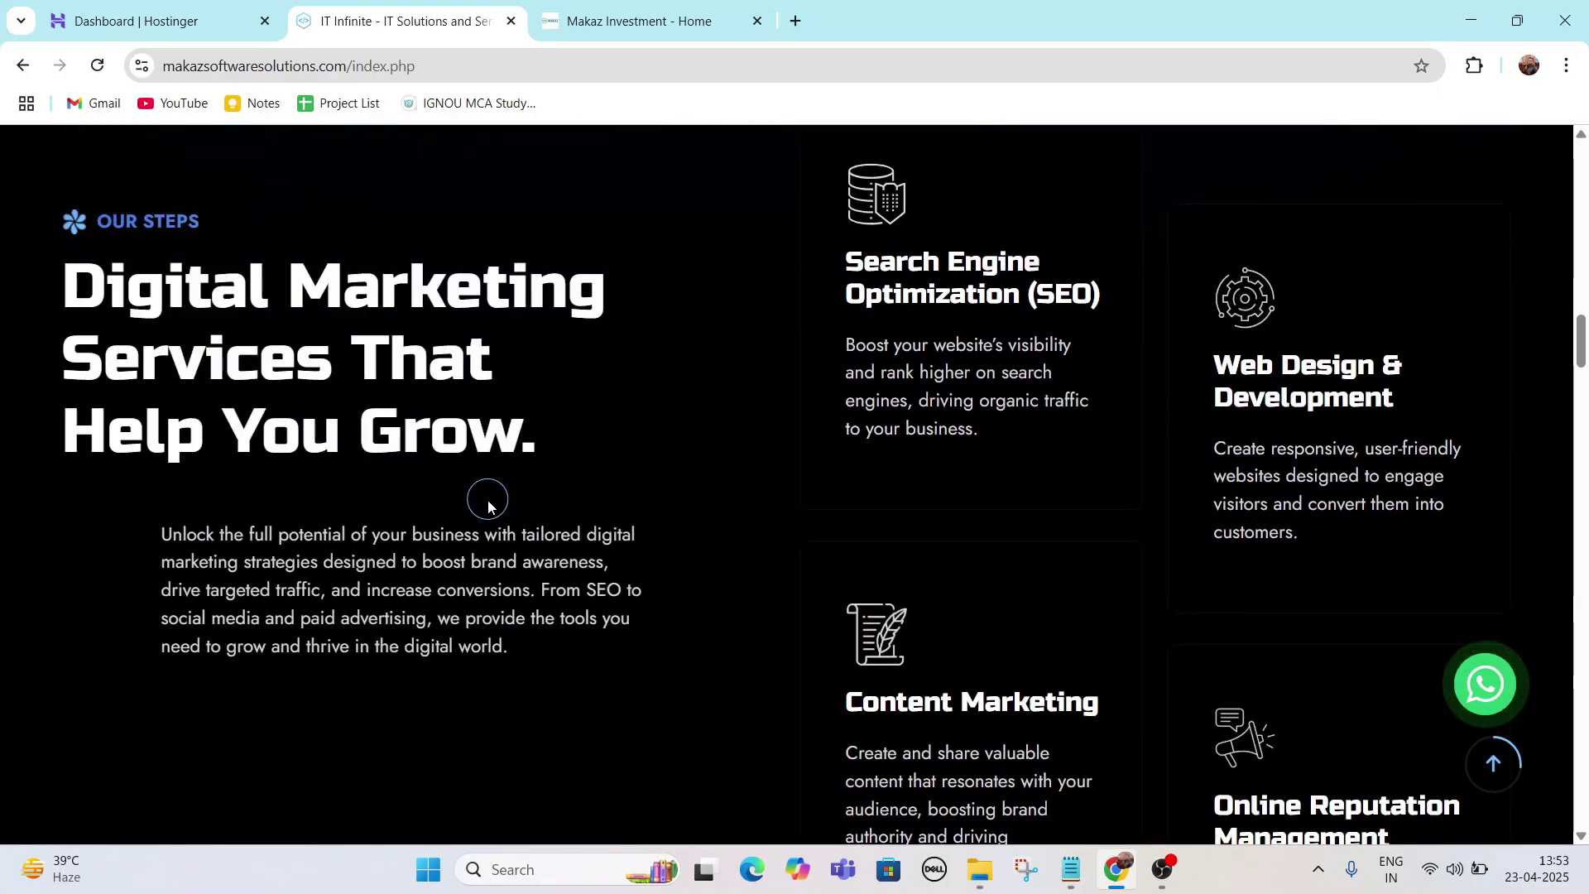
pyautogui.scroll(-15, 489, 507)
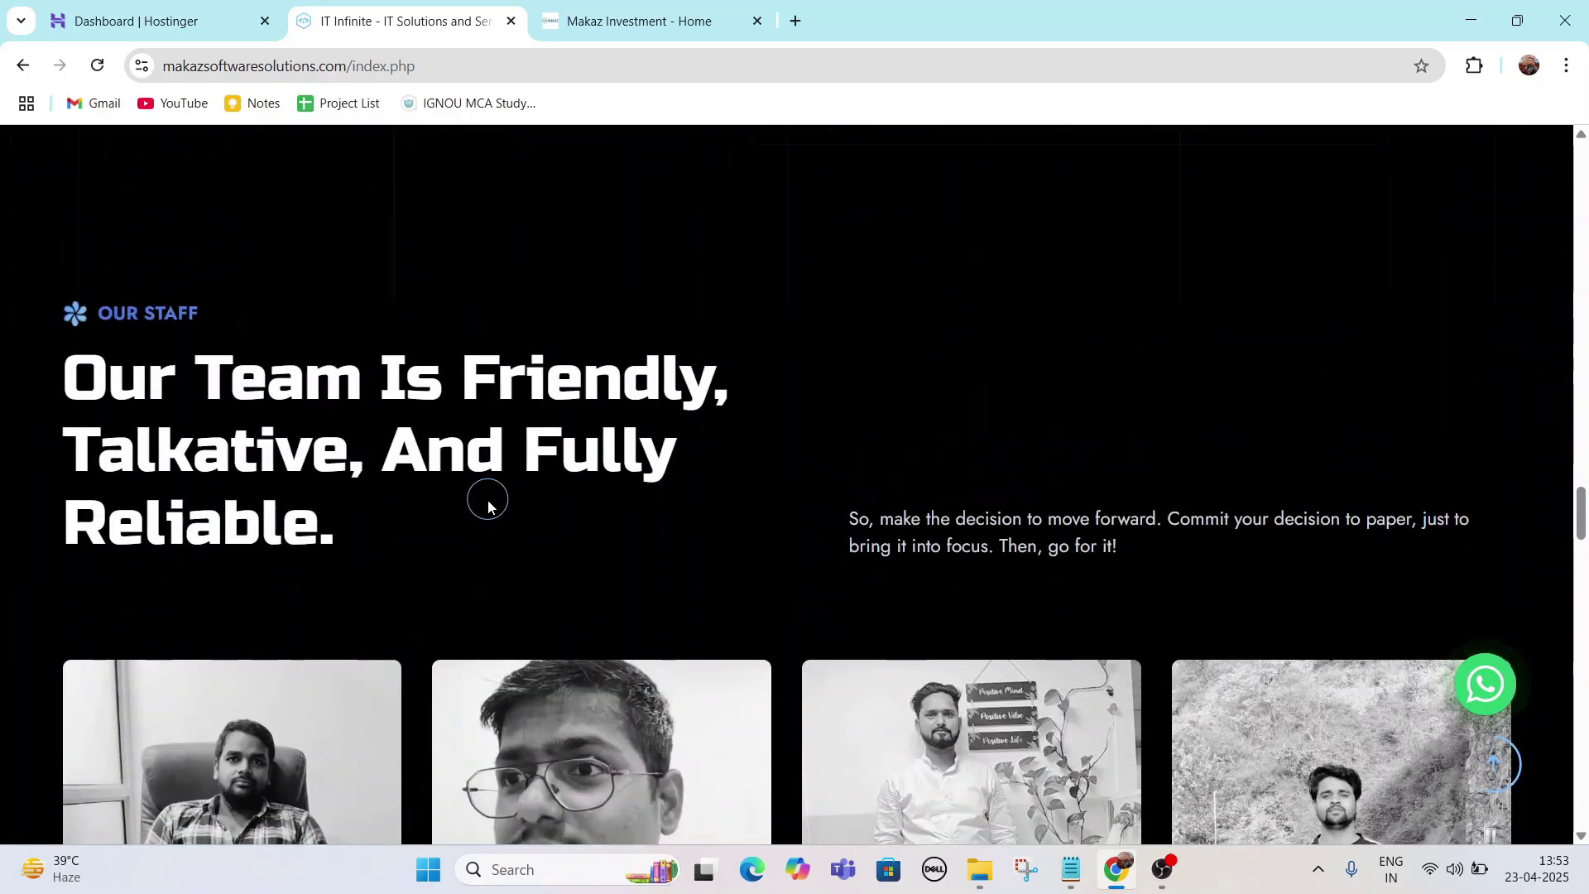
pyautogui.scroll(-4, 488, 505)
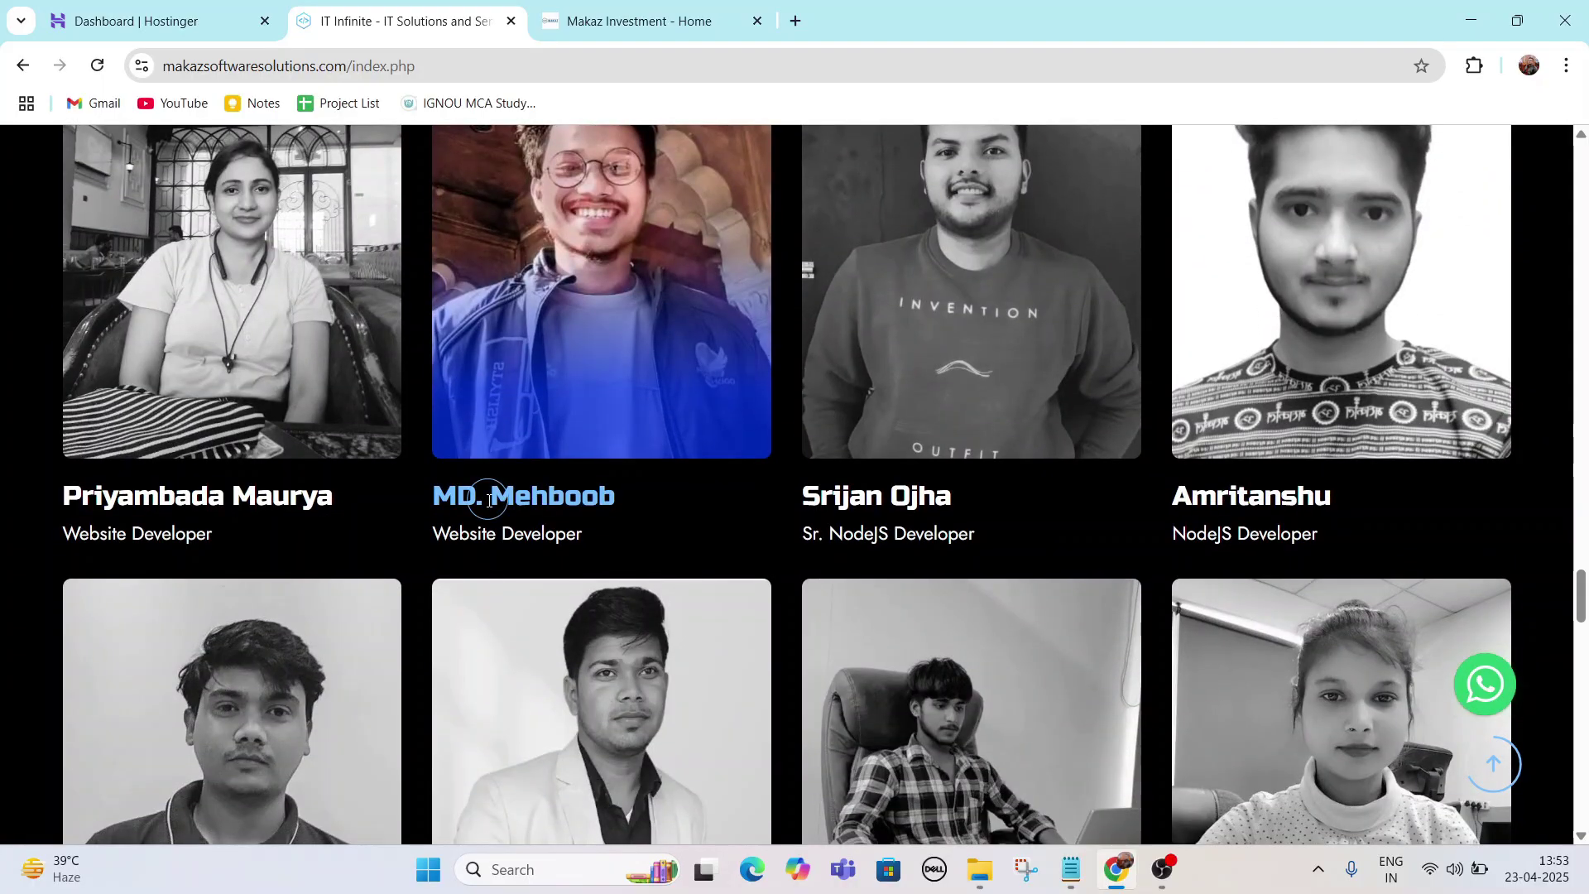
pyautogui.scroll(-5, 489, 502)
pyautogui.scroll(-10, 488, 500)
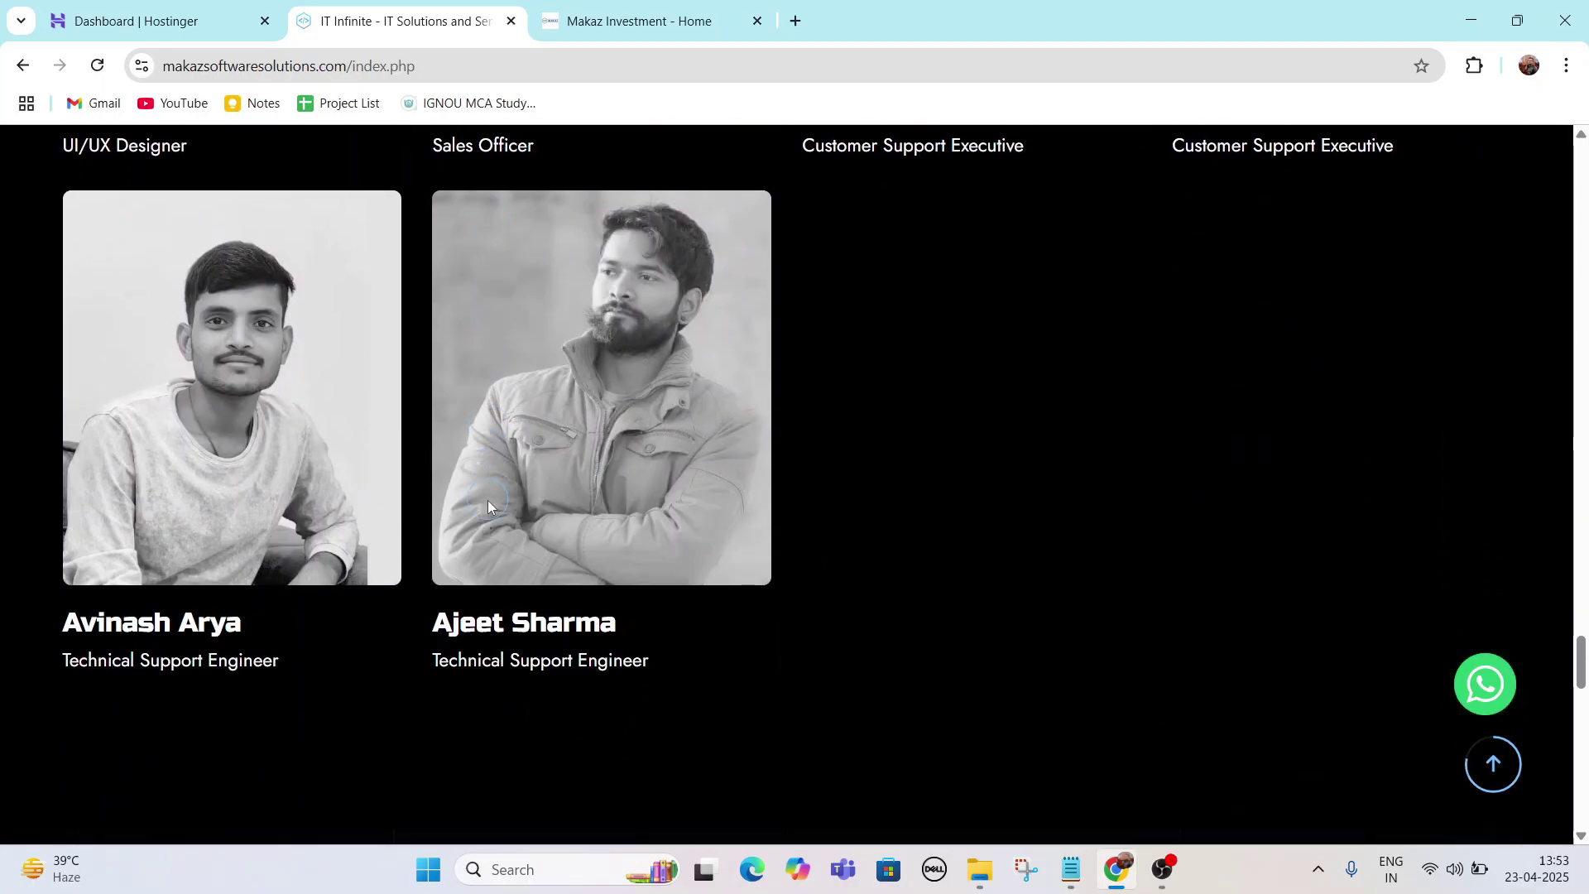
pyautogui.scroll(12, 488, 500)
pyautogui.scroll(20, 488, 500)
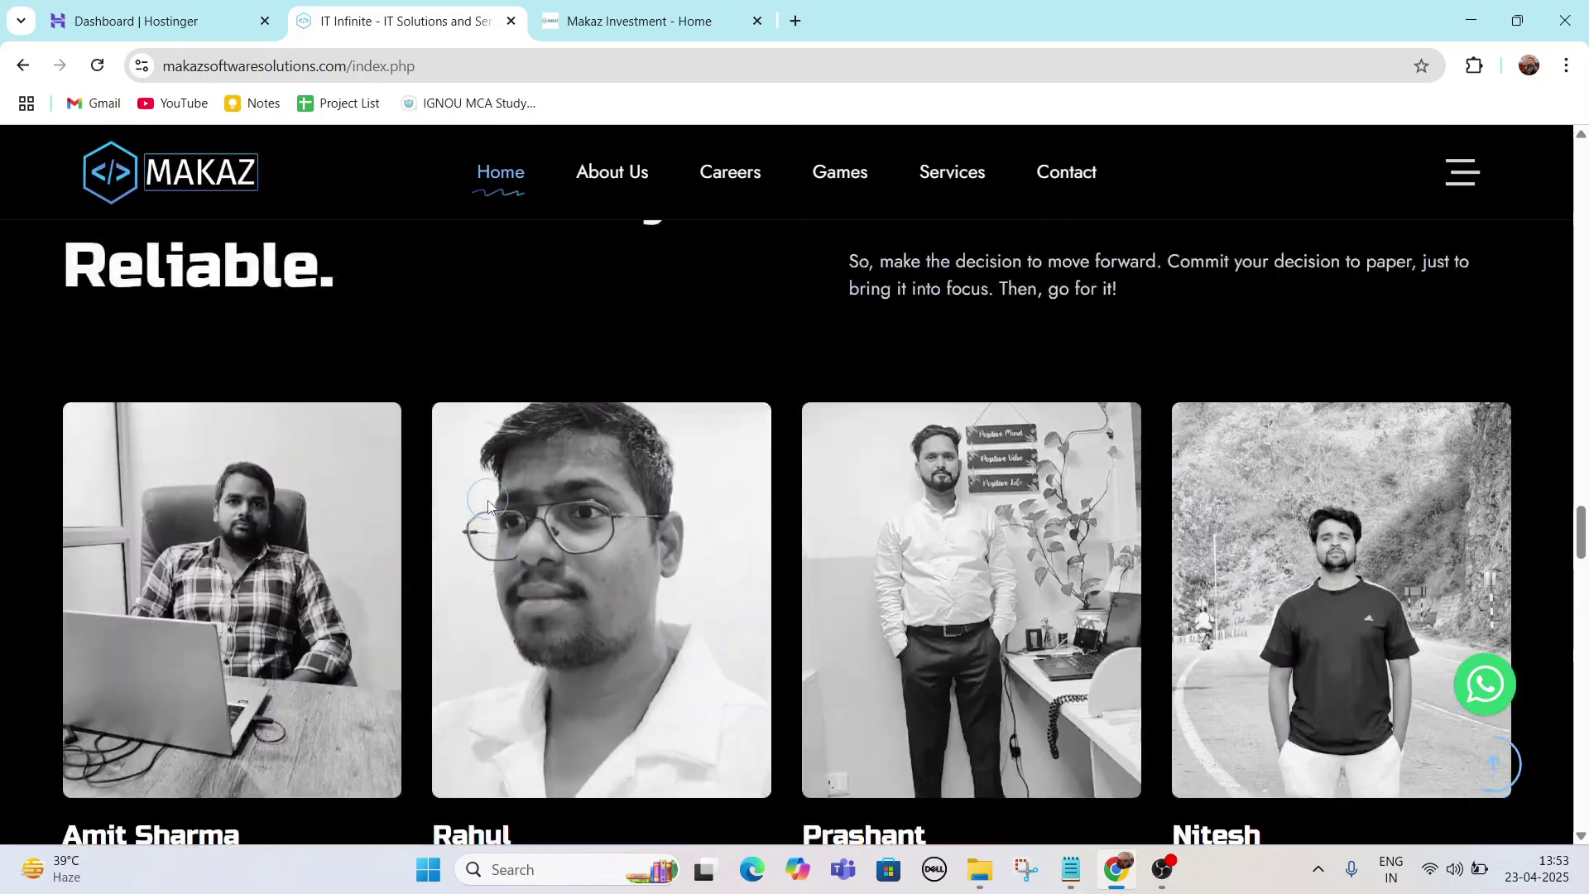
pyautogui.scroll(1, 488, 500)
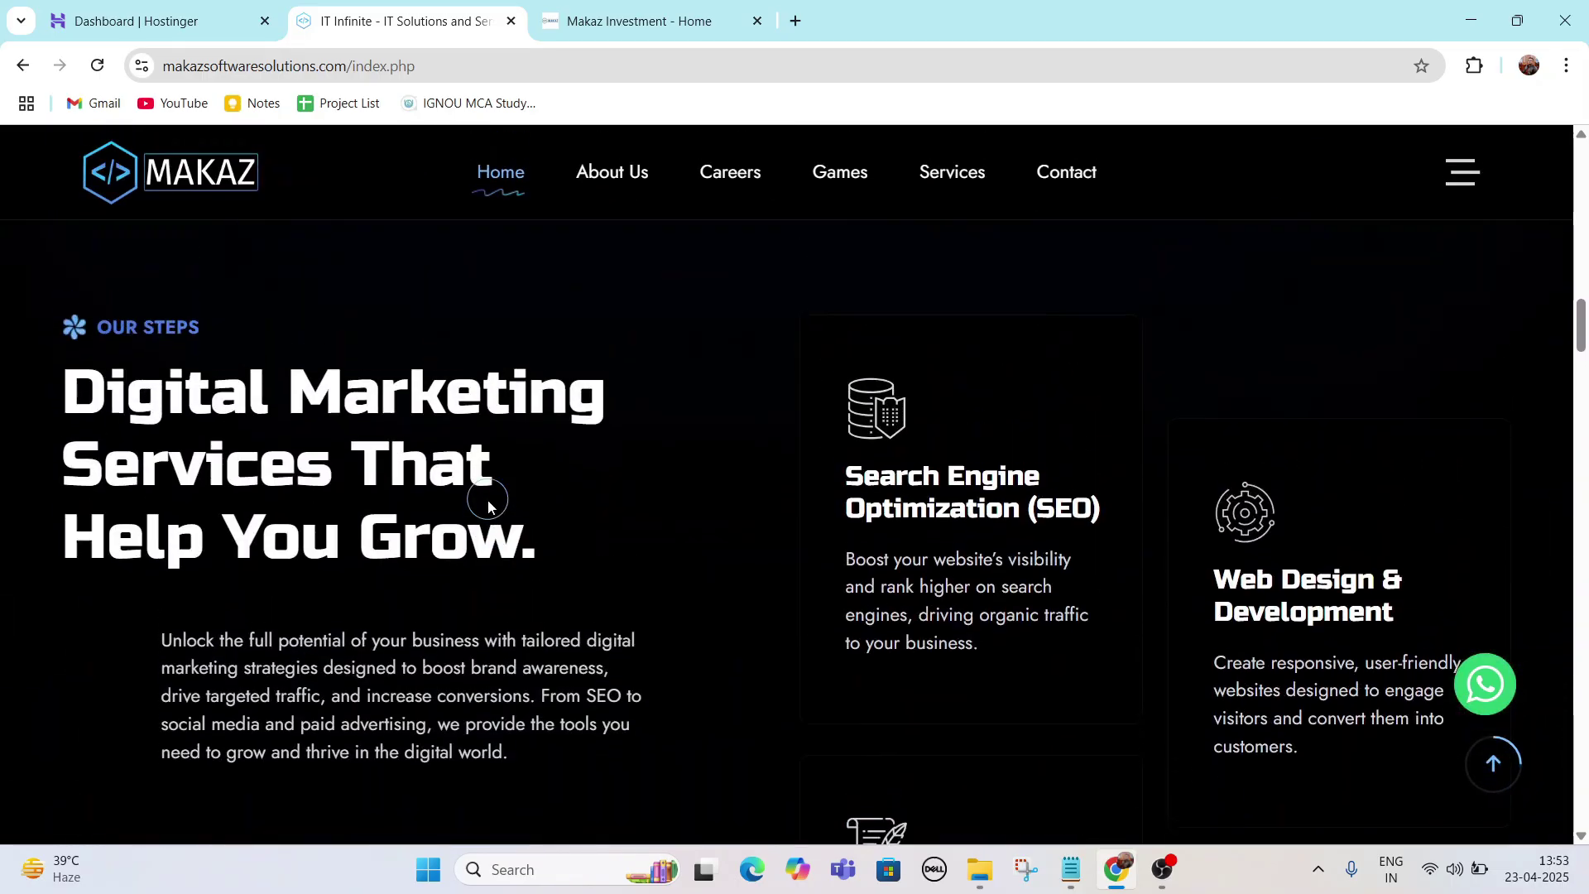
pyautogui.hotkey('ctrl', 'Tab')
pyautogui.scroll(-5, 619, 563)
pyautogui.scroll(-7, 619, 568)
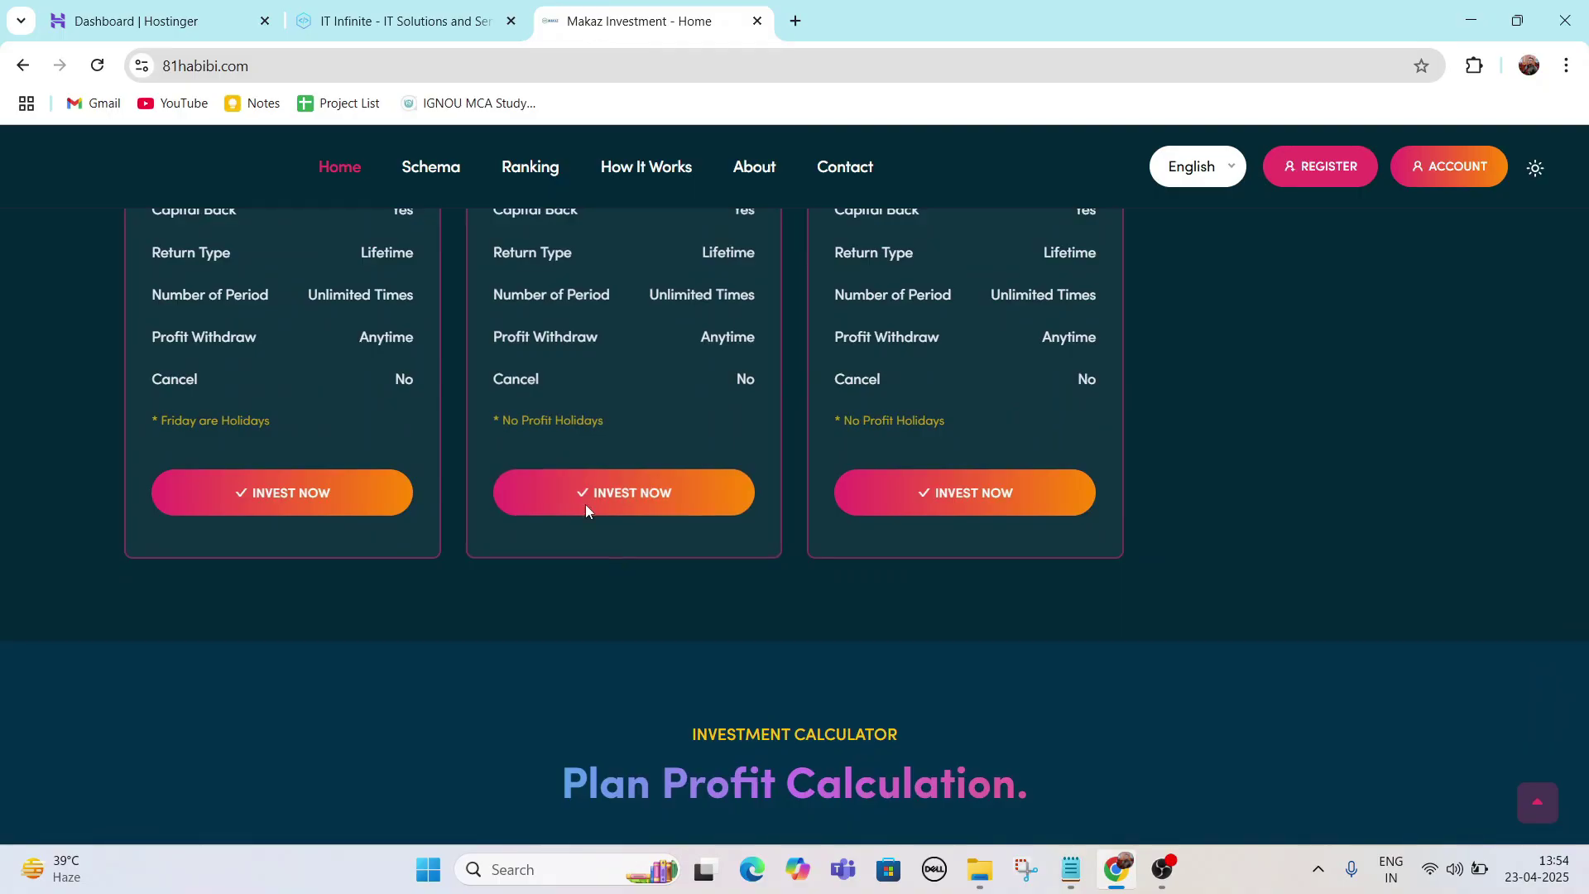
# Open the Makaz Software Solutions Games page and scroll to the Investment Platform login details.
pyautogui.click(429, 22)
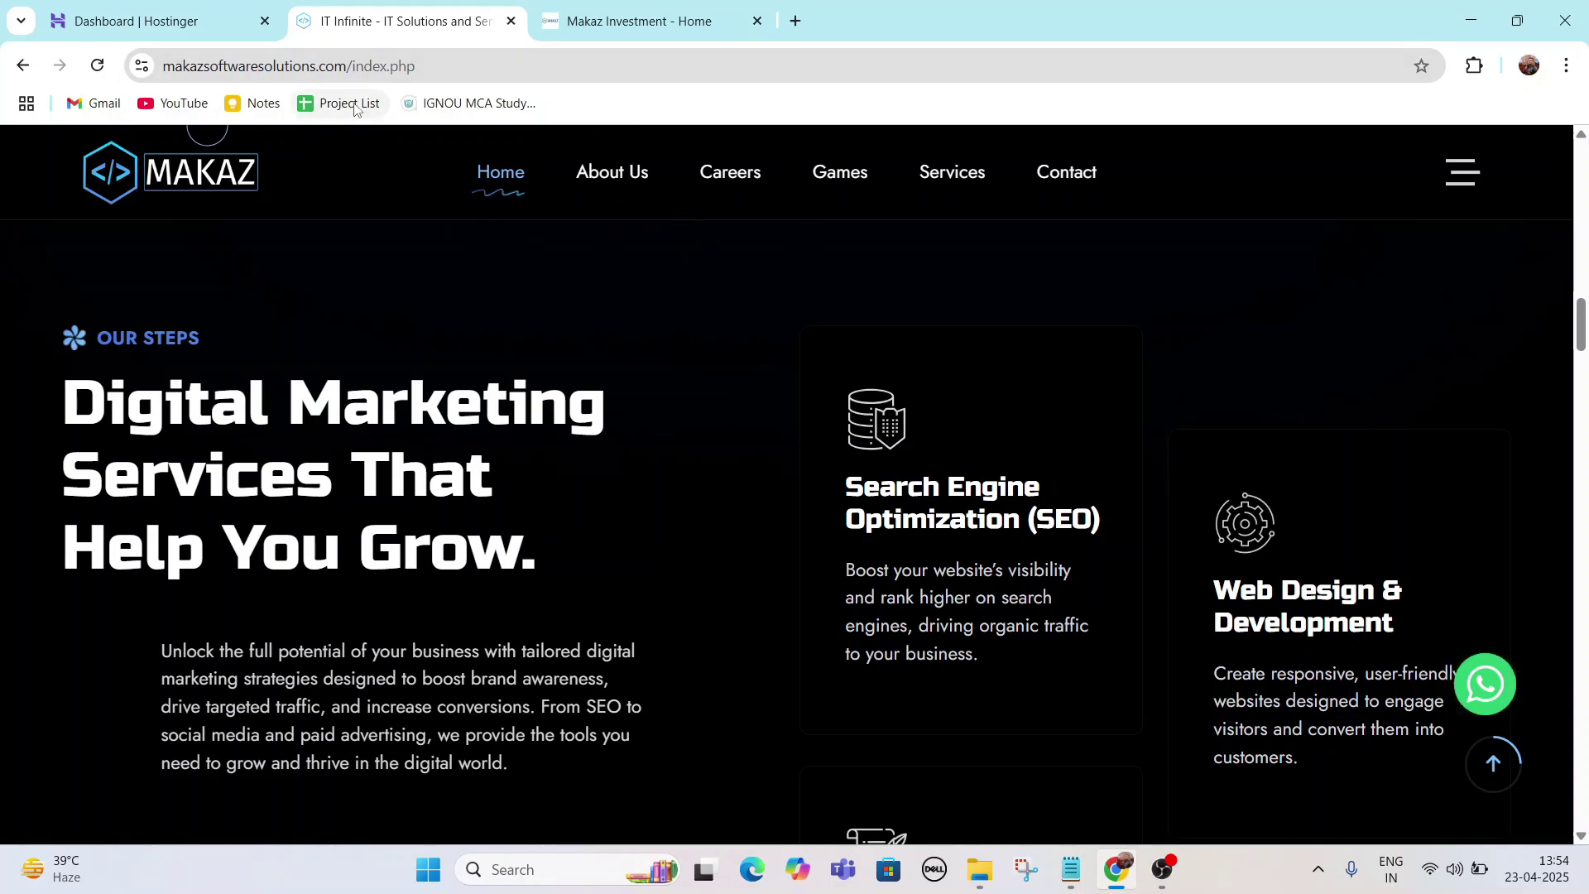
pyautogui.click(845, 187)
pyautogui.scroll(-5, 814, 475)
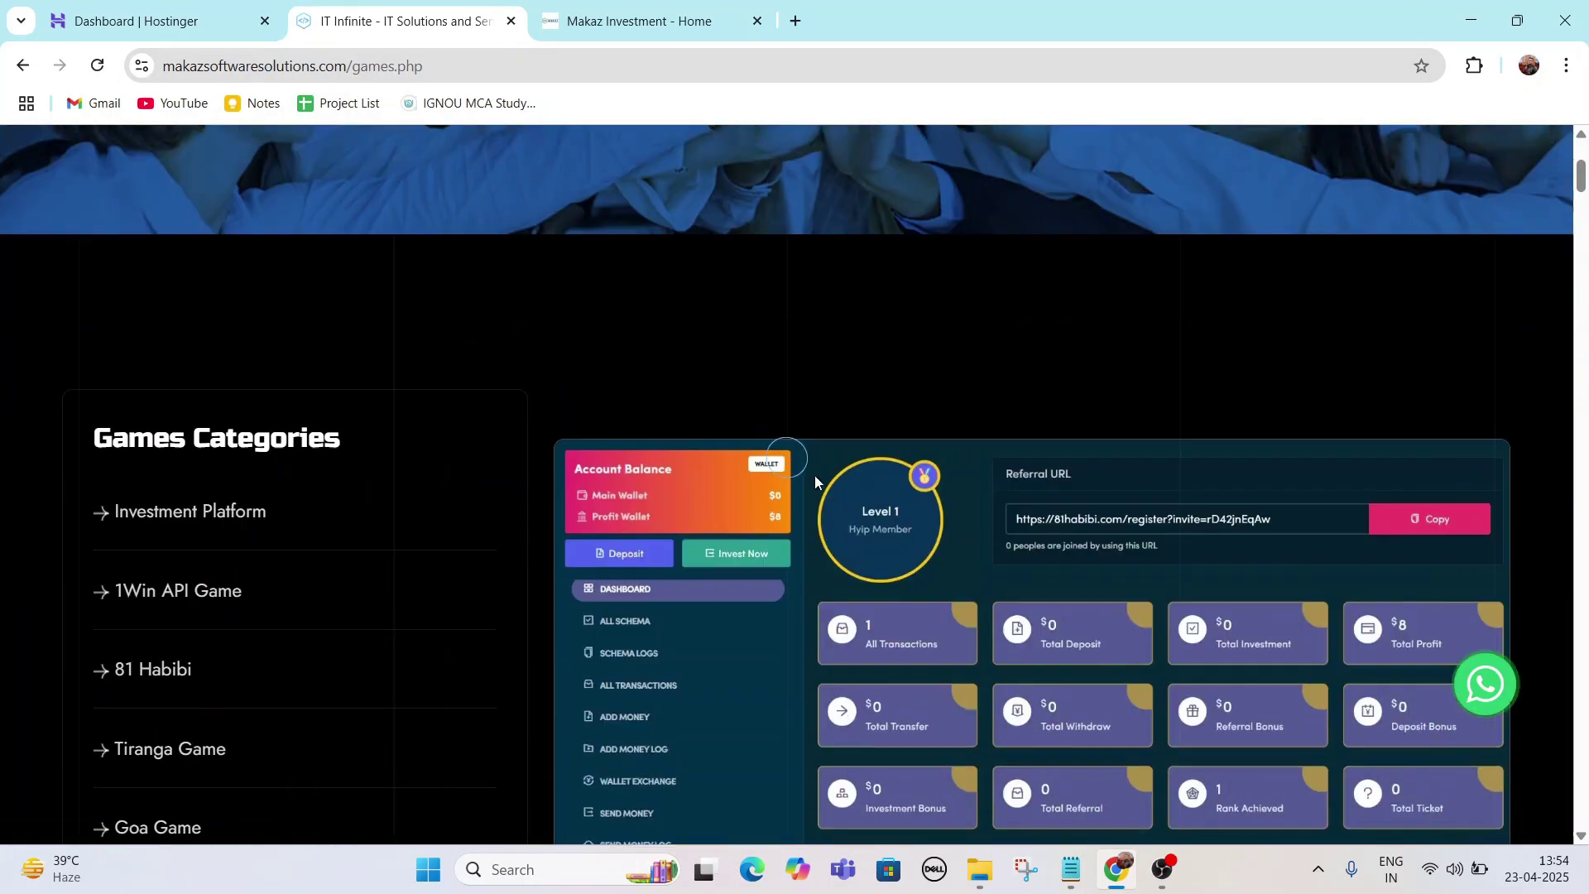
pyautogui.scroll(-1, 814, 475)
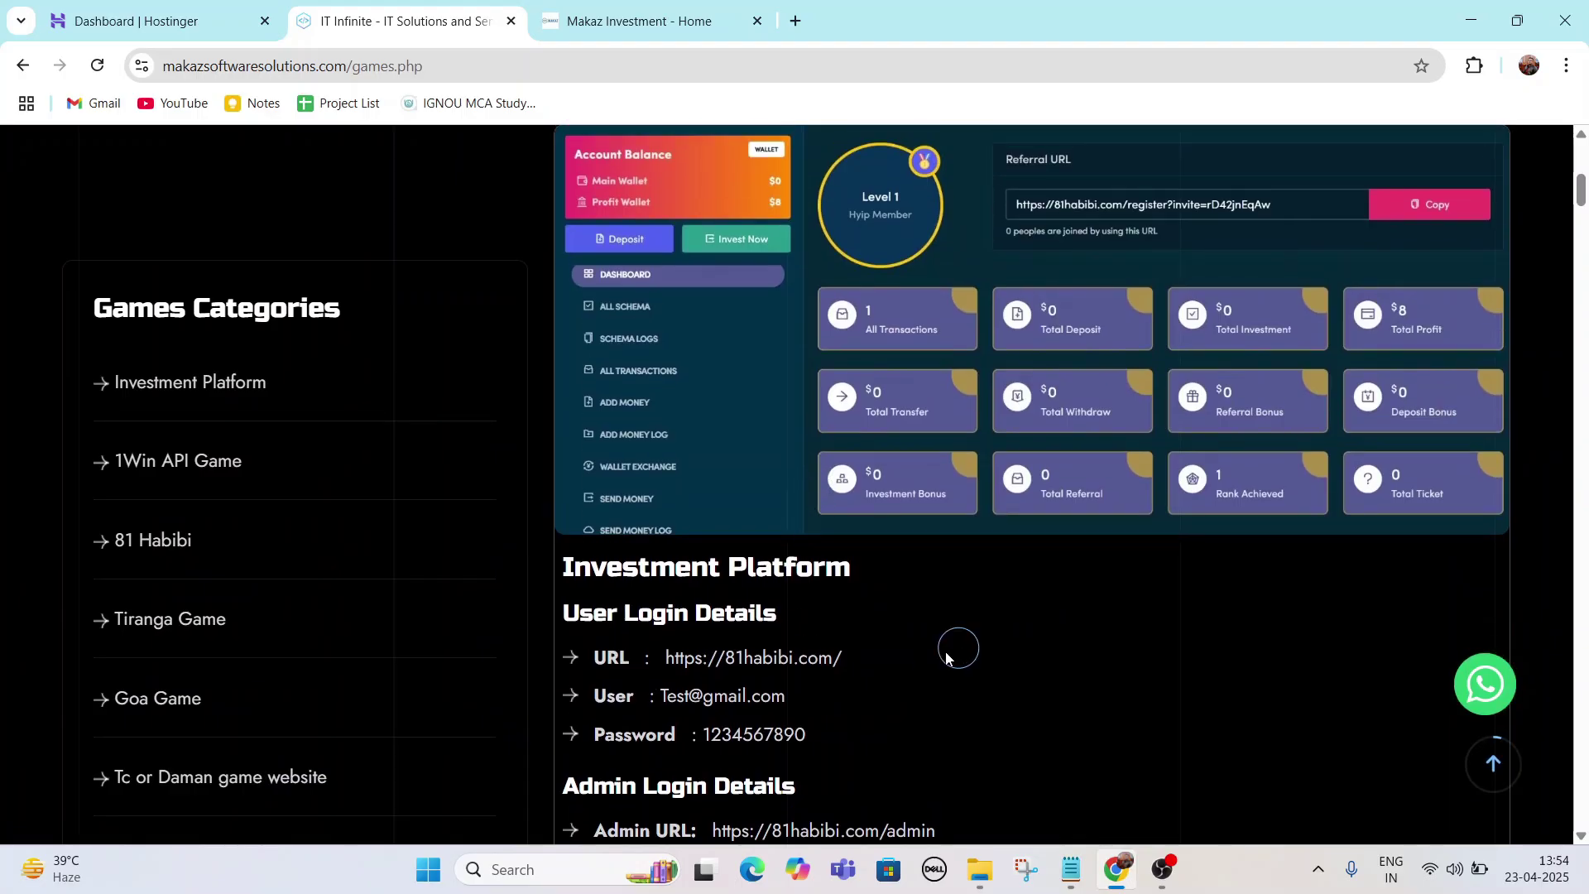
pyautogui.scroll(-1, 874, 646)
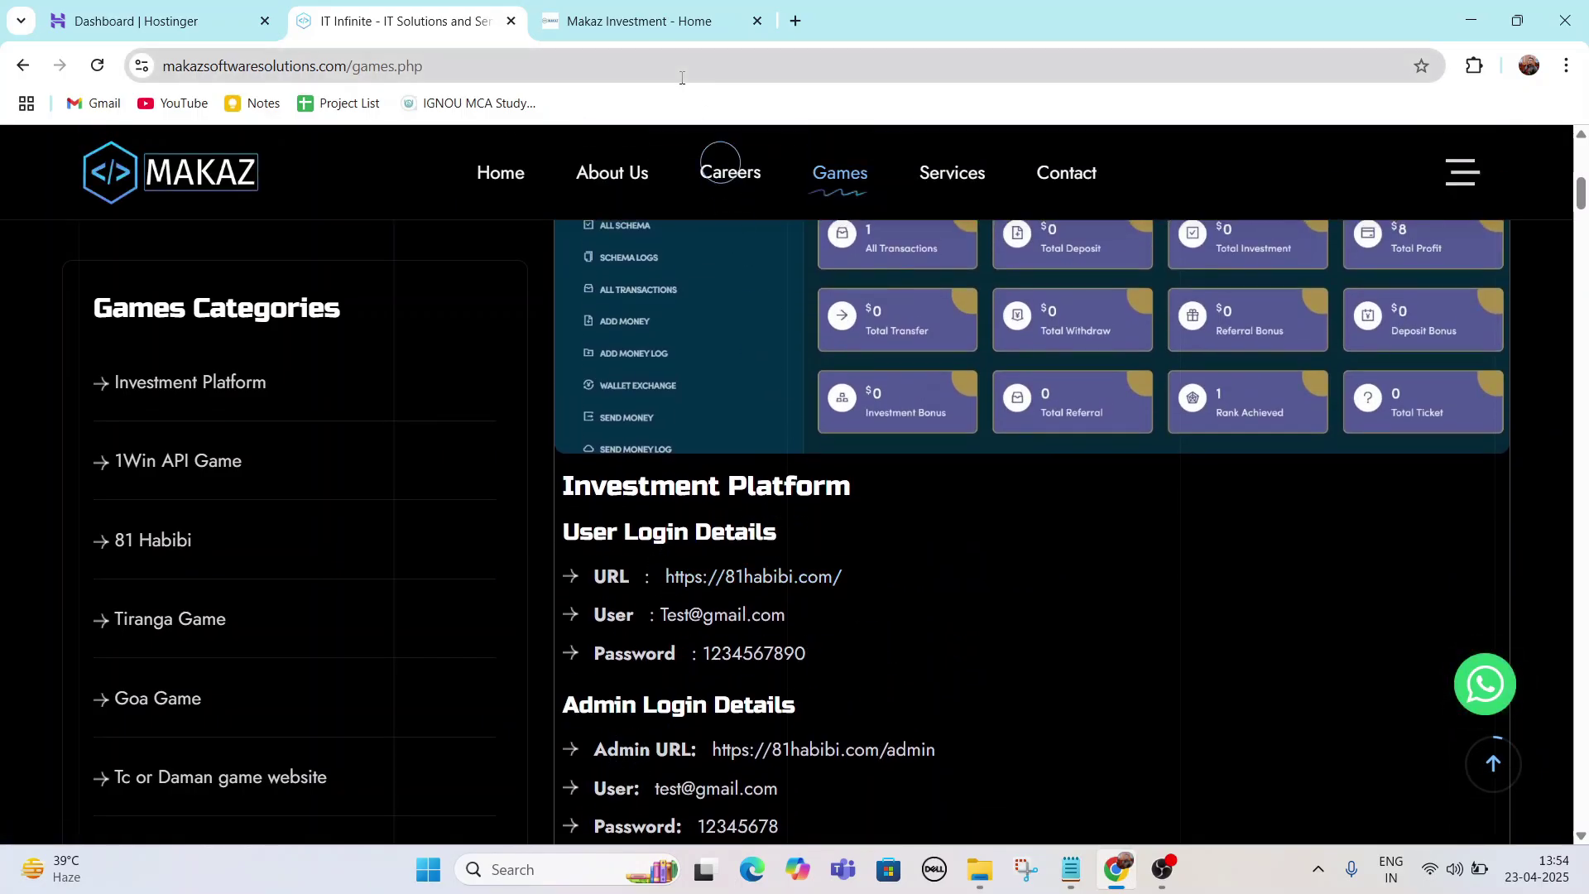
# Compare the login details with the demo site, ending on the Makaz Investment tab.
pyautogui.click(635, 12)
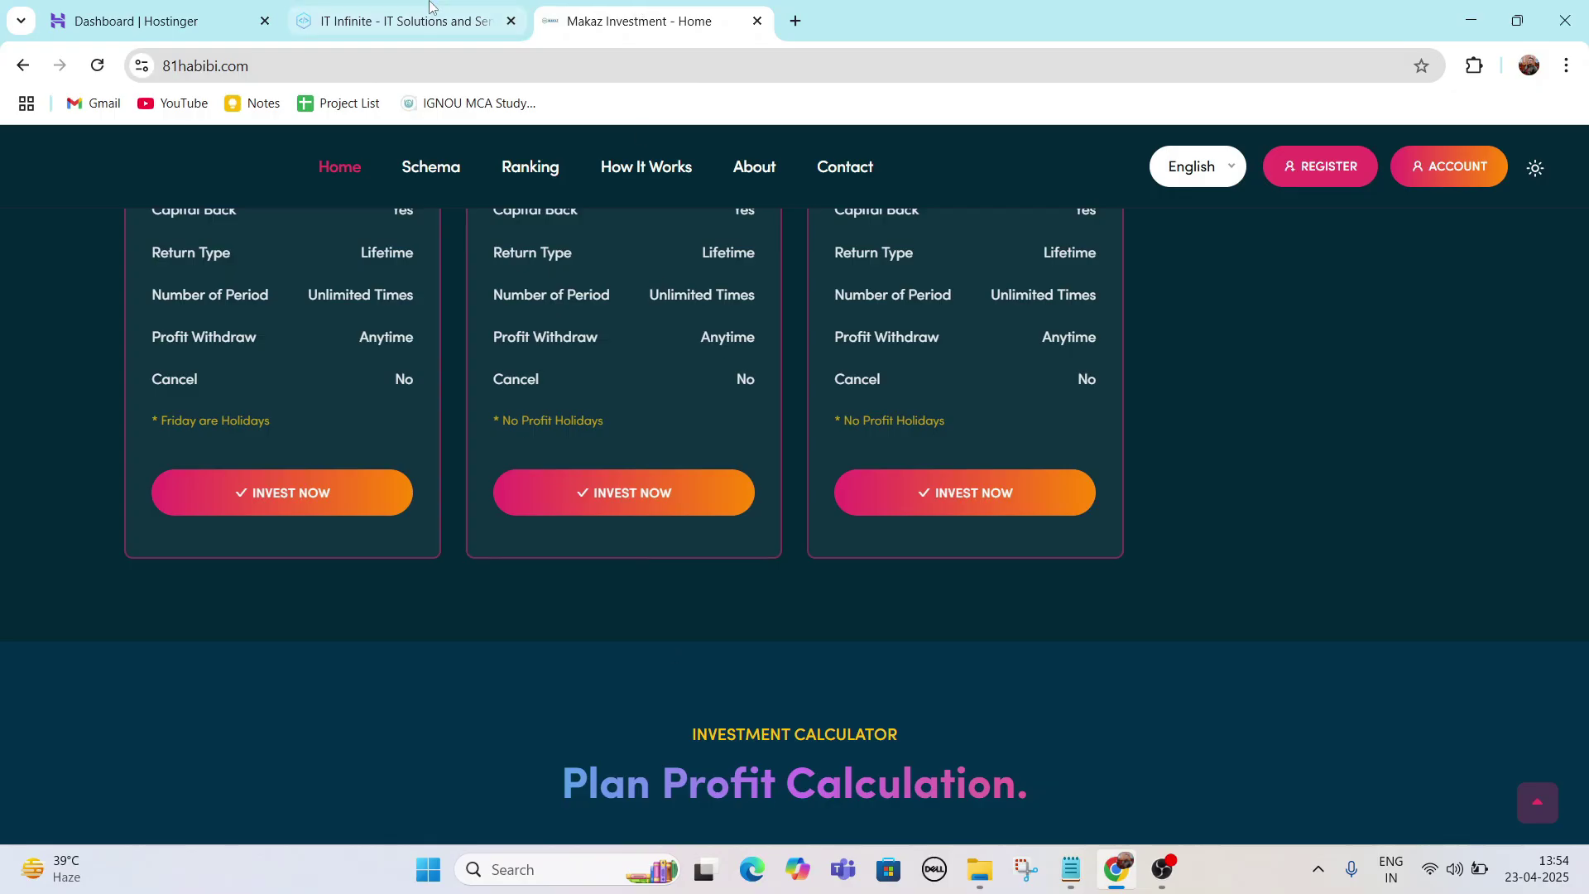
pyautogui.click(397, 21)
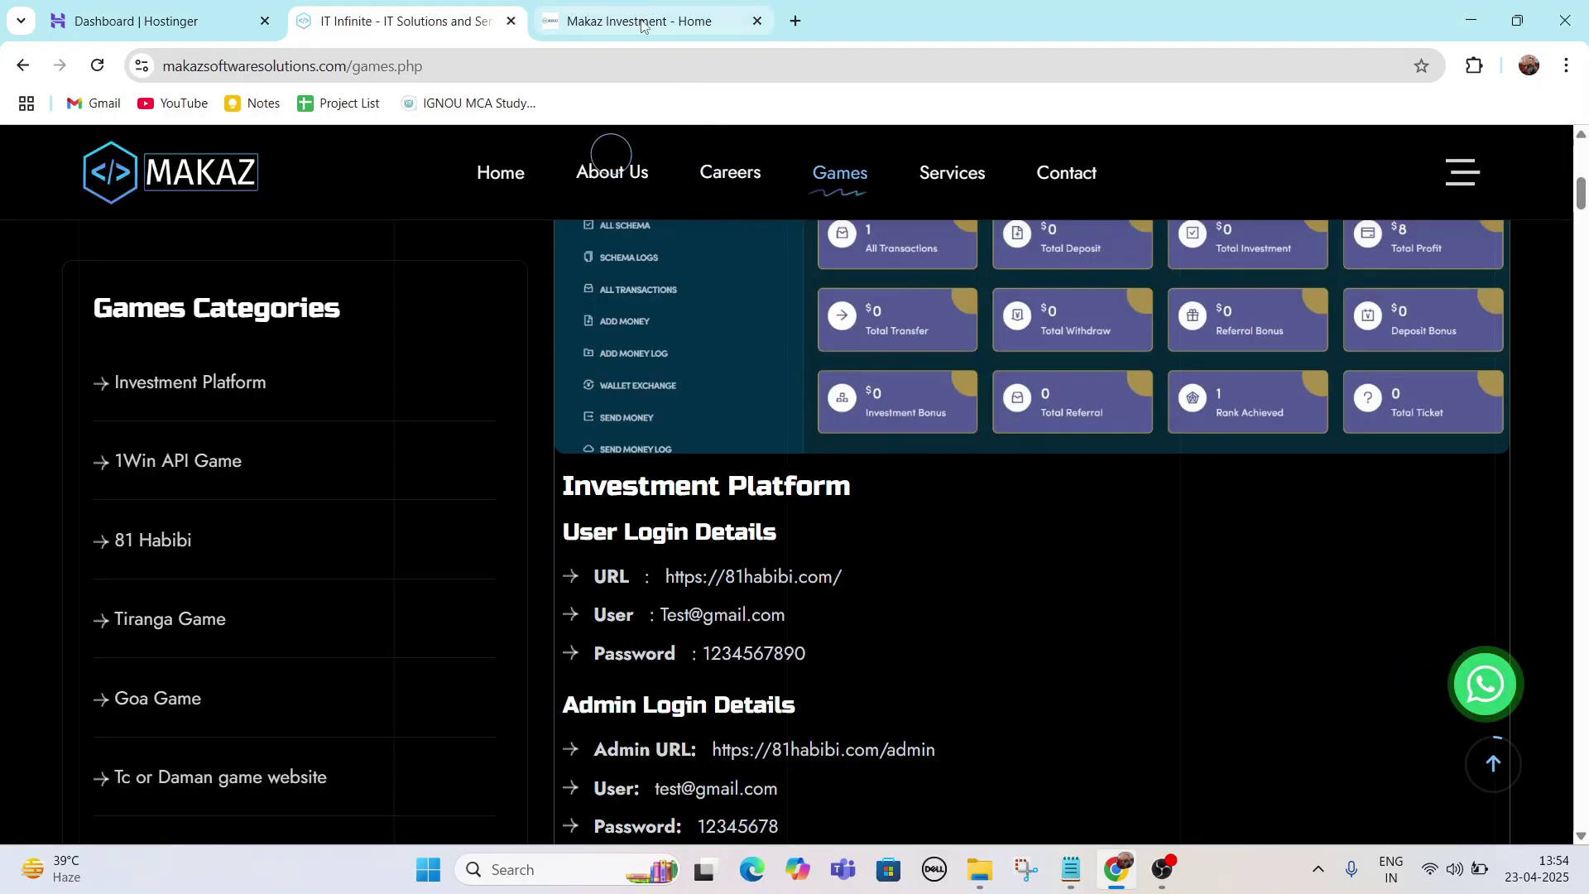
pyautogui.click(571, 10)
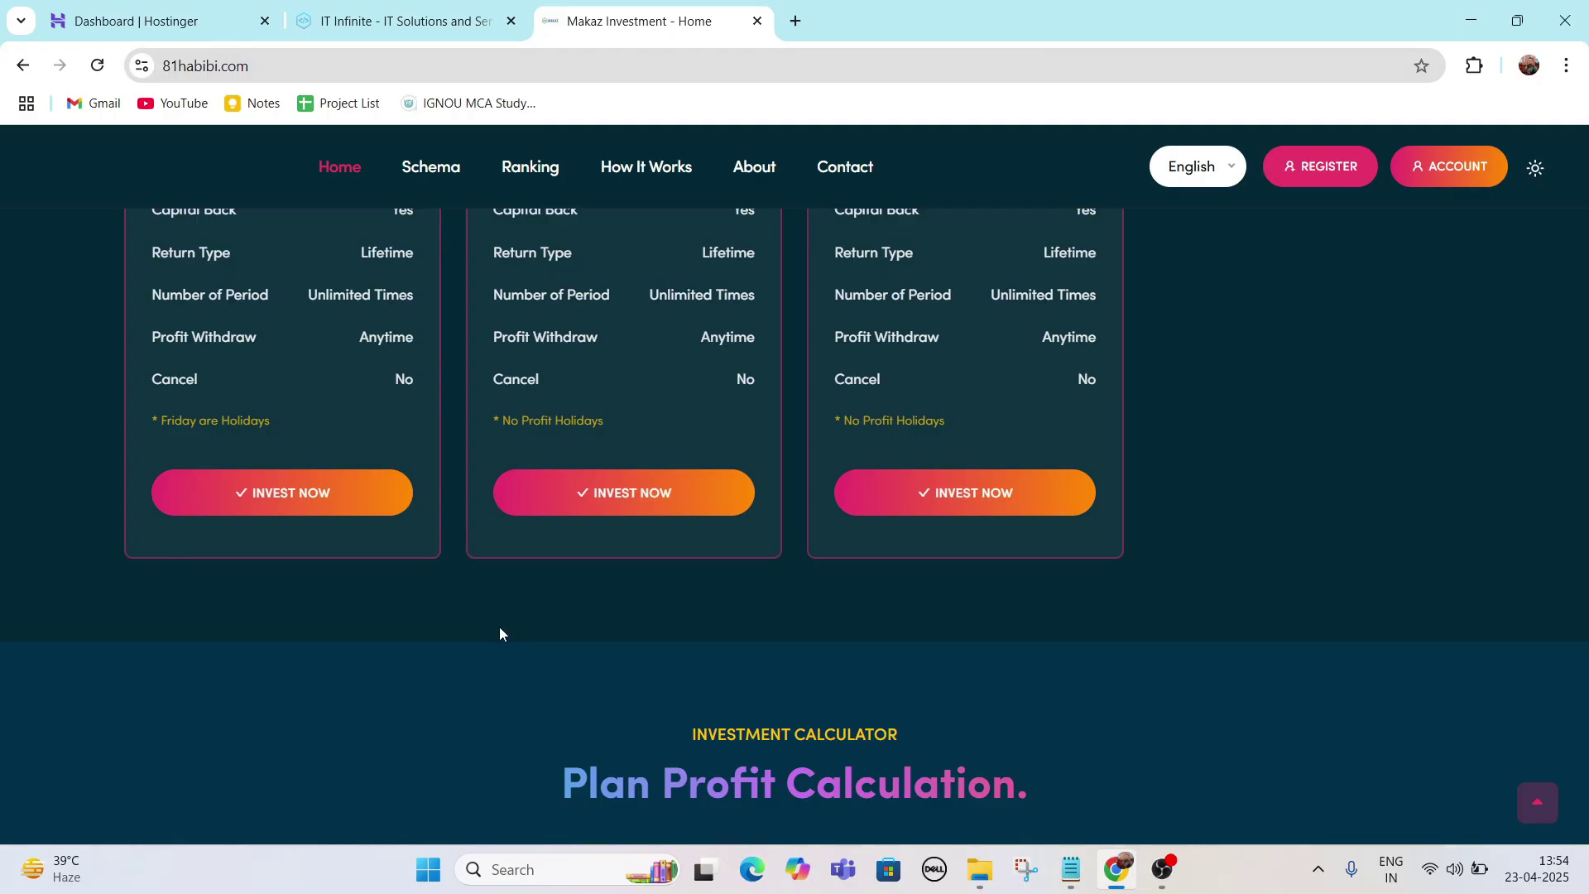
# Scroll the 81habibi.com demo page back up to its hero section.
pyautogui.scroll(15, 499, 630)
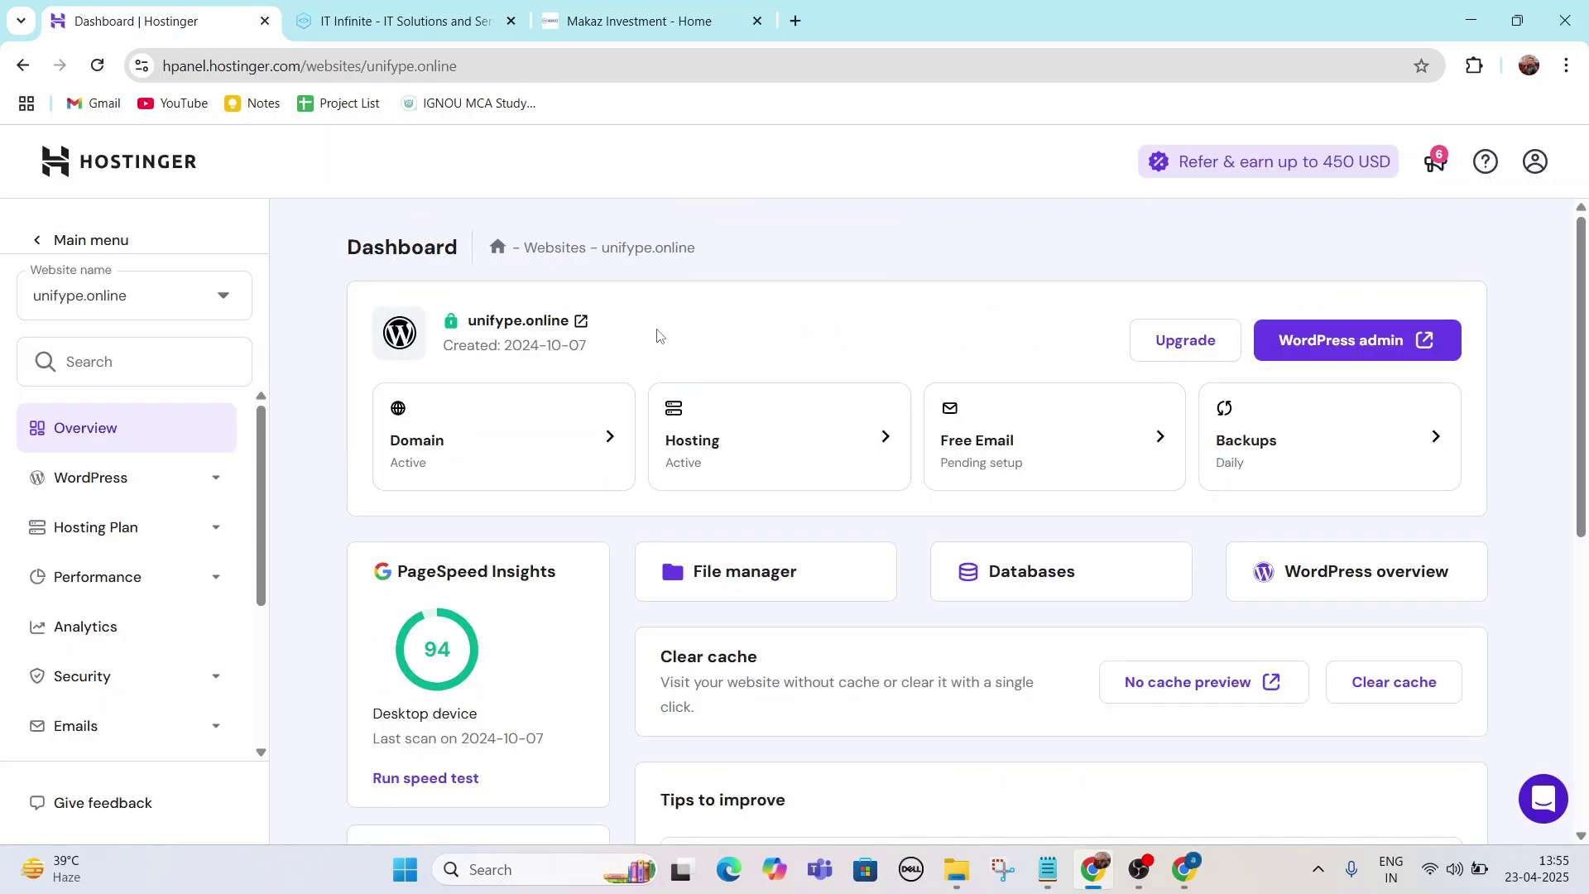
pyautogui.scroll(-2, 660, 335)
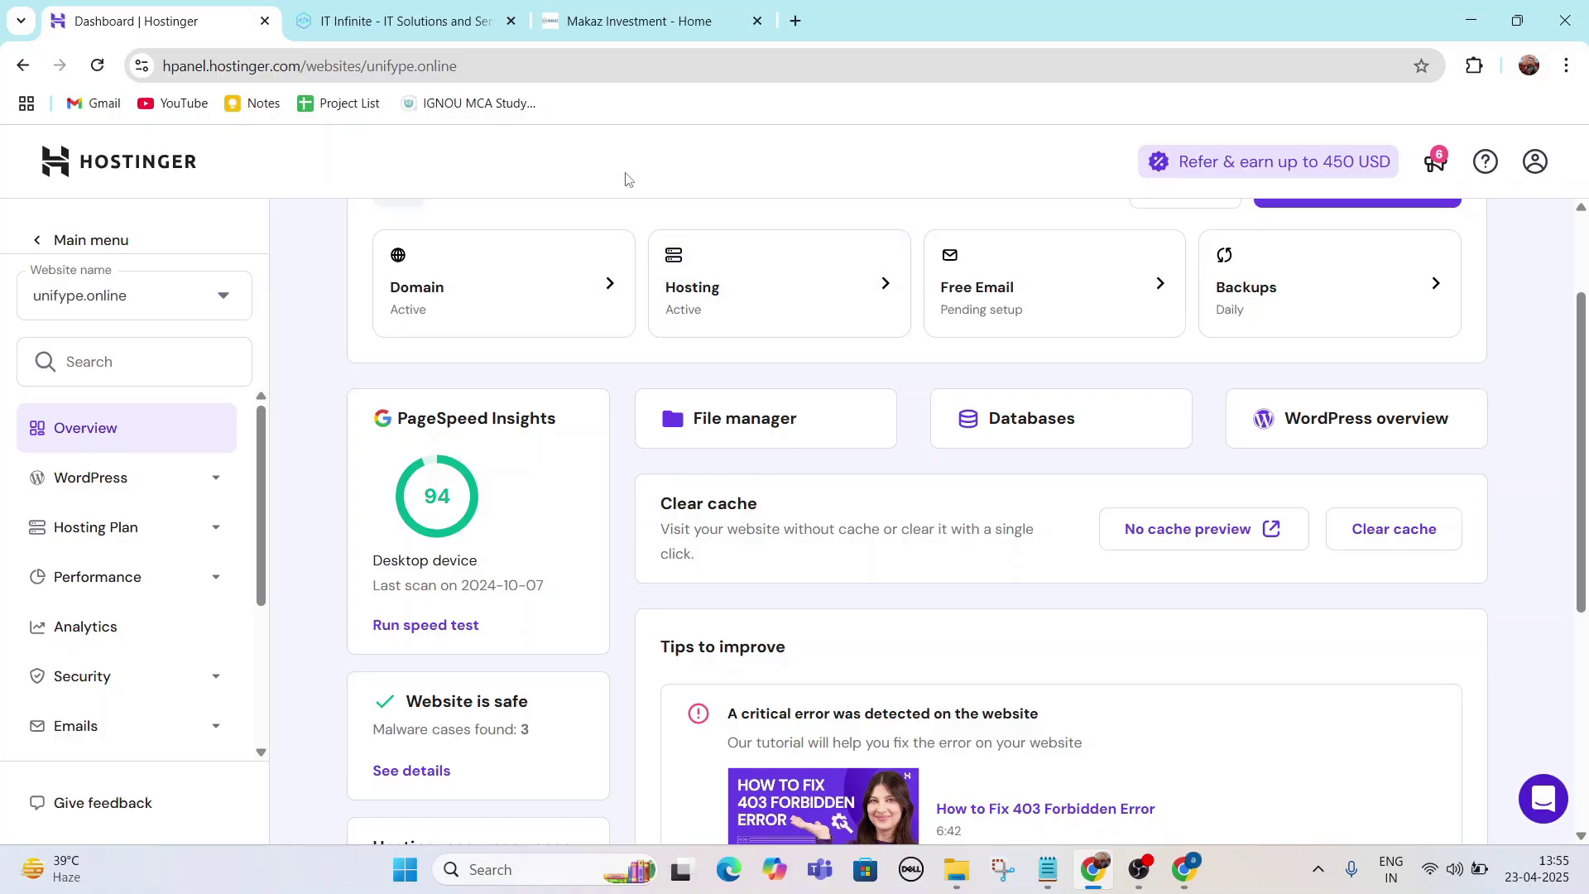
# In the other browser window, Google 'makaz' and open the makaz.in store.
pyautogui.hotkey('alt', 'Tab')
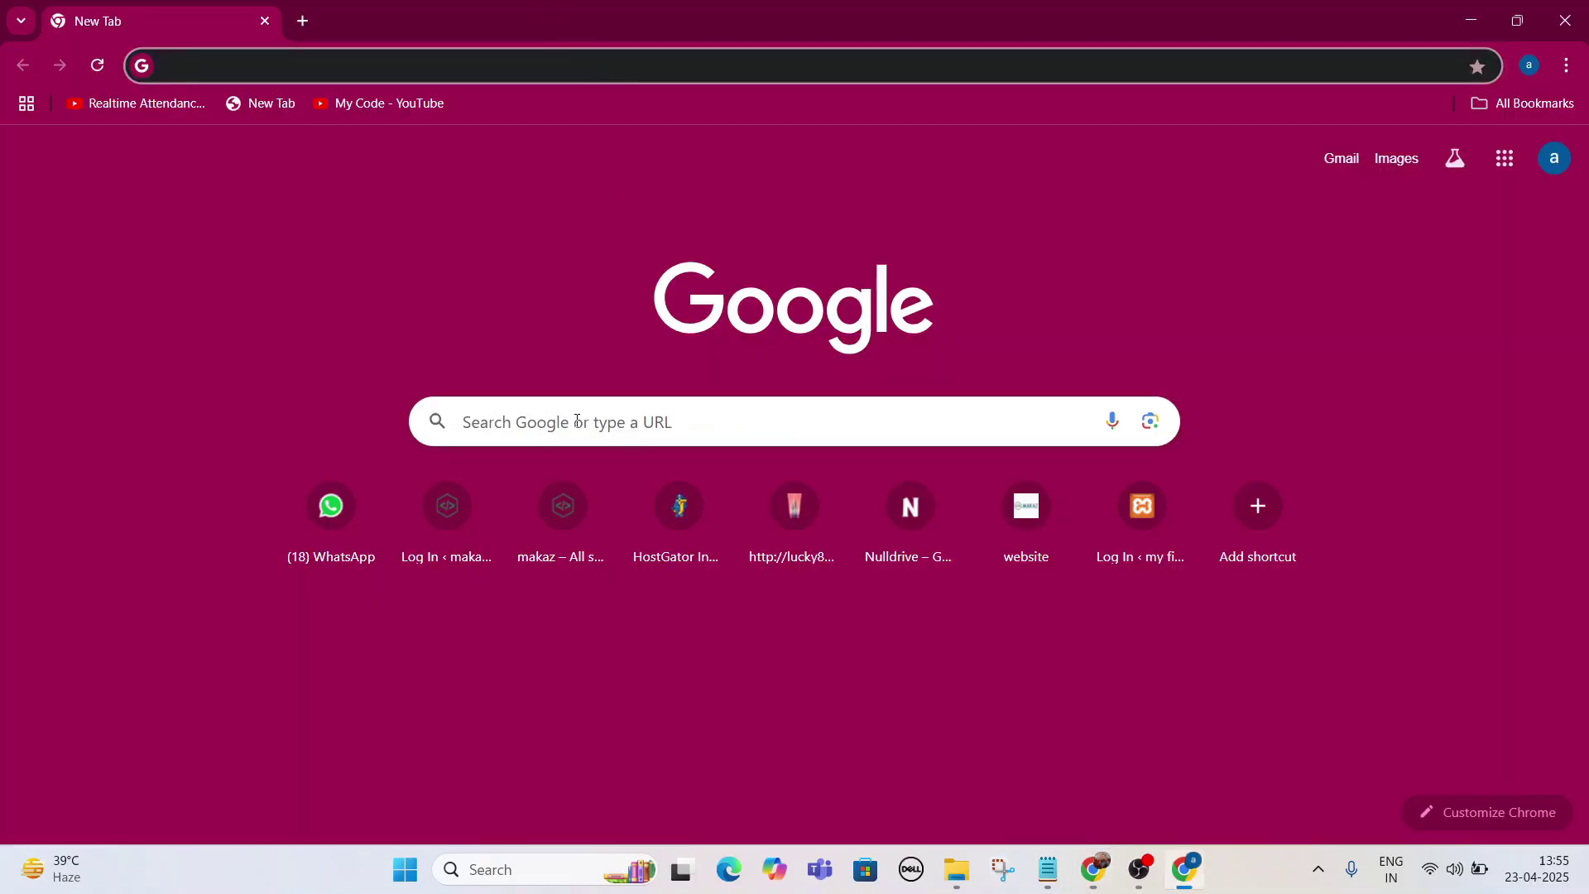
pyautogui.click(575, 420)
pyautogui.write('makaz')
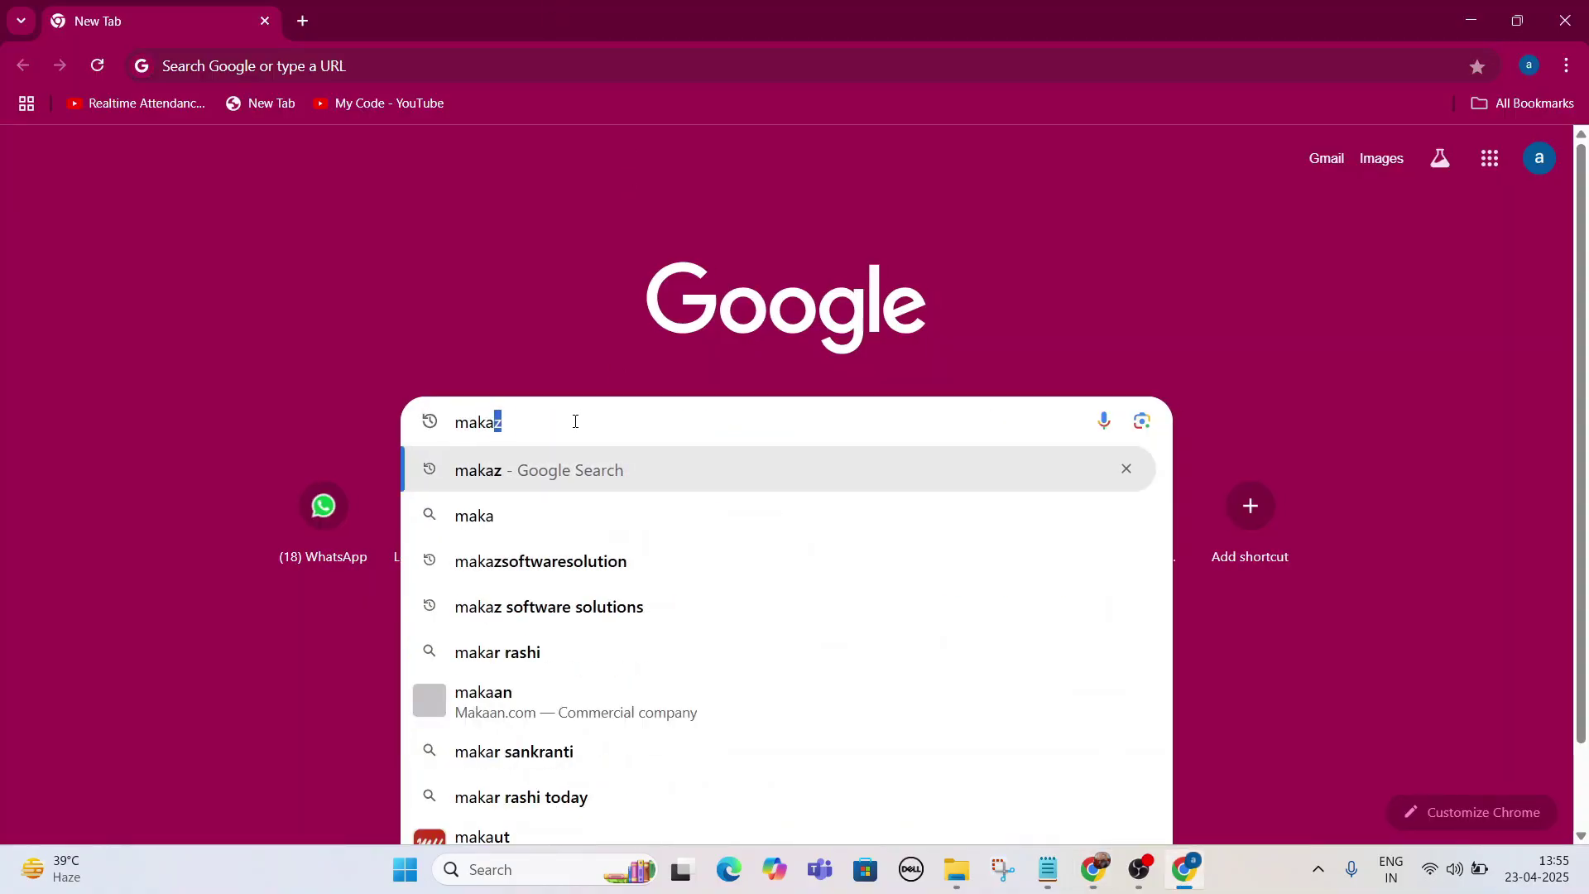
pyautogui.press('Return')
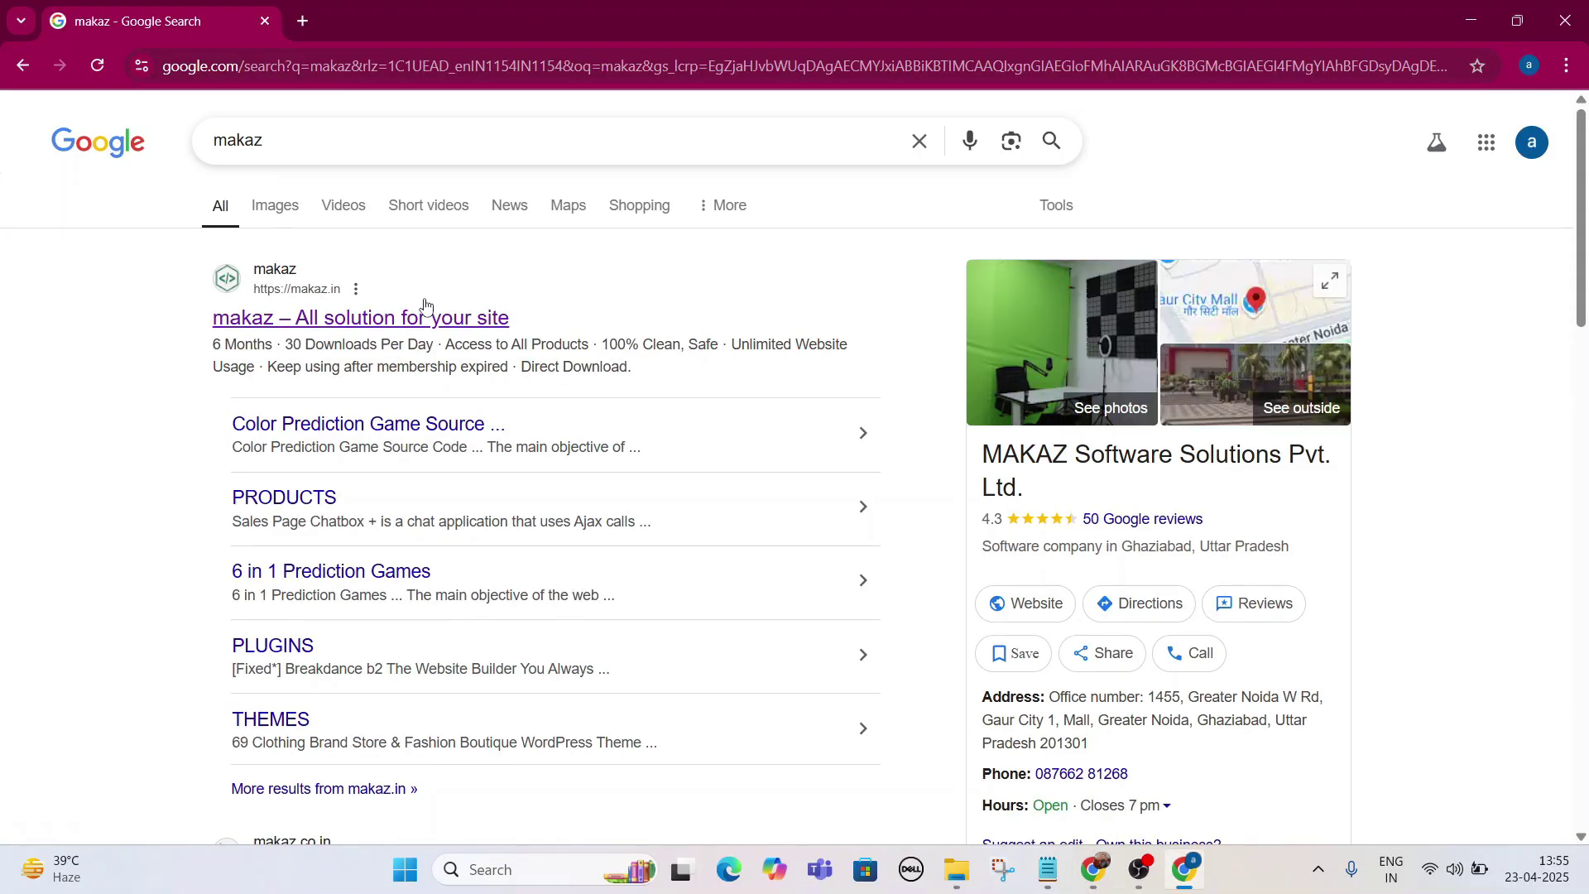
pyautogui.click(345, 318)
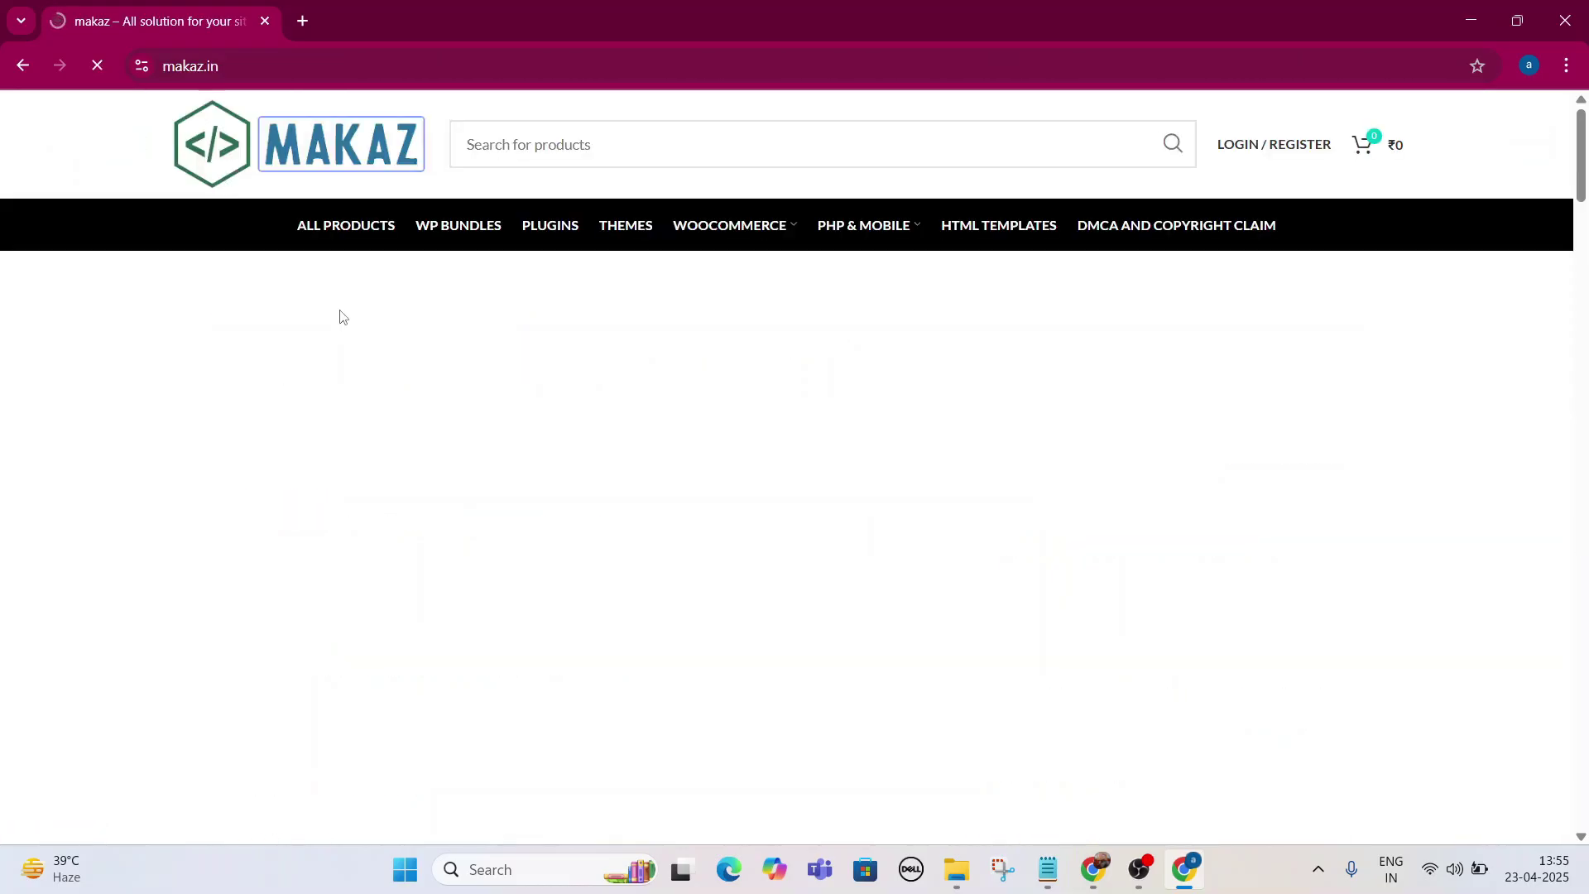
# Search the store for 'investment' and open the Crypto Investment Platform Full Solution product.
pyautogui.click(545, 144)
pyautogui.write('in')
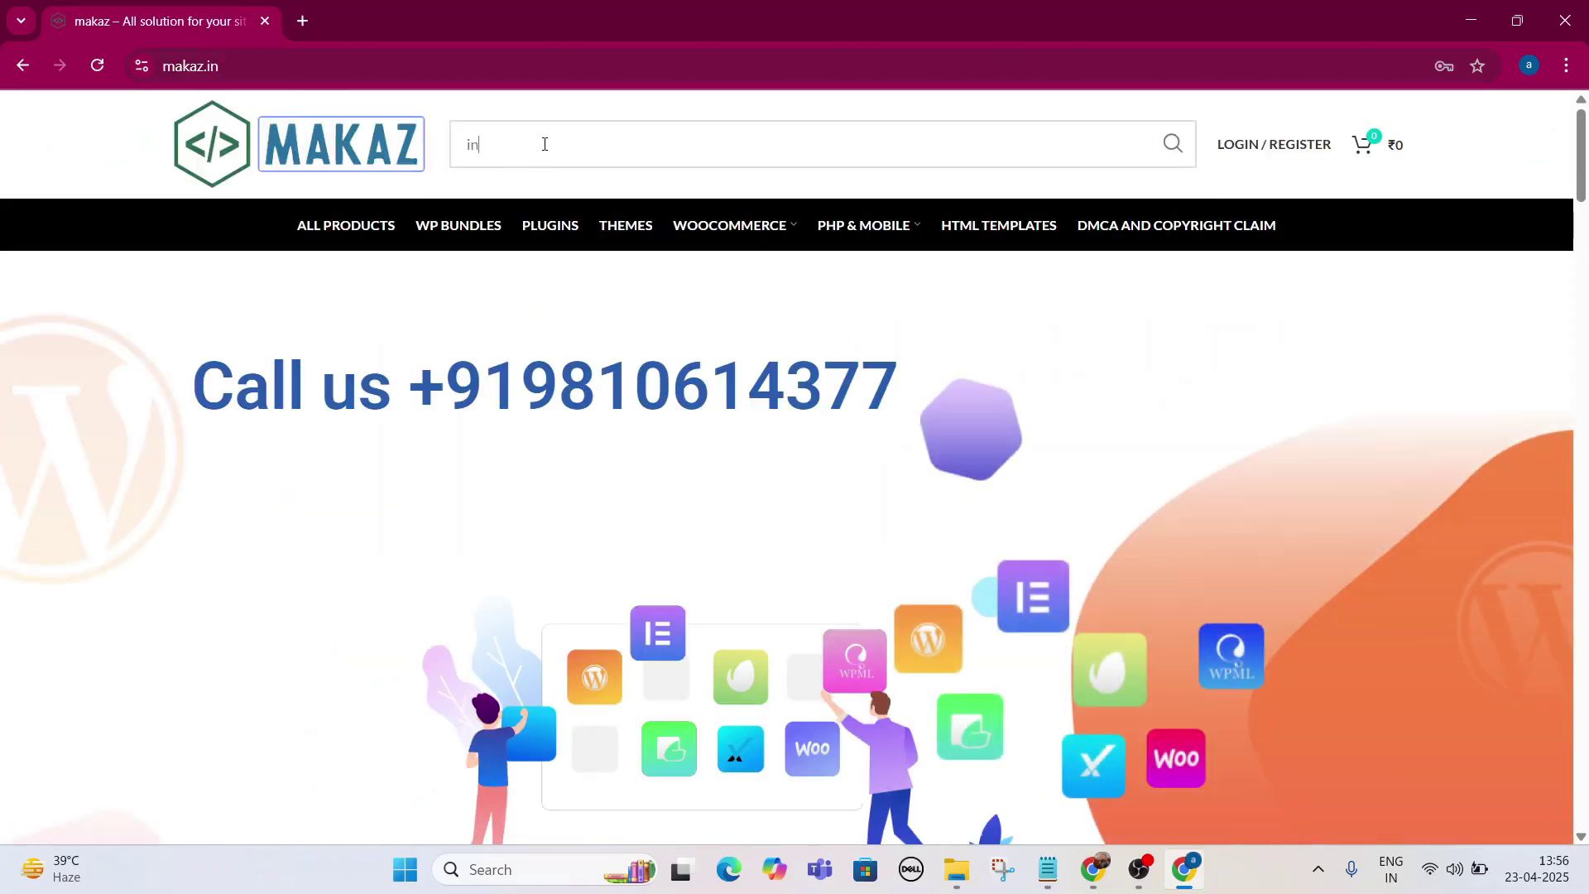
pyautogui.write('vestment')
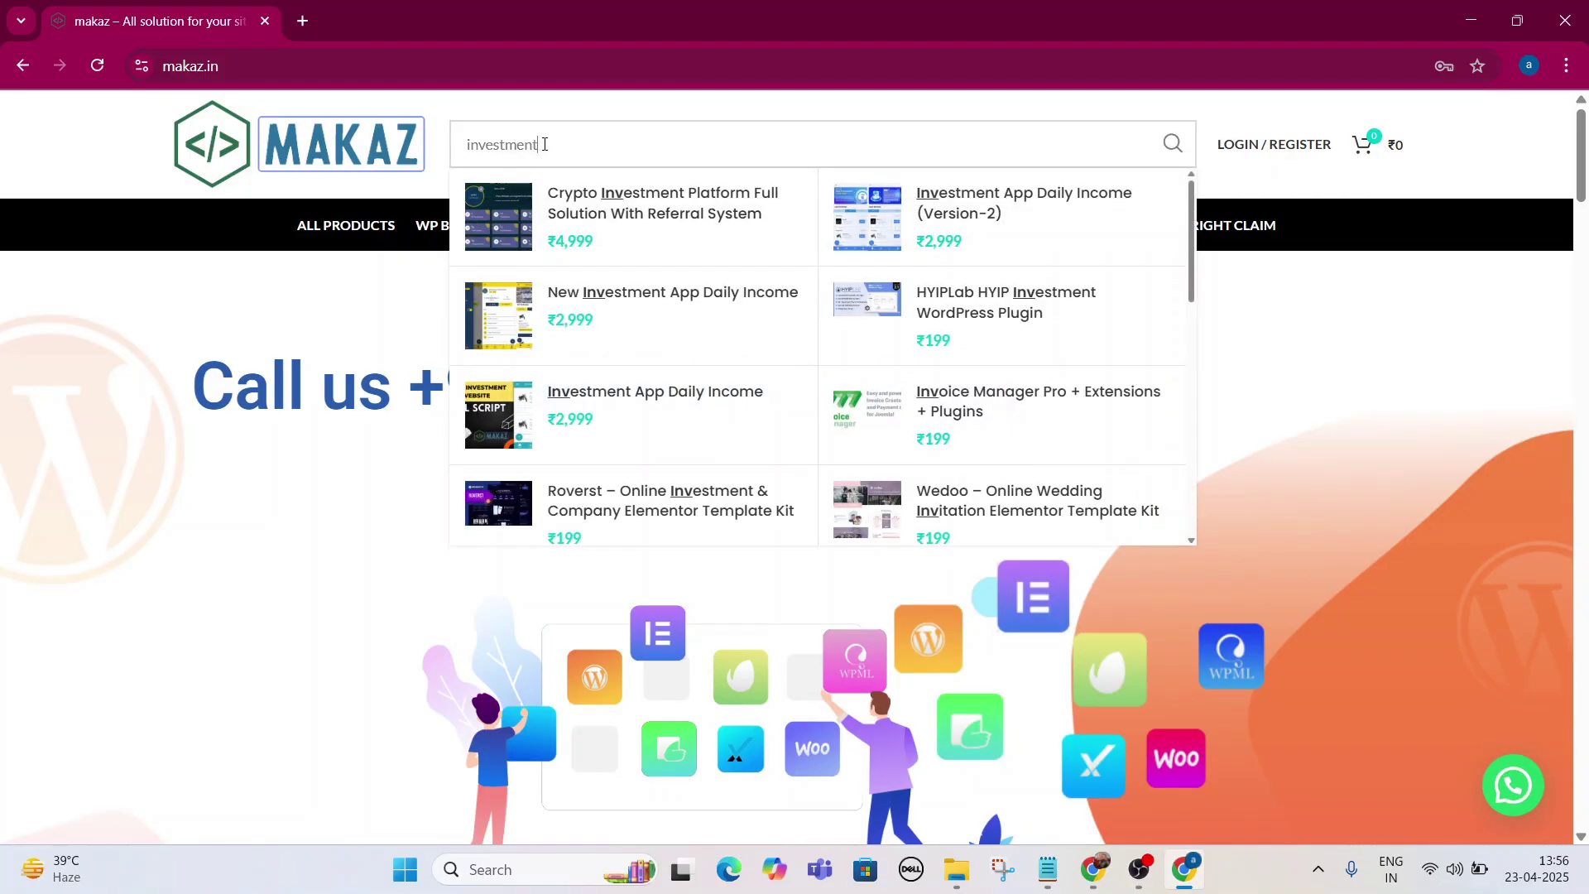
pyautogui.press('Return')
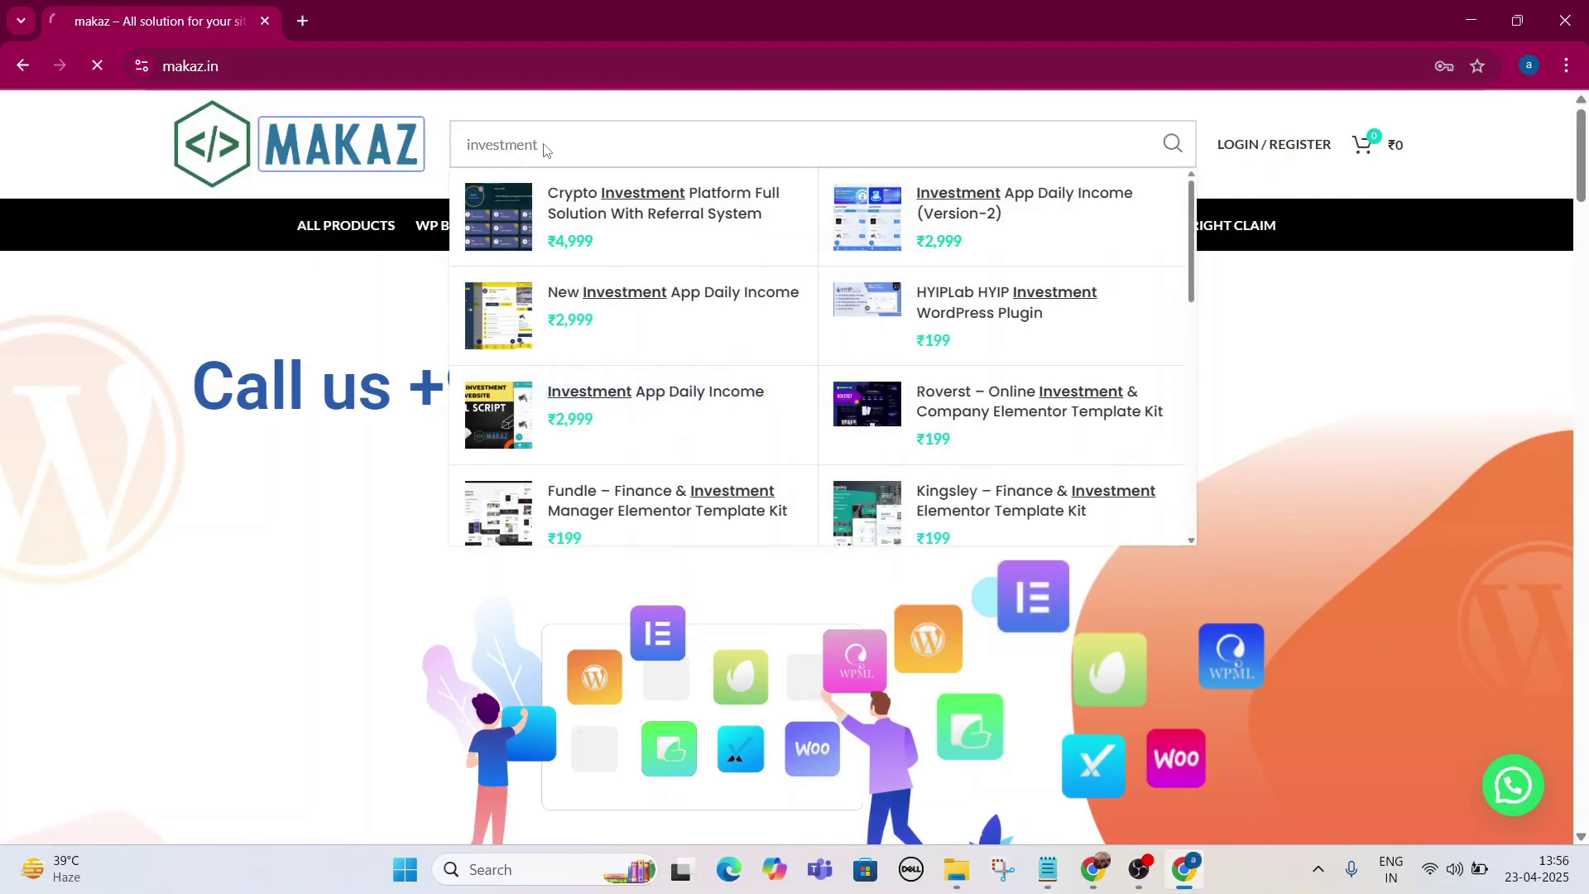
pyautogui.scroll(-5, 409, 456)
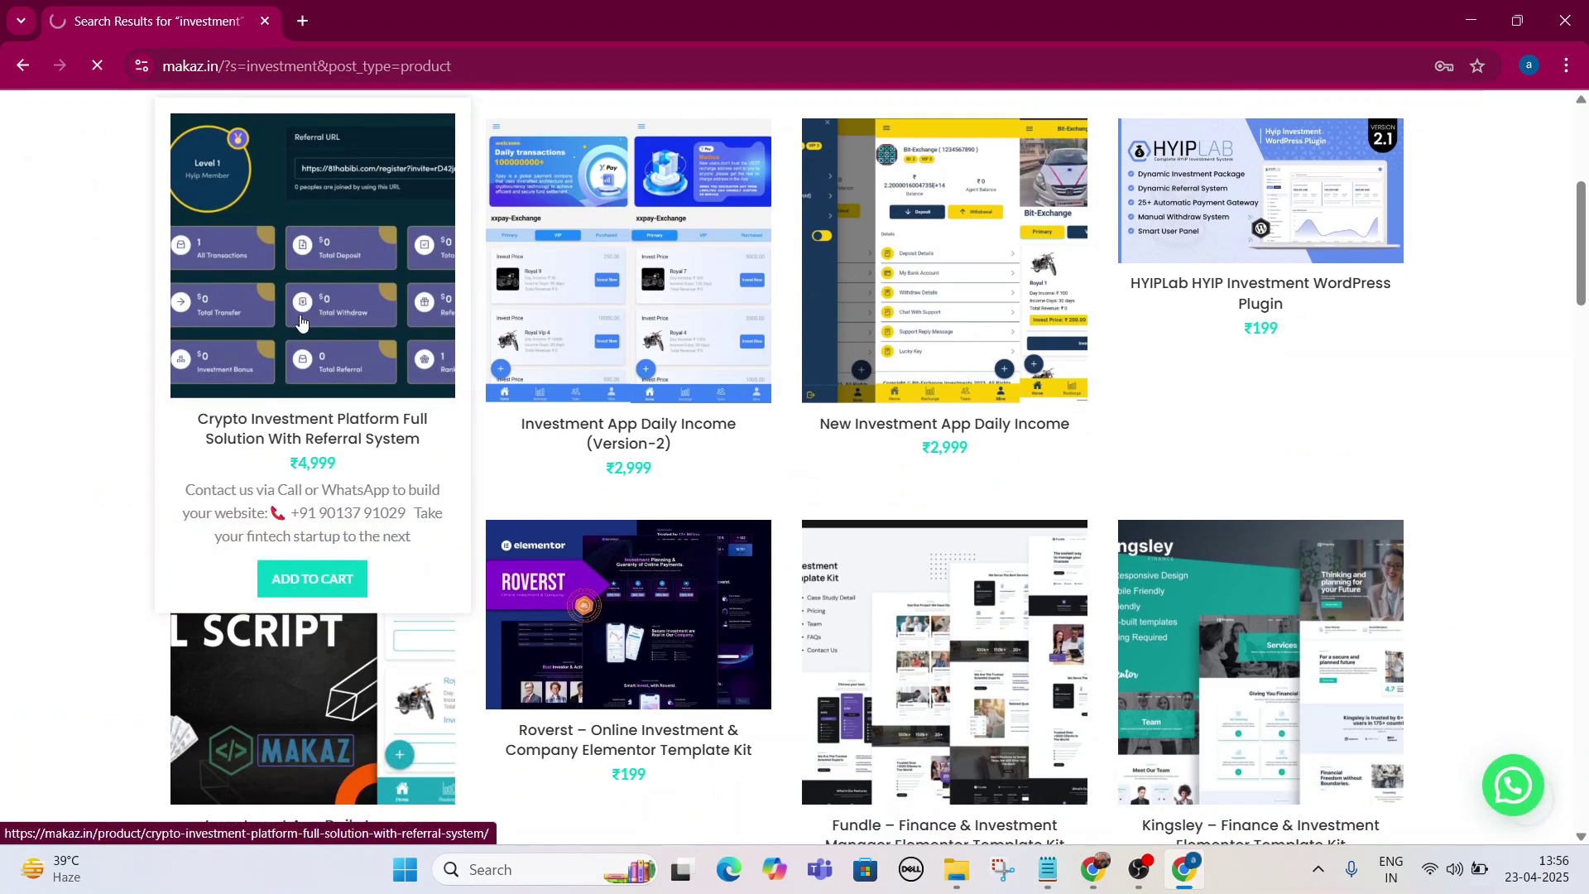
pyautogui.click(301, 323)
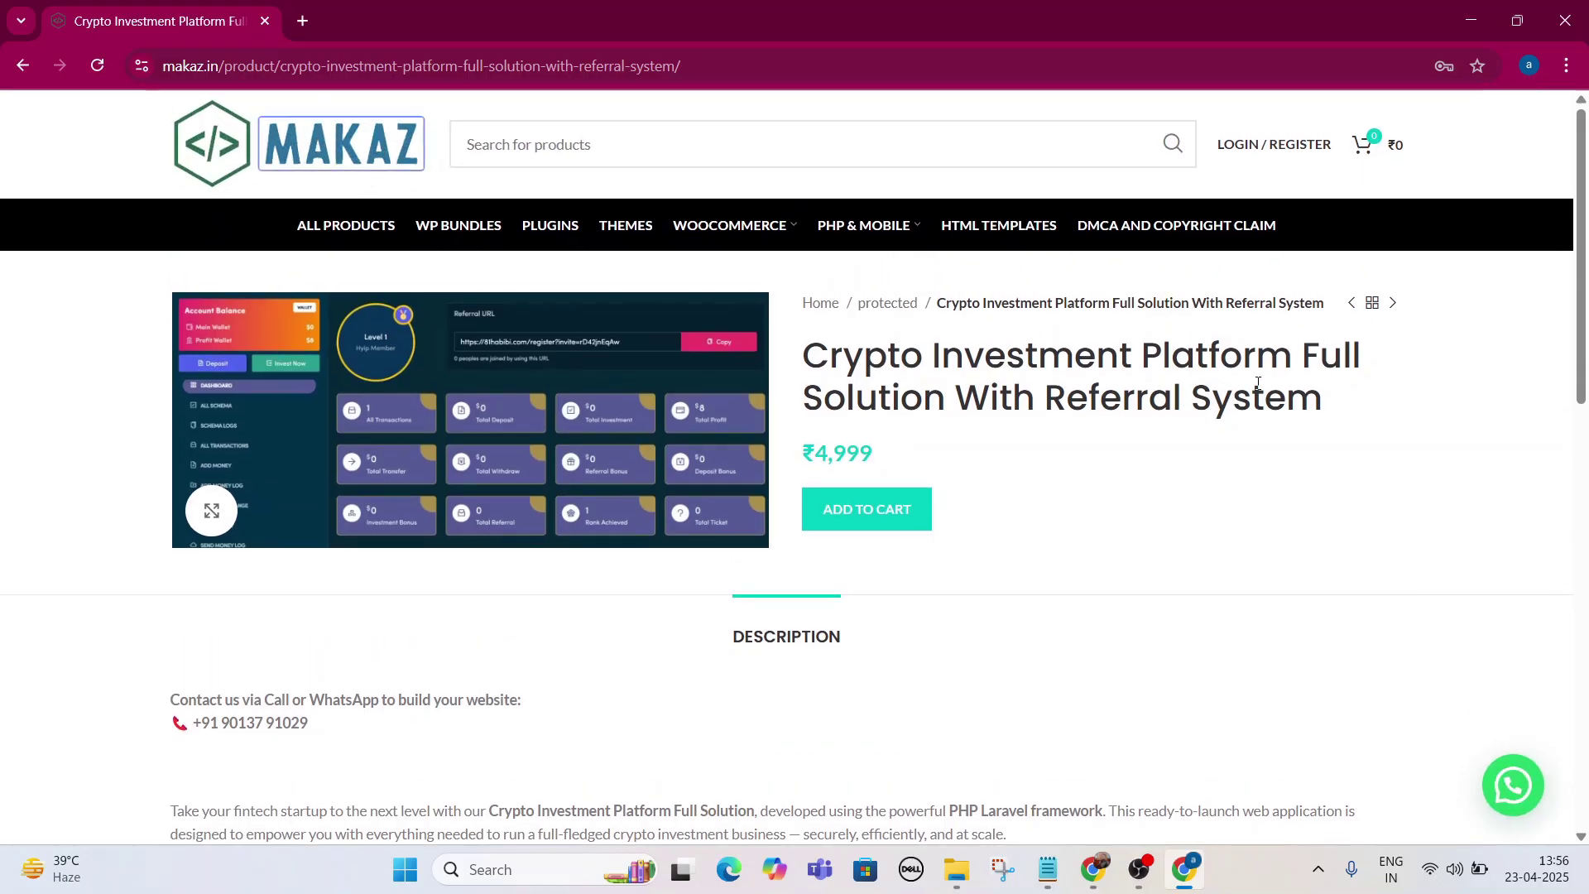
# Review the ₹4,999 product listing, then bring the Hostinger dashboard window back.
pyautogui.scroll(-1, 1131, 512)
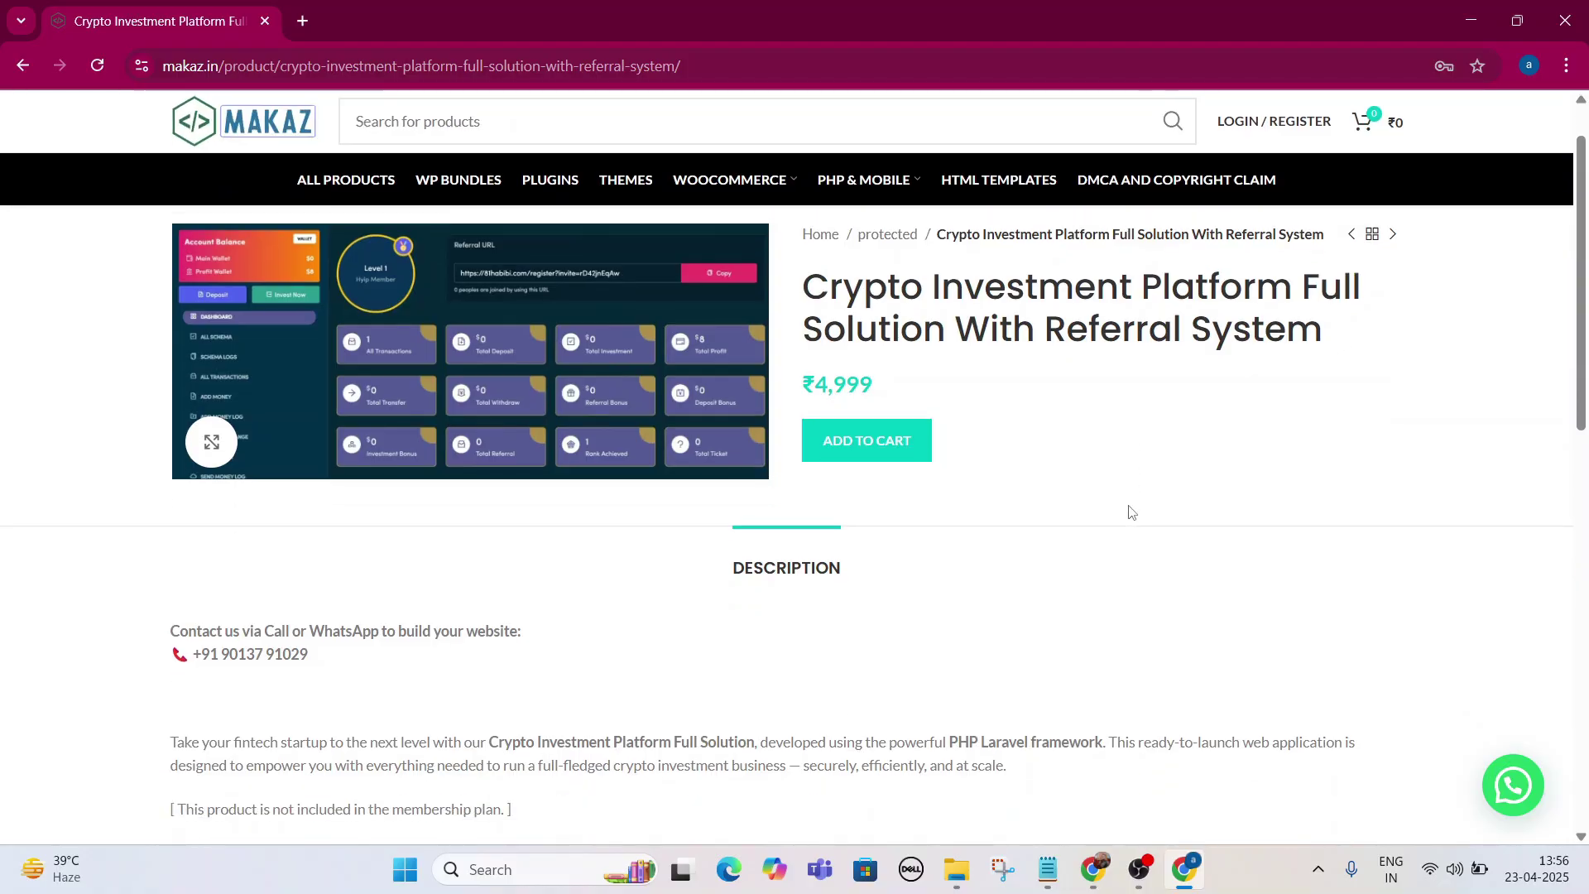
pyautogui.scroll(1, 1131, 511)
pyautogui.scroll(-1, 1132, 513)
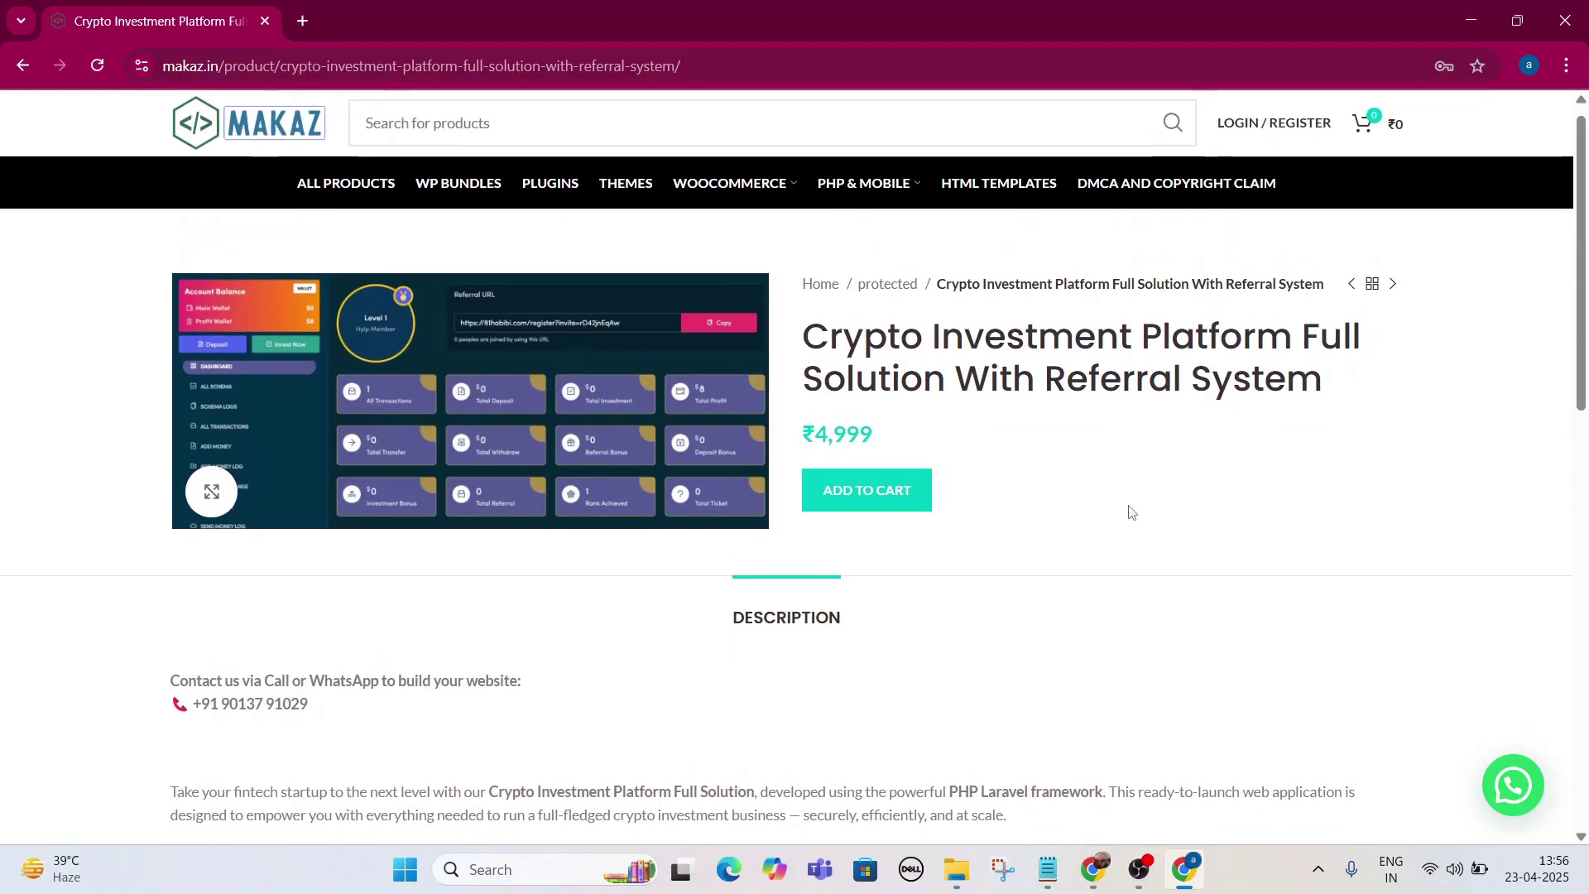
pyautogui.scroll(1, 1132, 514)
pyautogui.scroll(-1, 1130, 512)
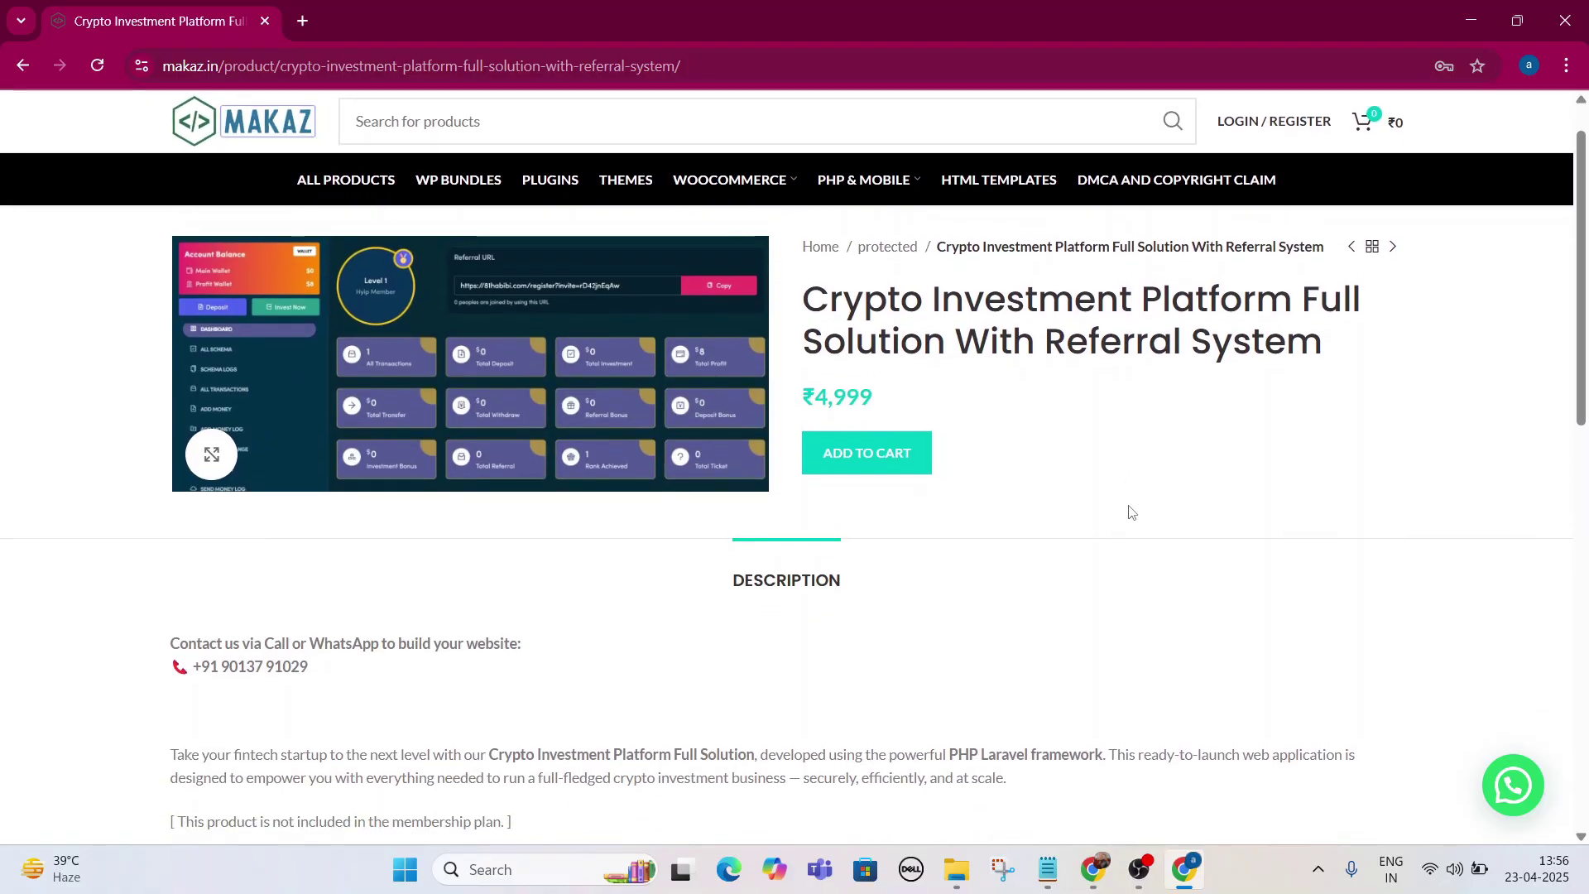
pyautogui.scroll(1, 1131, 512)
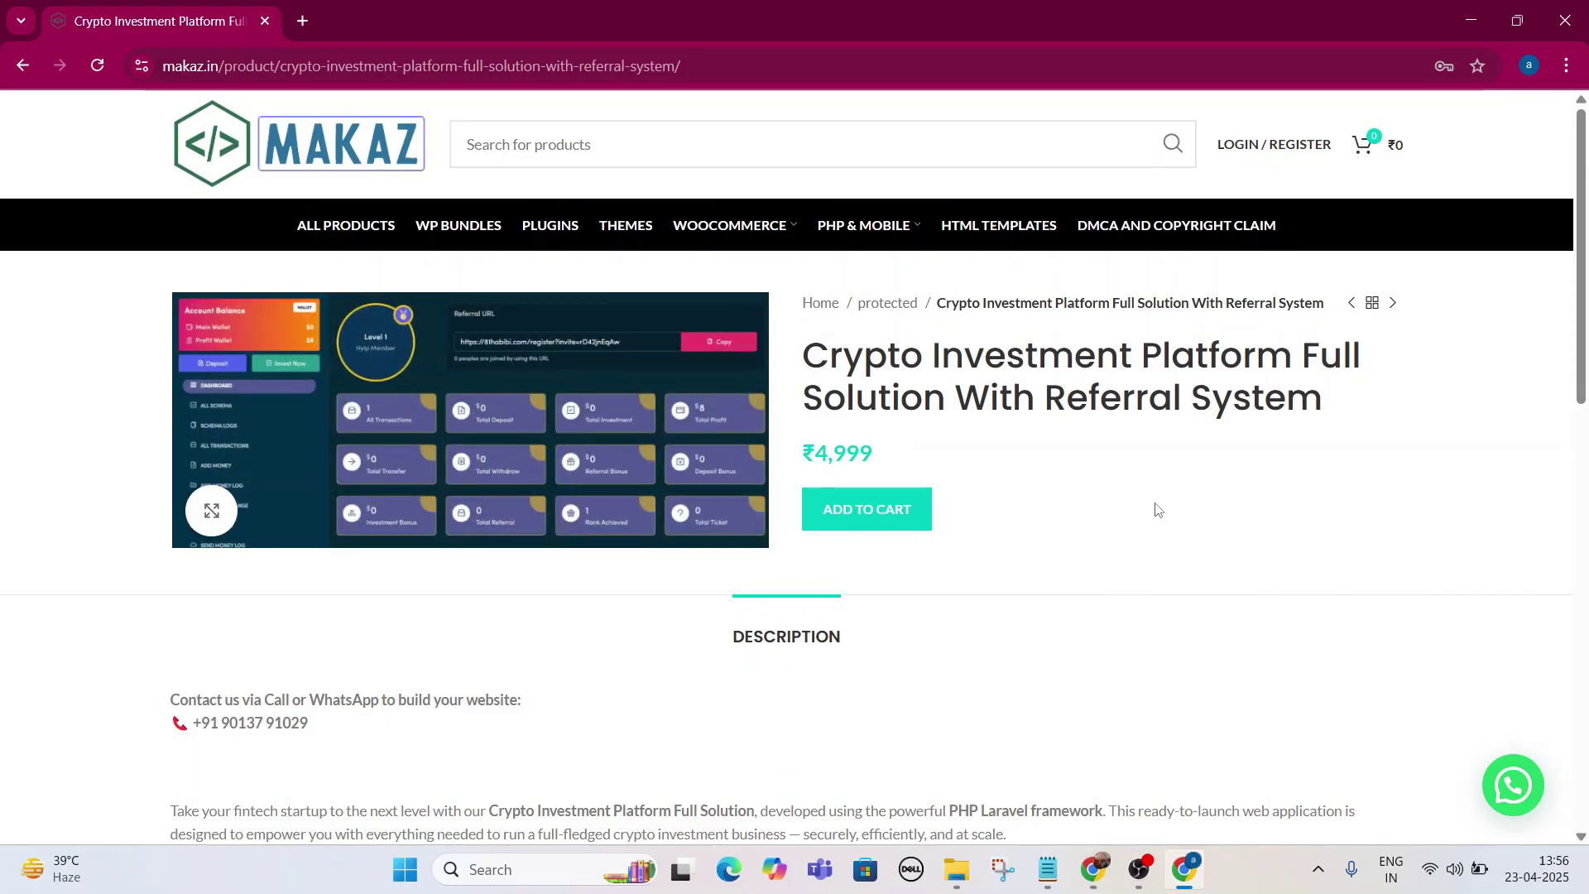
pyautogui.hotkey('alt', 'Tab')
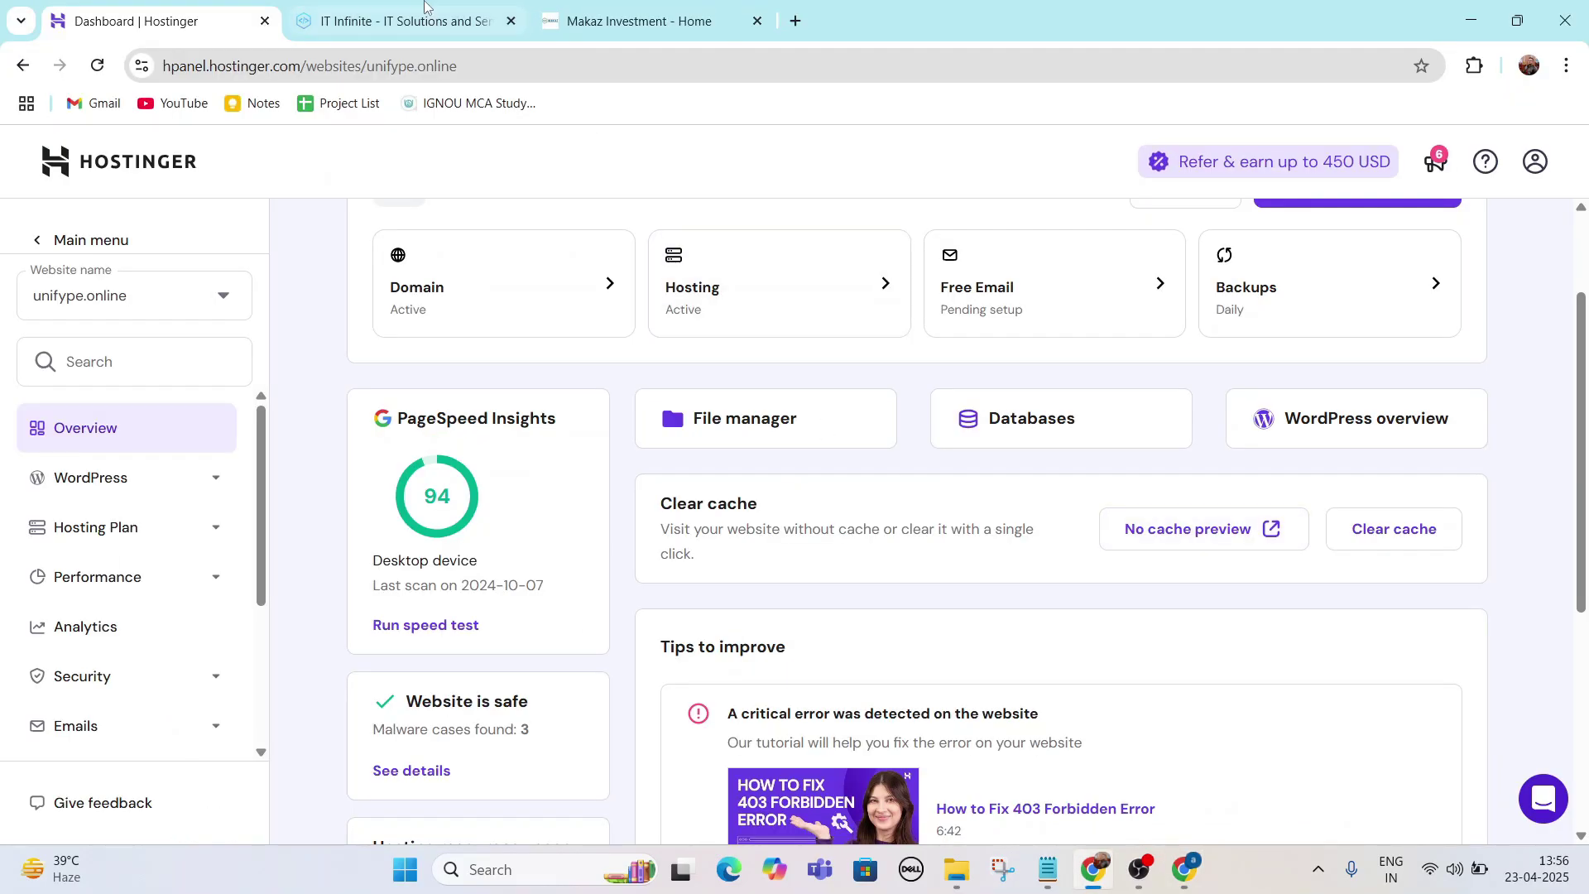
# Open the File Manager for unifype.online from the Hostinger dashboard.
pyautogui.click(426, 10)
pyautogui.click(101, 8)
pyautogui.click(739, 433)
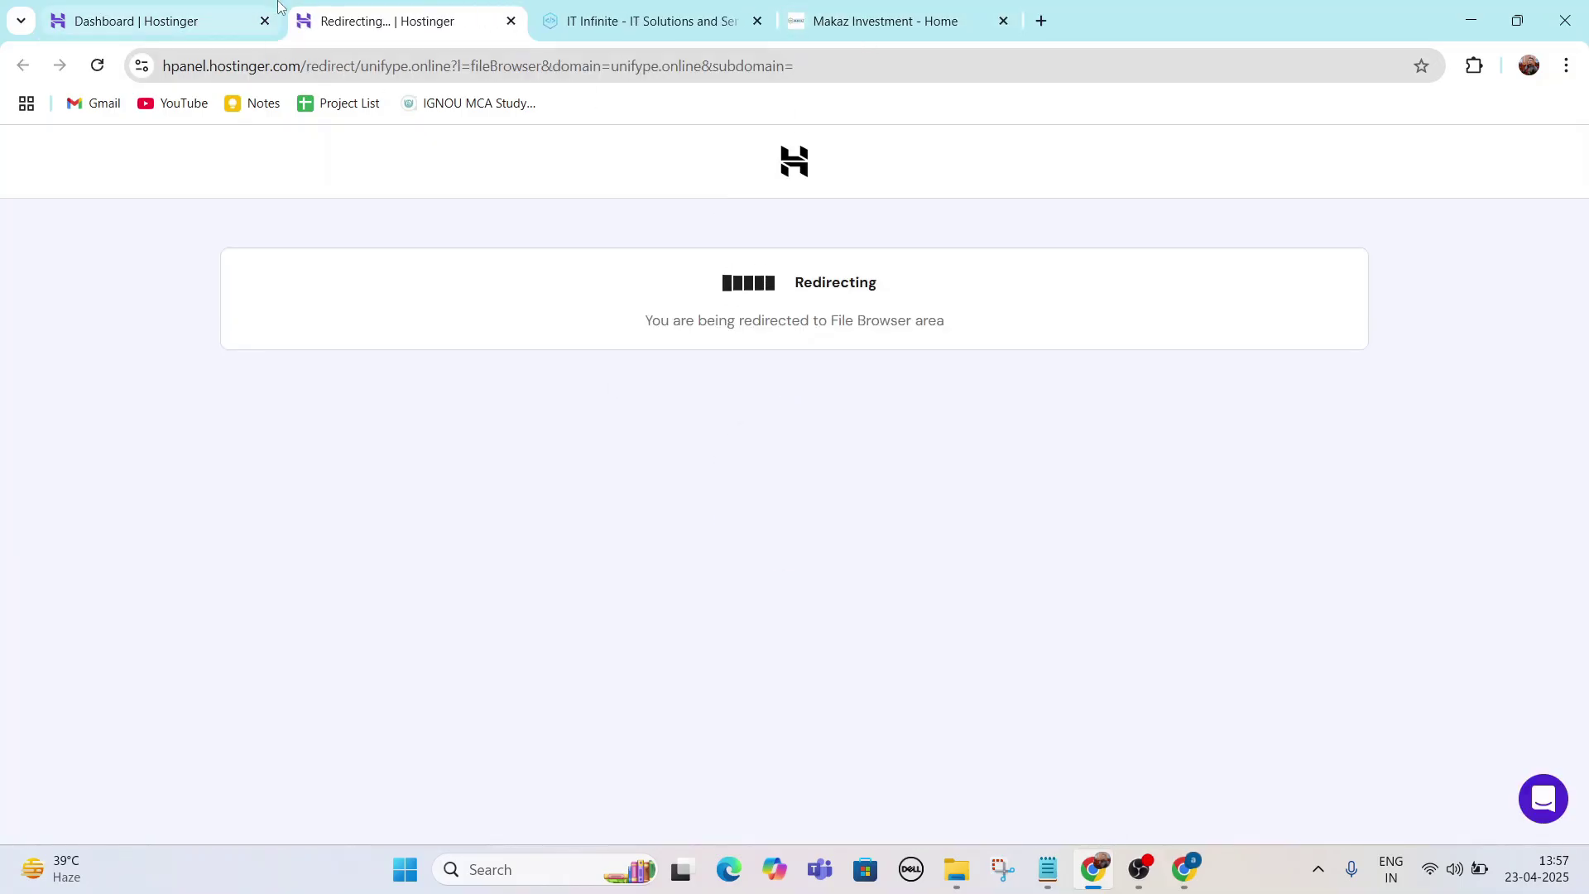
# Load the copied unifype.online domain in an Incognito window, then return to the File Browser.
pyautogui.click(226, 7)
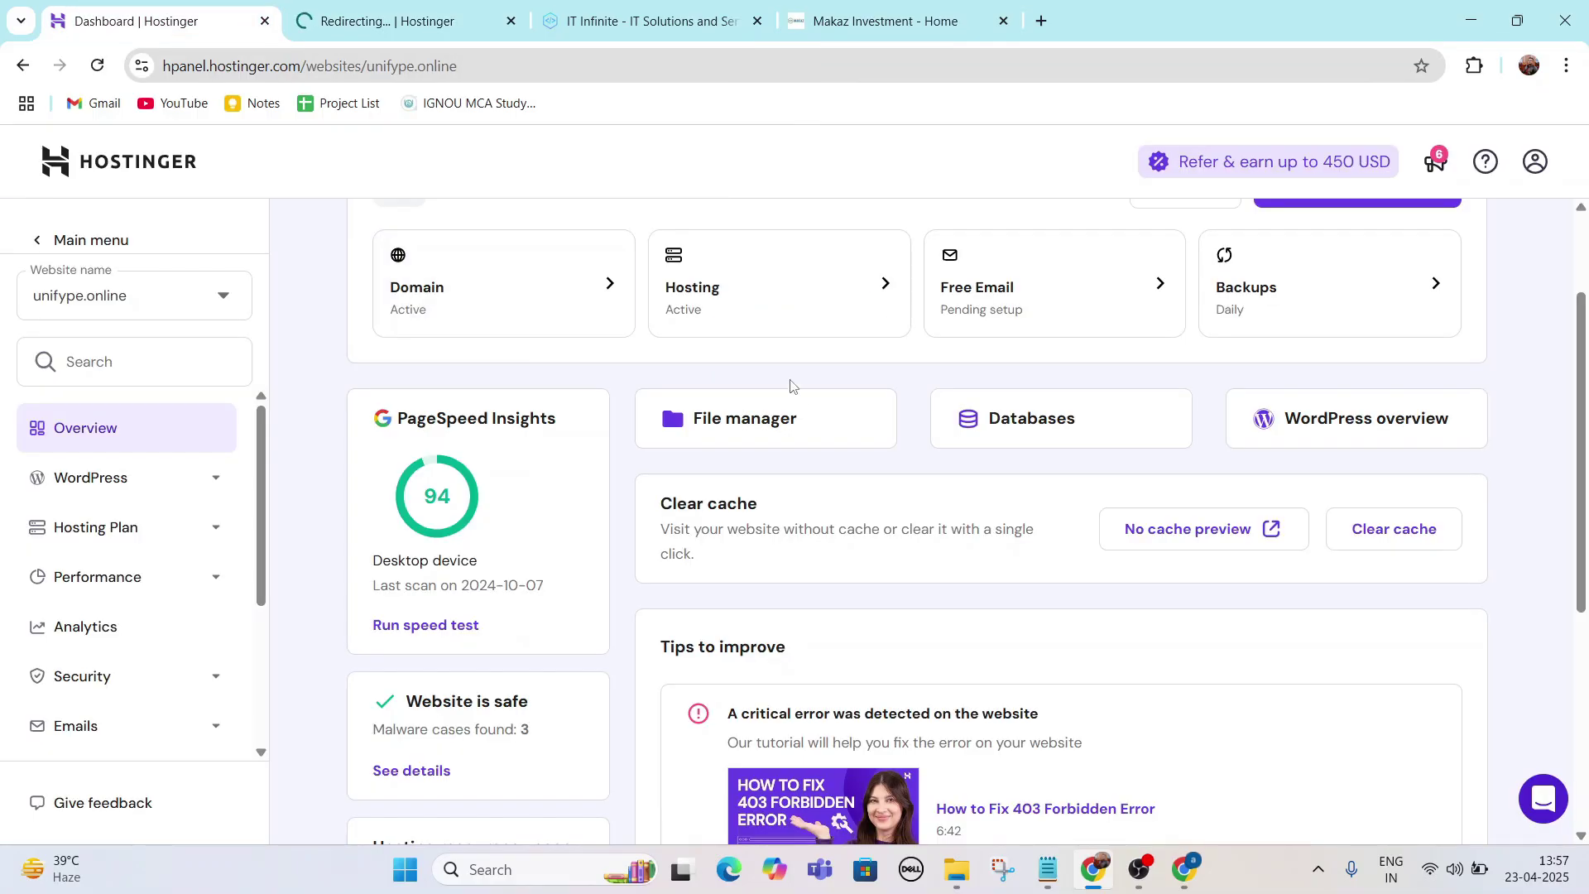
pyautogui.scroll(2, 795, 396)
pyautogui.moveTo(460, 325)
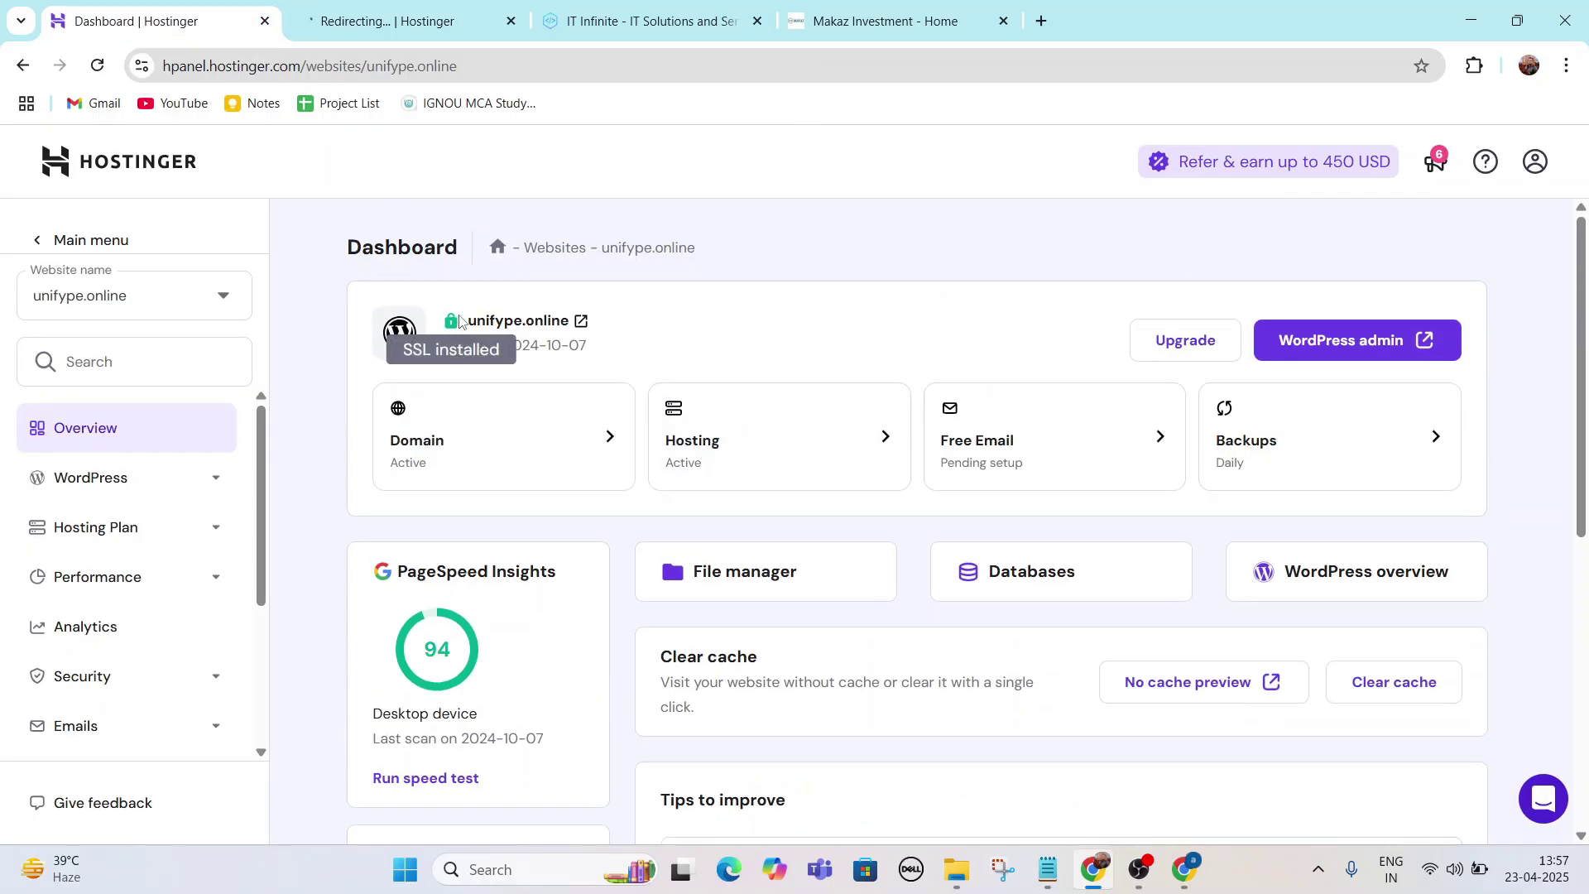
pyautogui.moveTo(460, 323); pyautogui.dragTo(571, 320)
pyautogui.hotkey('ctrl', 'c')
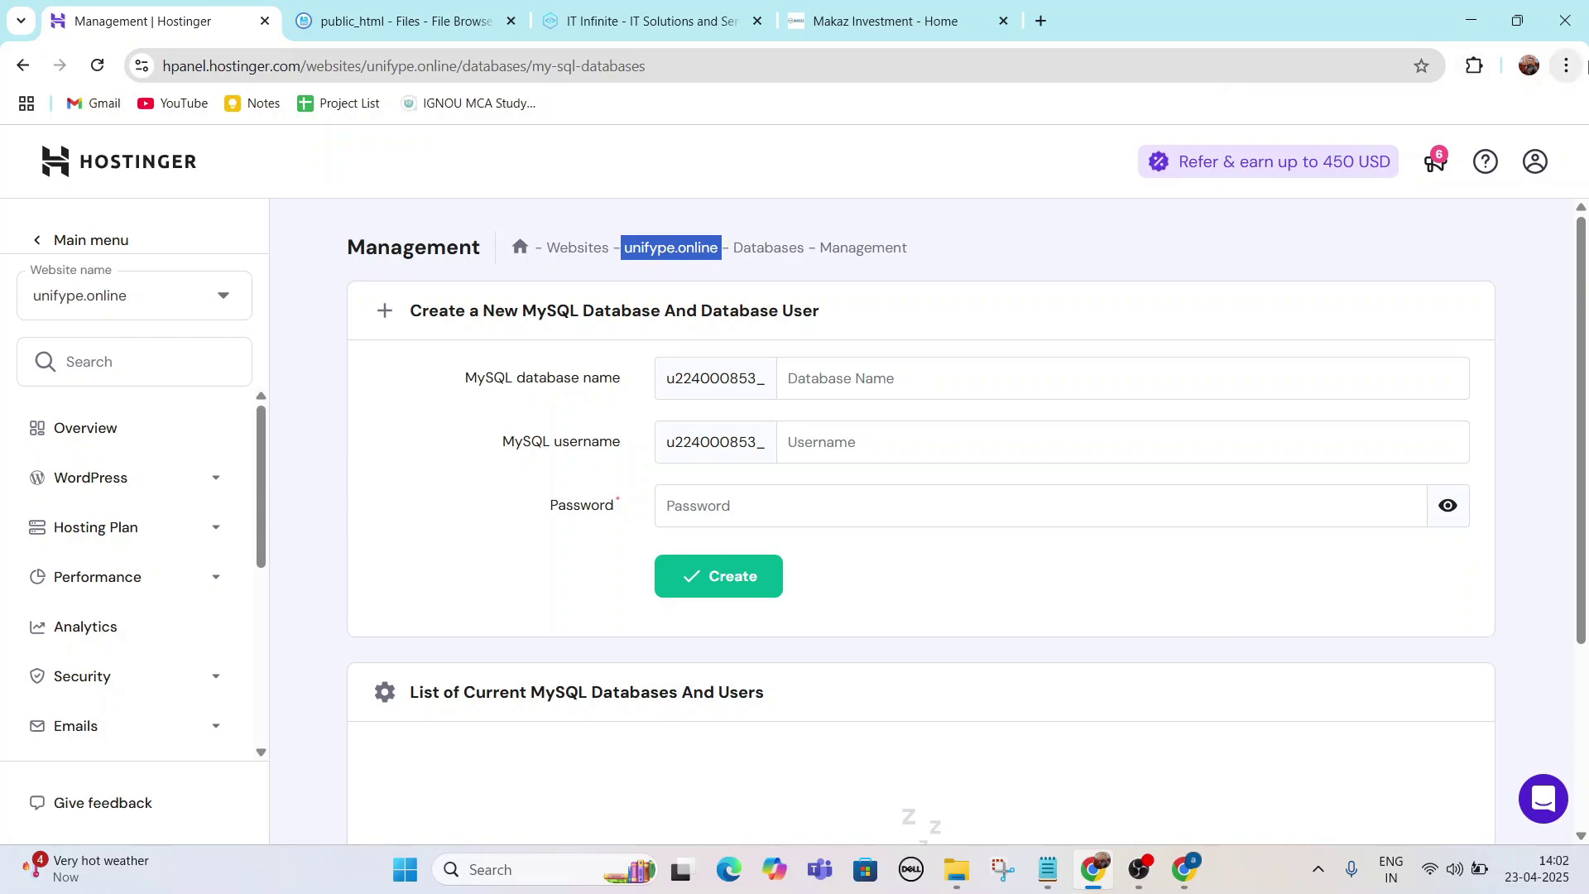
pyautogui.click(1567, 65)
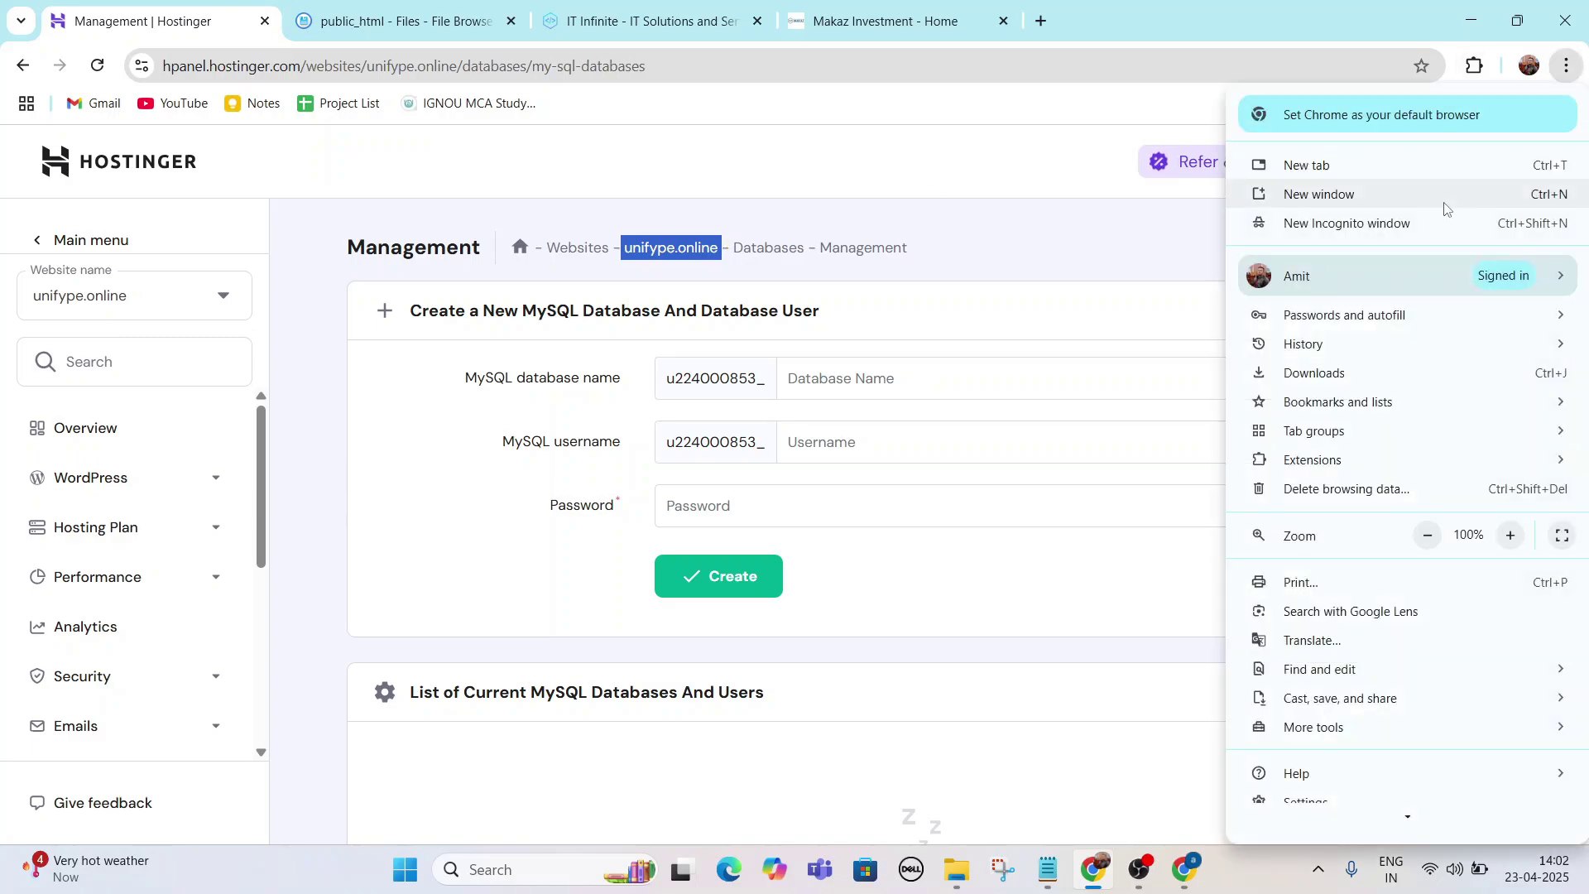
pyautogui.click(1405, 222)
pyautogui.hotkey('ctrl', 'v')
pyautogui.press('Return')
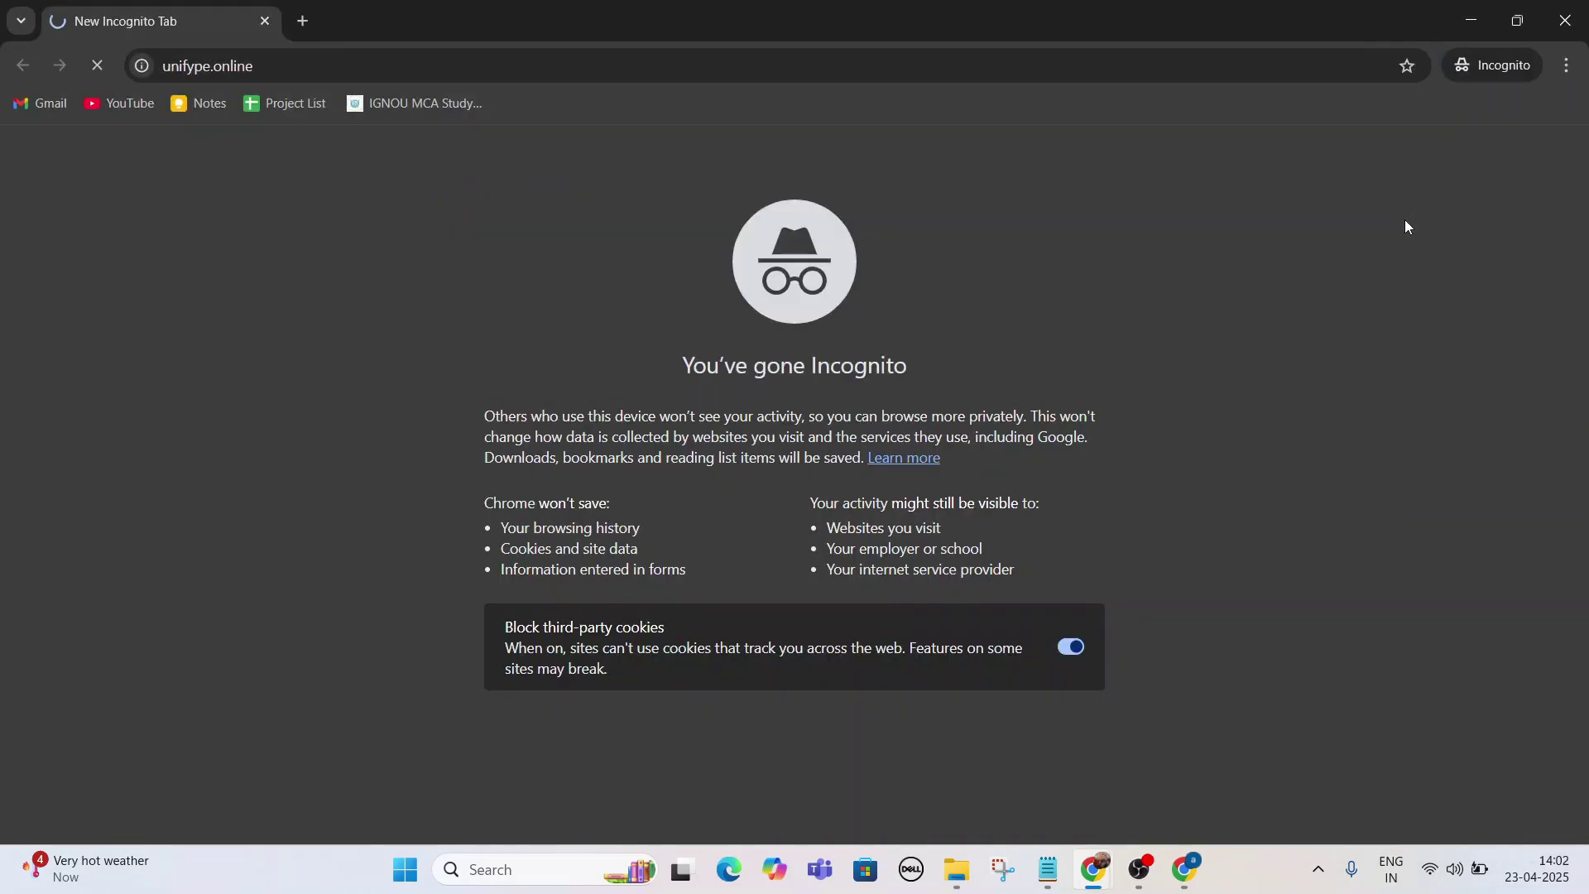
pyautogui.hotkey('alt', 'Tab')
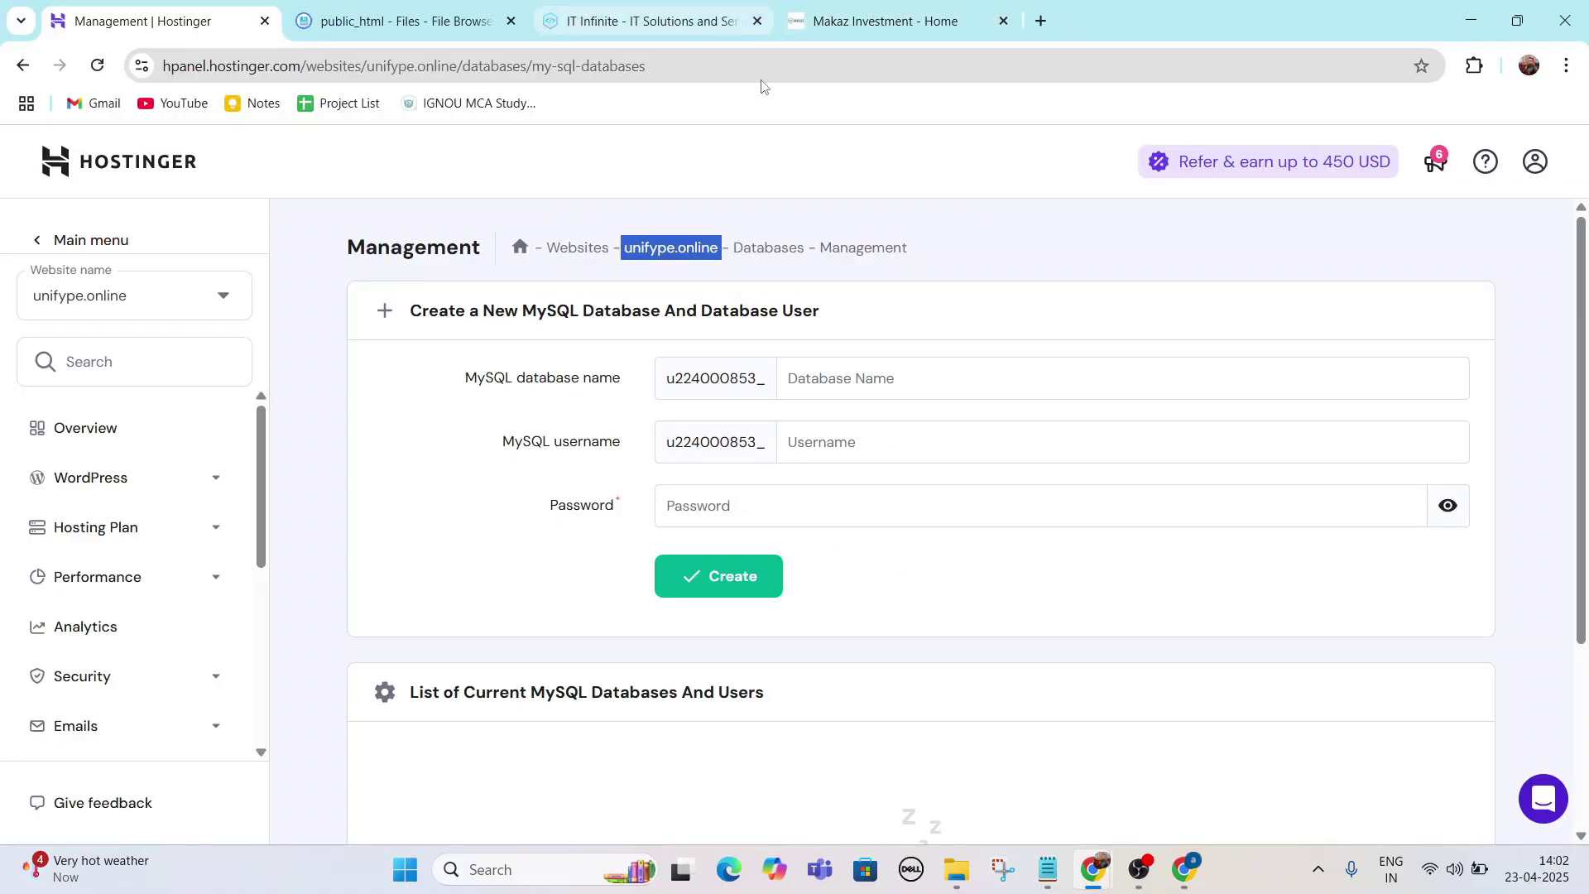
pyautogui.click(405, 8)
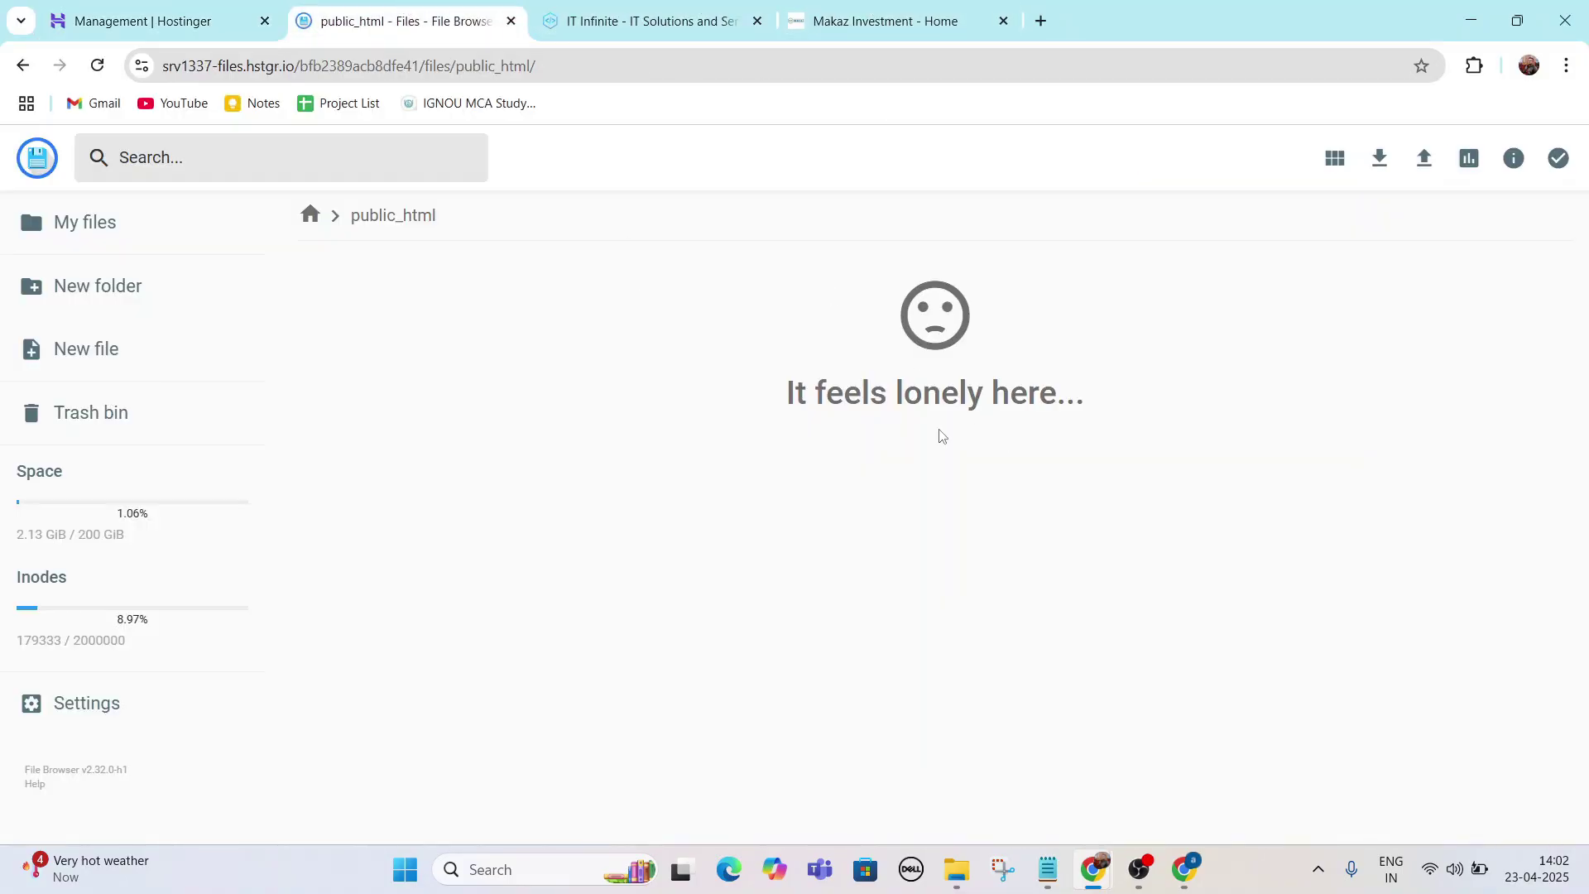
# Upload main.zip into the public_html folder.
pyautogui.click(1438, 159)
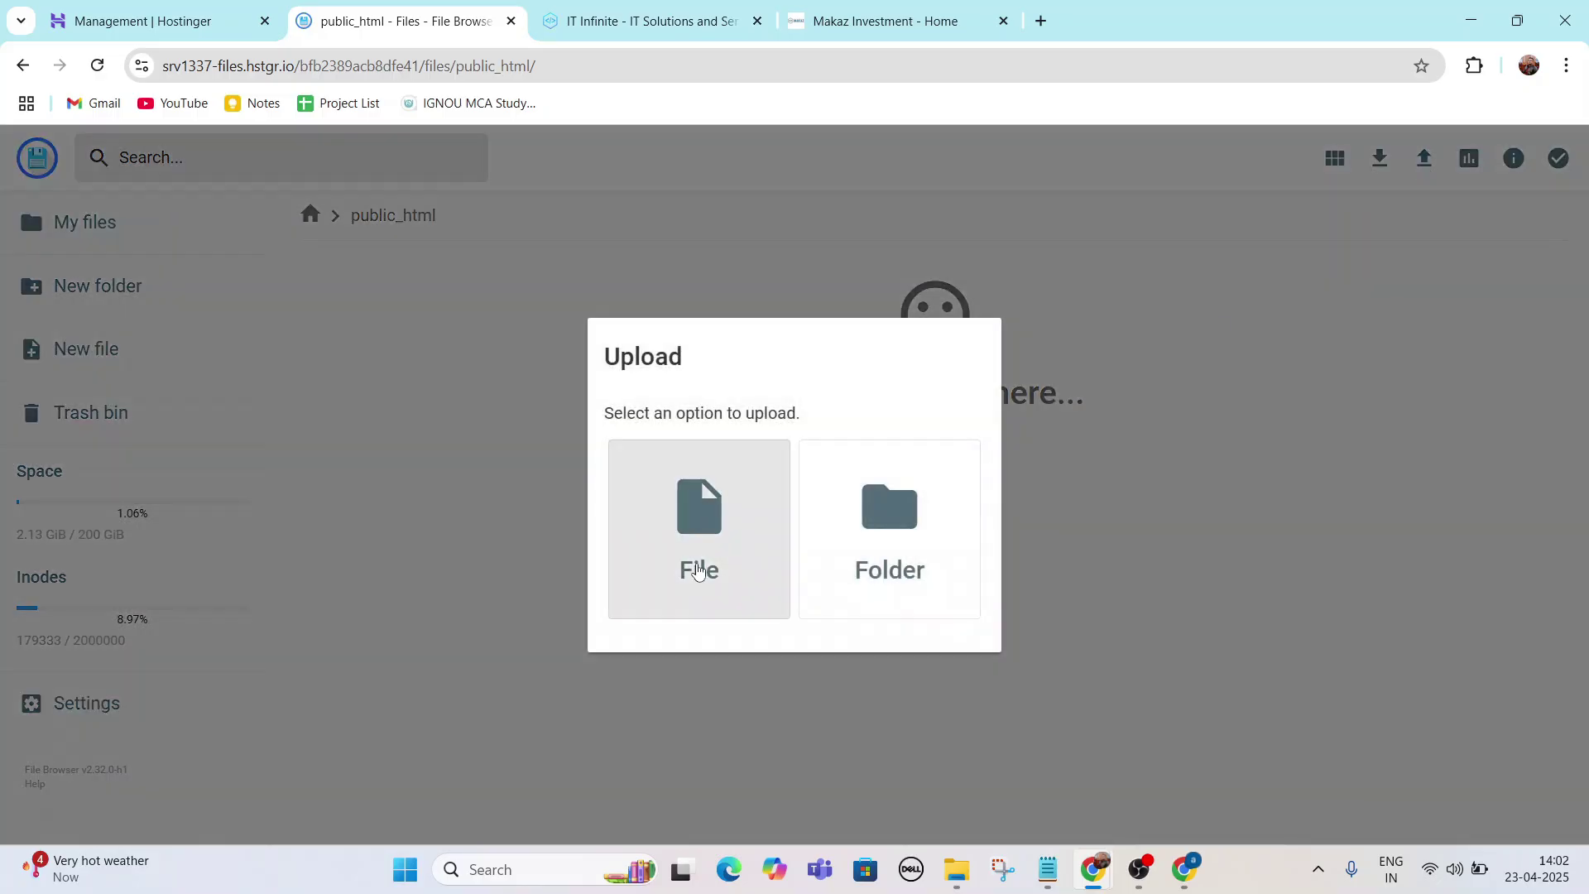
pyautogui.click(698, 570)
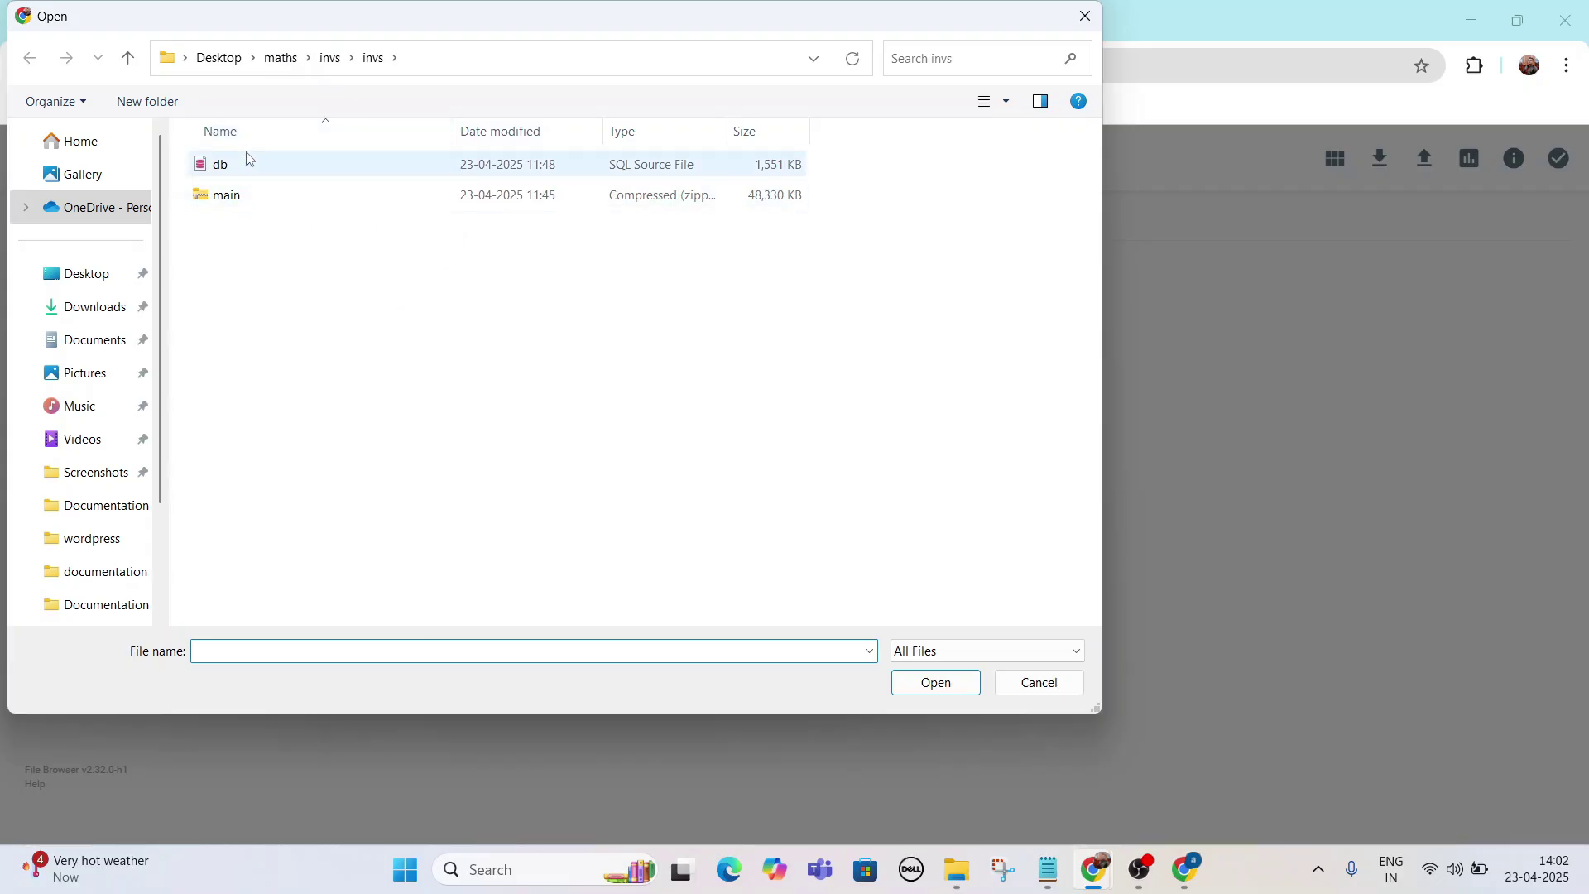
pyautogui.click(245, 198)
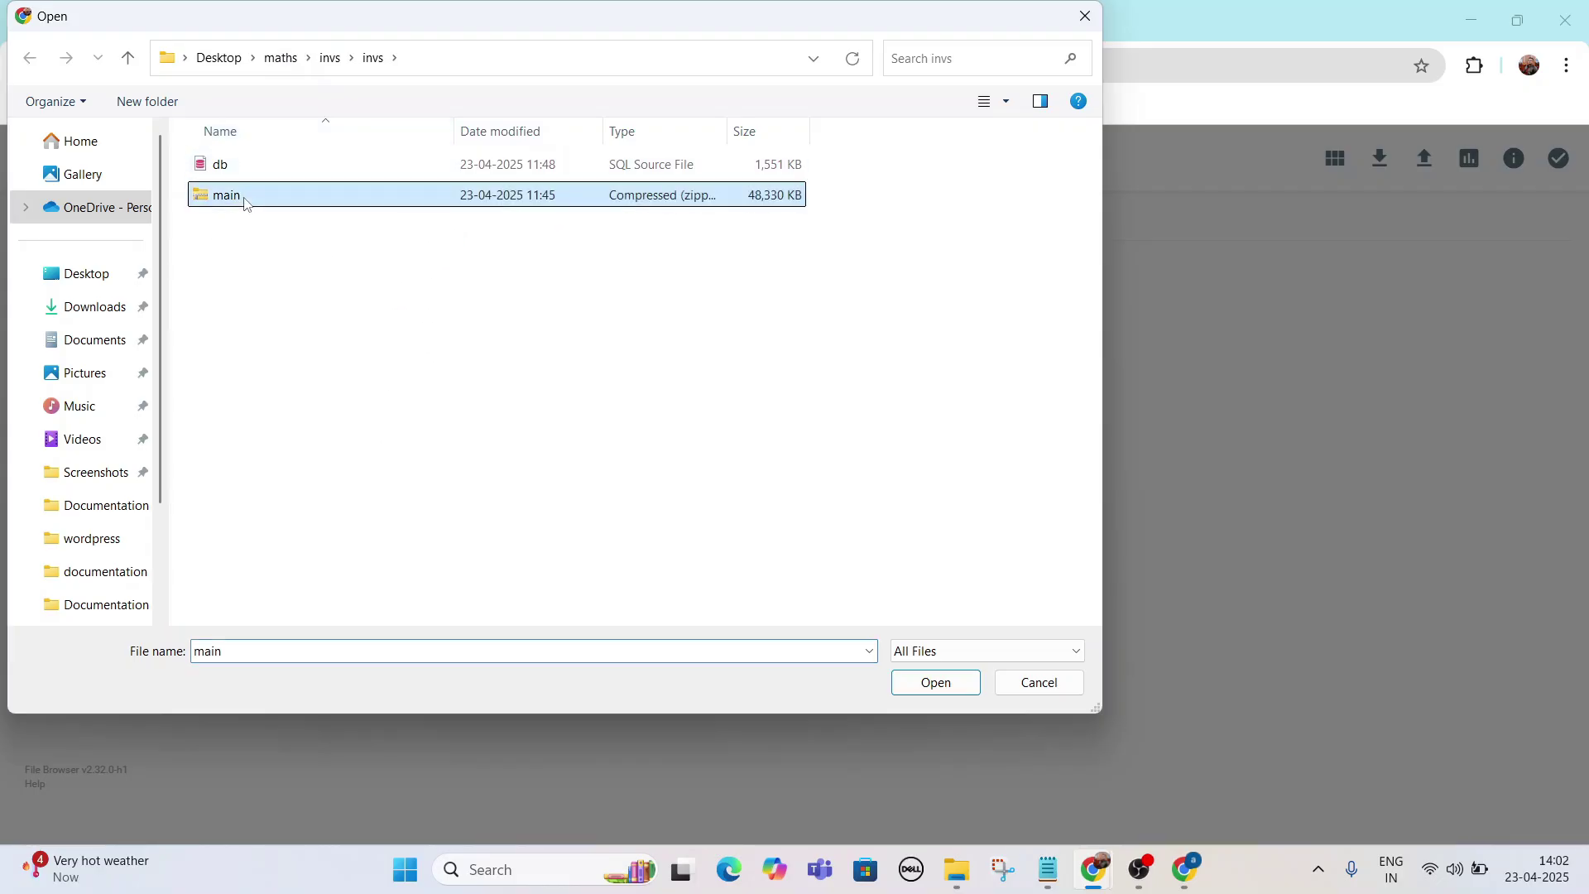
pyautogui.click(935, 683)
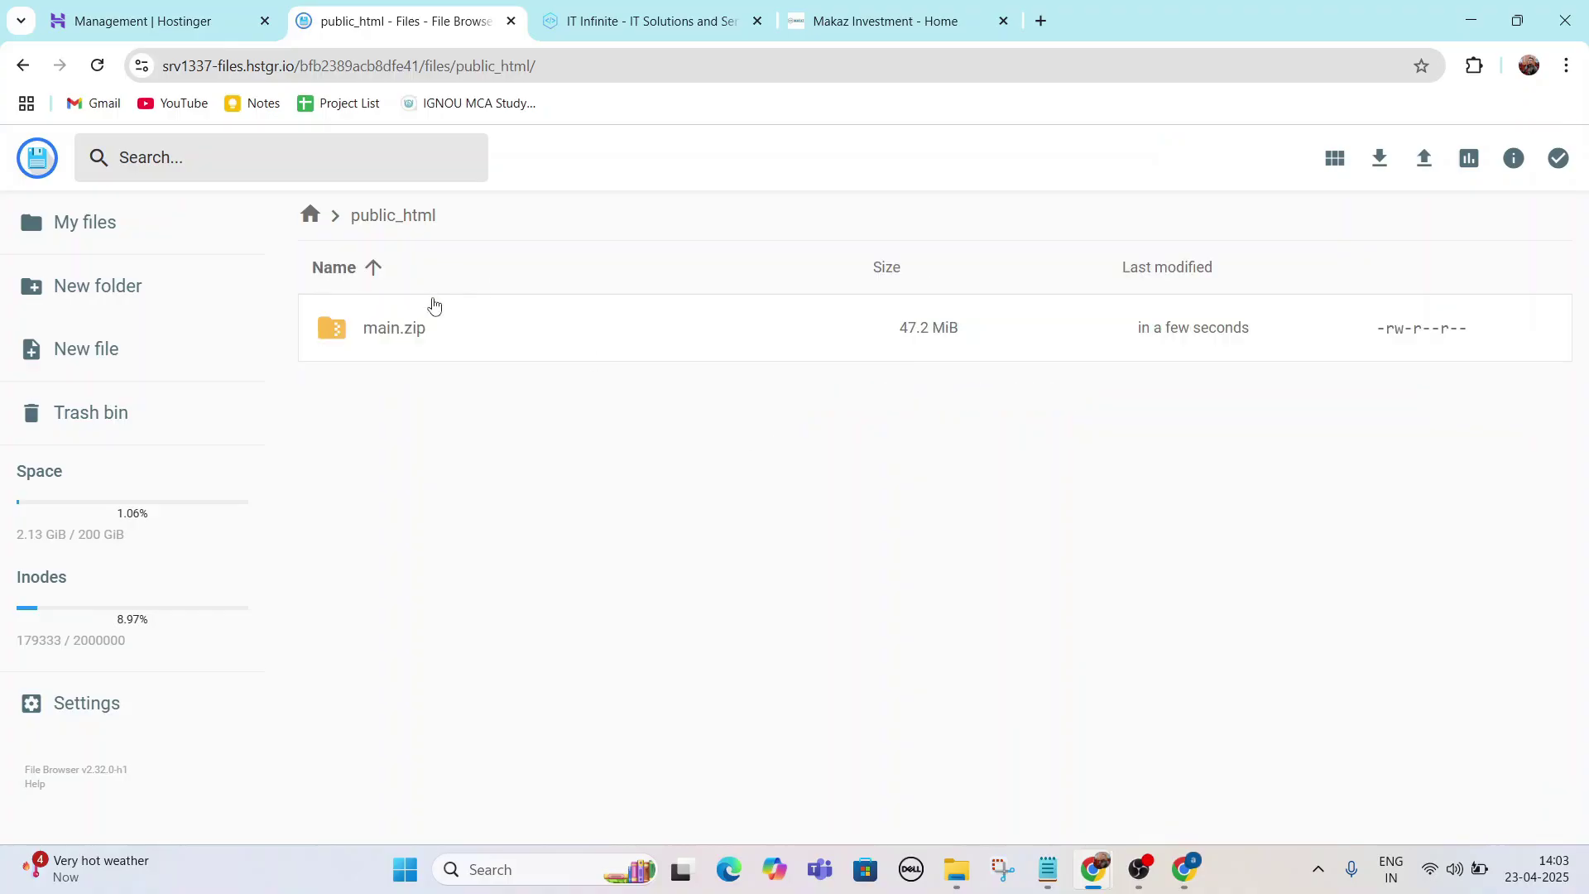
# Open the Extract dialog for main.zip and select its folder name field.
pyautogui.rightClick(426, 327)
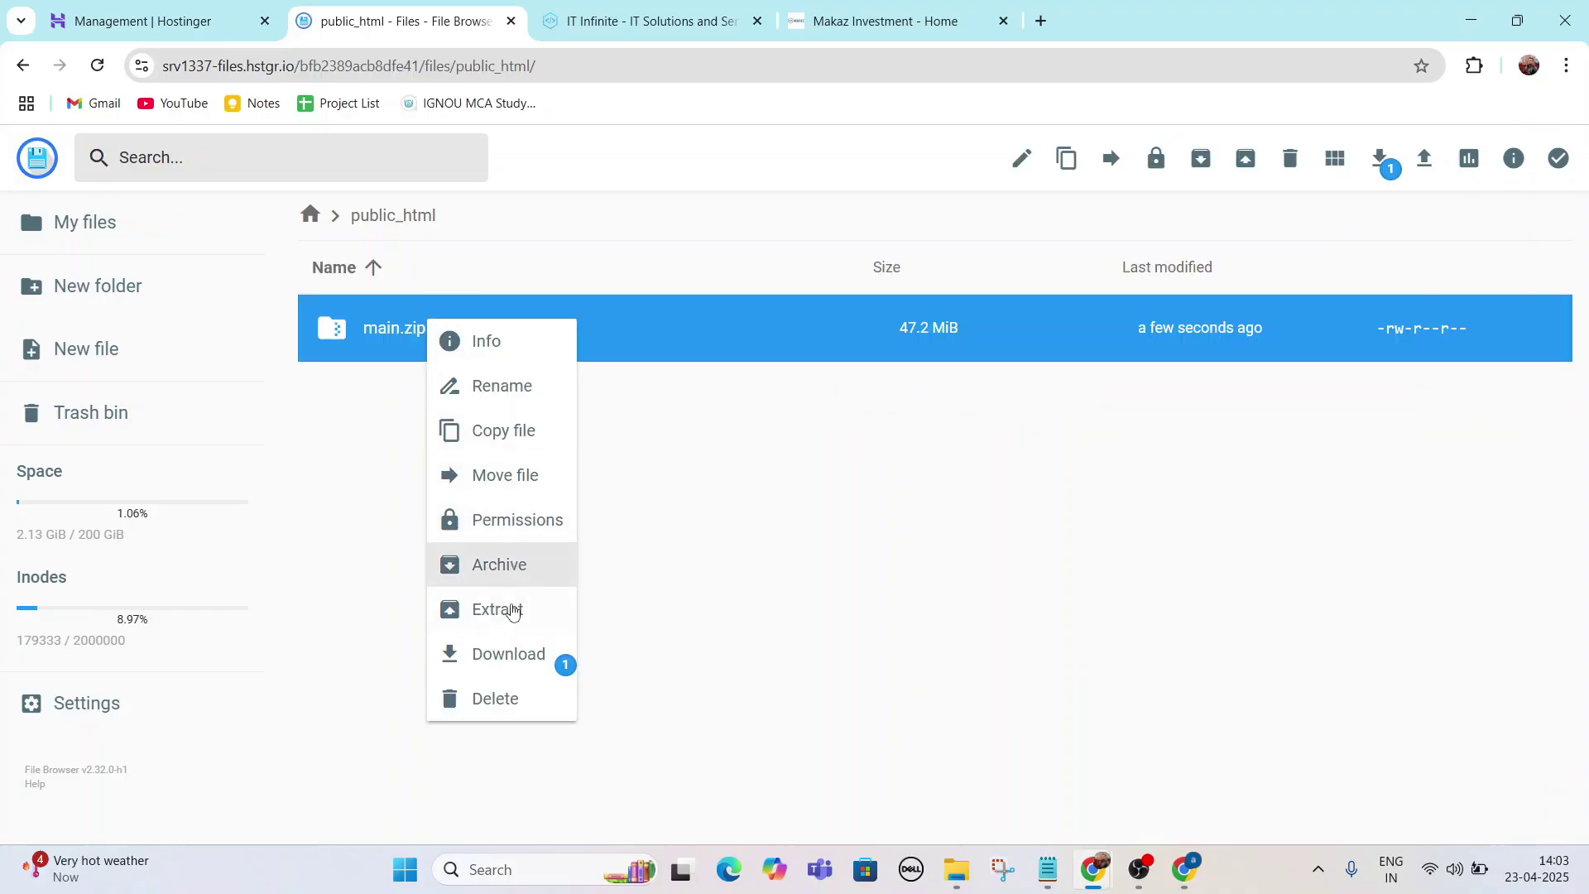
pyautogui.click(510, 623)
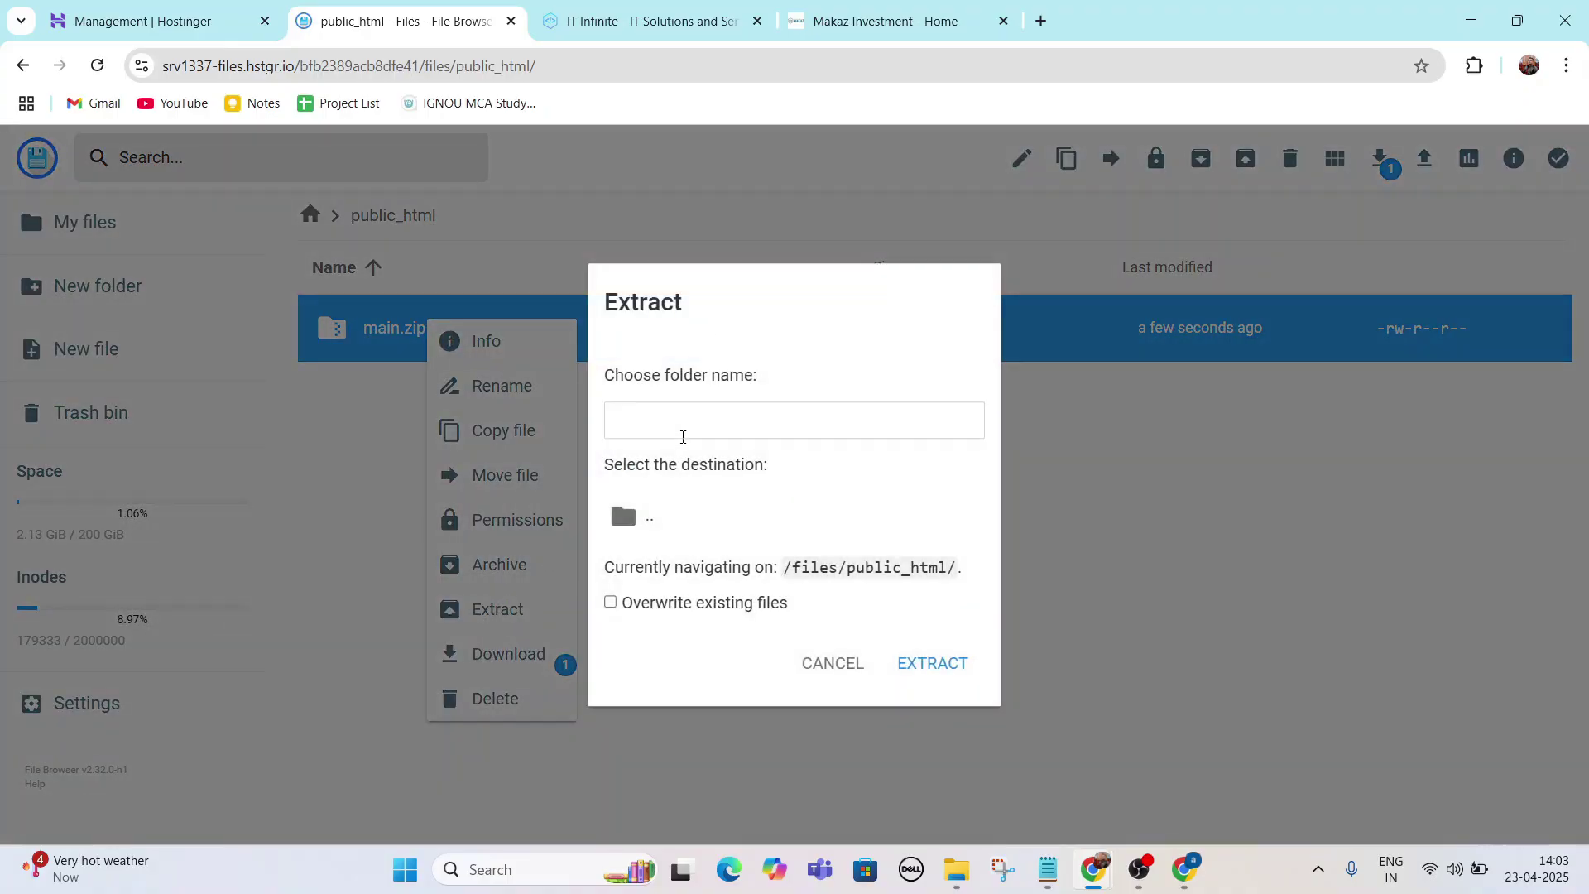
pyautogui.click(660, 420)
# Extract main.zip directly into public_html using '.' as the folder name, and check the files.
pyautogui.write('.')
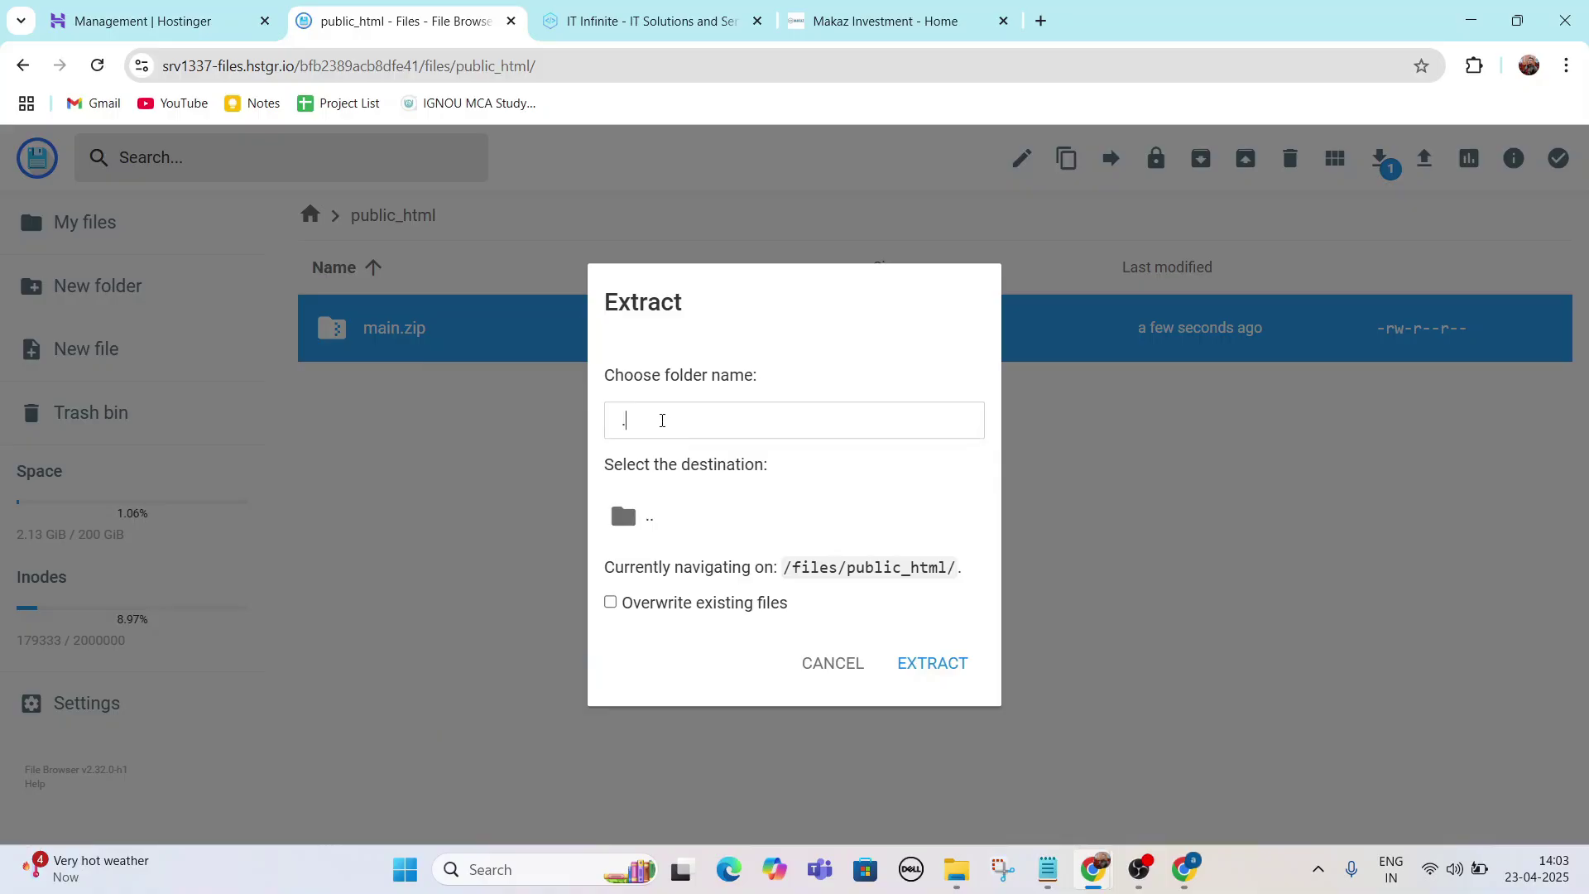
pyautogui.click(931, 662)
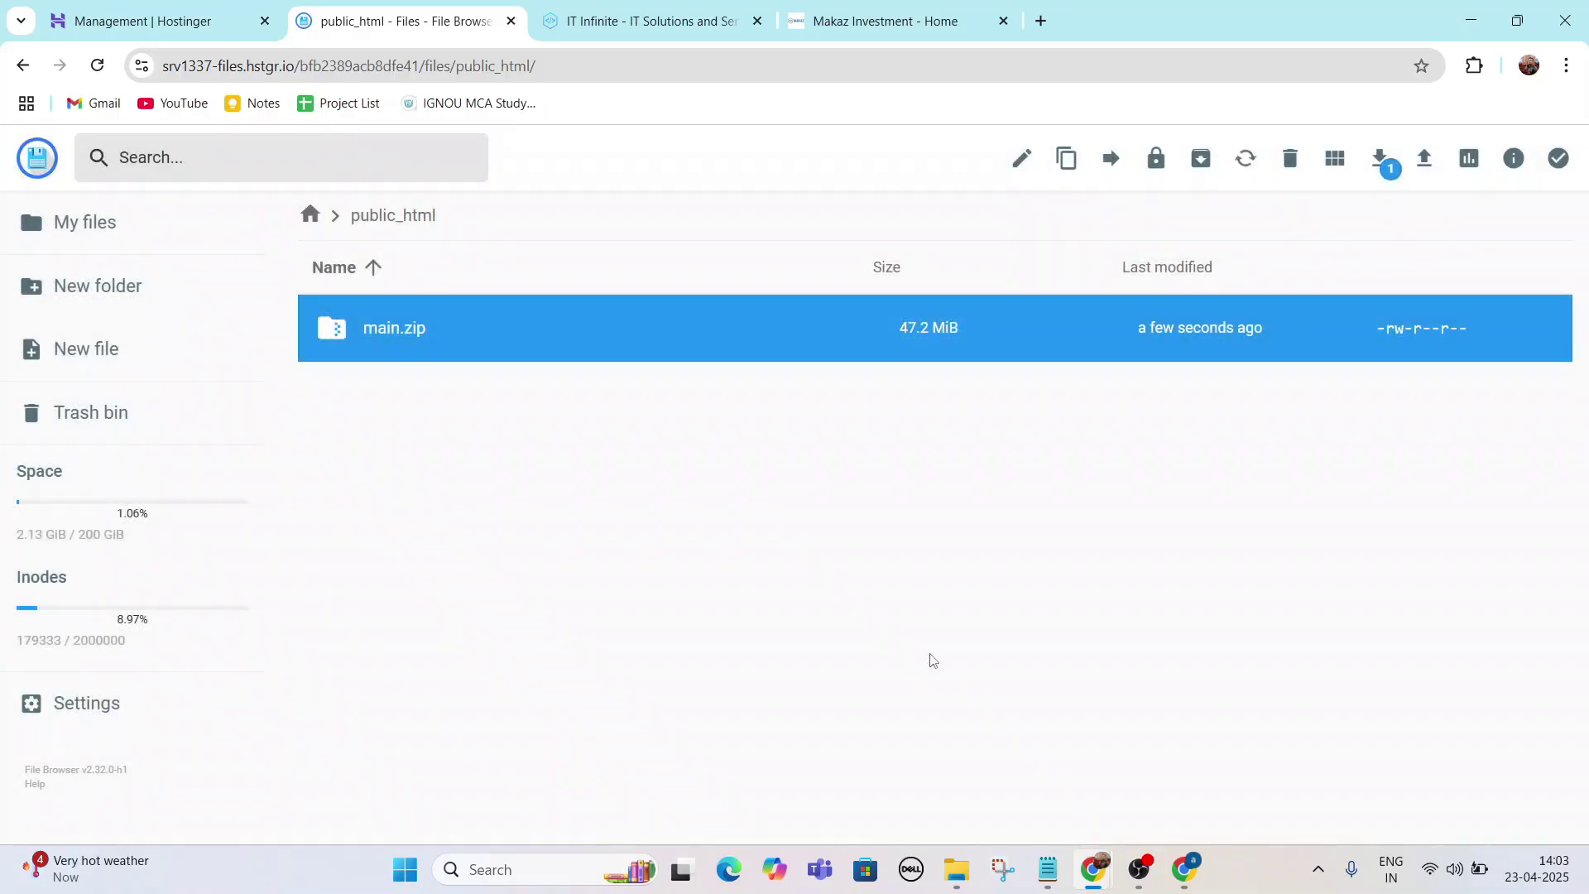
pyautogui.scroll(-5, 607, 468)
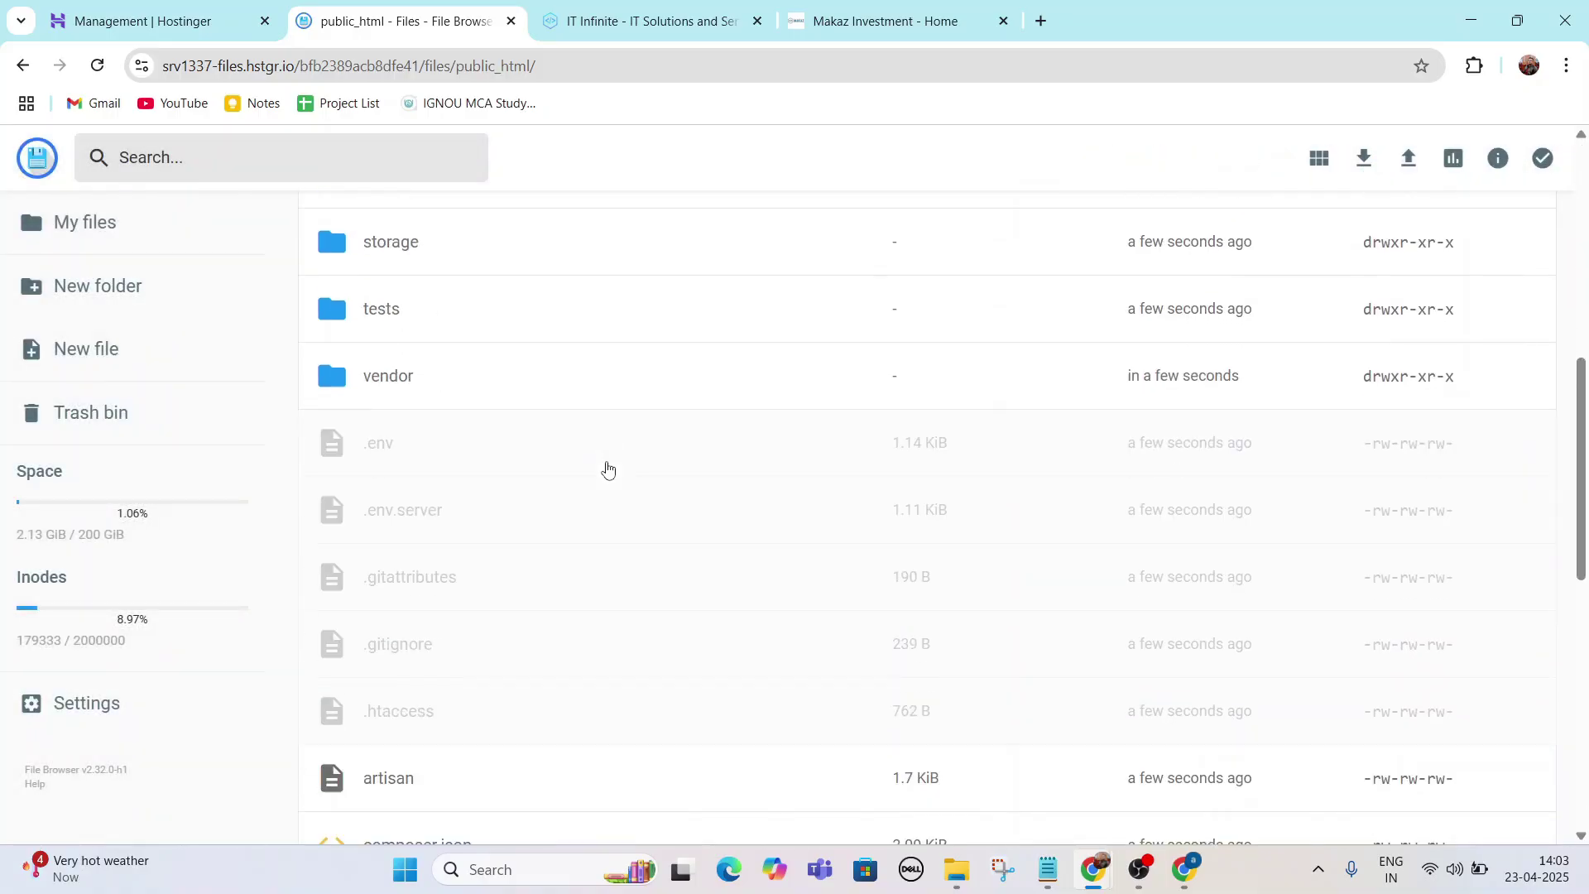
pyautogui.scroll(5, 607, 468)
# Reload unifype.online in the Incognito window to confirm the Makaz Investment homepage loads.
pyautogui.click(197, 7)
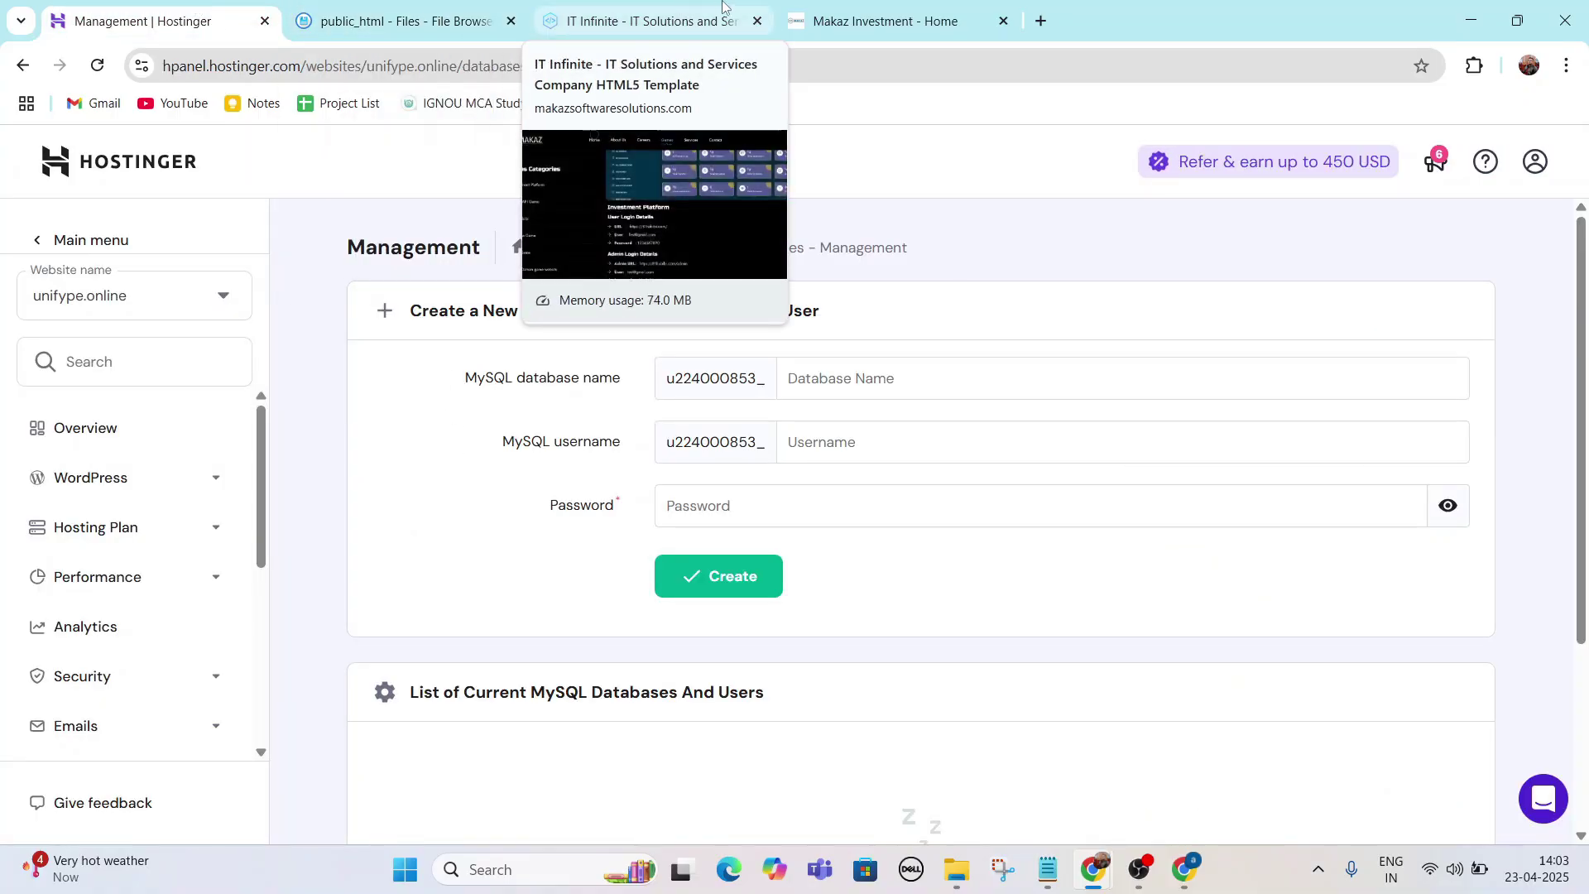
pyautogui.hotkey('alt', 'Tab')
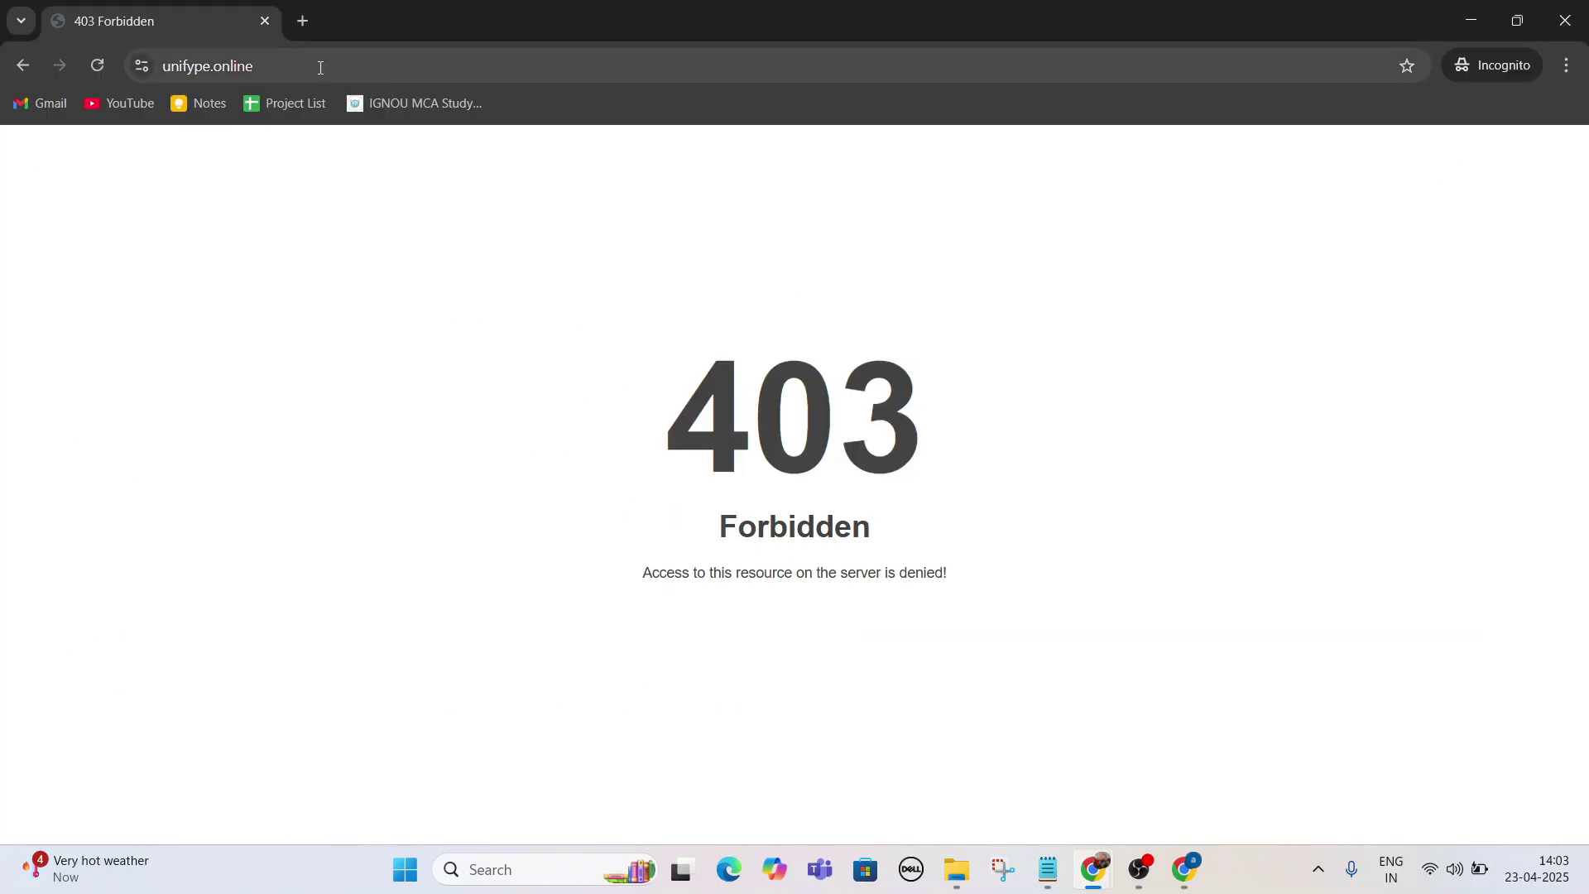
pyautogui.click(321, 68)
pyautogui.press('Return')
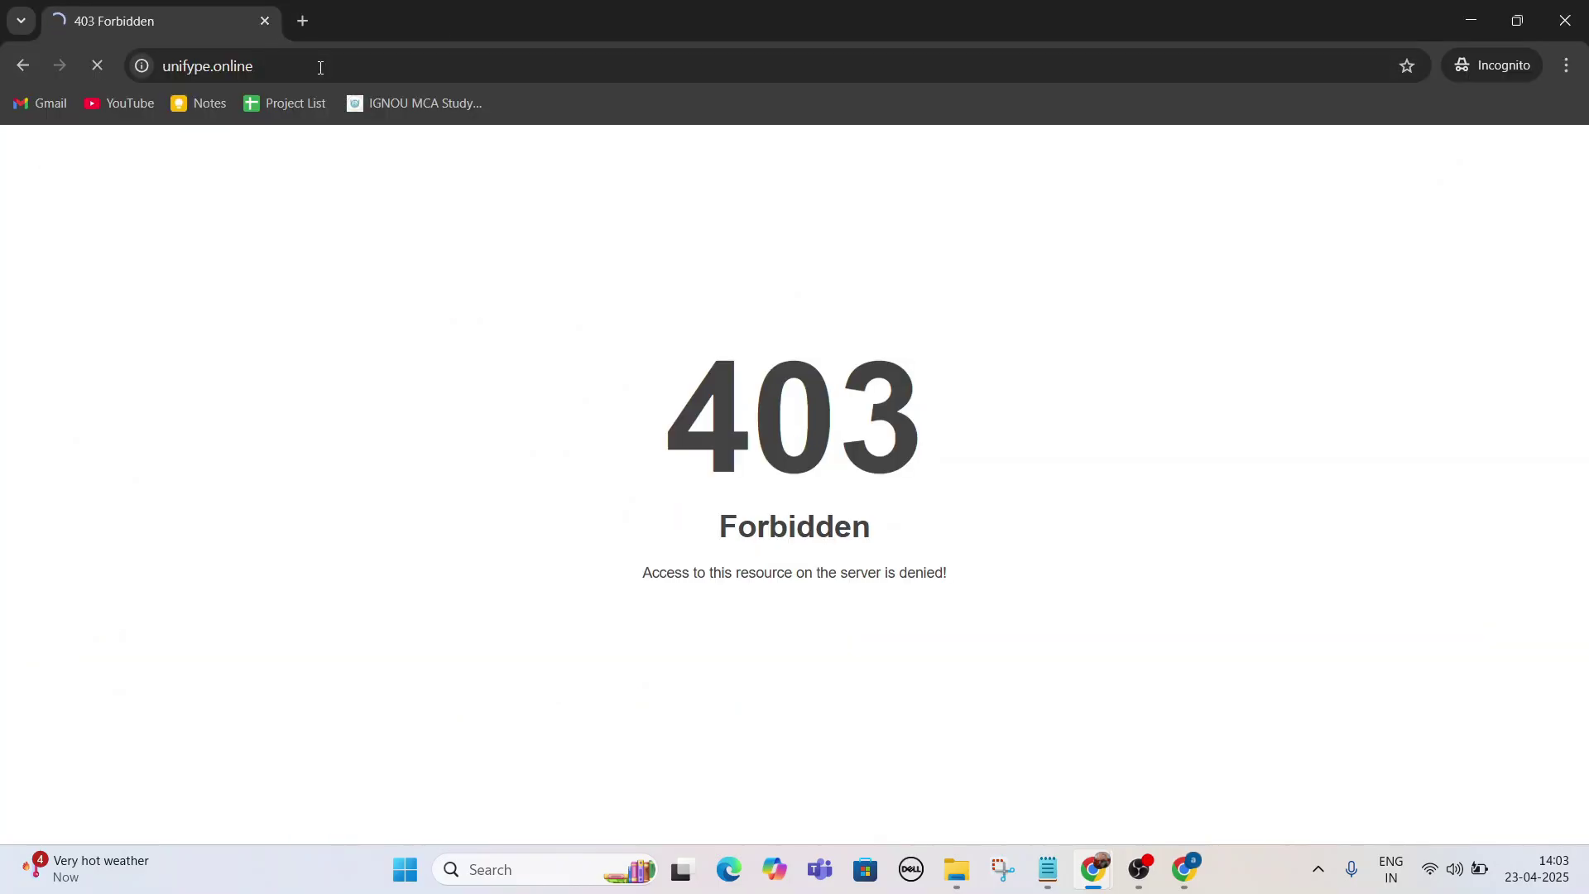
pyautogui.scroll(-10, 823, 518)
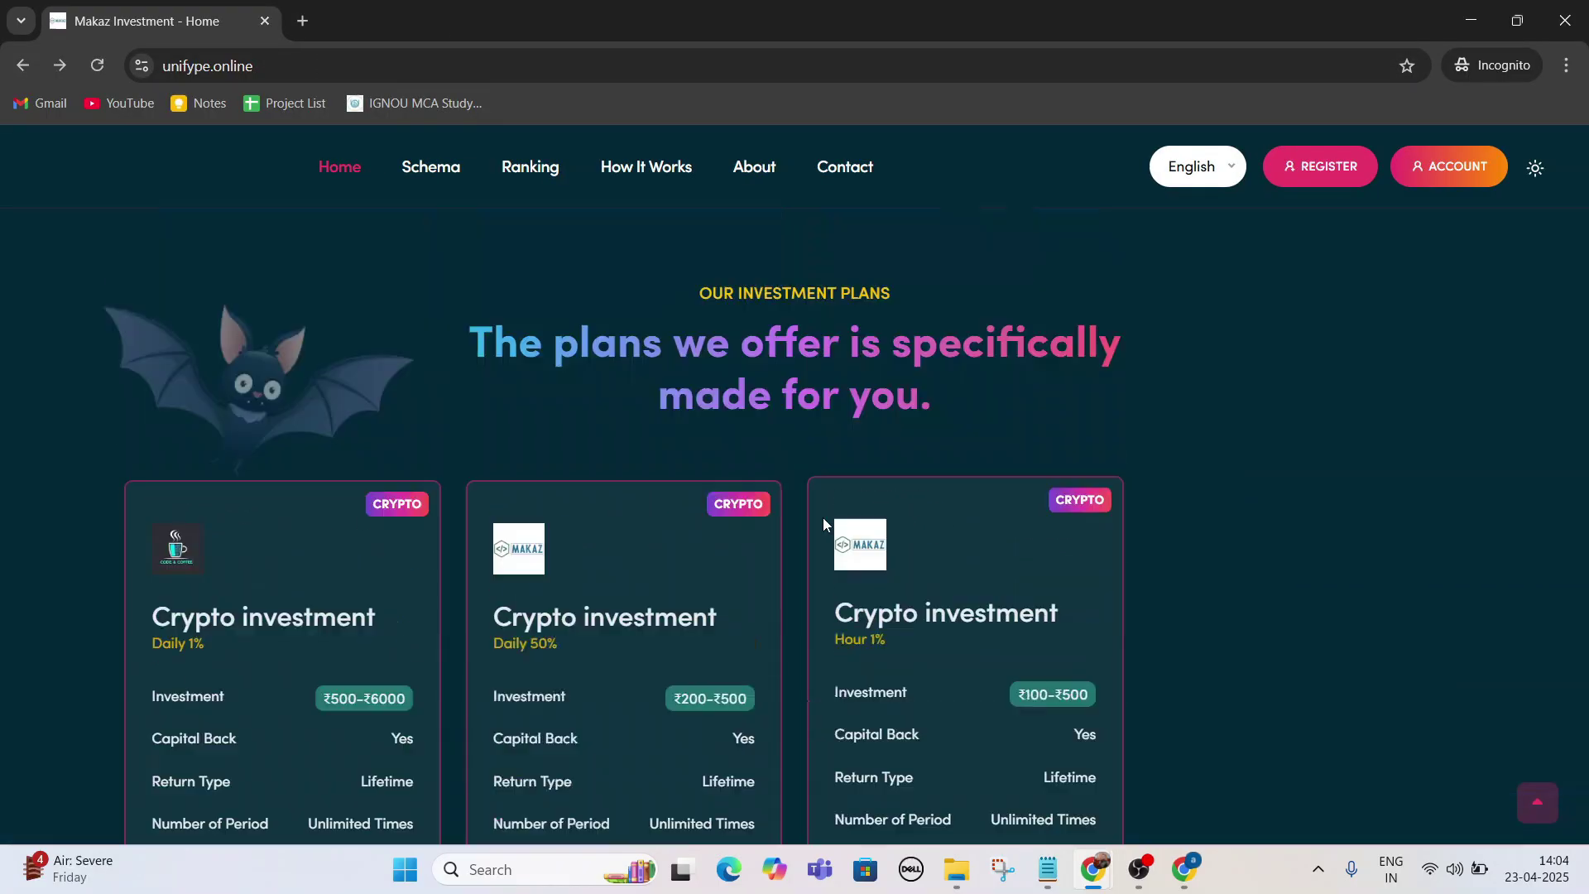
pyautogui.click(410, 66)
pyautogui.press('Return')
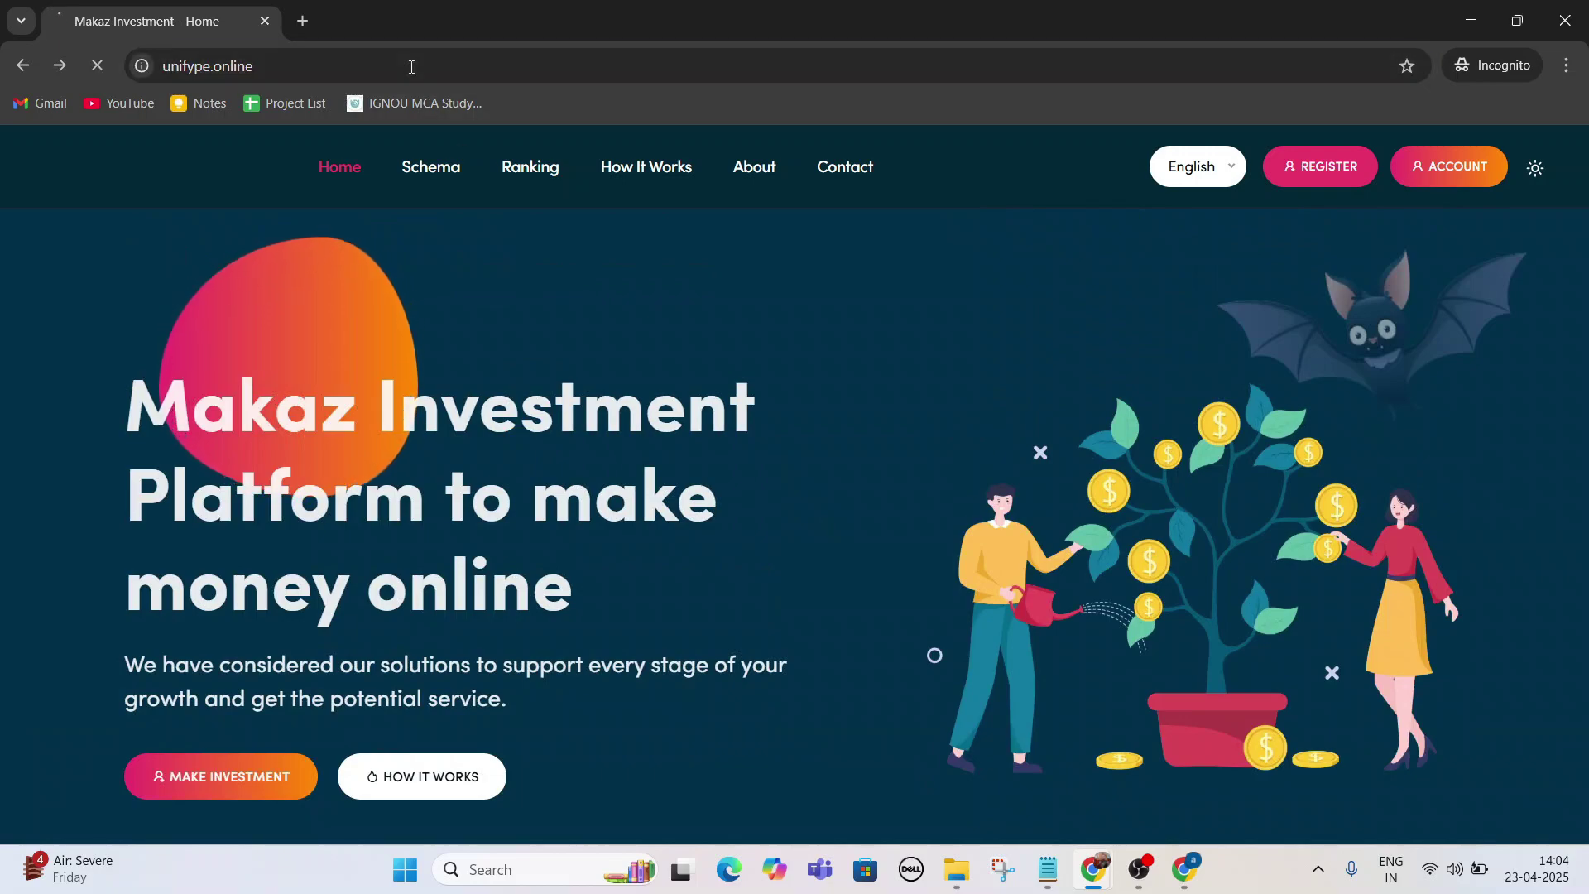
pyautogui.hotkey('alt', 'Tab')
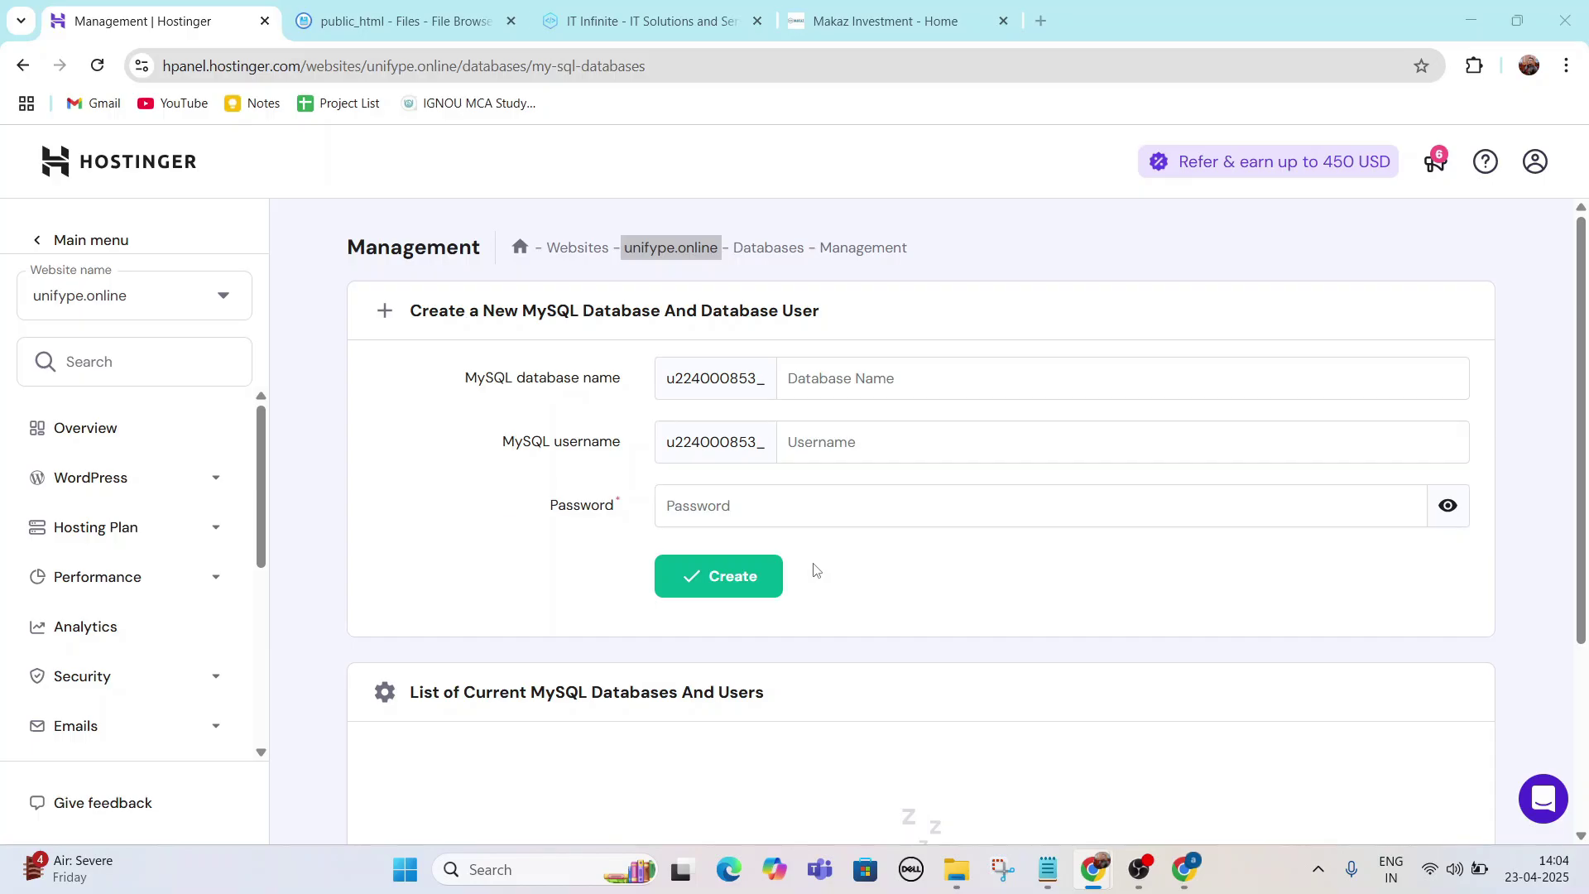
# Fill the create-database form with name tttttt, check the password, and create the database and user.
pyautogui.click(810, 381)
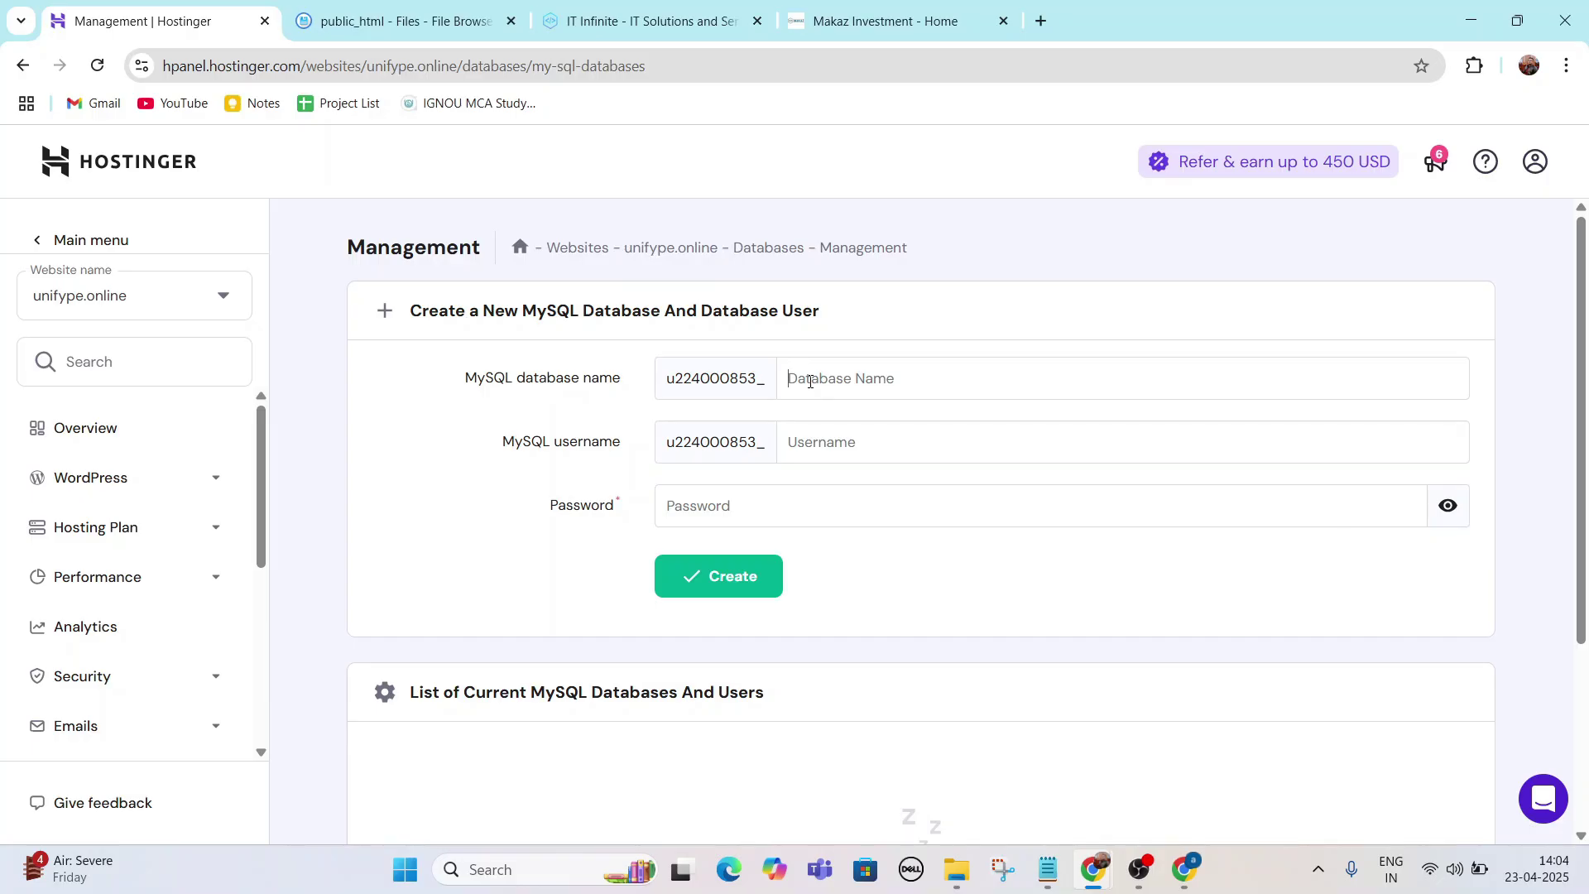
pyautogui.write('tttttt')
pyautogui.doubleClick(811, 381)
pyautogui.click(838, 448)
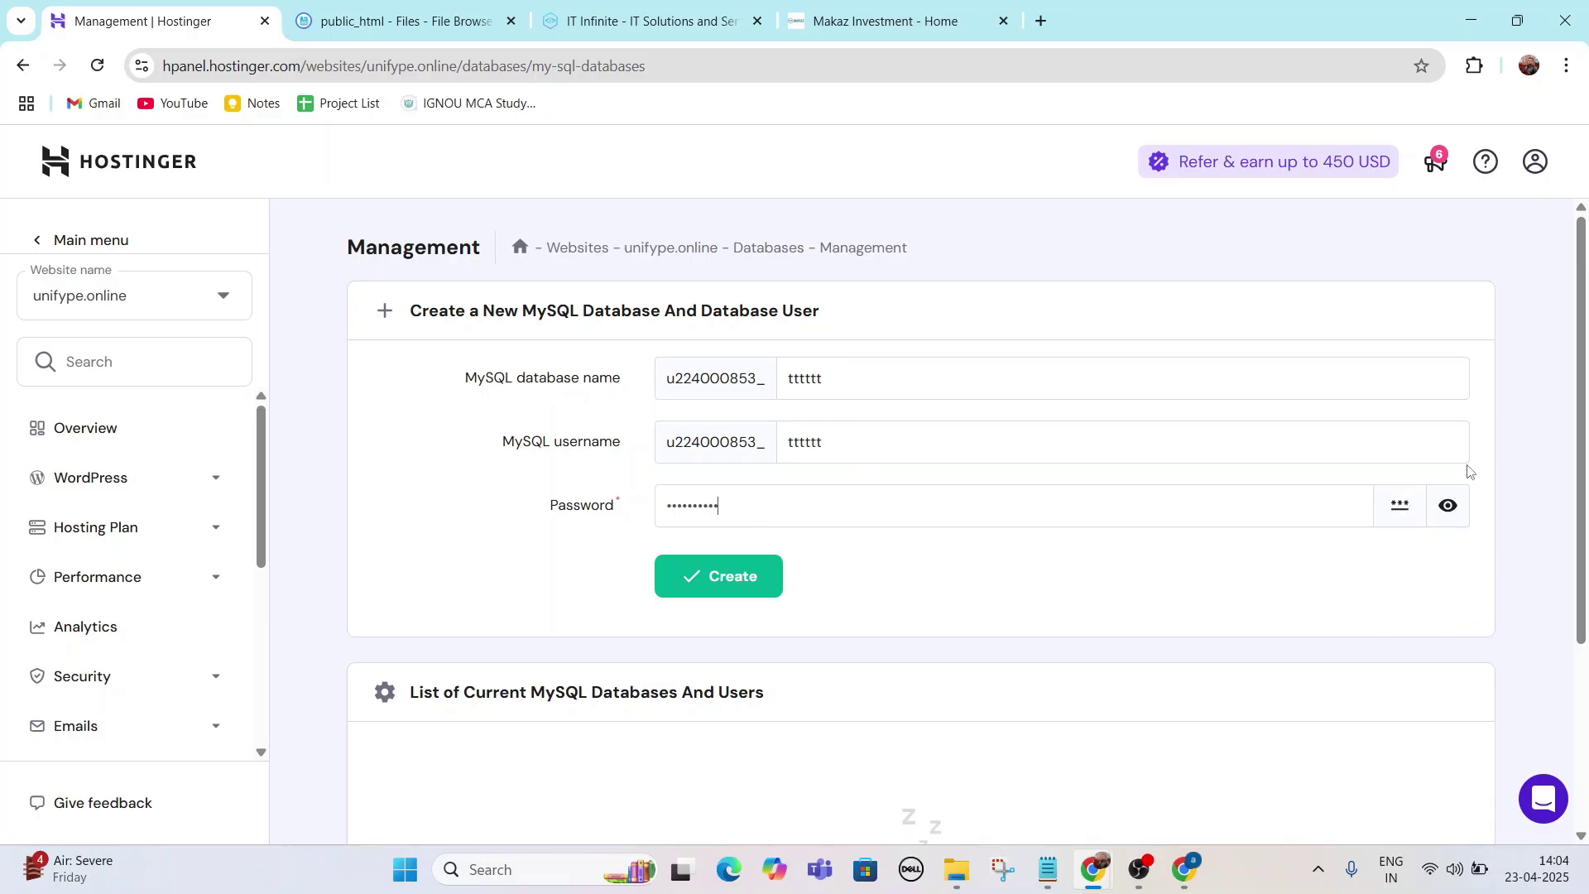
pyautogui.click(1449, 507)
pyautogui.moveTo(822, 525); pyautogui.dragTo(579, 507)
pyautogui.click(859, 594)
pyautogui.click(731, 580)
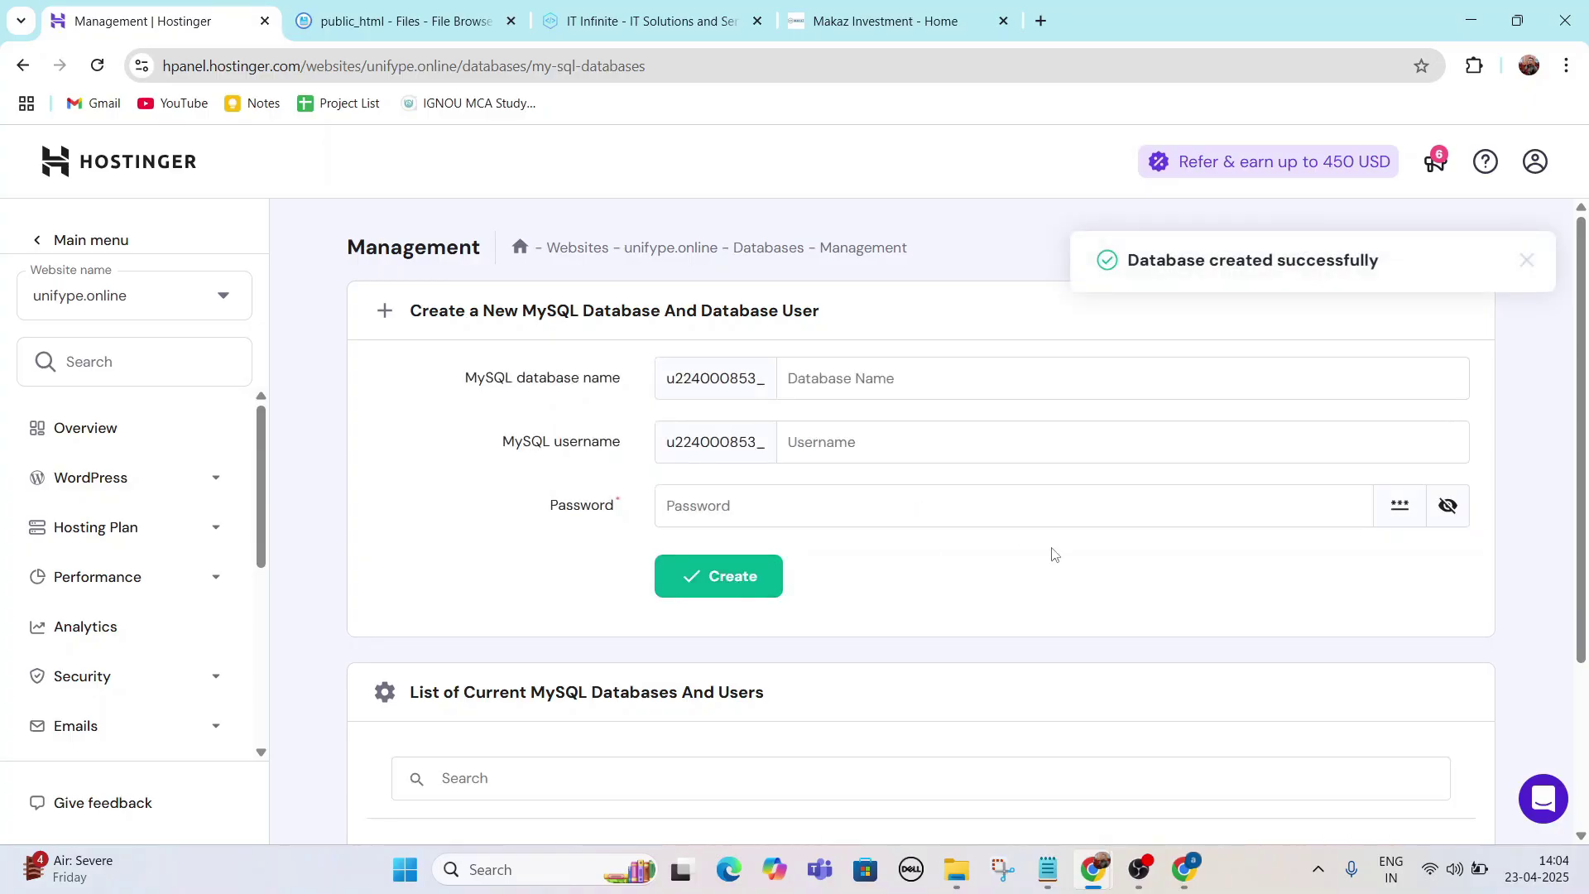
pyautogui.scroll(-3, 1054, 555)
# Open phpMyAdmin on the tttttt database and go to its Import page.
pyautogui.click(1284, 694)
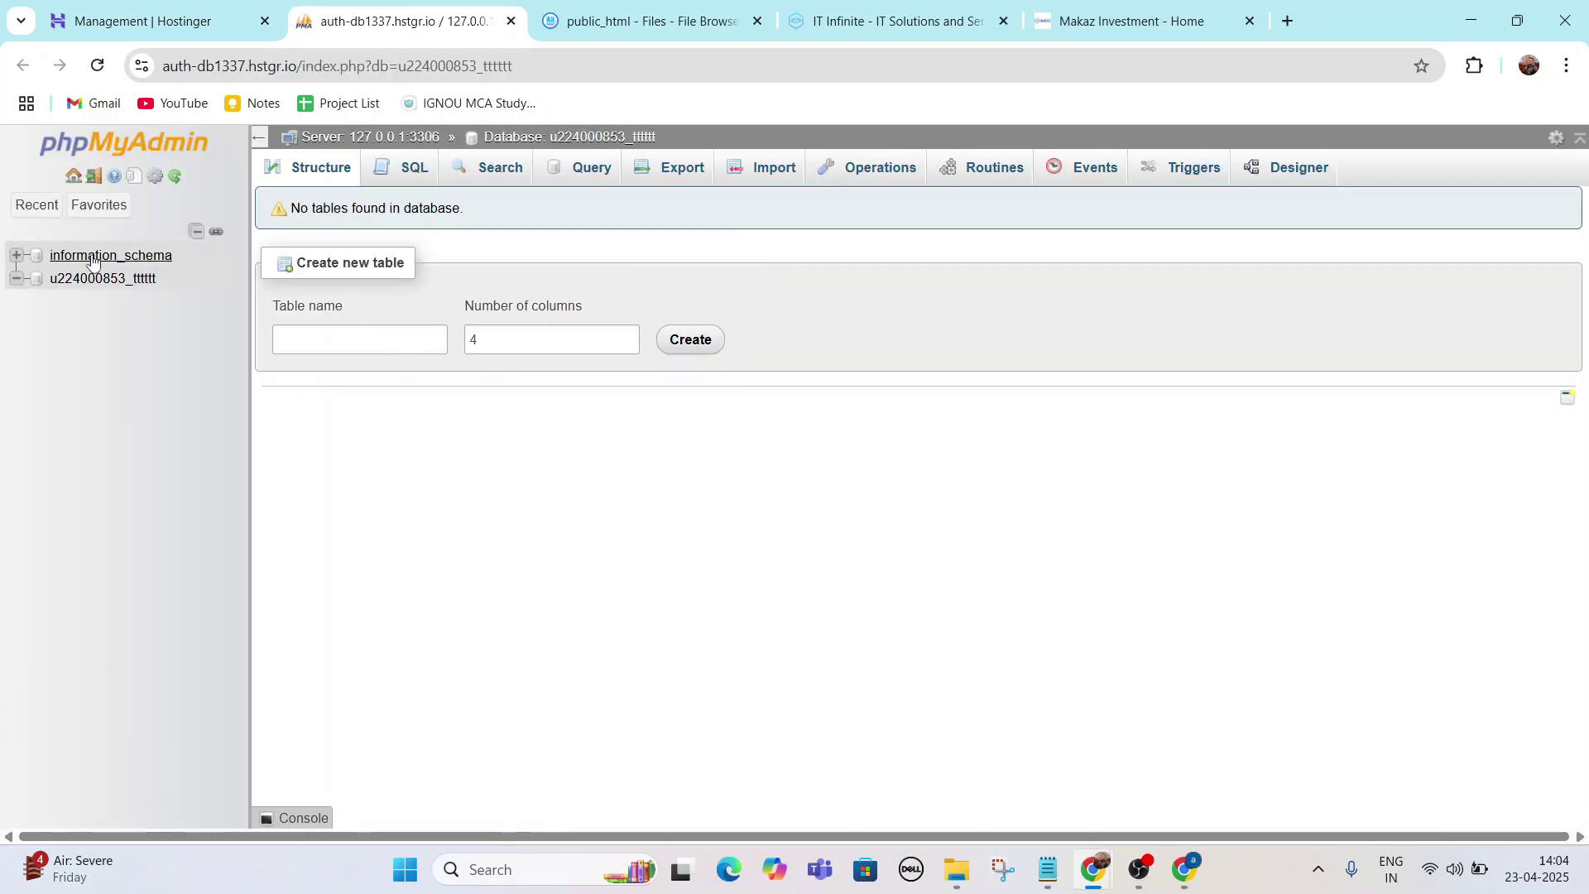
pyautogui.click(101, 282)
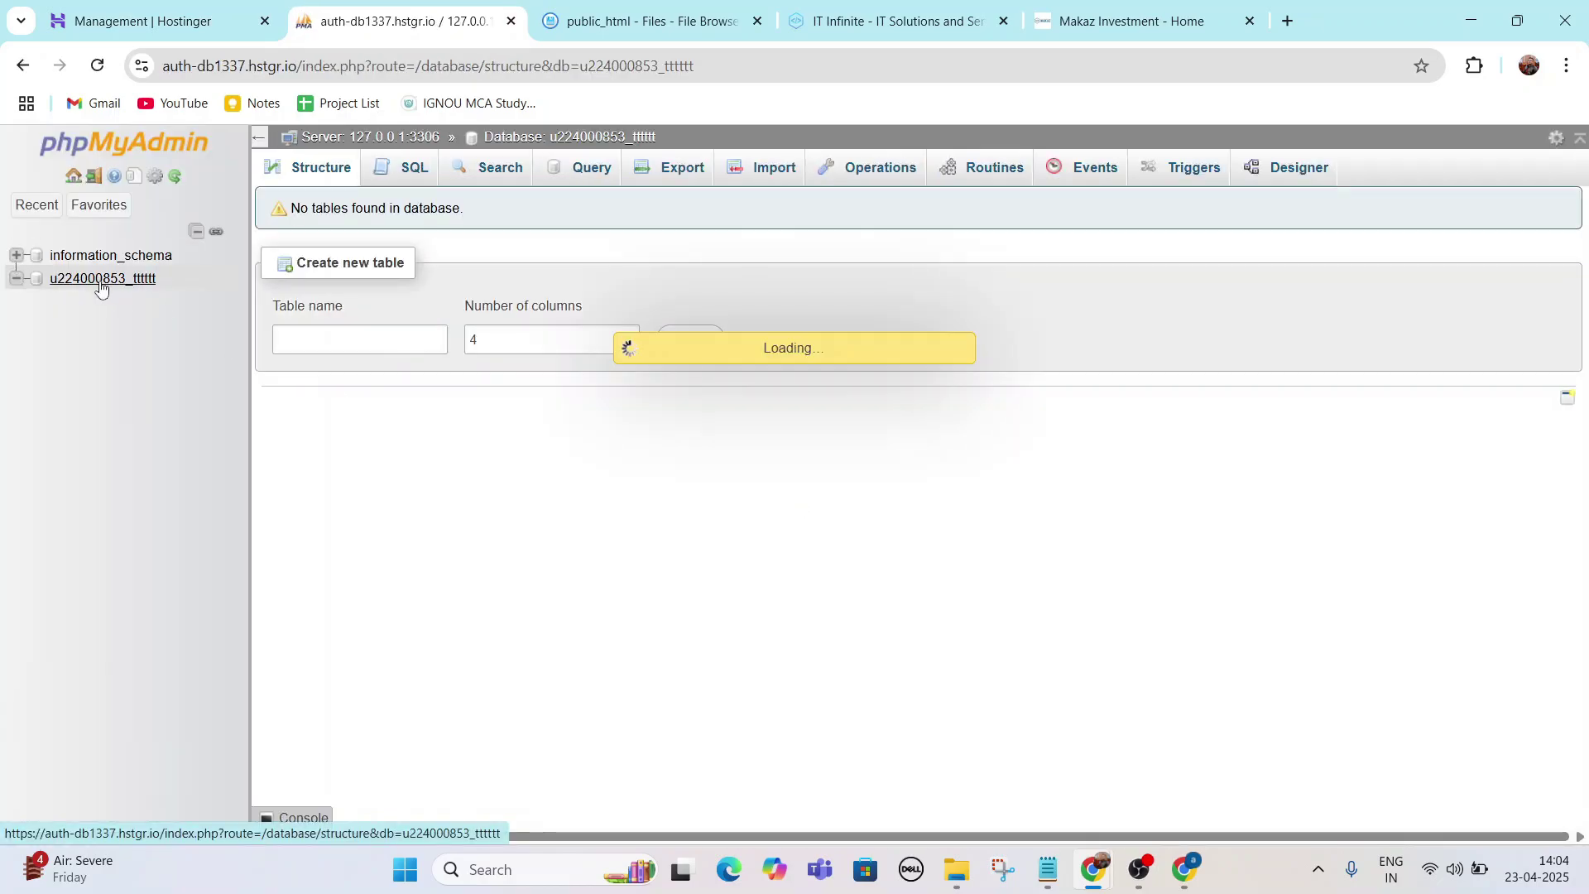
pyautogui.click(766, 171)
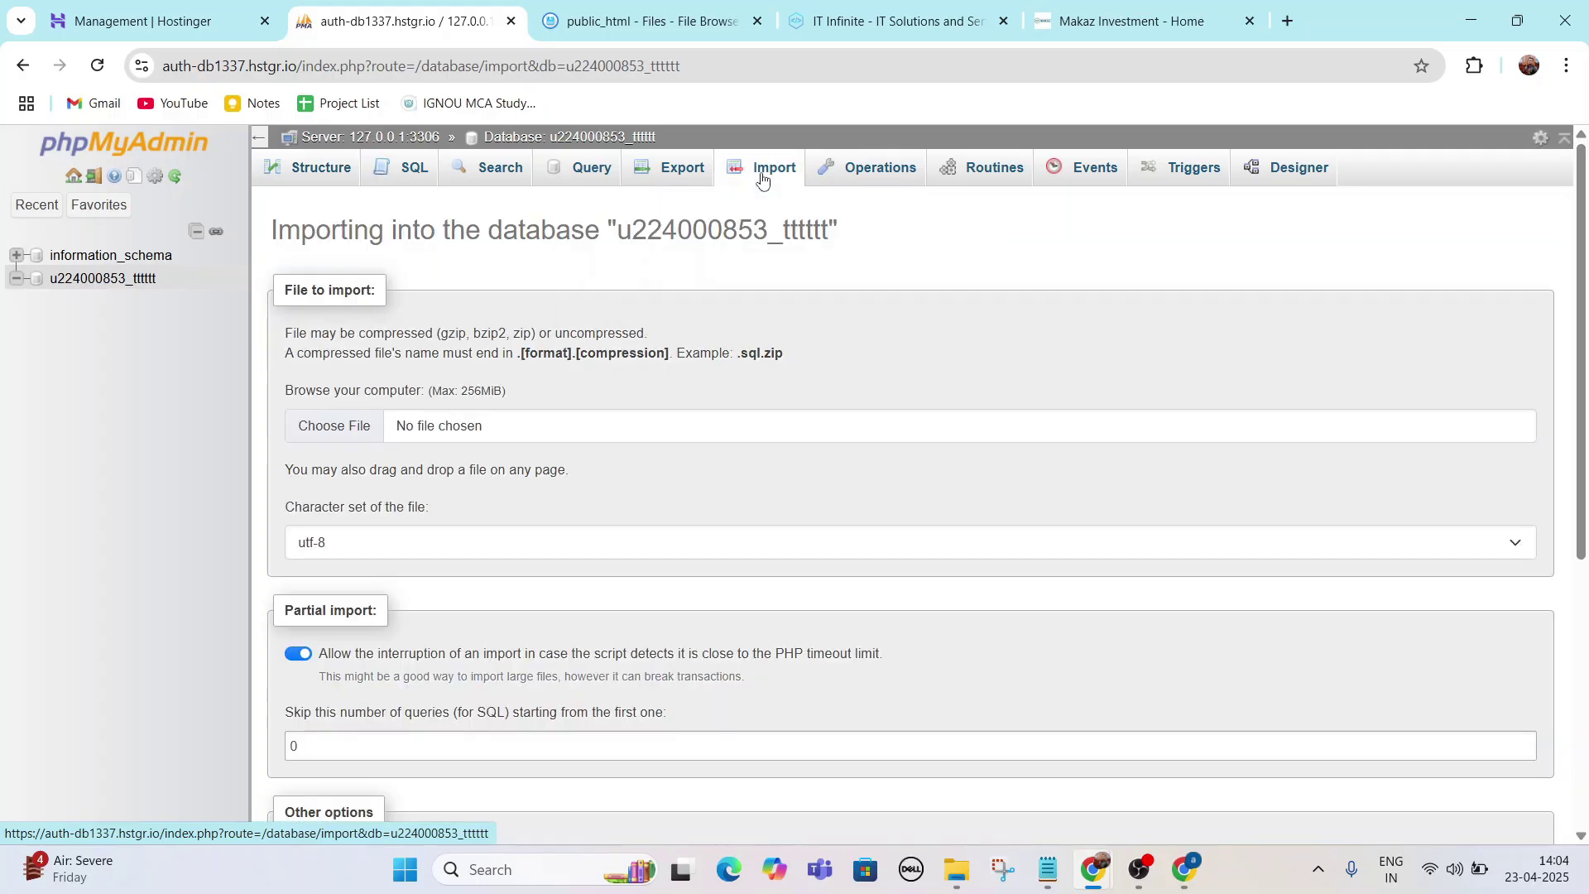
# Import db.sql into the tttttt database.
pyautogui.click(346, 425)
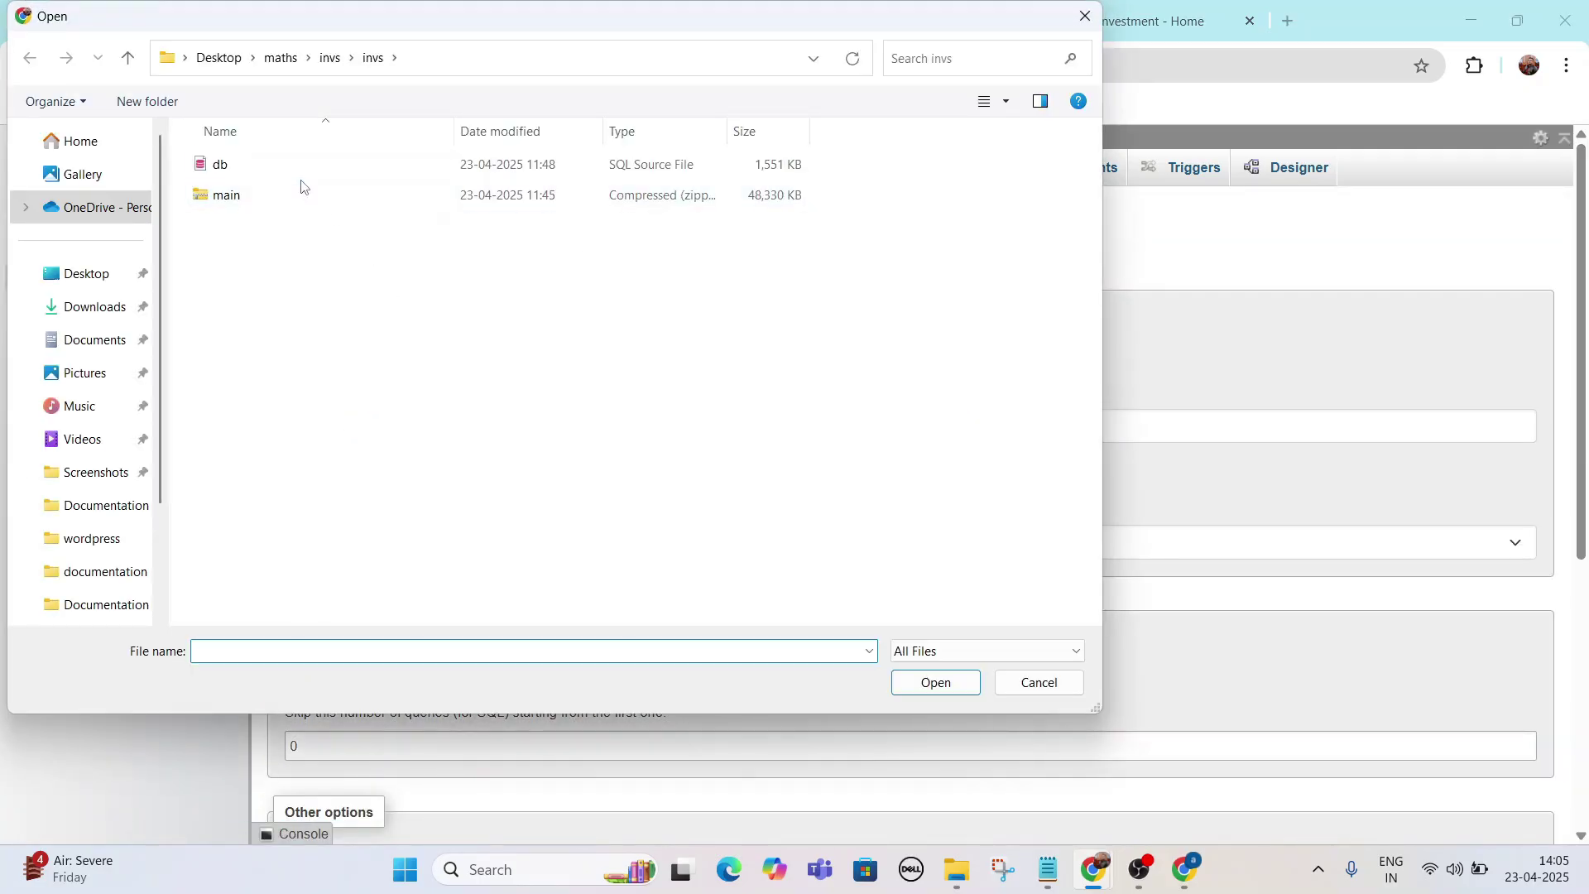
pyautogui.click(303, 167)
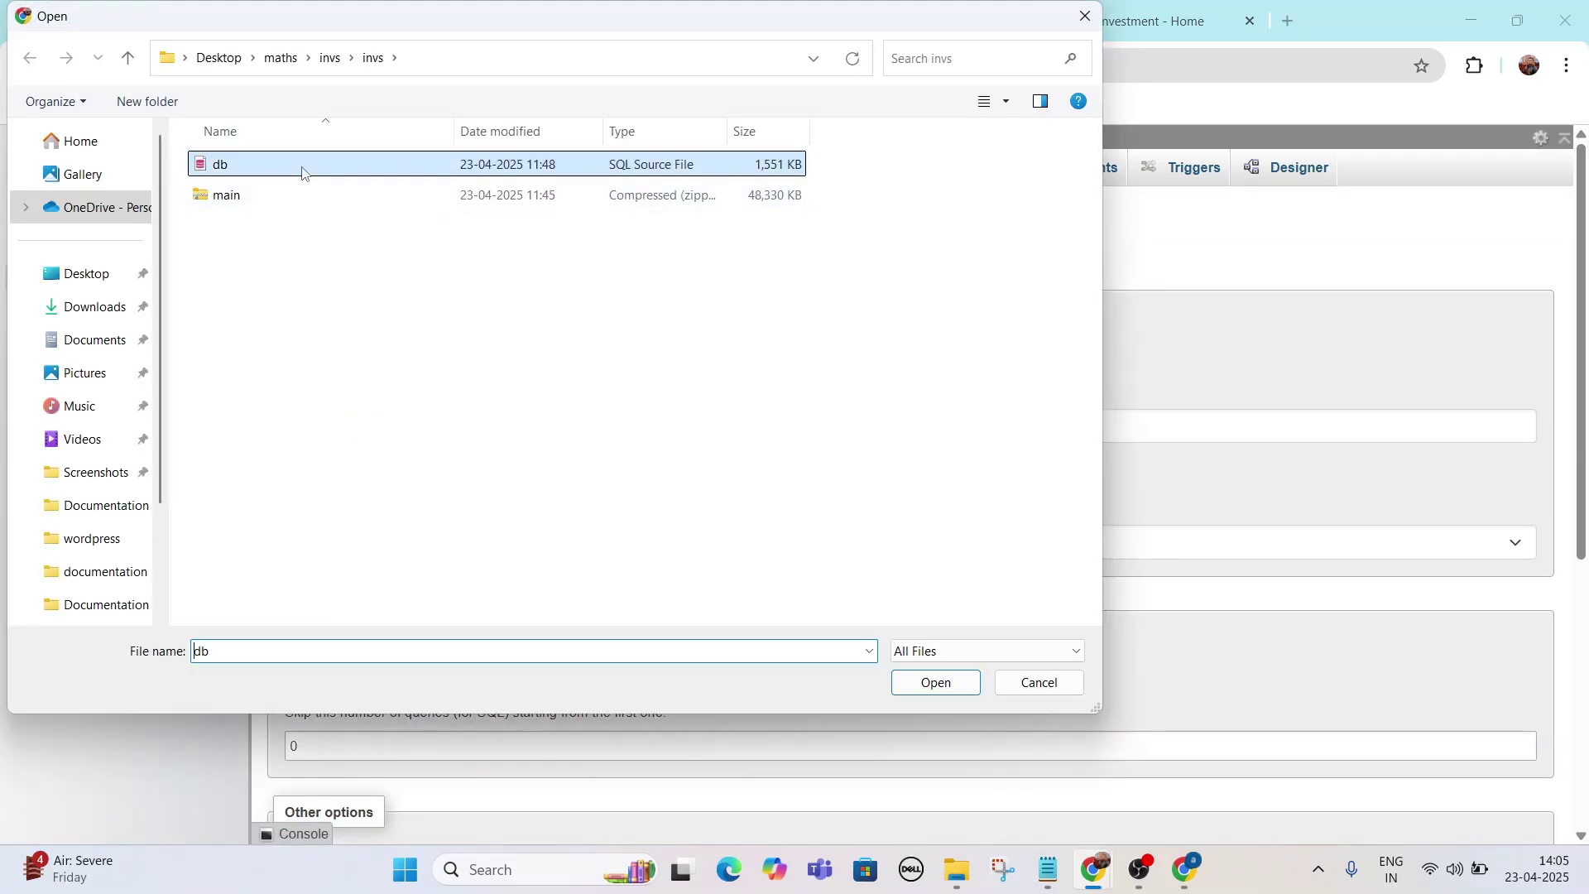
pyautogui.click(931, 683)
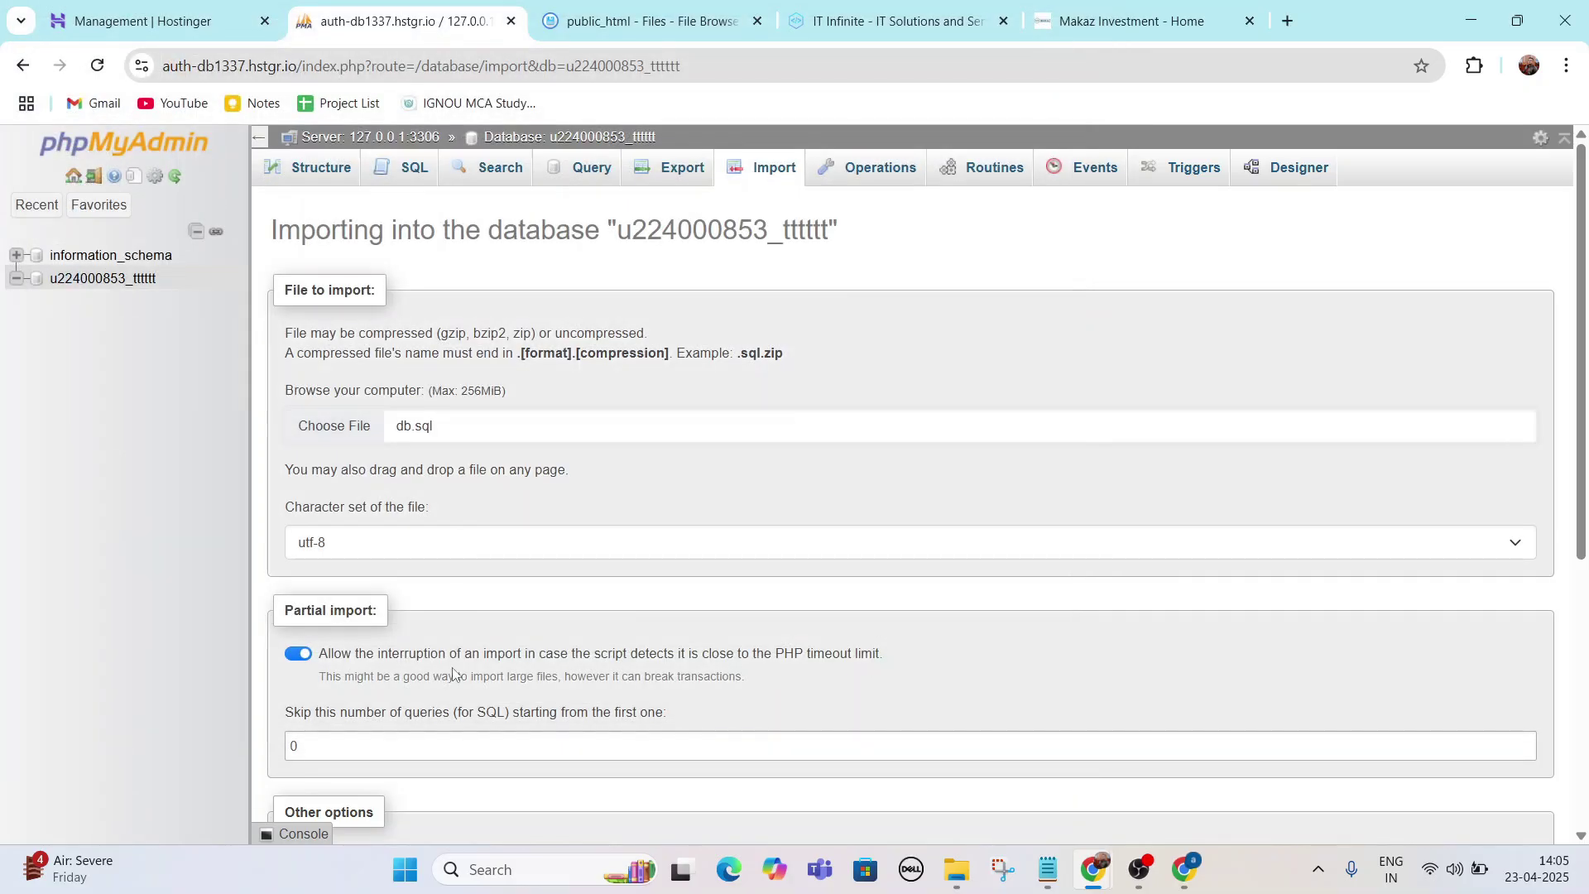
pyautogui.scroll(-5, 453, 673)
pyautogui.click(298, 778)
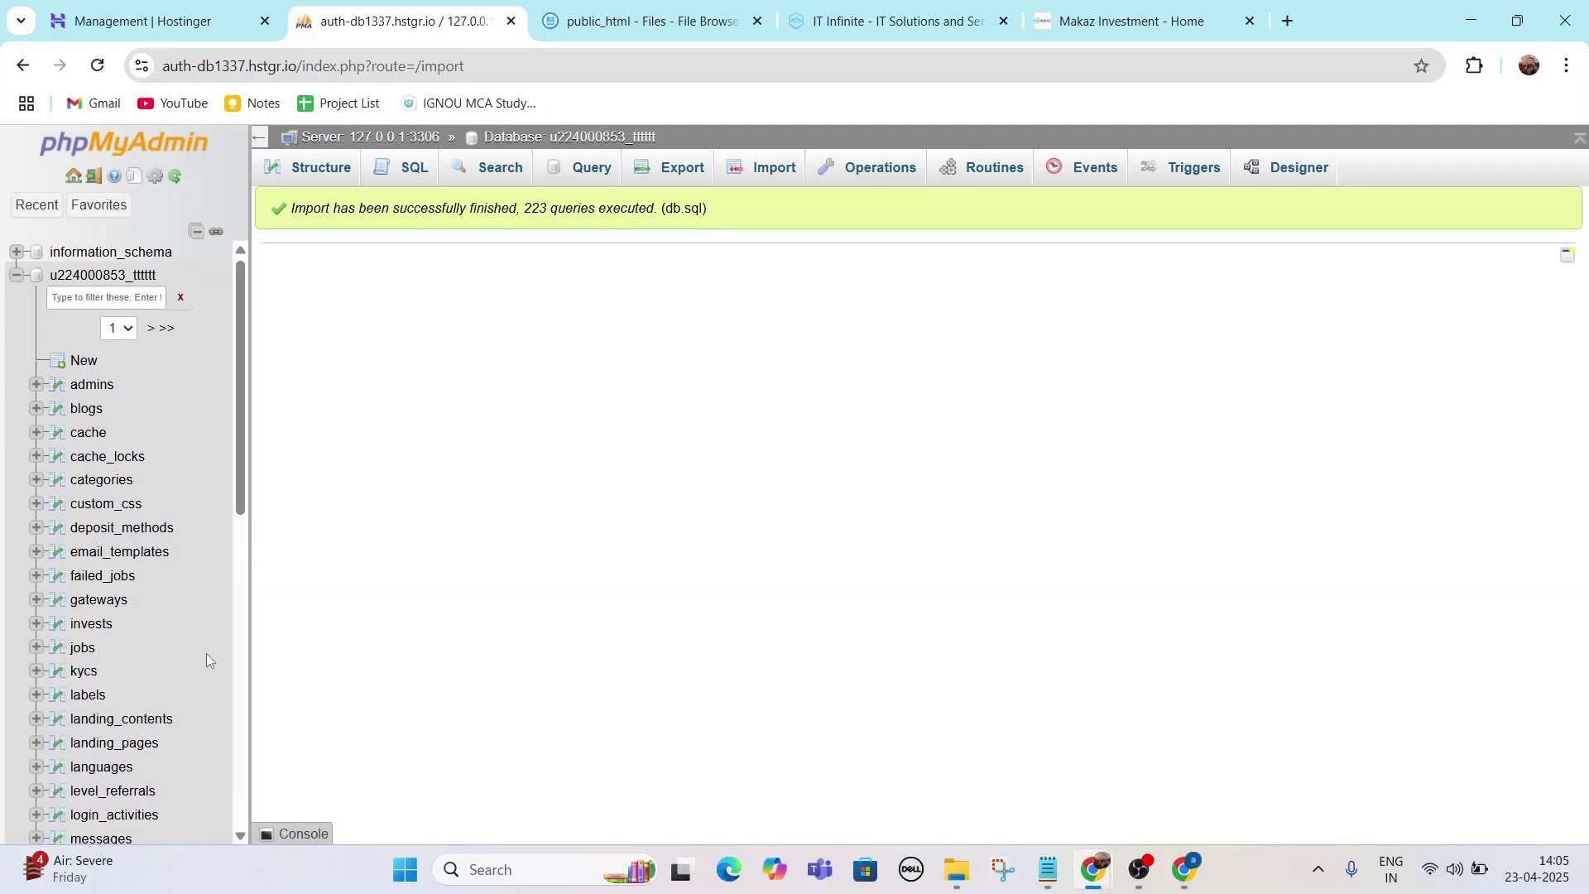
pyautogui.scroll(-5, 206, 653)
# Open the .env file from public_html in the File Browser editor.
pyautogui.click(164, 8)
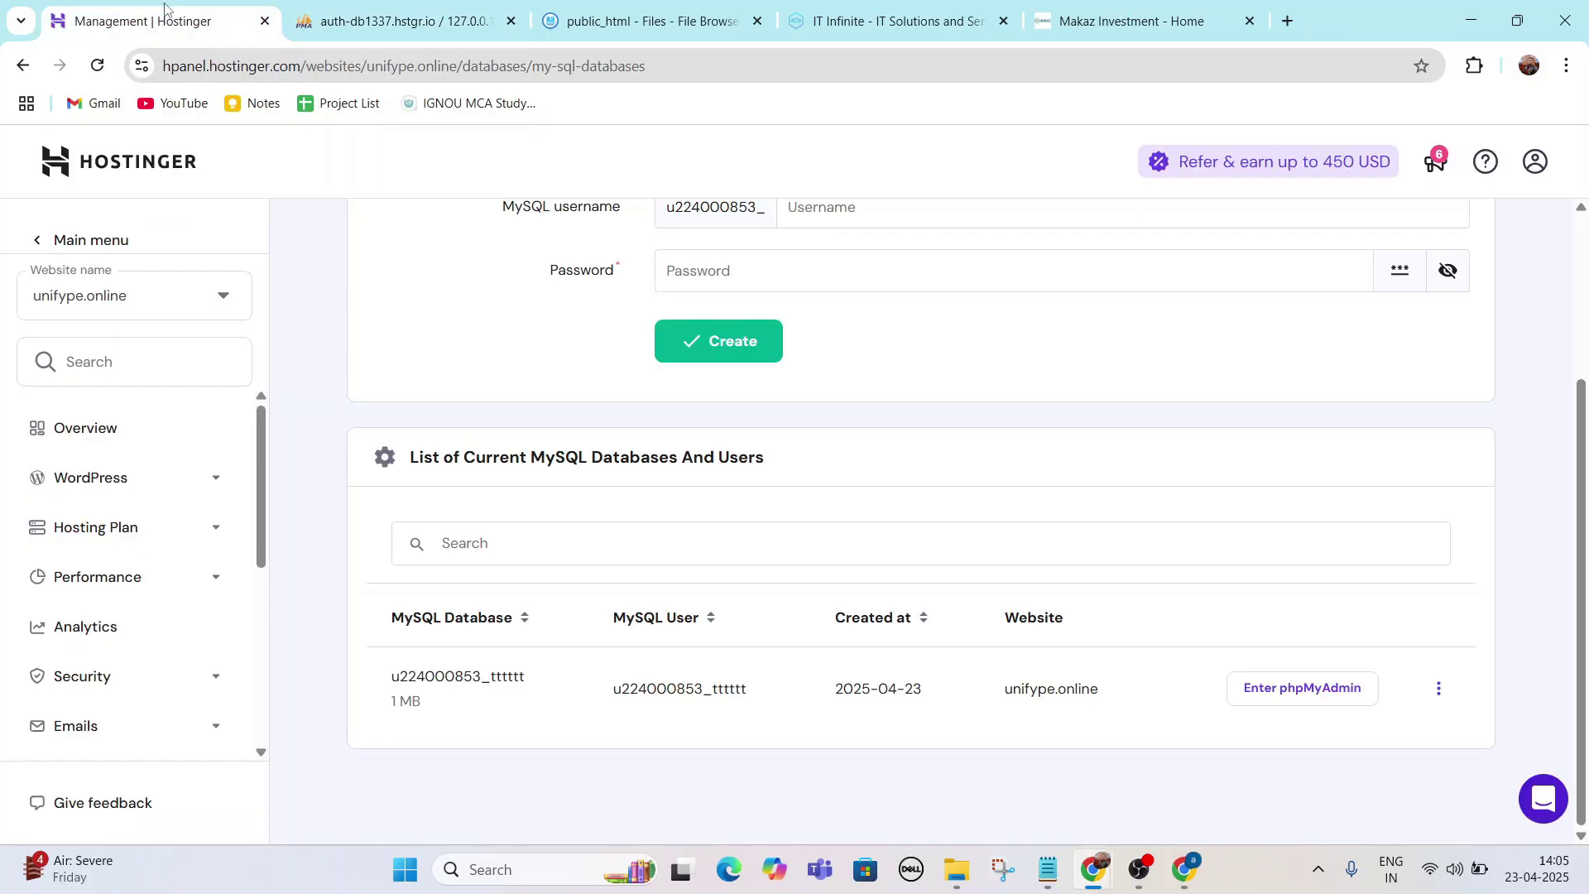
pyautogui.click(383, 11)
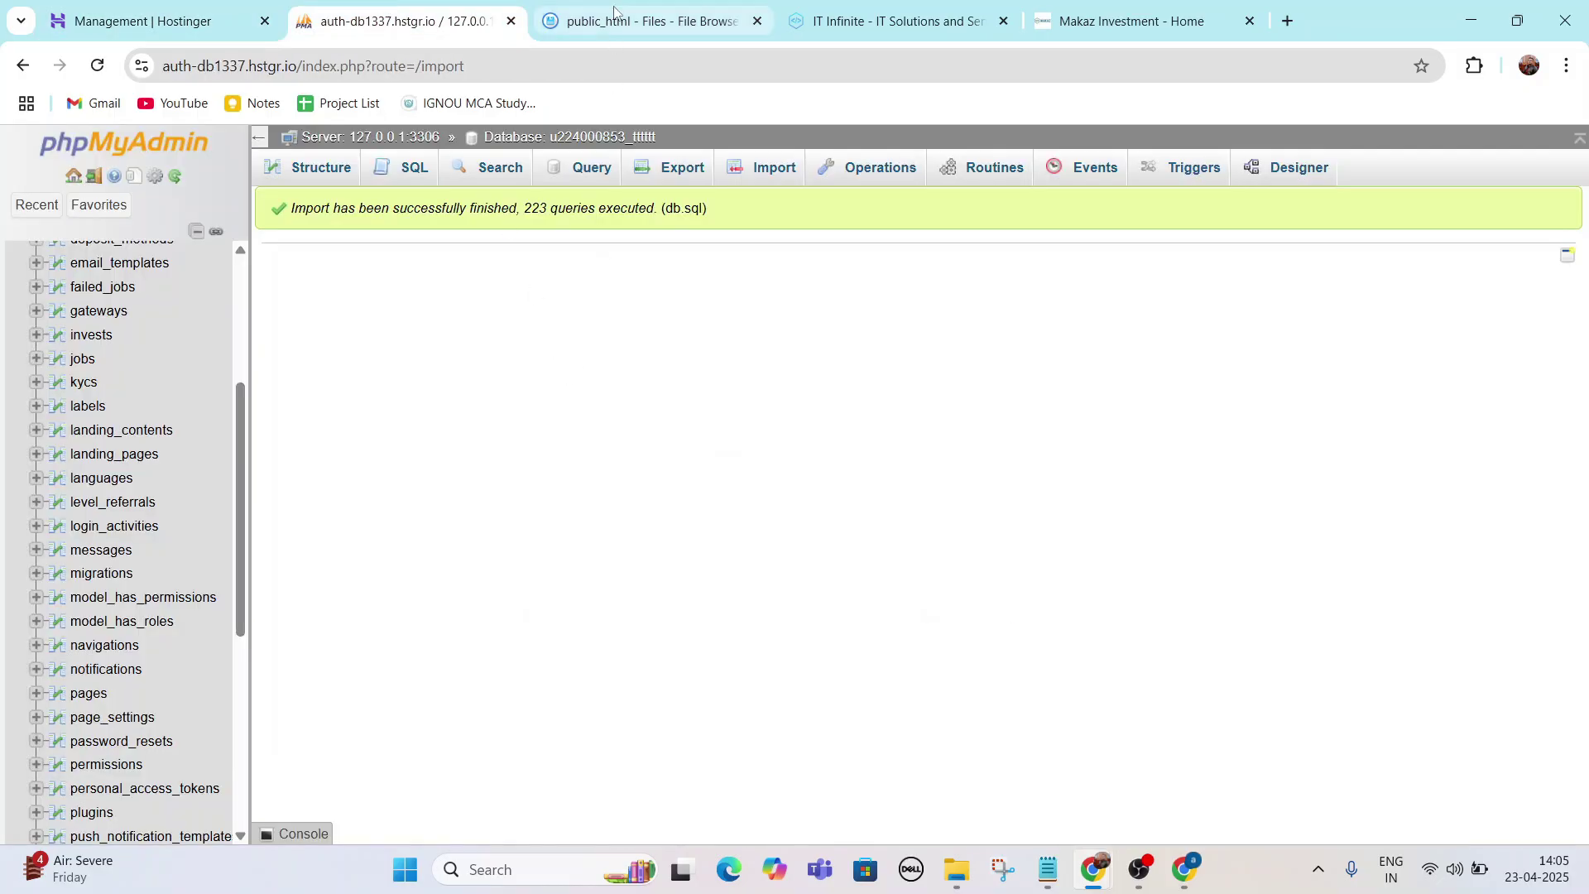
pyautogui.click(614, 33)
pyautogui.scroll(-2, 578, 586)
pyautogui.scroll(-5, 578, 585)
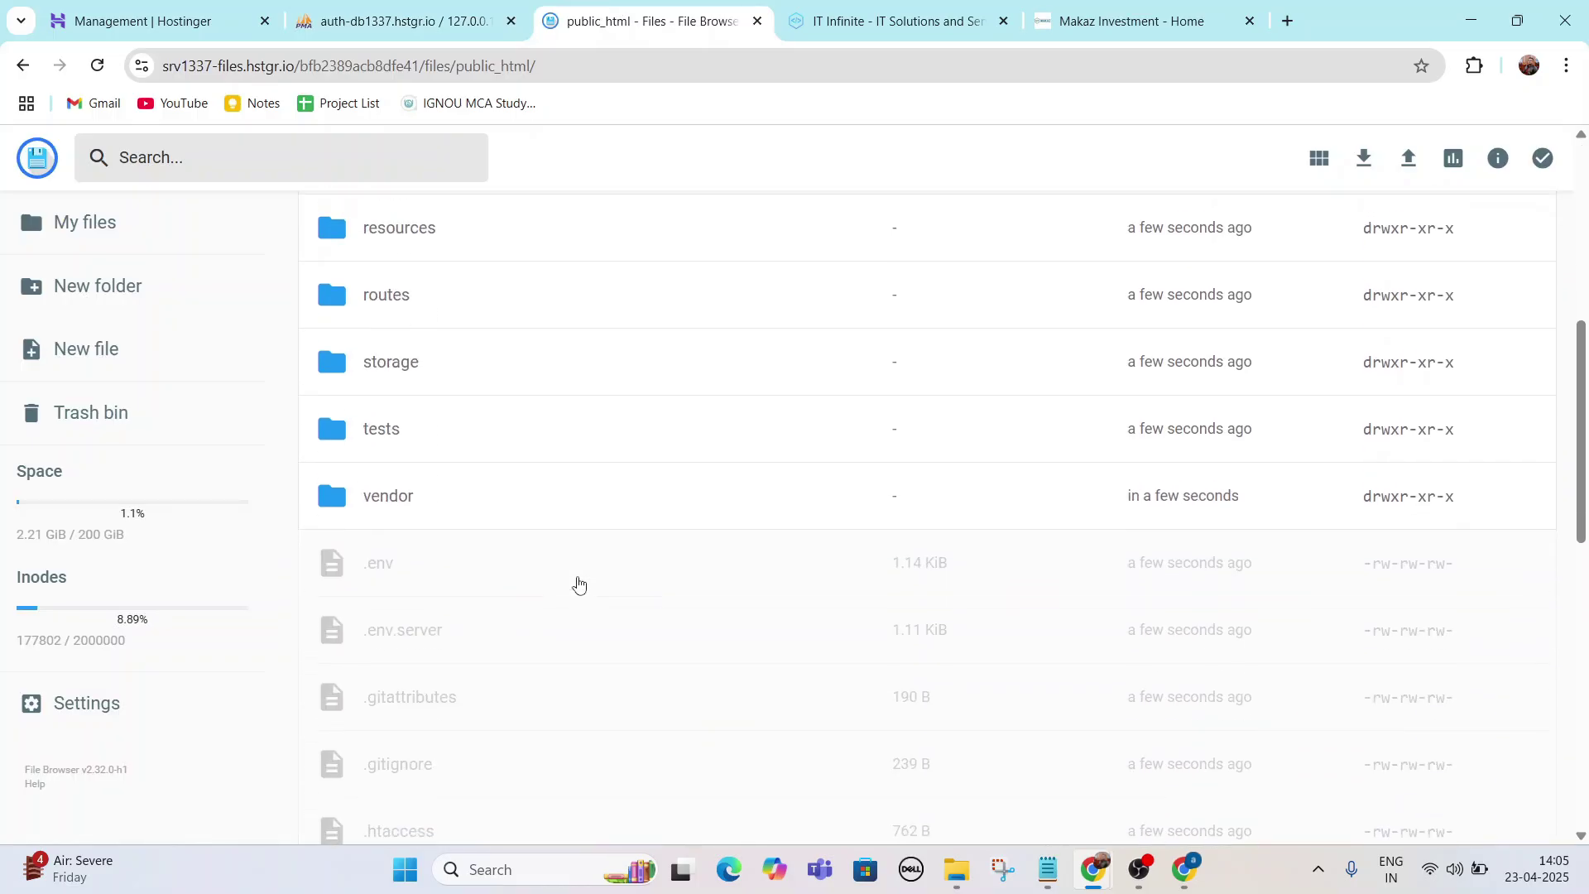
pyautogui.click(406, 565)
pyautogui.rightClick(405, 561)
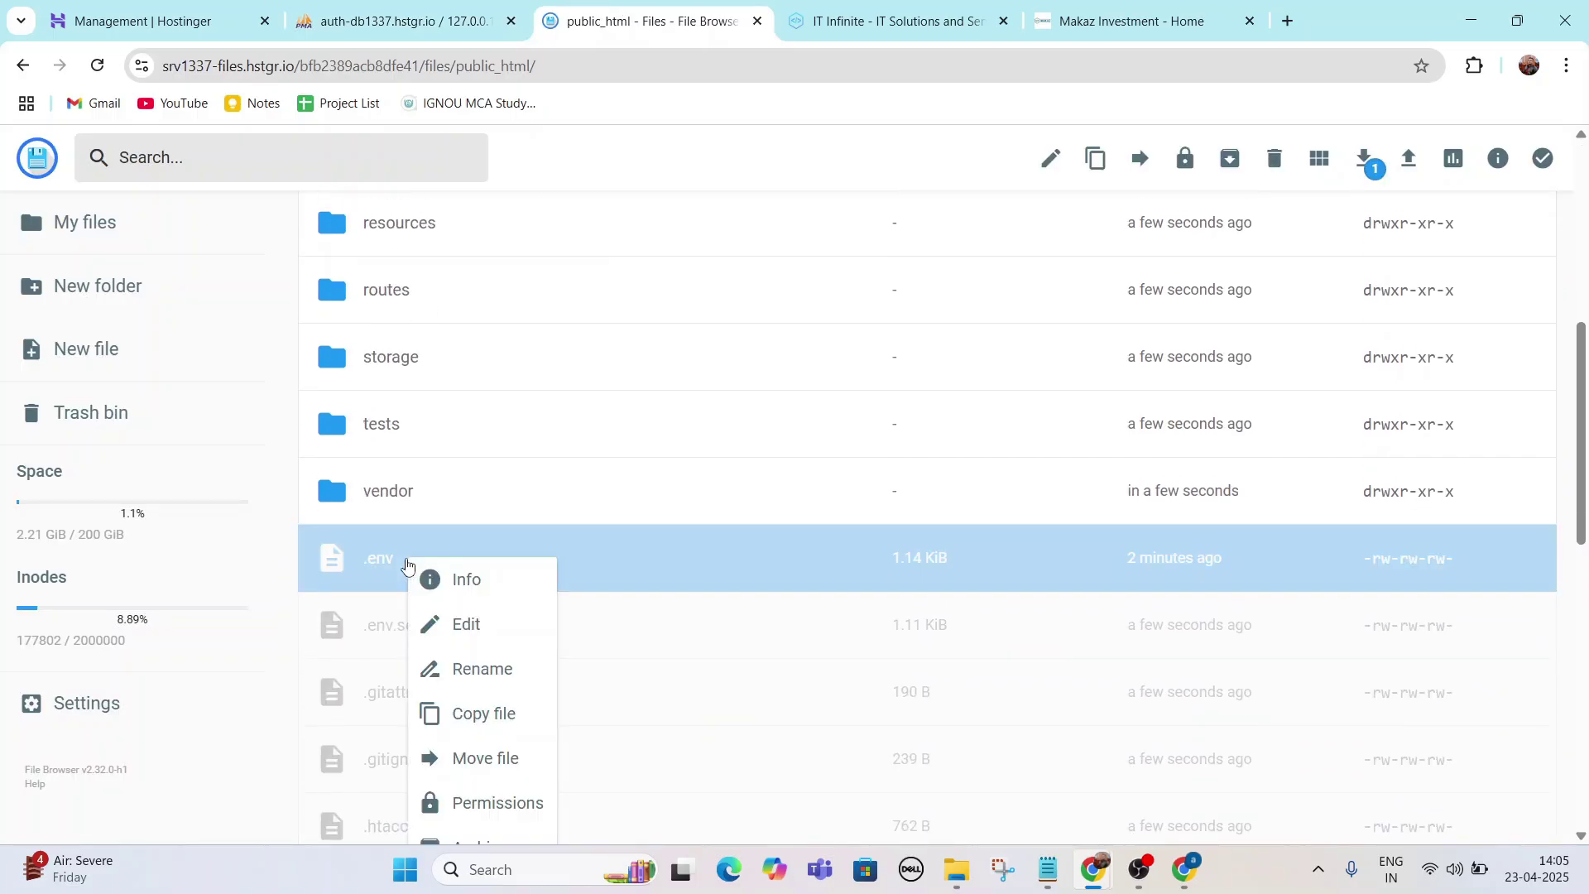
pyautogui.click(466, 627)
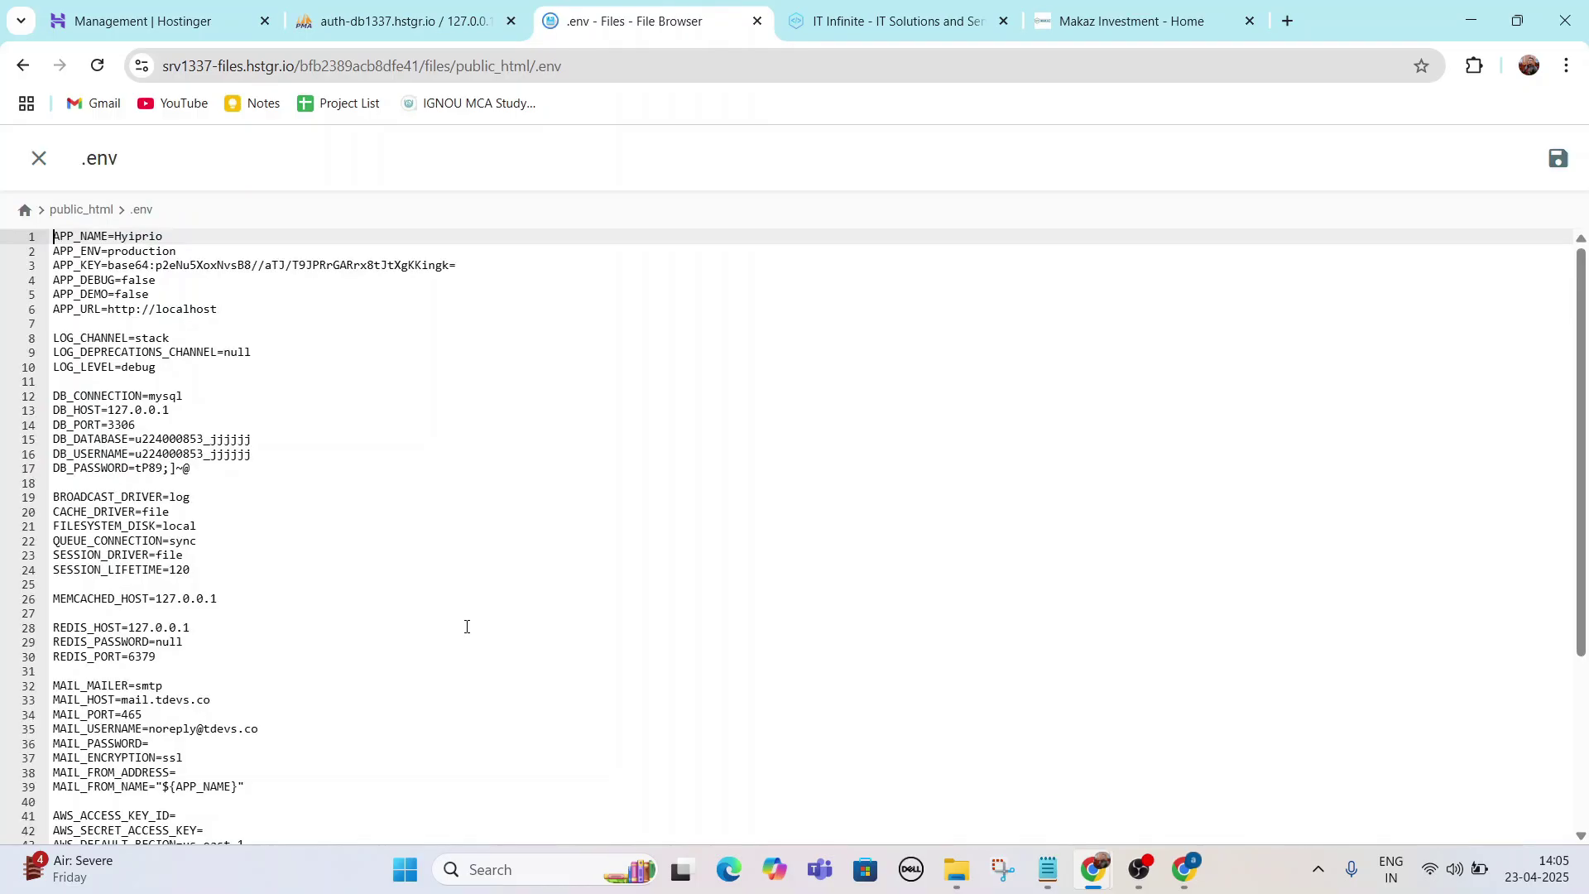
# Find the database settings and select the current DB_DATABASE value.
pyautogui.scroll(-3, 306, 525)
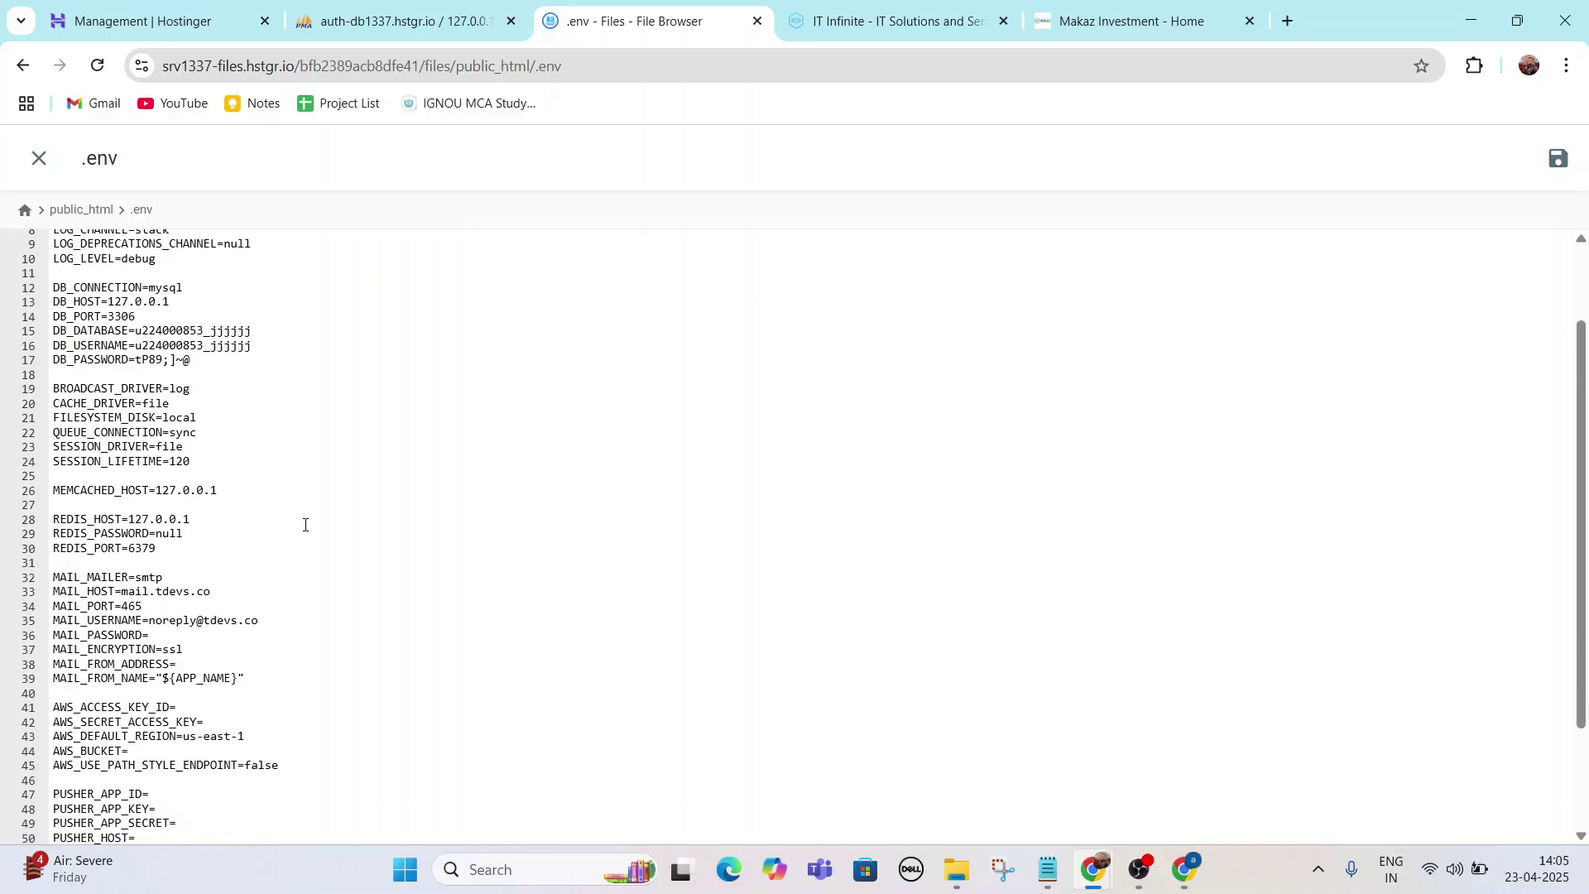
pyautogui.scroll(2, 305, 525)
pyautogui.scroll(1, 246, 470)
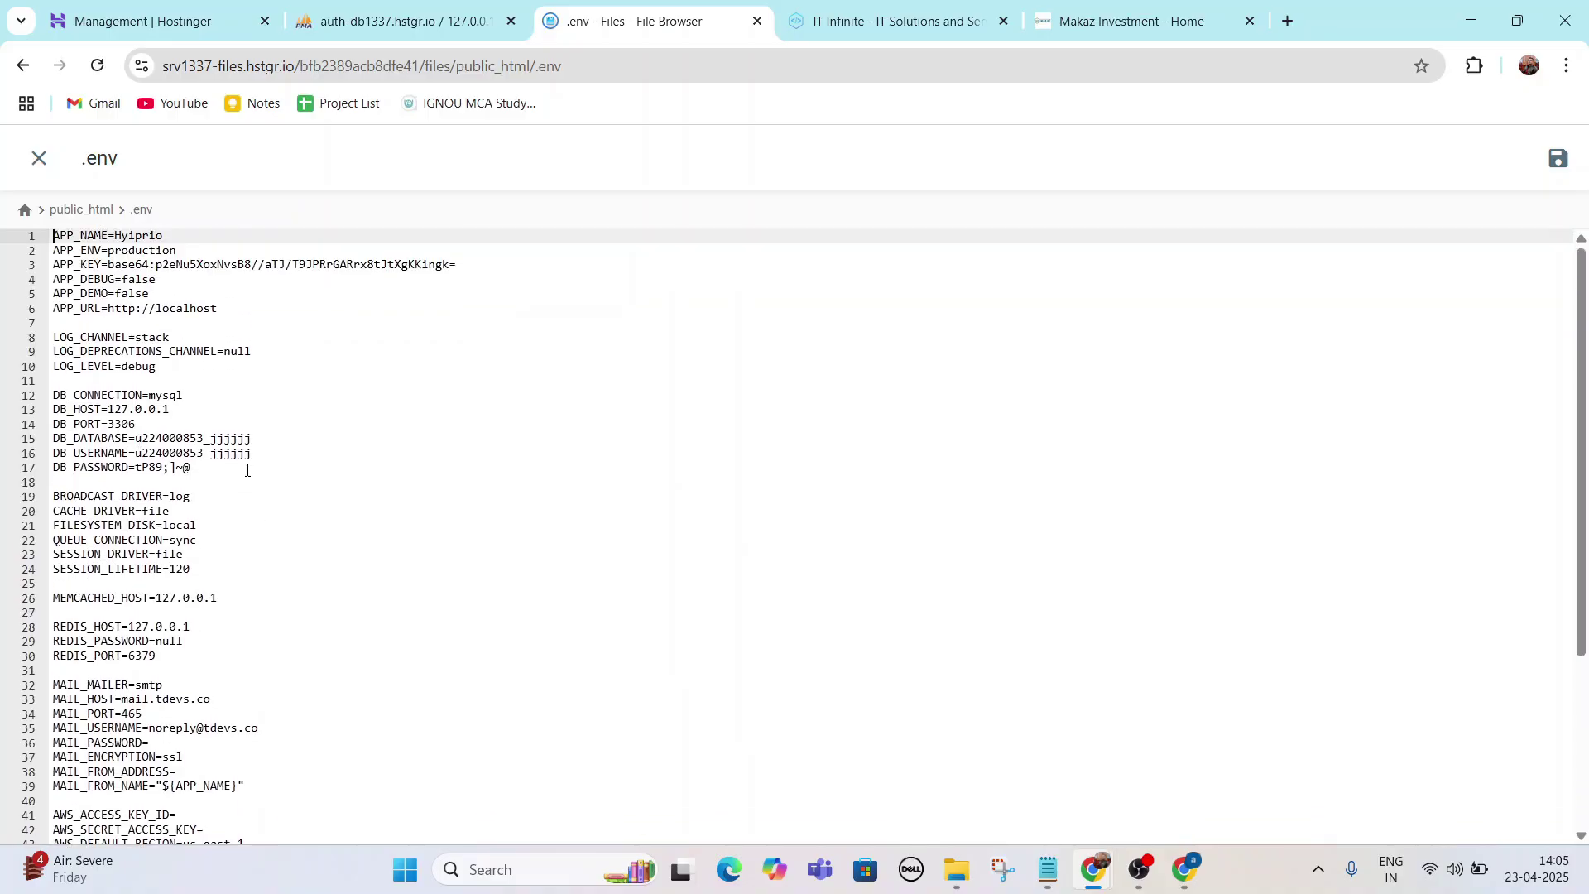
pyautogui.moveTo(137, 440); pyautogui.dragTo(253, 439)
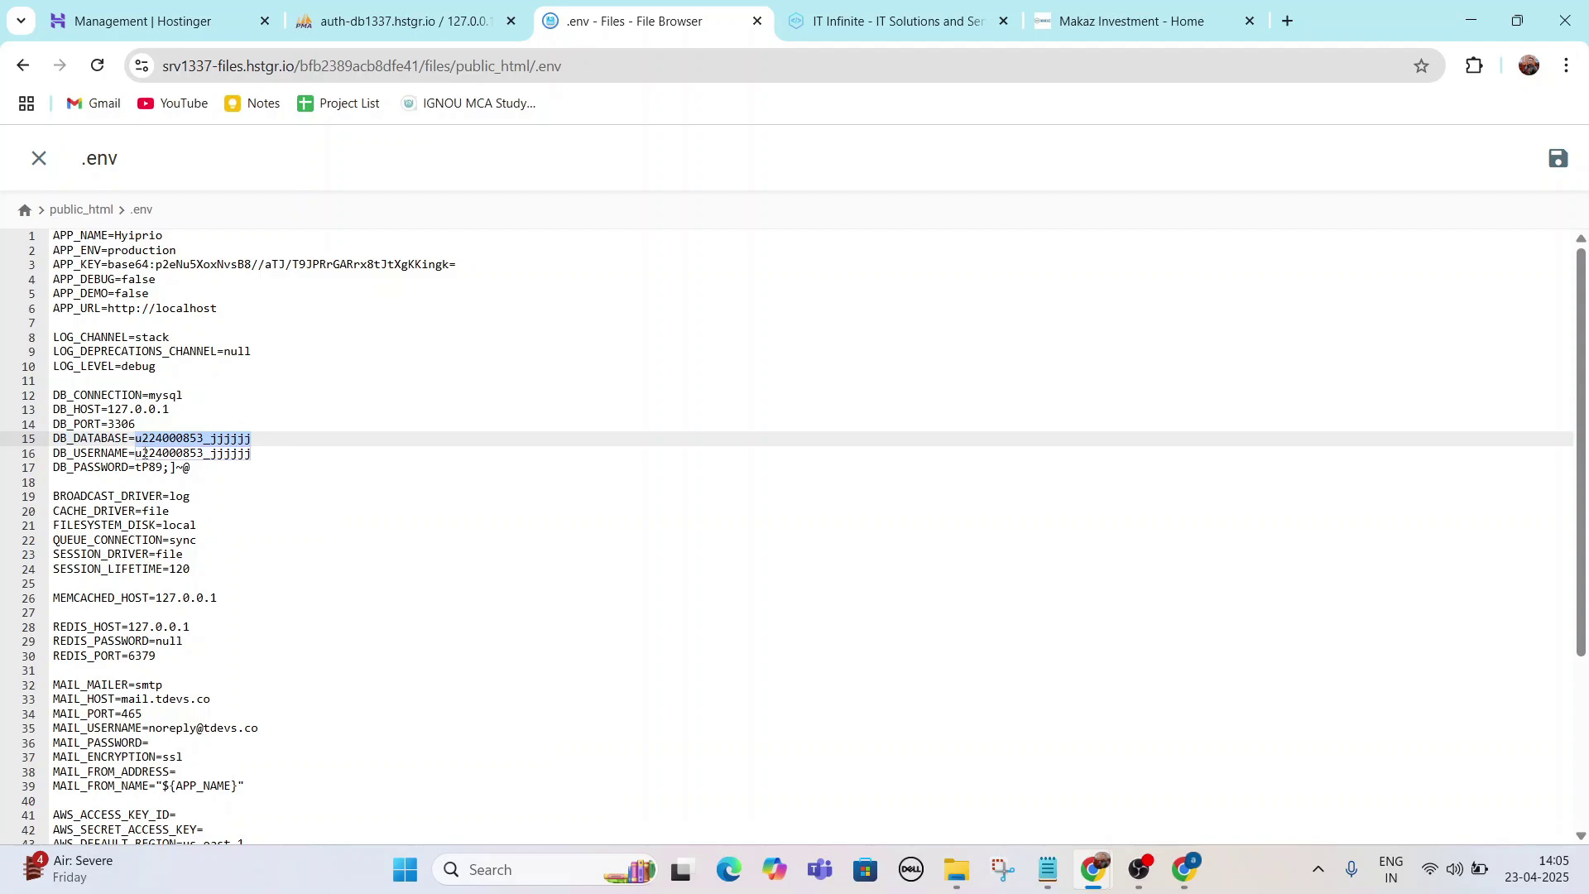
# Copy the new tttttt database name from hPanel and paste it as DB_DATABASE in .env.
pyautogui.click(157, 25)
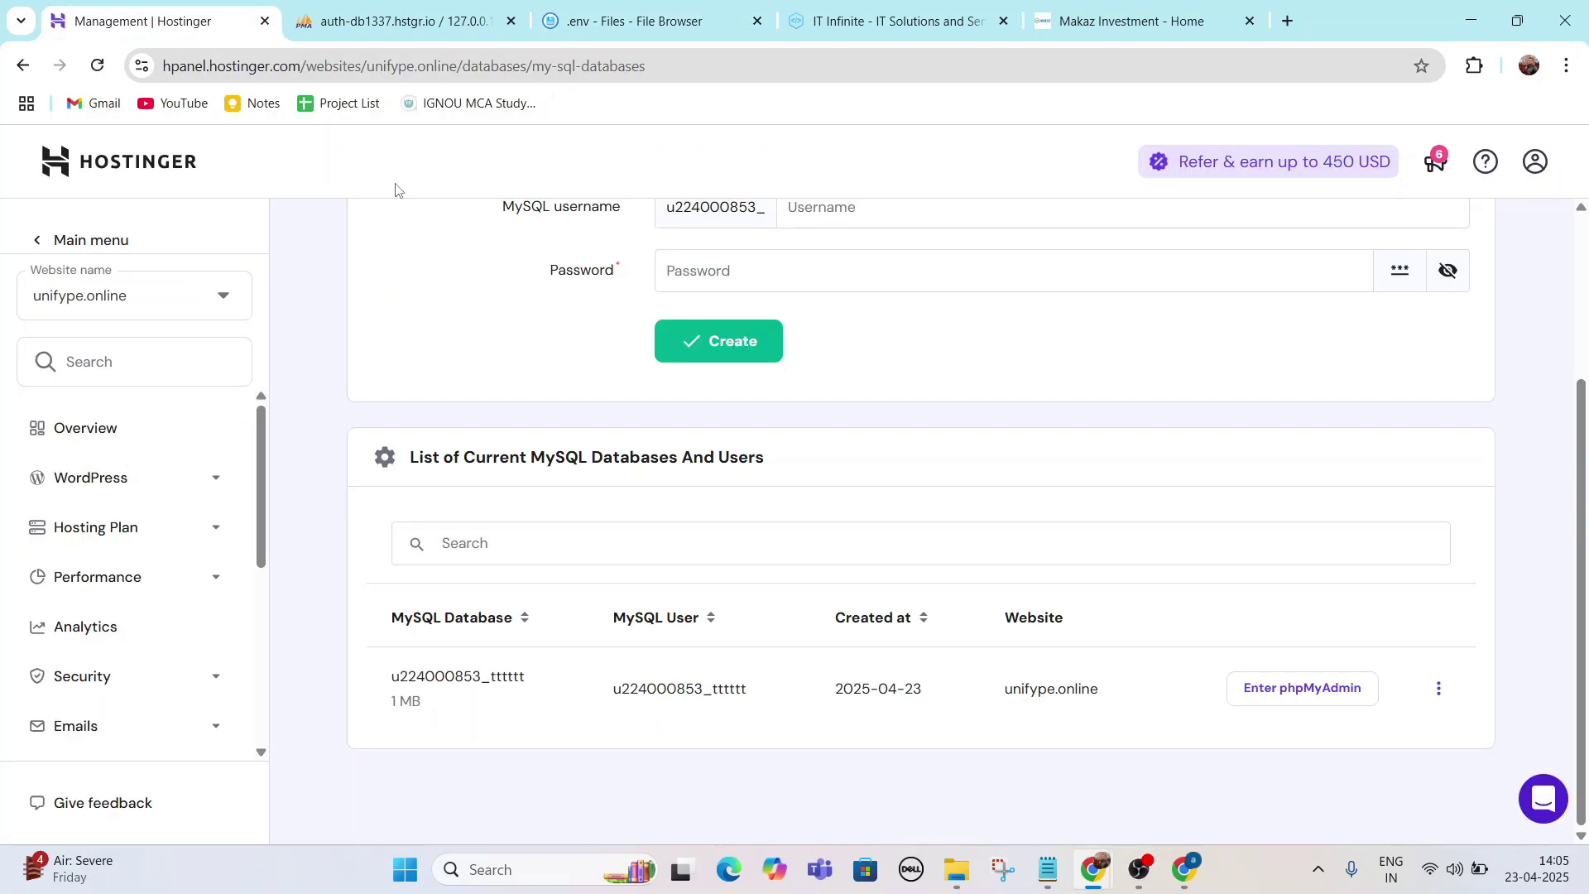
pyautogui.moveTo(566, 680); pyautogui.dragTo(394, 673)
pyautogui.hotkey('ctrl', 'c')
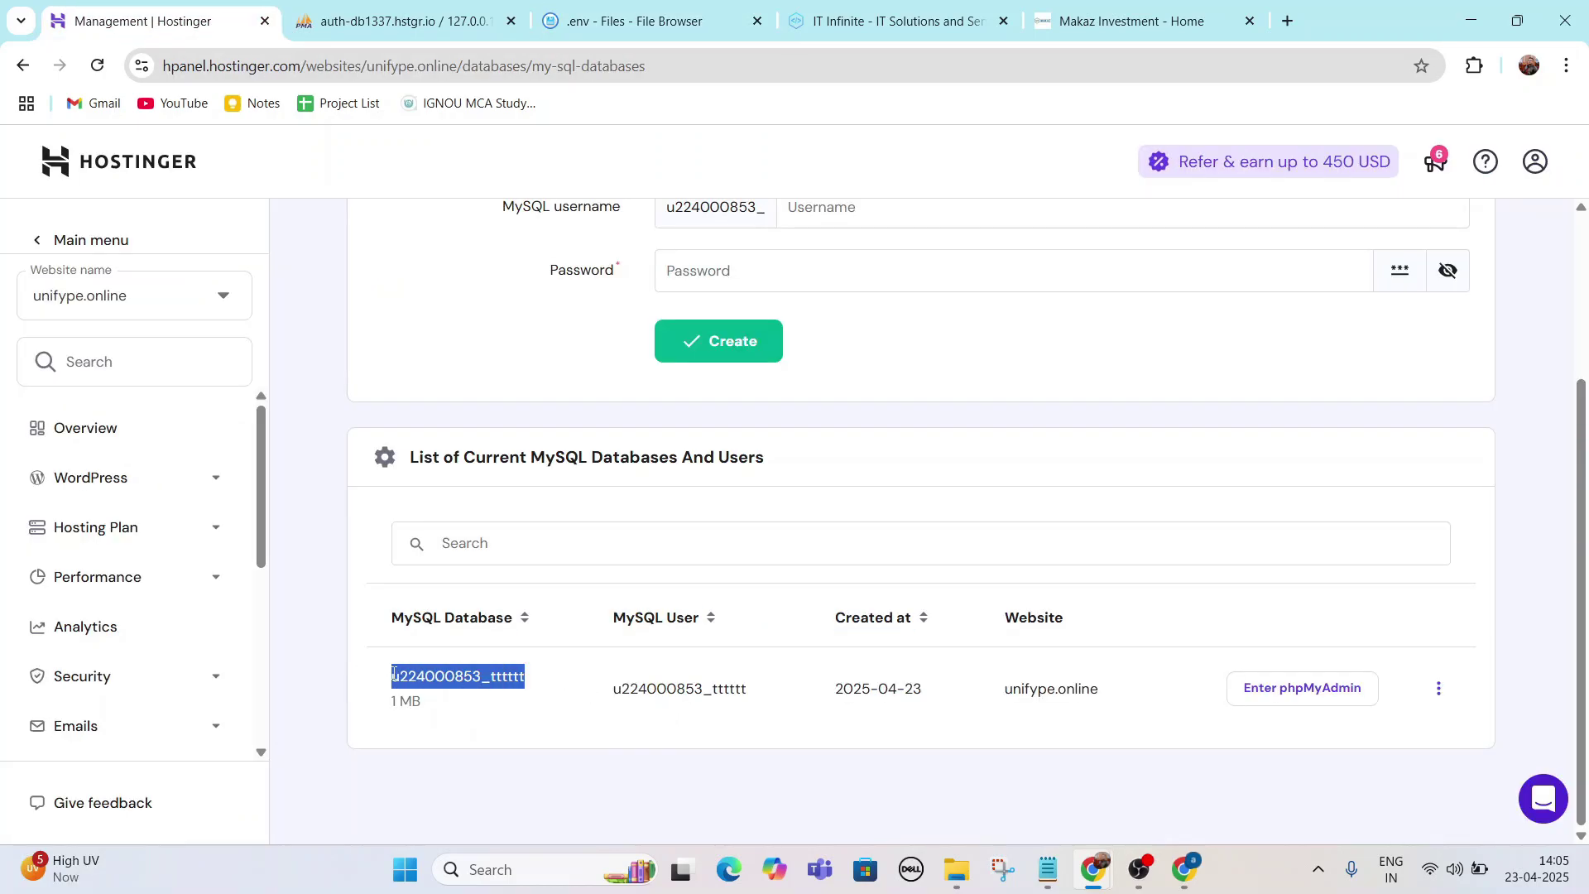
pyautogui.hotkey('alt', 'Tab')
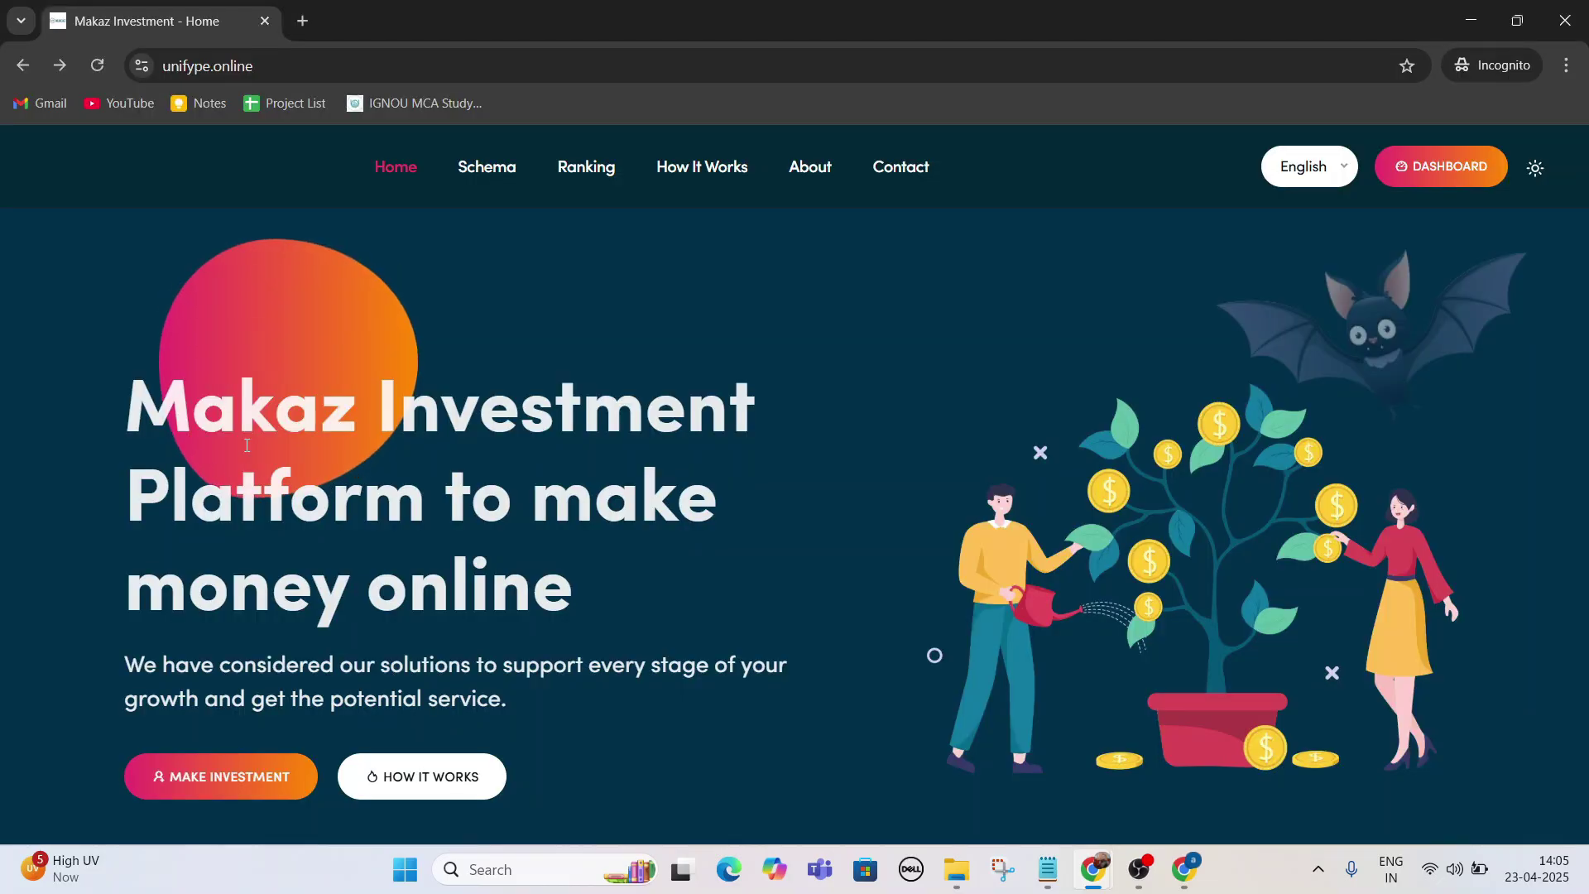
pyautogui.hotkey('alt', 'Tab')
pyautogui.click(355, 21)
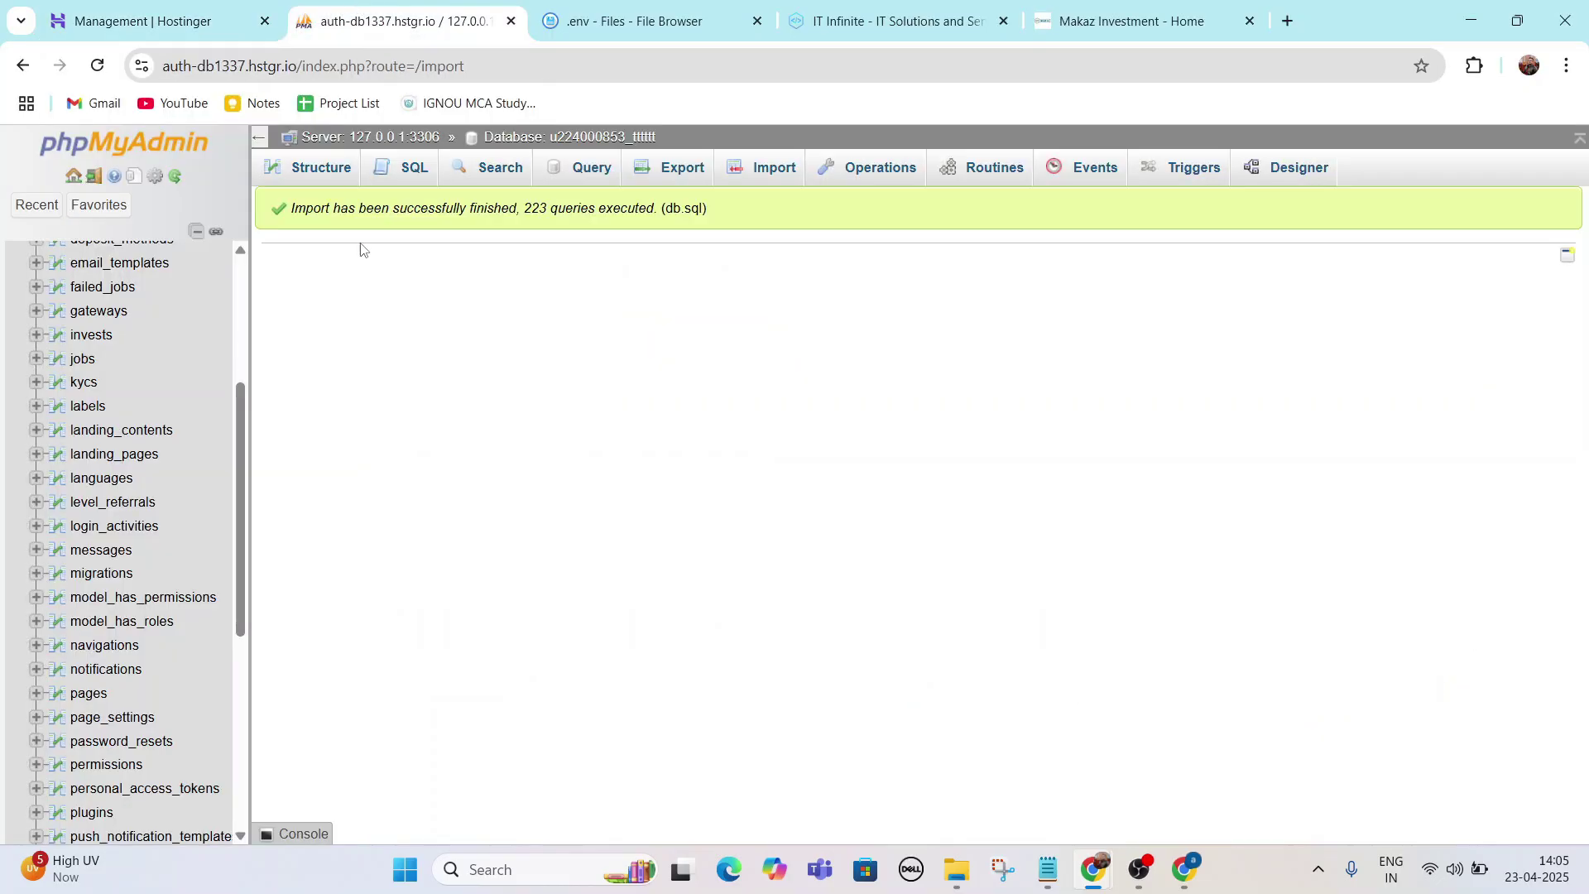
pyautogui.click(583, 12)
pyautogui.hotkey('ctrl', 'v')
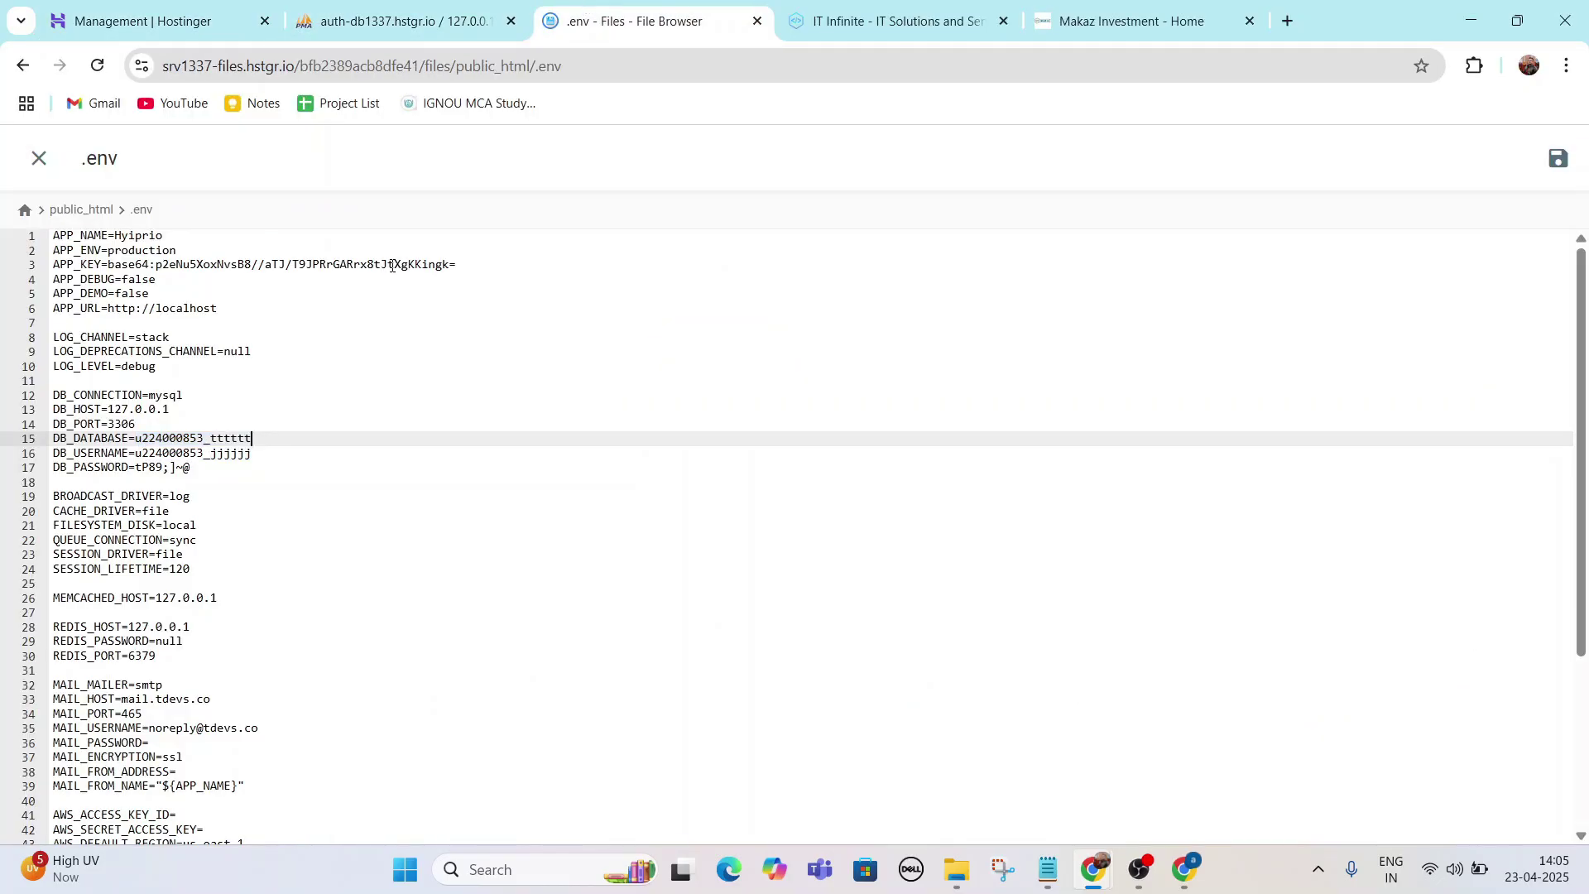
# Paste the database name as DB_USERNAME, enter the new database password, and save .env.
pyautogui.moveTo(138, 450)
pyautogui.mouseDown()
pyautogui.moveTo(261, 456)
pyautogui.moveTo(129, 469)
pyautogui.mouseUp()
pyautogui.hotkey('ctrl', 'v')
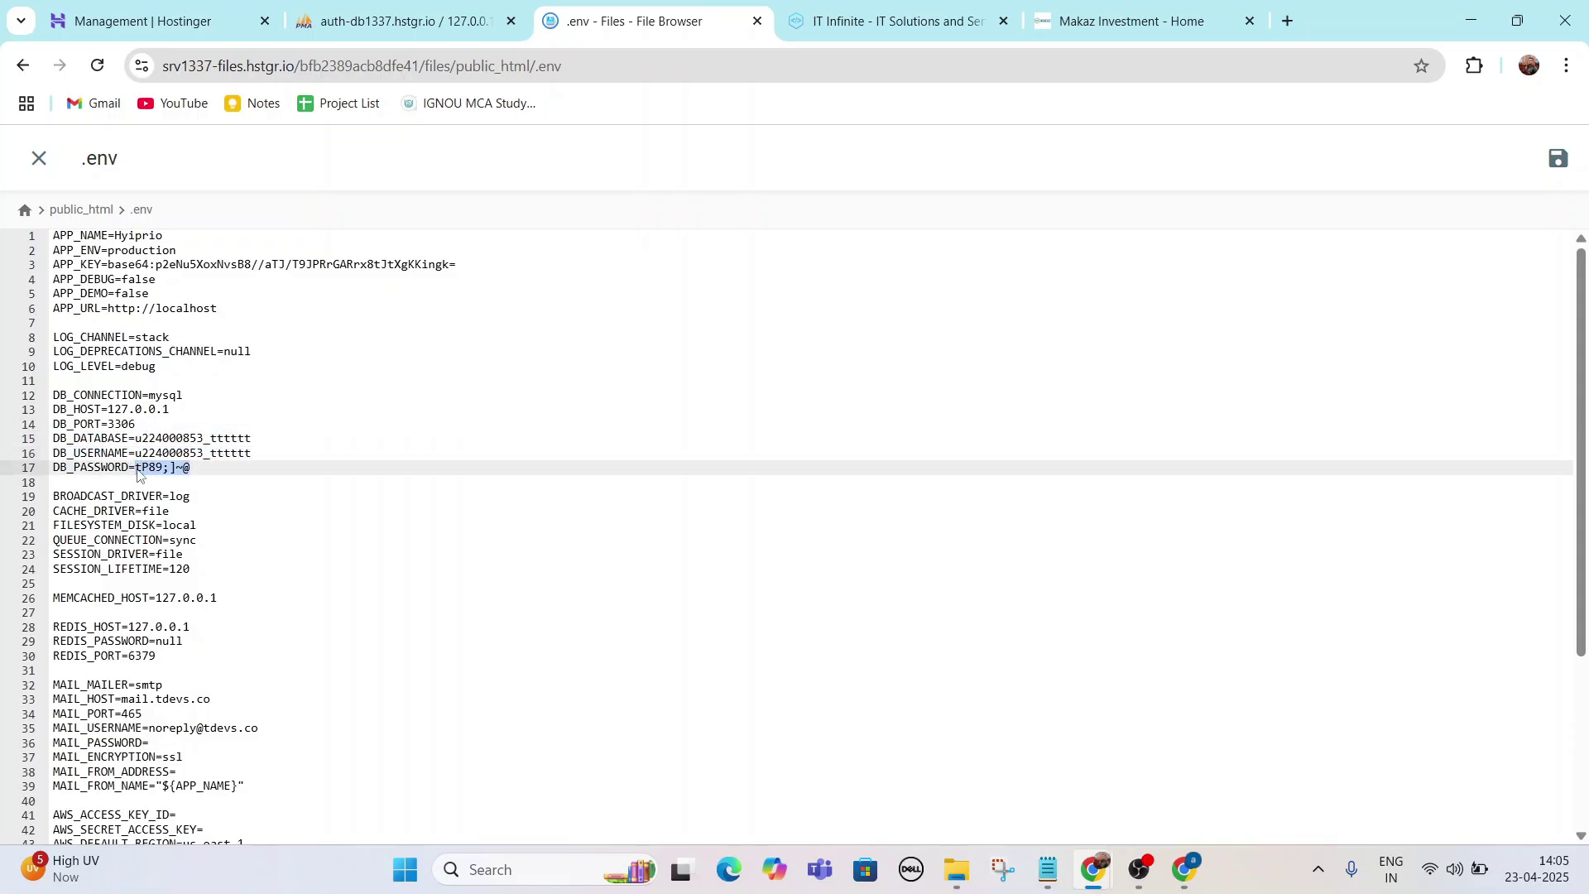
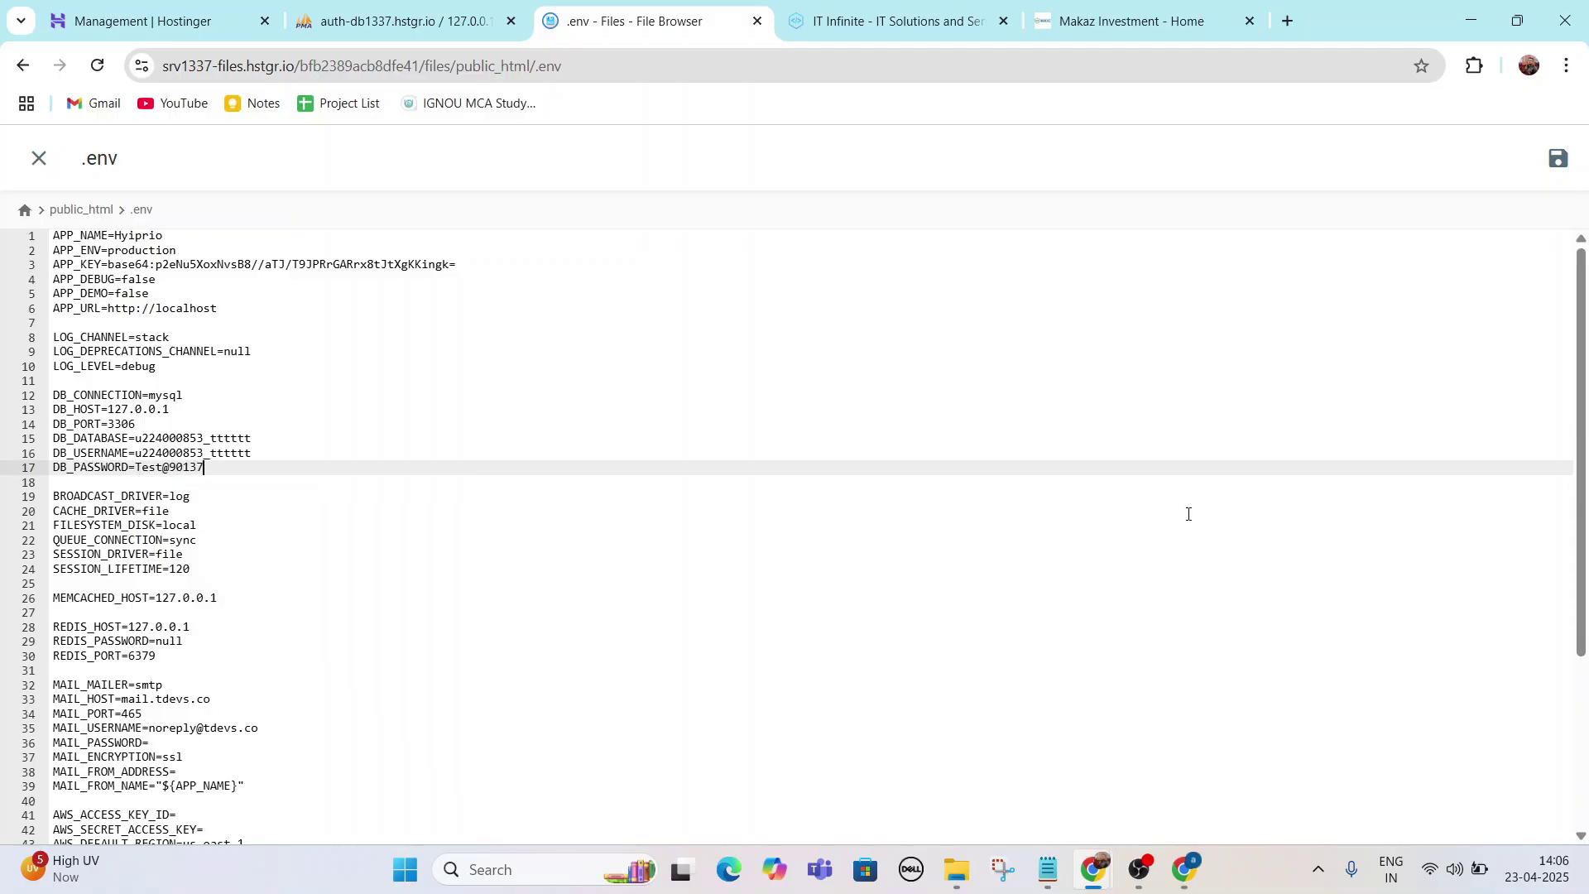
pyautogui.click(1553, 159)
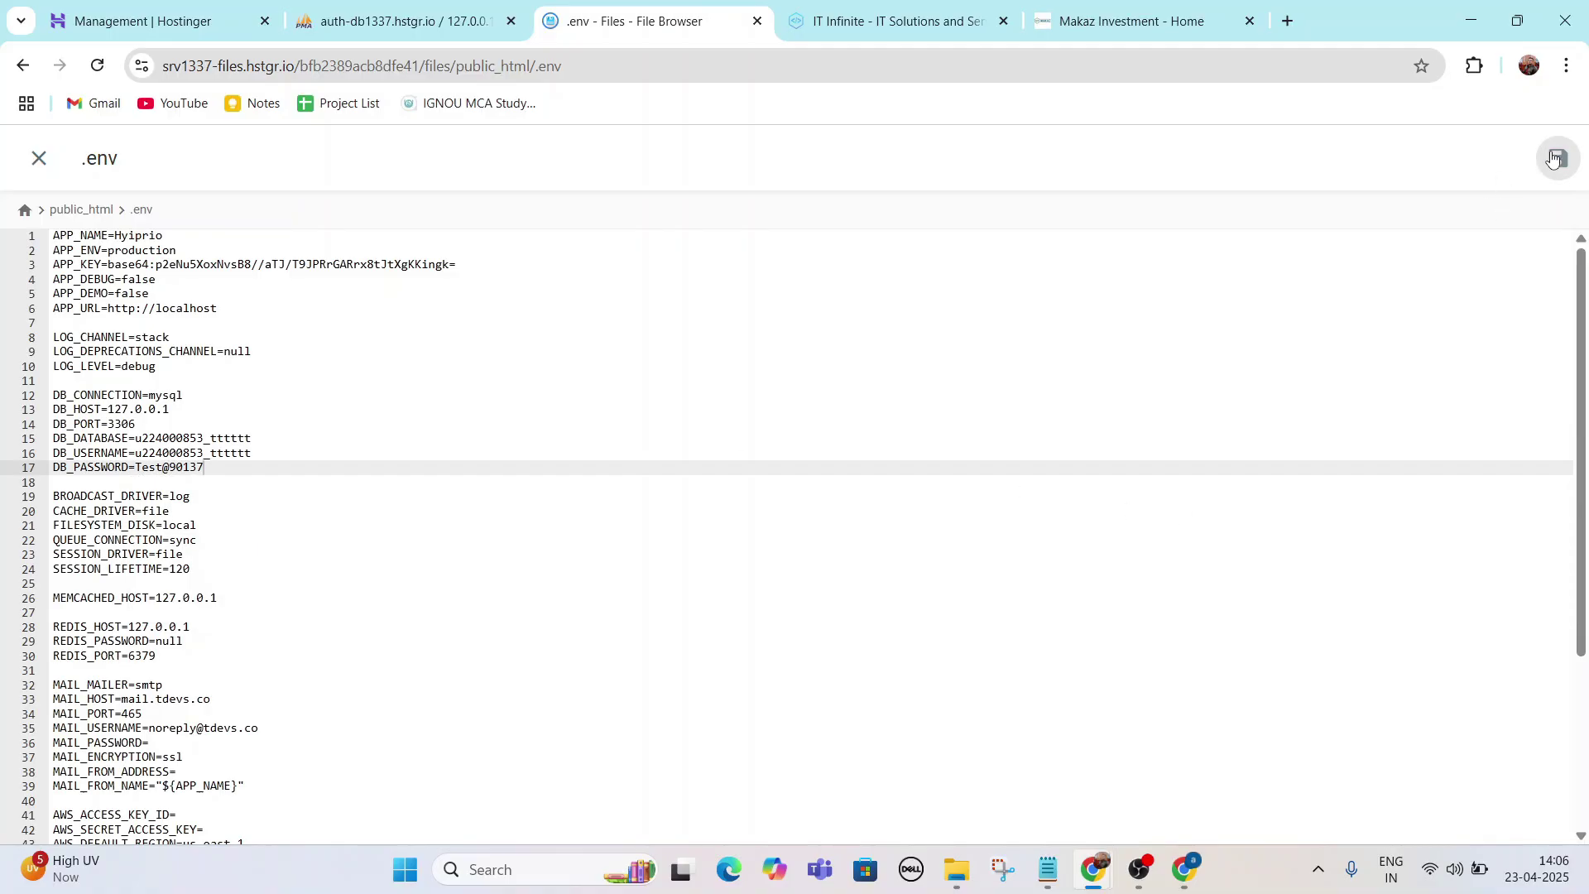
pyautogui.hotkey('alt', 'Tab')
pyautogui.hotkey('alt', 'Tab')
pyautogui.hotkey('alt', 'Tab')
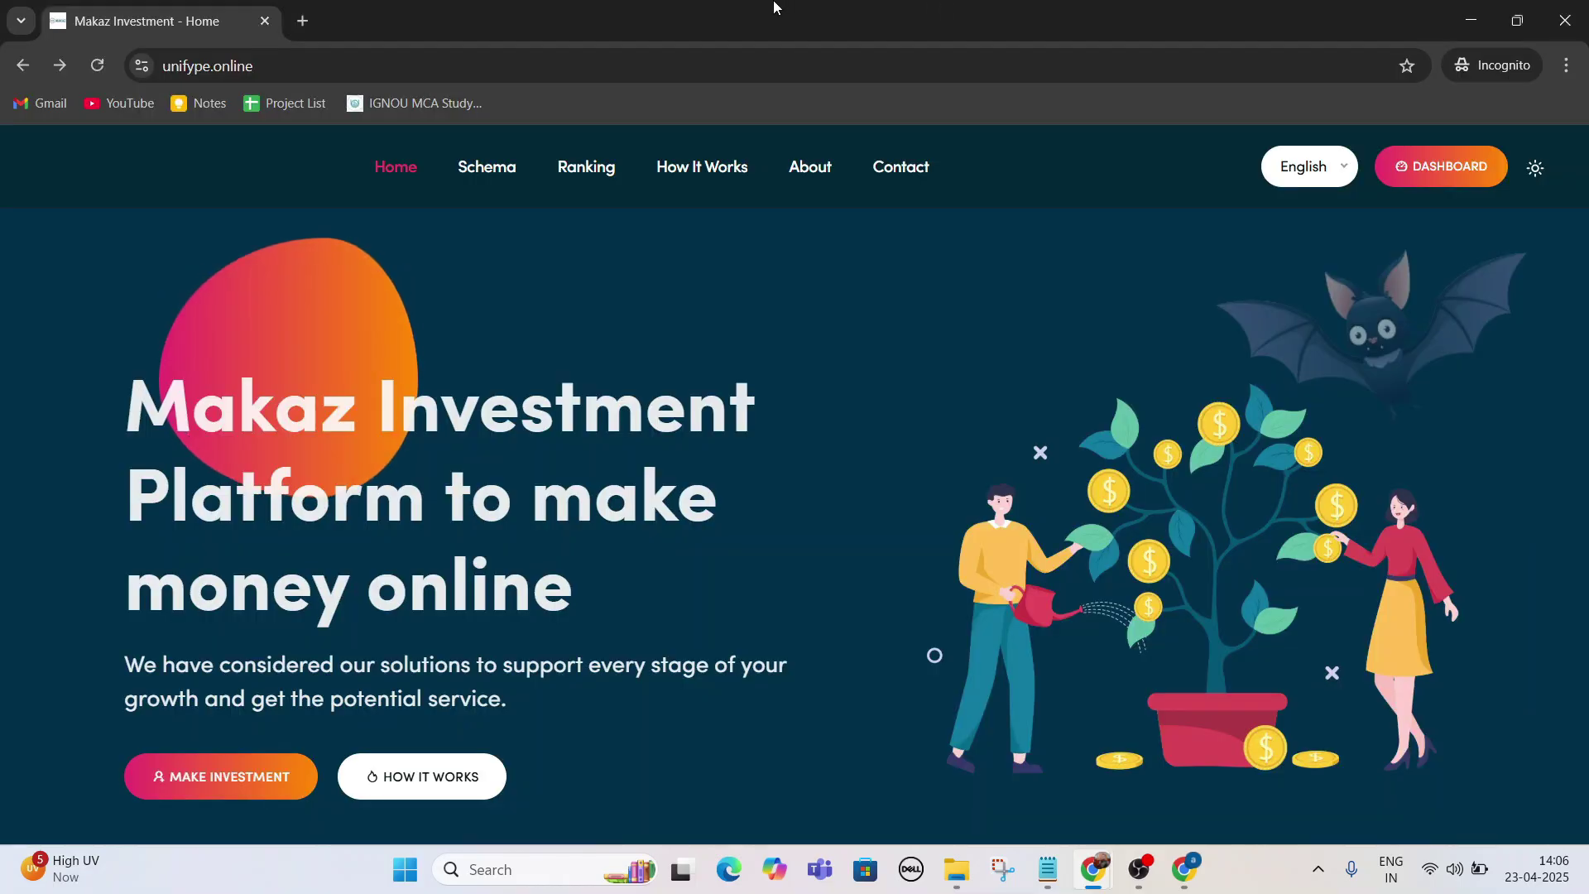
# Reload unifype.online and log into the account with the saved test email and its password.
pyautogui.click(635, 67)
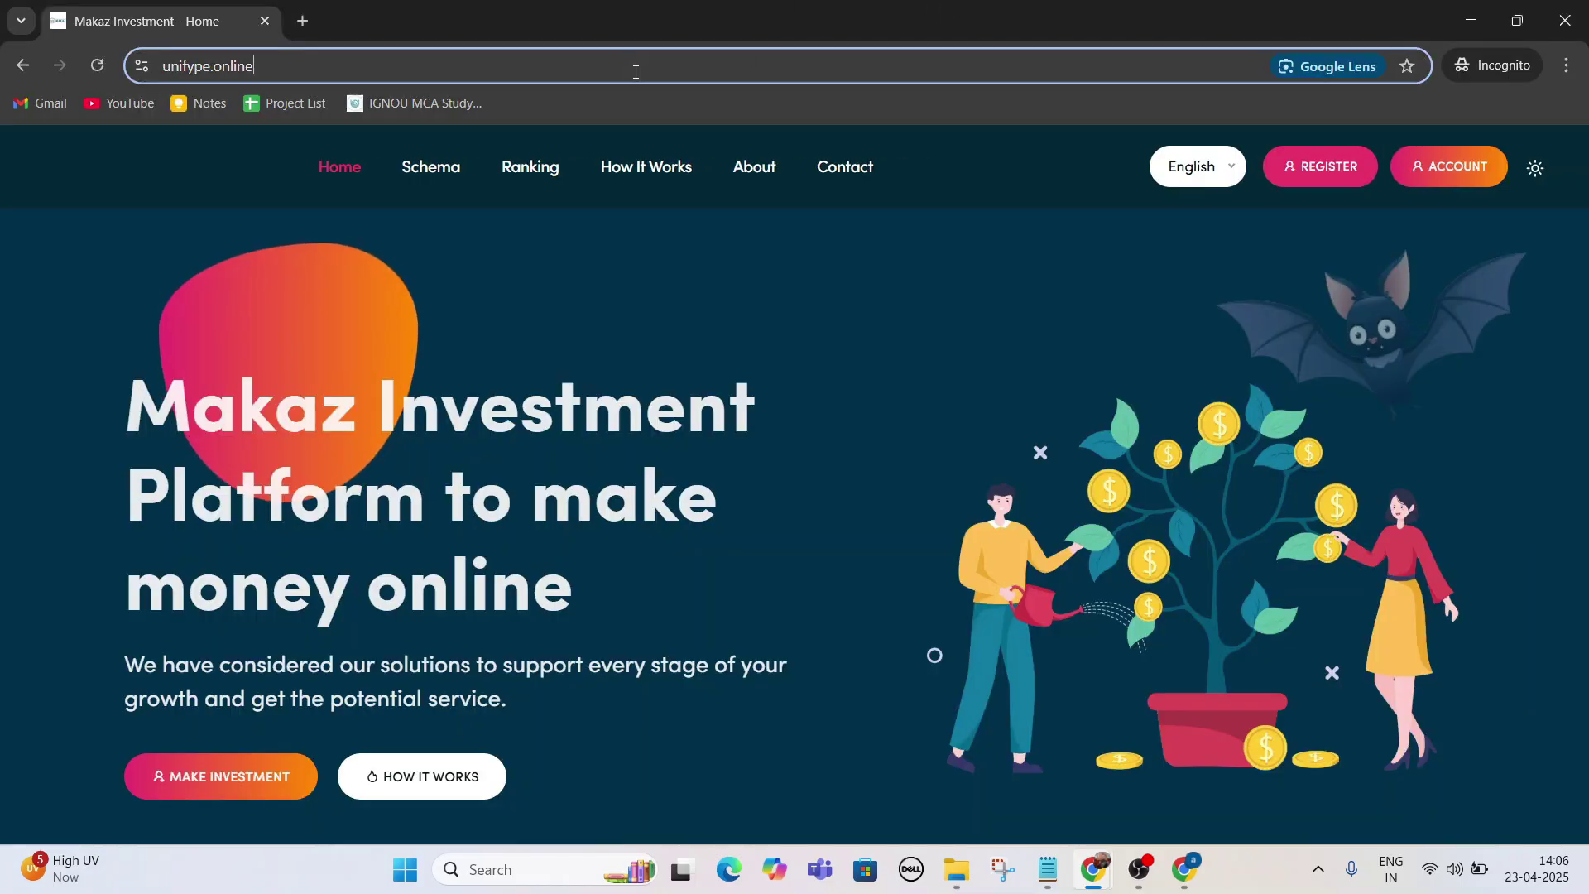
pyautogui.press('Return')
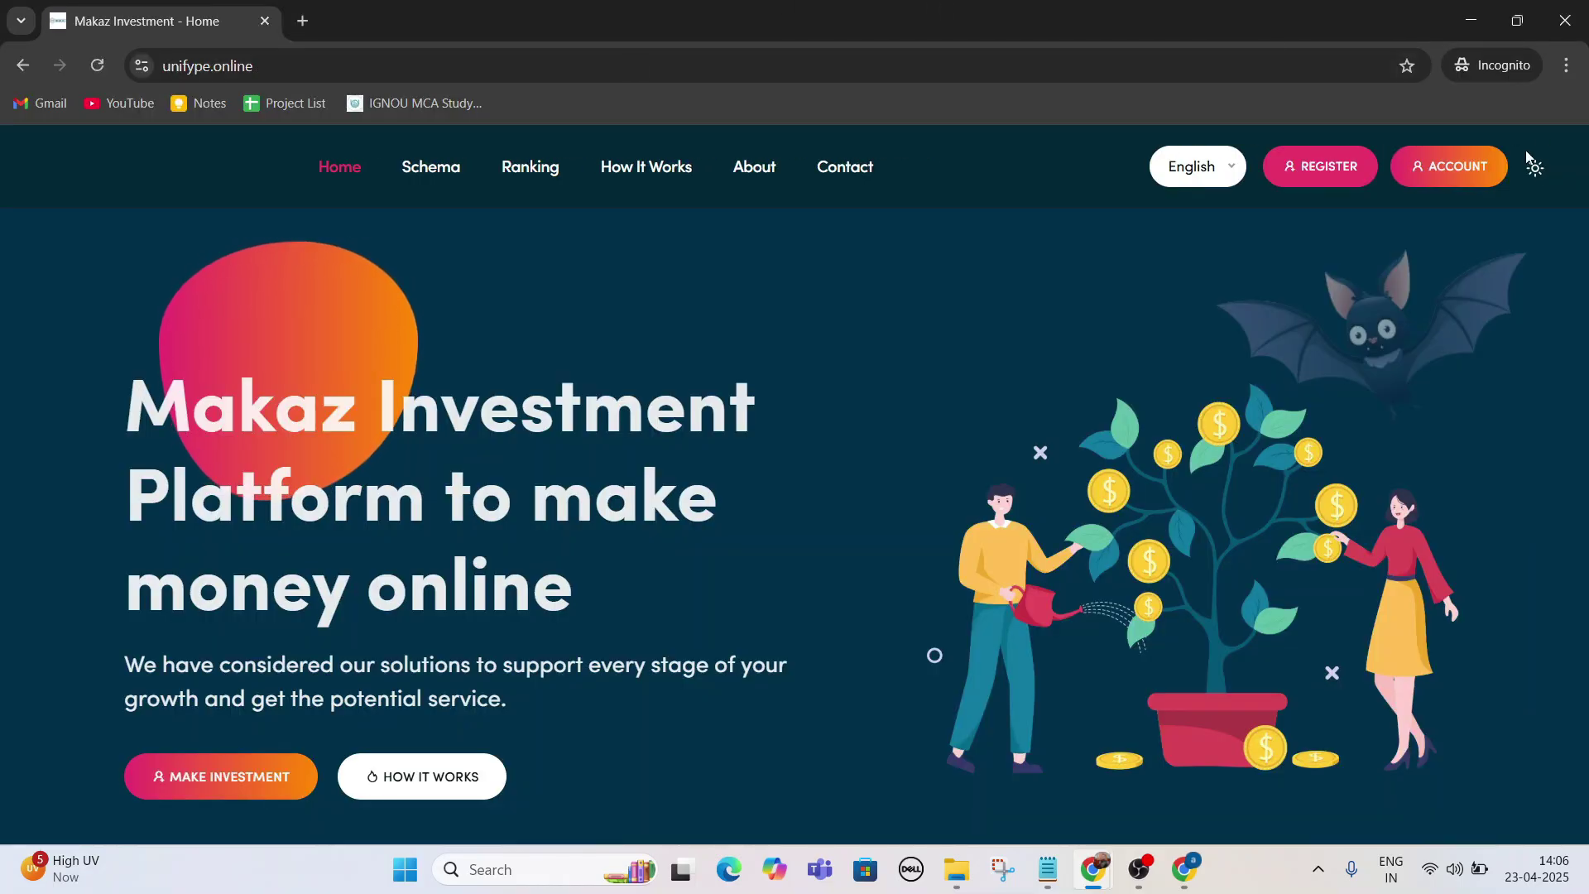
pyautogui.click(1449, 166)
pyautogui.click(696, 536)
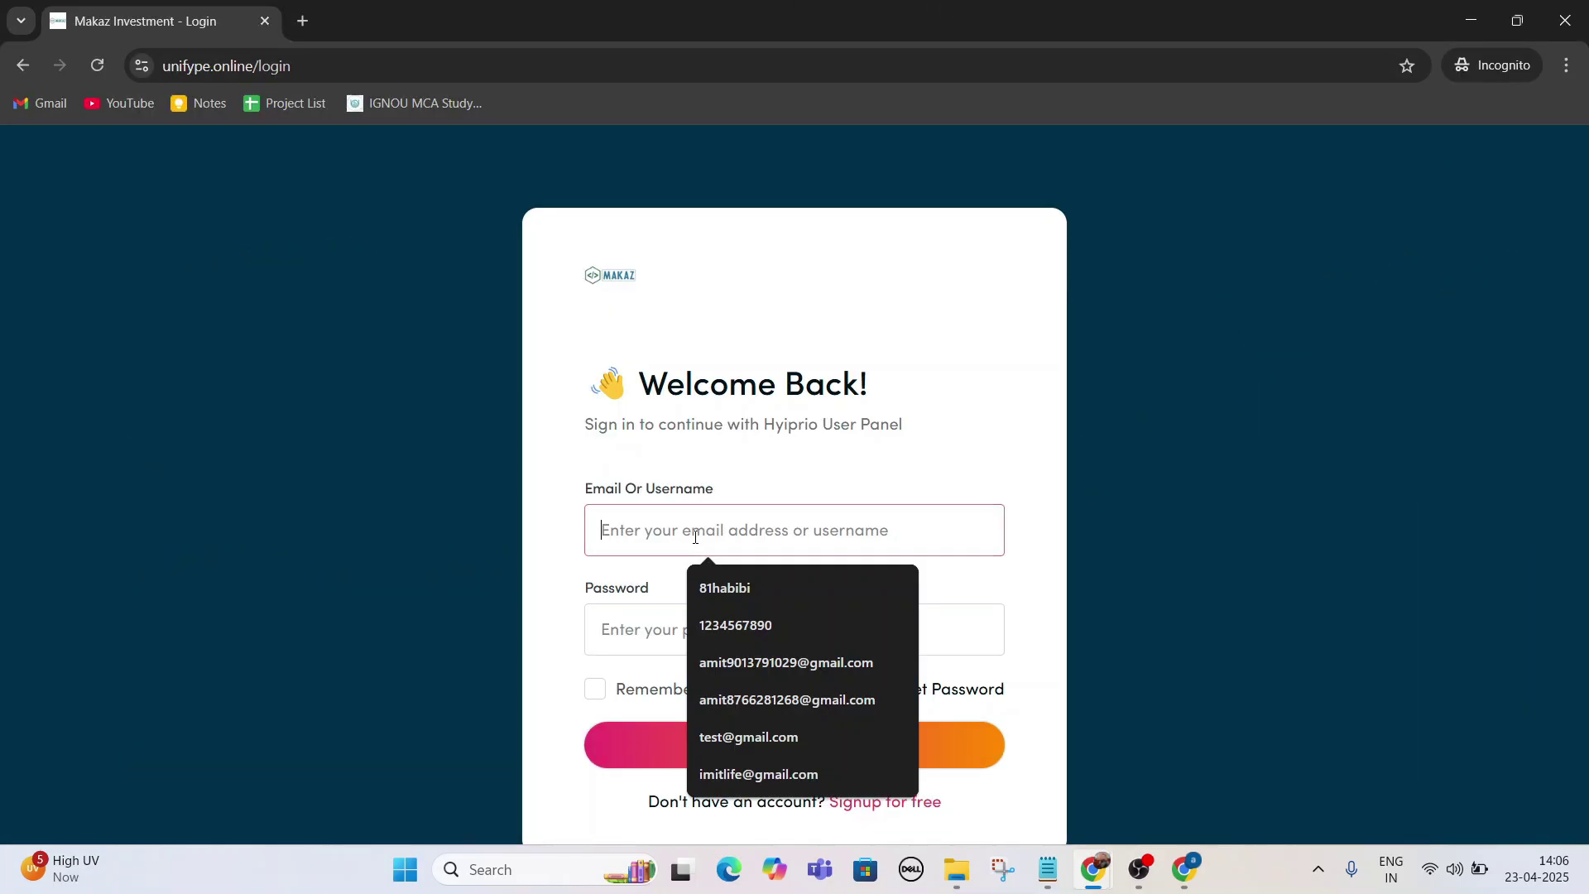
pyautogui.write('tes')
pyautogui.click(739, 590)
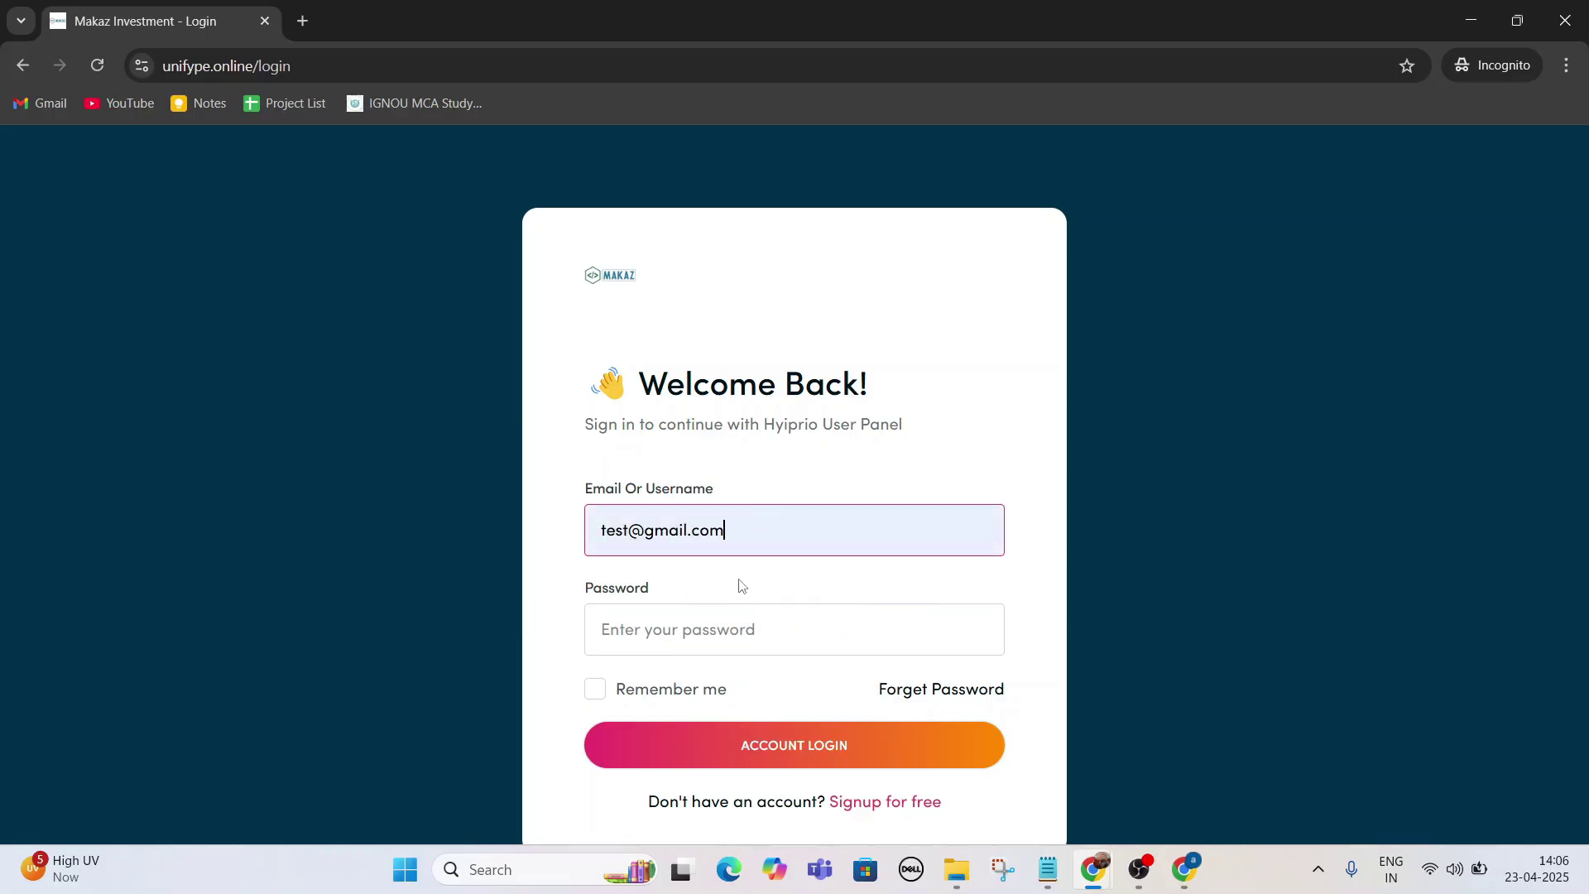
pyautogui.click(693, 612)
pyautogui.write('1')
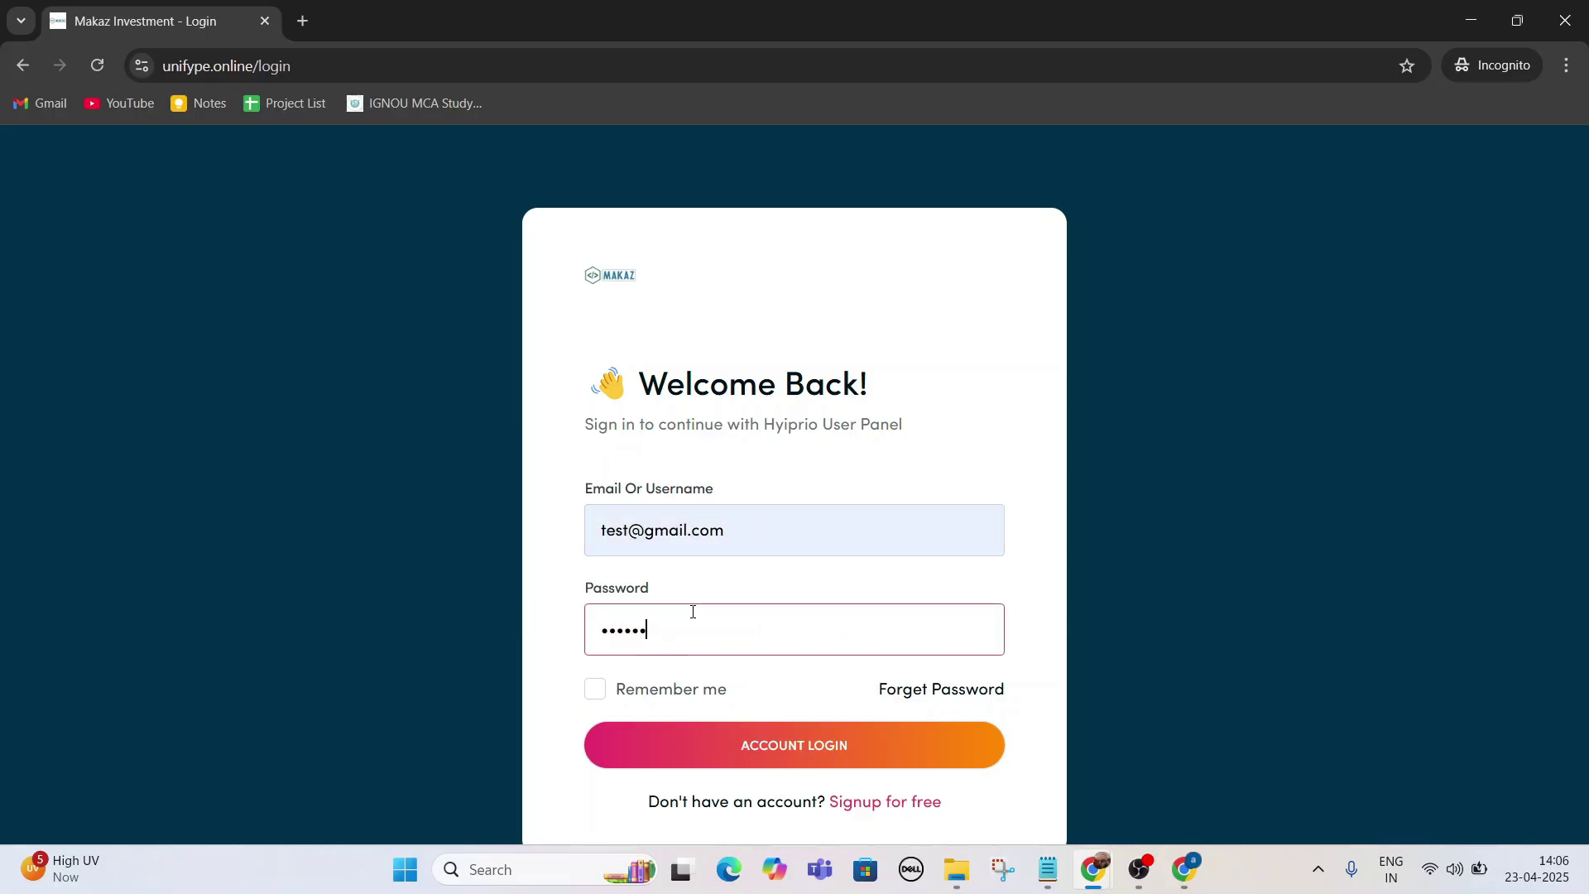
pyautogui.click(769, 744)
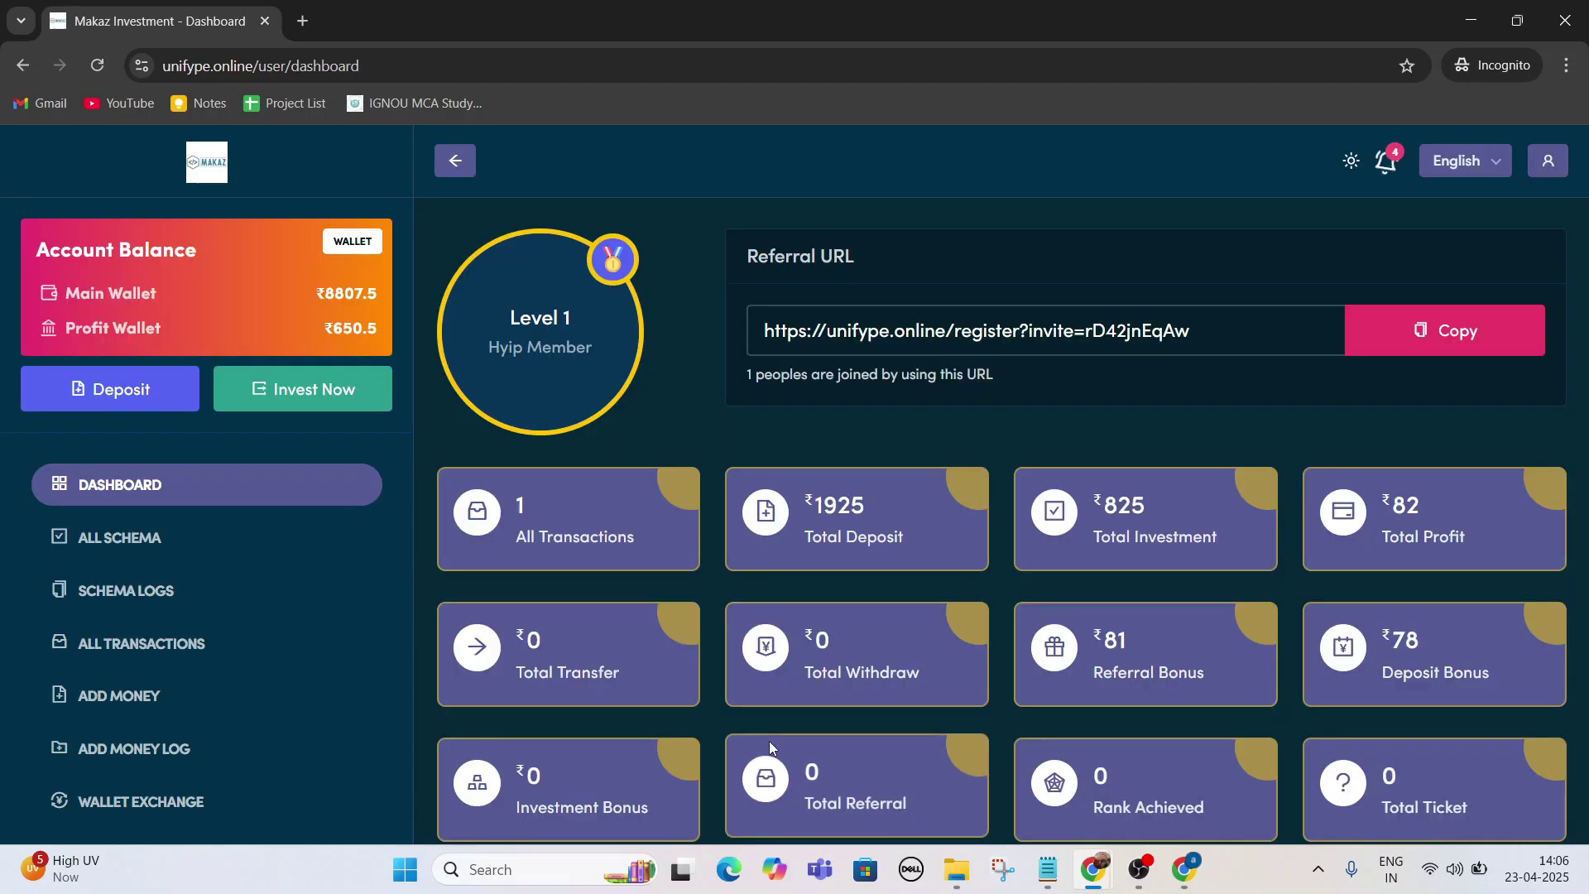
# Scroll the dashboard to check 14 transactions, ₹15400 total deposit and ₹6600 invested.
pyautogui.scroll(-10, 702, 641)
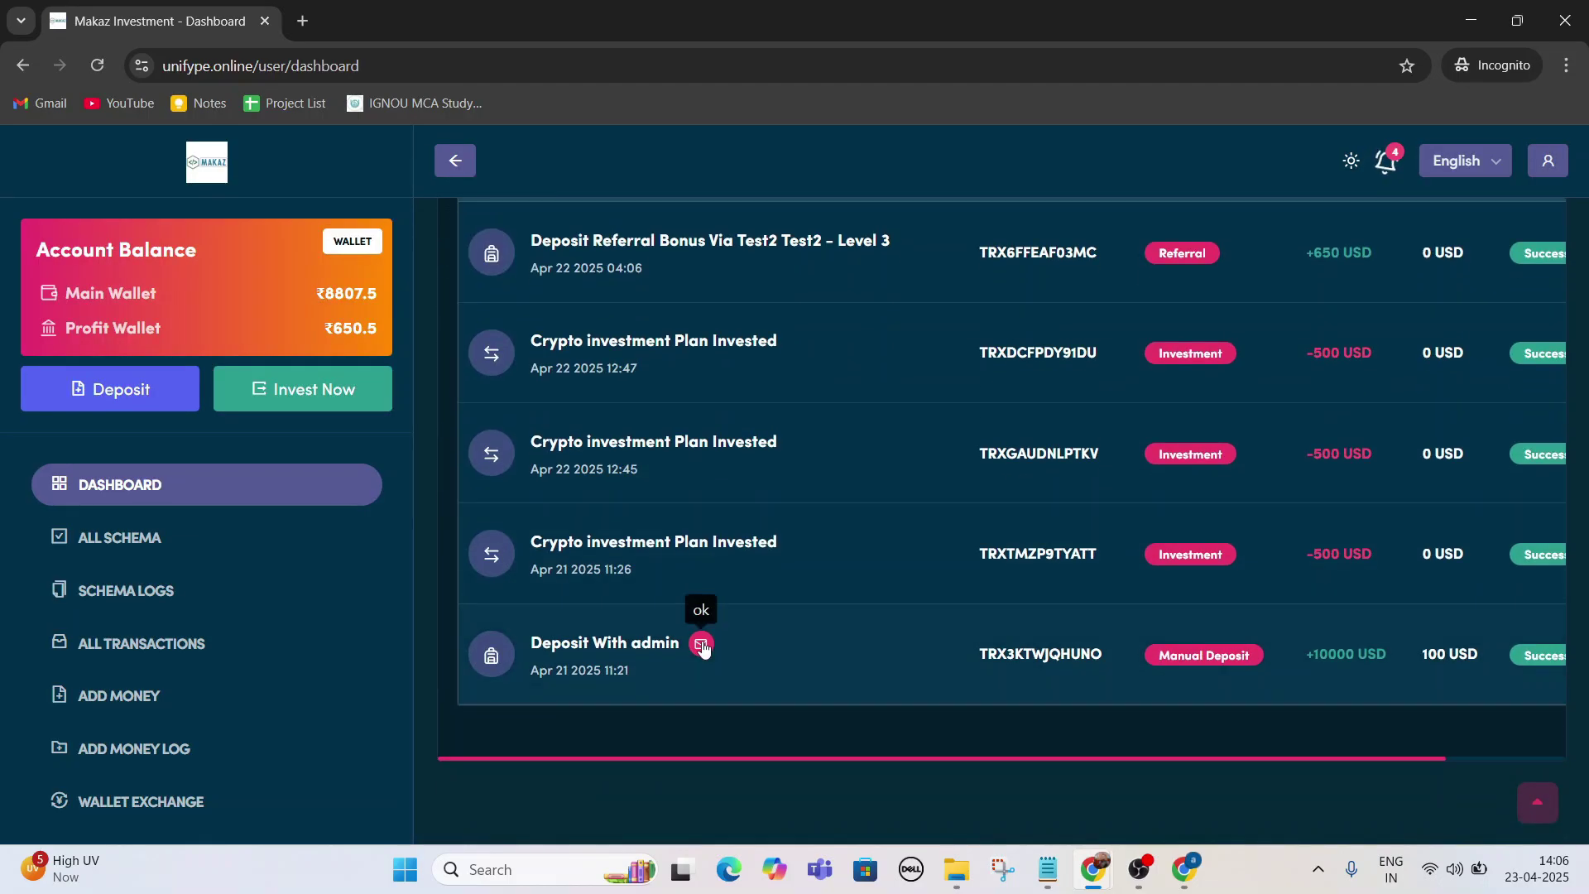
pyautogui.scroll(-4, 226, 720)
pyautogui.scroll(-3, 226, 720)
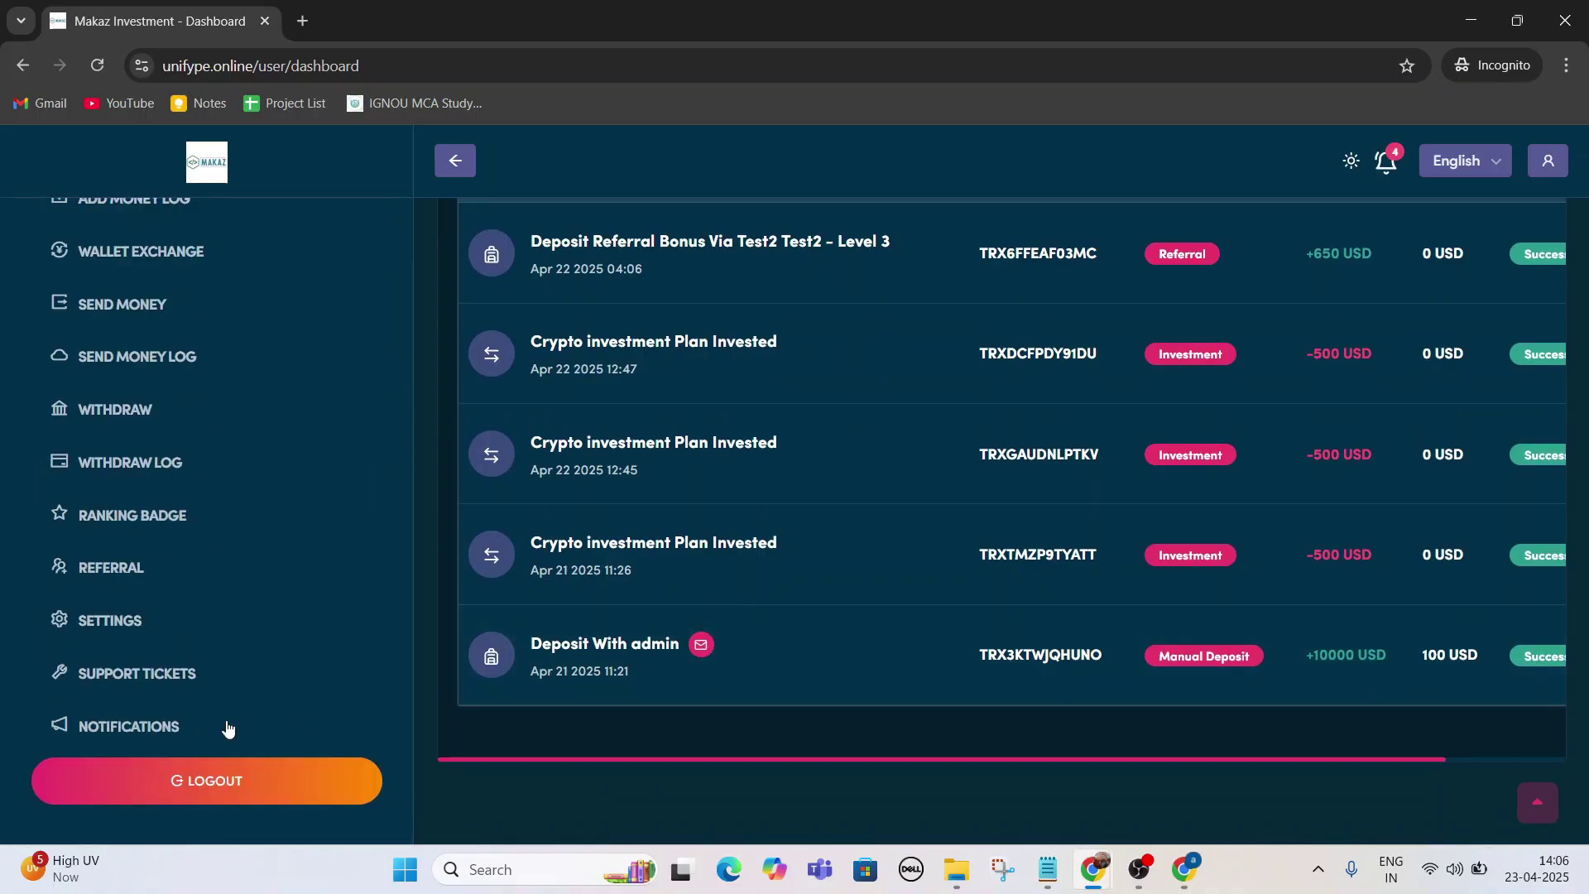
pyautogui.scroll(10, 226, 722)
pyautogui.scroll(10, 778, 450)
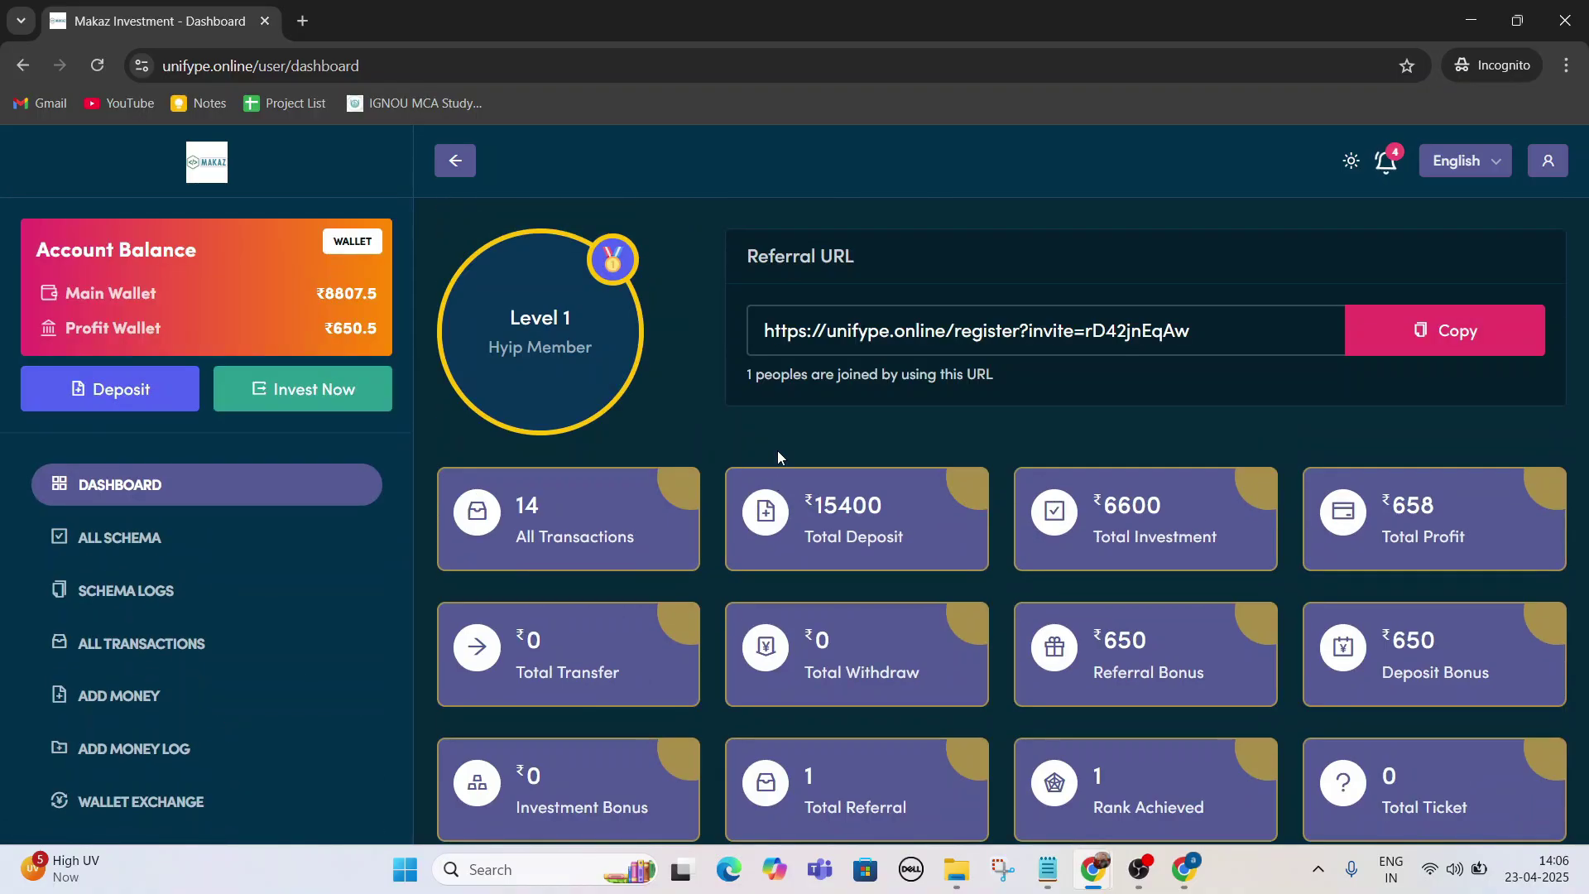
pyautogui.scroll(-5, 777, 451)
pyautogui.scroll(5, 777, 450)
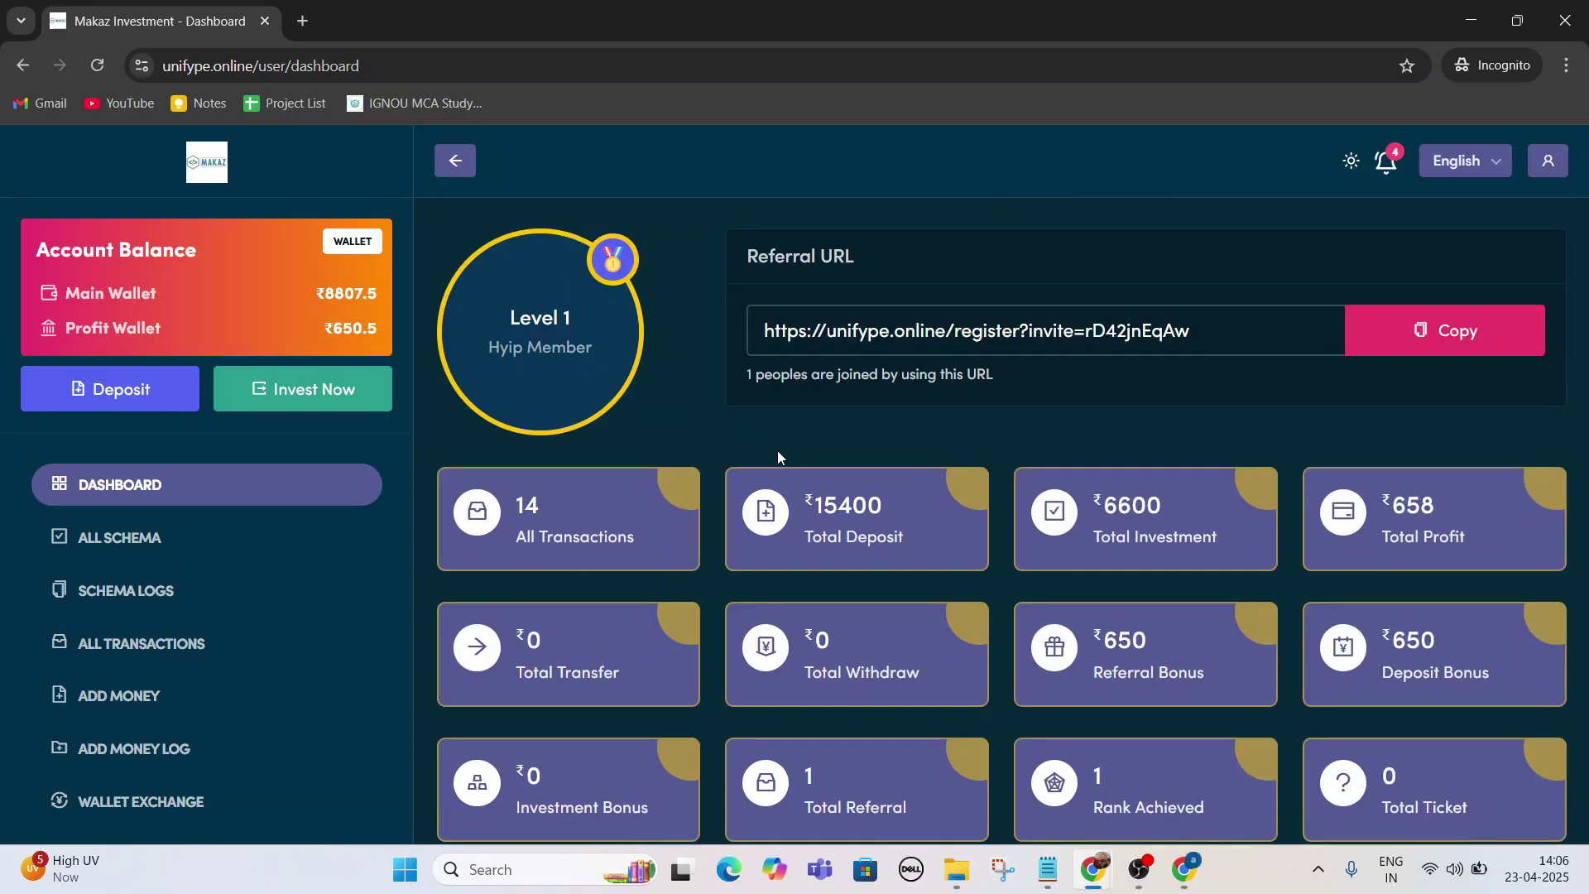